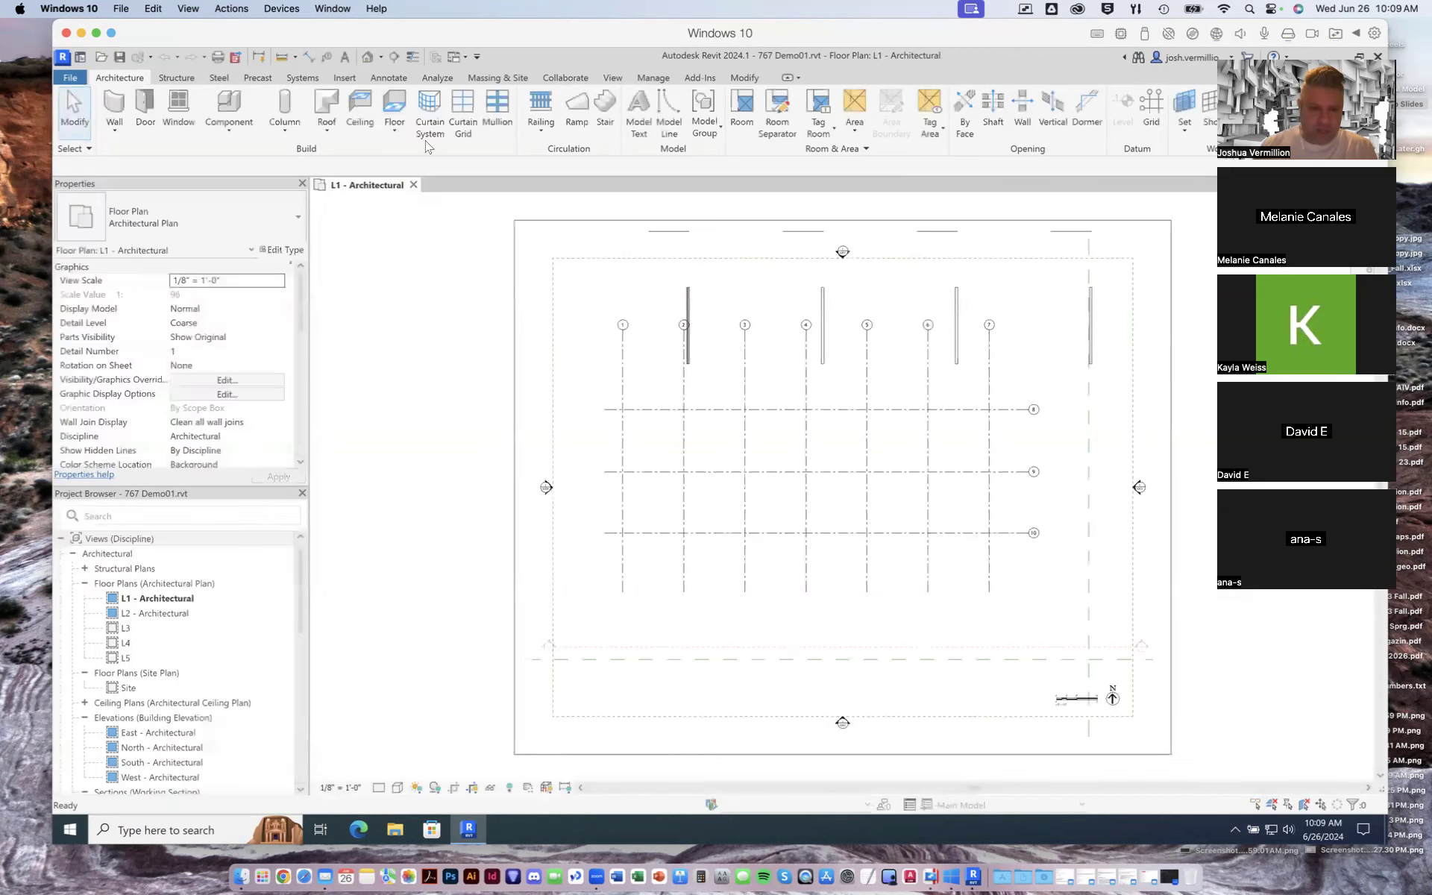
click(428, 140)
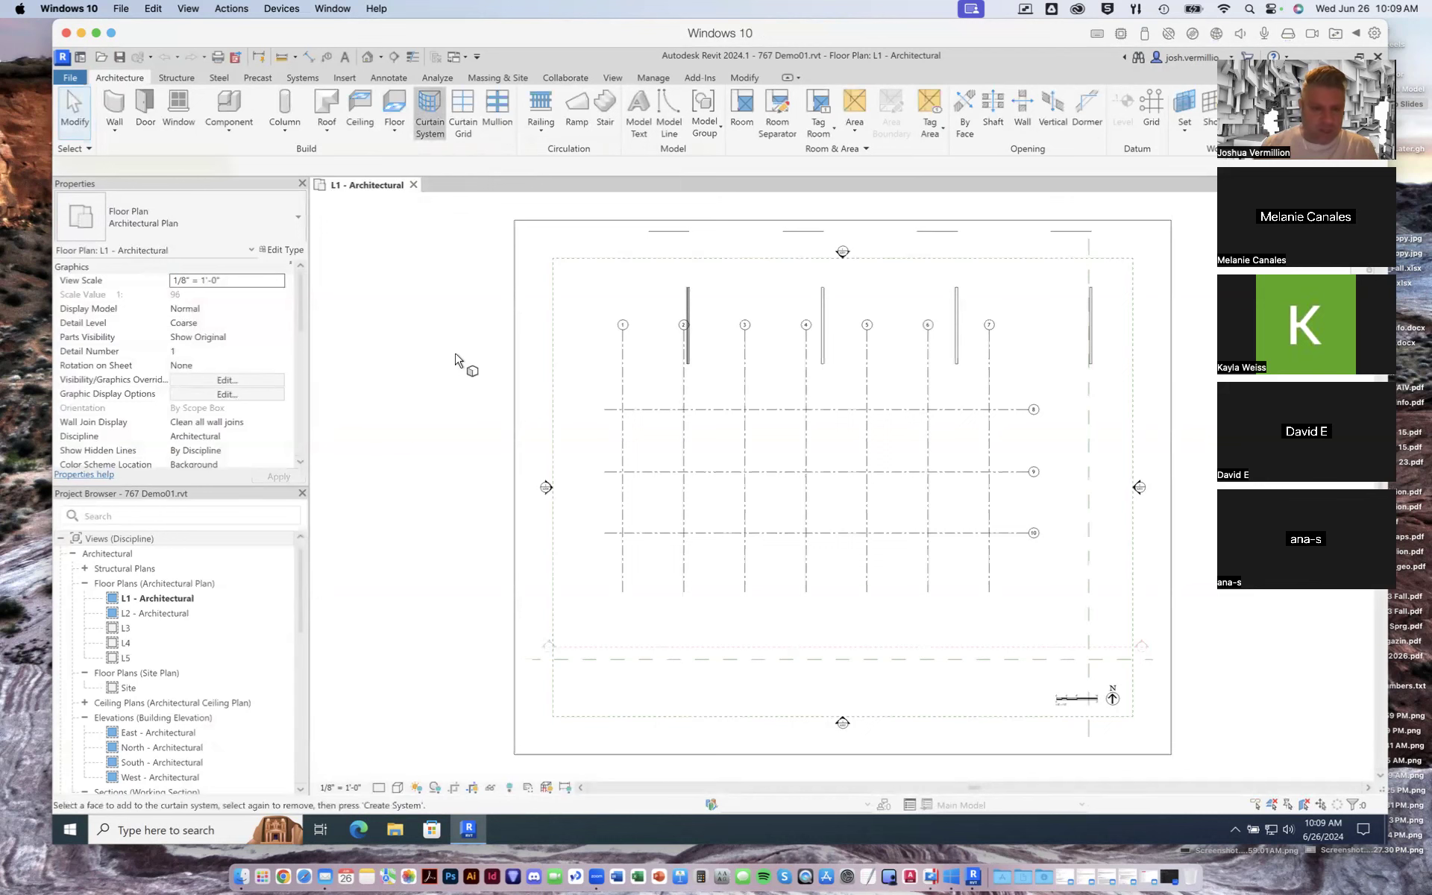
click(121, 78)
click(114, 128)
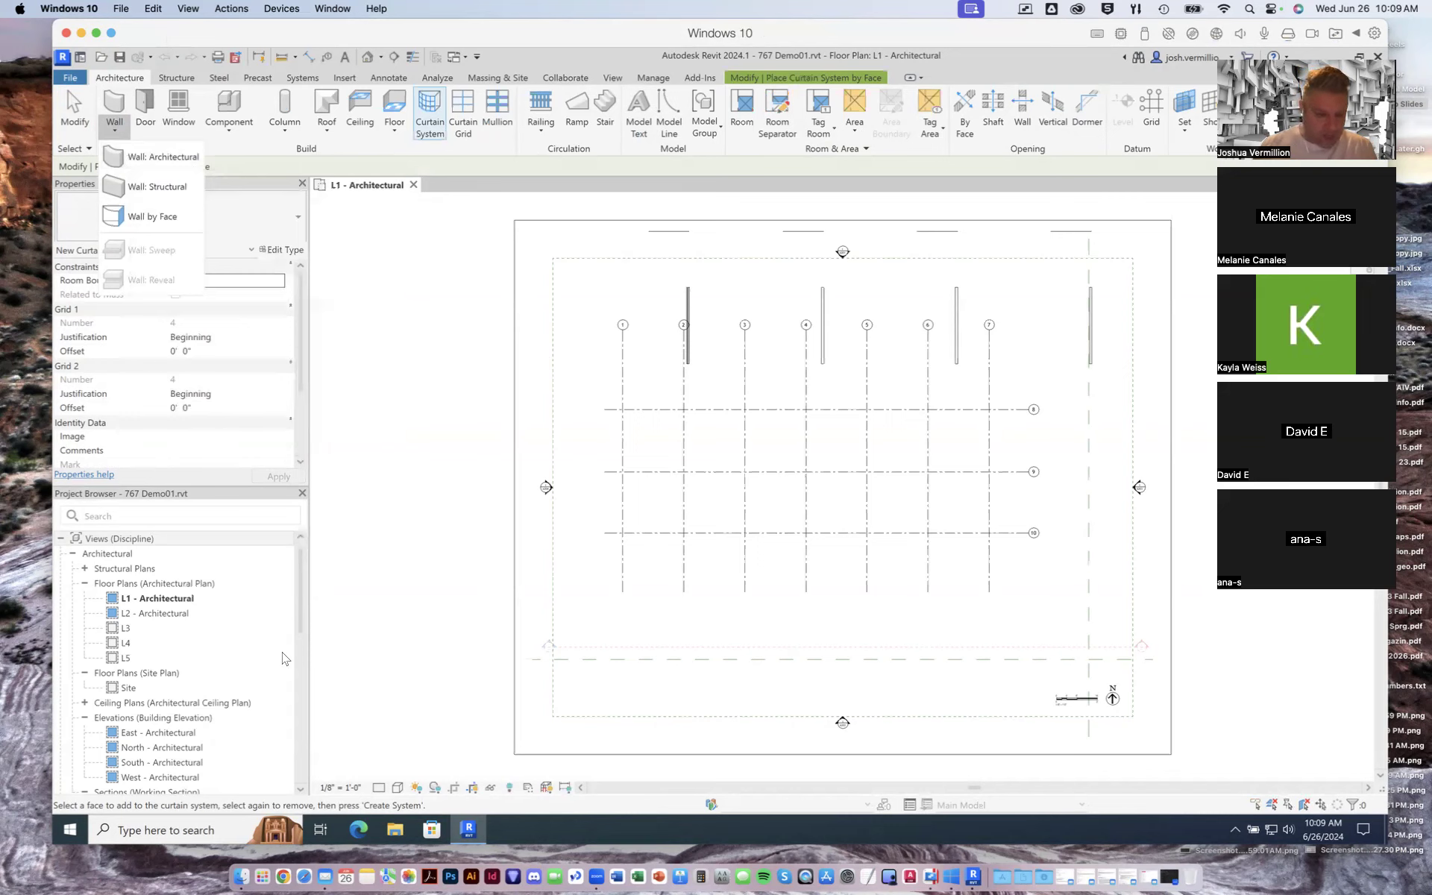
click(401, 493)
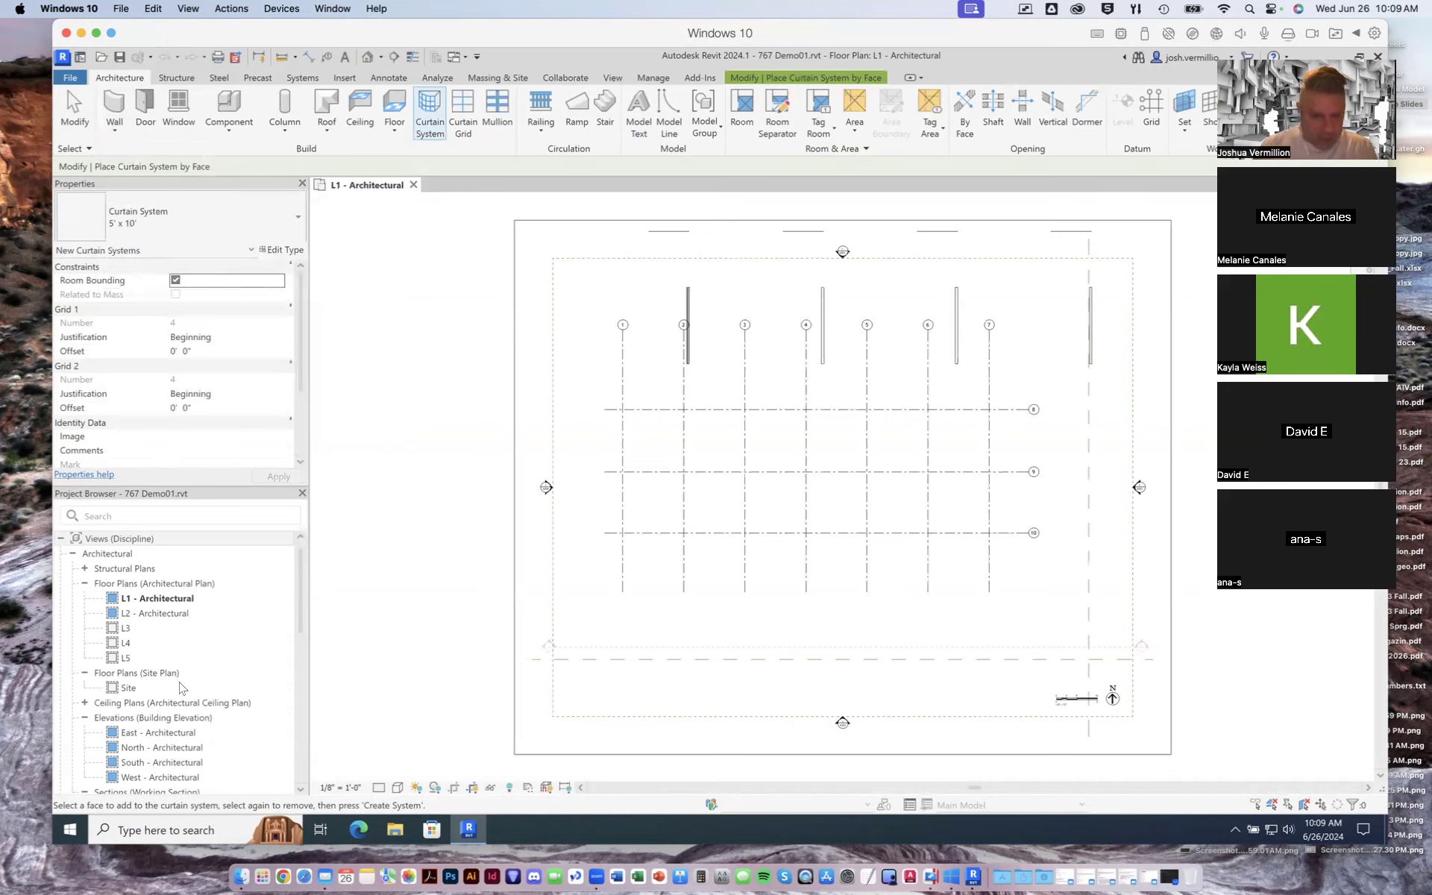
click(149, 599)
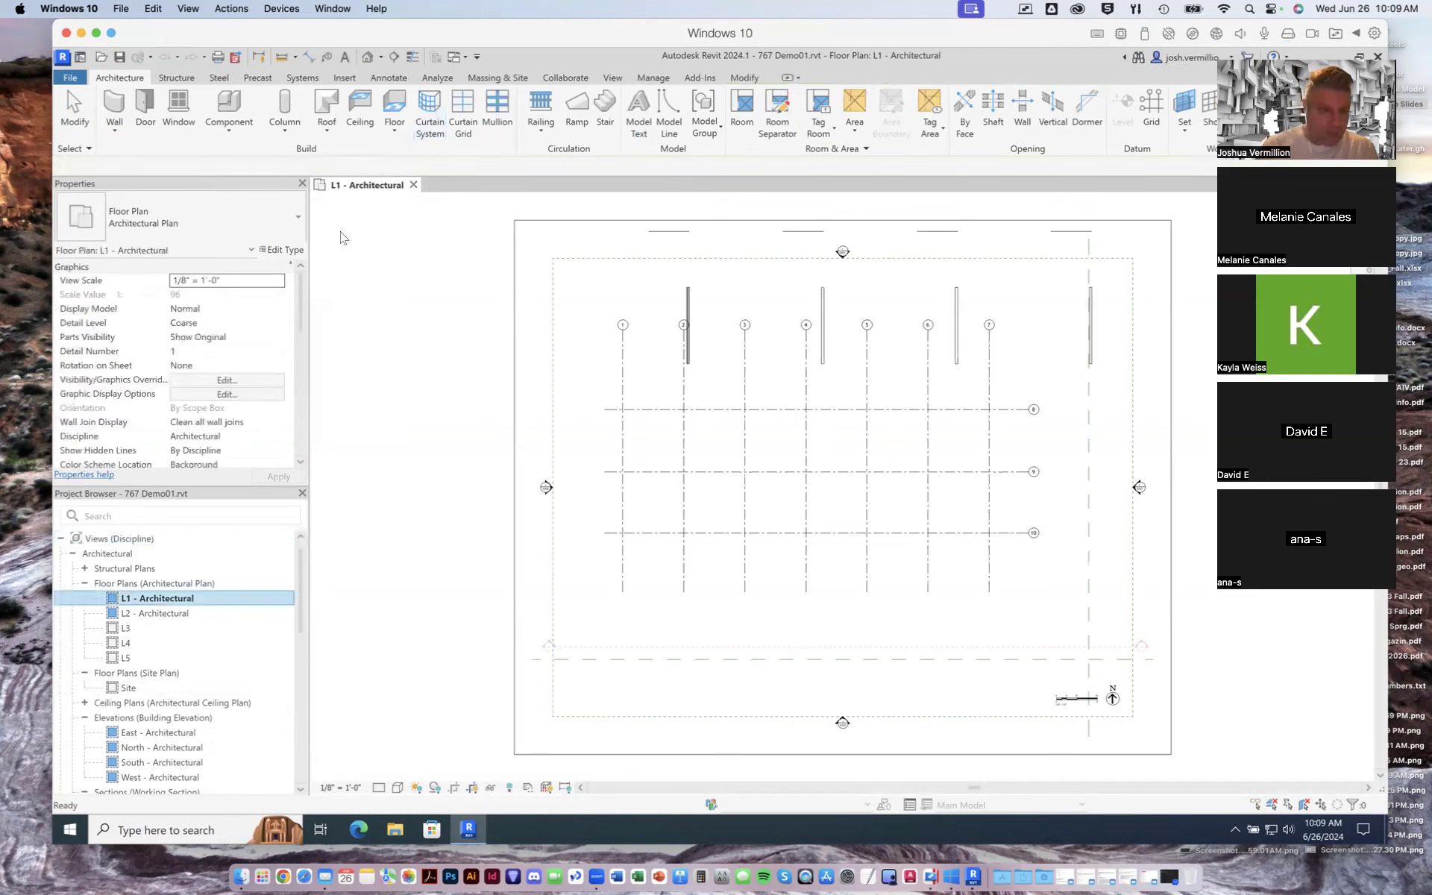
Start an architectural wall and look through the available wall types from the concrete entries to the curtain wall section
click(115, 130)
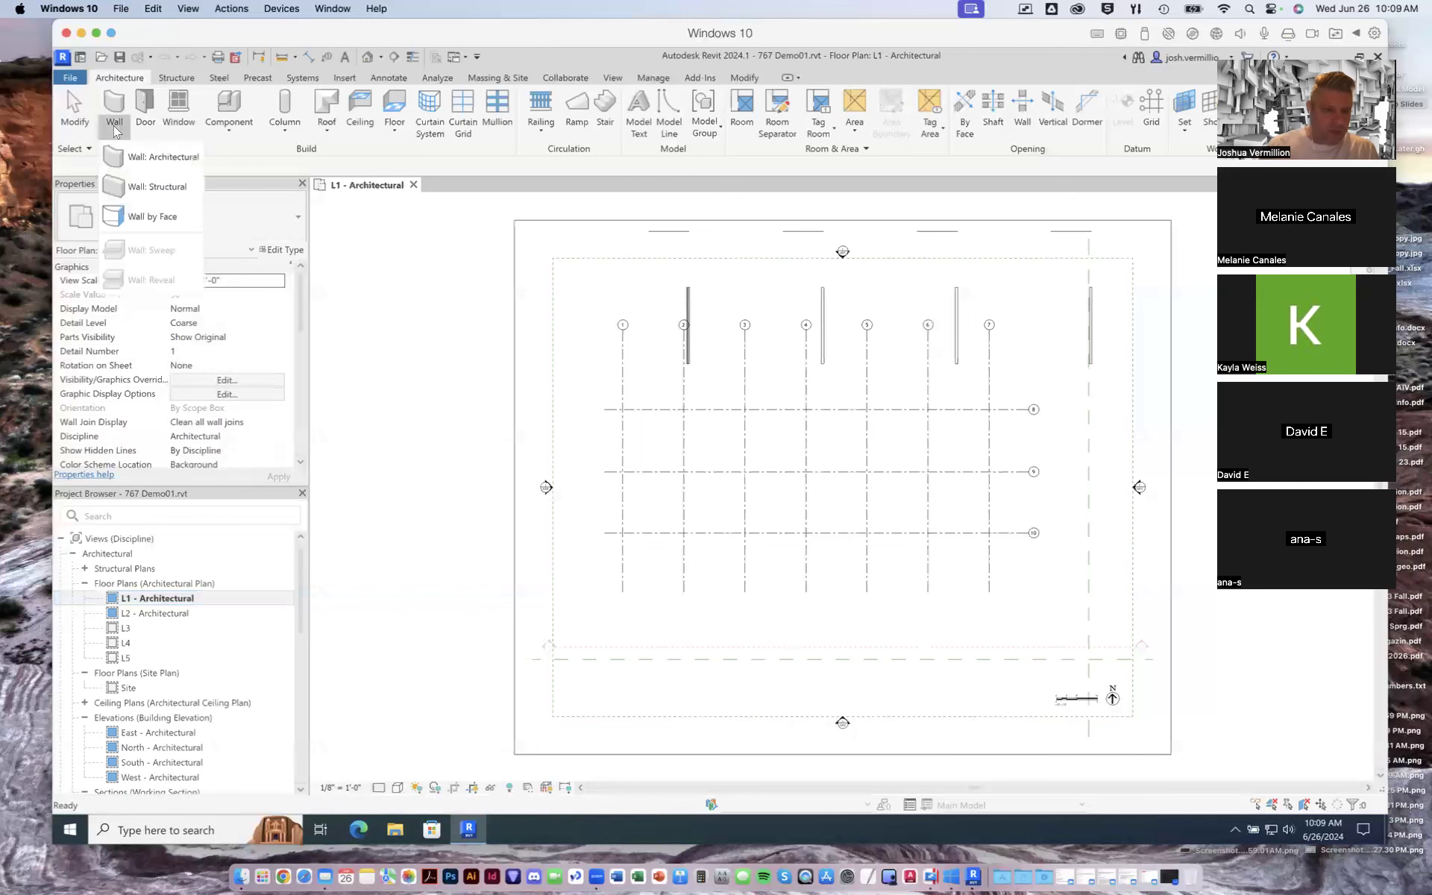
click(153, 157)
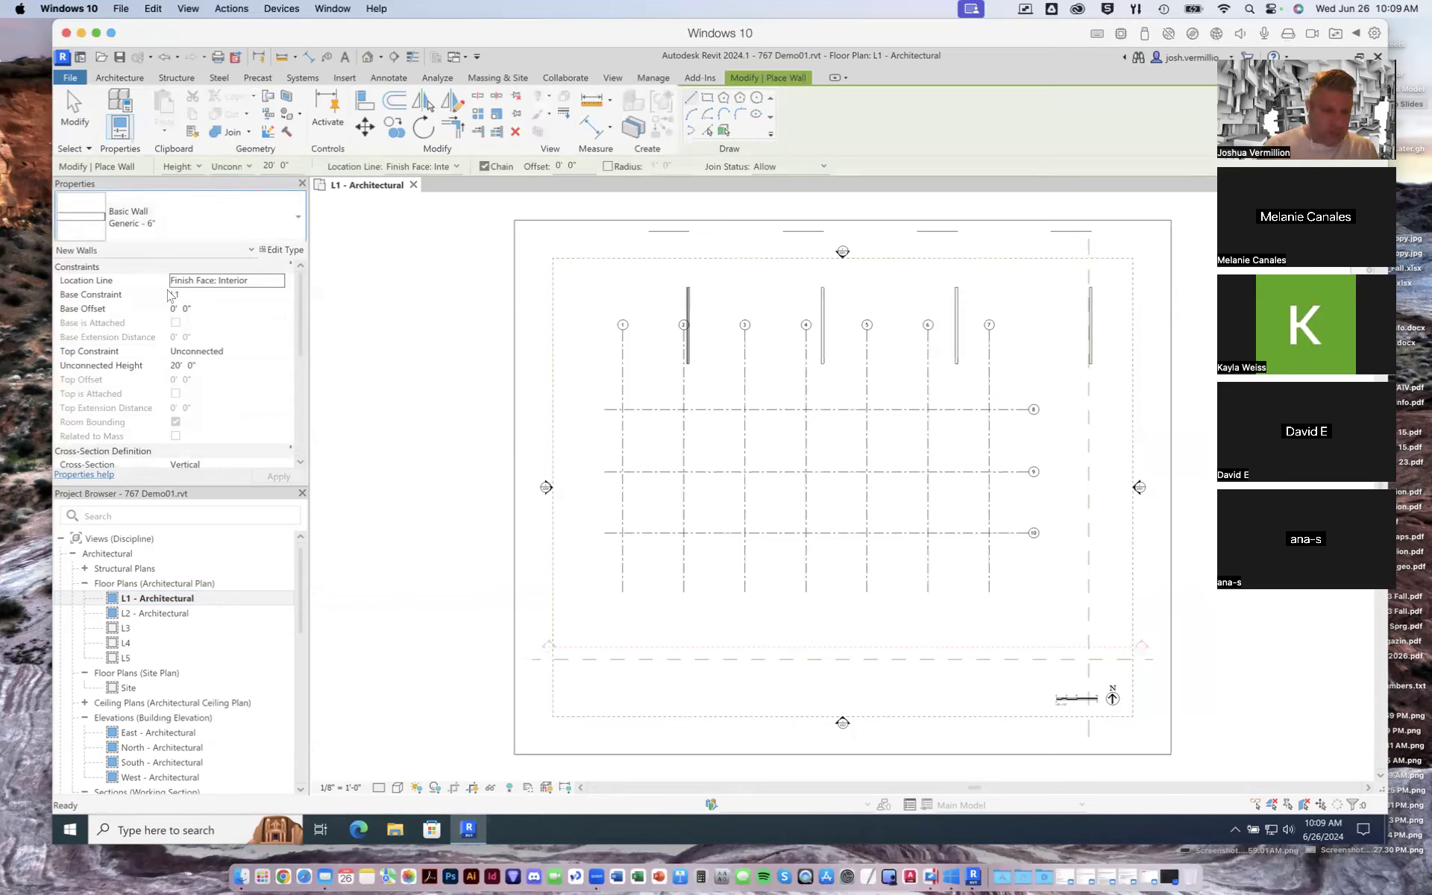
click(295, 218)
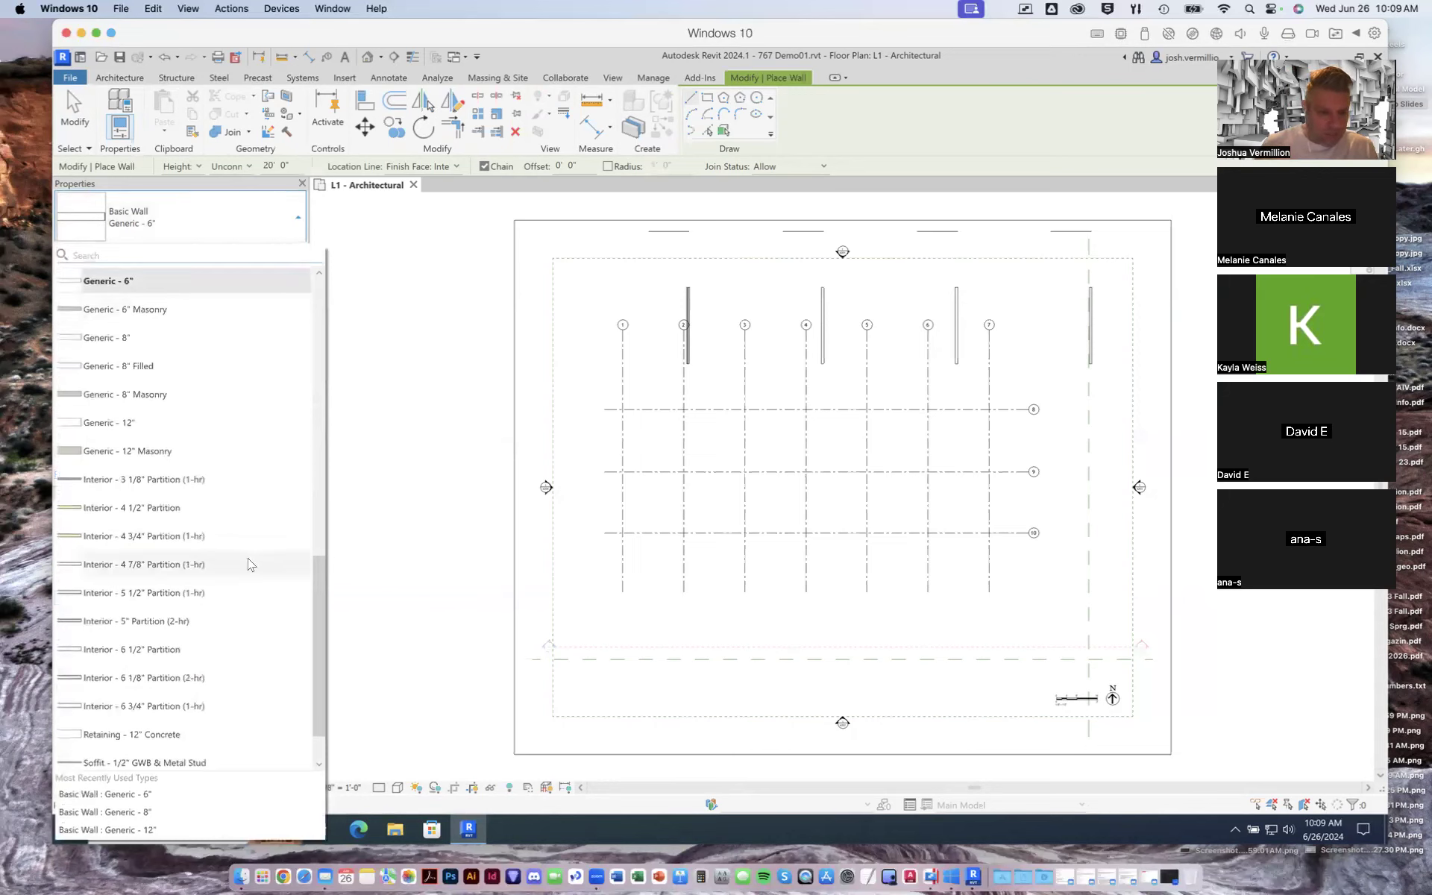
scroll(249, 563, down, 1)
scroll(248, 562, up, 10)
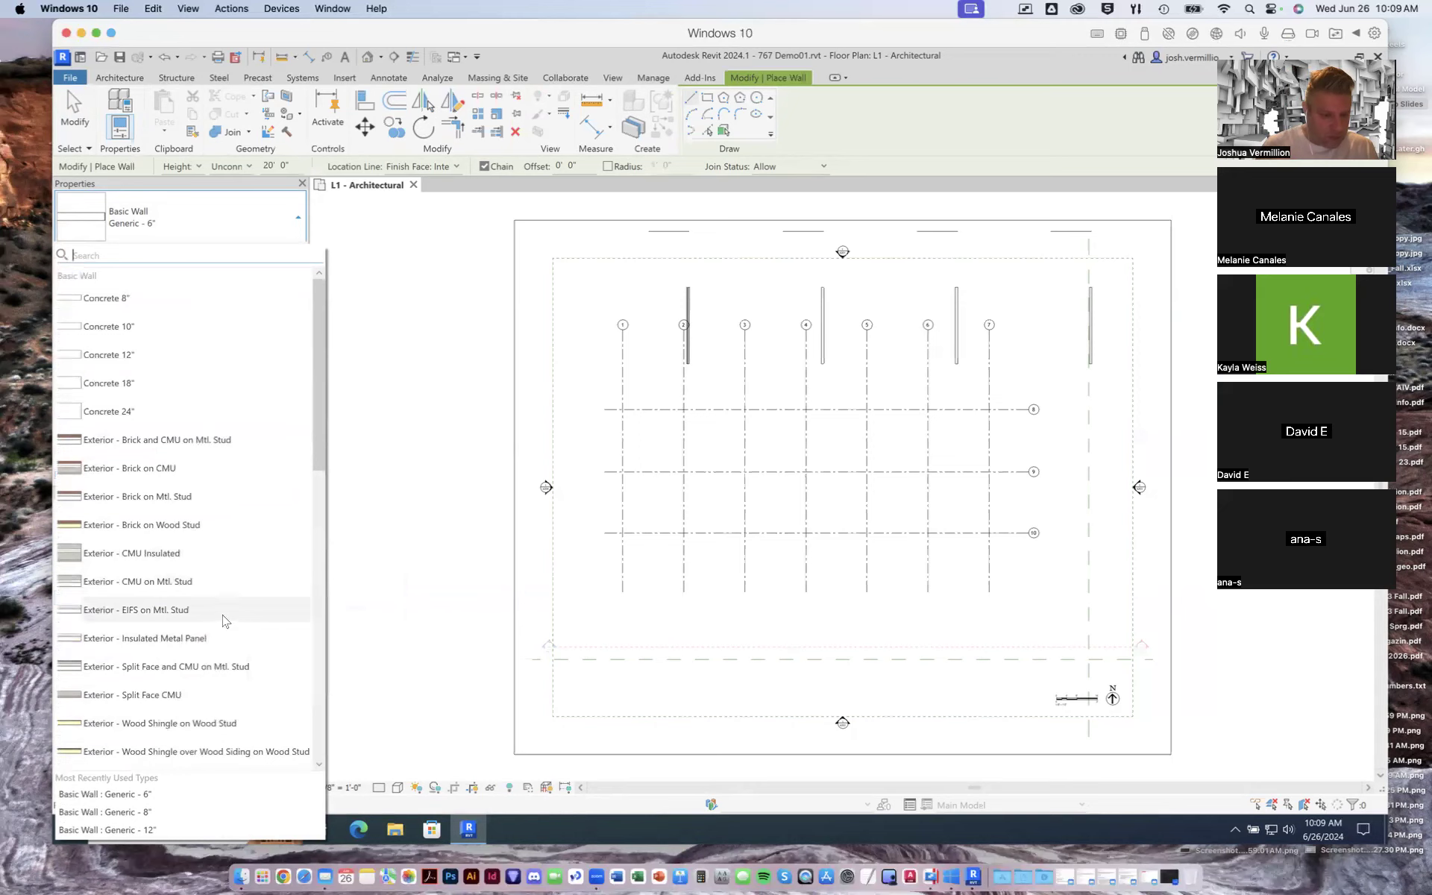
drag(320, 414, 320, 319)
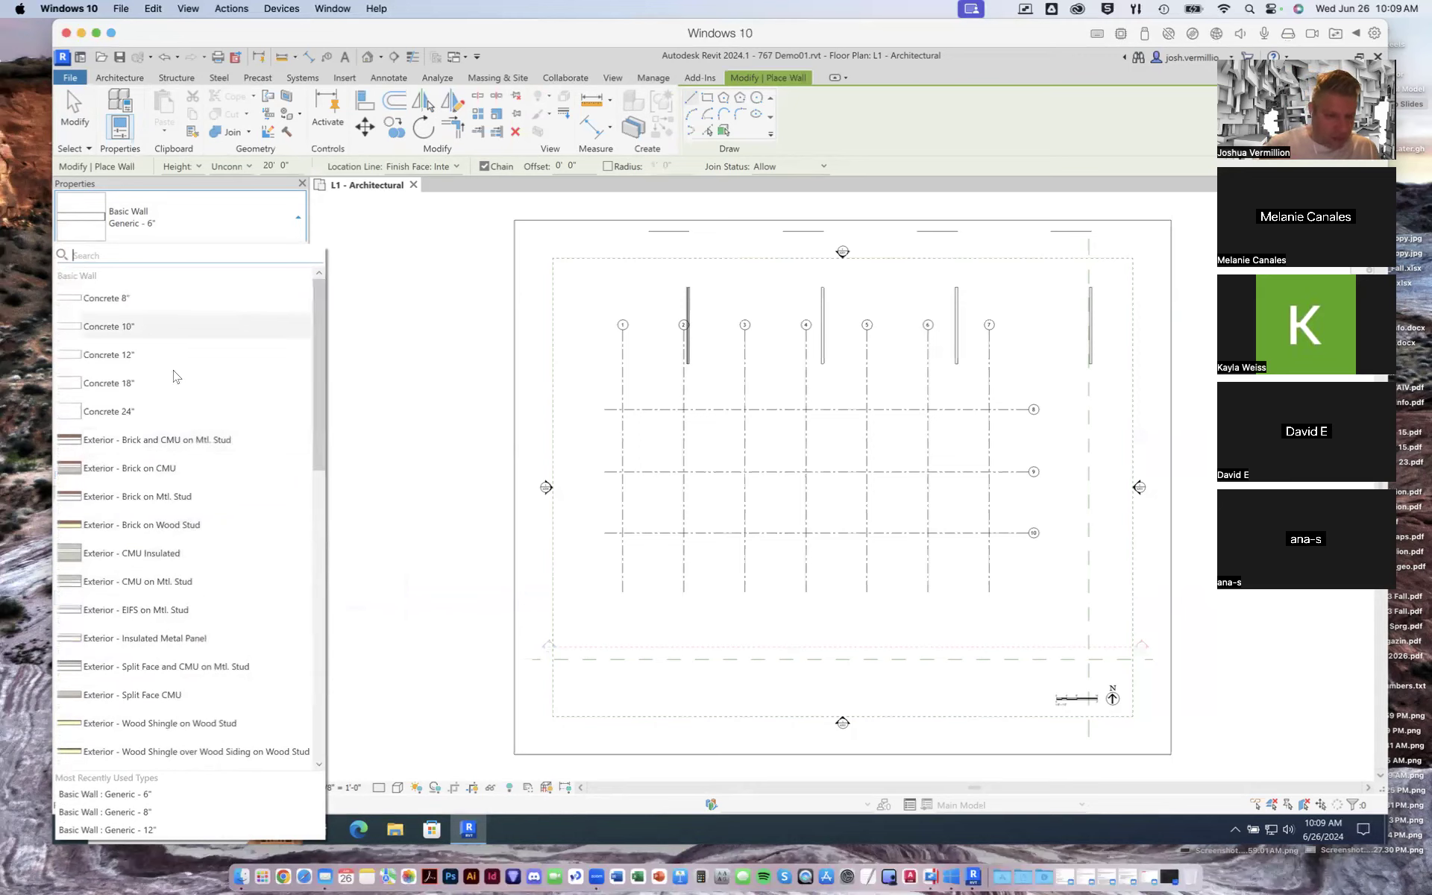
drag(314, 425, 315, 710)
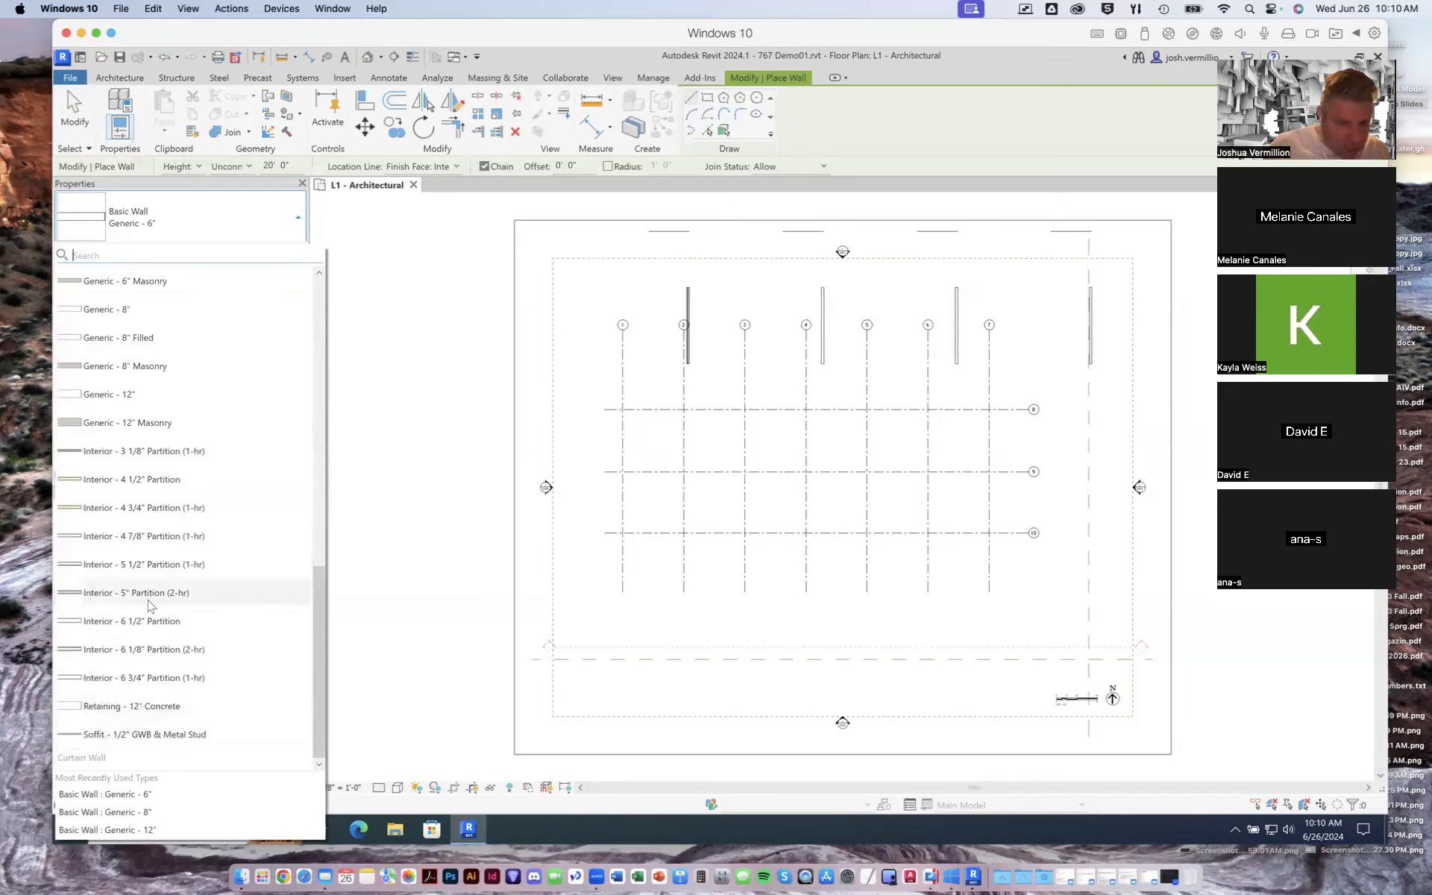
scroll(316, 607, up, 1)
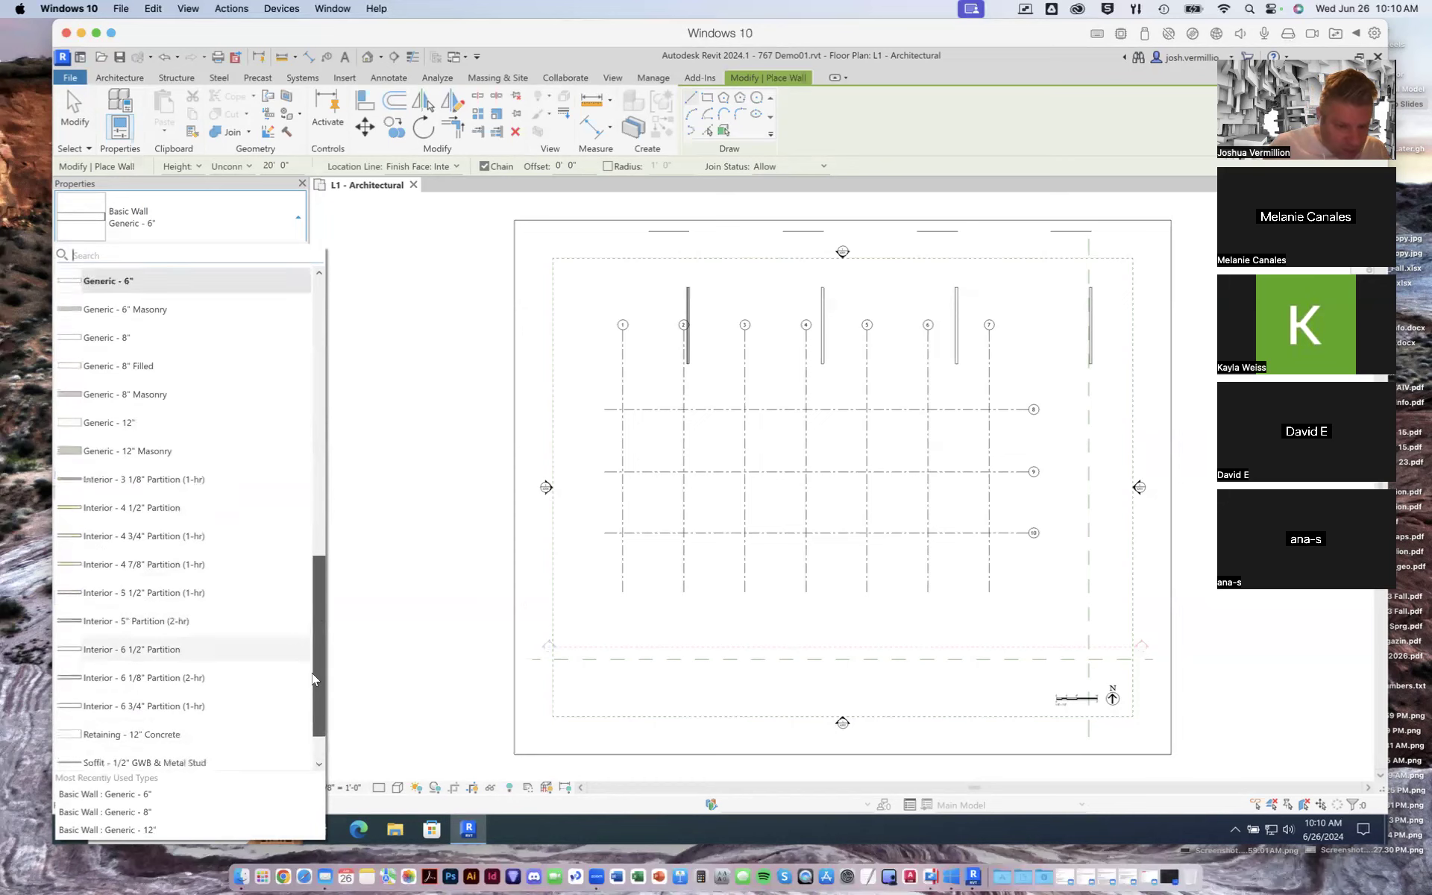
scroll(311, 672, down, 1)
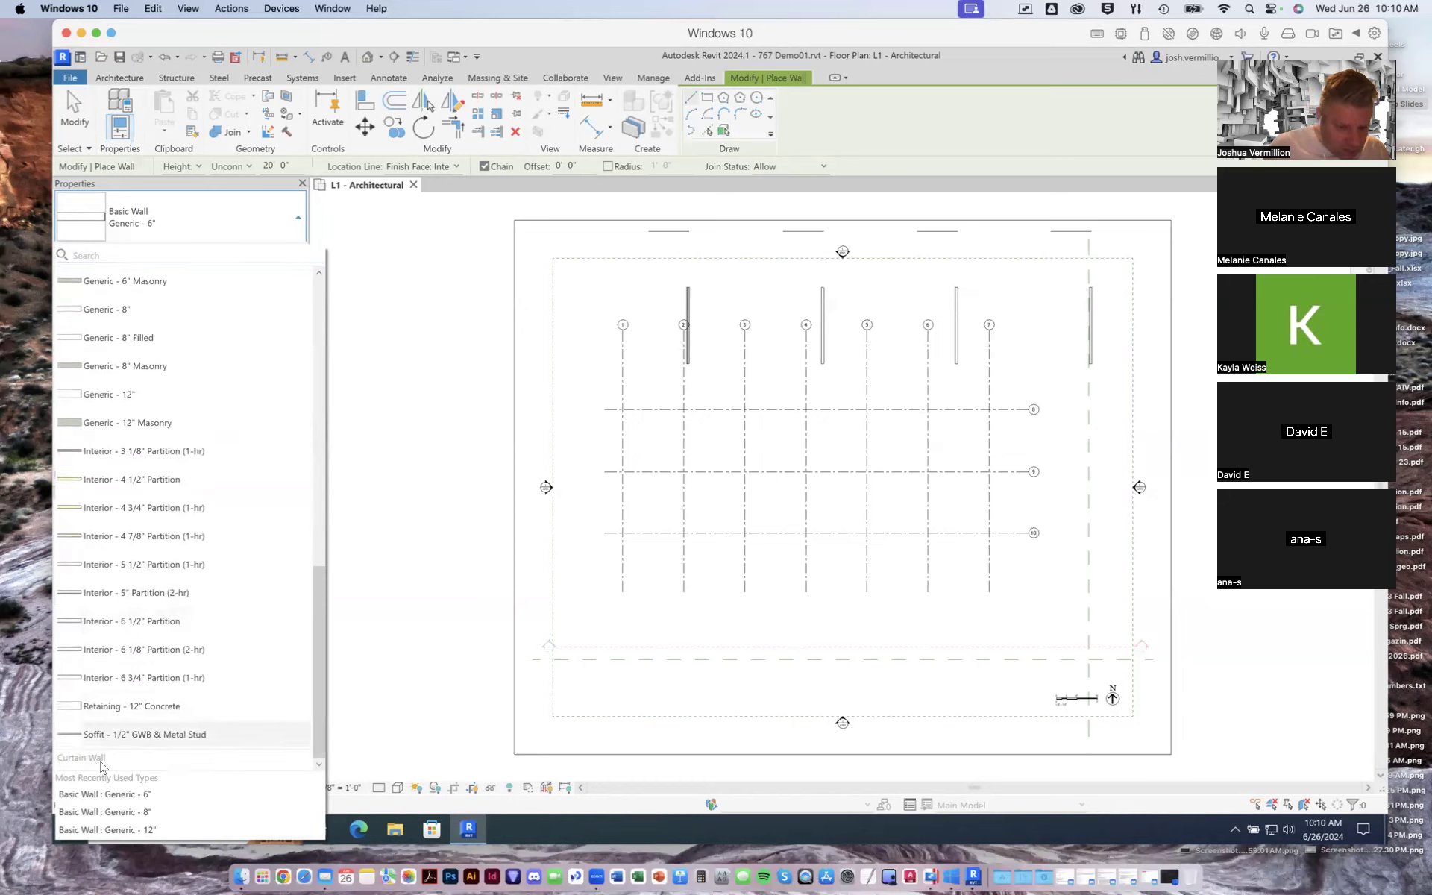
drag(318, 726, 312, 309)
drag(323, 399, 332, 818)
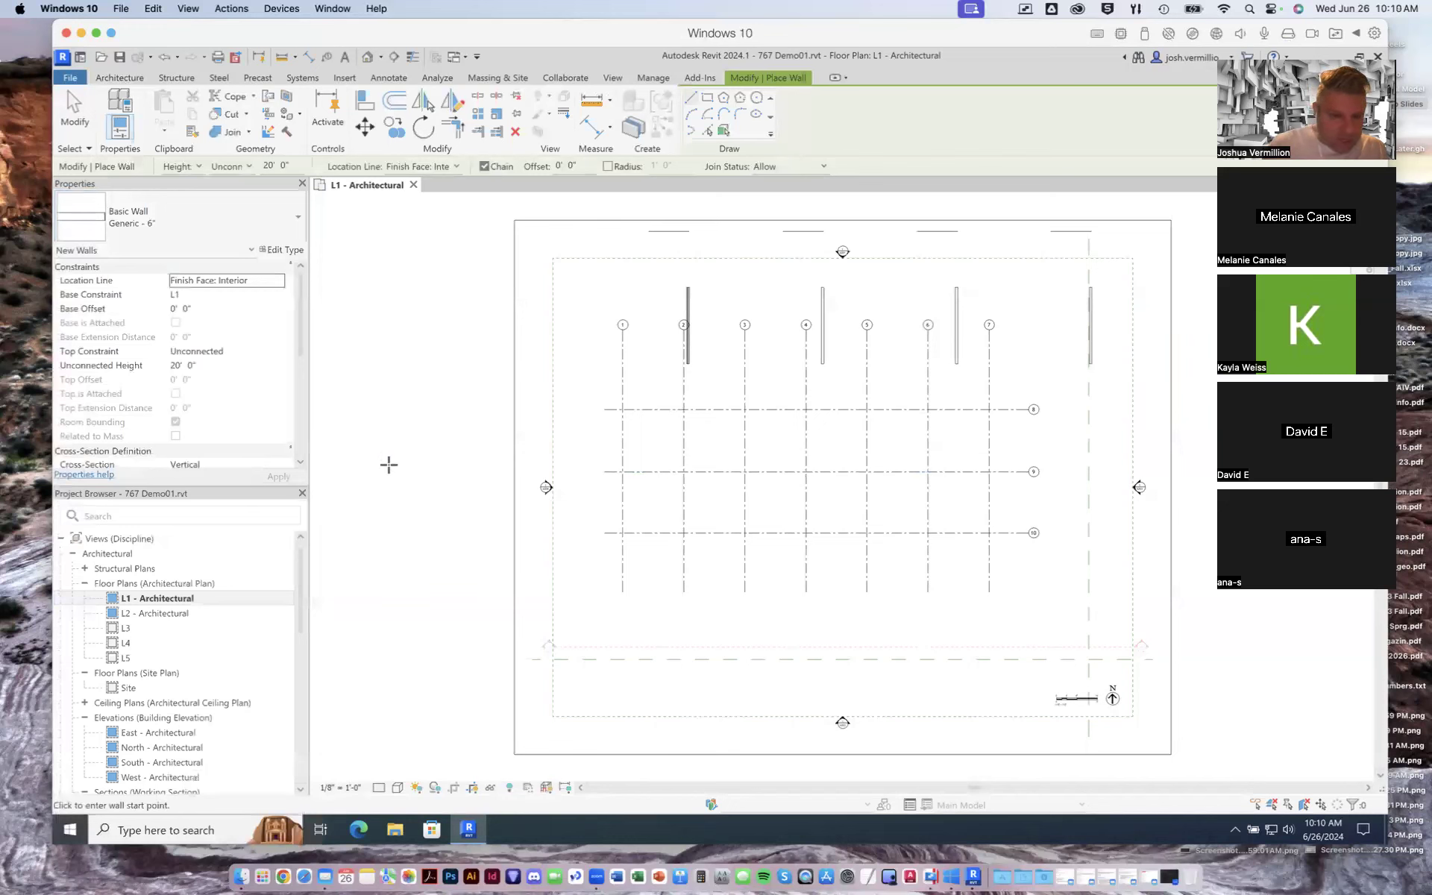
Using Wall Centerline, draw chained Generic - 6" walls from grid intersection 1/10 to 2/10, down grid 2, across to grid 3, and up to grid 10
click(277, 287)
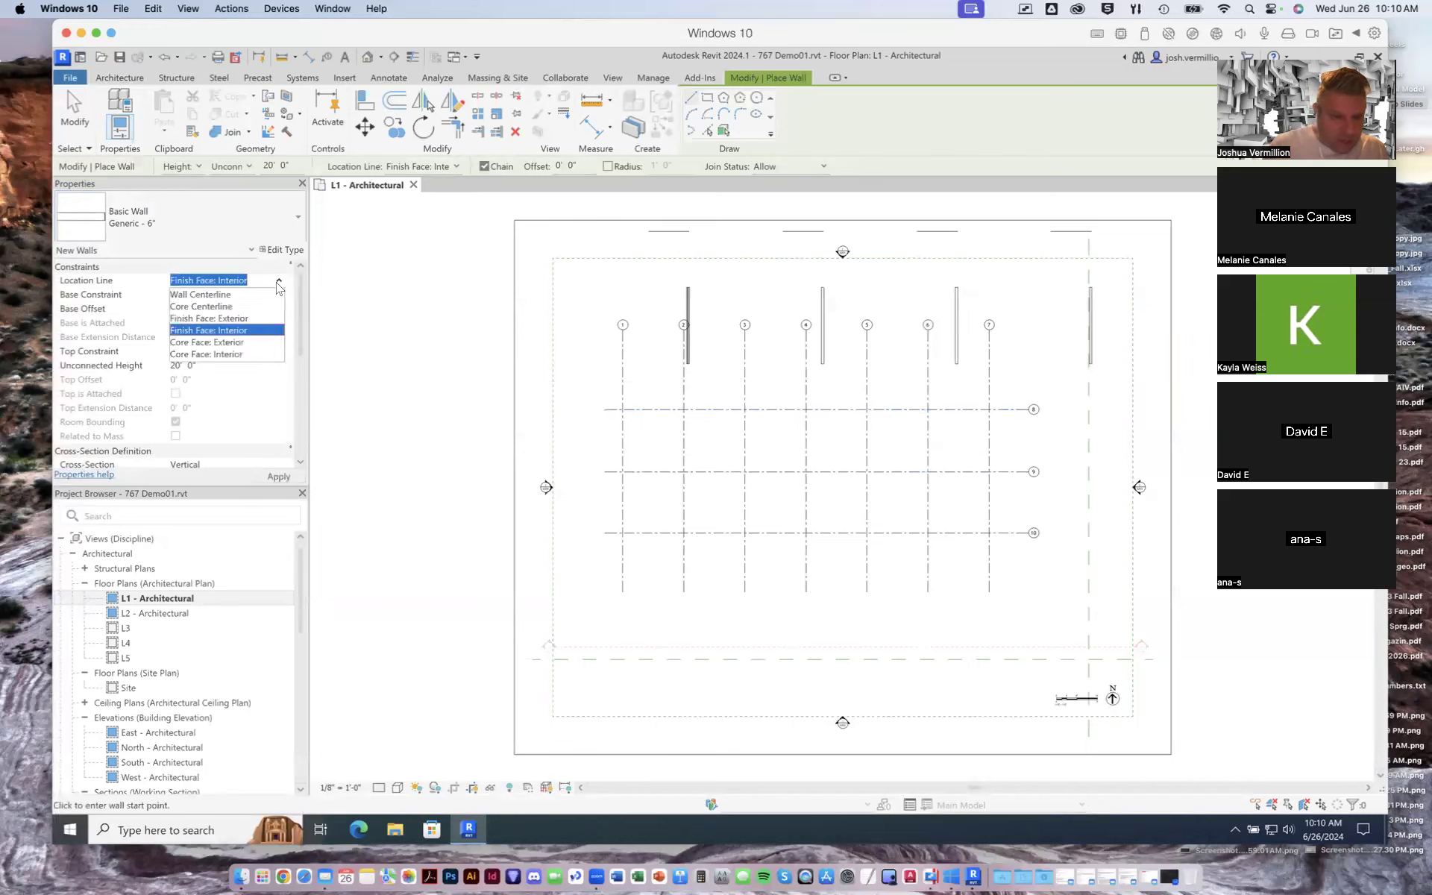
click(217, 295)
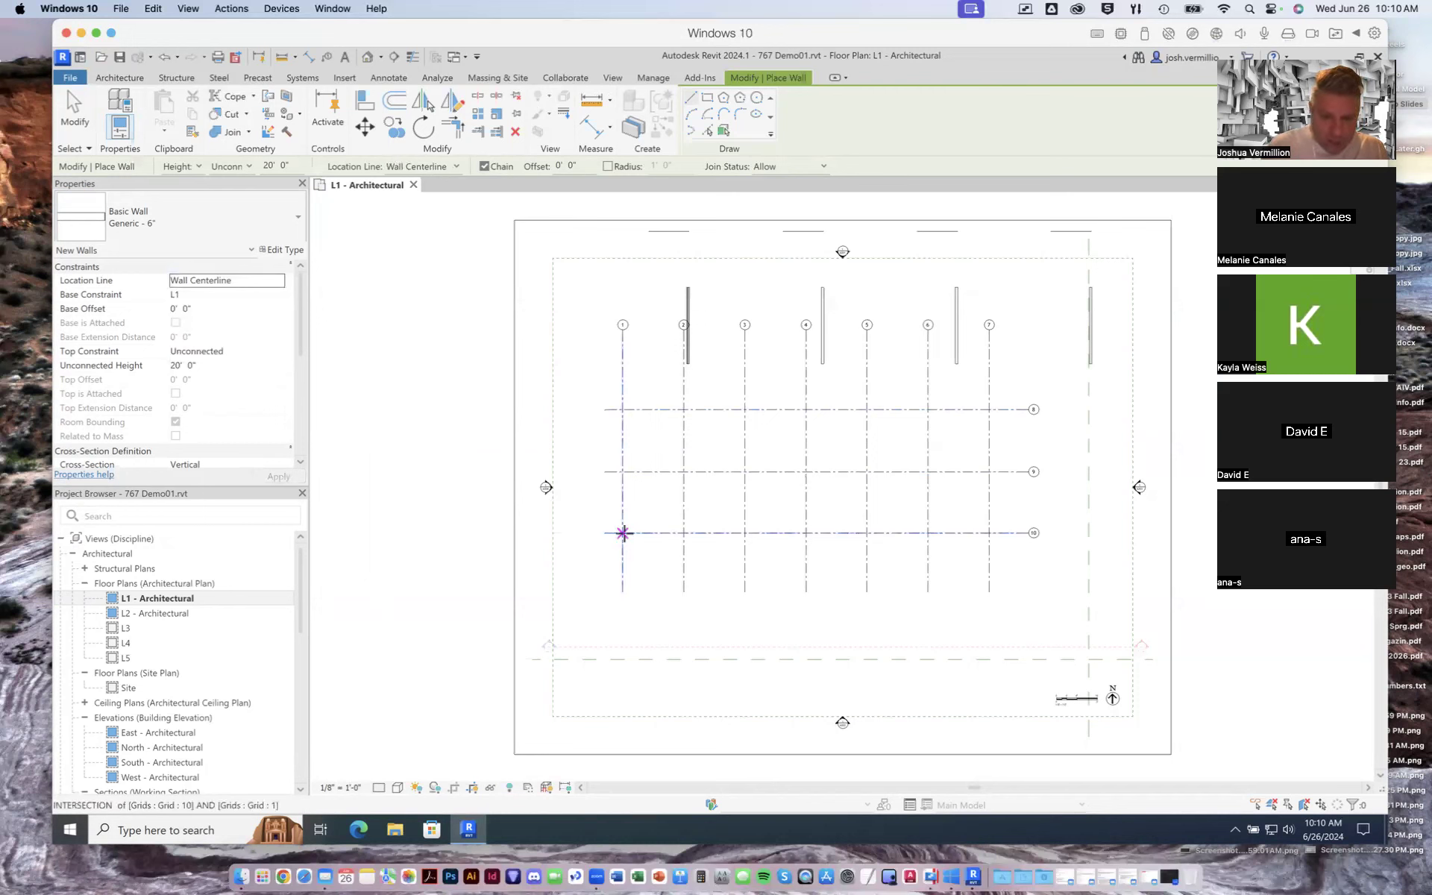
click(682, 533)
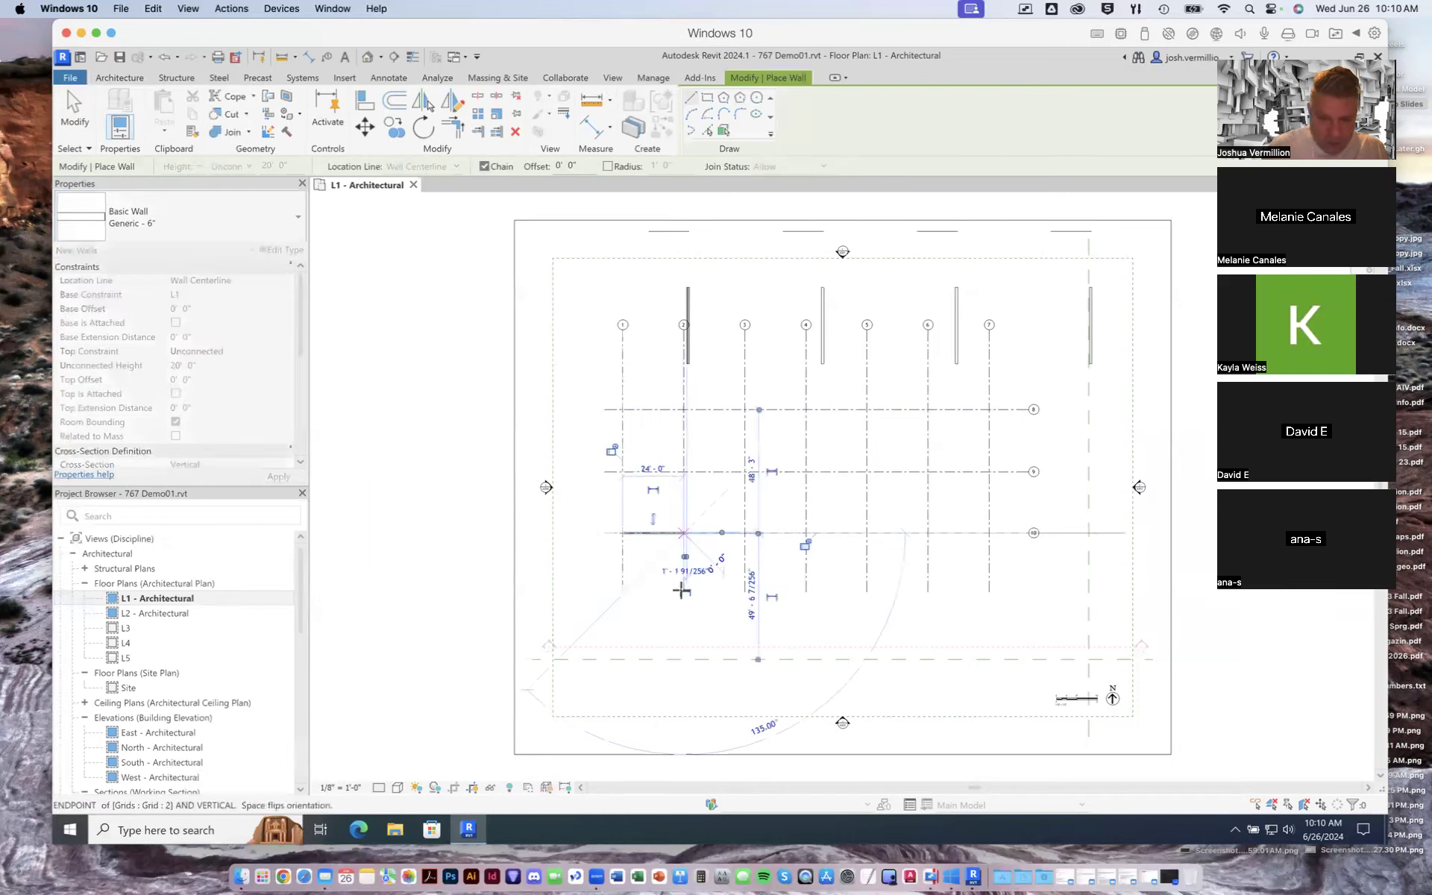
click(682, 591)
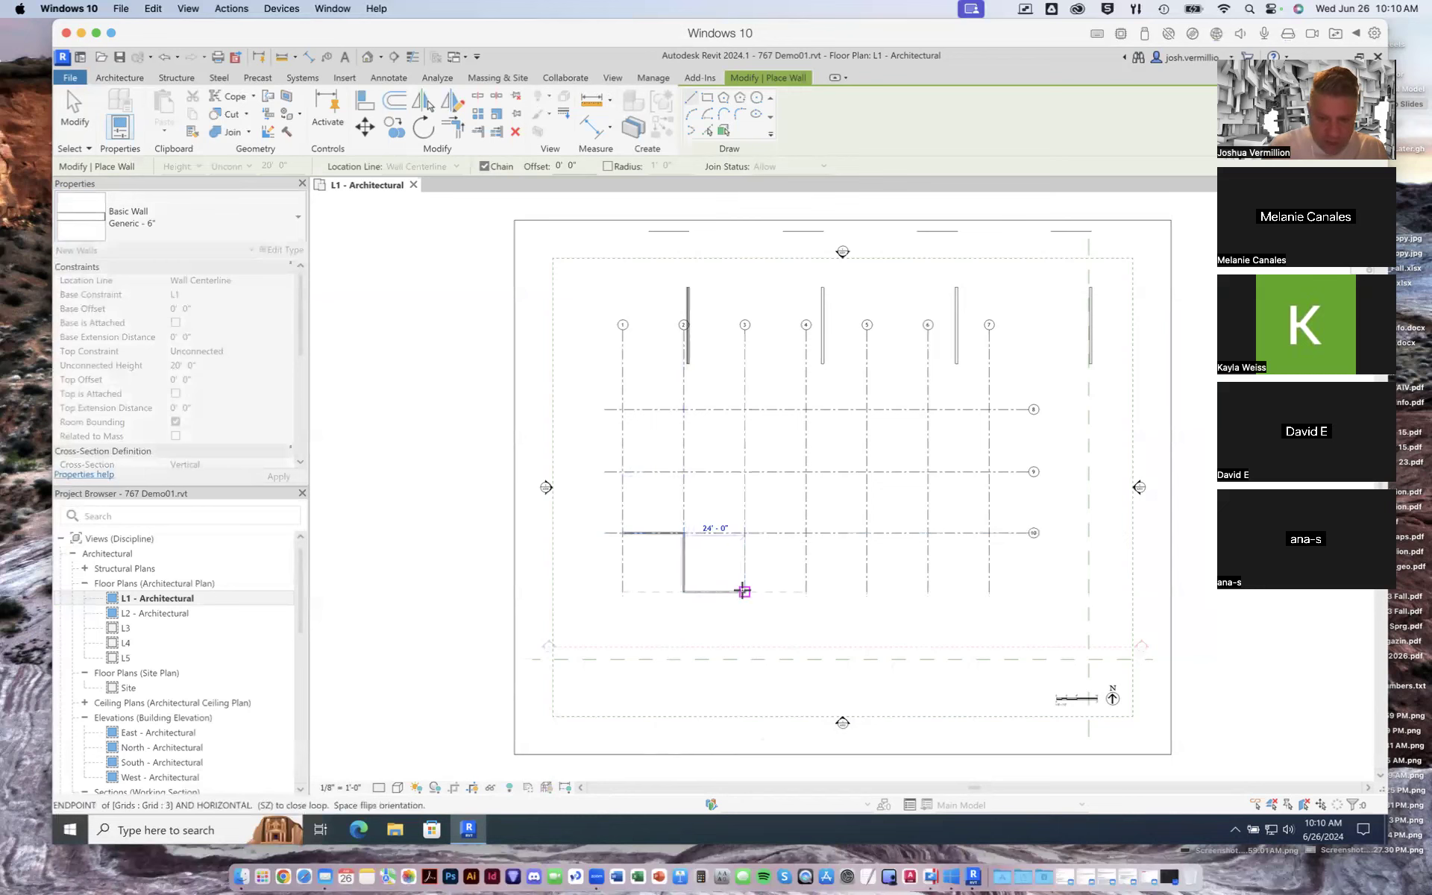
click(744, 592)
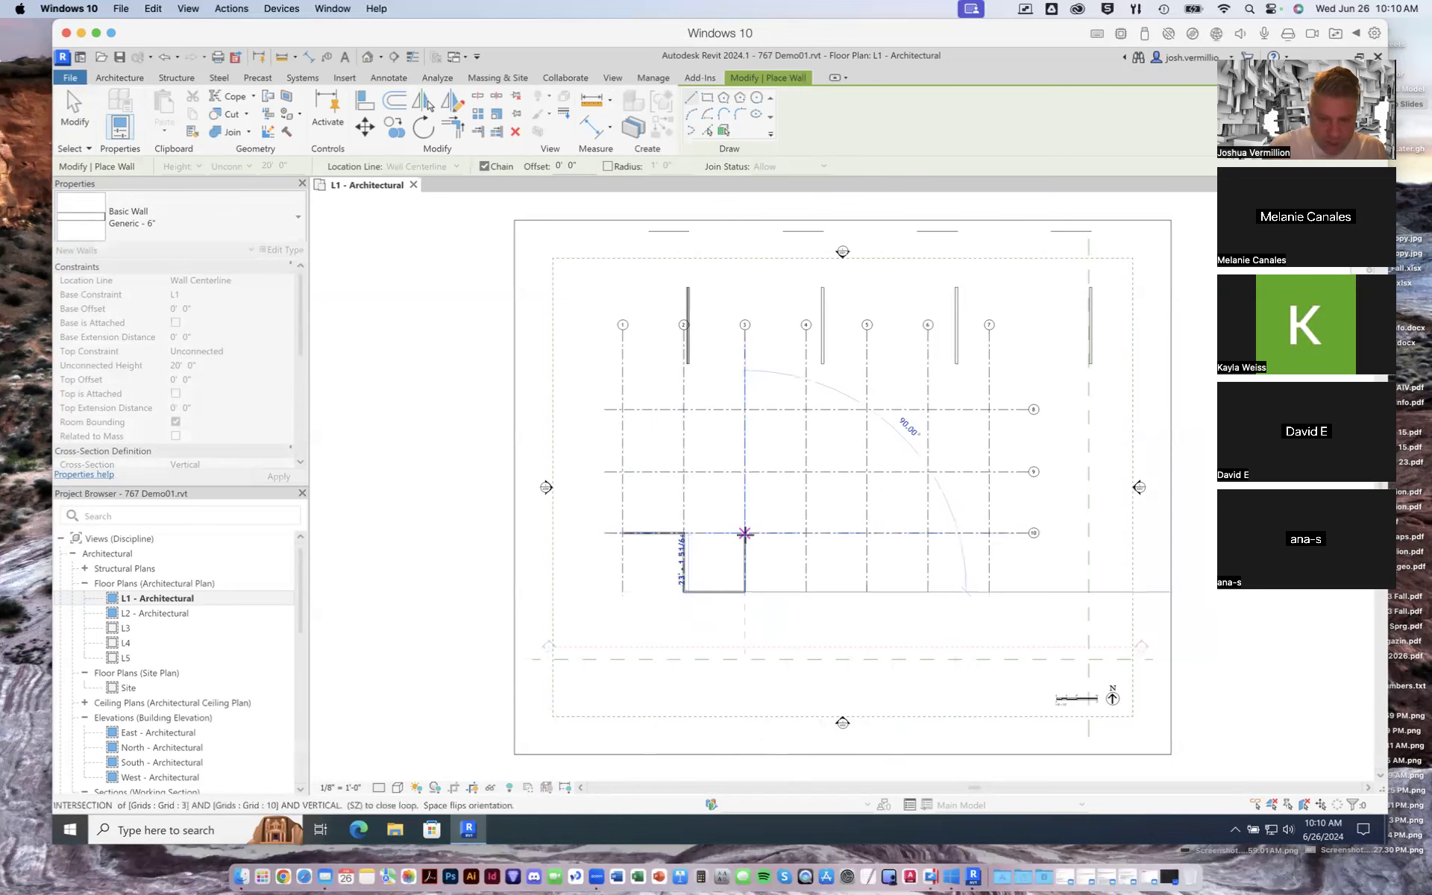
click(743, 532)
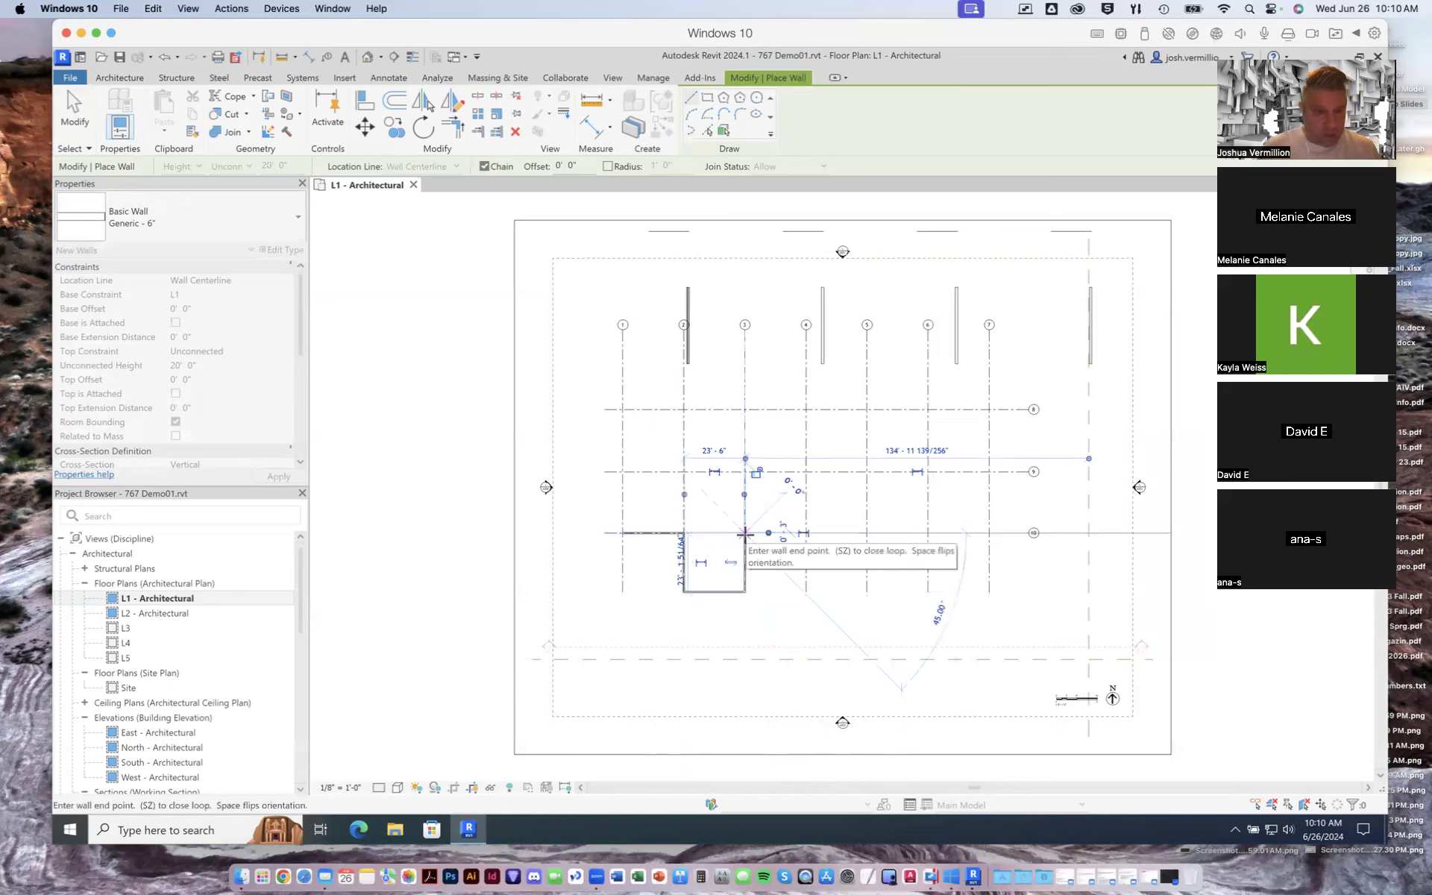
key(Escape)
Finish placing walls, select the wall on grid 10 between grids 1 and 2, and look through its type list for curtain walls
scroll(690, 582, up, 3)
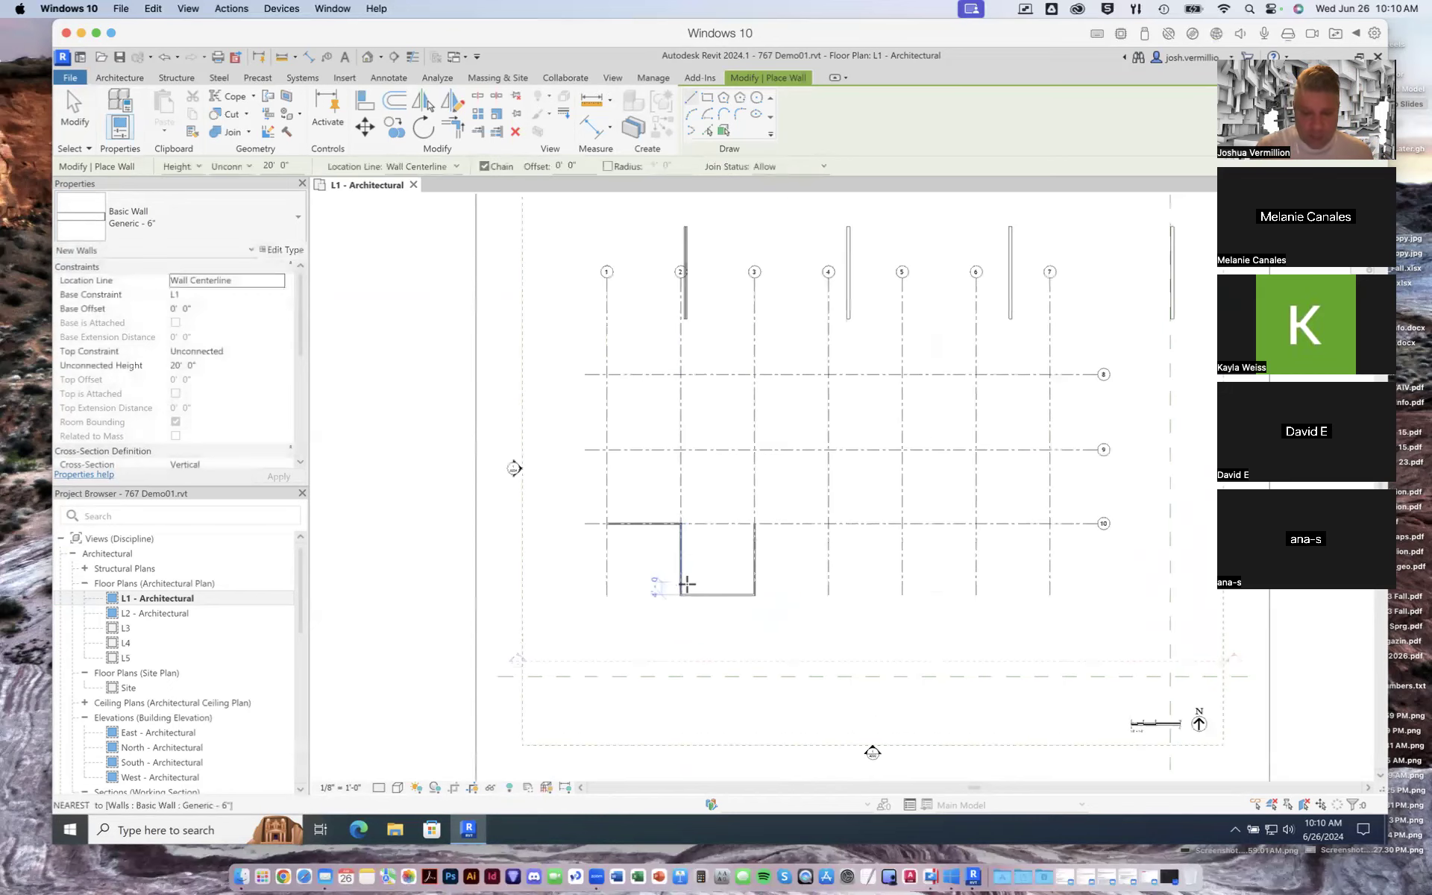
scroll(639, 562, up, 3)
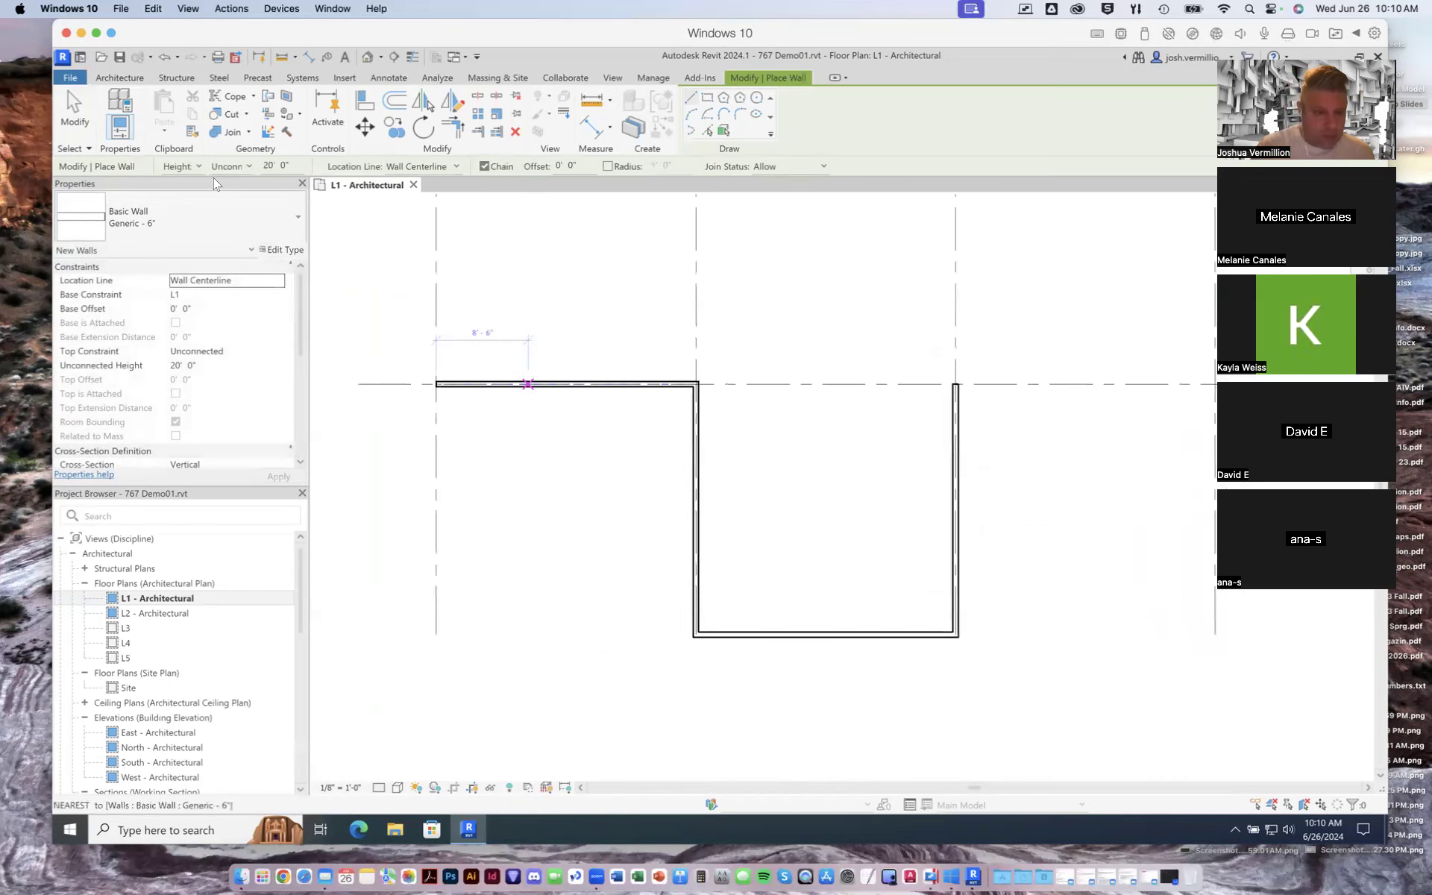
click(72, 120)
click(574, 386)
click(283, 237)
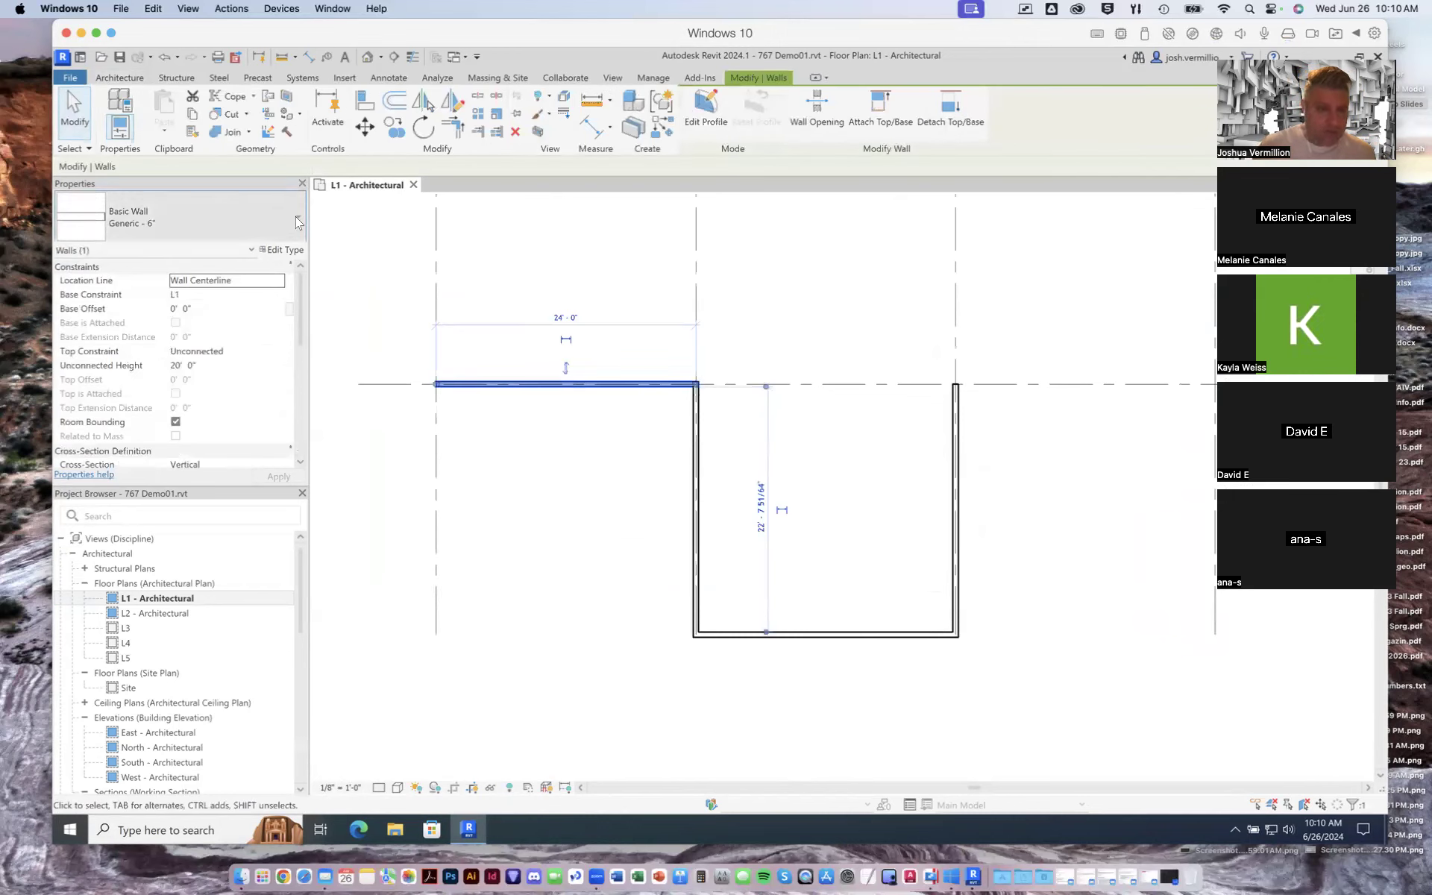
scroll(216, 522, down, 1)
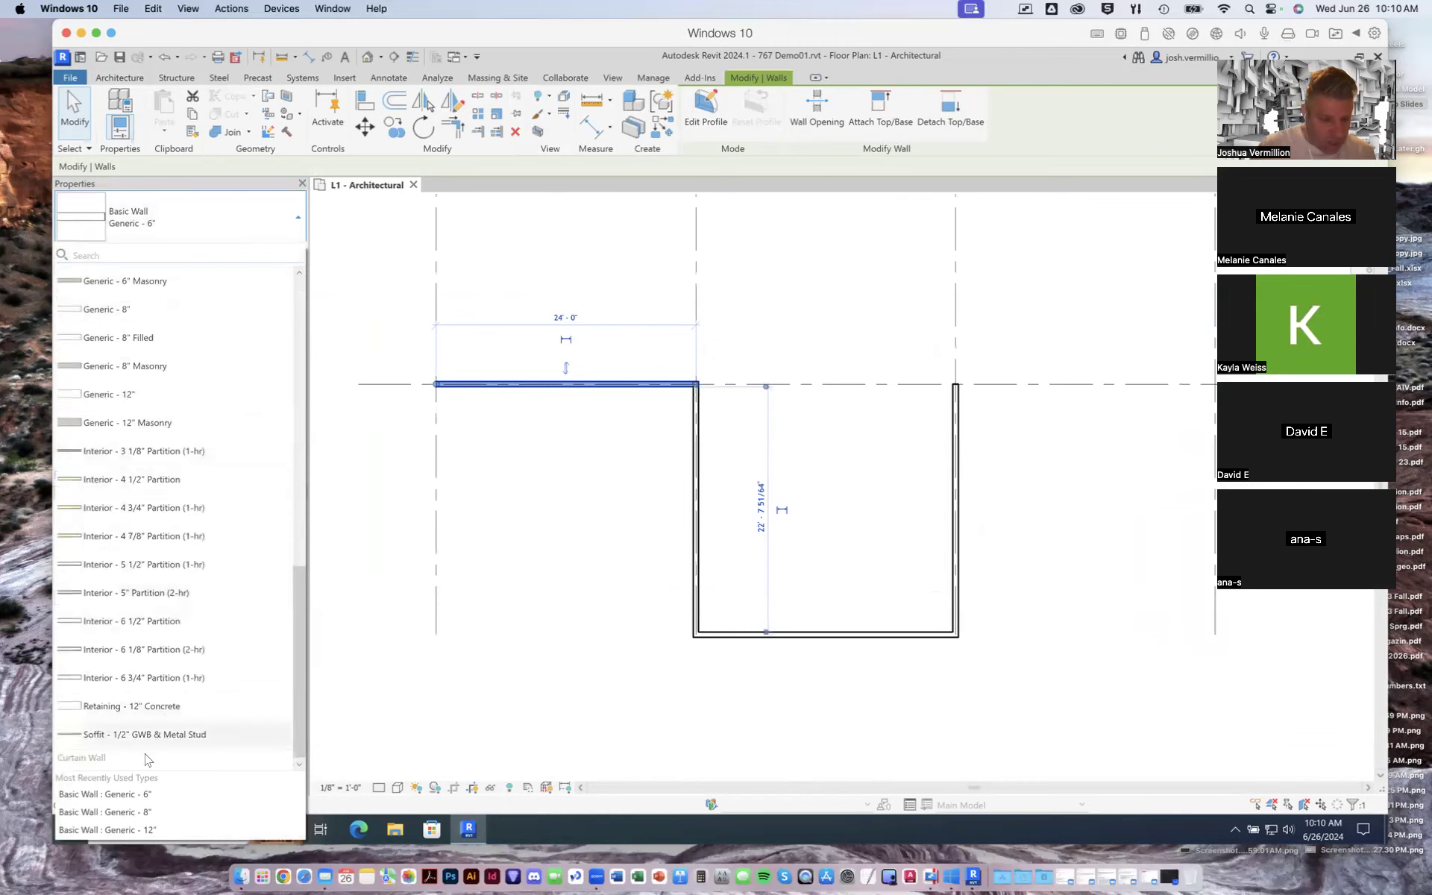
click(119, 78)
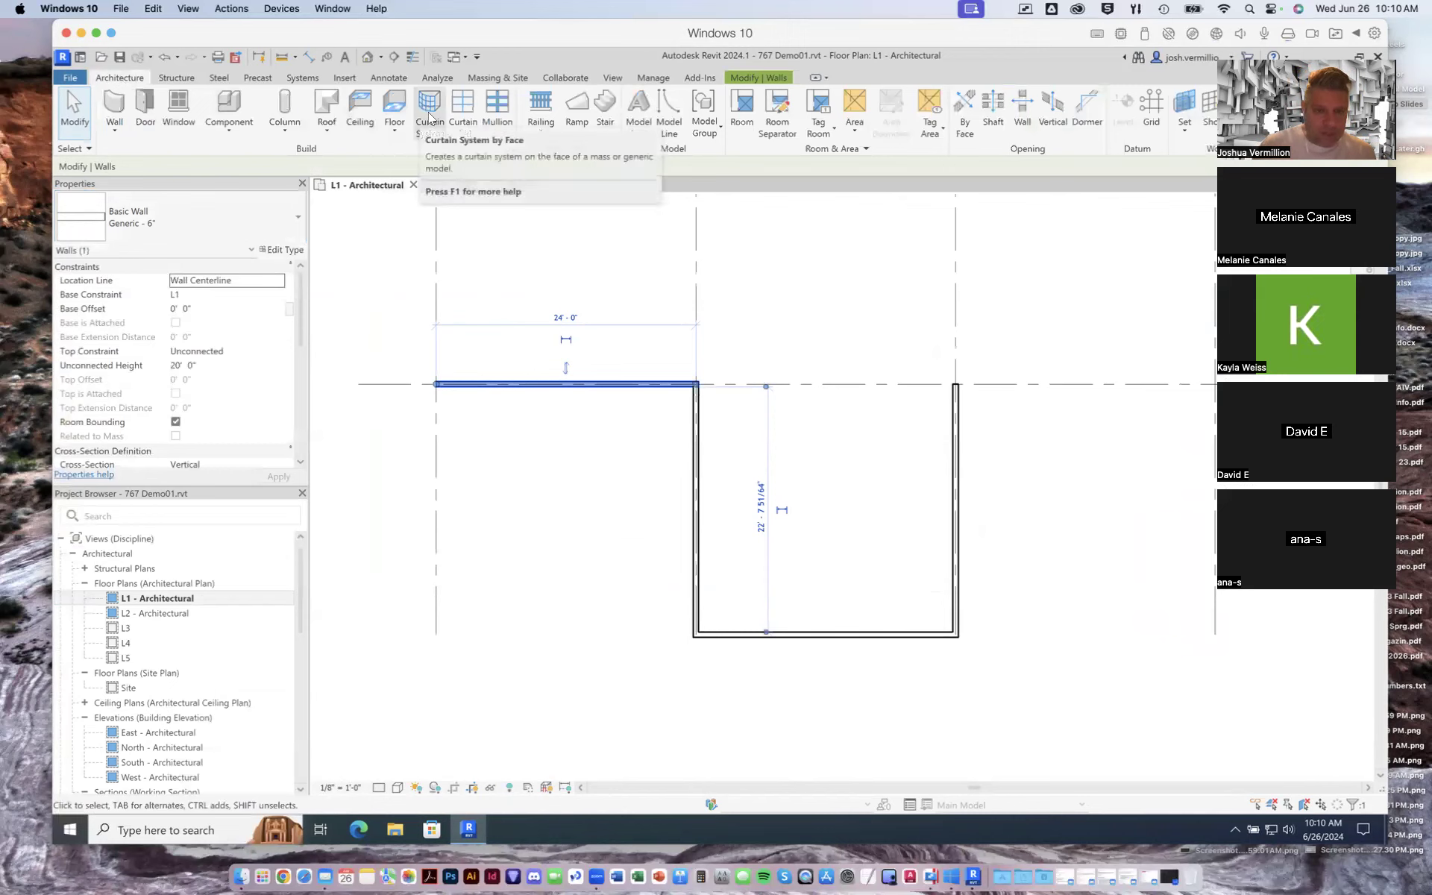
click(430, 104)
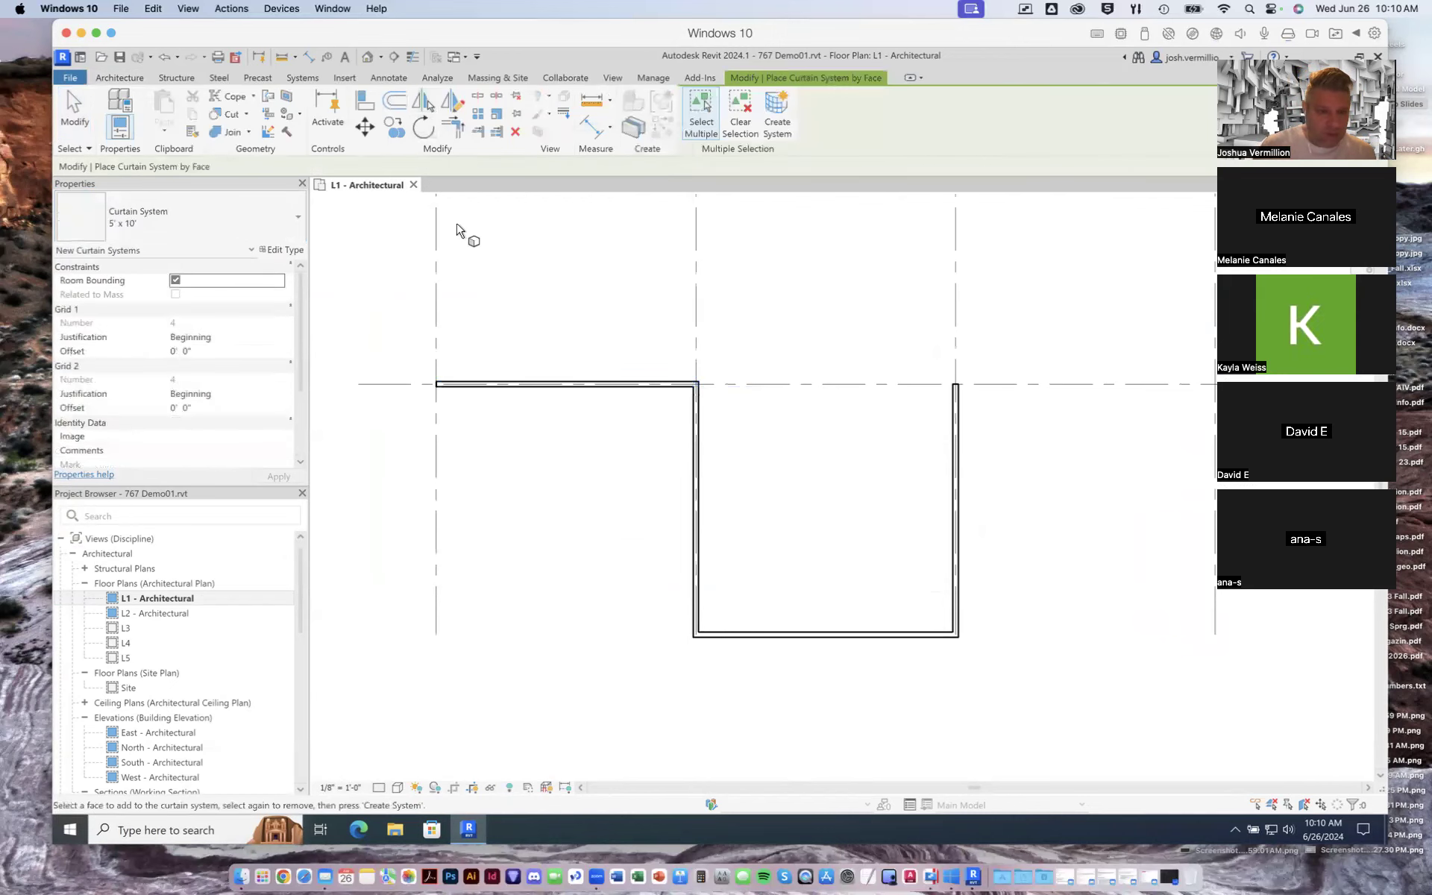
click(130, 82)
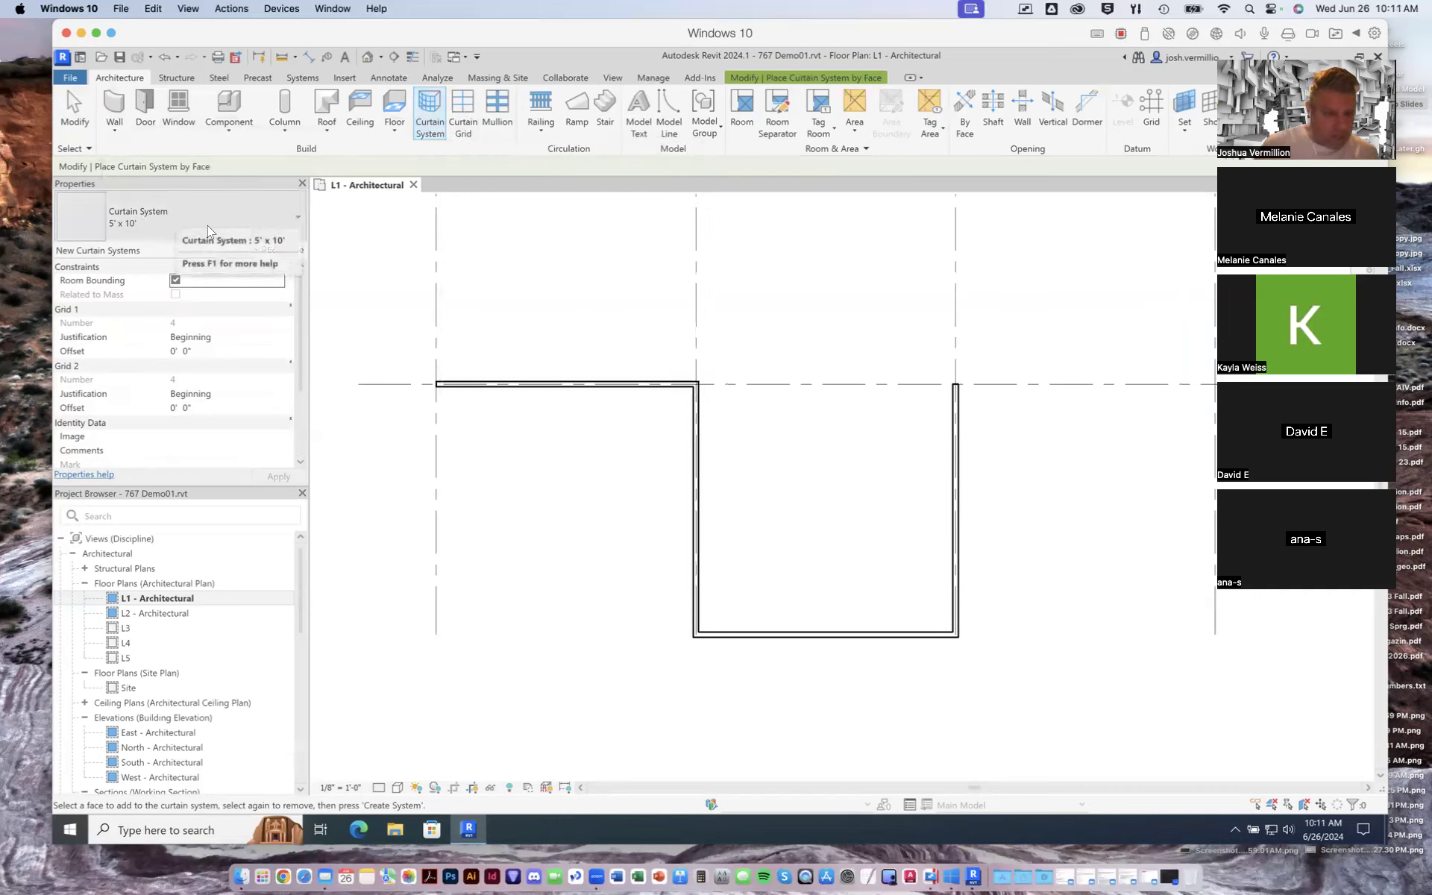
click(275, 216)
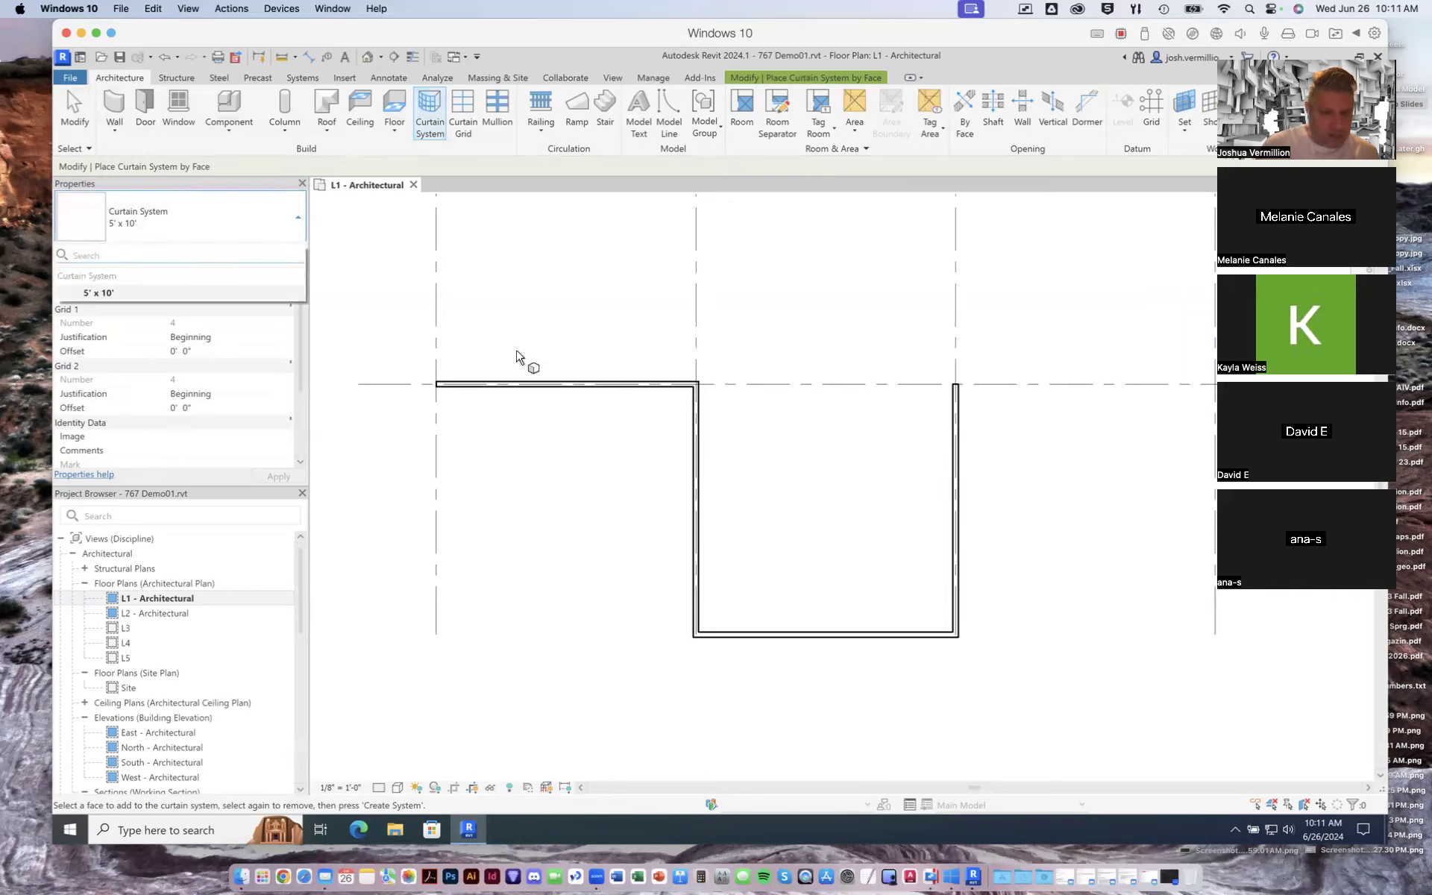
click(516, 362)
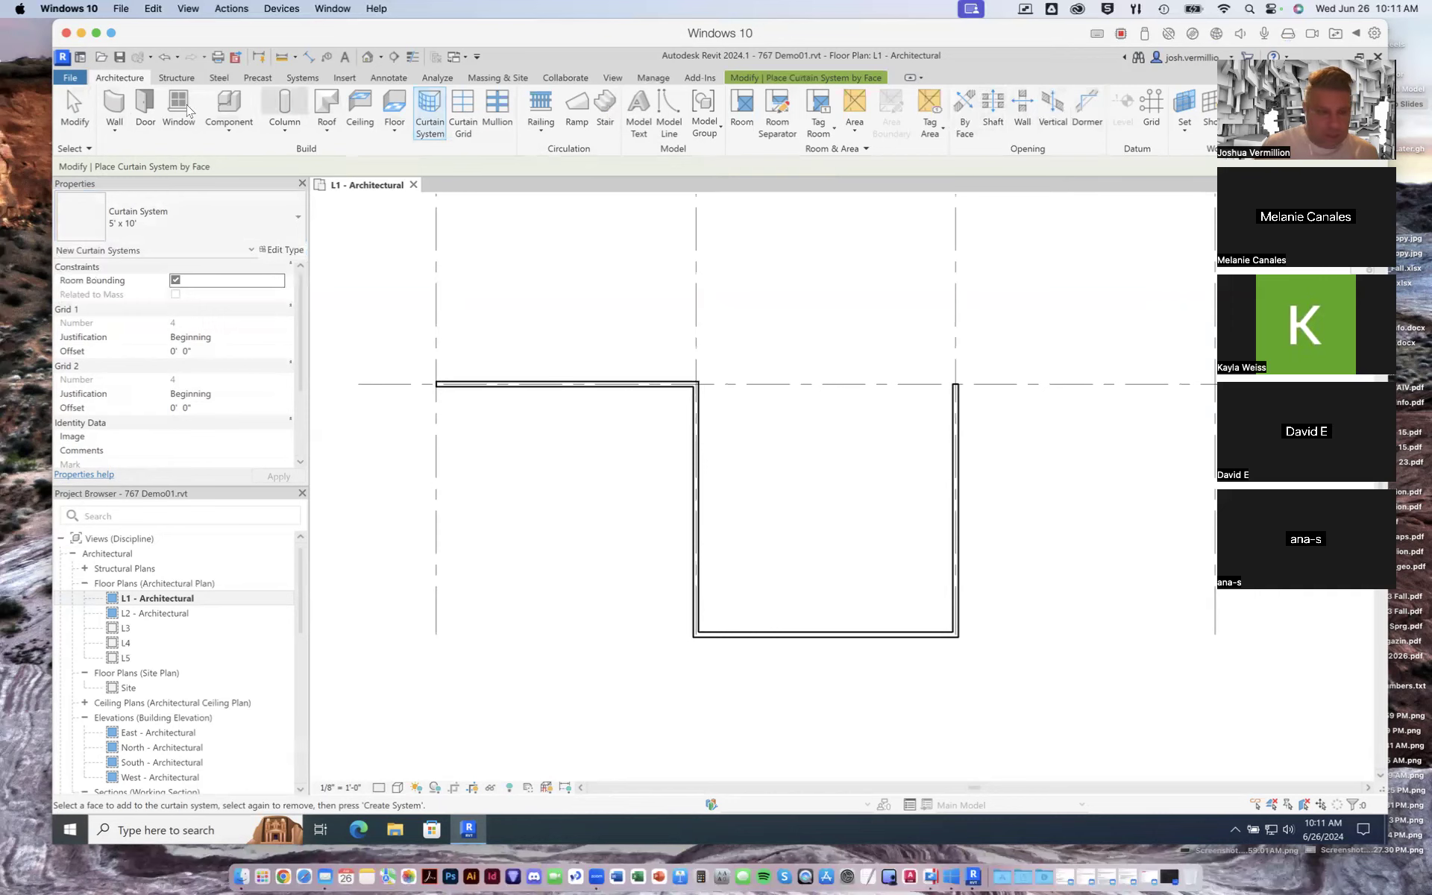
key(Escape)
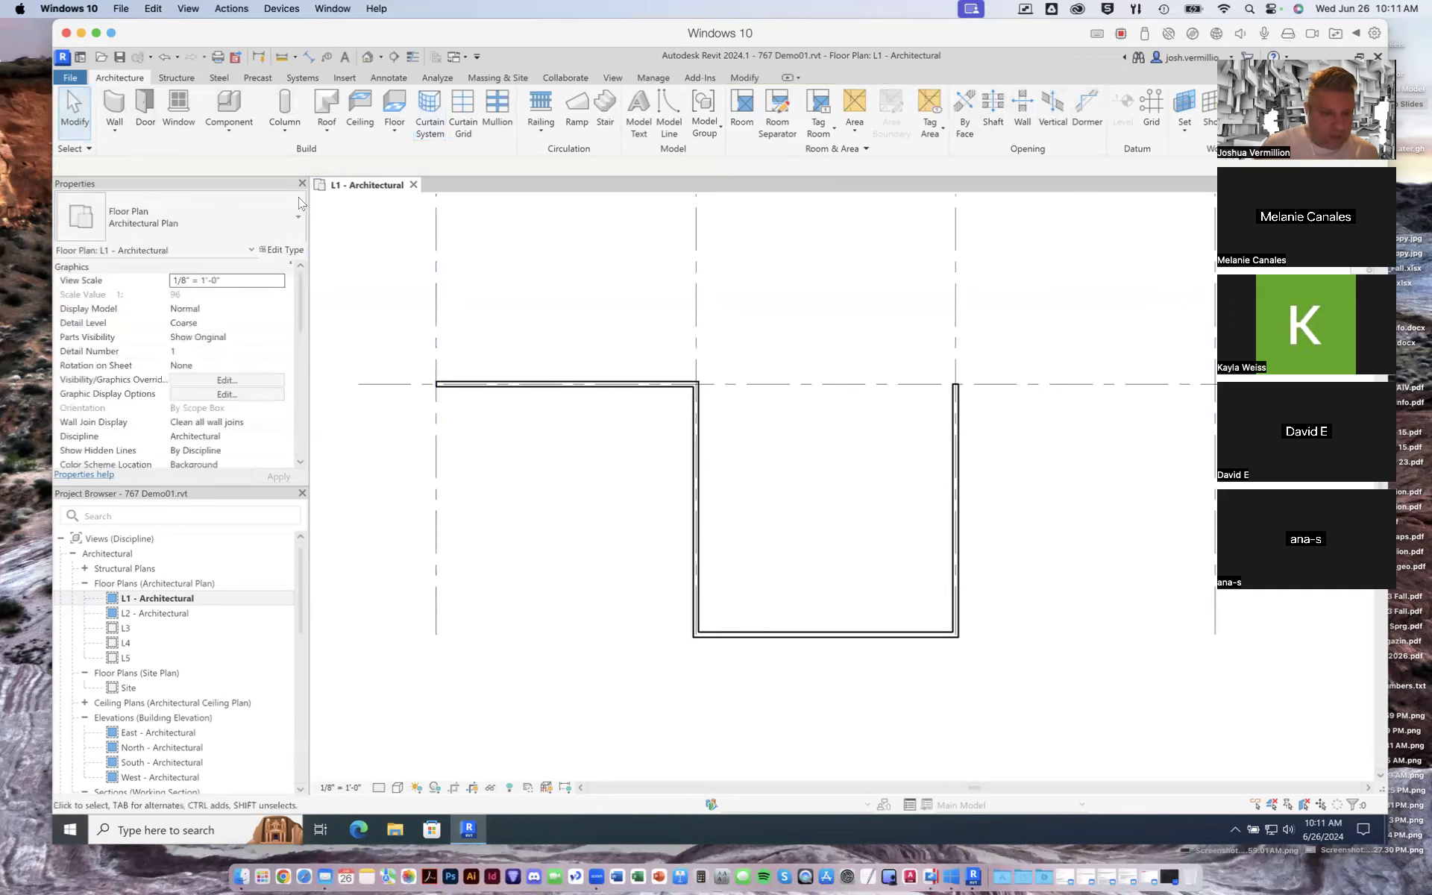
Select the wall on grid 10 between grids 1 and 2 and search its type list for "curt"
click(531, 385)
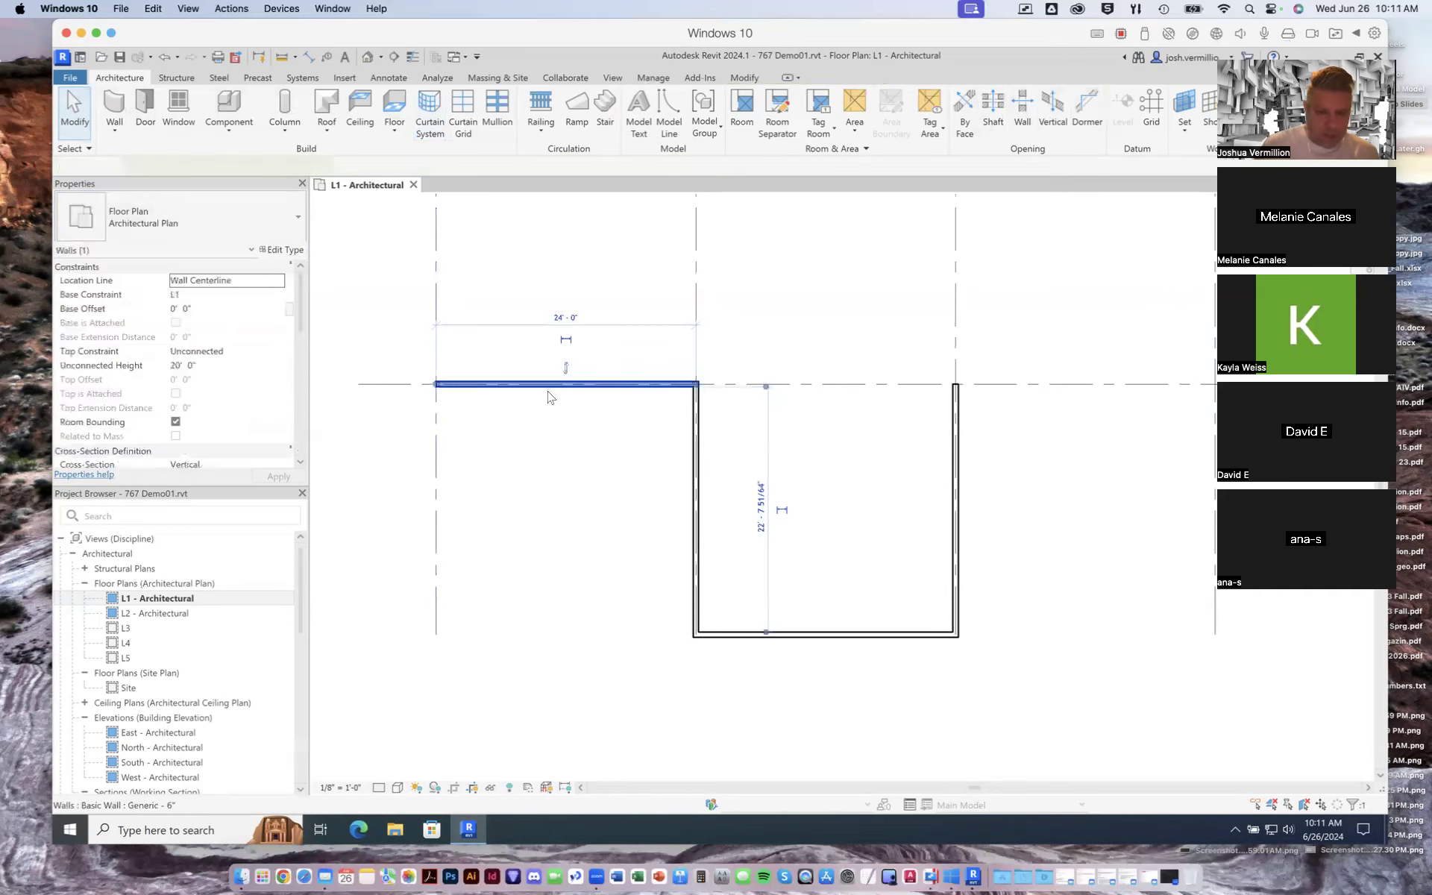
click(118, 78)
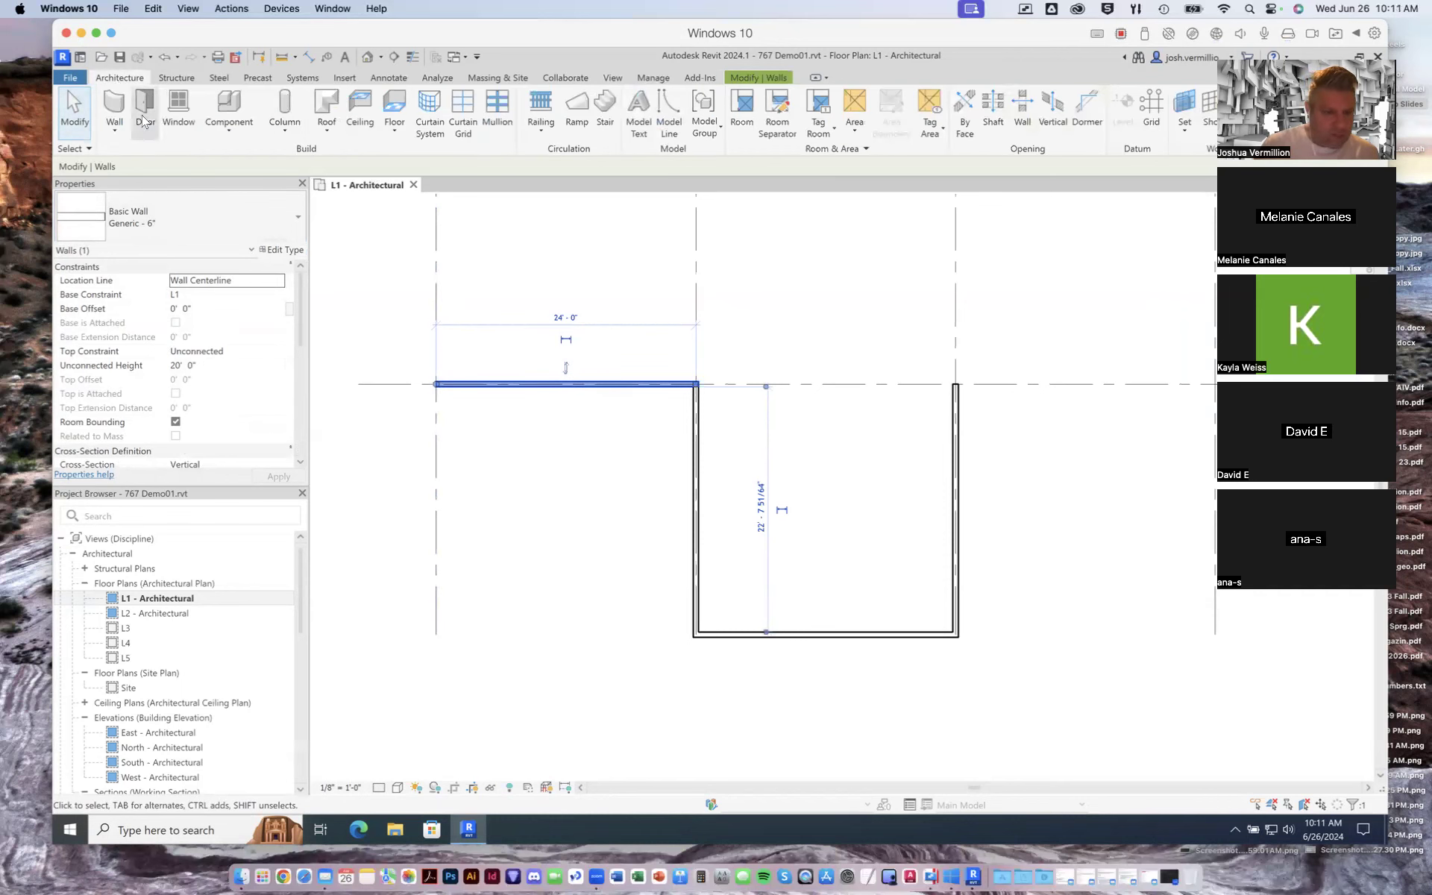
click(114, 134)
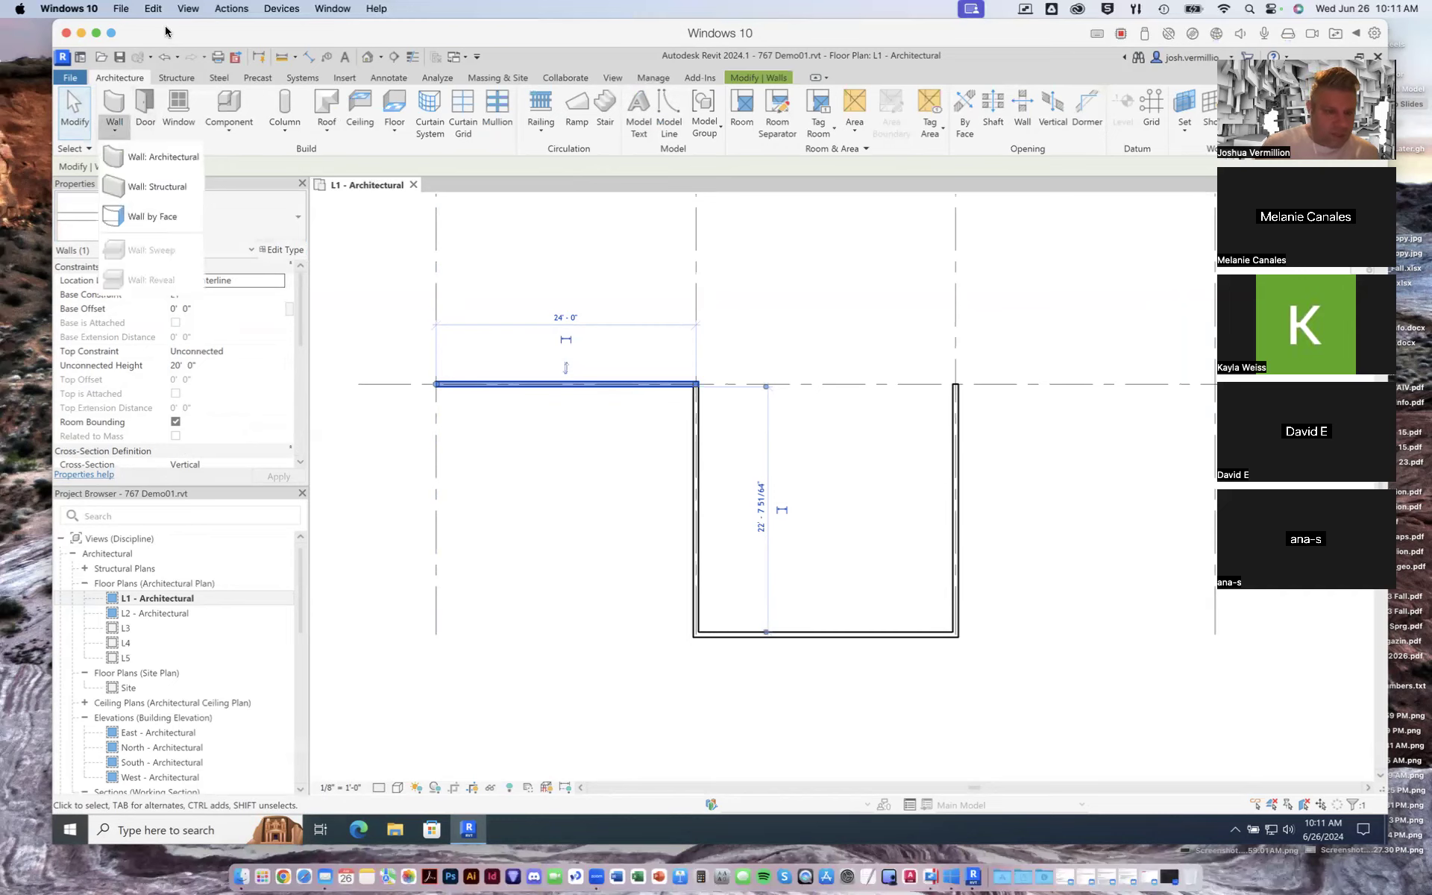
click(295, 219)
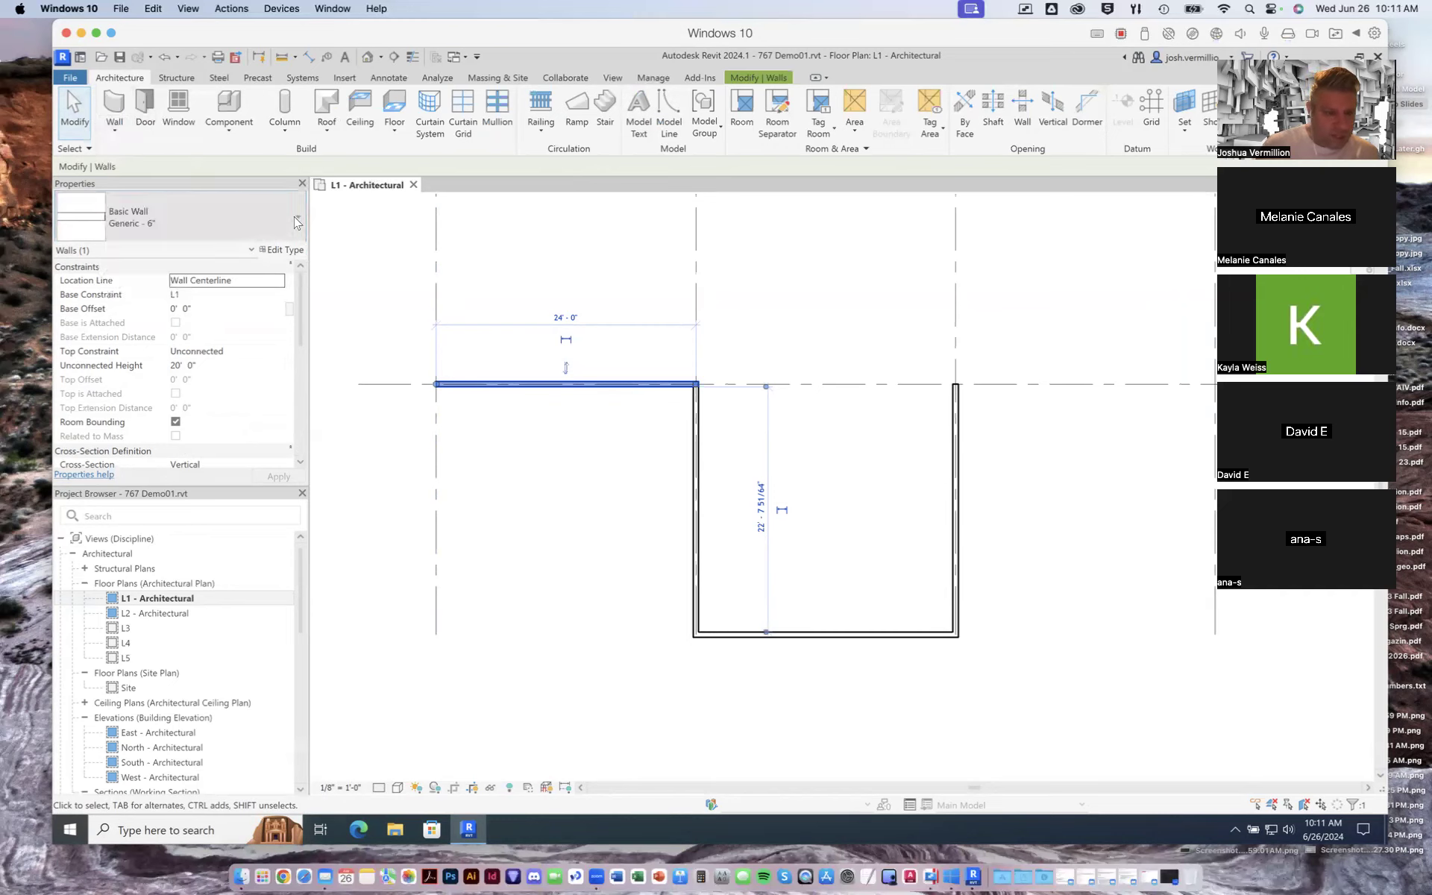
click(300, 217)
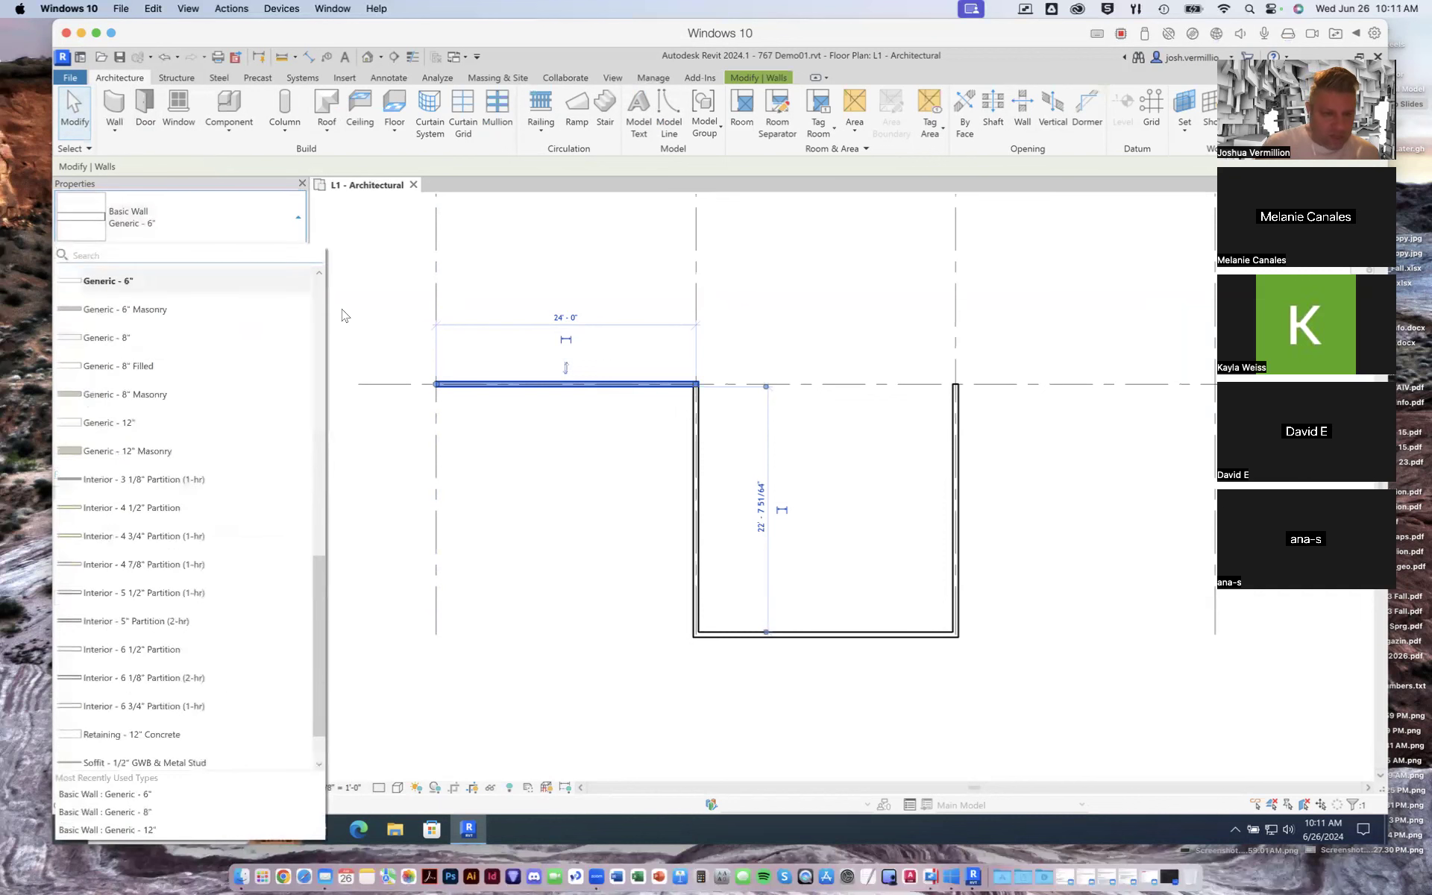
text(cu)
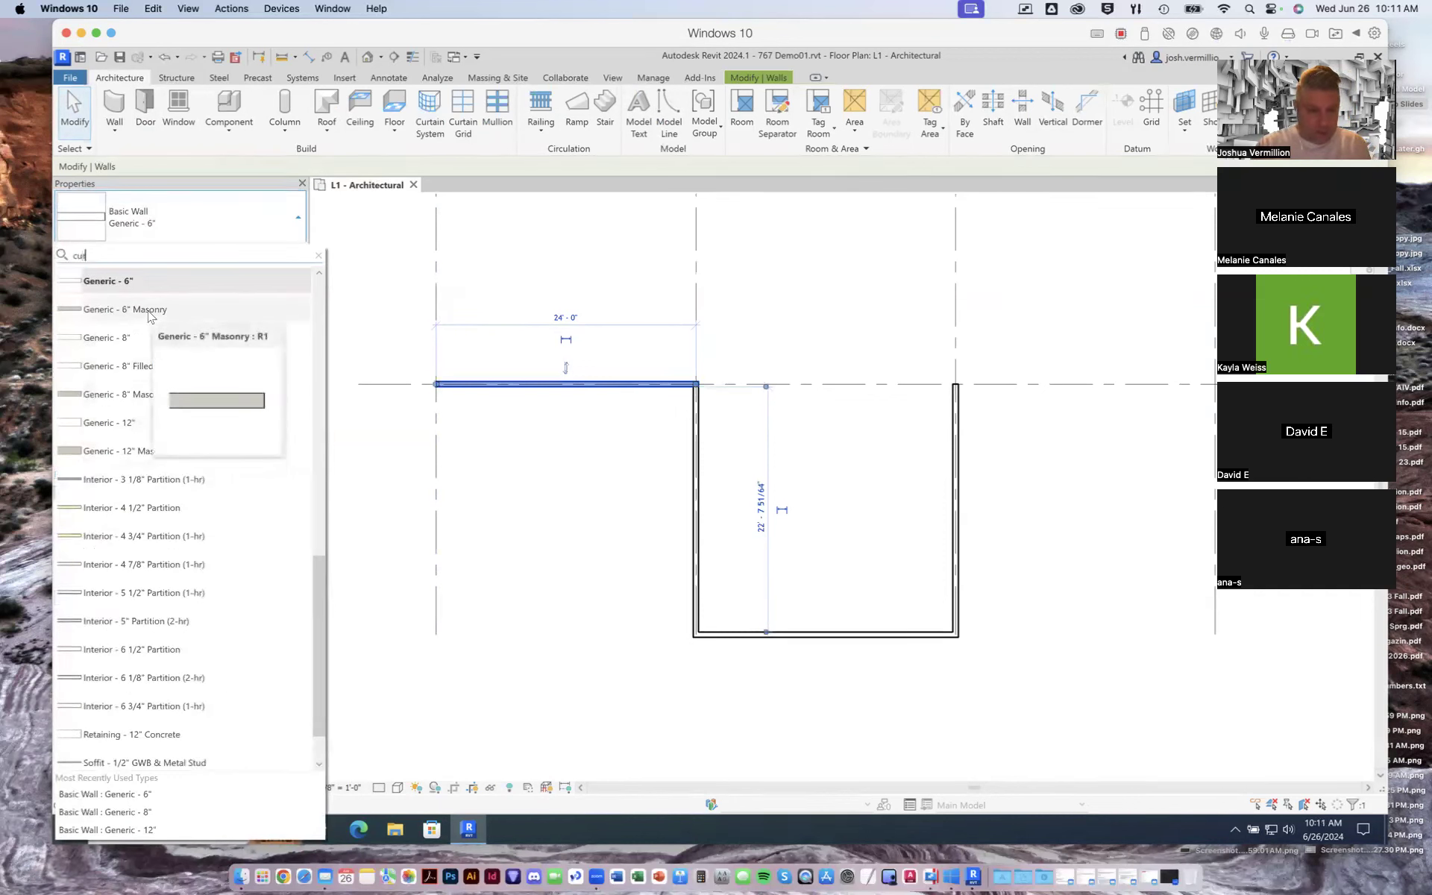
text(rt)
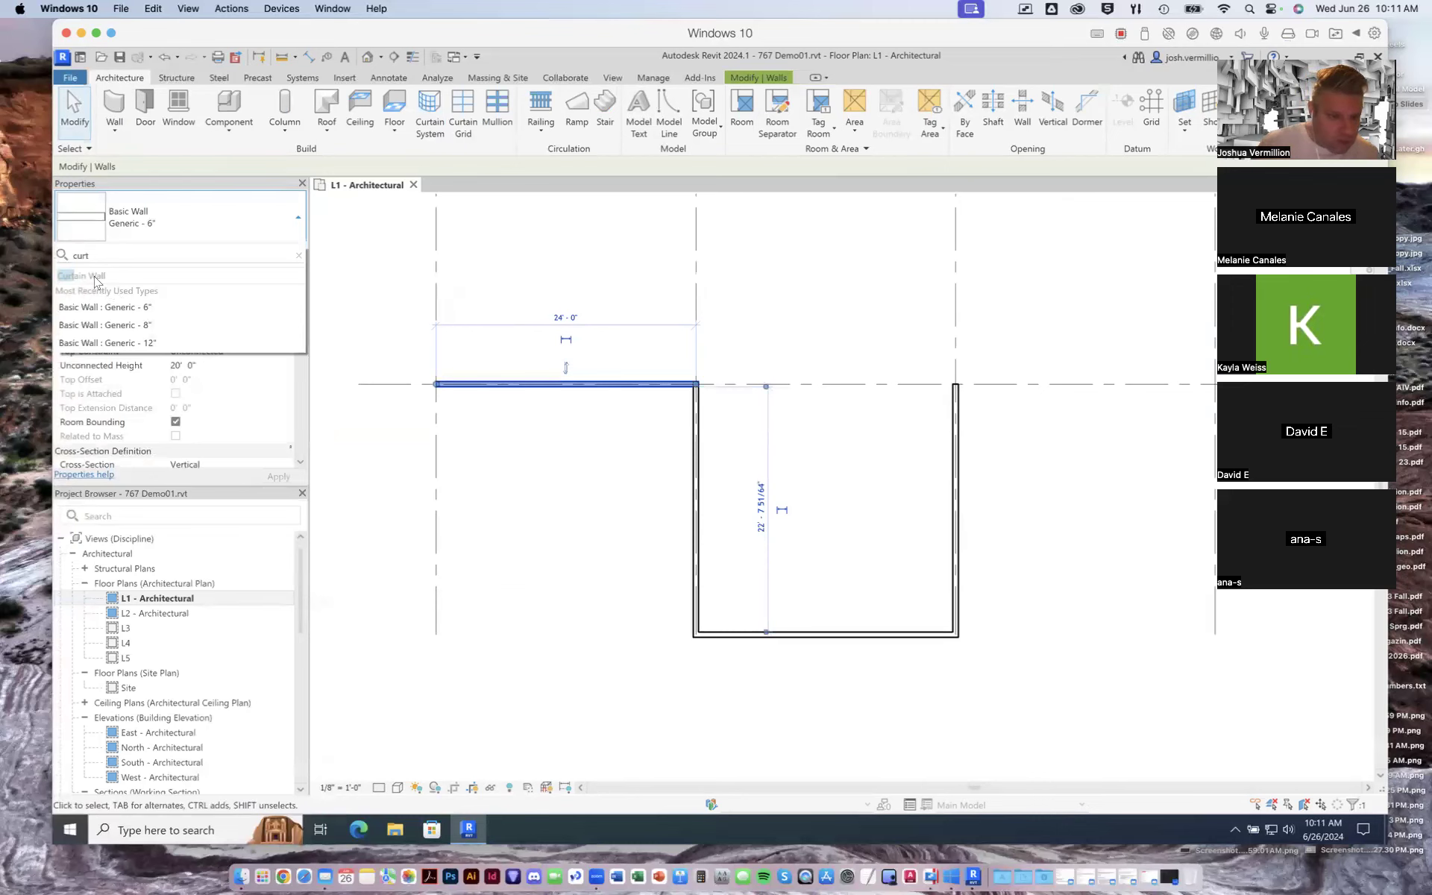
key(Escape)
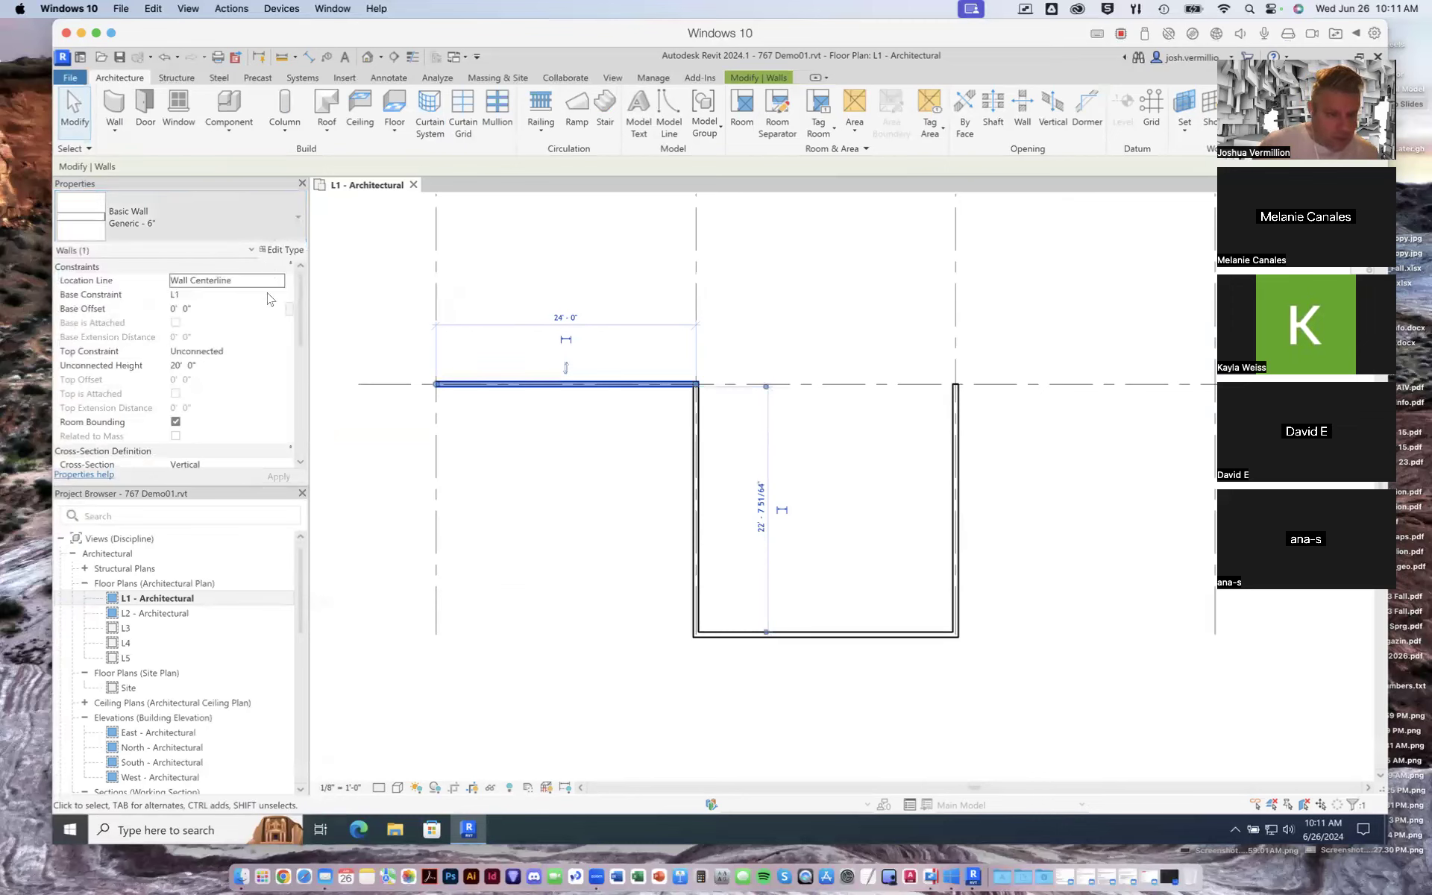
Look through the selected wall's full type list, from the concrete entries to the Curtain Wall section, and clear the selection
click(298, 216)
scroll(187, 567, down, 1)
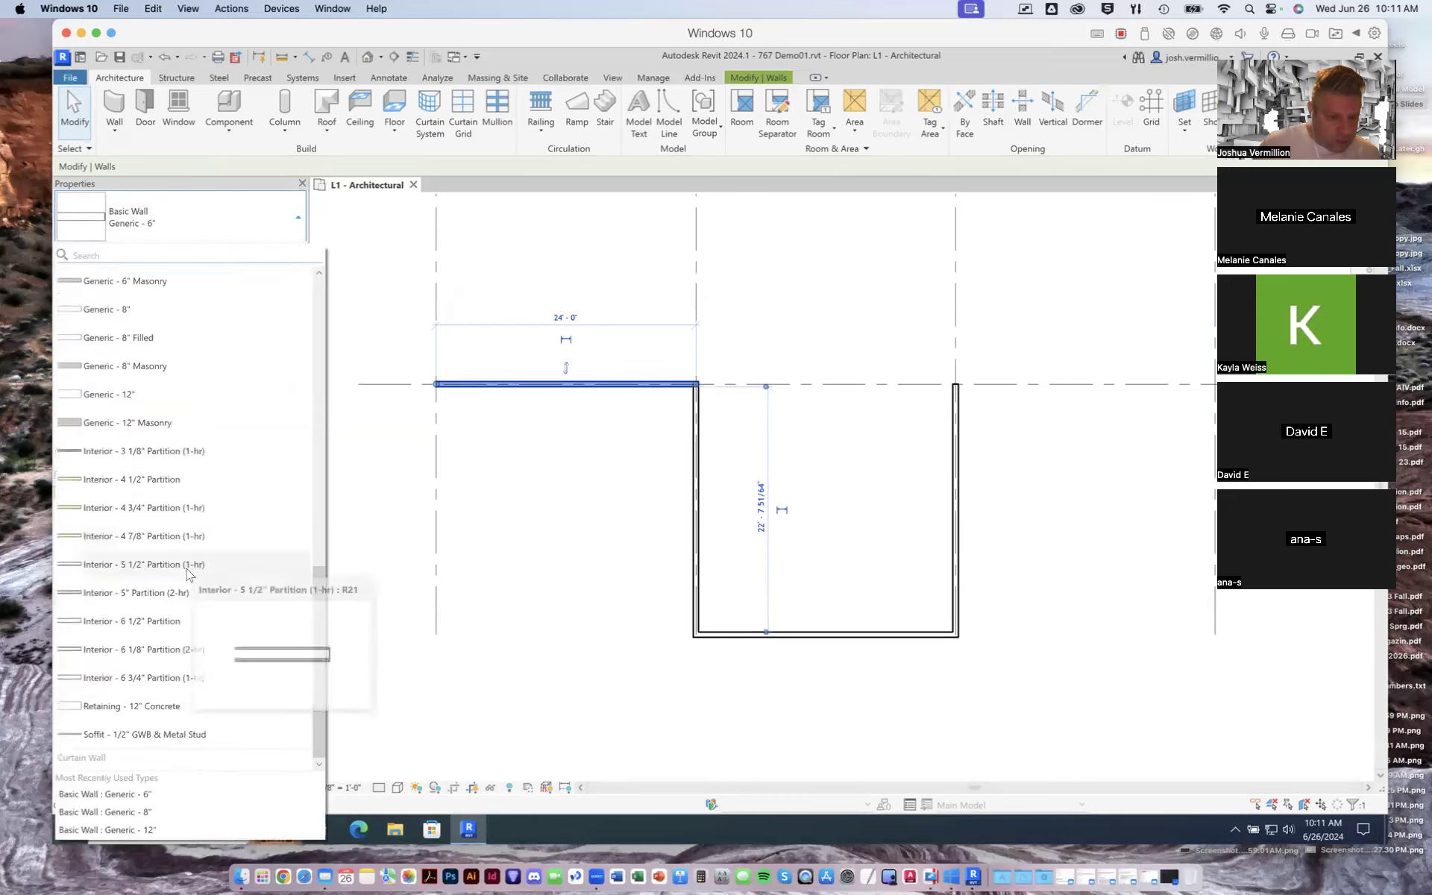
scroll(189, 573, up, 10)
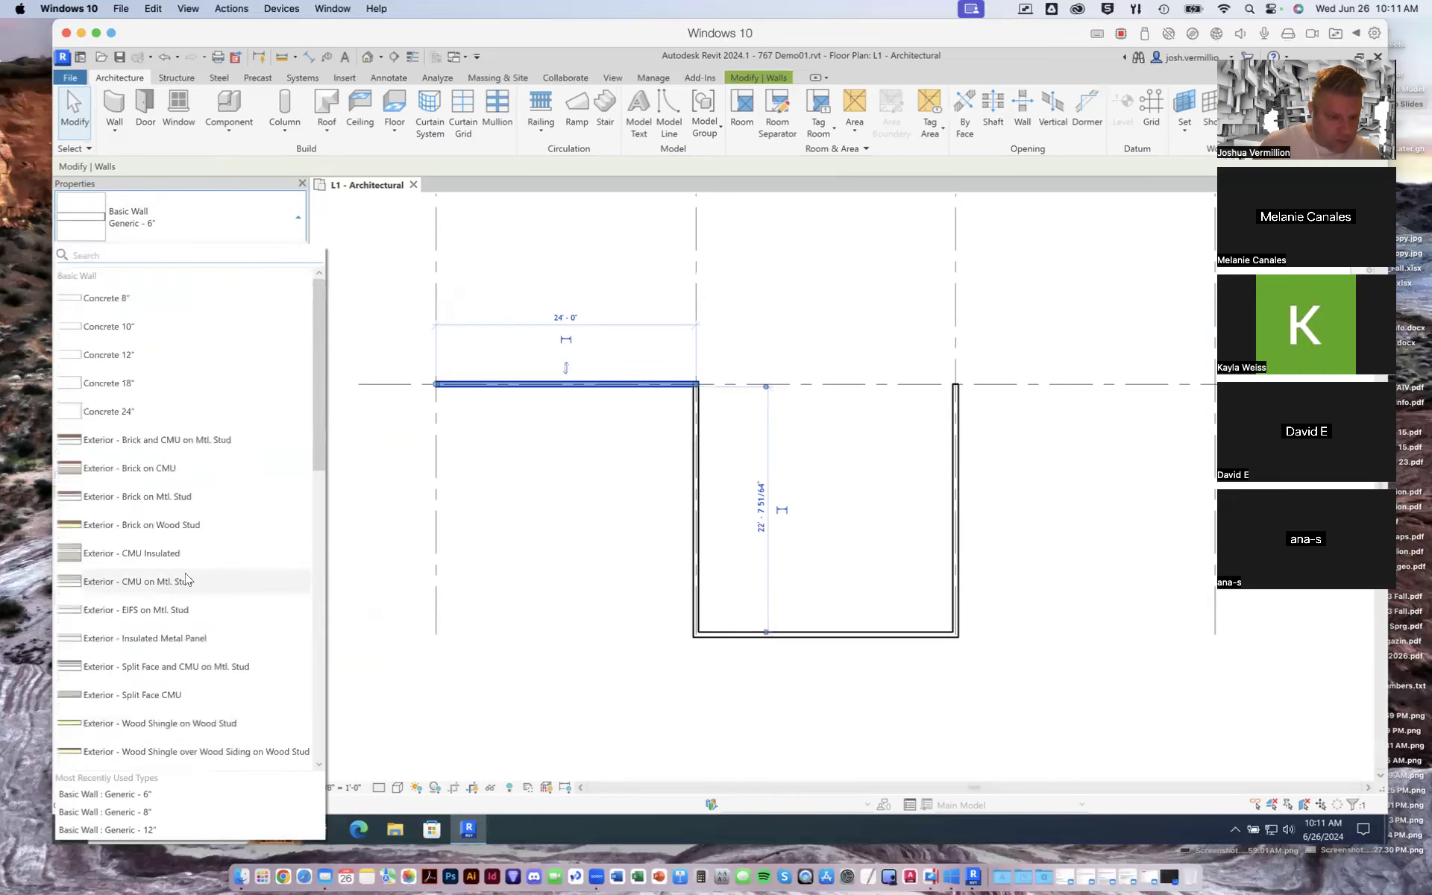
scroll(186, 580, down, 5)
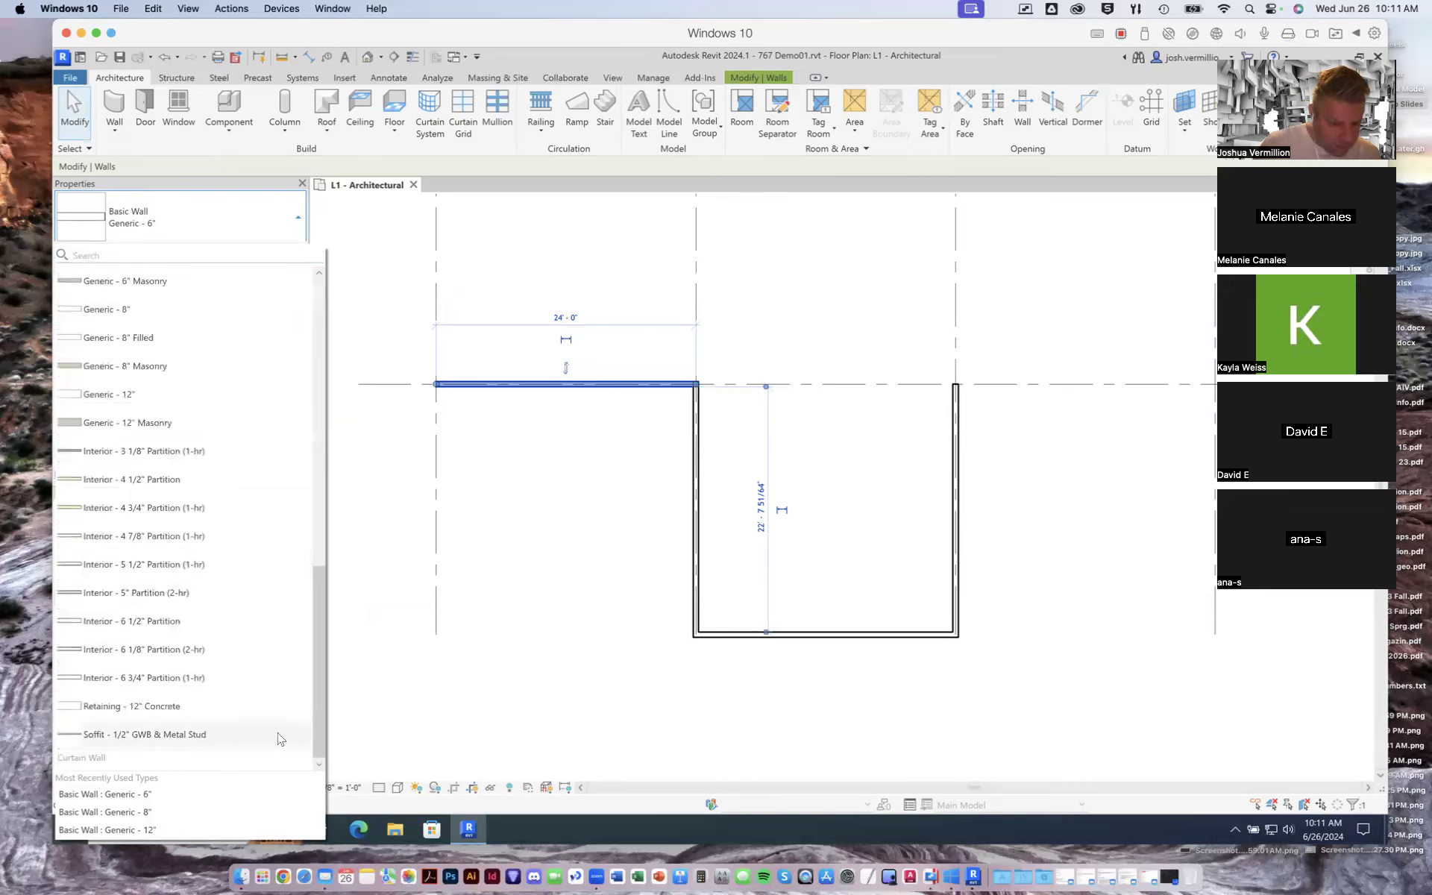
drag(318, 713, 319, 593)
scroll(256, 613, down, 4)
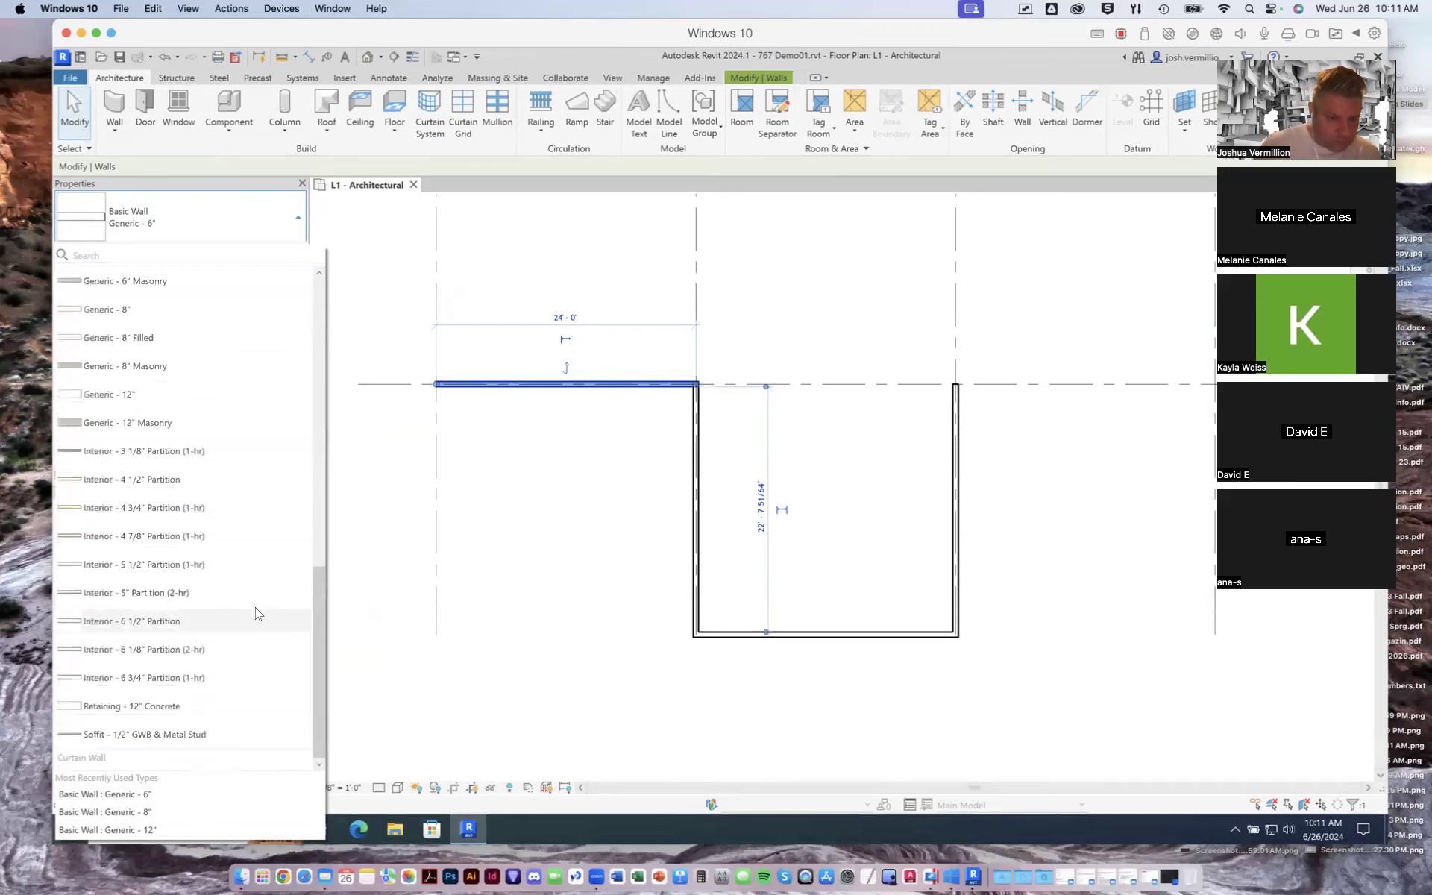
scroll(256, 613, up, 10)
scroll(256, 613, down, 10)
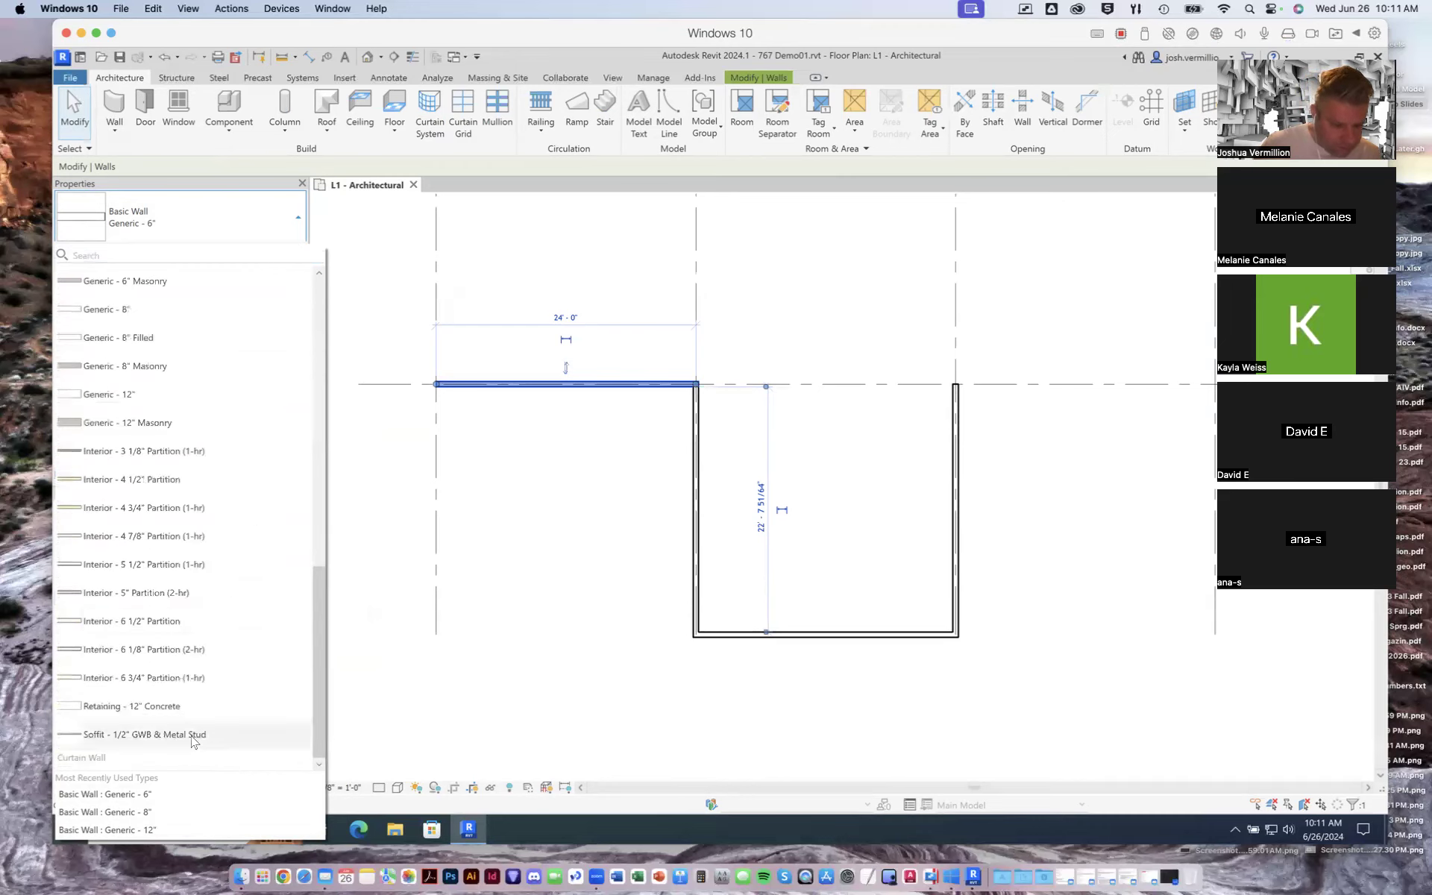
scroll(153, 671, up, 2)
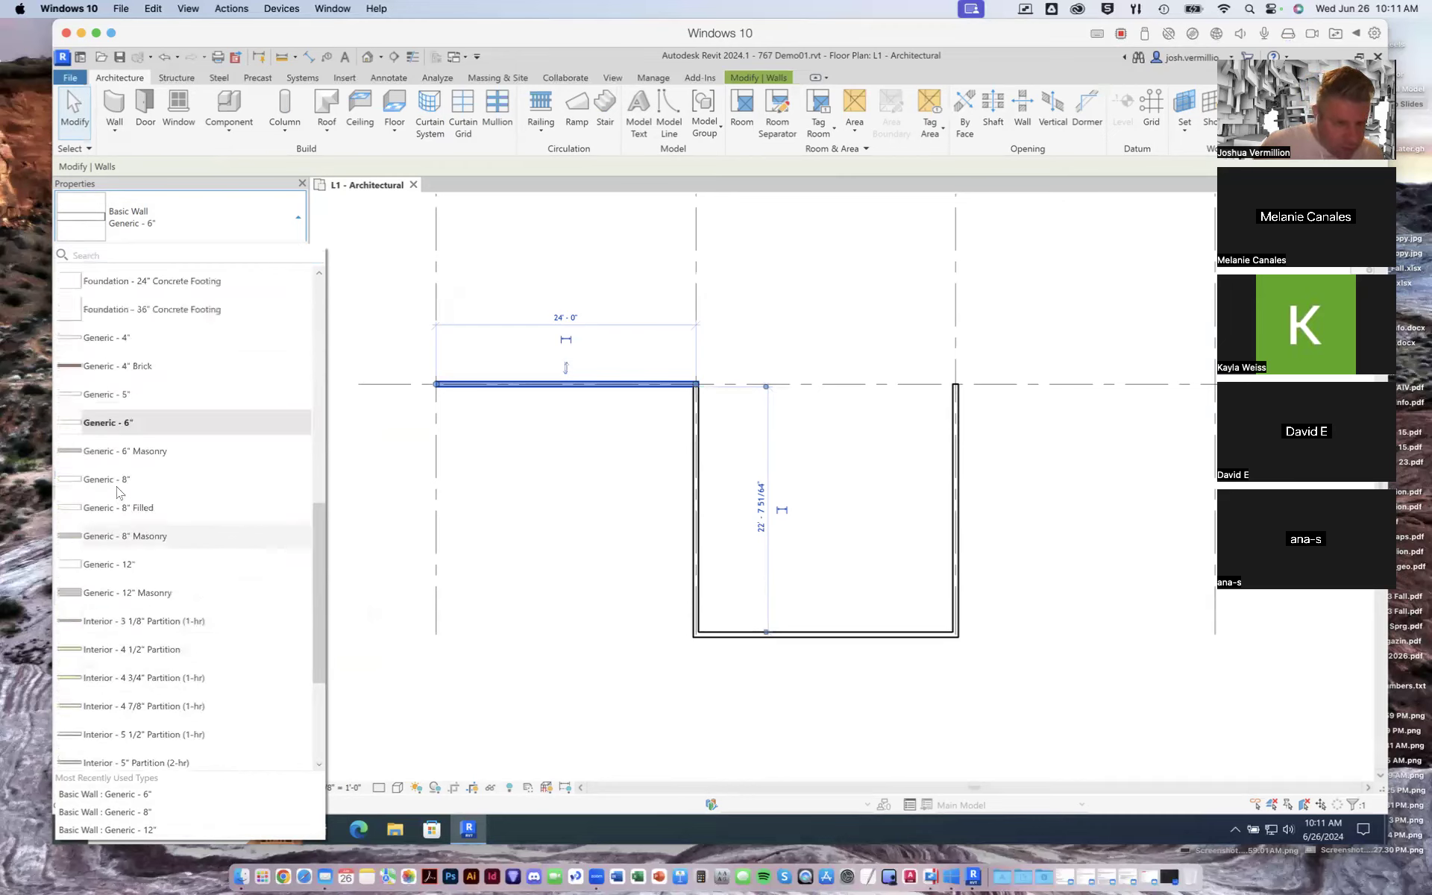
scroll(122, 456, up, 8)
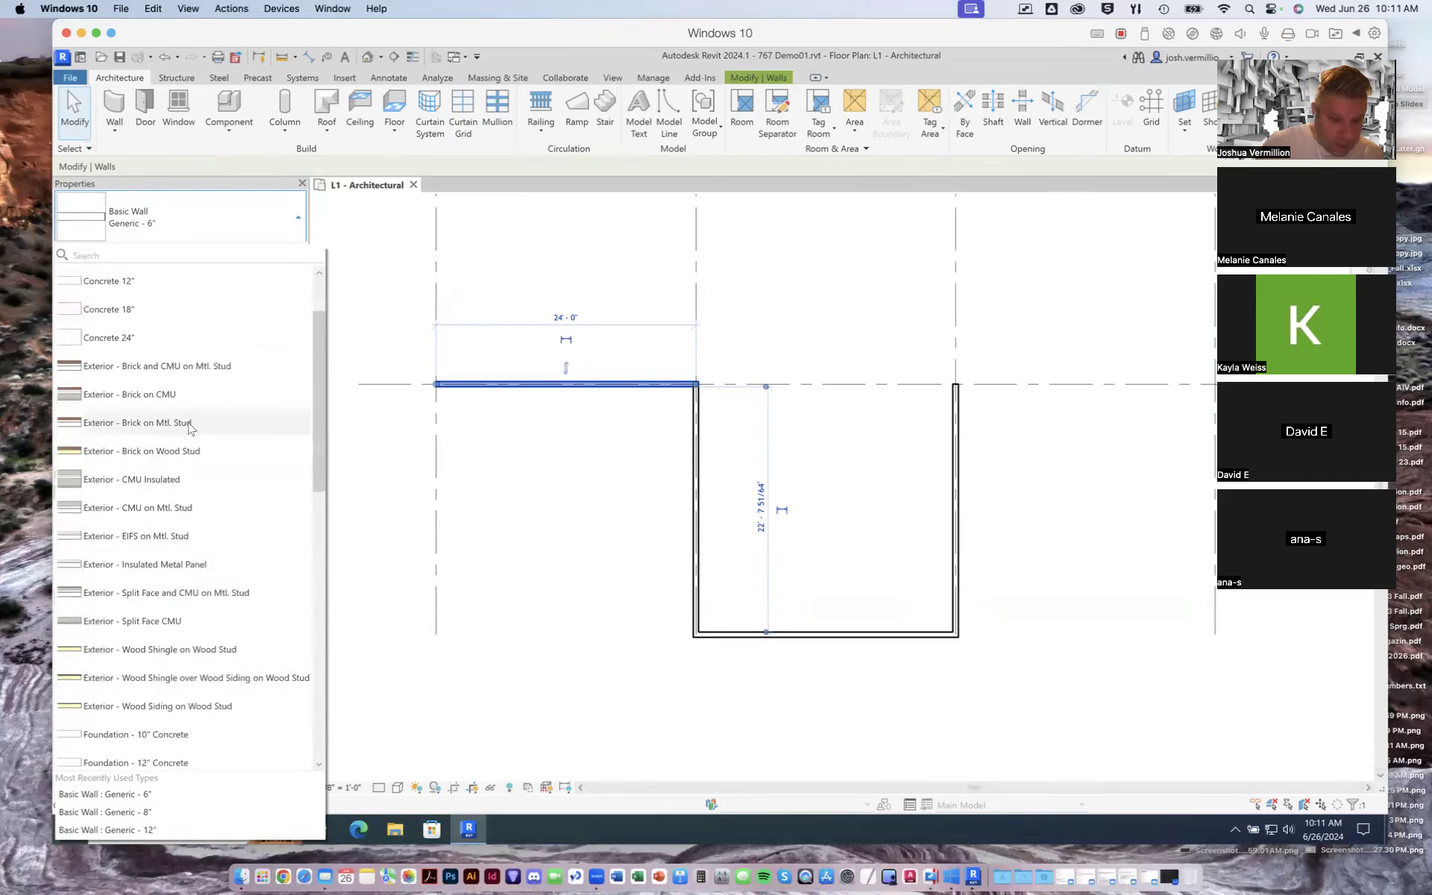
scroll(184, 437, up, 1)
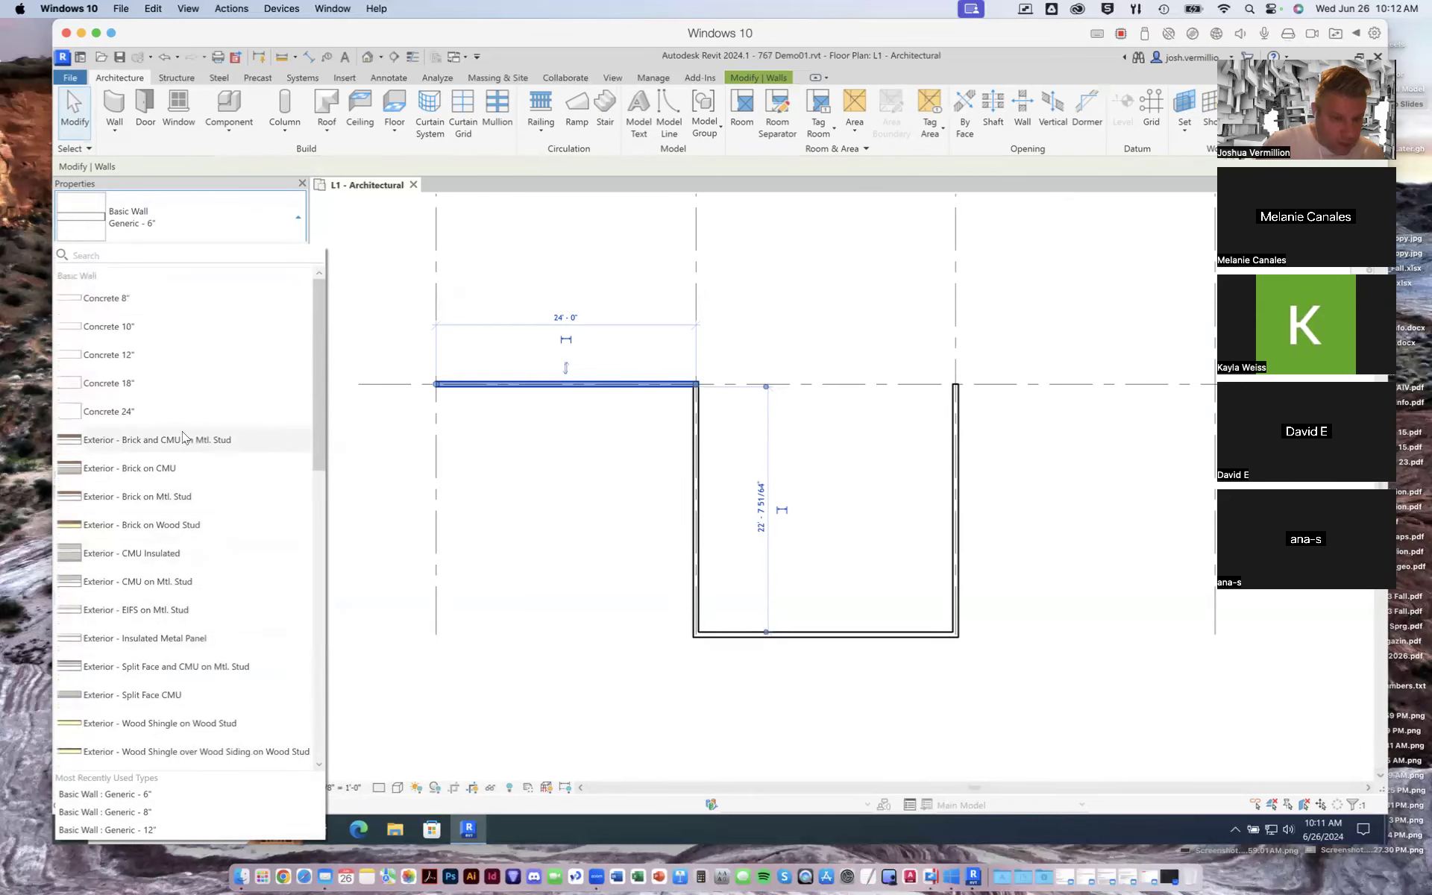
scroll(185, 447, down, 6)
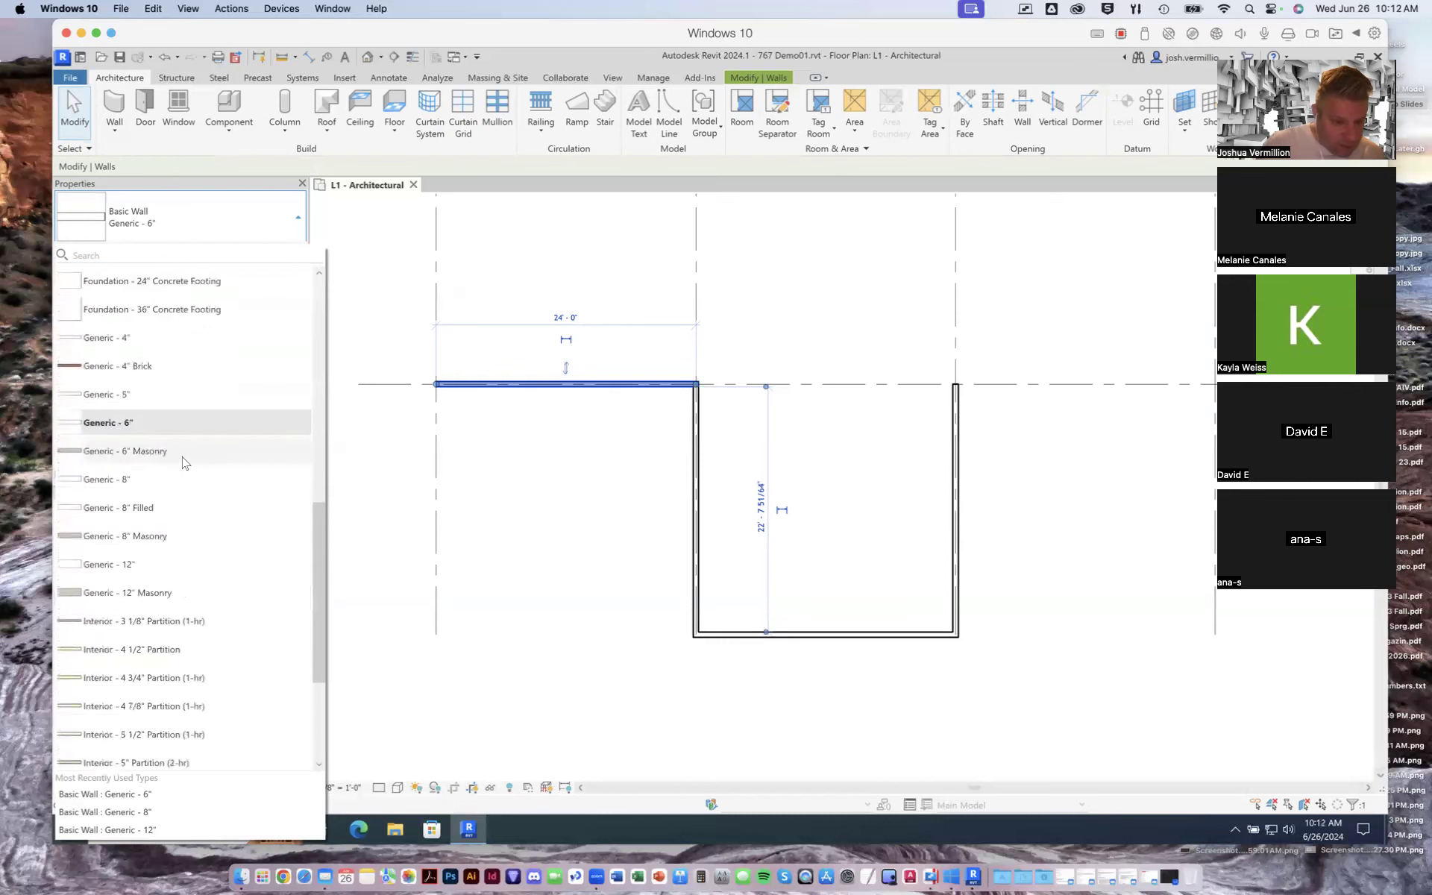
scroll(182, 466, down, 2)
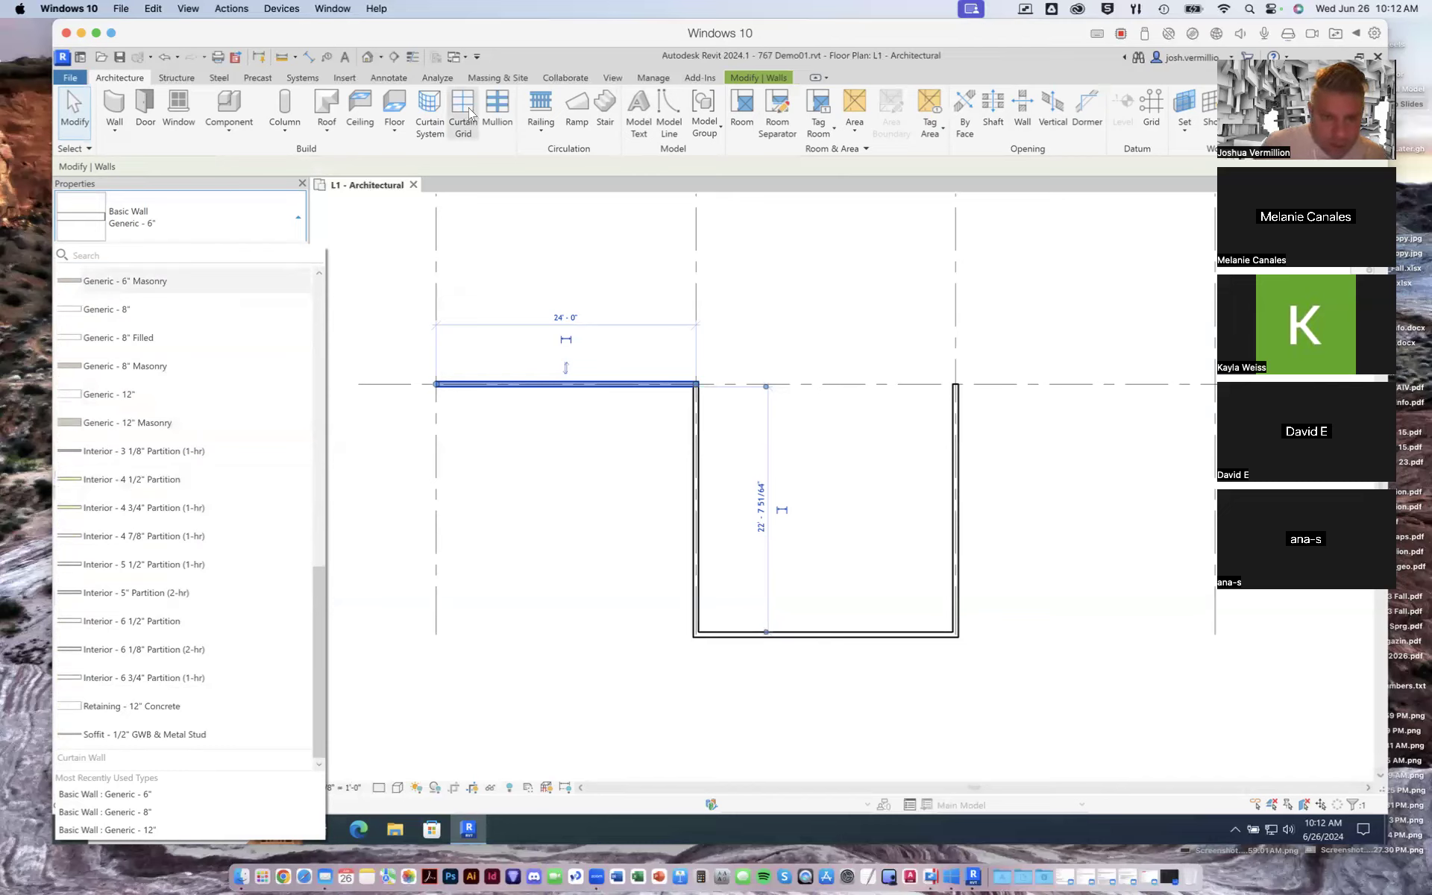
click(111, 123)
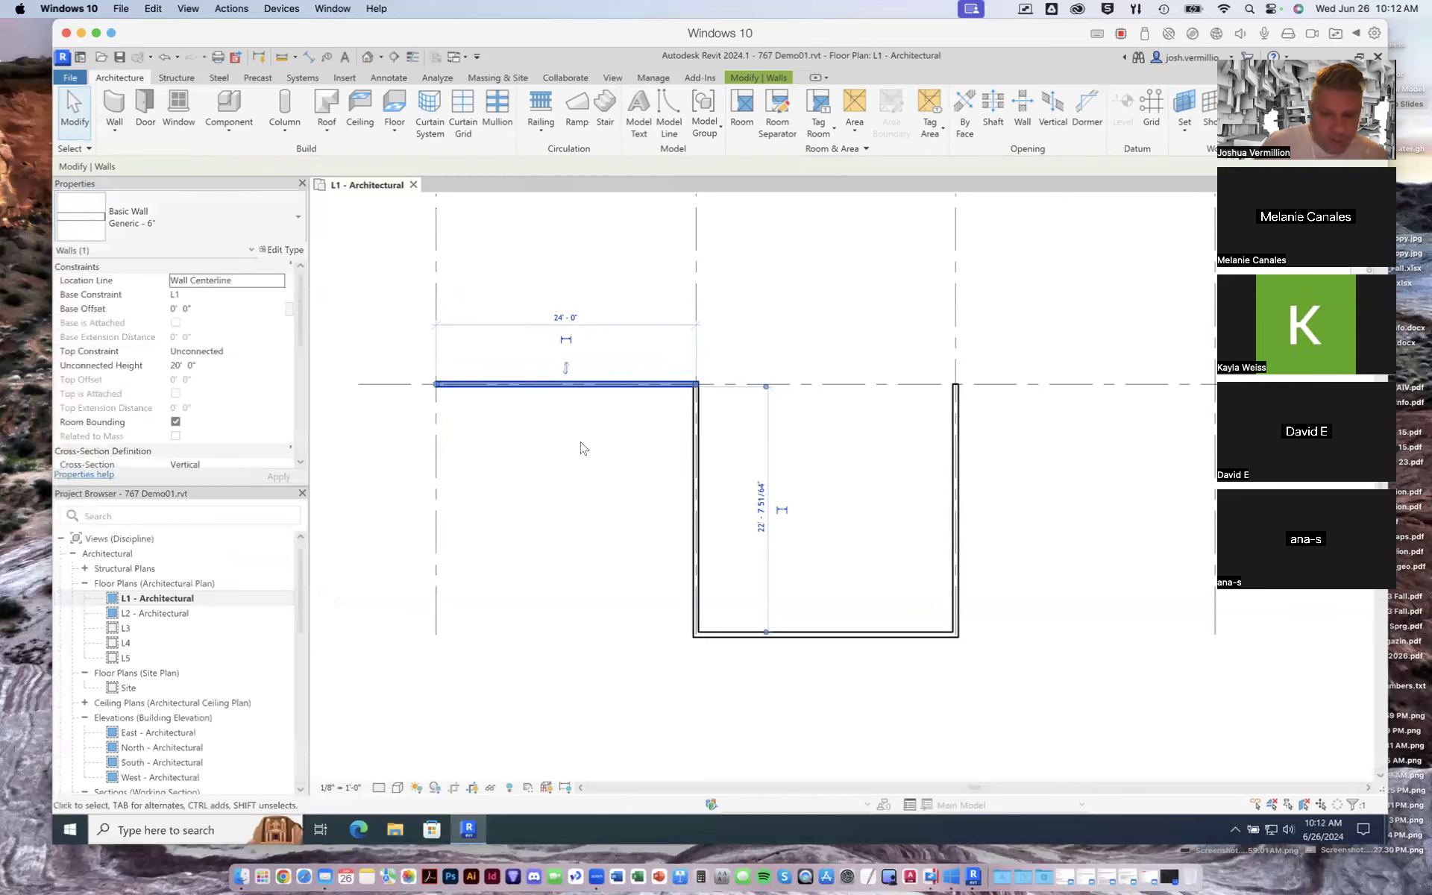
key(Escape)
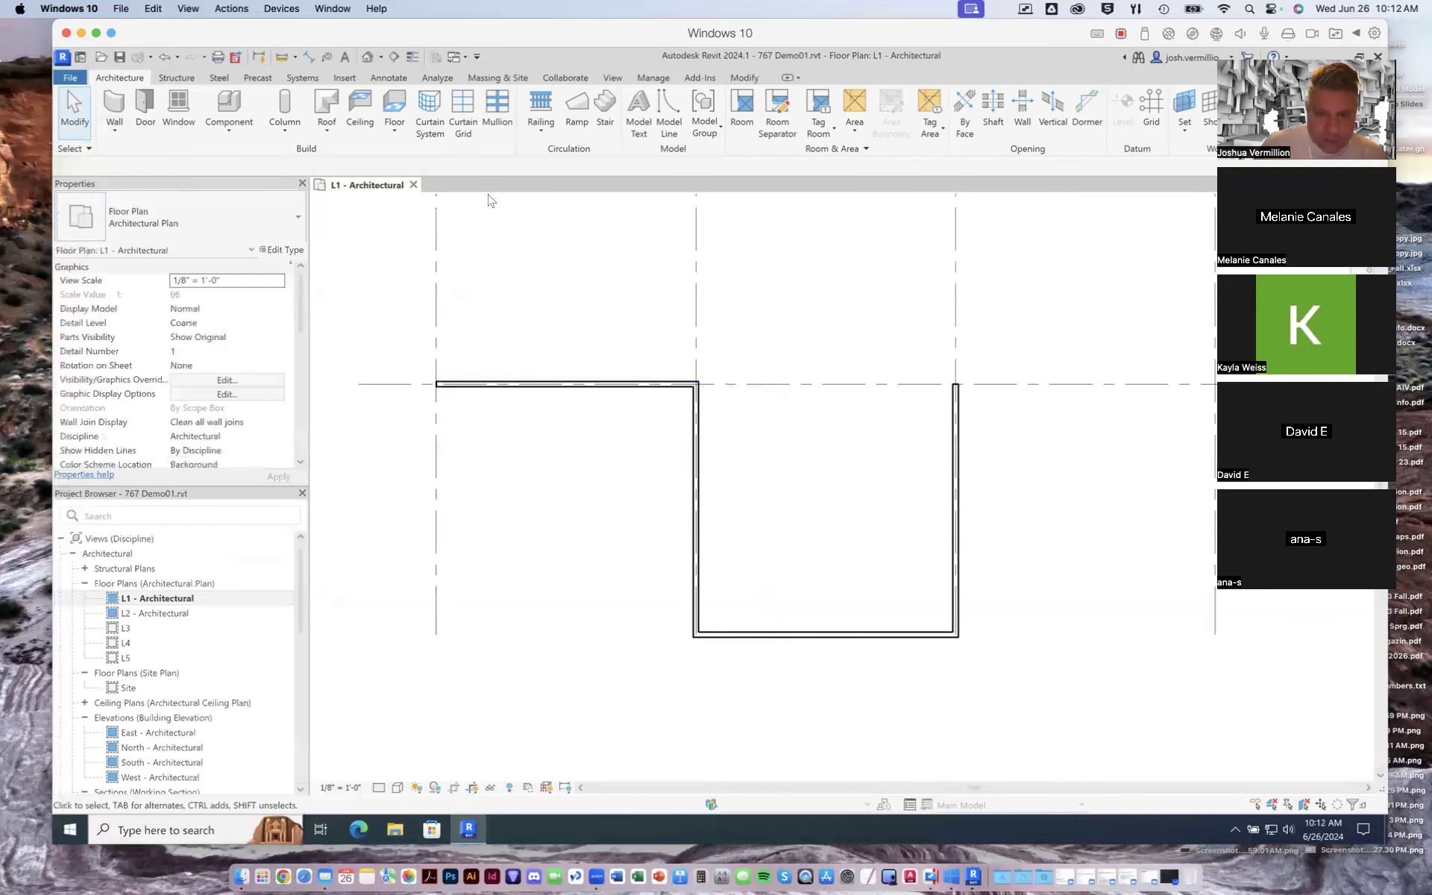
Reselect the wall on grid 10, check its properties and type list for curtain wall types, and deselect it
click(559, 387)
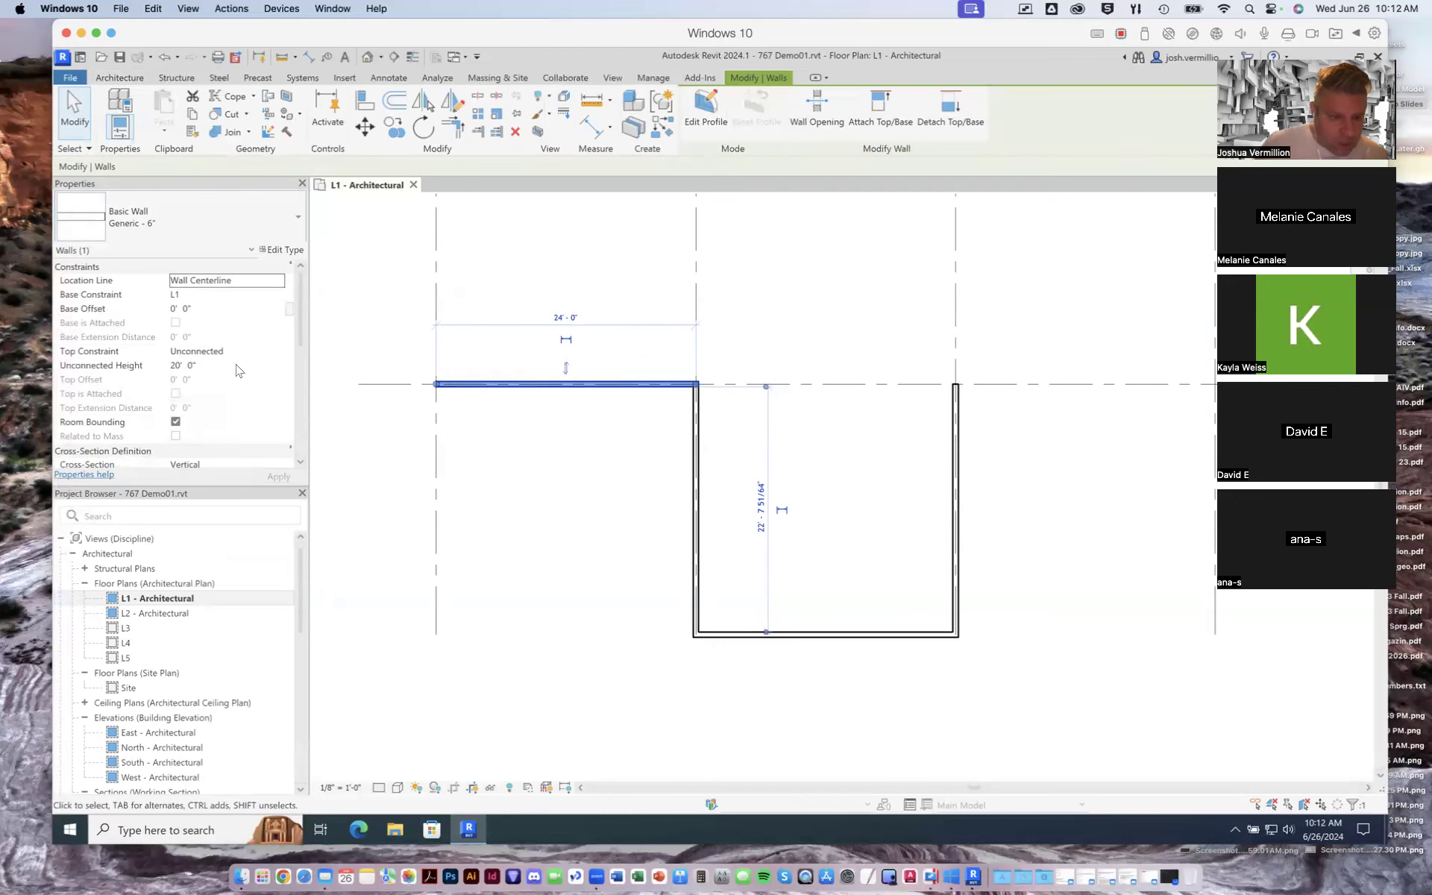
drag(301, 298, 290, 254)
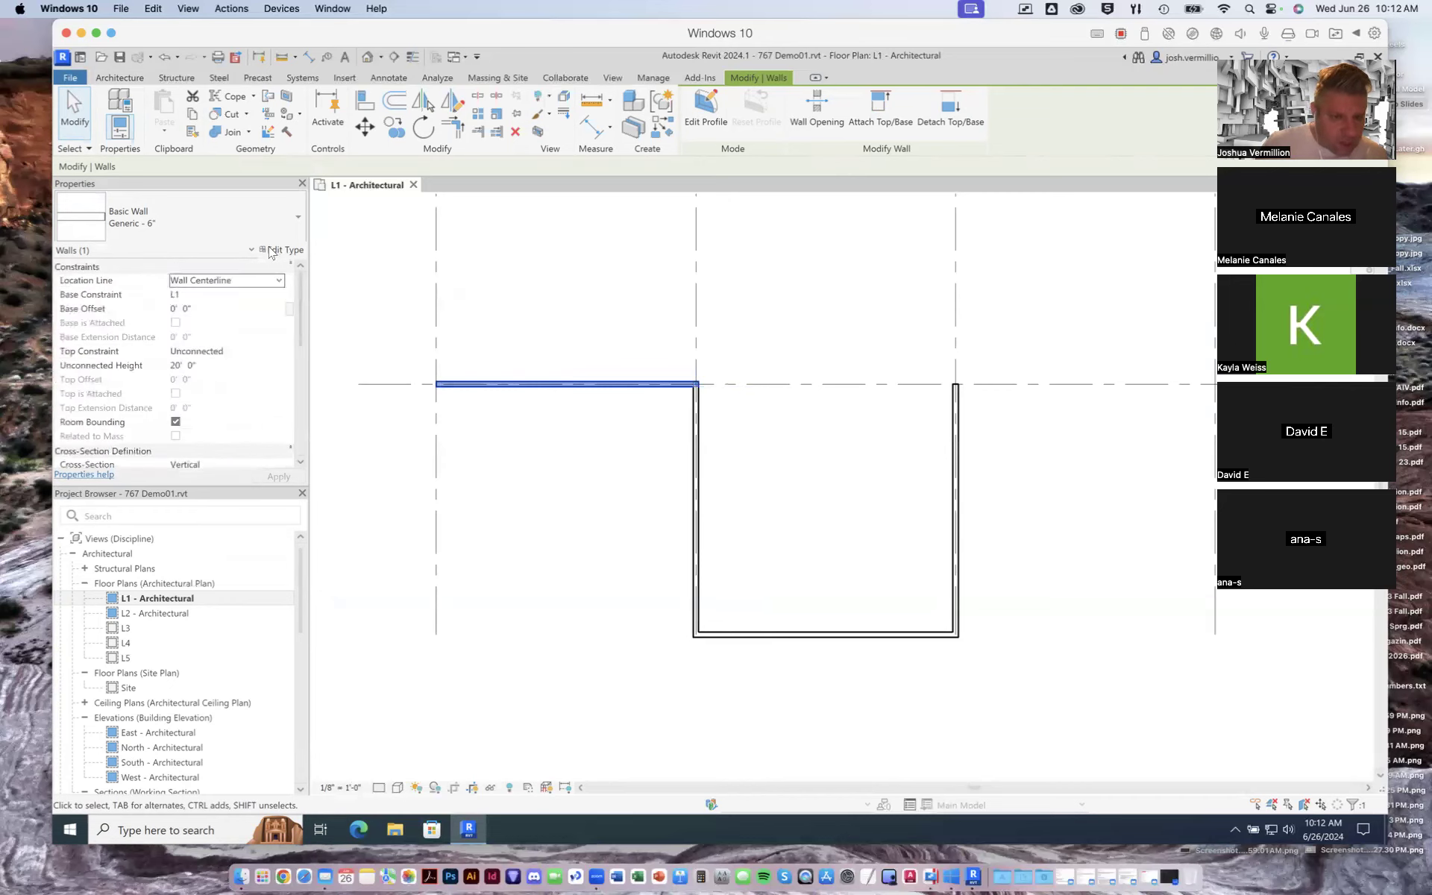
click(291, 215)
scroll(189, 522, down, 1)
scroll(191, 551, up, 4)
scroll(190, 549, down, 4)
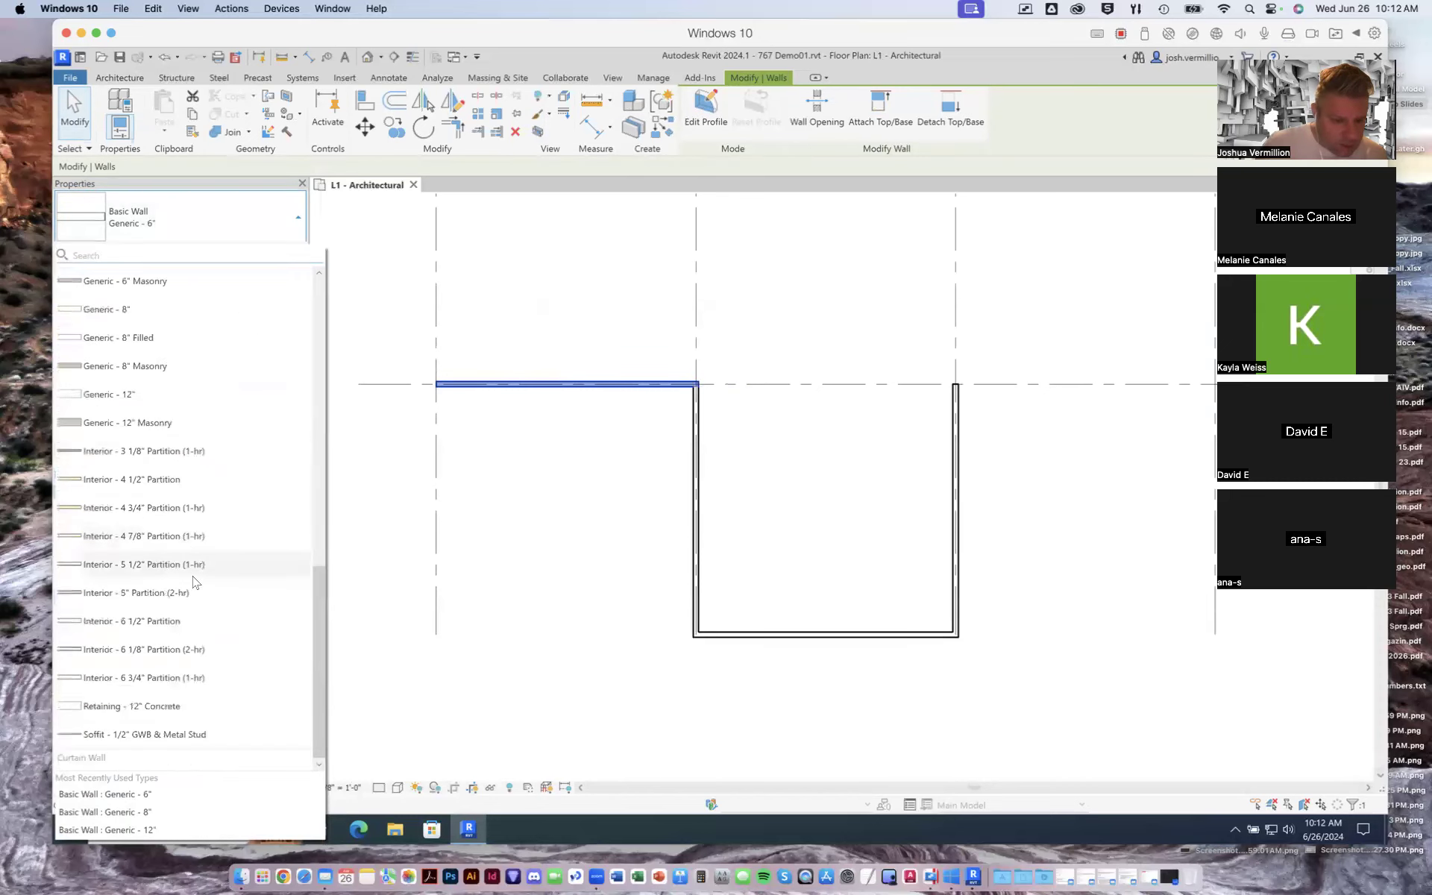
click(406, 255)
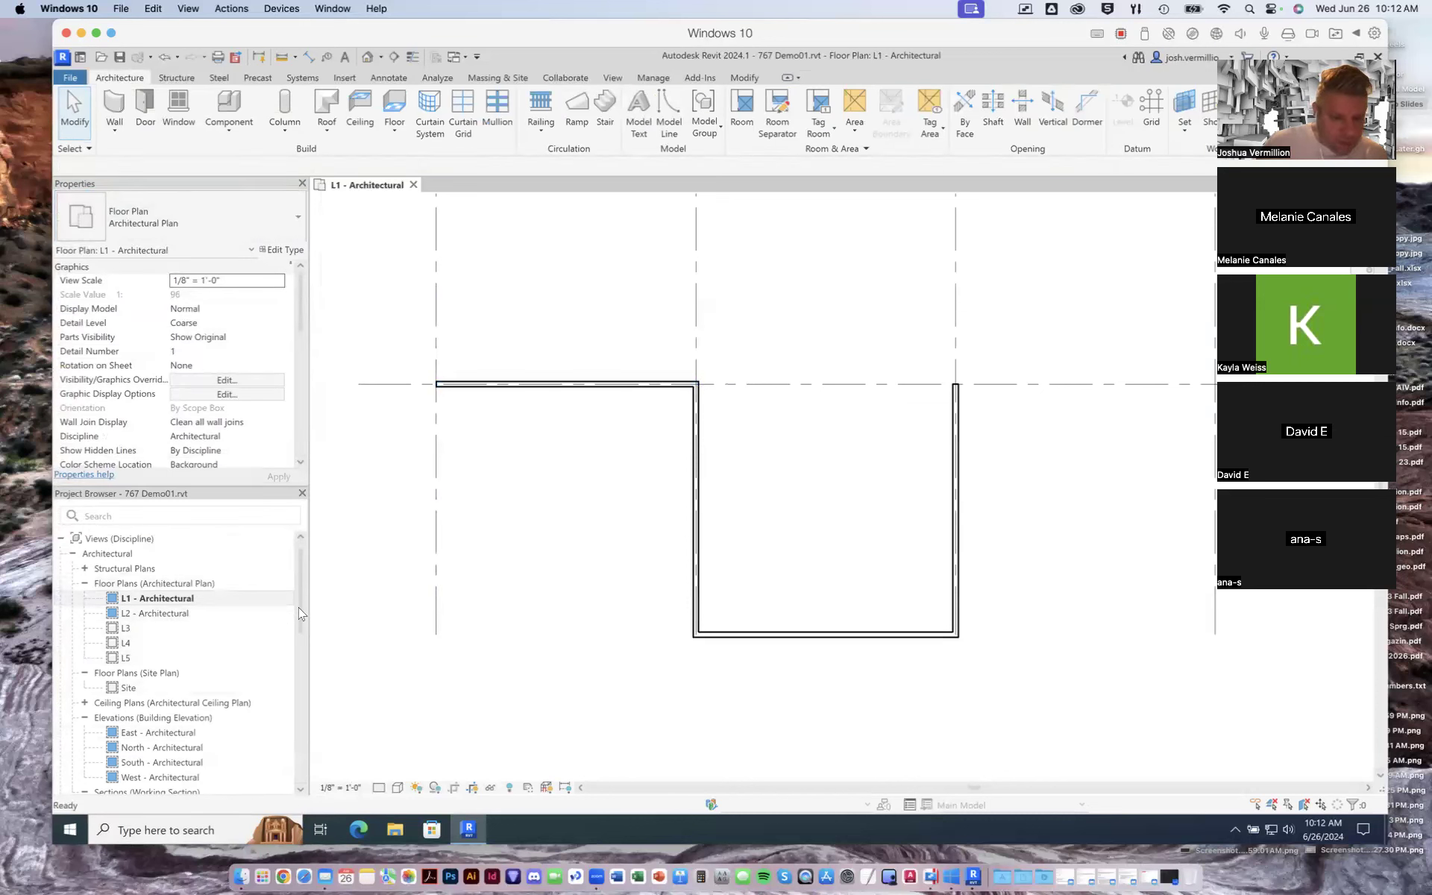
Open the Cover Sheet View, 3D View 1 and Axon 3D views in turn, ending in Axon
scroll(299, 613, down, 5)
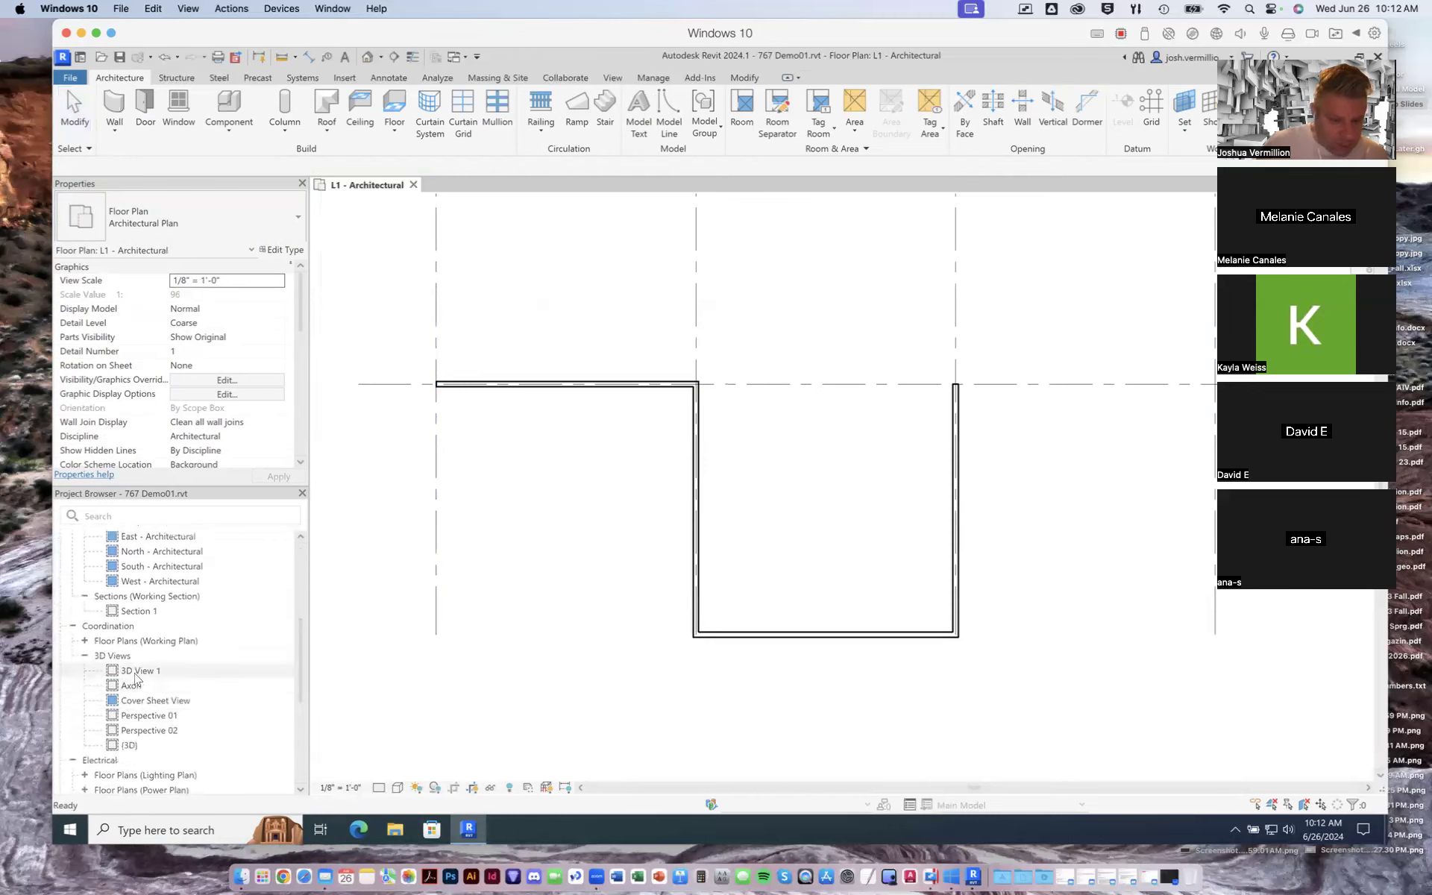
double_click(153, 700)
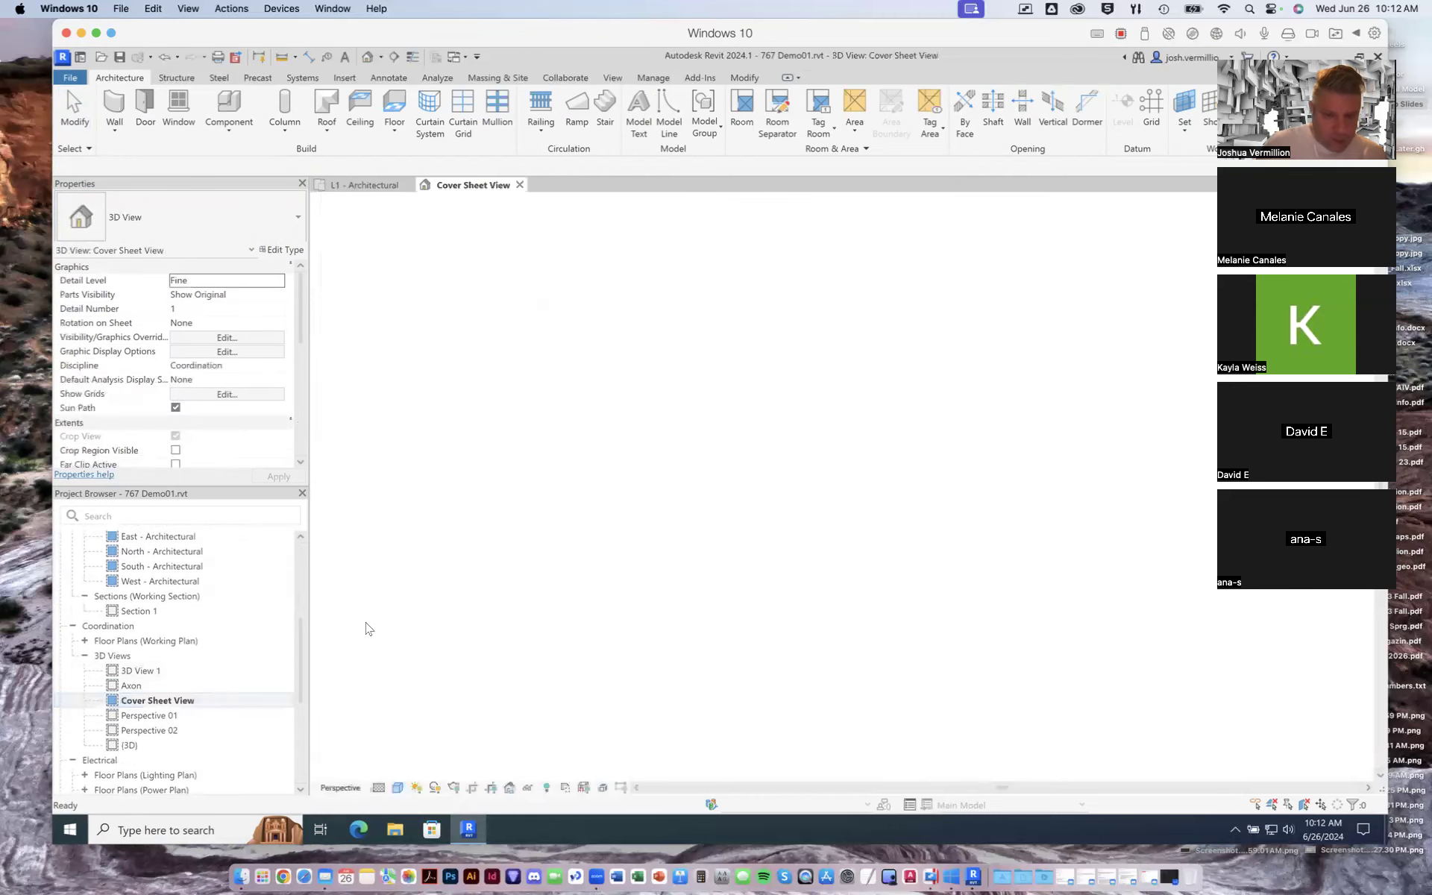
double_click(141, 670)
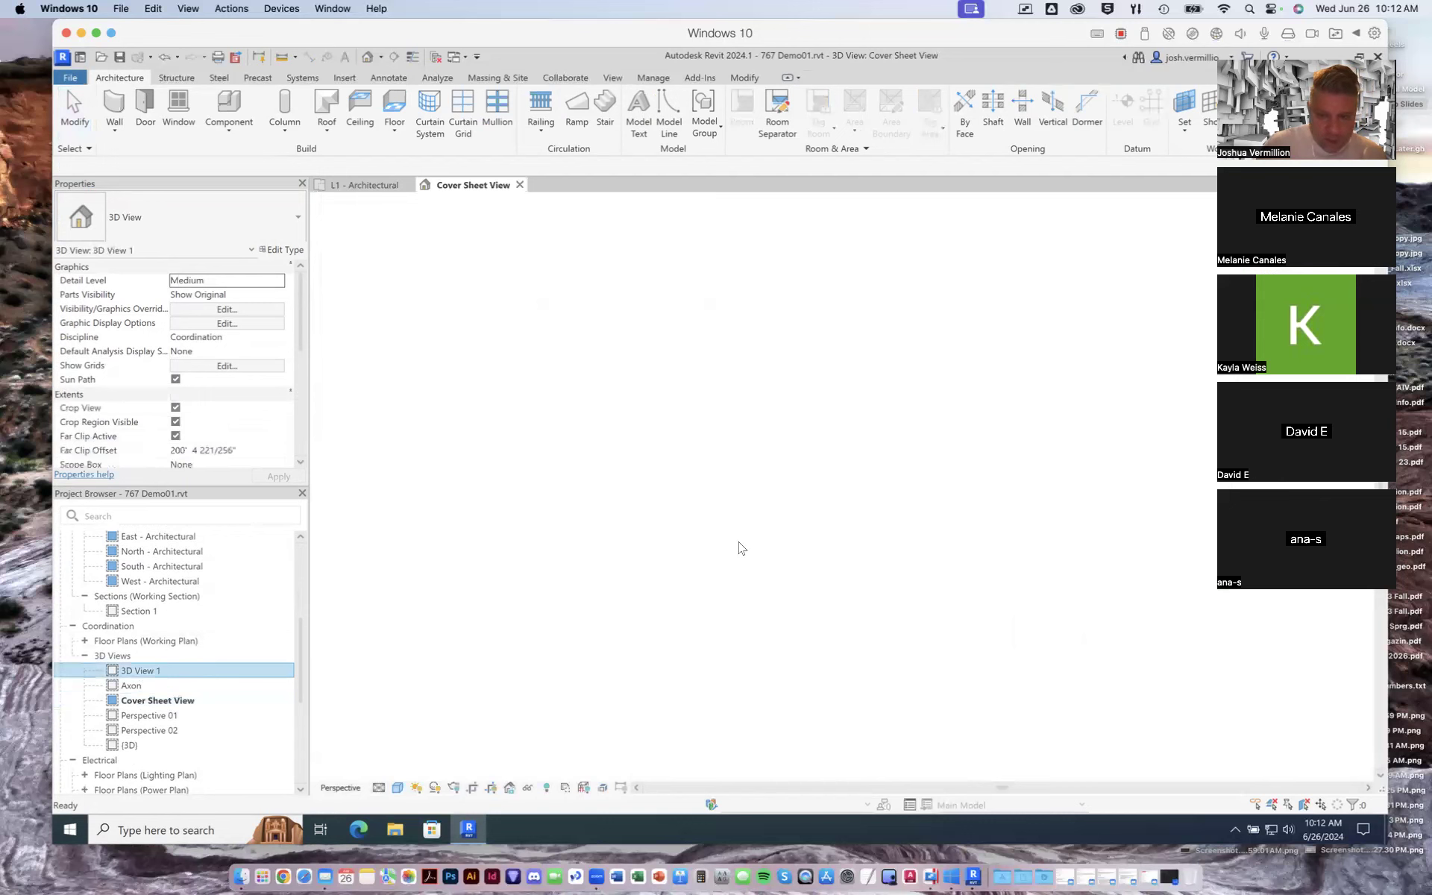
click(134, 686)
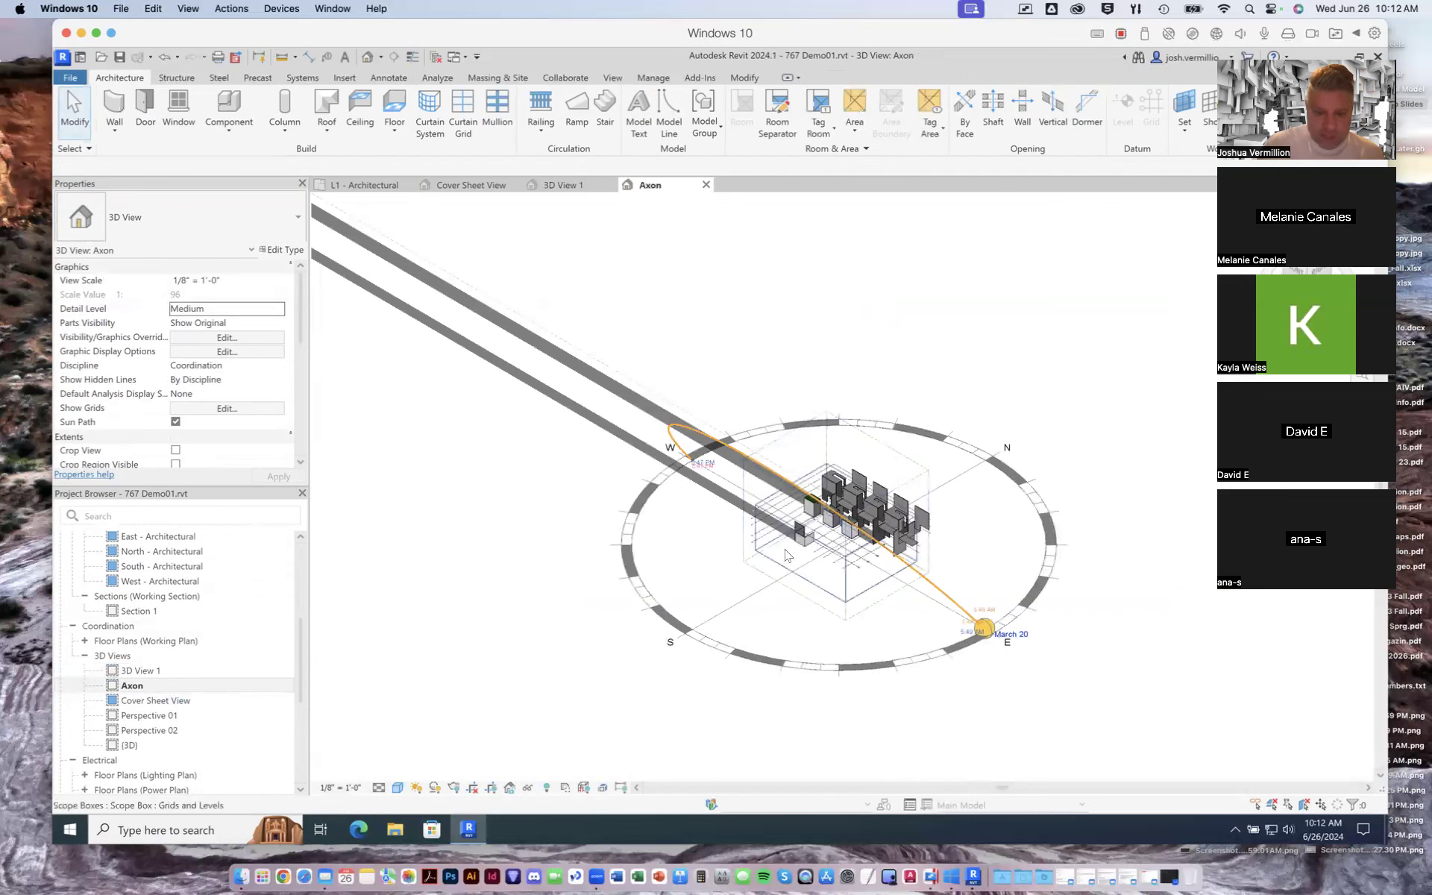
Turn off the sun path and shadows in the Axon view
scroll(818, 578, up, 2)
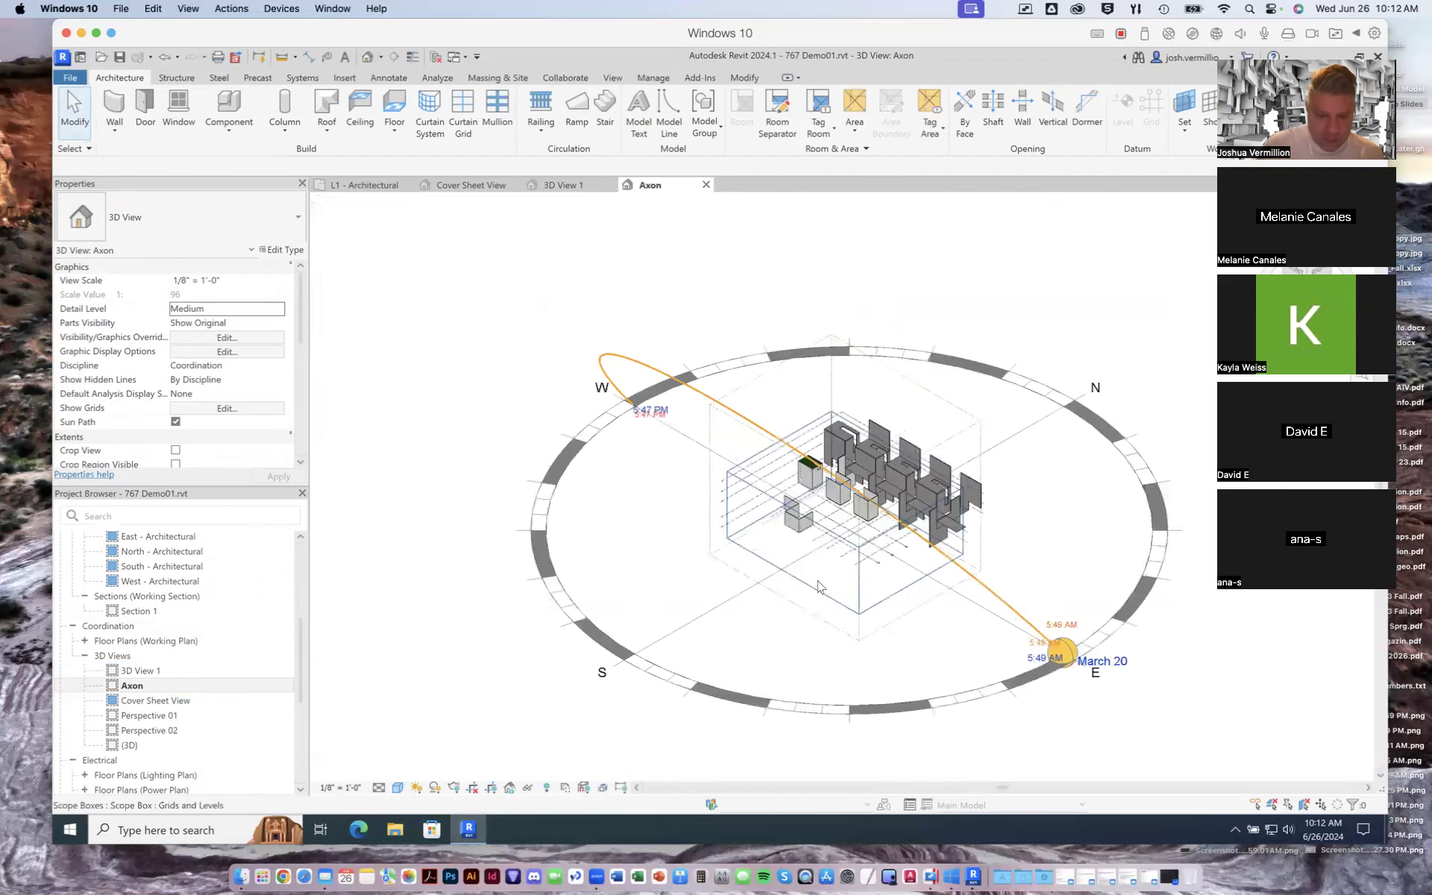
click(416, 789)
click(448, 738)
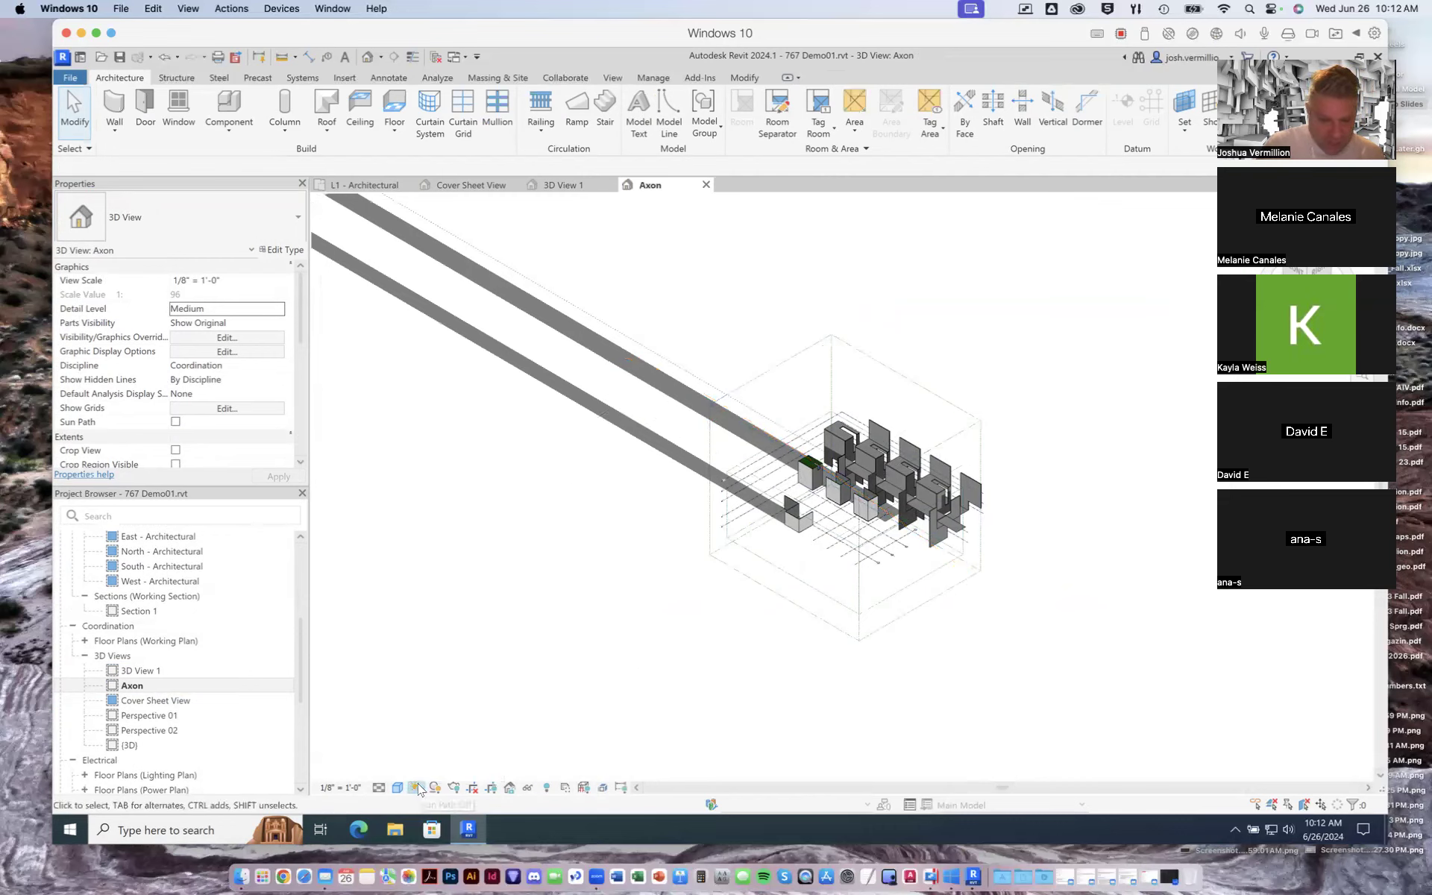
click(434, 788)
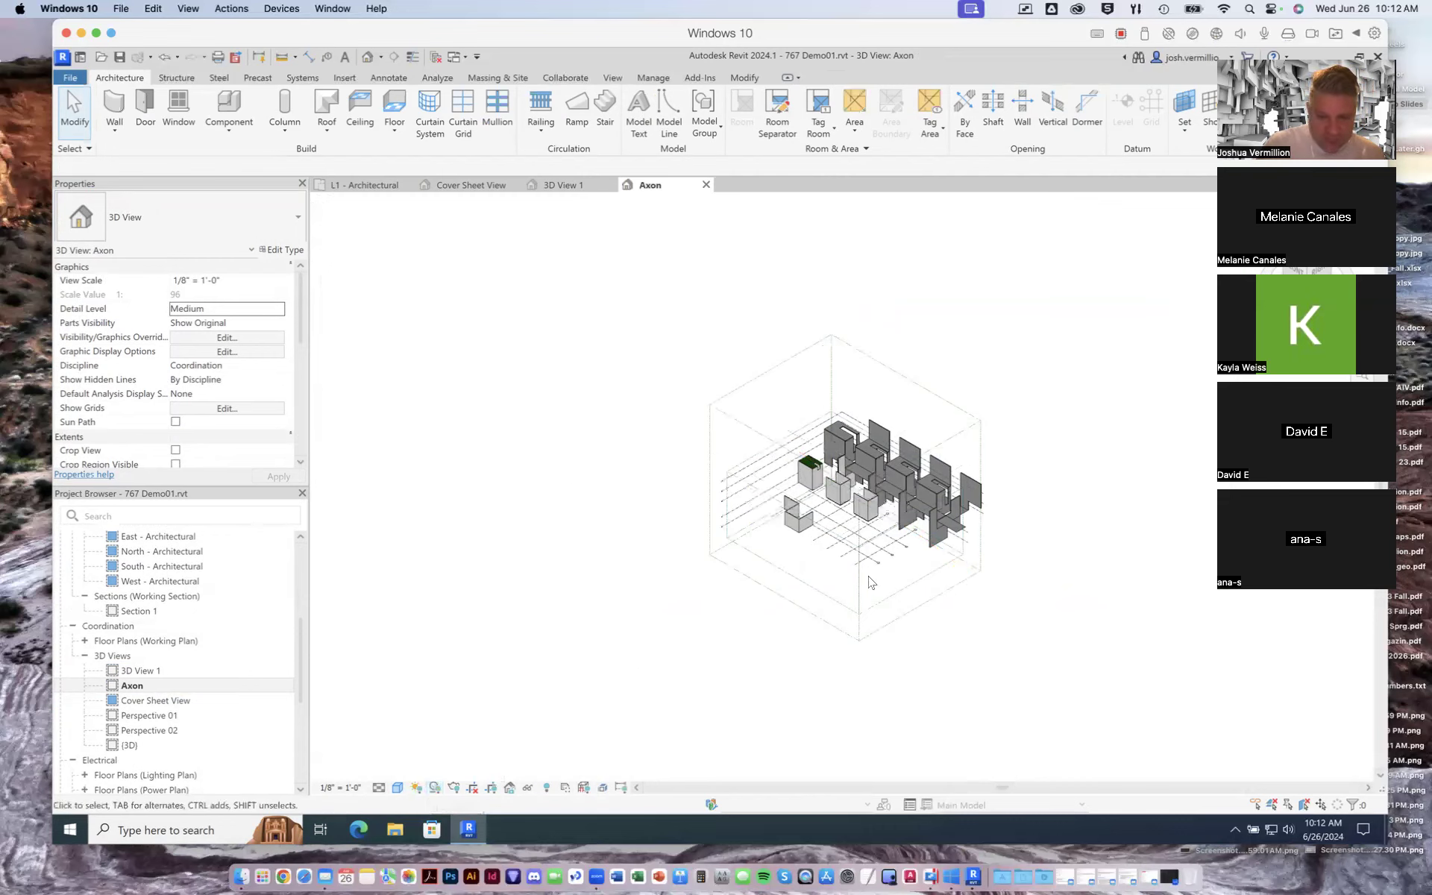
Select the rear Generic - 6" wall of the zigzag wall group in the Axon view
scroll(787, 521, up, 5)
scroll(724, 595, up, 3)
scroll(722, 613, up, 4)
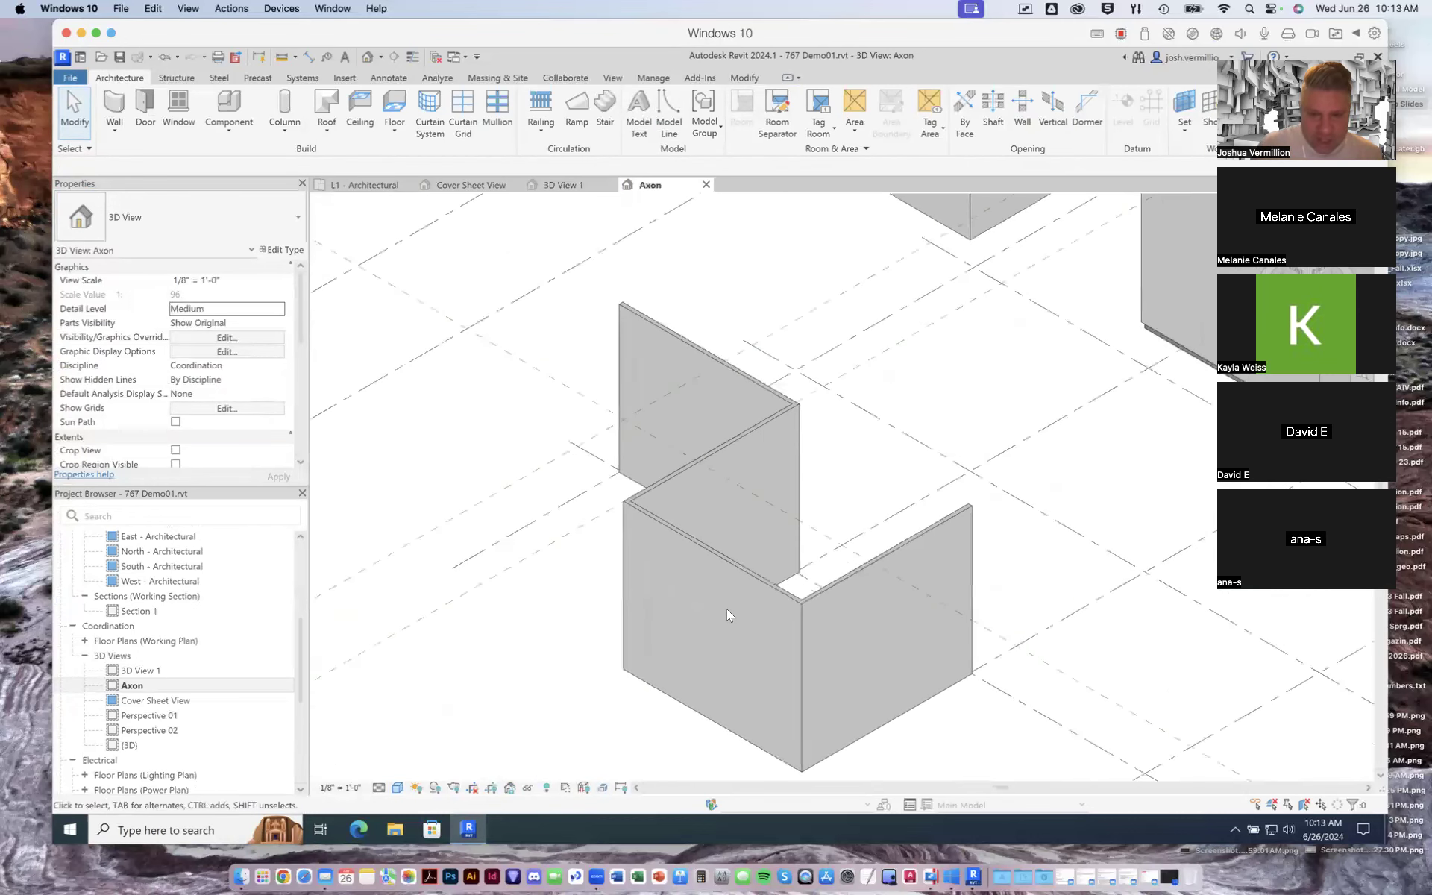
click(682, 341)
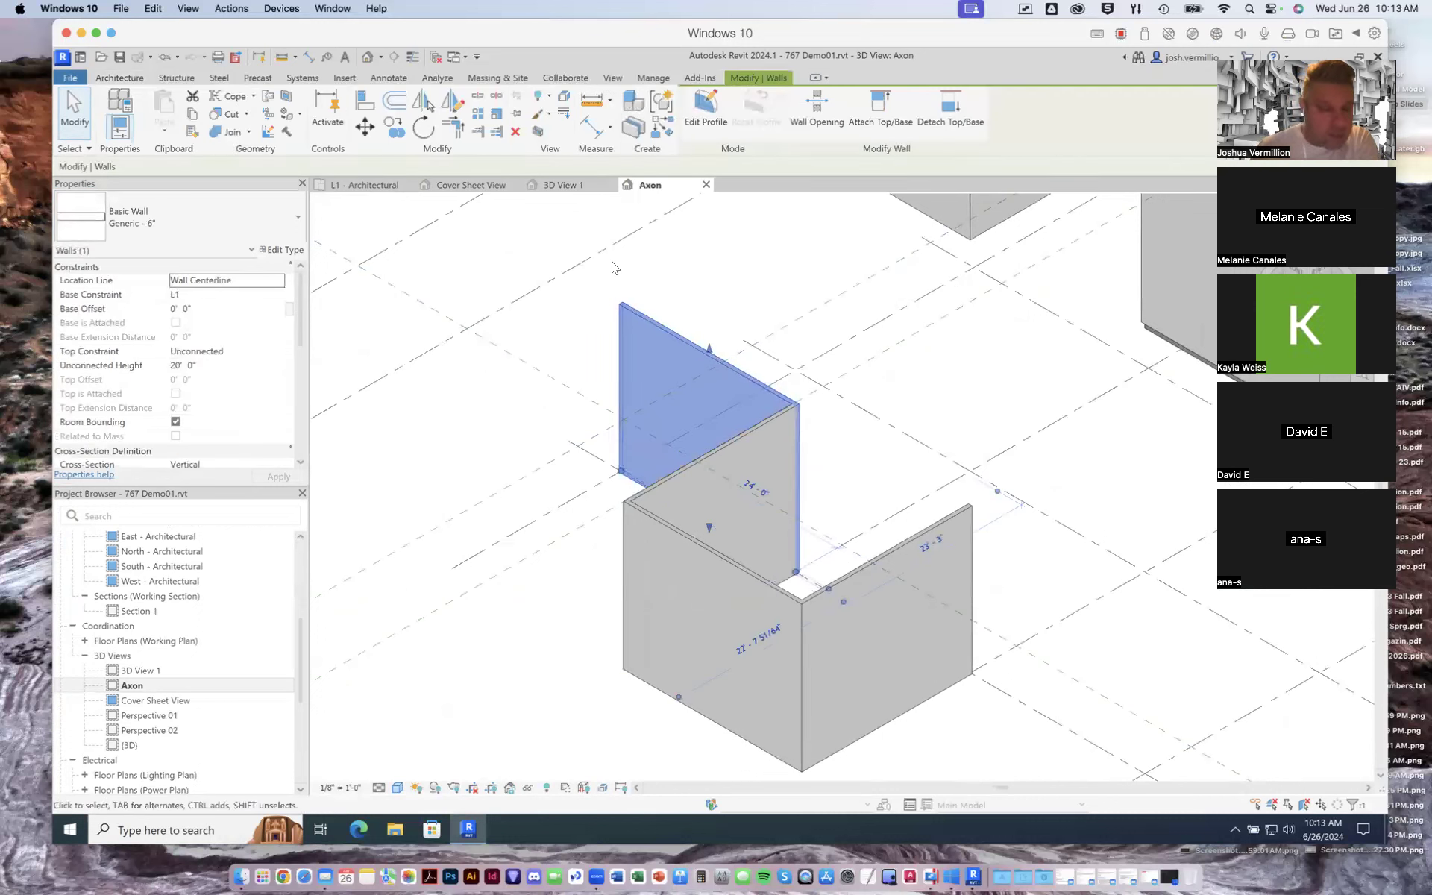
click(120, 78)
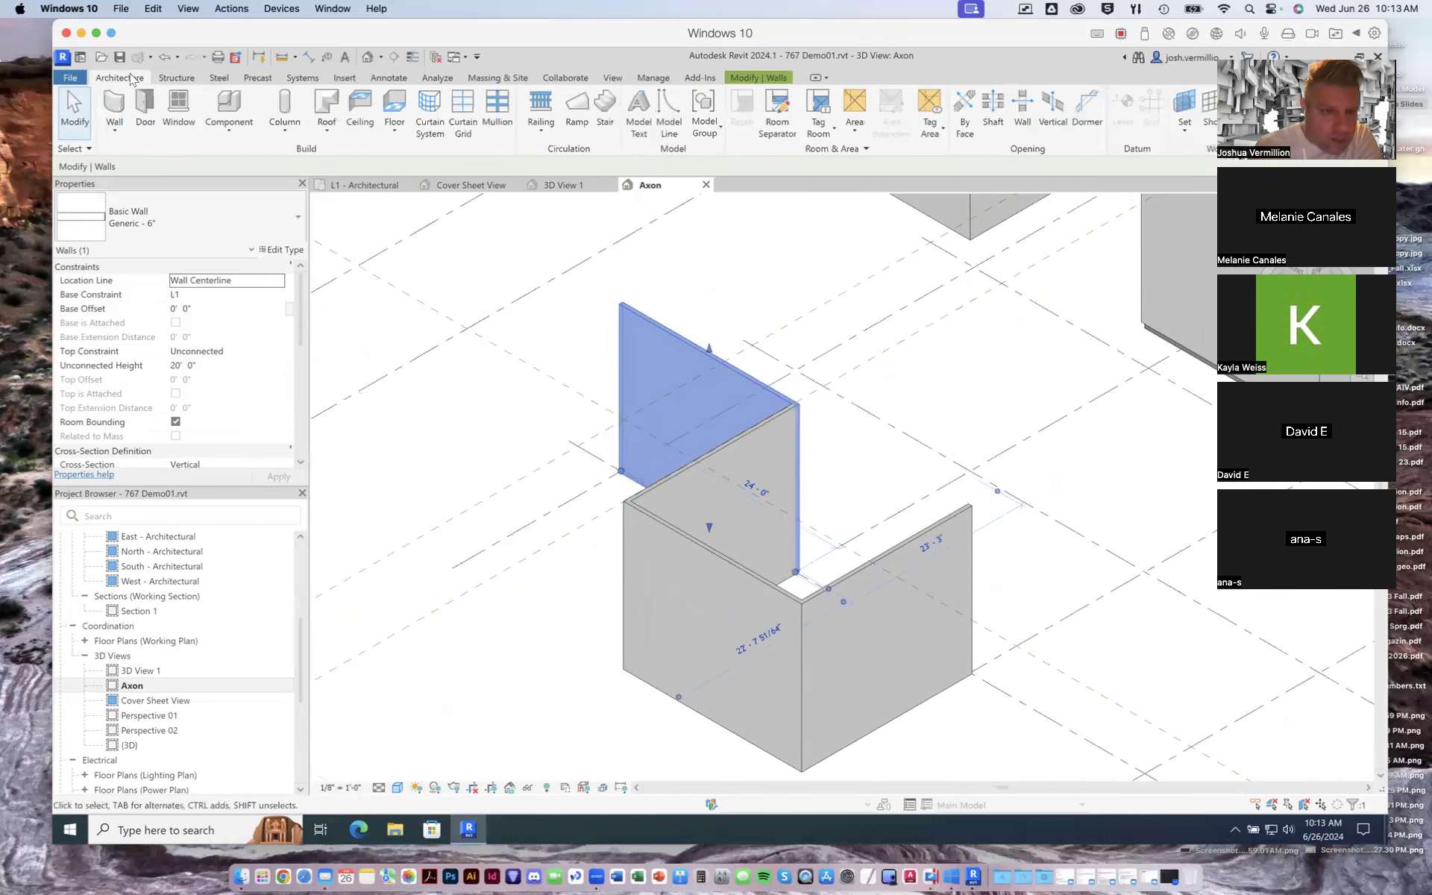
Create a 5' x 10' curtain system by face on the tall upright face of the dark generic model
click(419, 108)
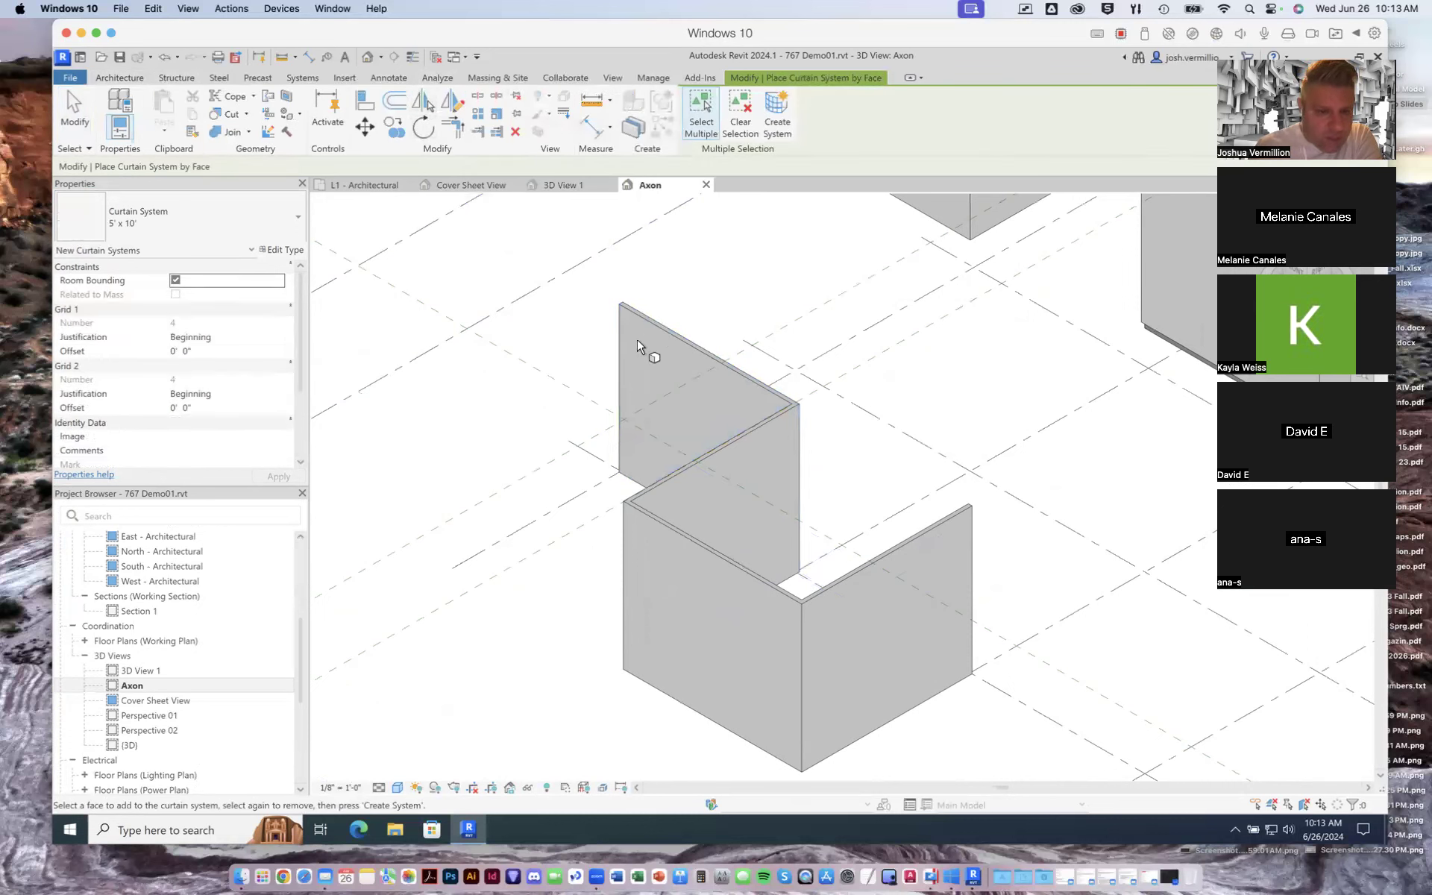
scroll(1020, 446, down, 10)
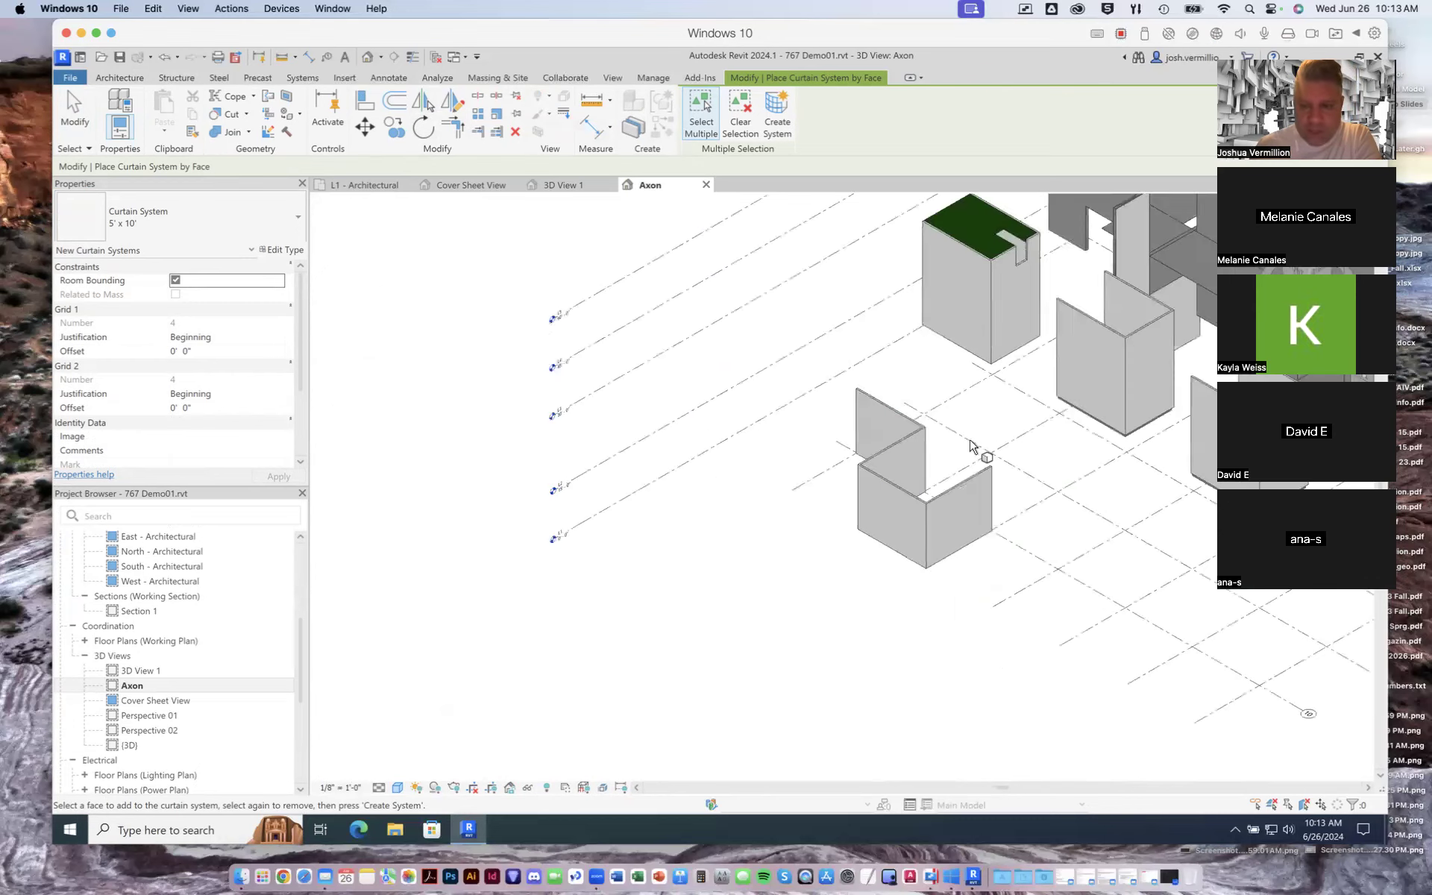
scroll(1007, 427, up, 12)
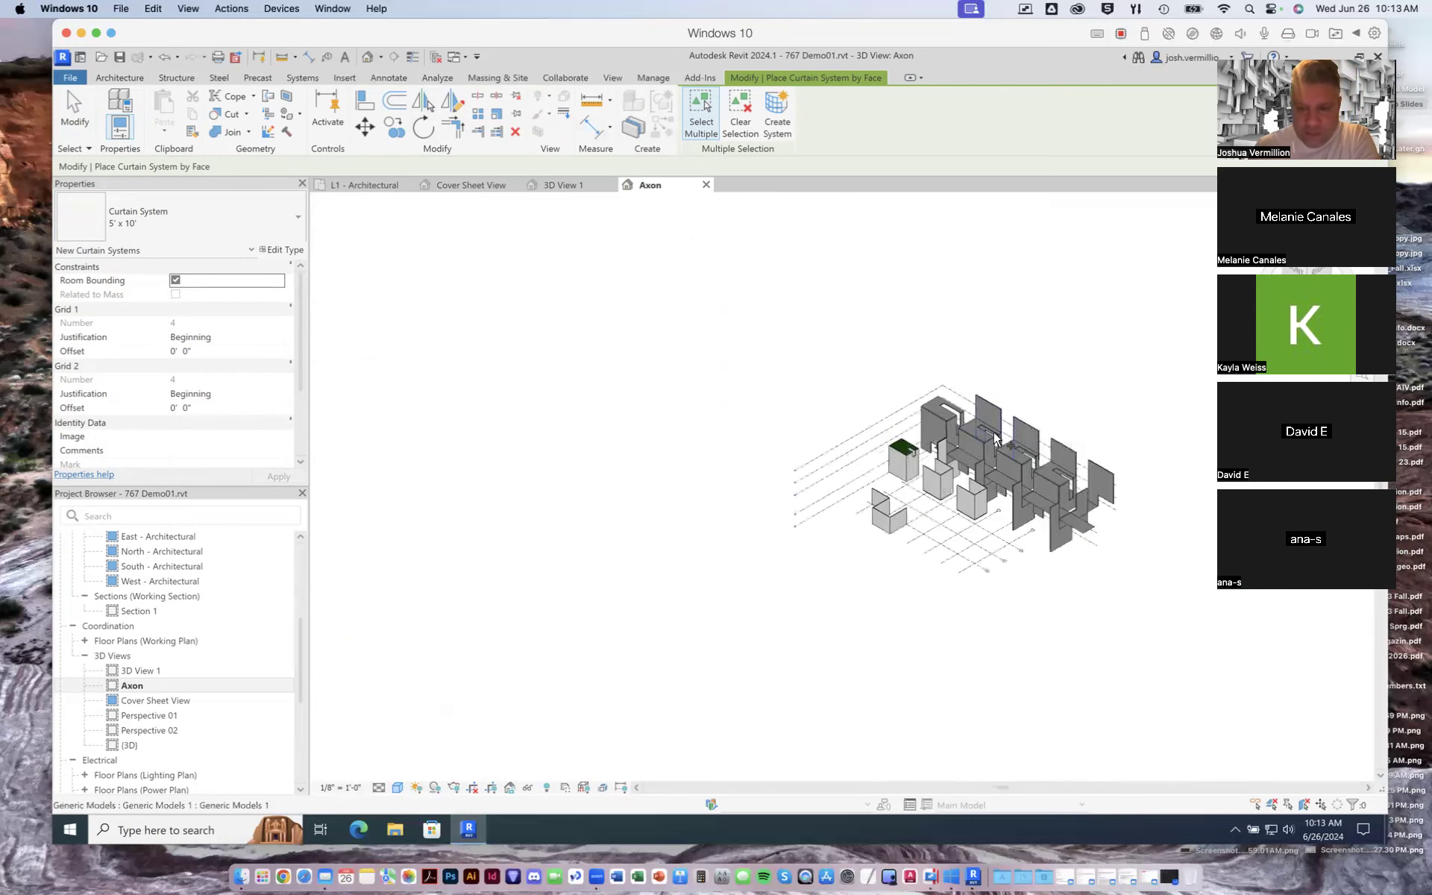
scroll(994, 437, down, 1)
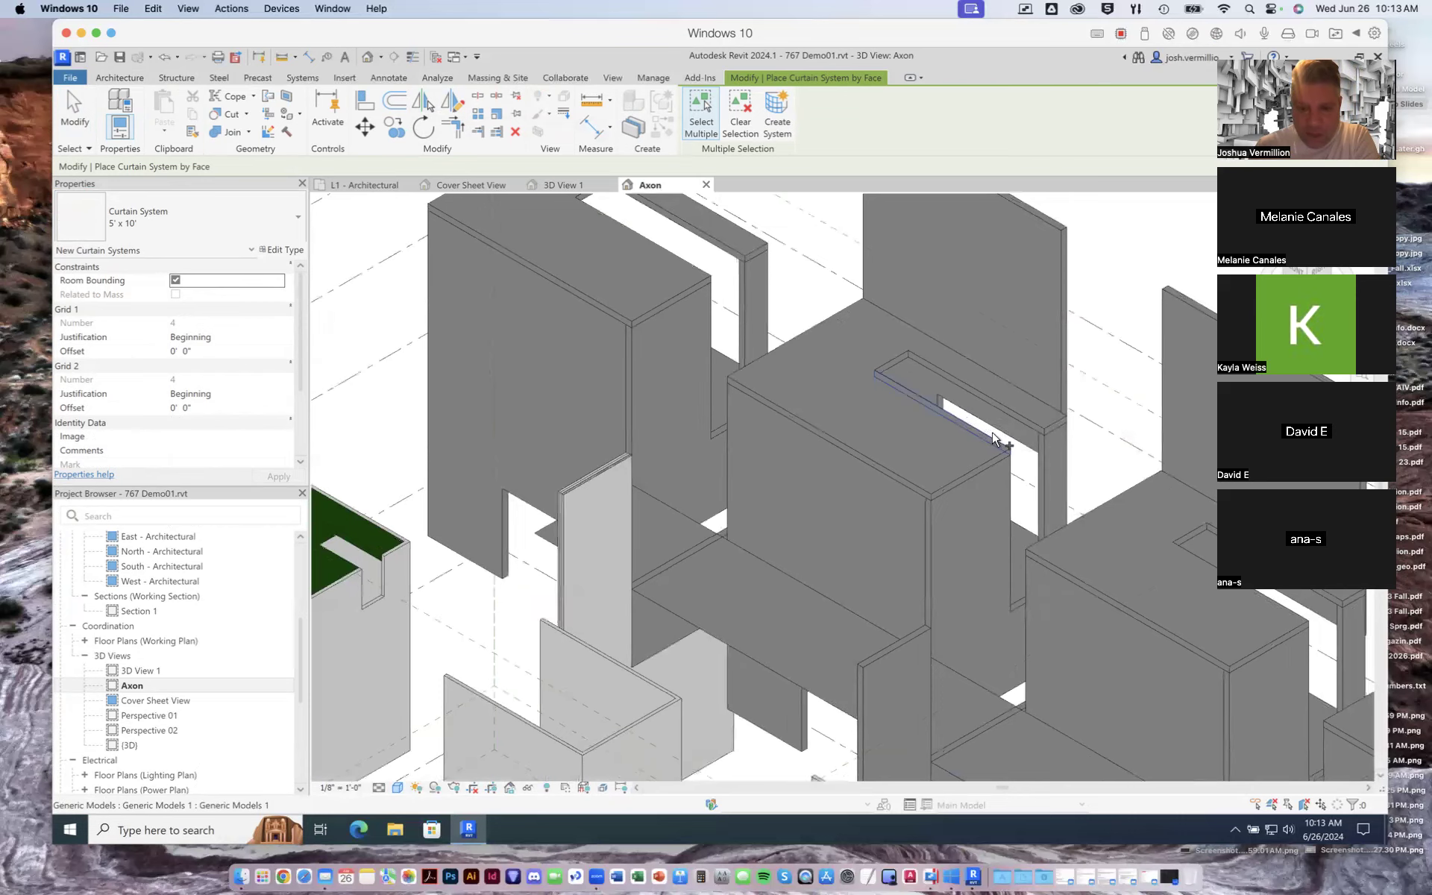
scroll(994, 439, down, 2)
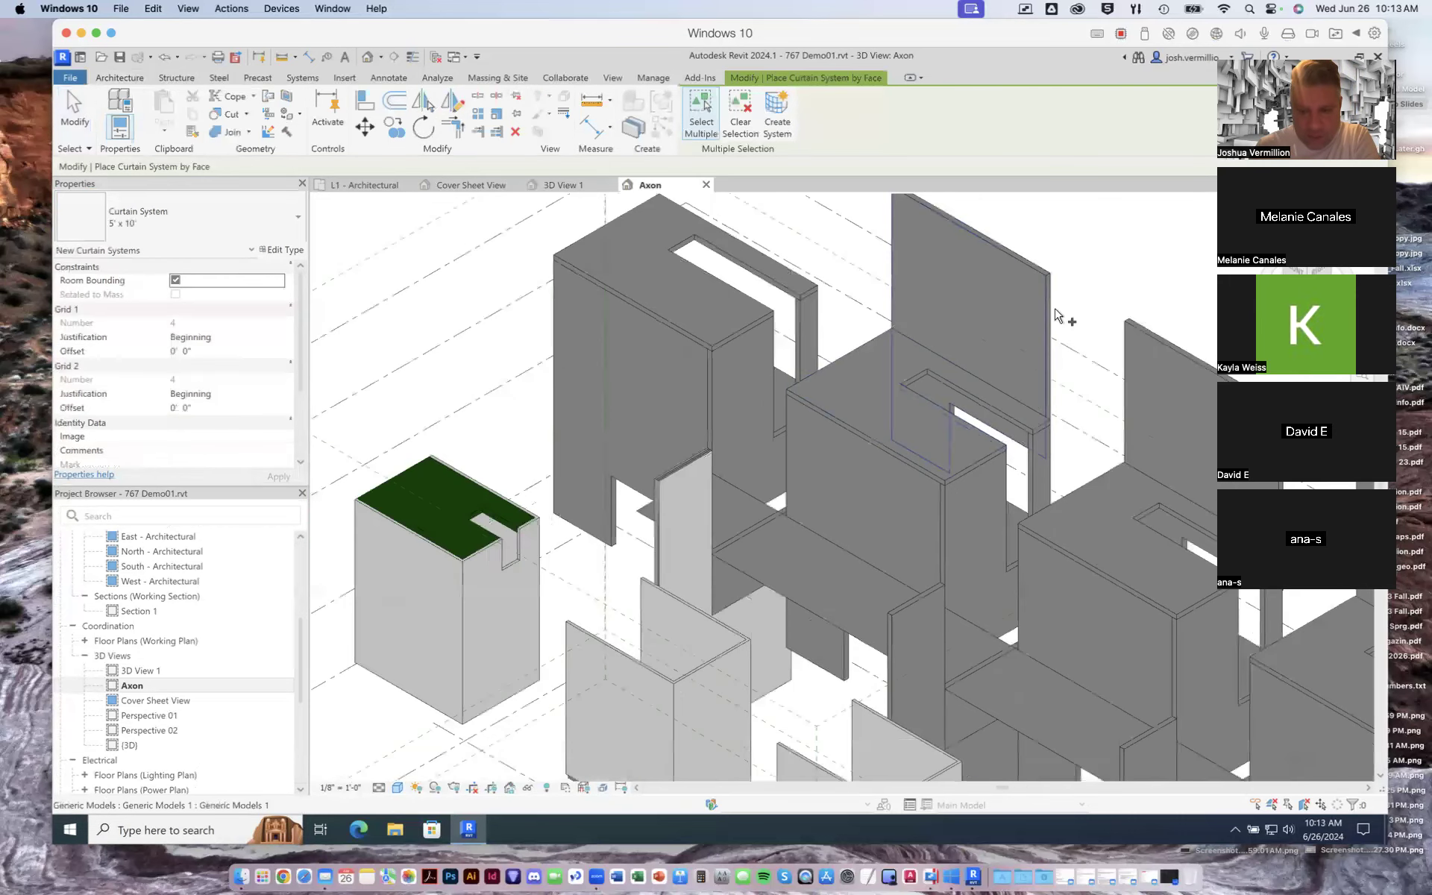
click(1027, 273)
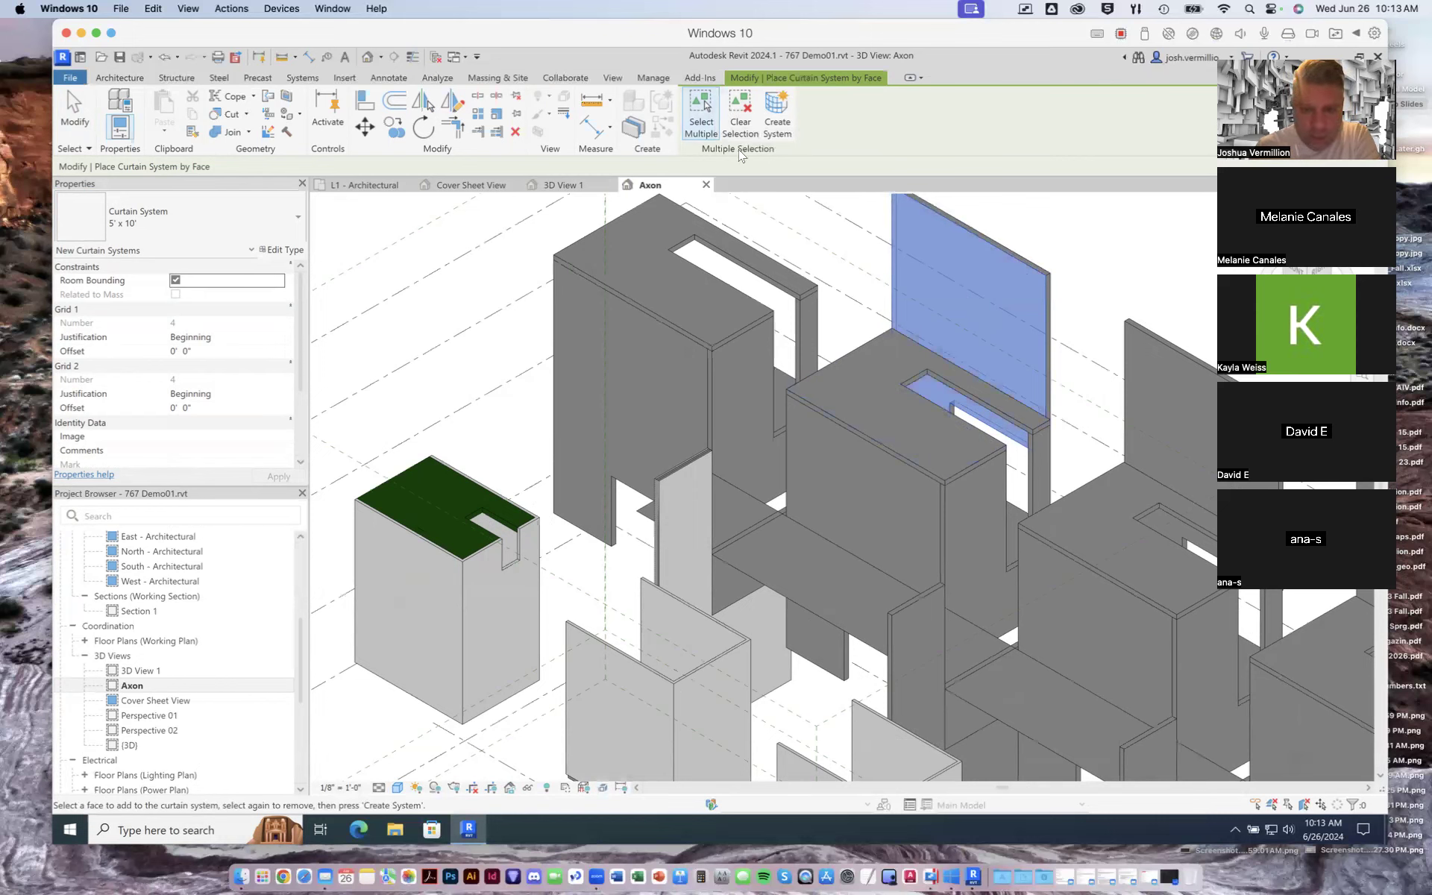
right_click(839, 240)
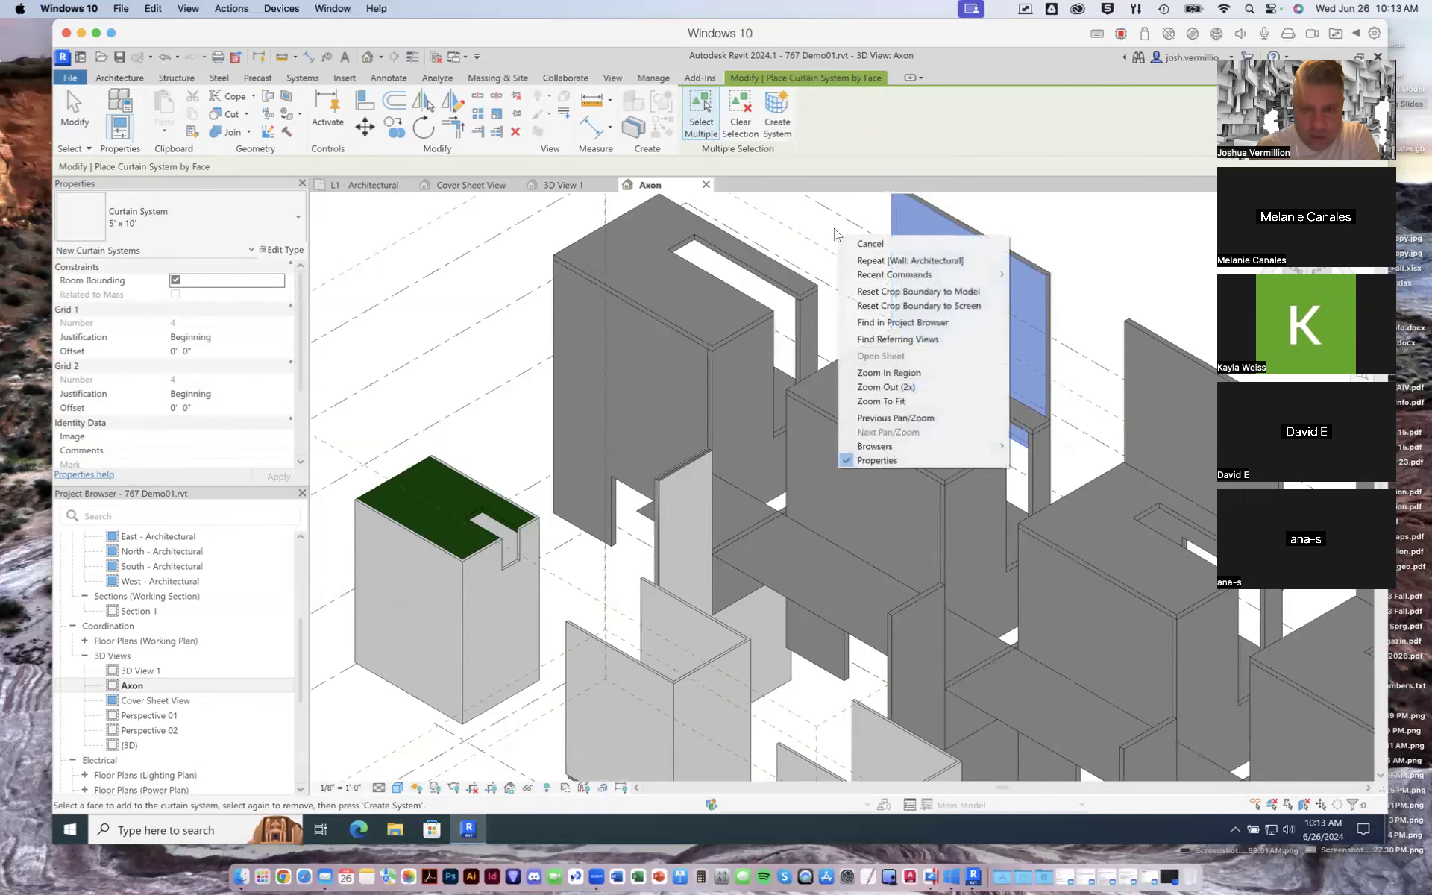
click(776, 111)
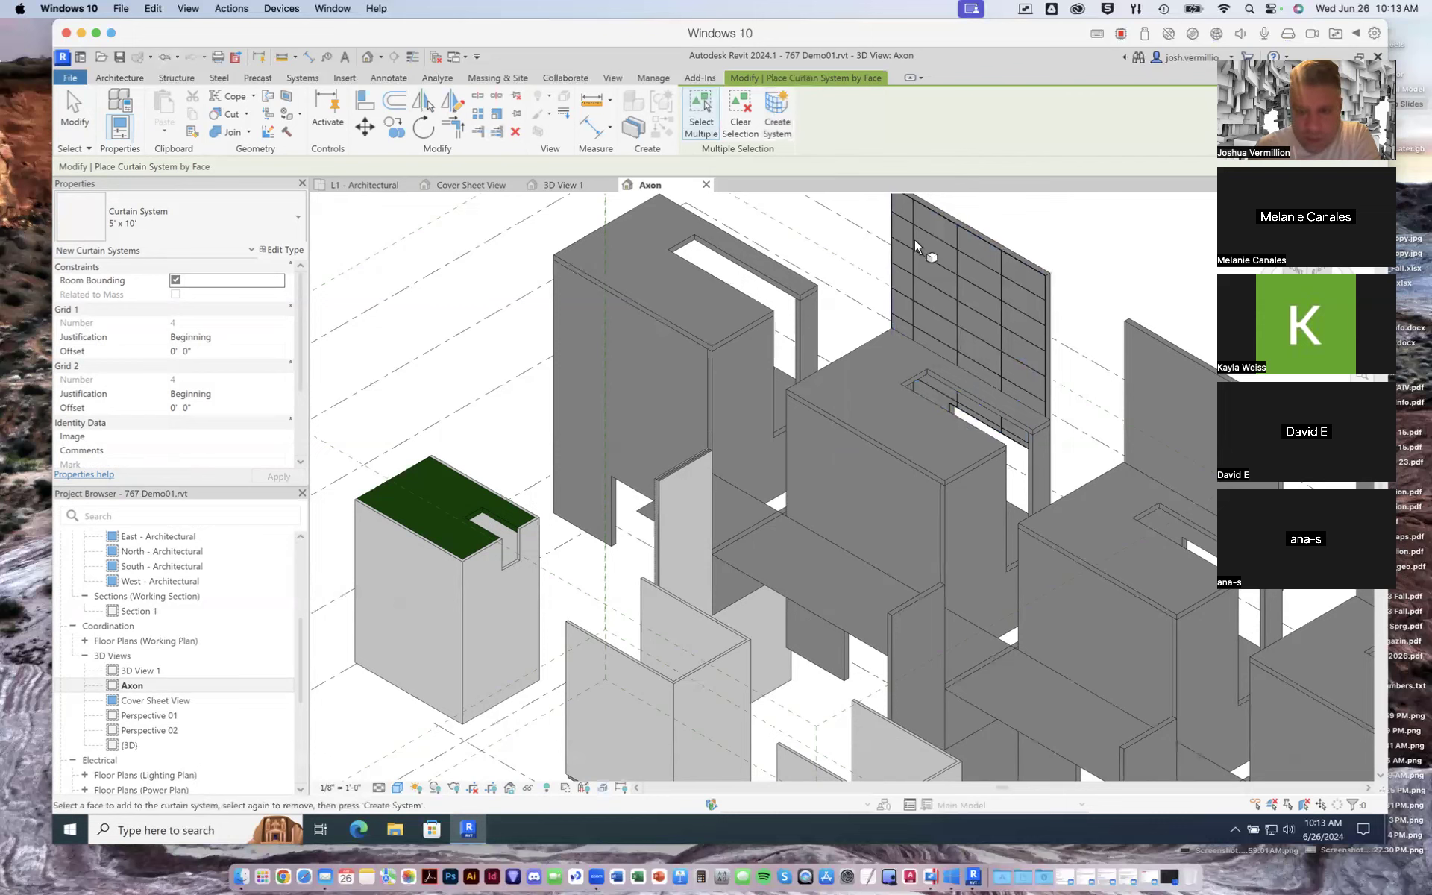
Add vertical curtain grid lines across all segments between the existing lines of the curtain system
click(139, 76)
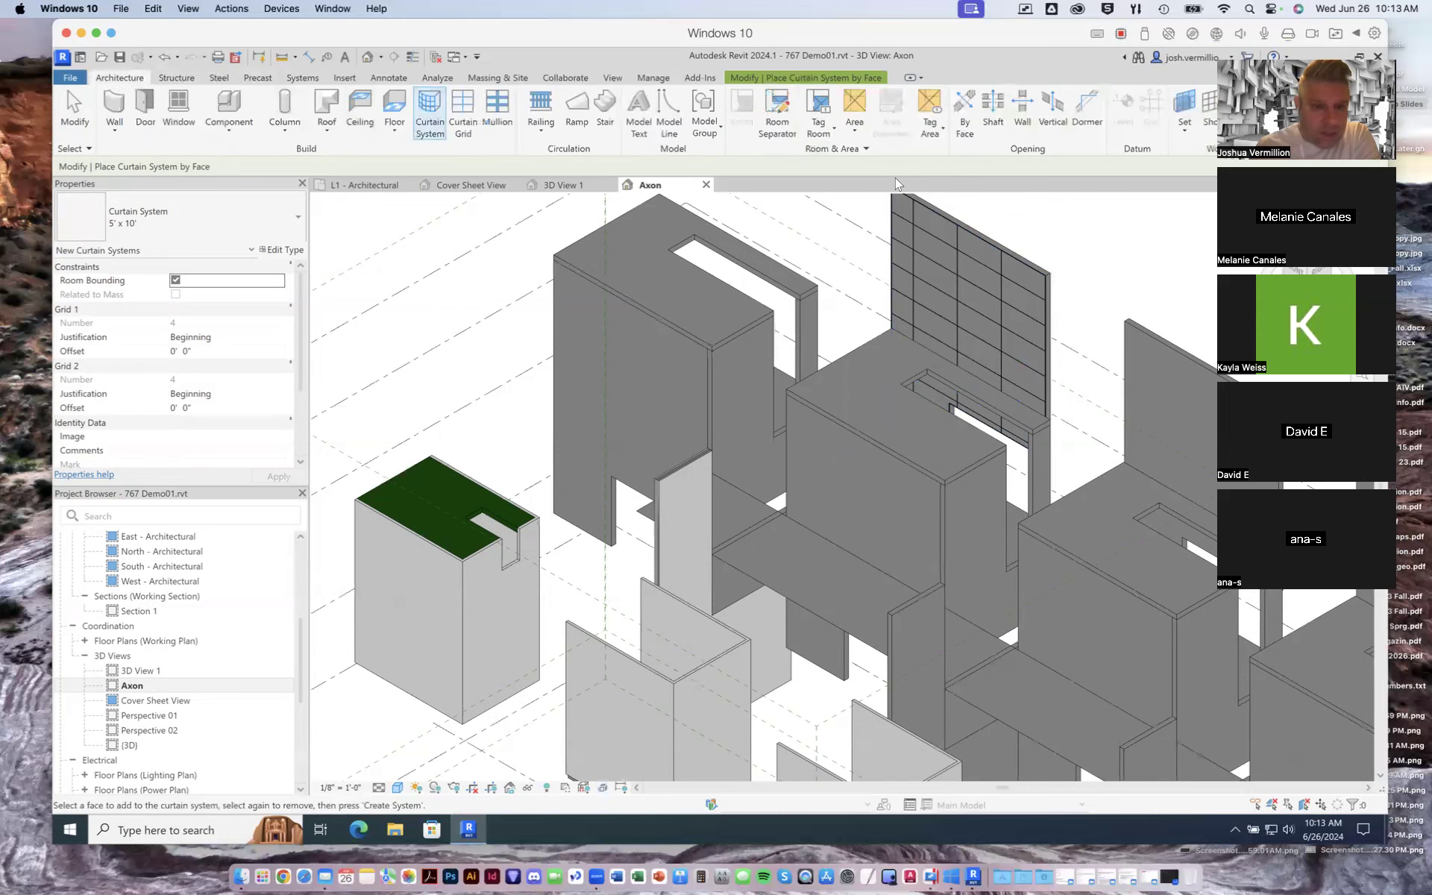
click(965, 249)
click(497, 111)
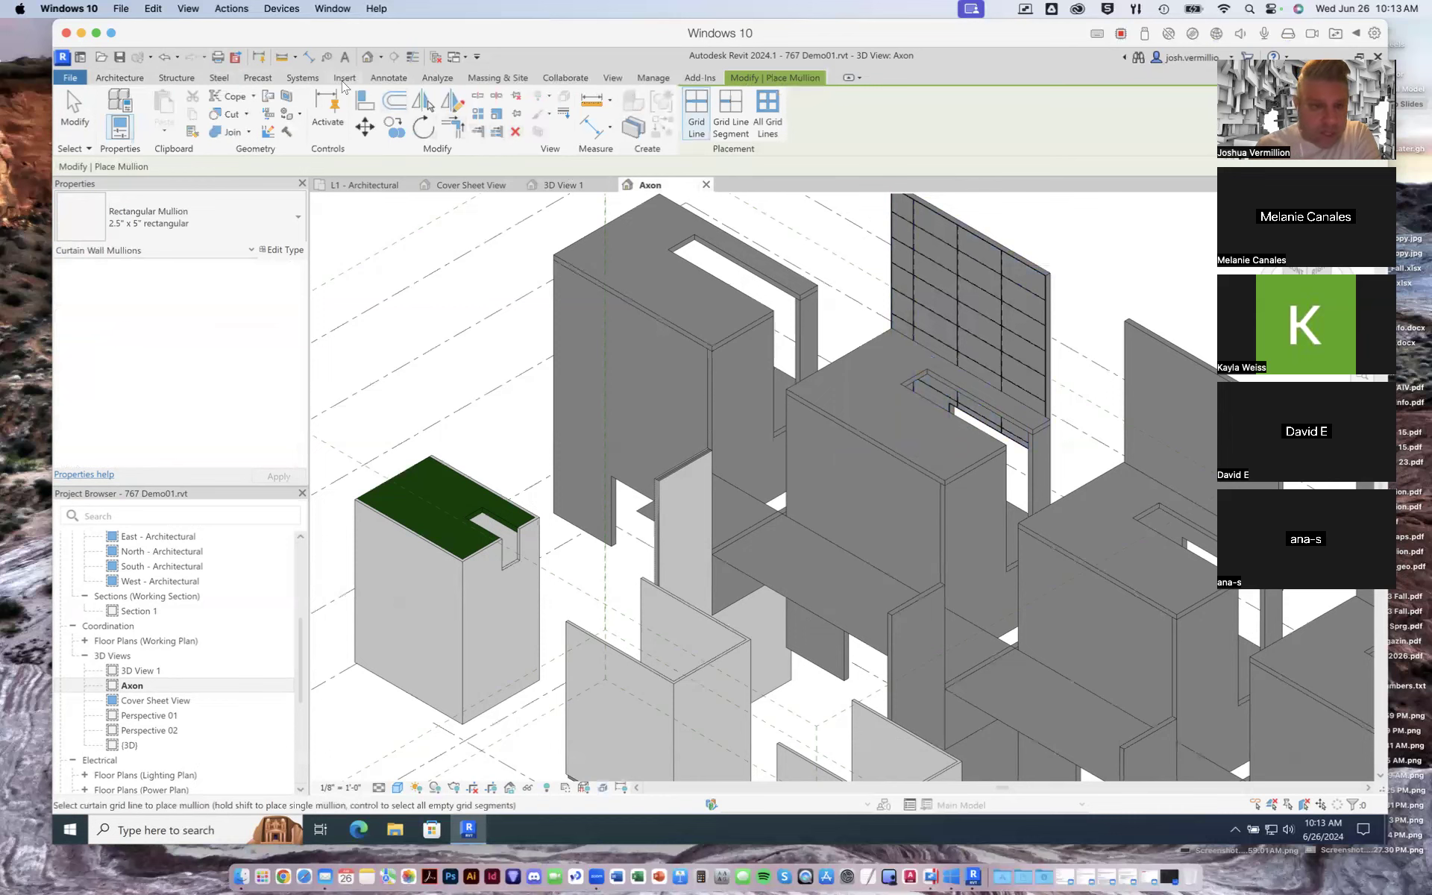
click(140, 78)
click(462, 112)
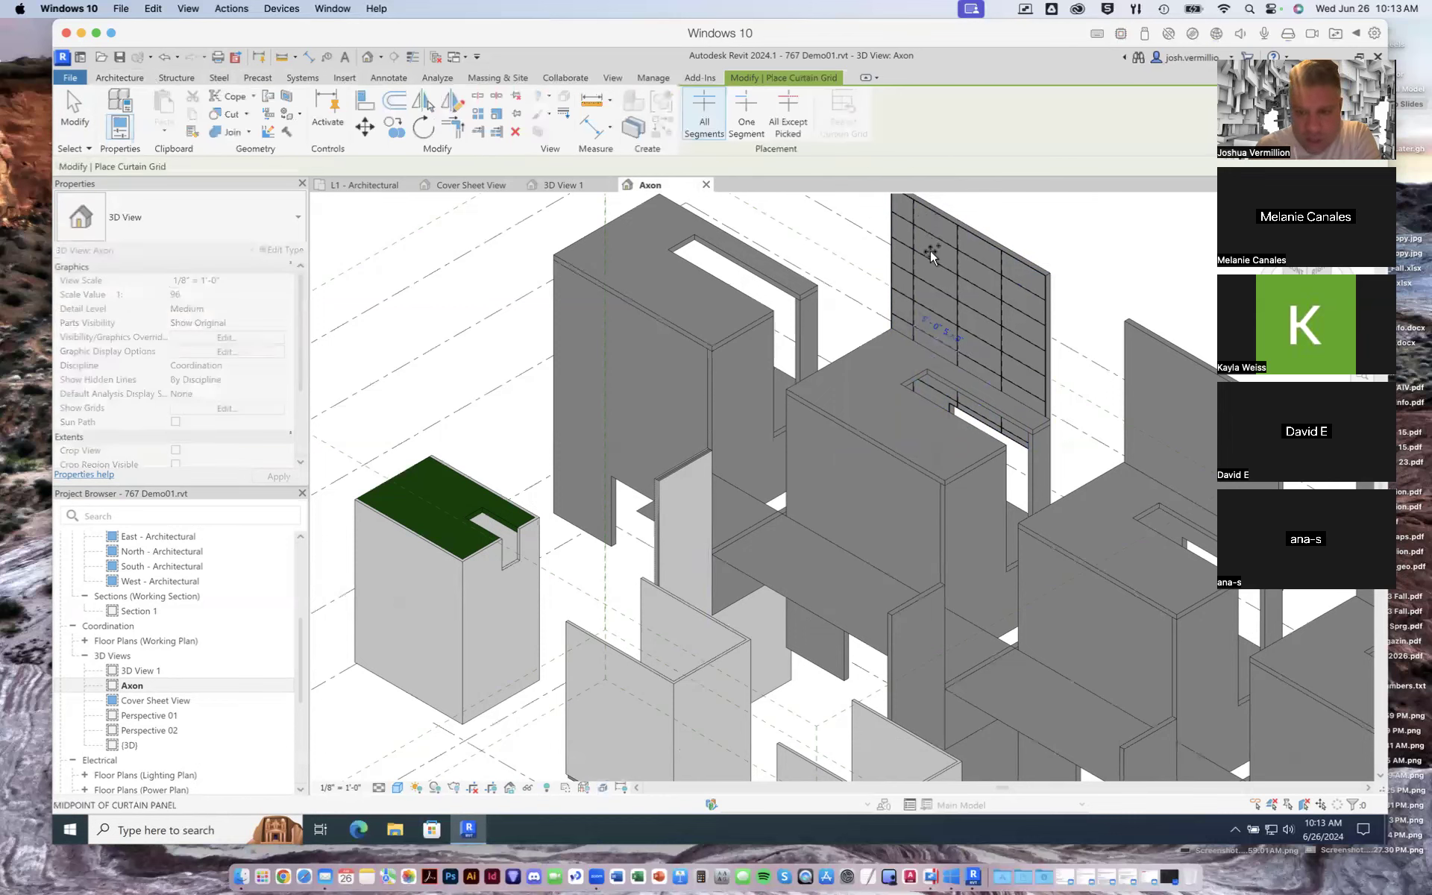
click(979, 275)
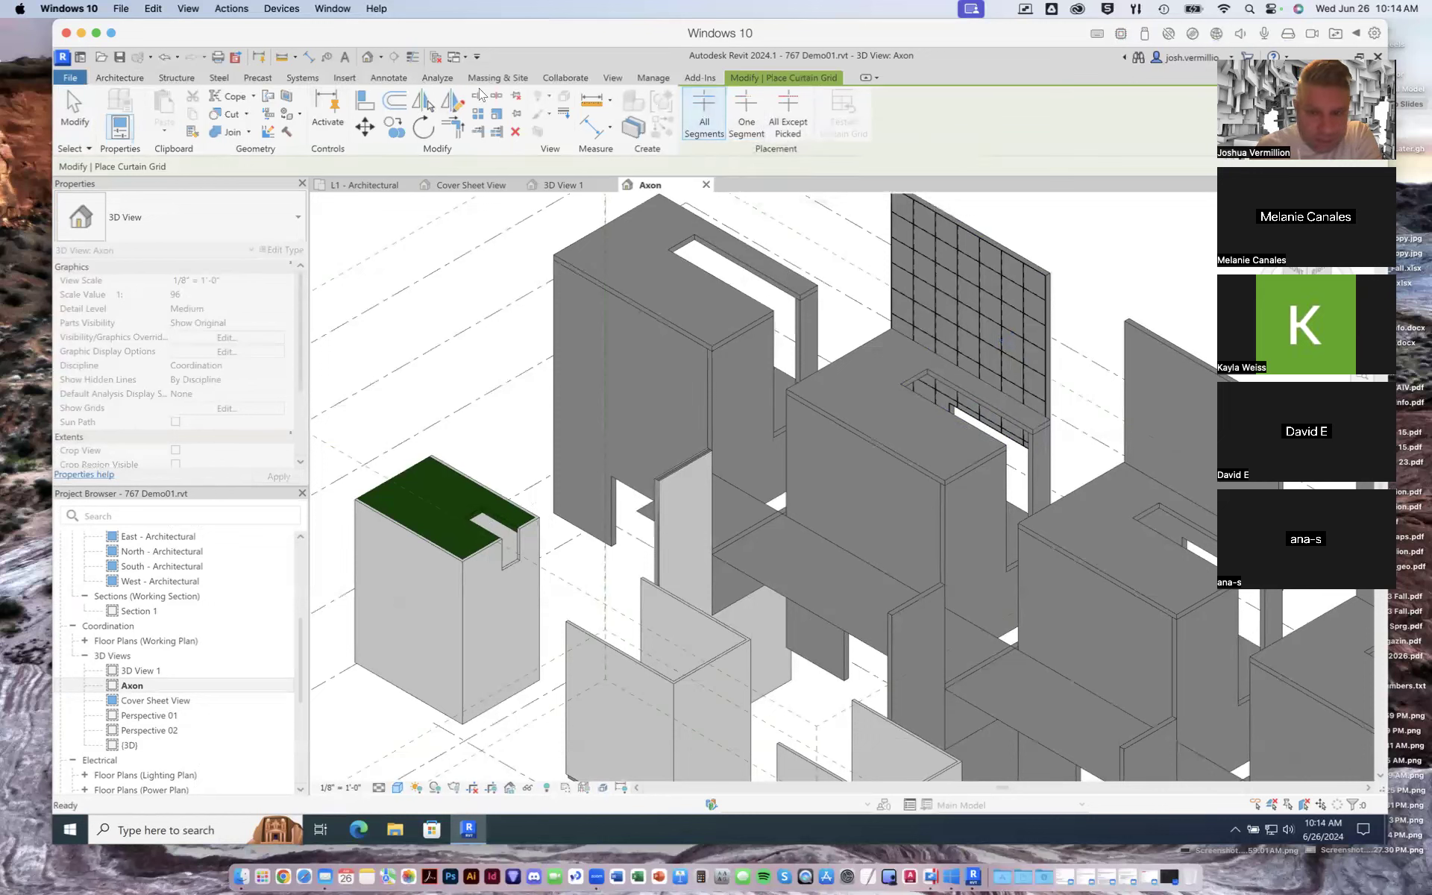
Place 2.5" x 5" rectangular mullions on all grid lines of the curtain system
click(115, 81)
click(497, 112)
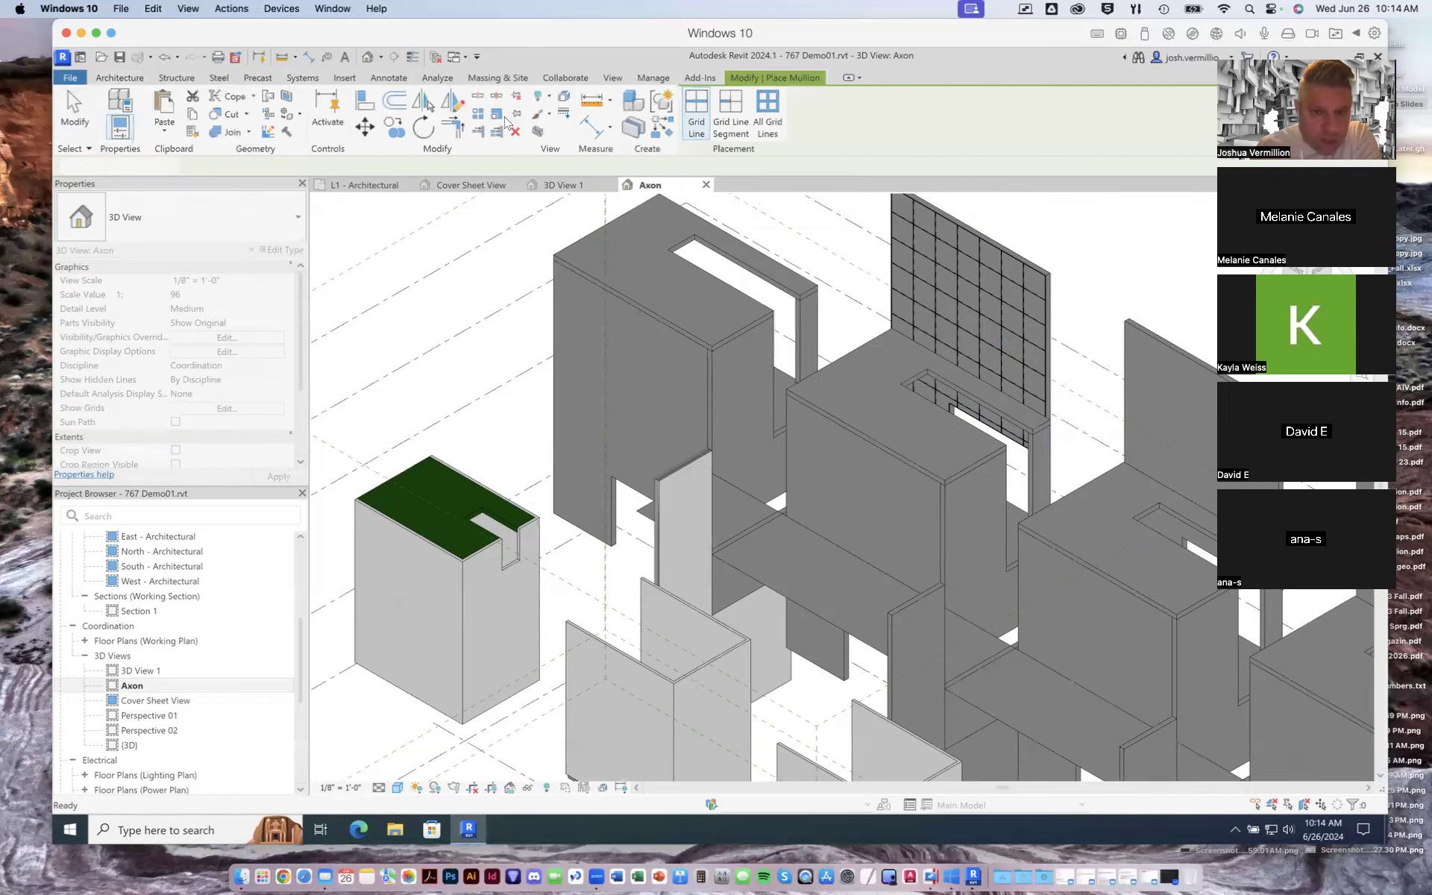
click(764, 116)
click(936, 240)
scroll(1037, 287, up, 2)
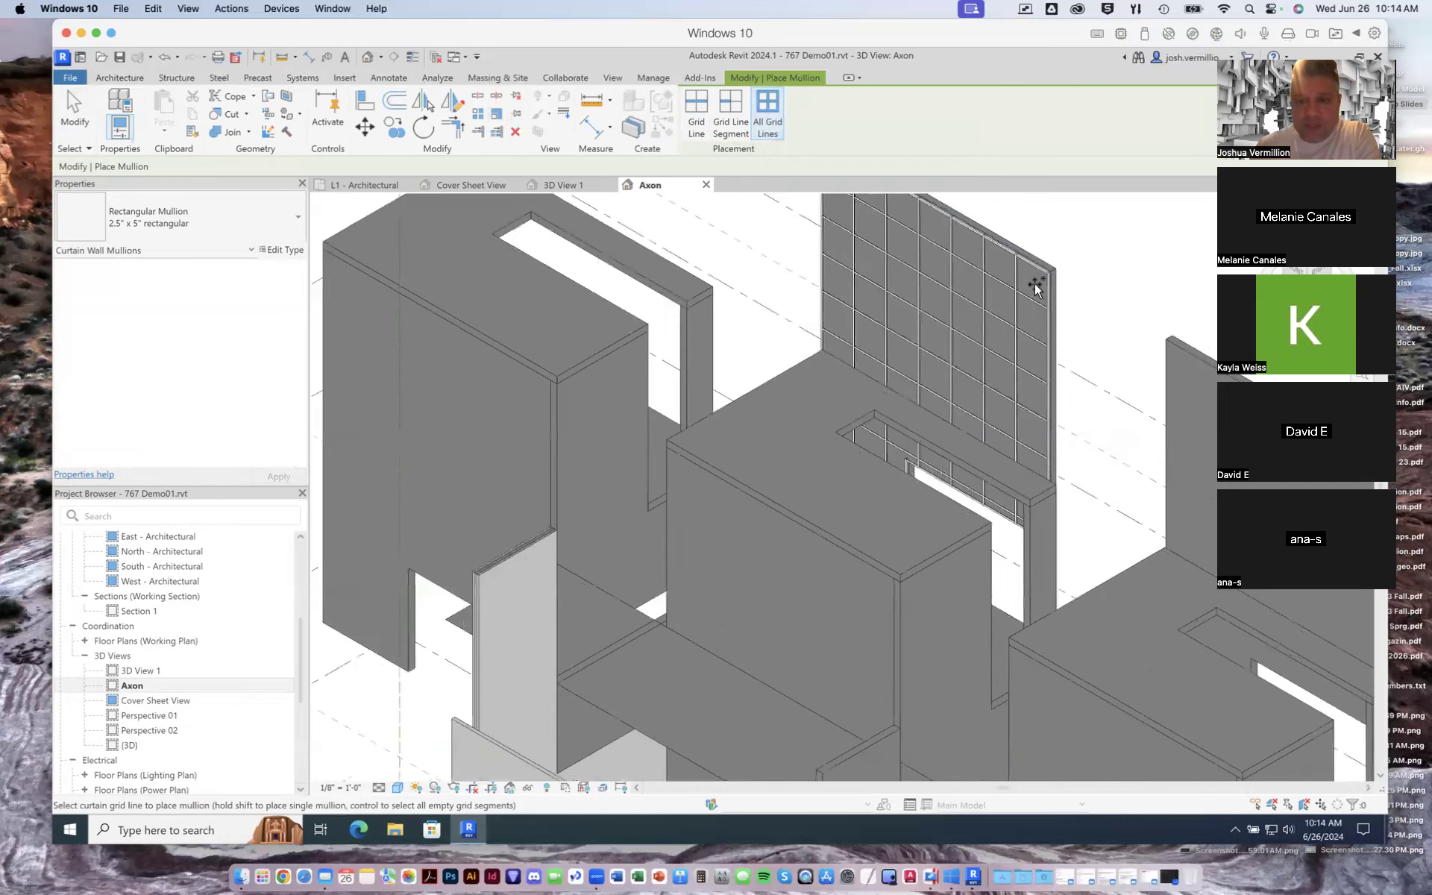
scroll(1037, 288, up, 5)
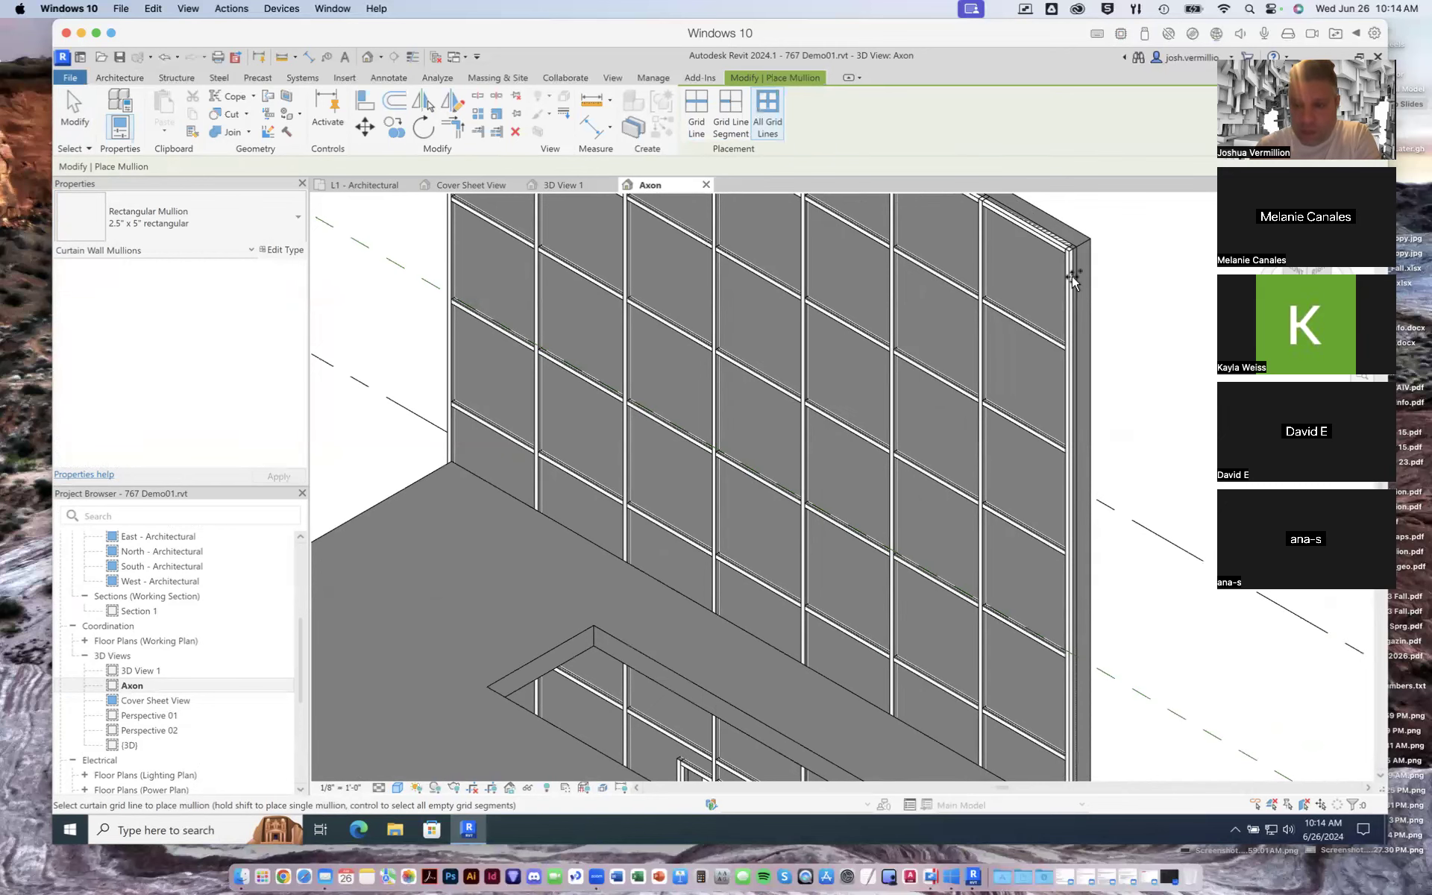
scroll(1072, 279, down, 6)
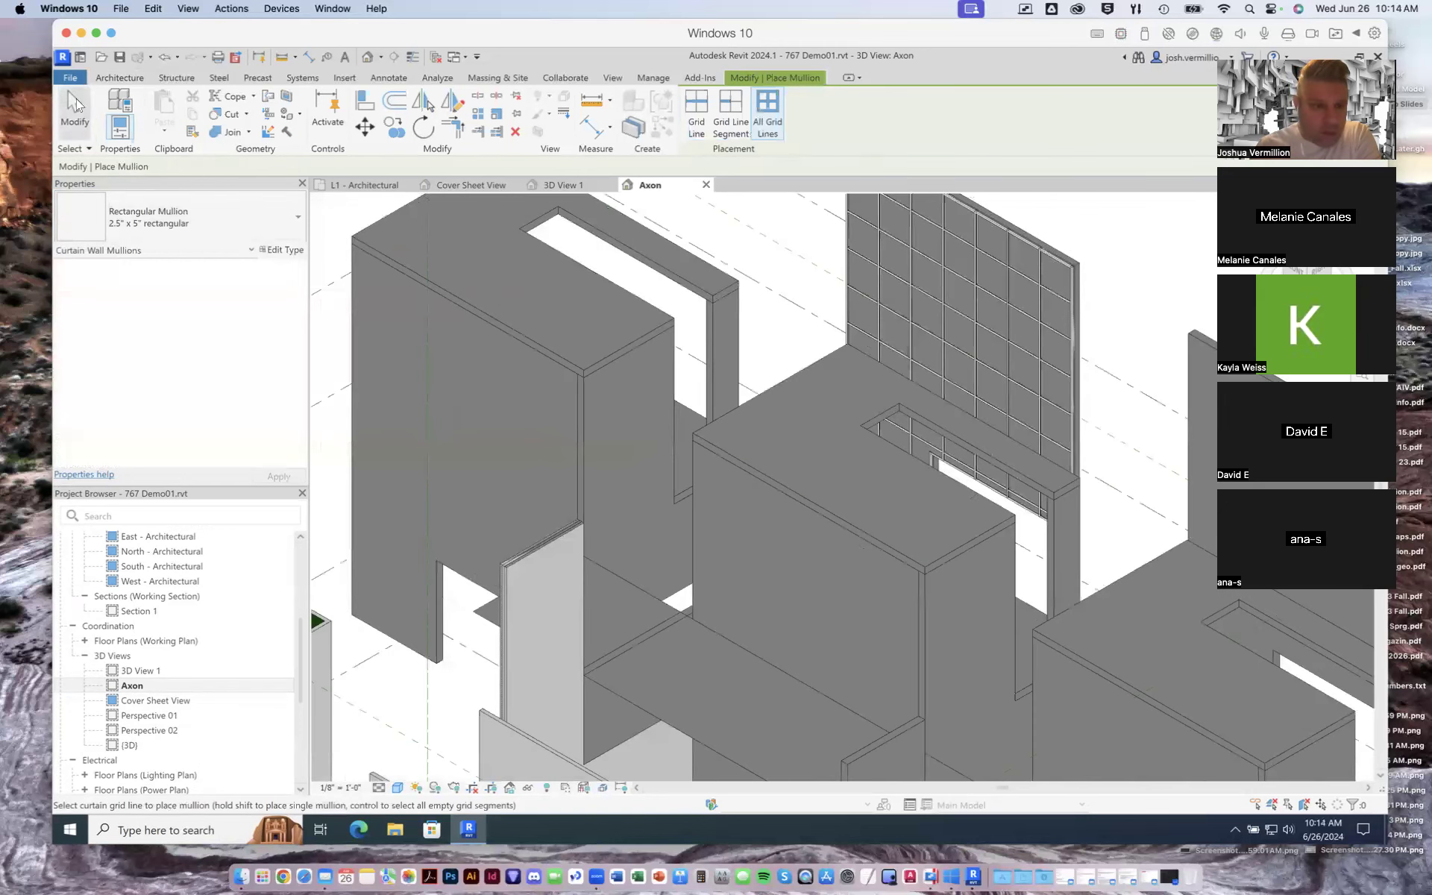
Hide the dark generic model to examine the curtain system and its mullions on their own, and bring the model back
click(80, 116)
click(1080, 270)
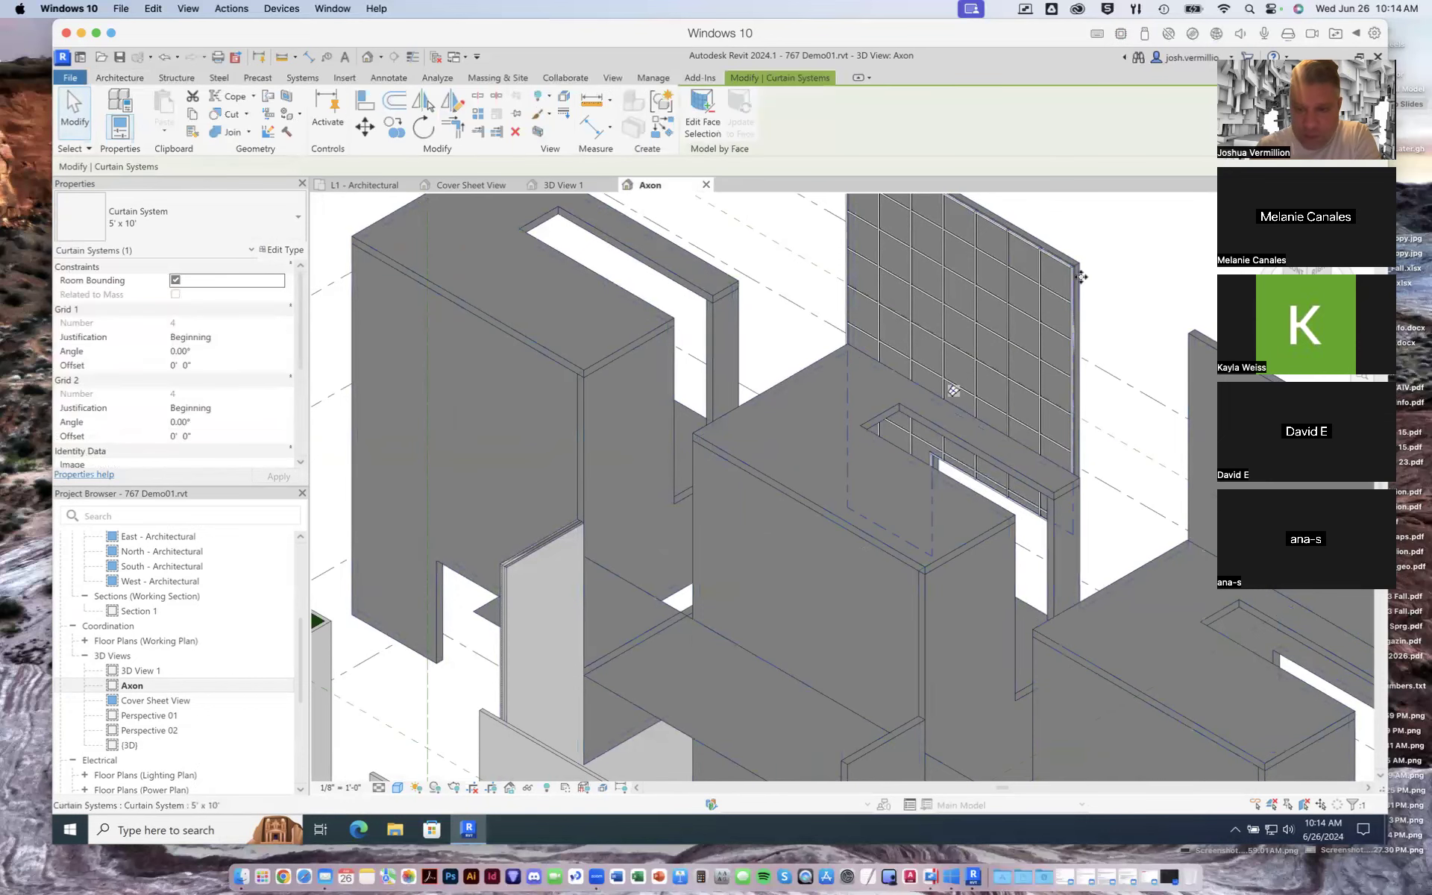
click(1084, 279)
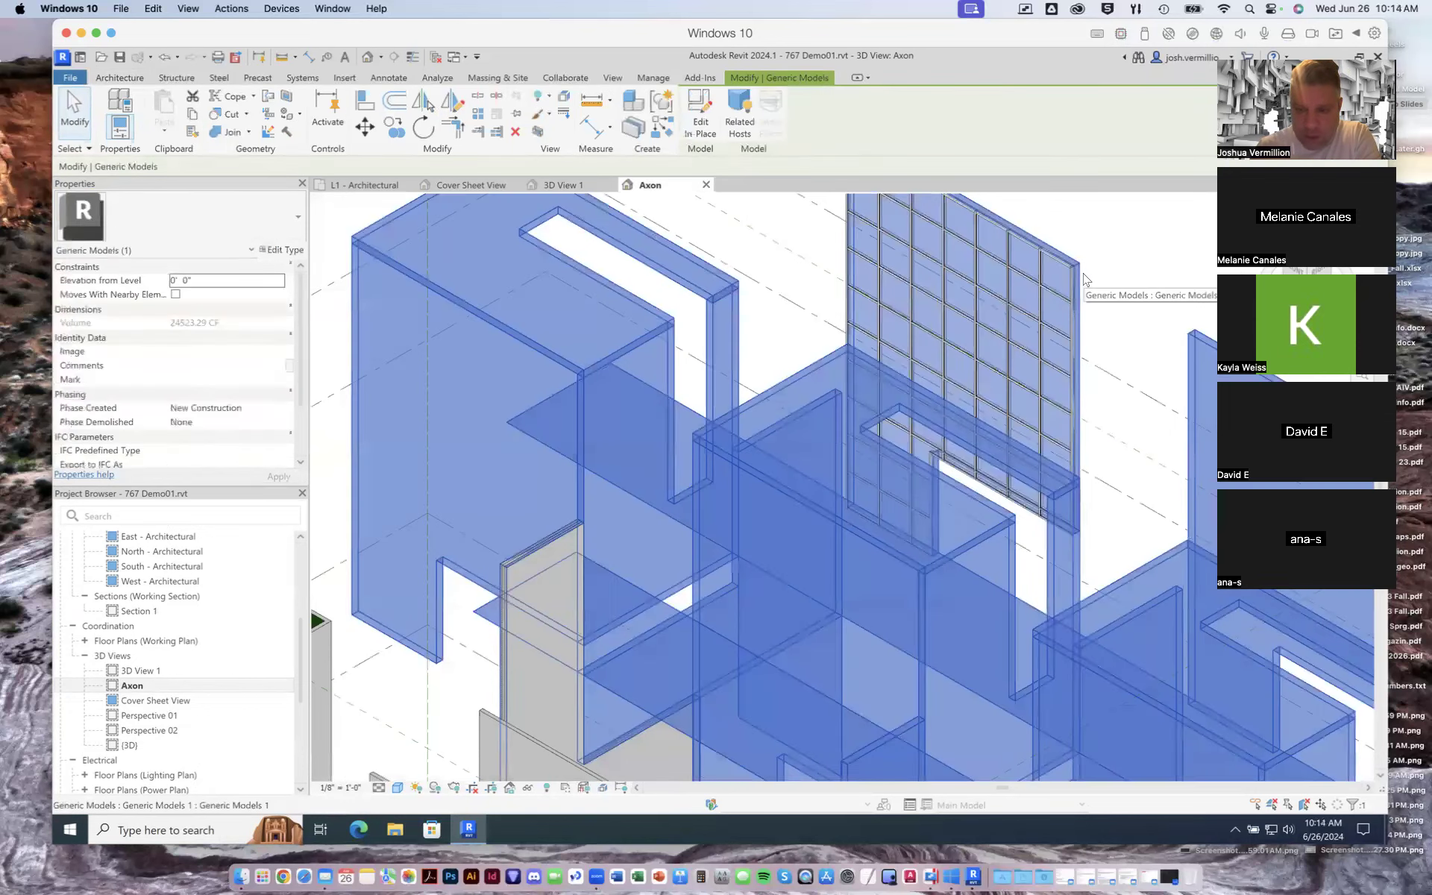
key(e)
key(h)
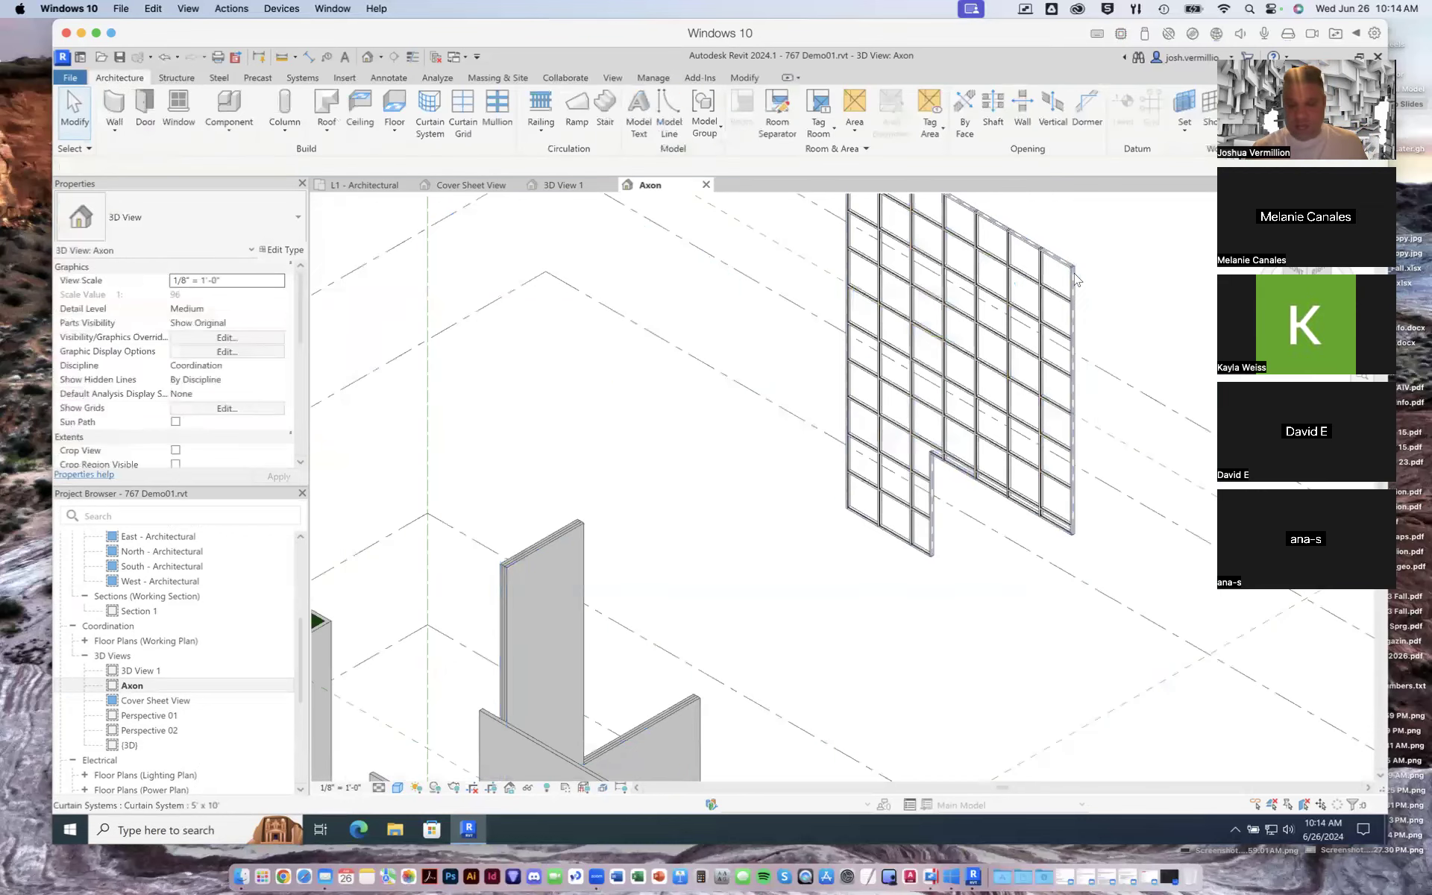
scroll(1067, 300, up, 5)
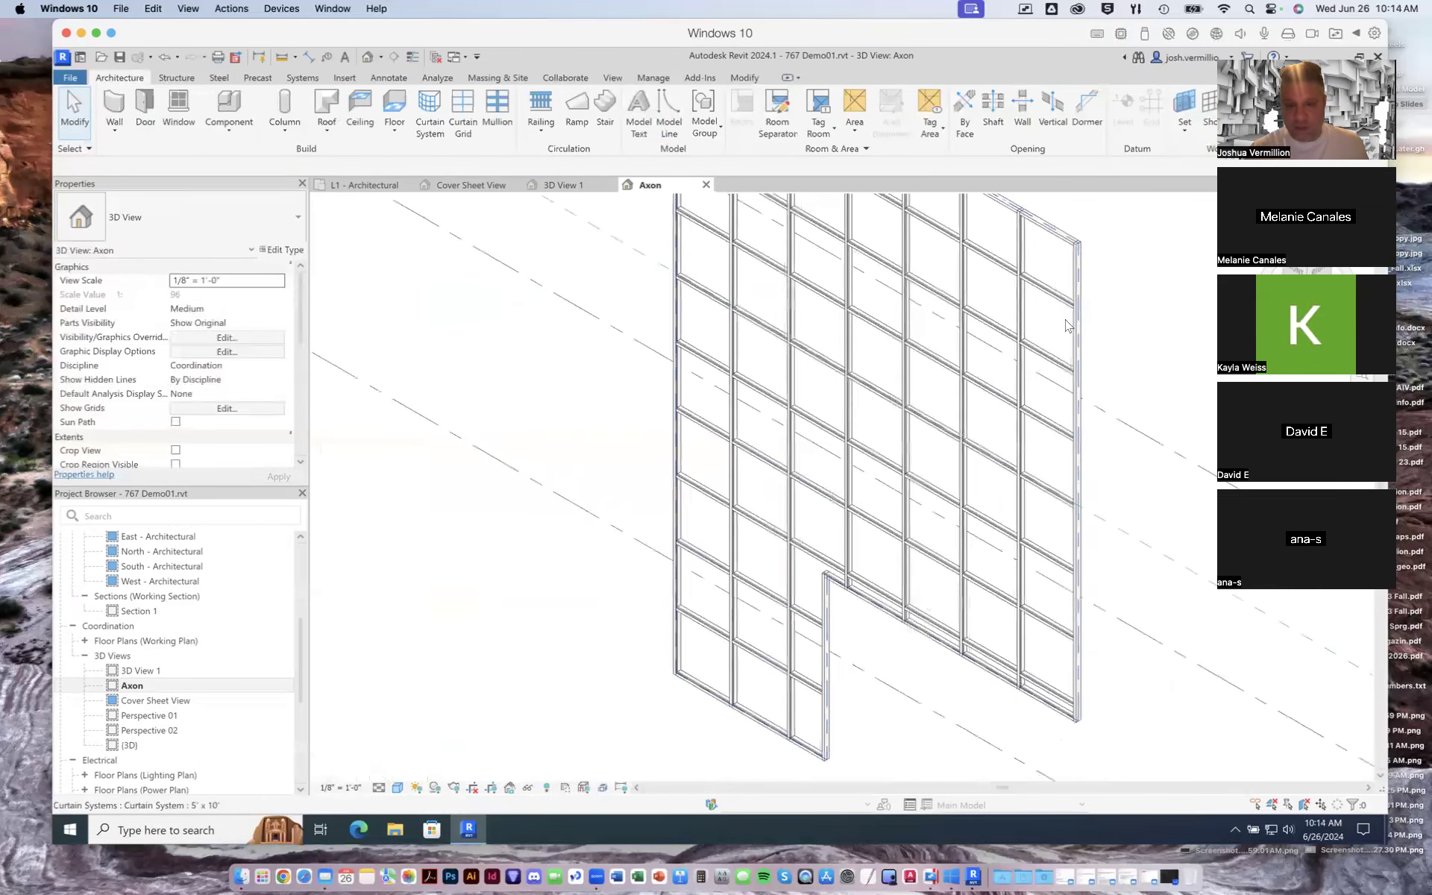
scroll(1067, 326, down, 10)
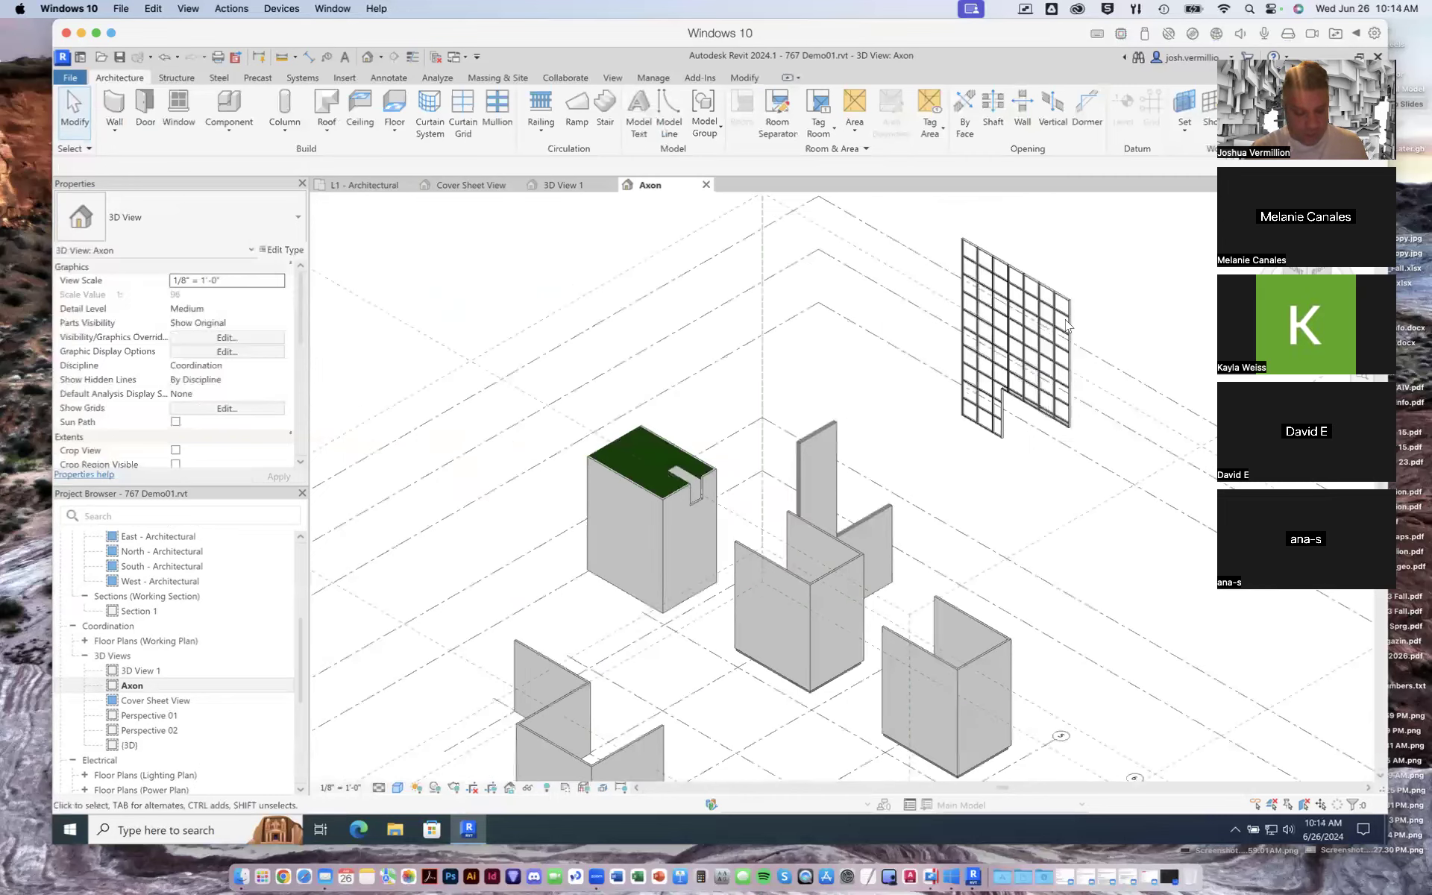
scroll(1094, 331, up, 5)
scroll(1046, 343, down, 8)
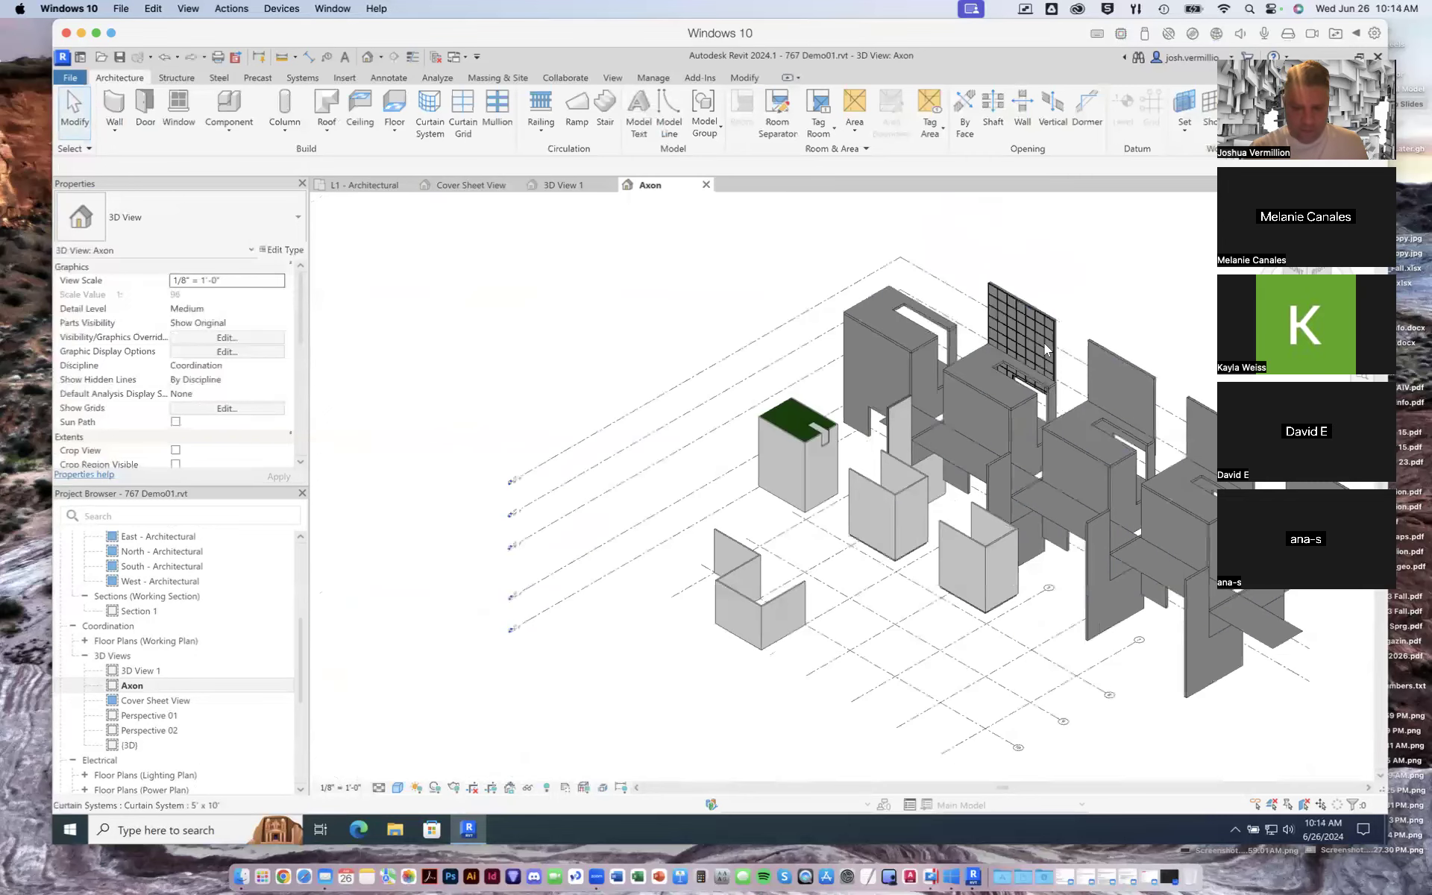
Check the architectural wall tool's type list for curtain wall types and leave the tool without placing a wall
scroll(815, 569, up, 4)
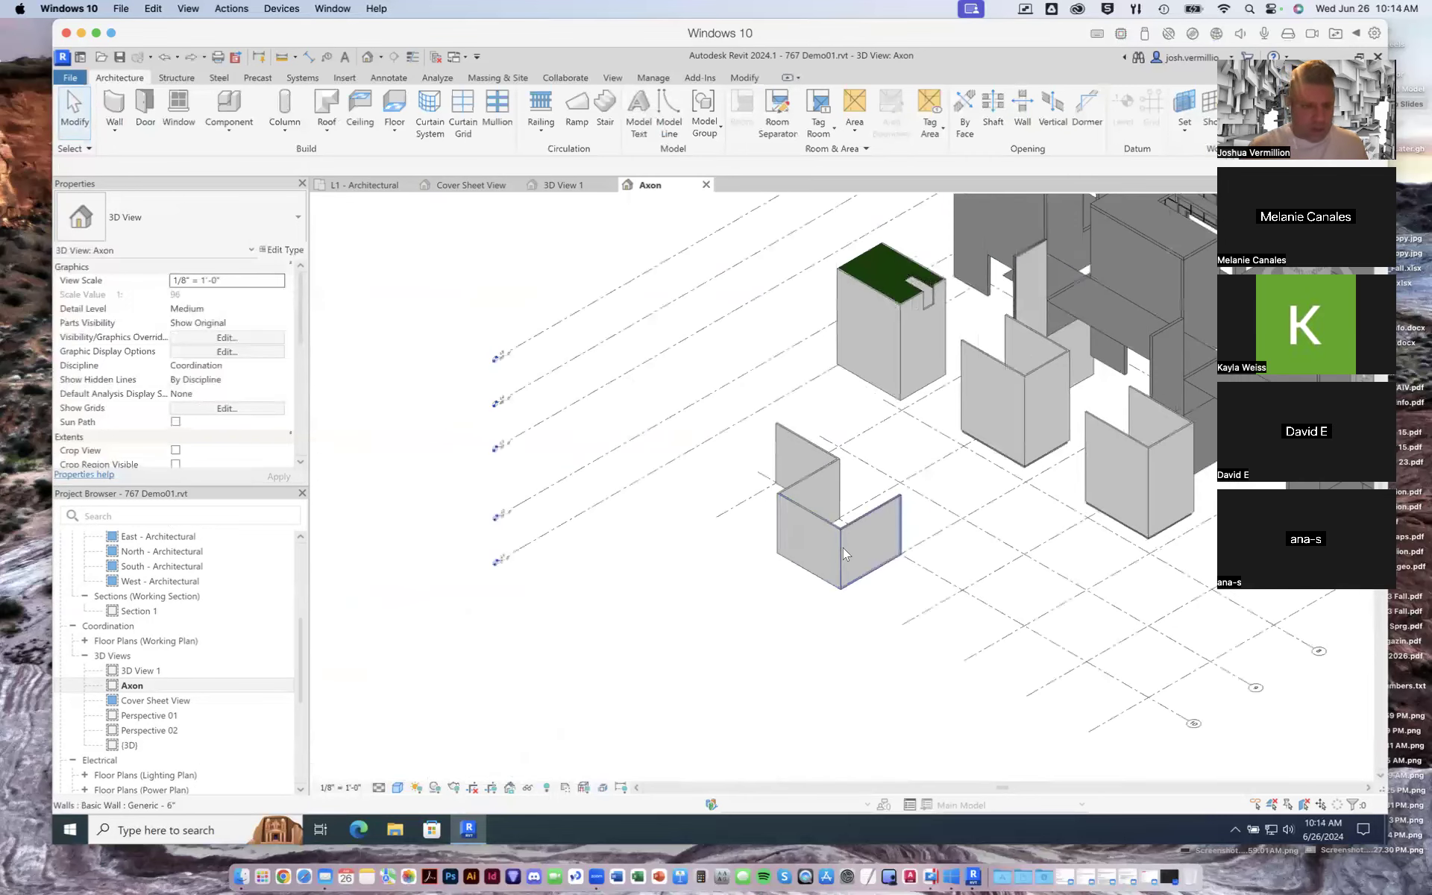
click(117, 132)
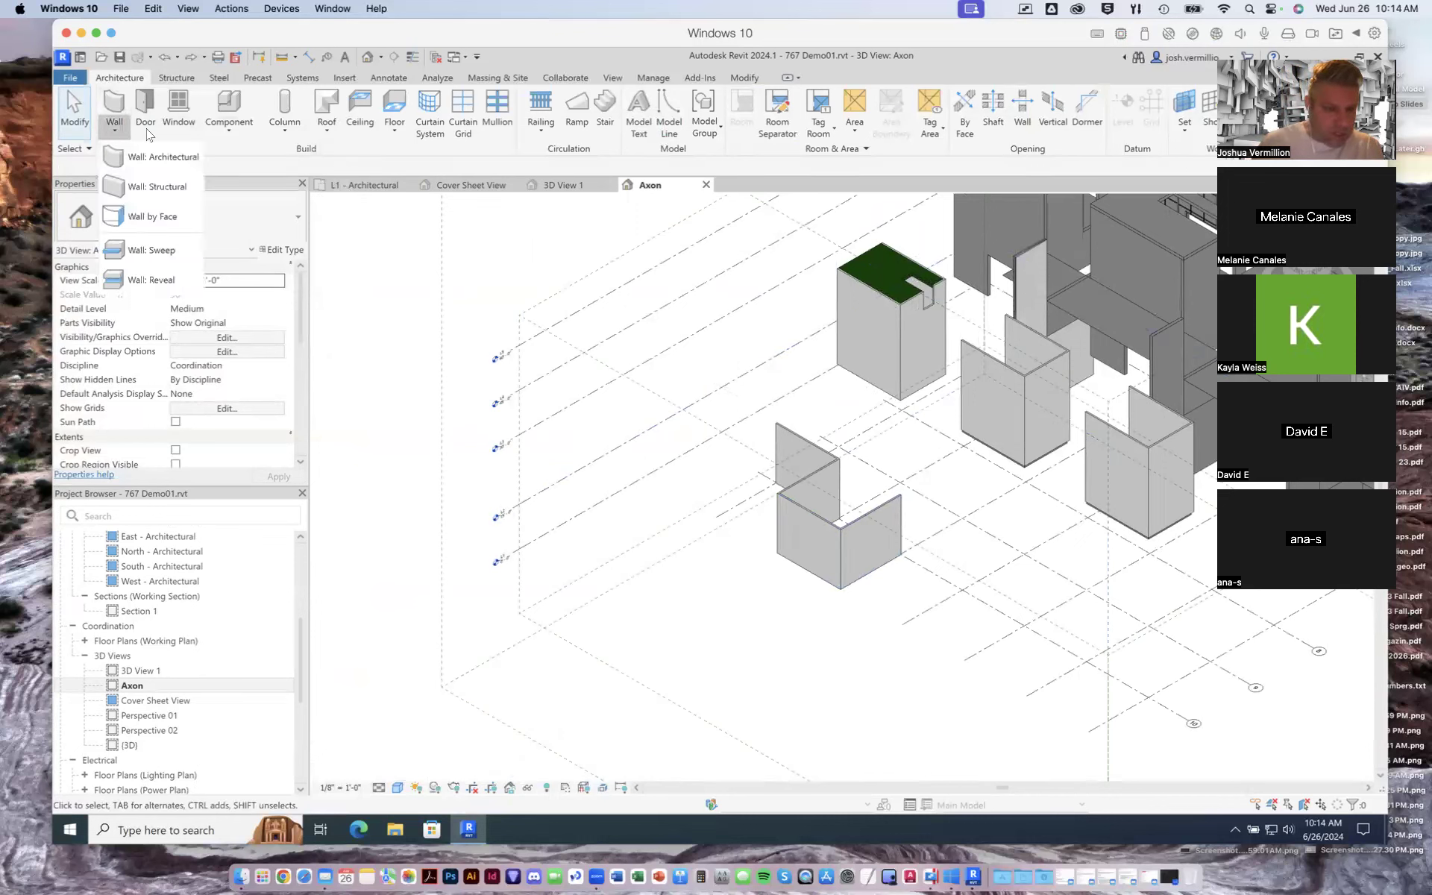
click(229, 130)
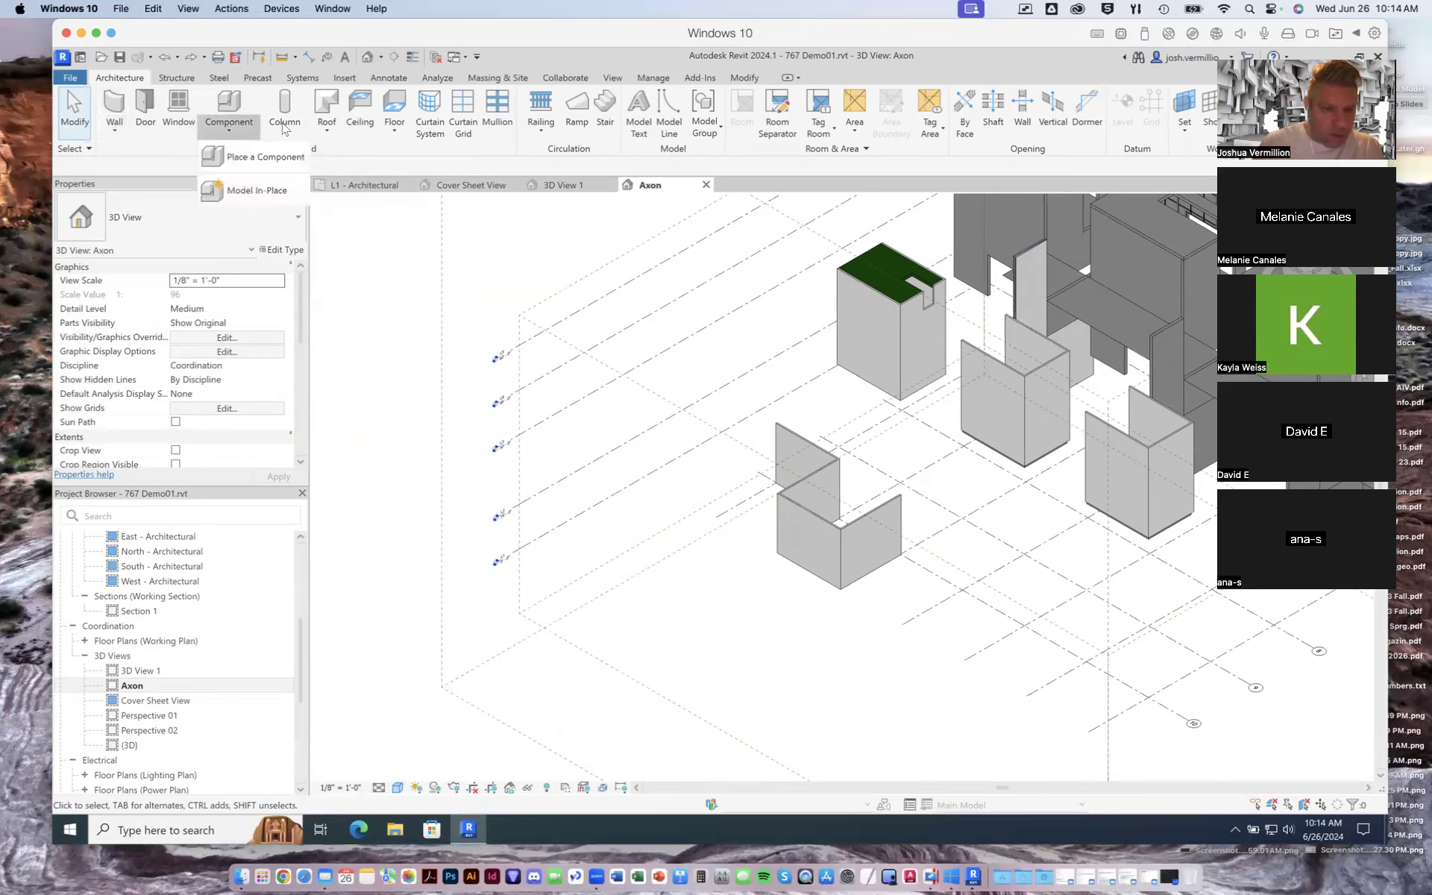
click(114, 133)
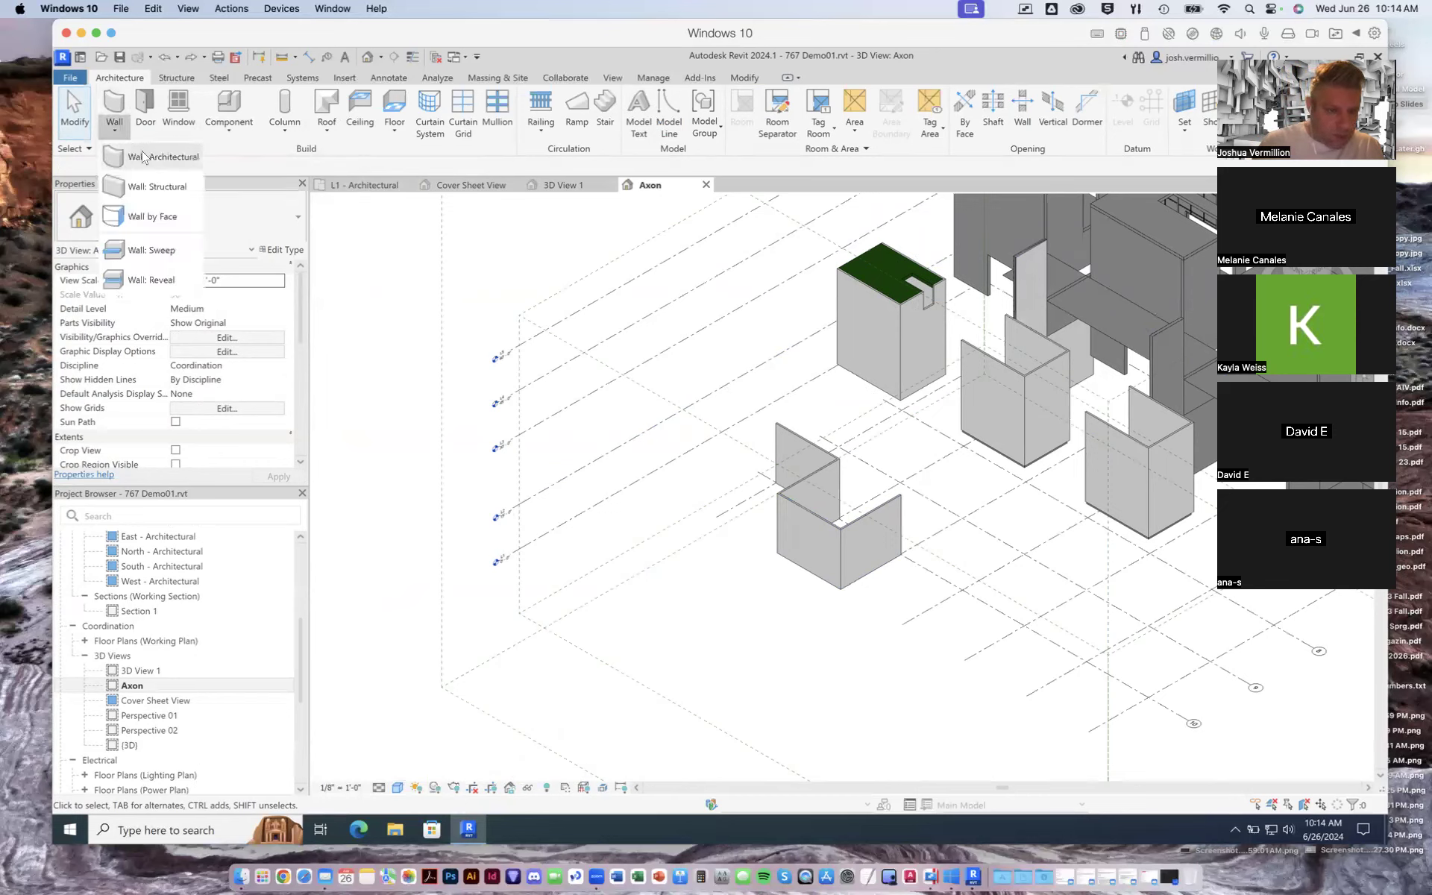
click(162, 165)
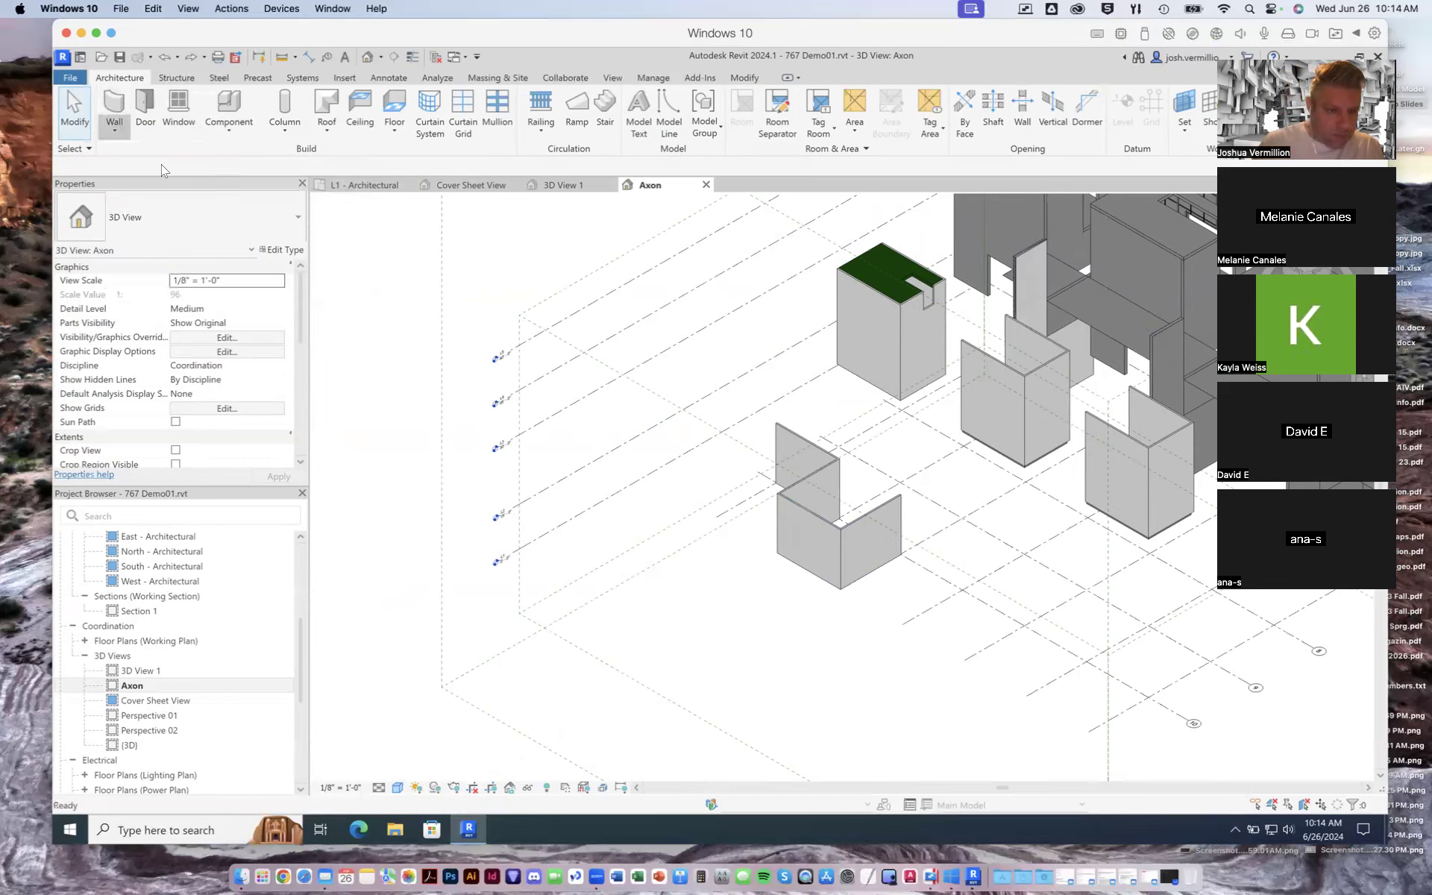
click(287, 218)
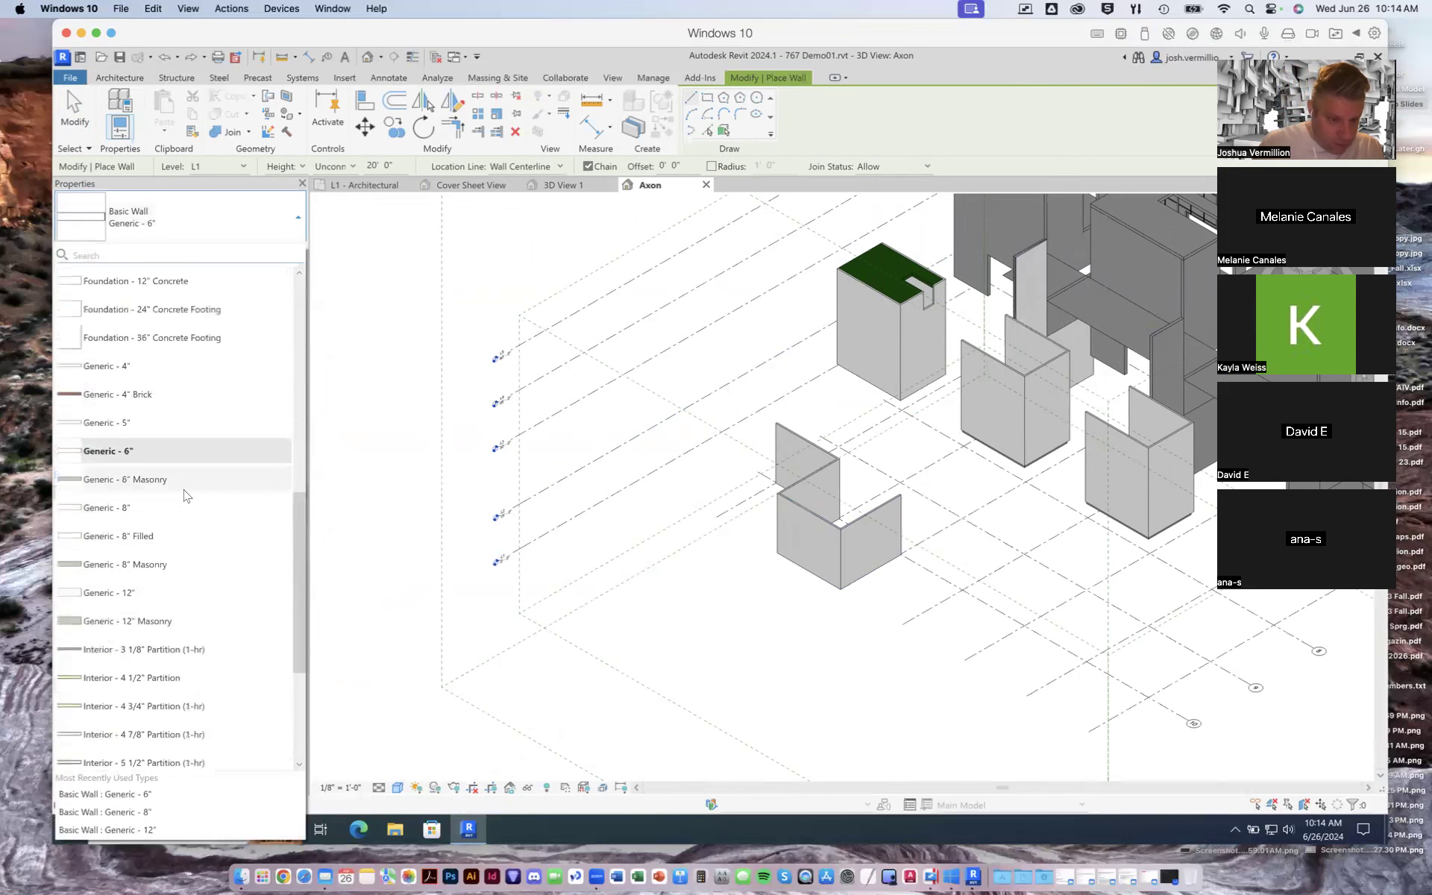
scroll(187, 493, up, 6)
scroll(189, 499, down, 8)
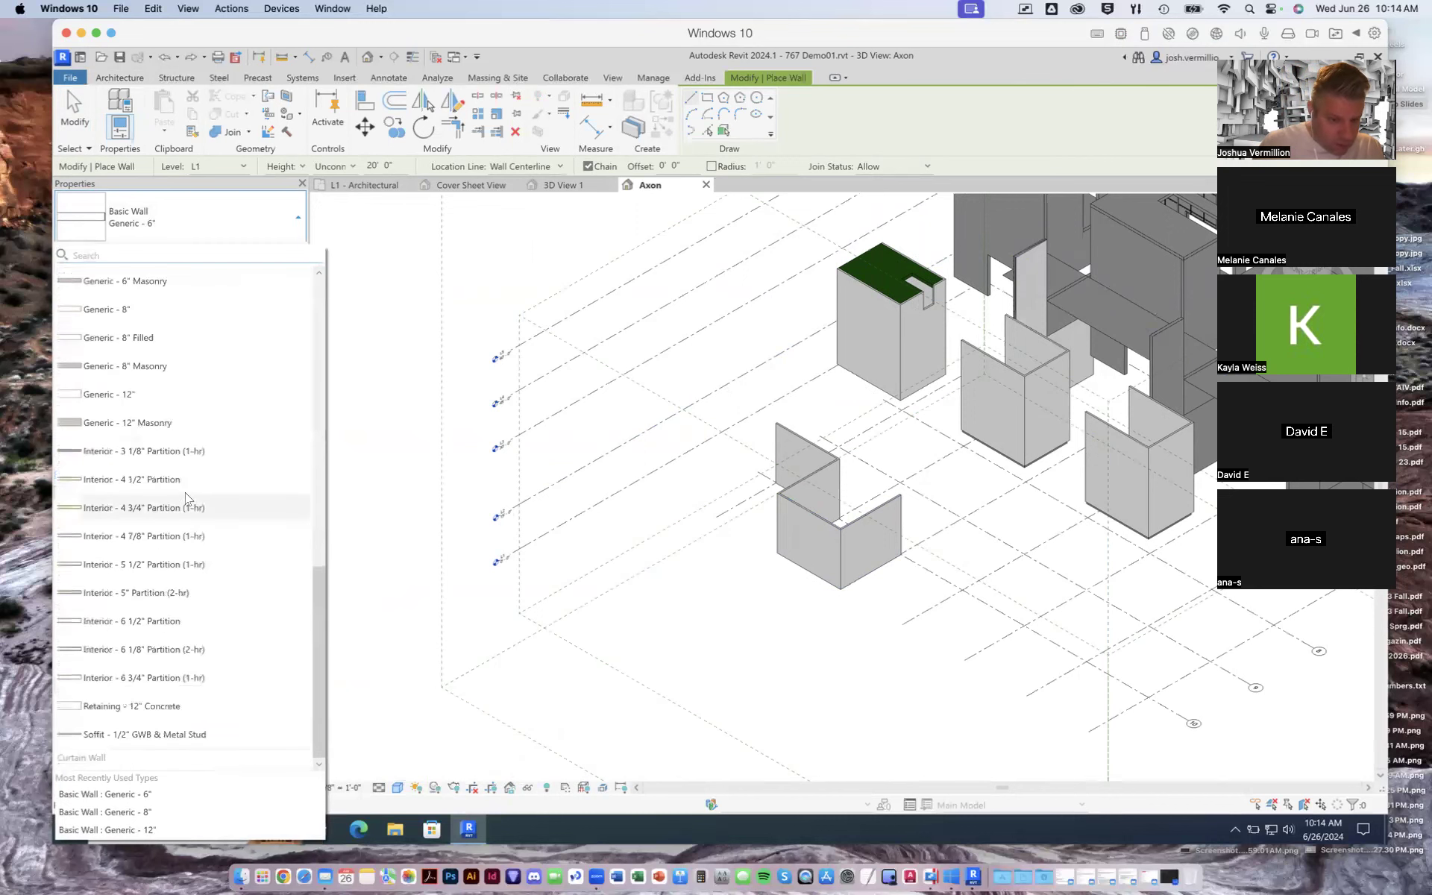
click(856, 583)
click(829, 550)
key(Escape)
key(Escape)
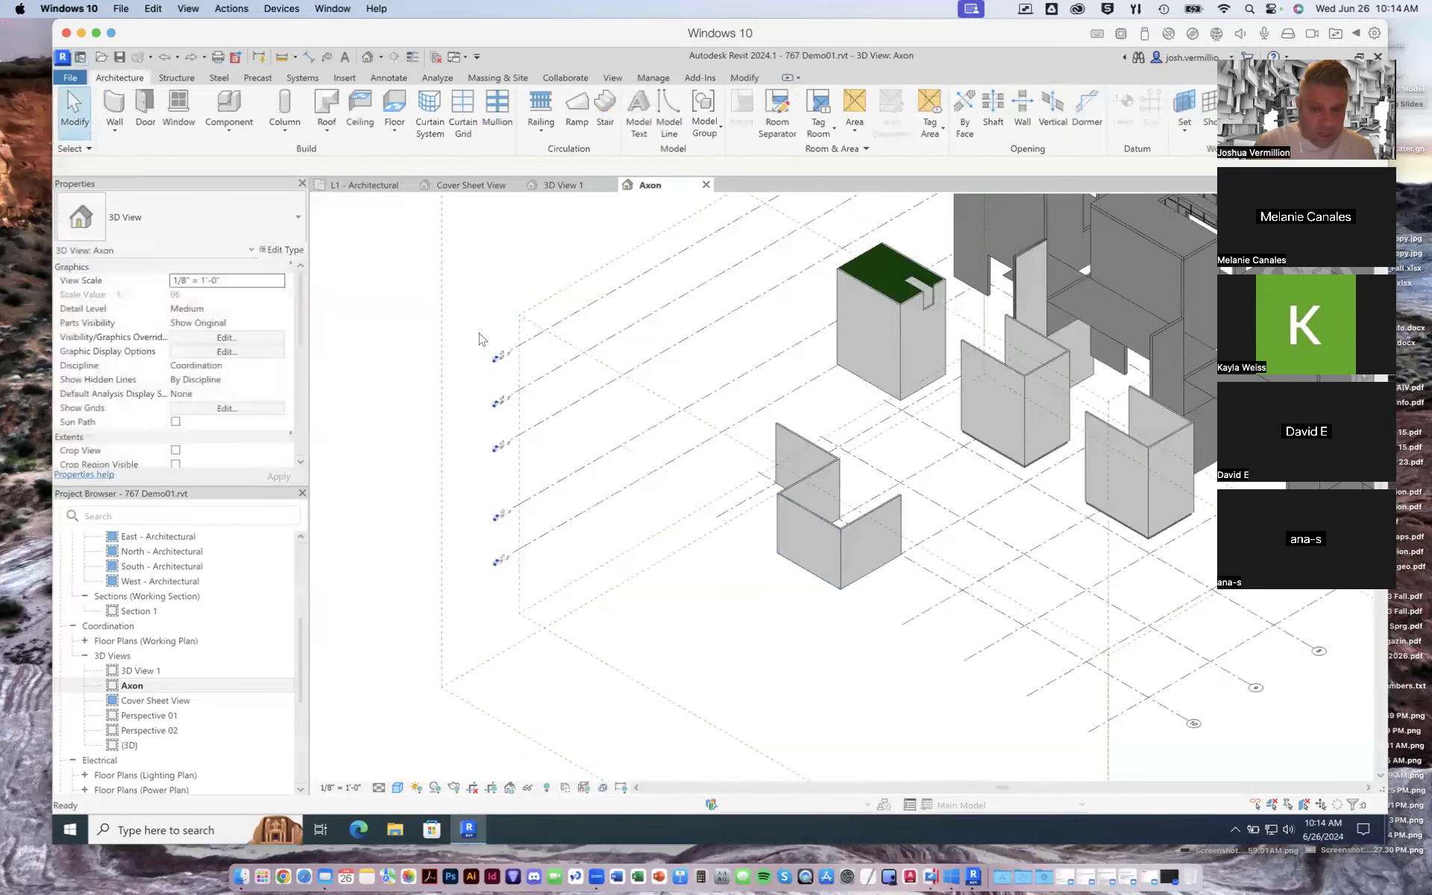
Switch the front wall of the U-shaped wall group to Generic - 6" Masonry, and to Interior - 4 7/8" Partition (1-hr)
click(804, 568)
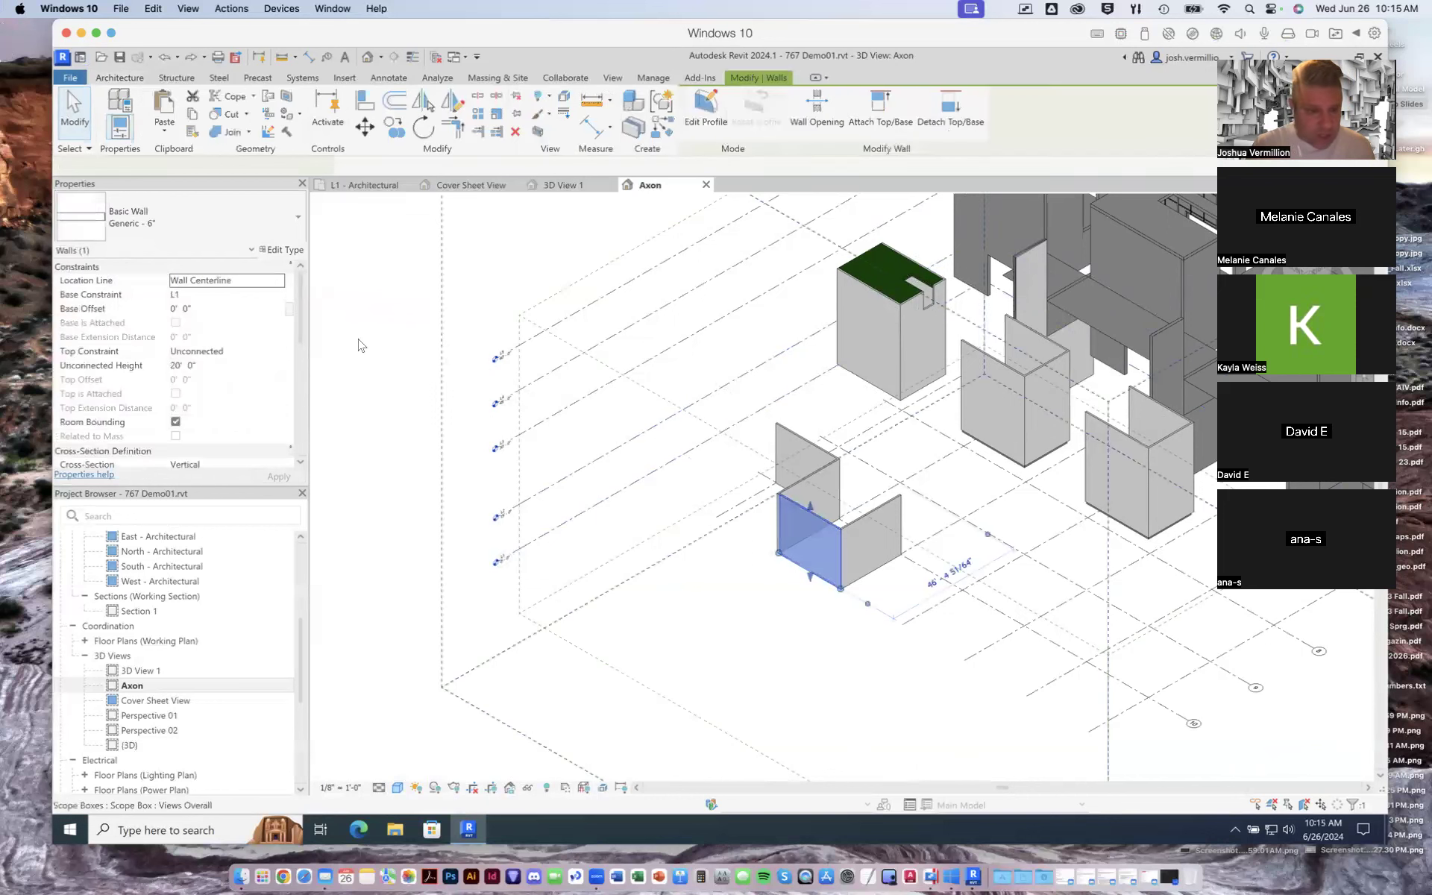
click(295, 222)
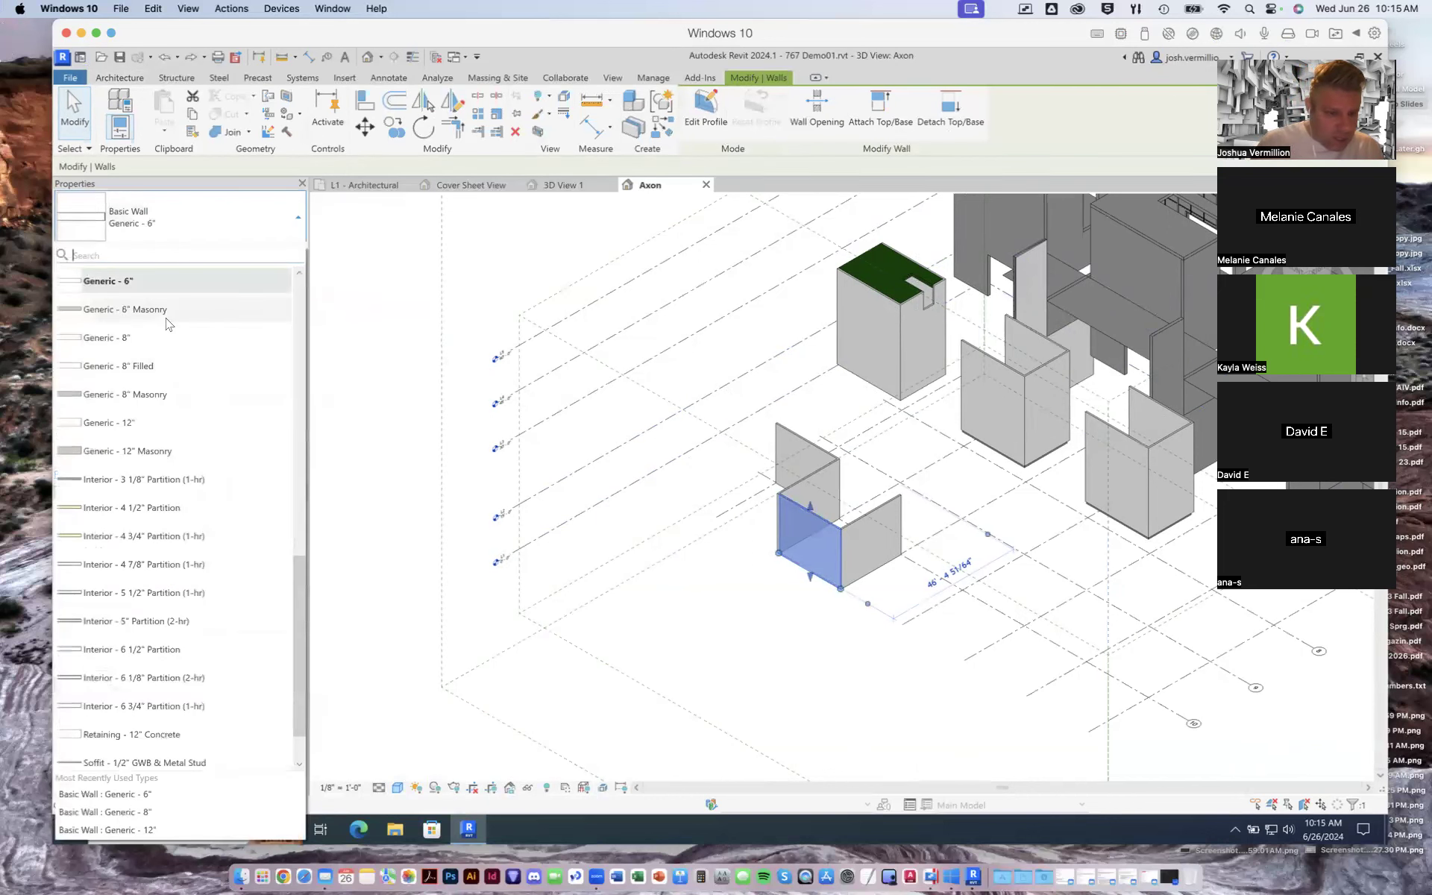
click(165, 313)
click(296, 217)
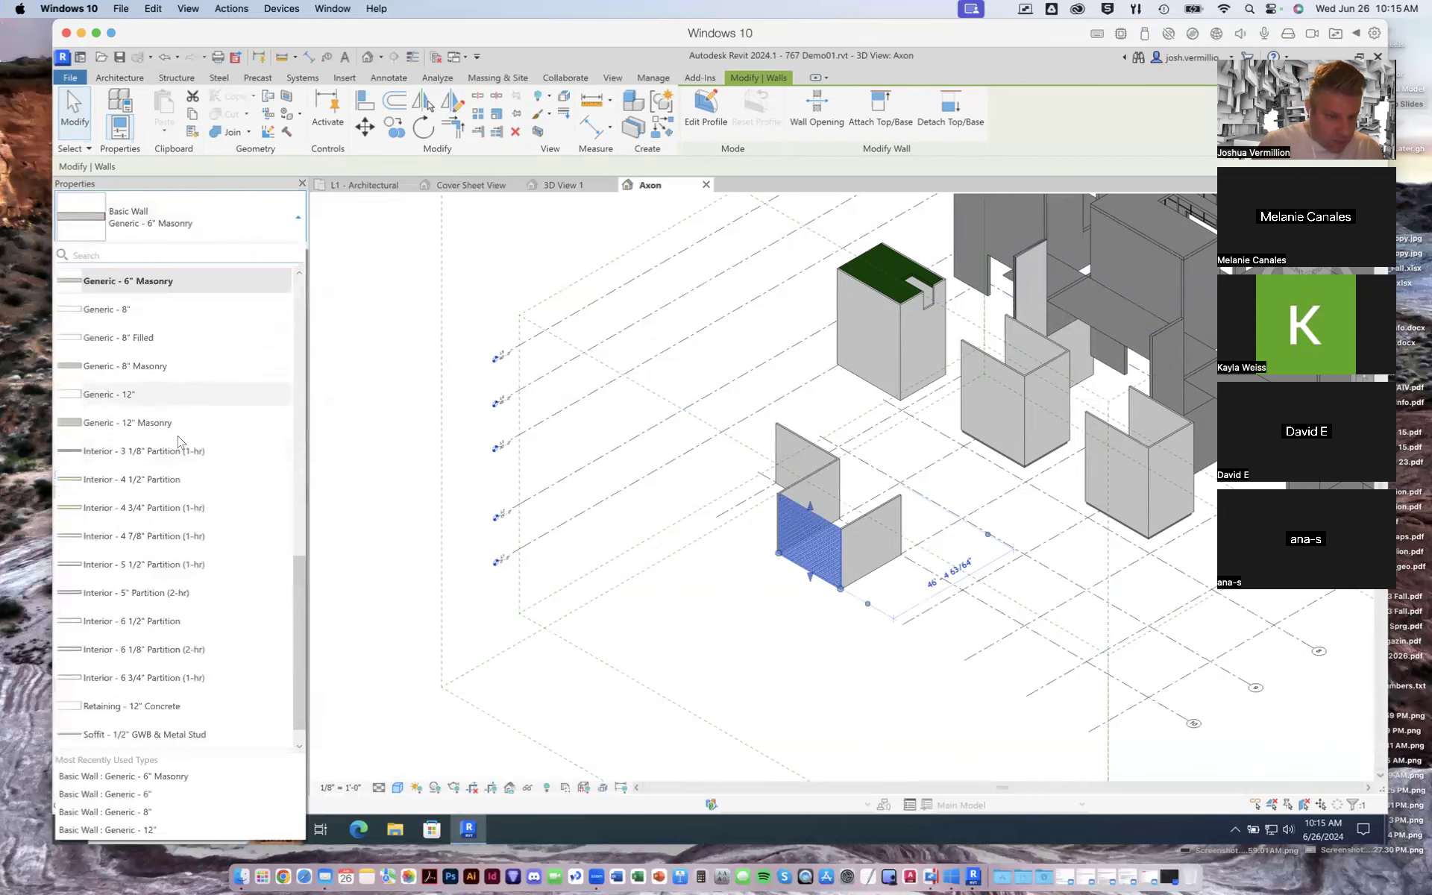
click(164, 508)
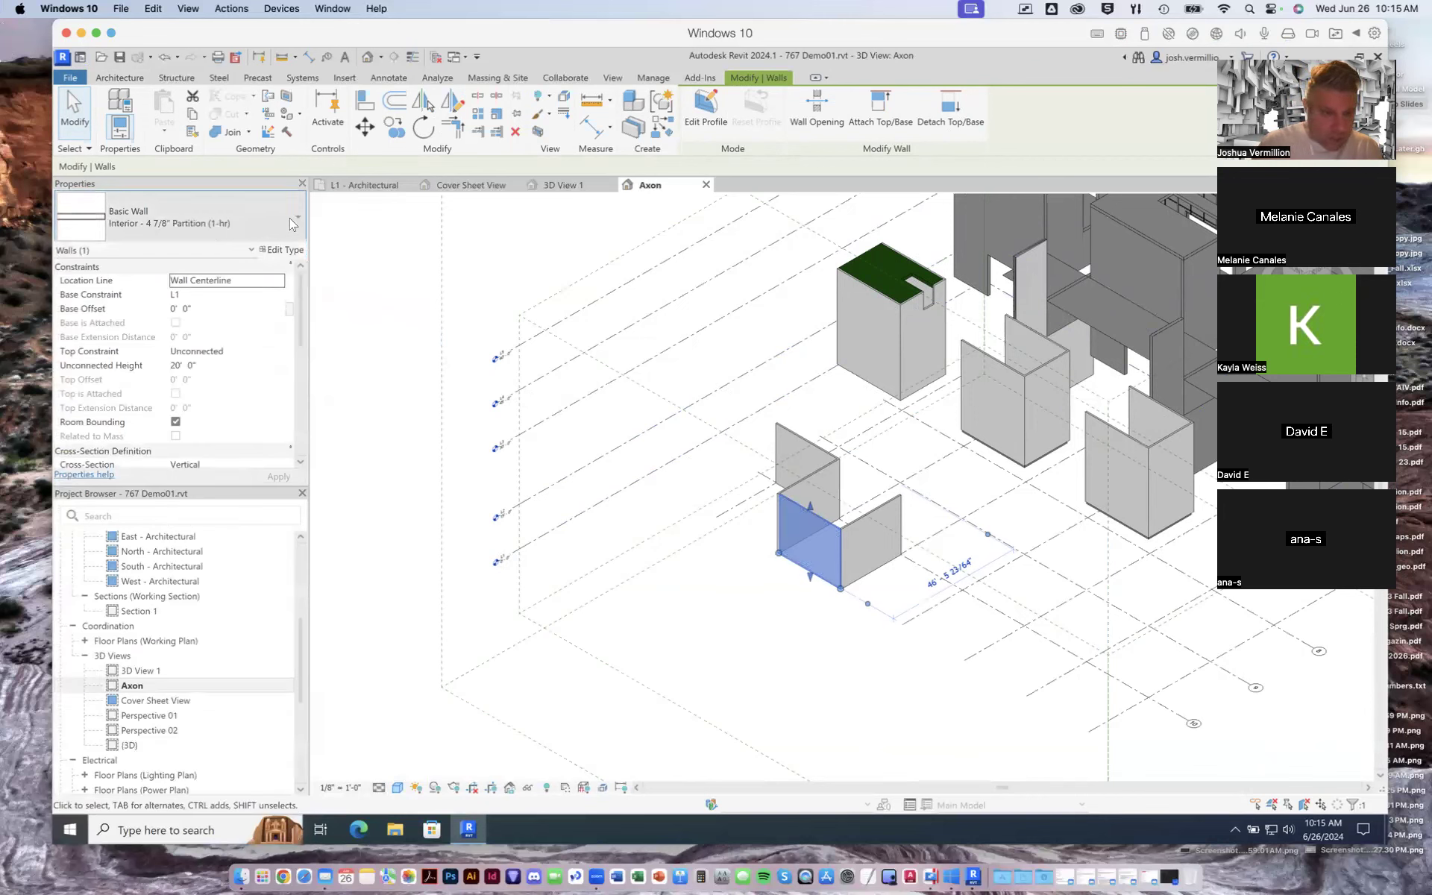
Change the front wall's type to Generic - 8" Masonry and inspect its brick pattern up close
click(293, 223)
scroll(153, 414, up, 5)
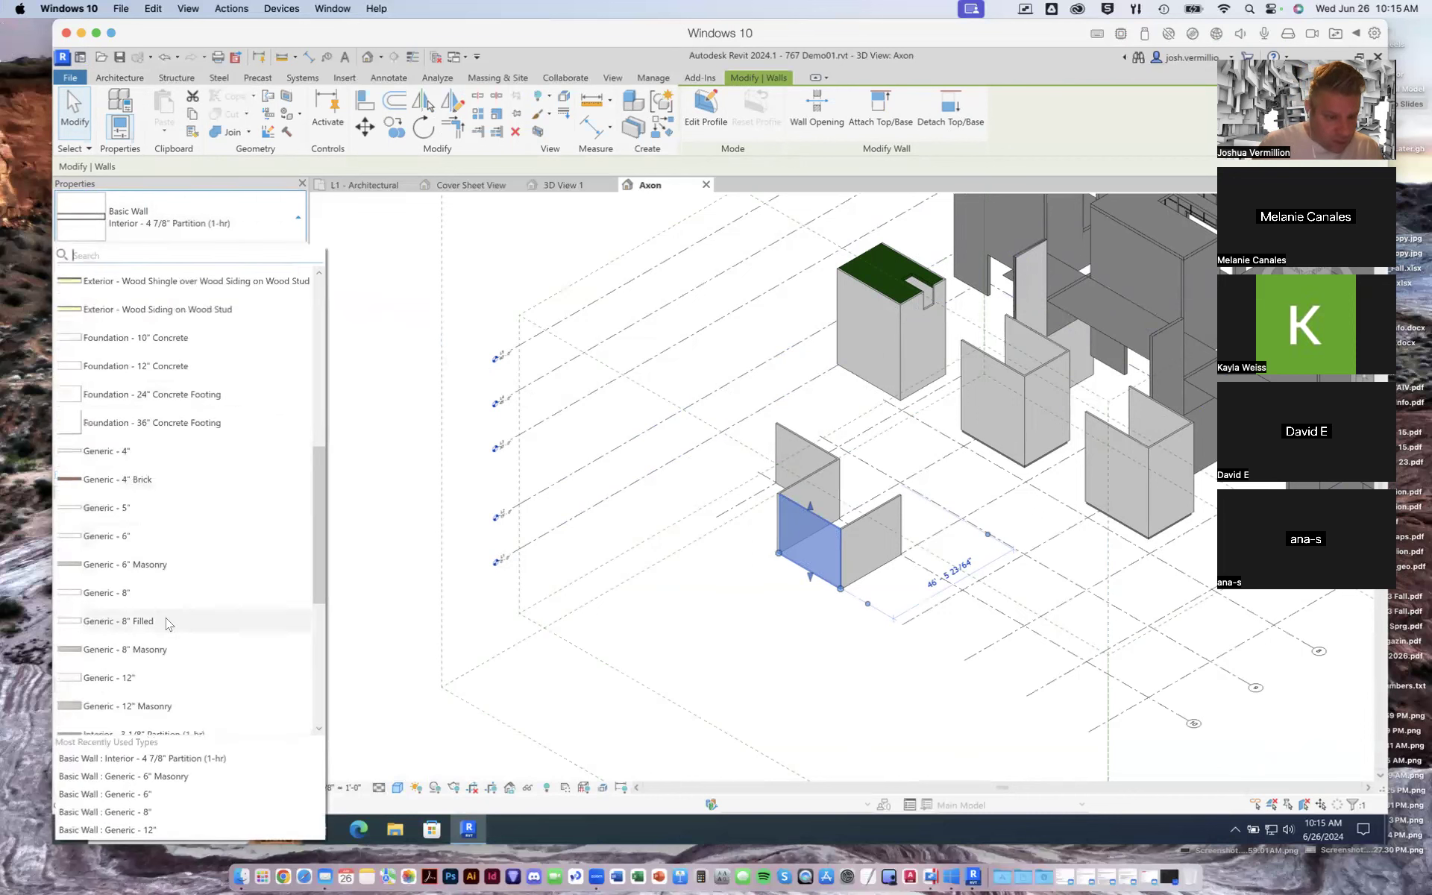
click(164, 650)
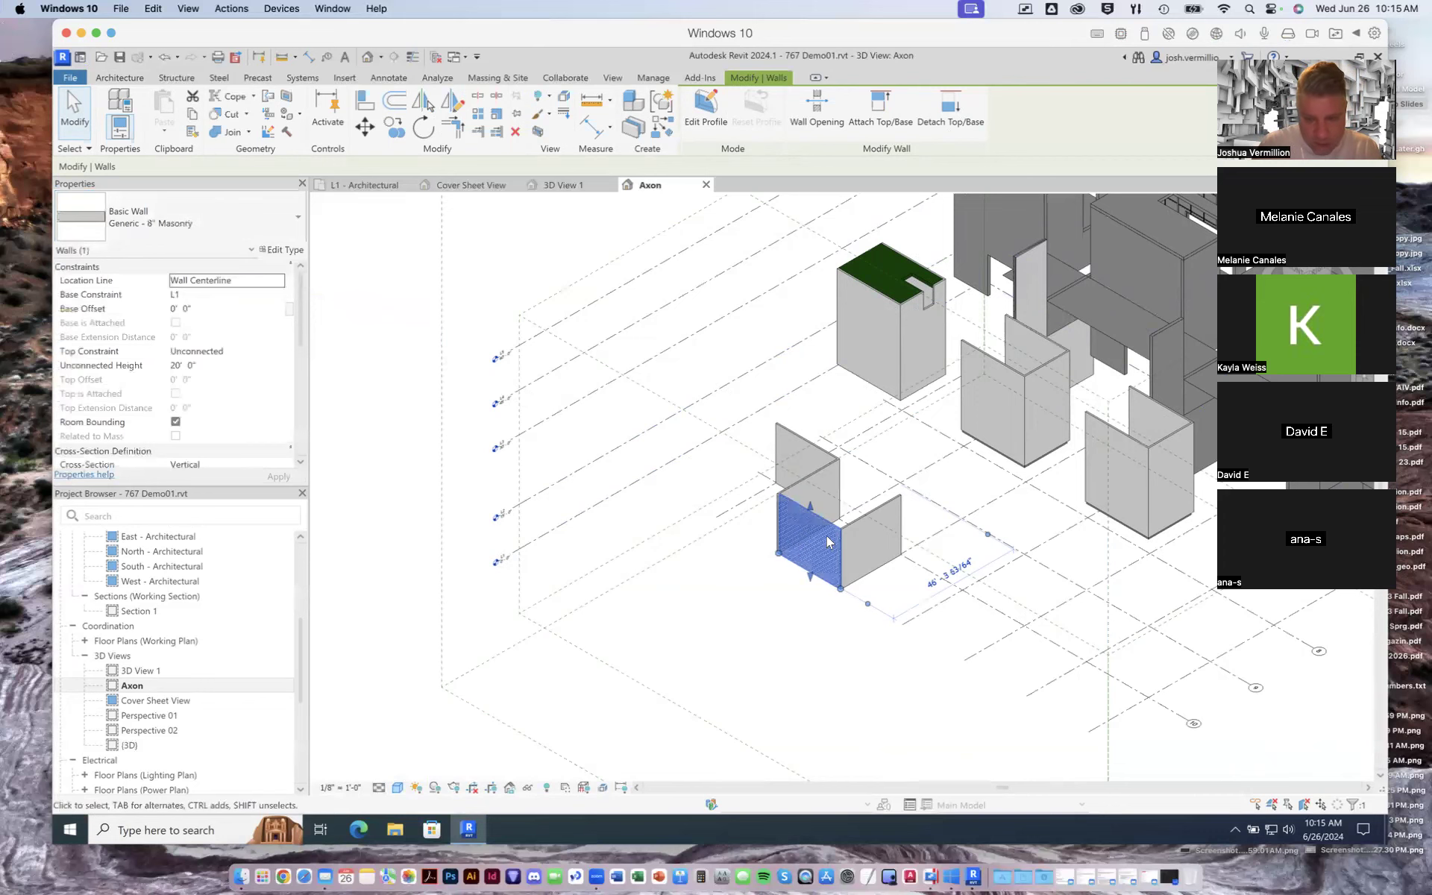
scroll(828, 539, down, 4)
scroll(829, 538, up, 8)
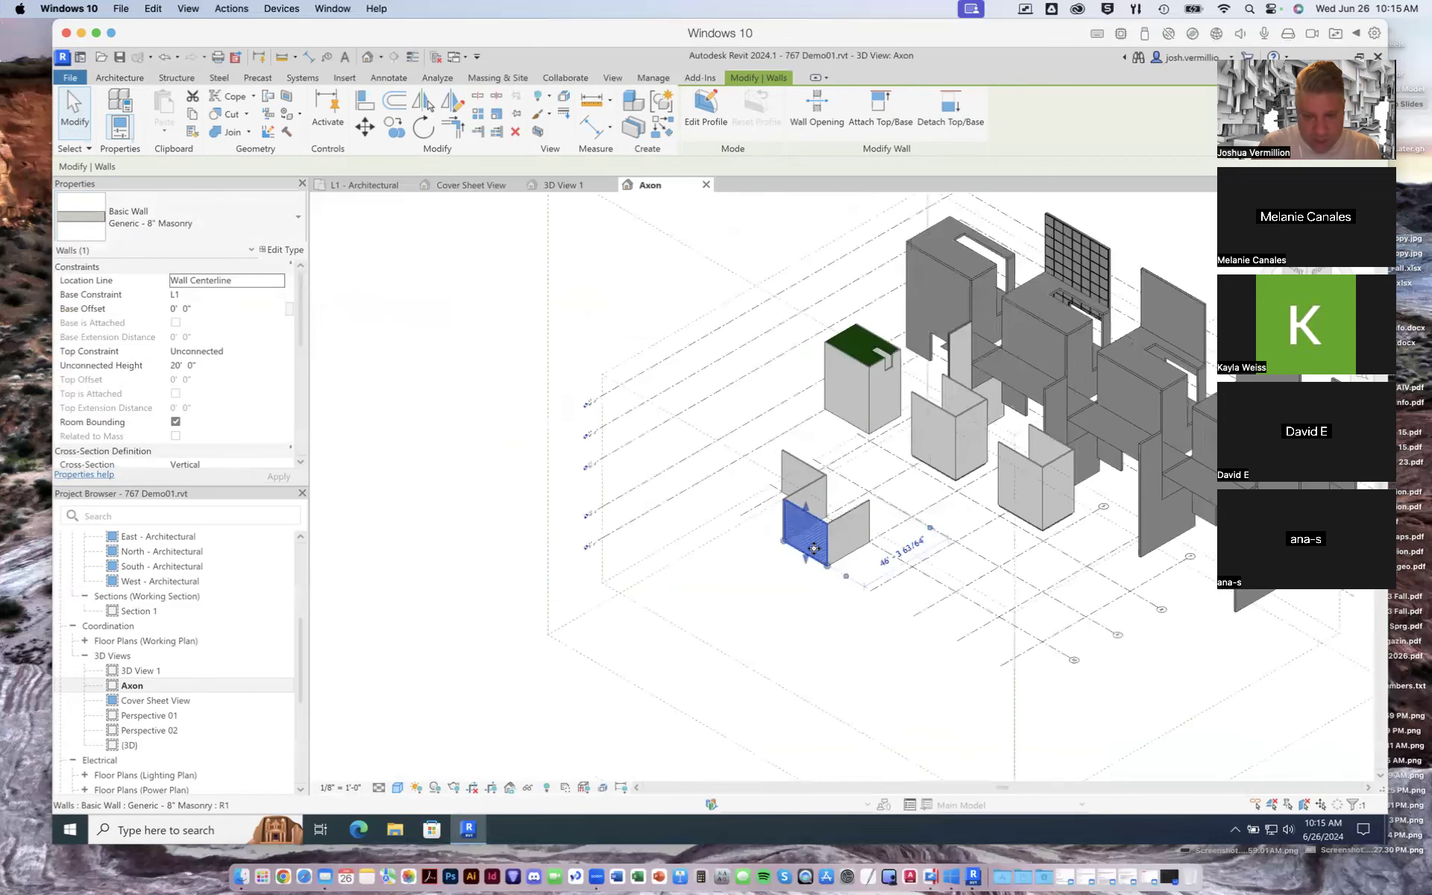
scroll(808, 548, up, 5)
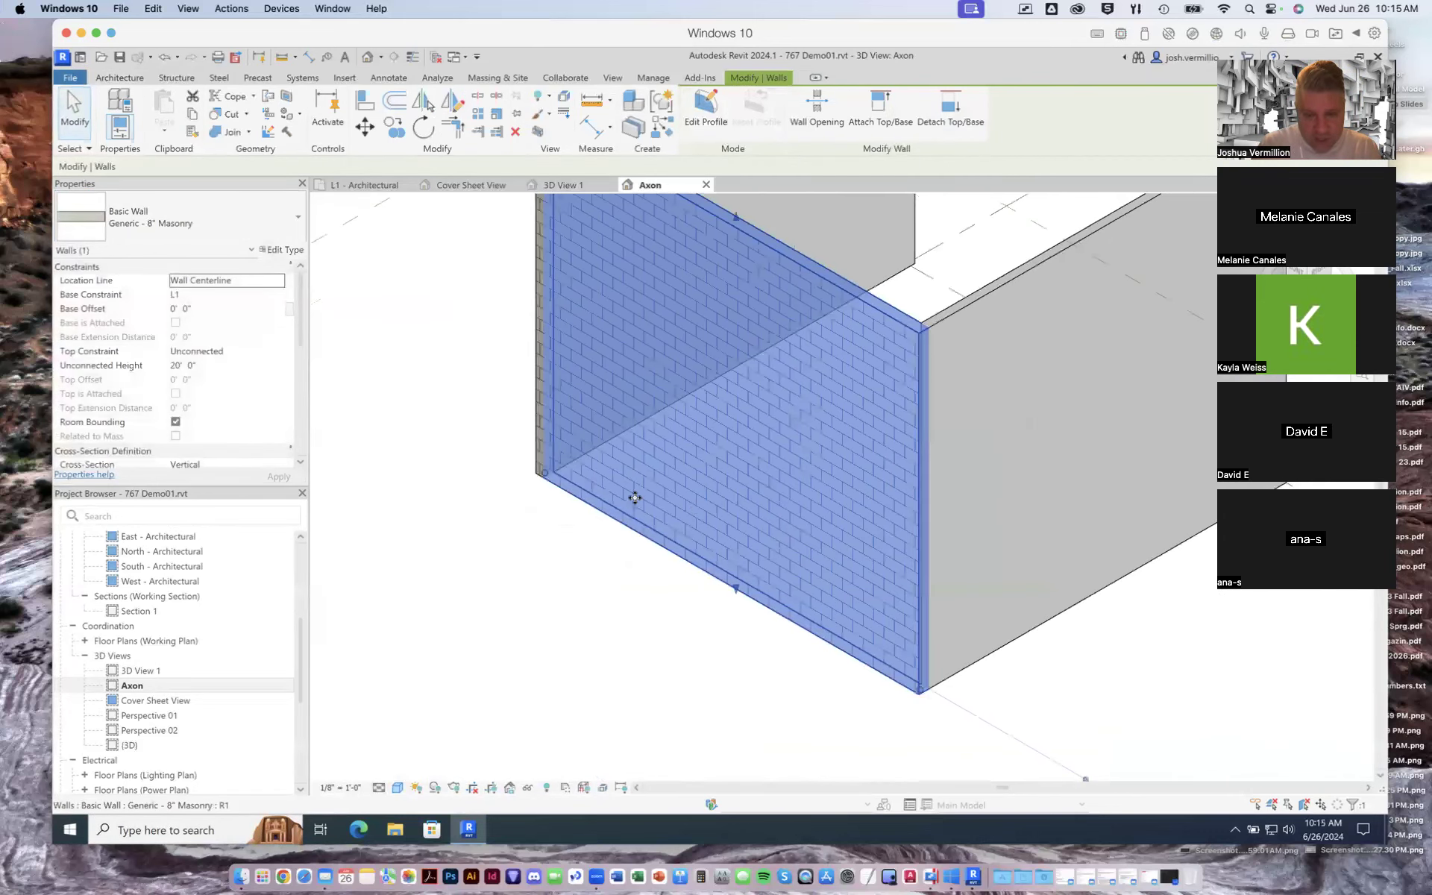
Look through the masonry wall's available types for a curtain wall and deselect the wall without changing its type
click(256, 240)
scroll(187, 594, up, 6)
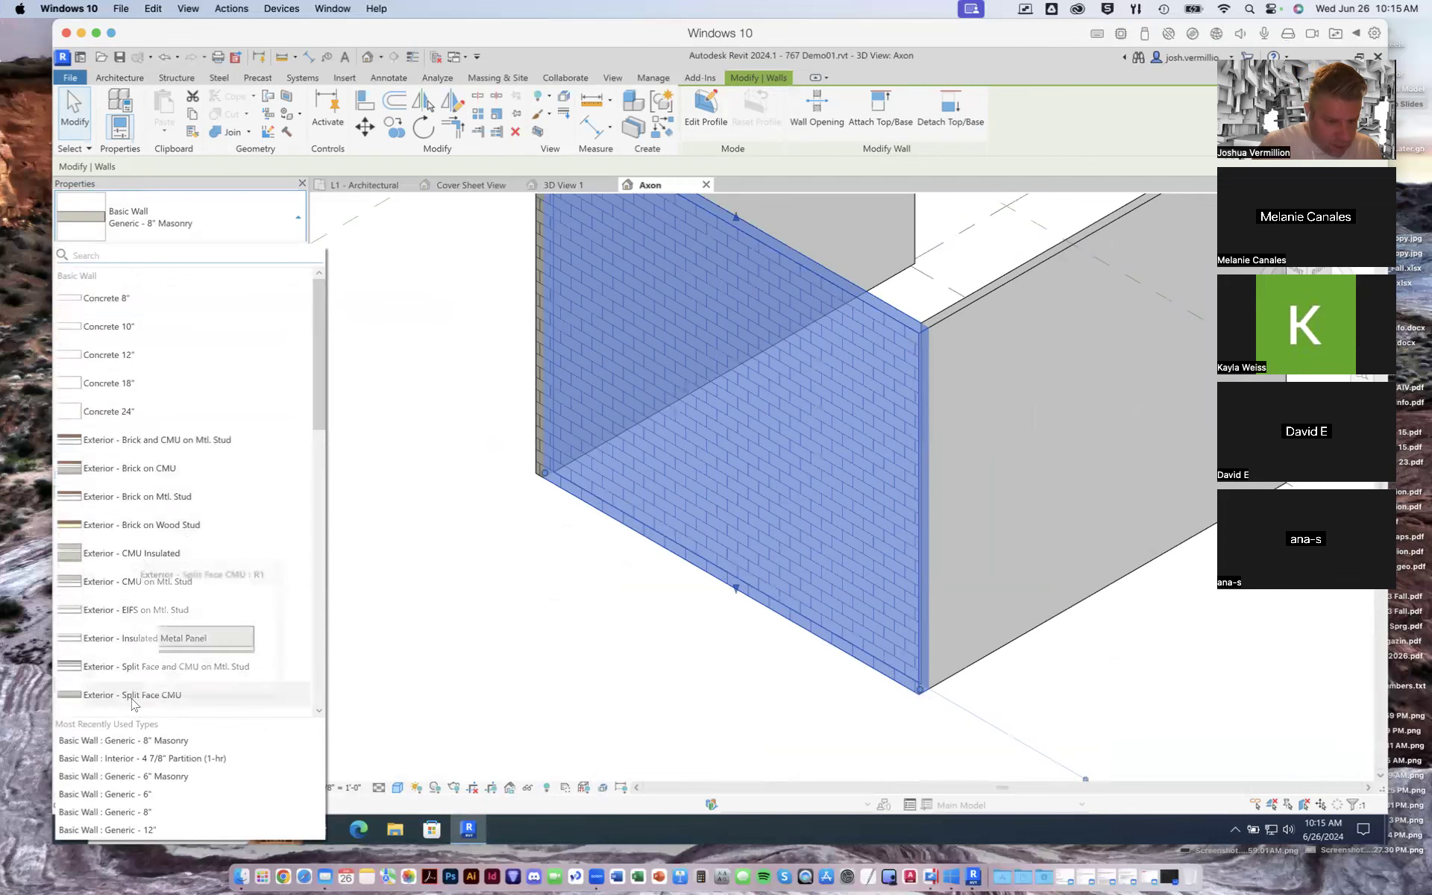
scroll(206, 642, down, 3)
scroll(206, 642, up, 5)
scroll(204, 646, down, 8)
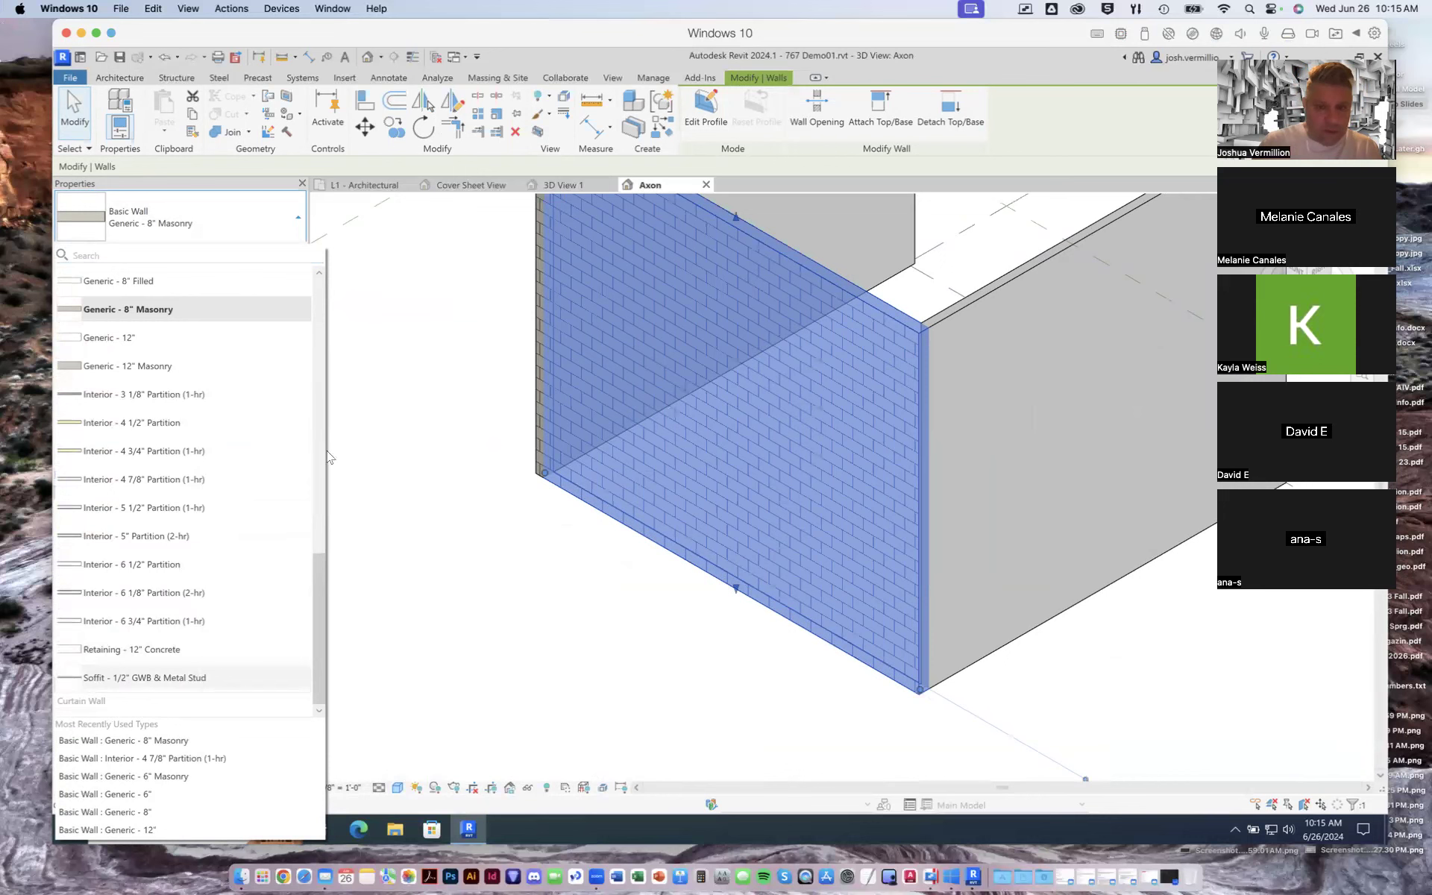
key(Escape)
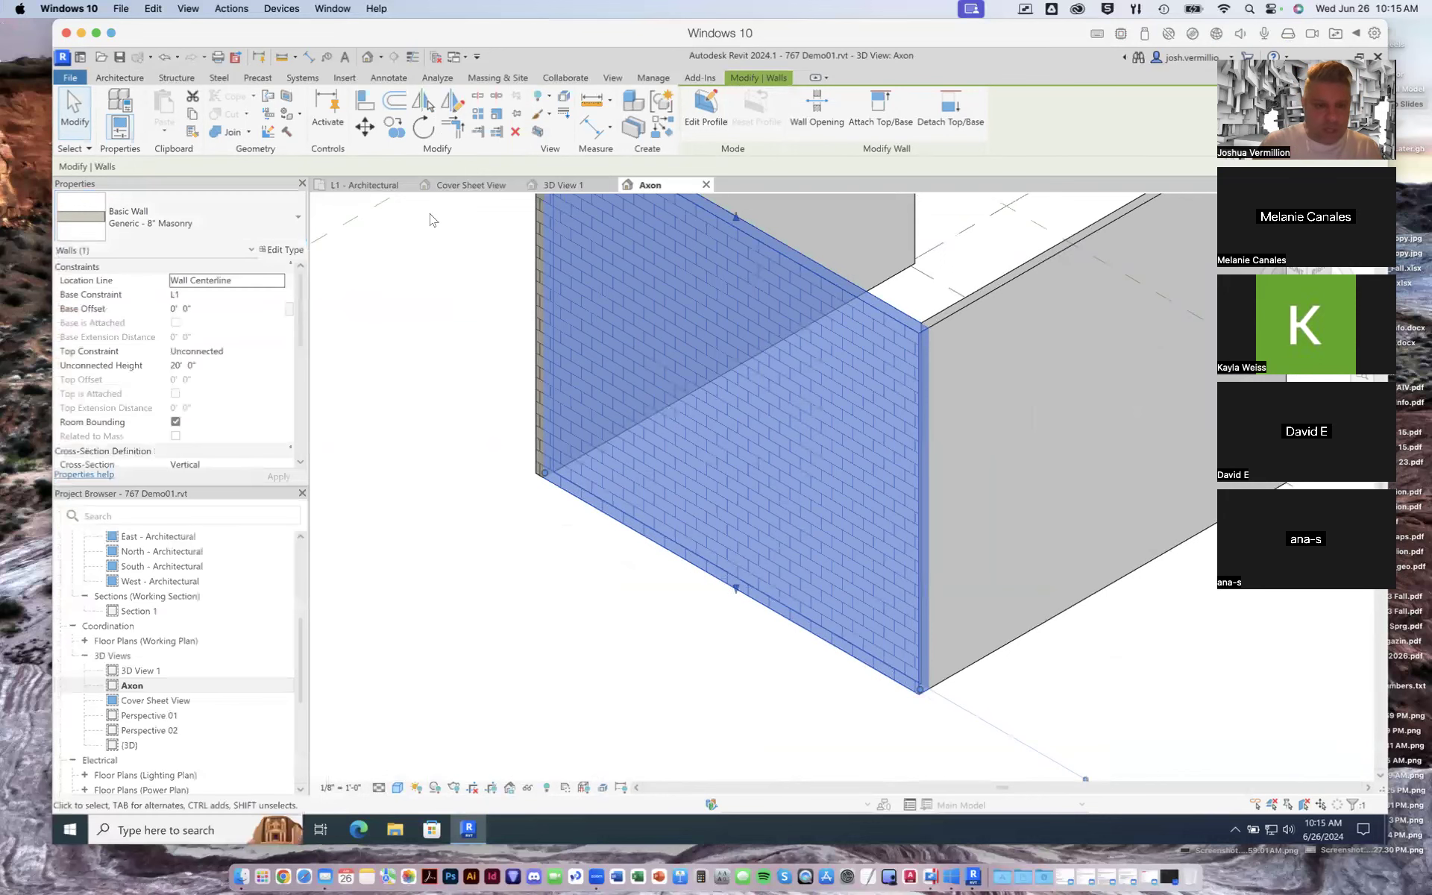
key(Escape)
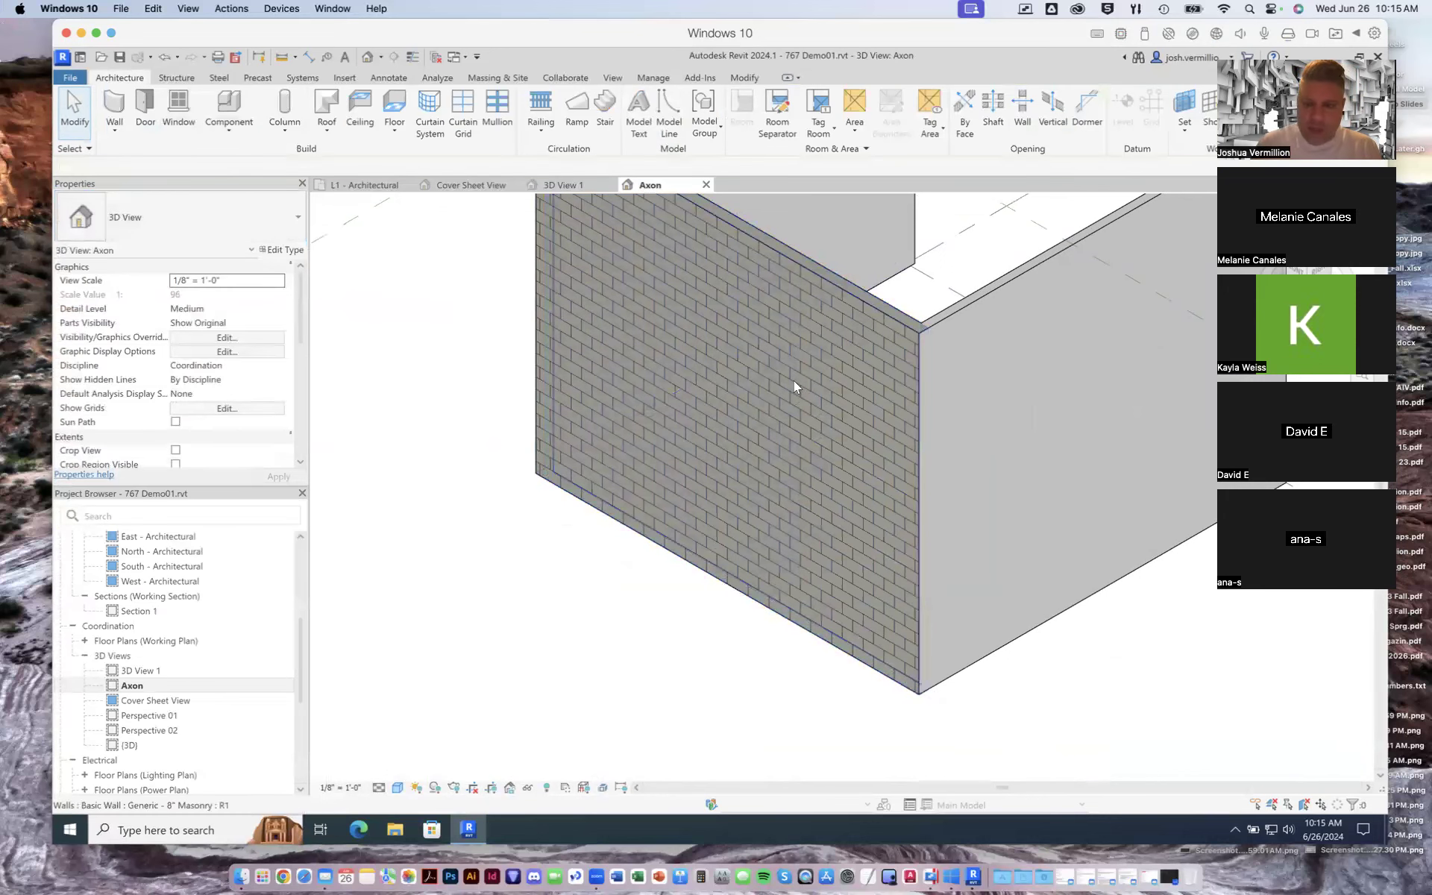
scroll(771, 422, down, 5)
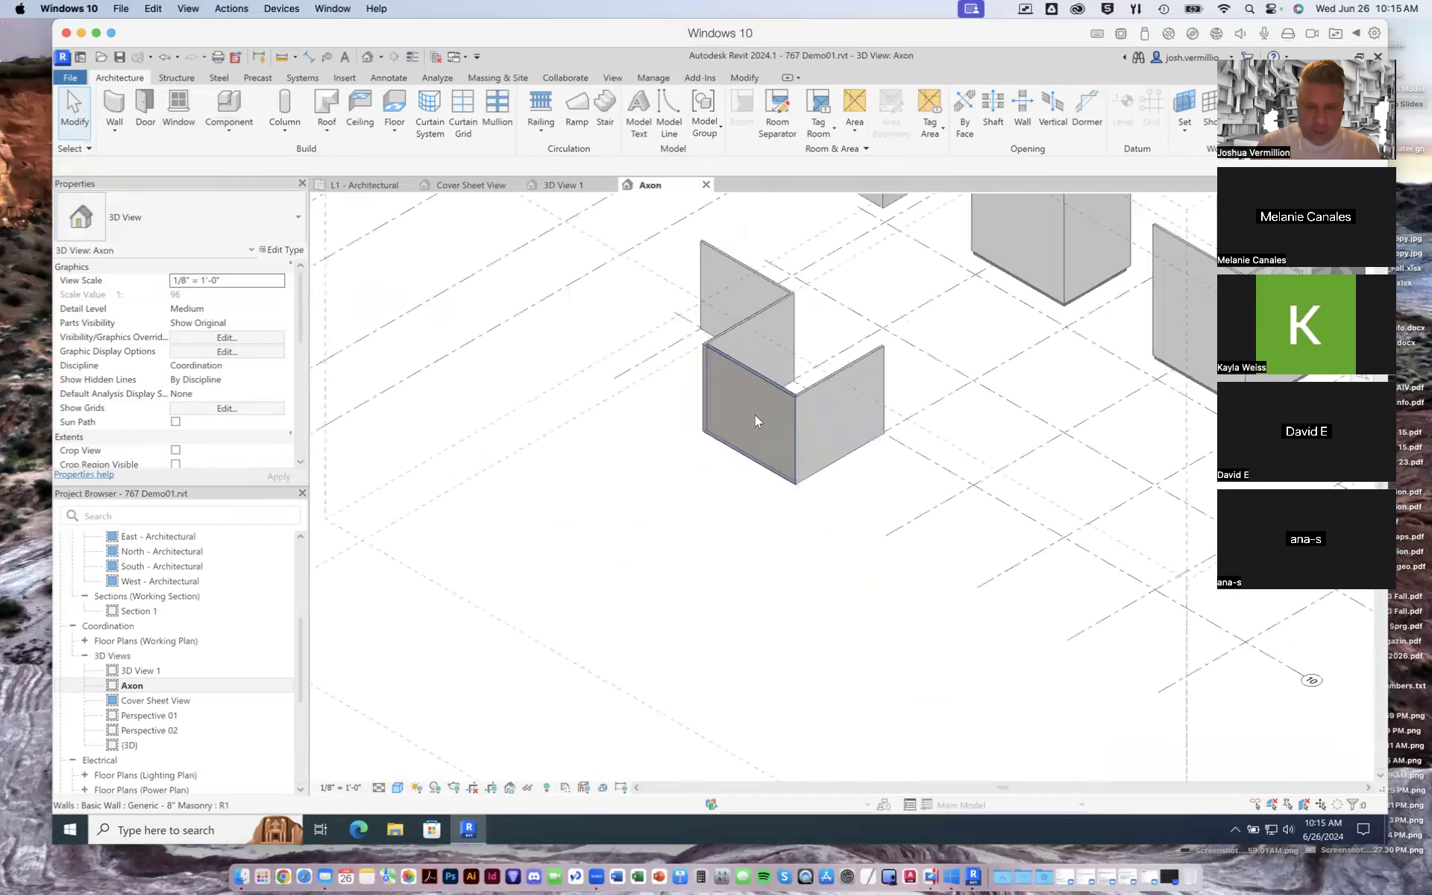
scroll(778, 394, up, 5)
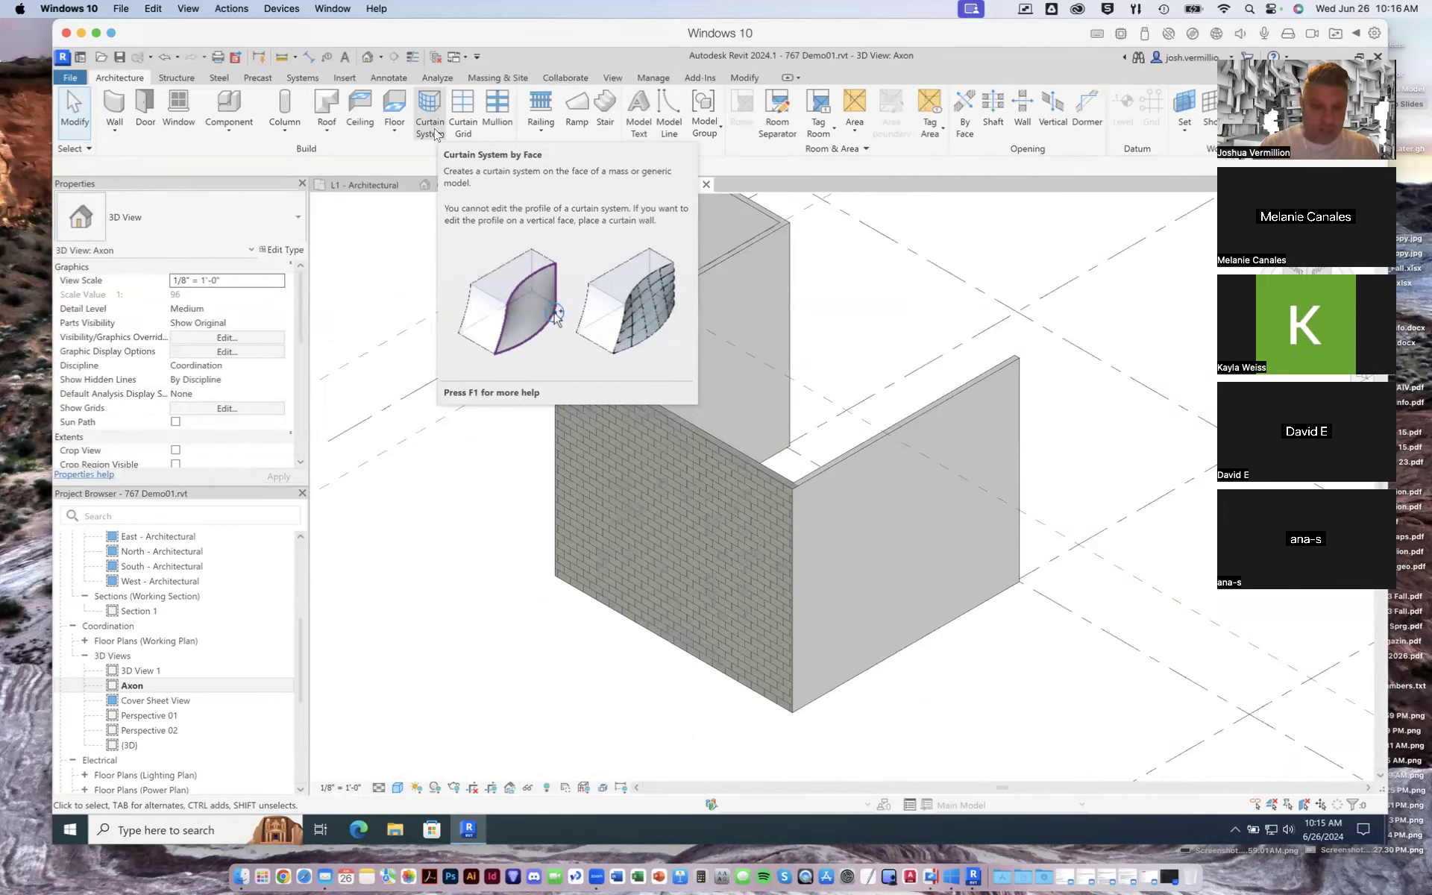
Search the architectural wall tool's types for "curta", clear the search and leave the tool without placing a wall
click(118, 130)
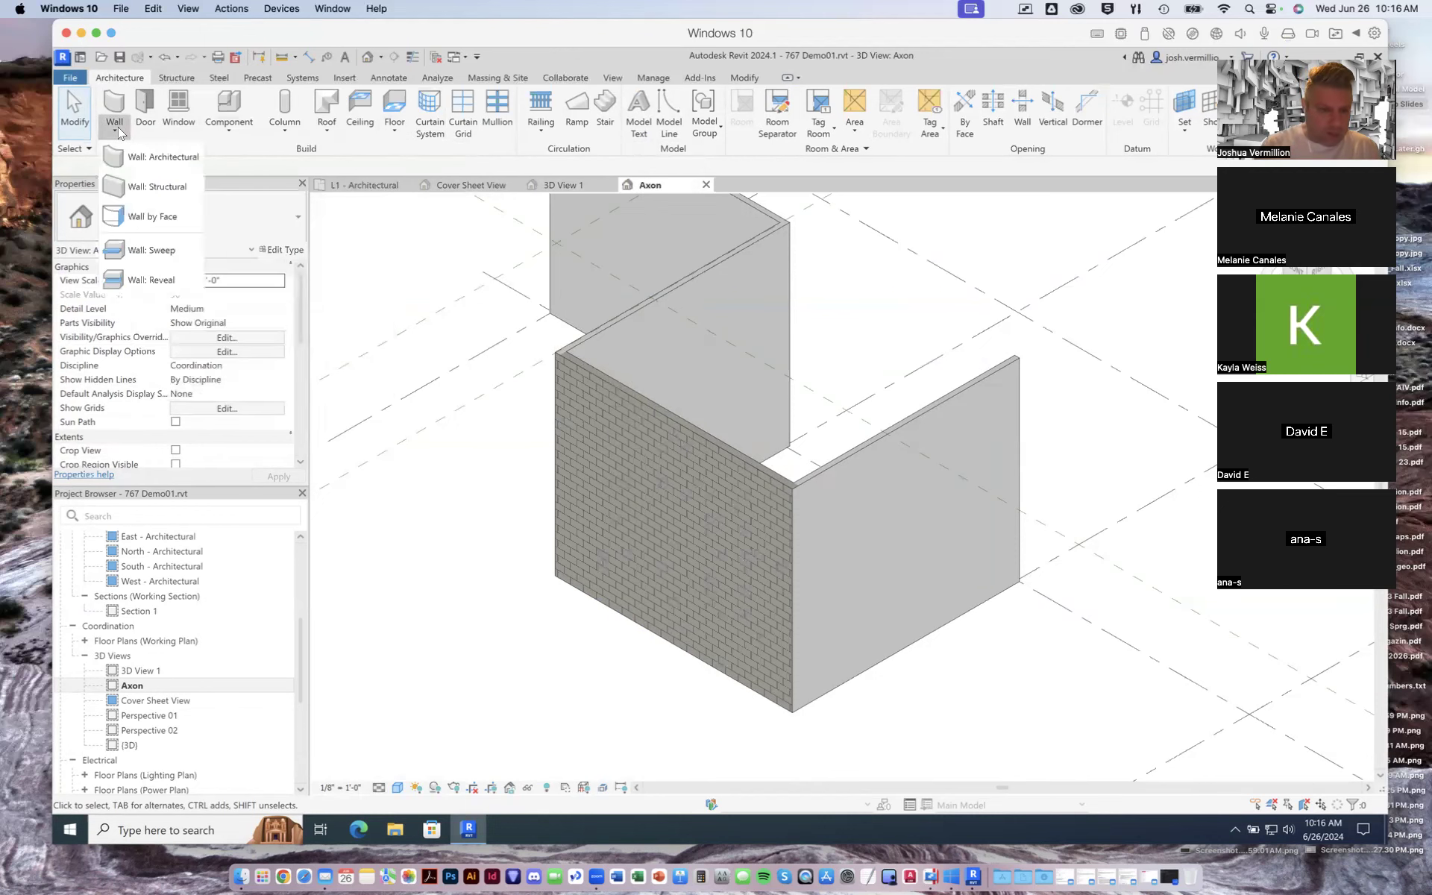
click(156, 157)
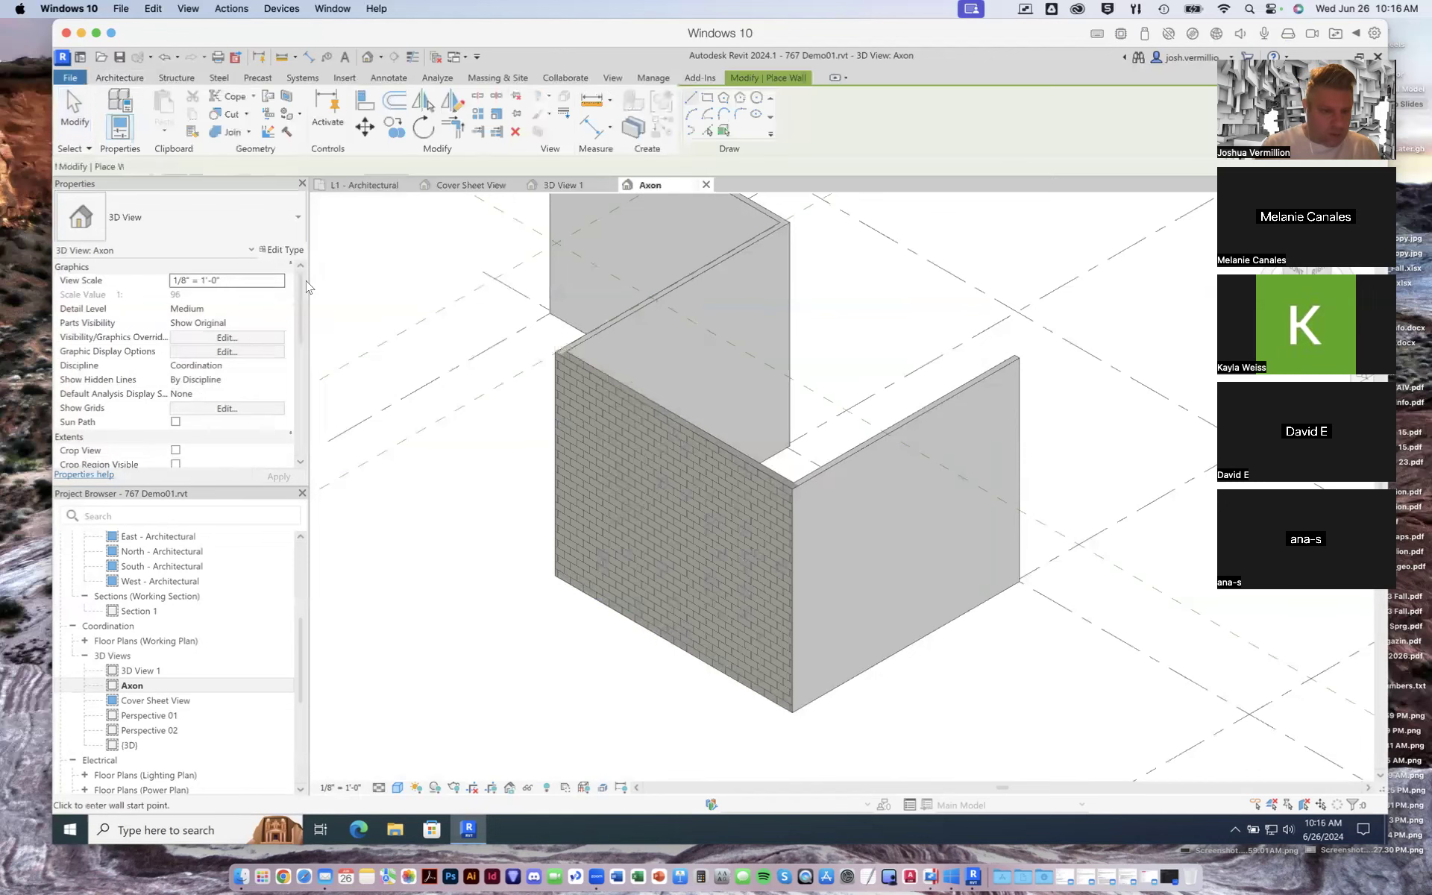
click(279, 215)
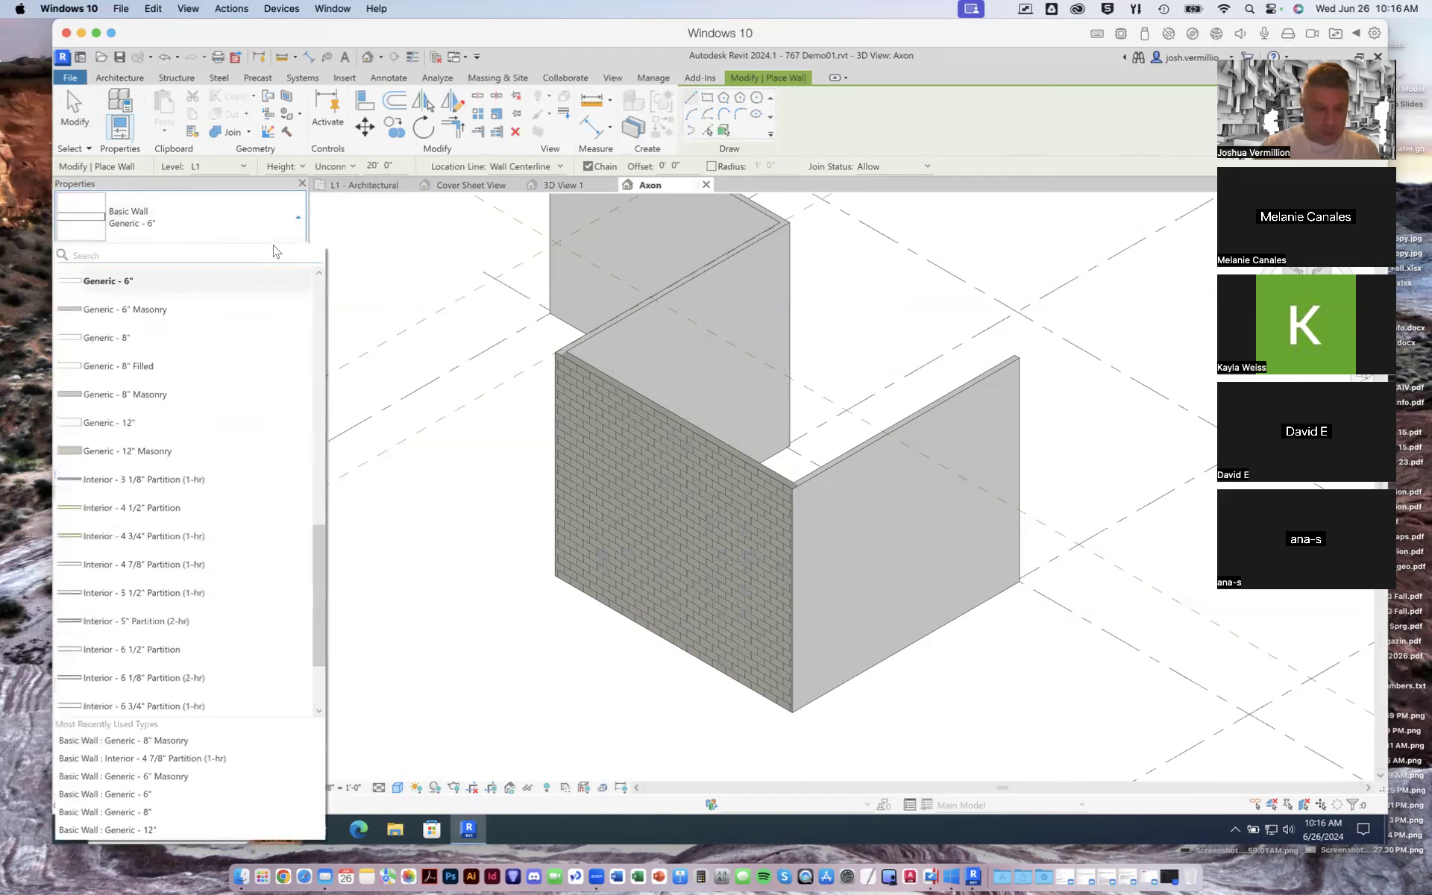
text(curta)
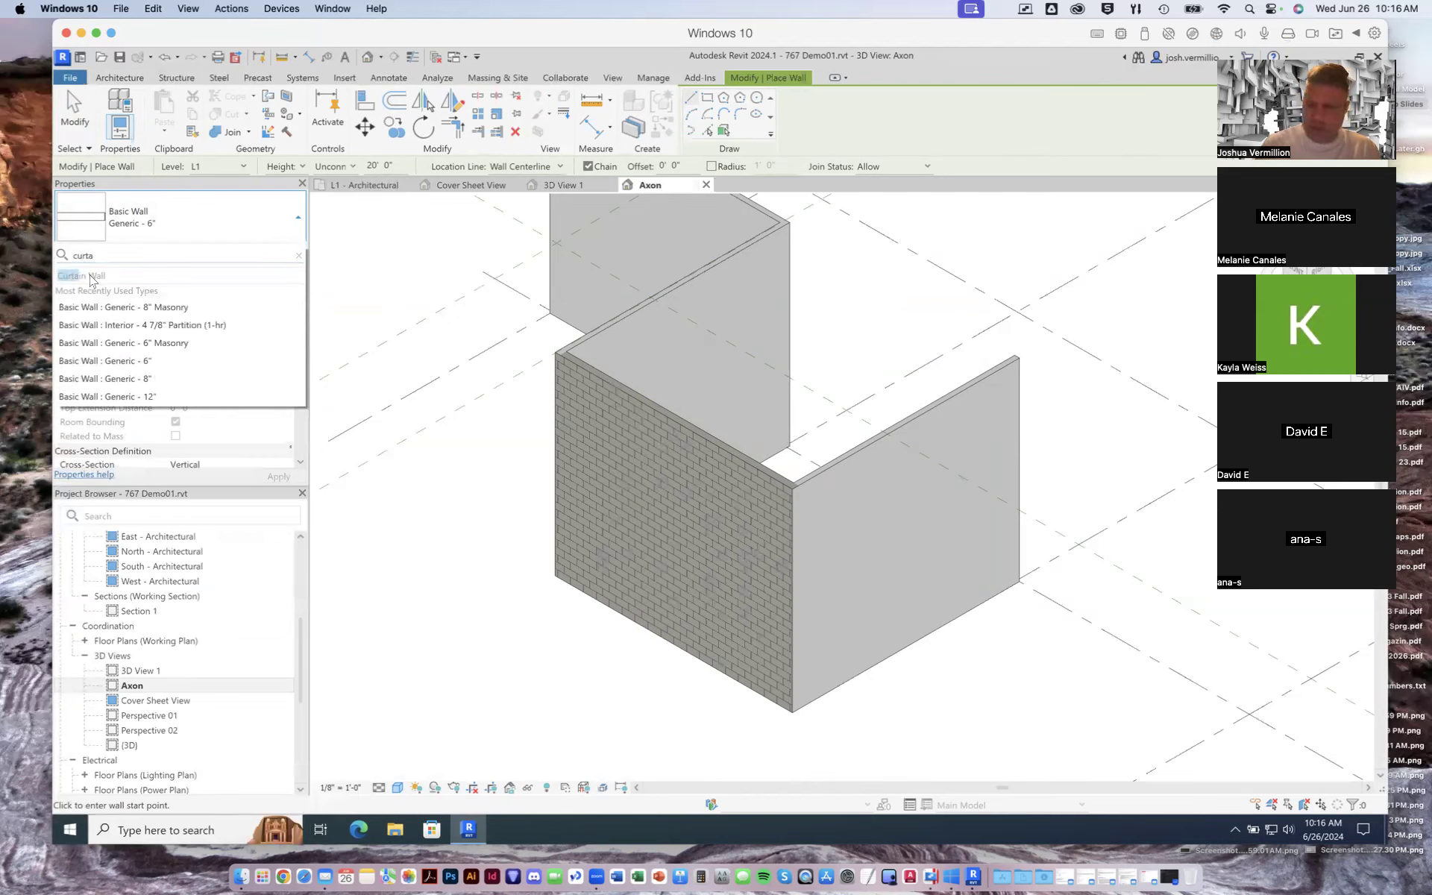
click(299, 255)
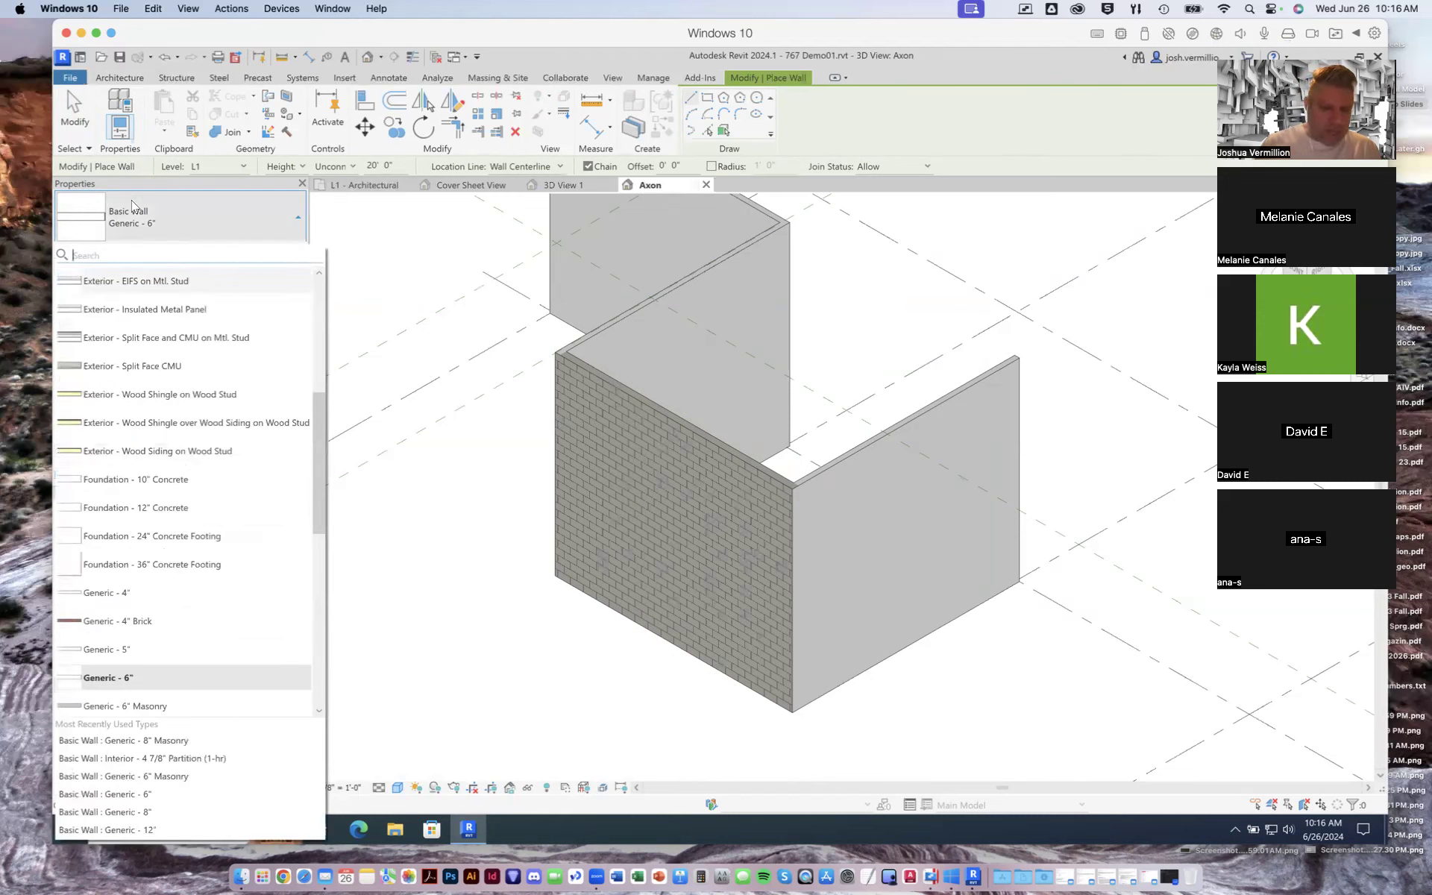
click(74, 112)
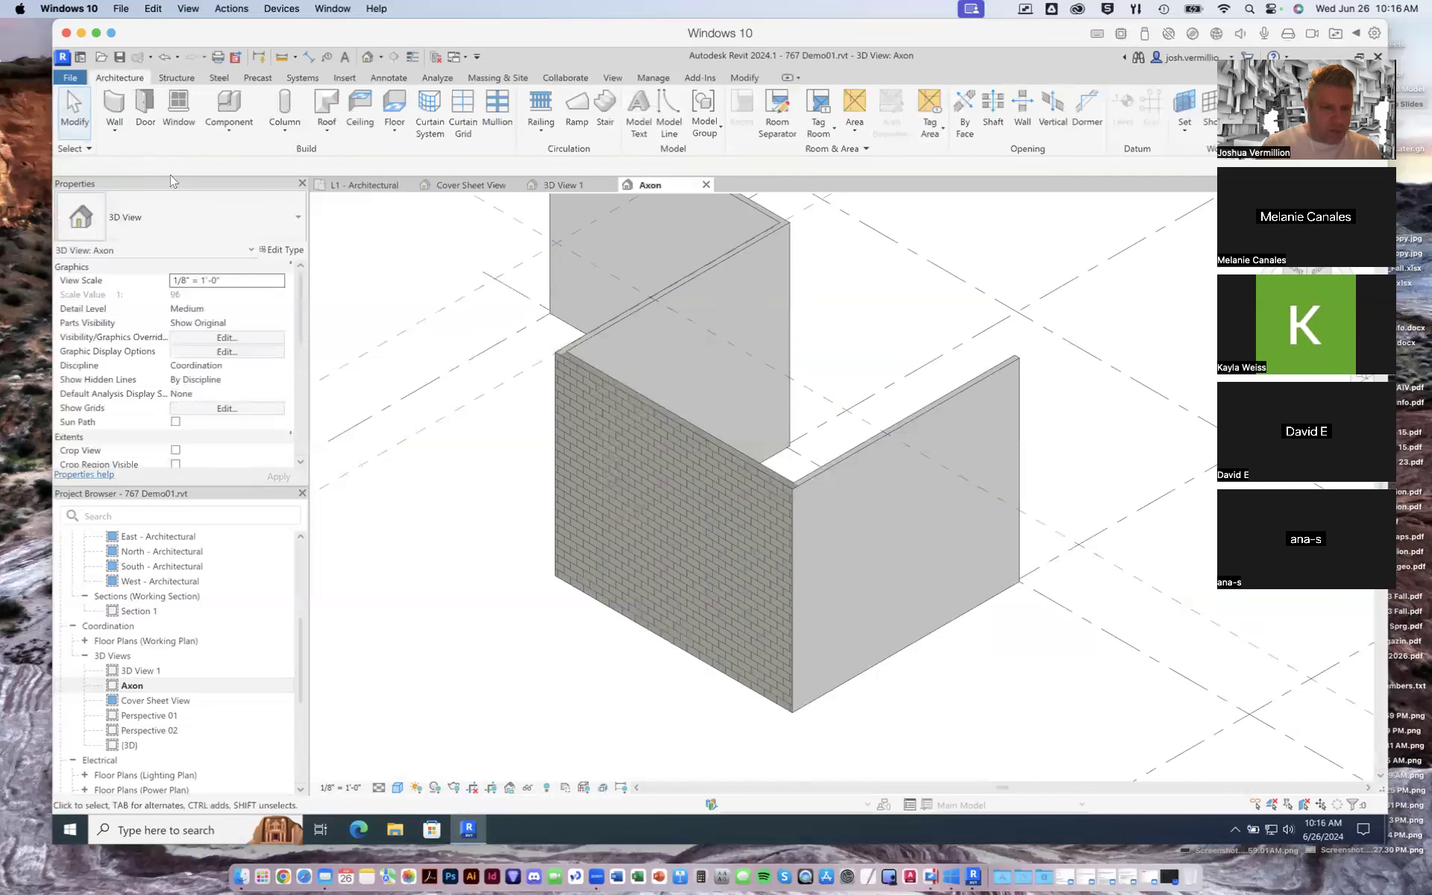
Look through the full type list of the architectural wall tool for curtain wall types and cancel the wall being started
click(114, 128)
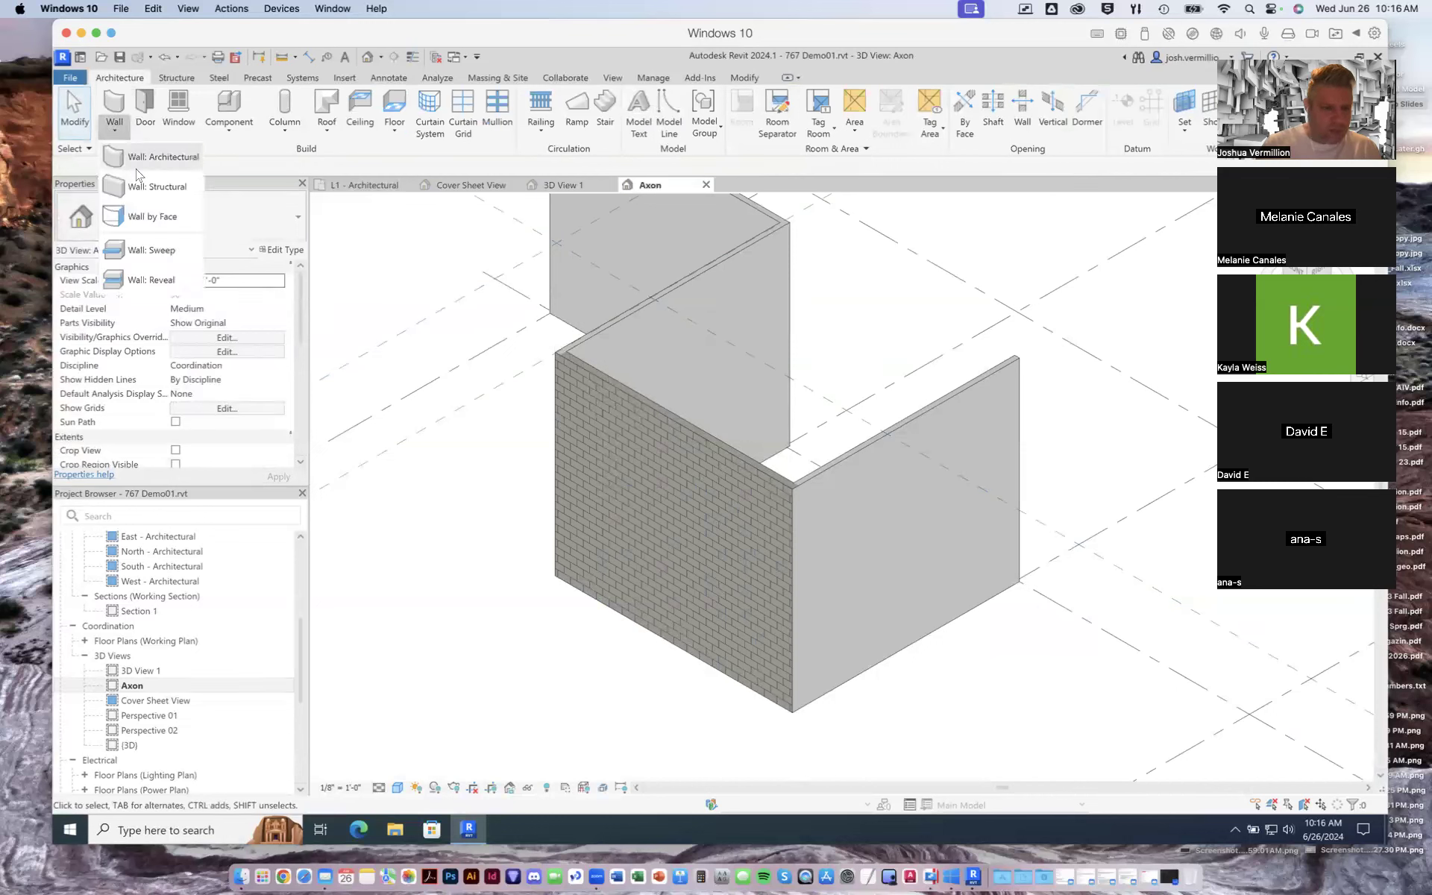
click(172, 158)
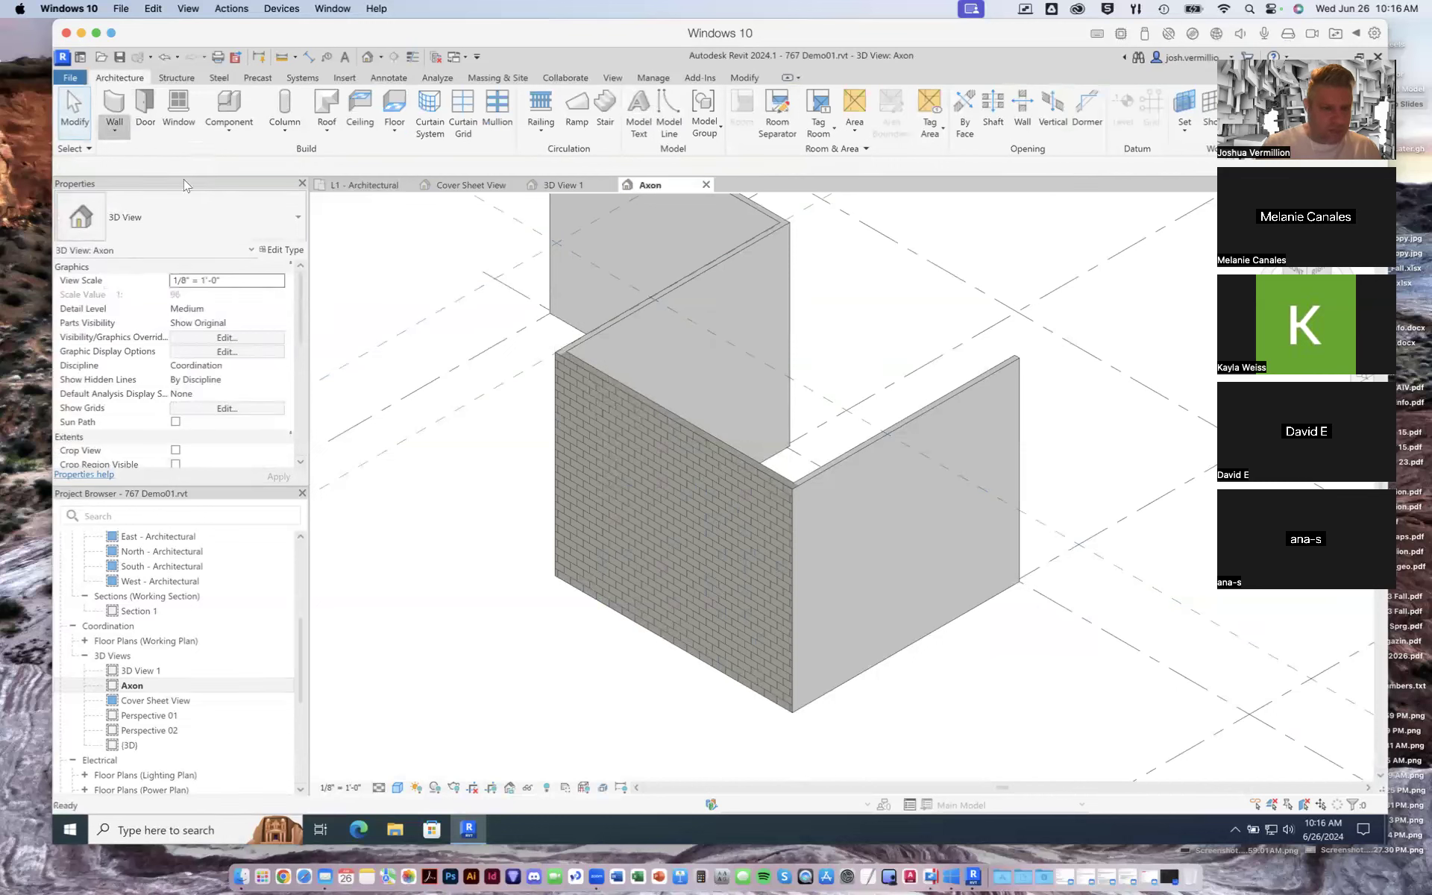
click(285, 222)
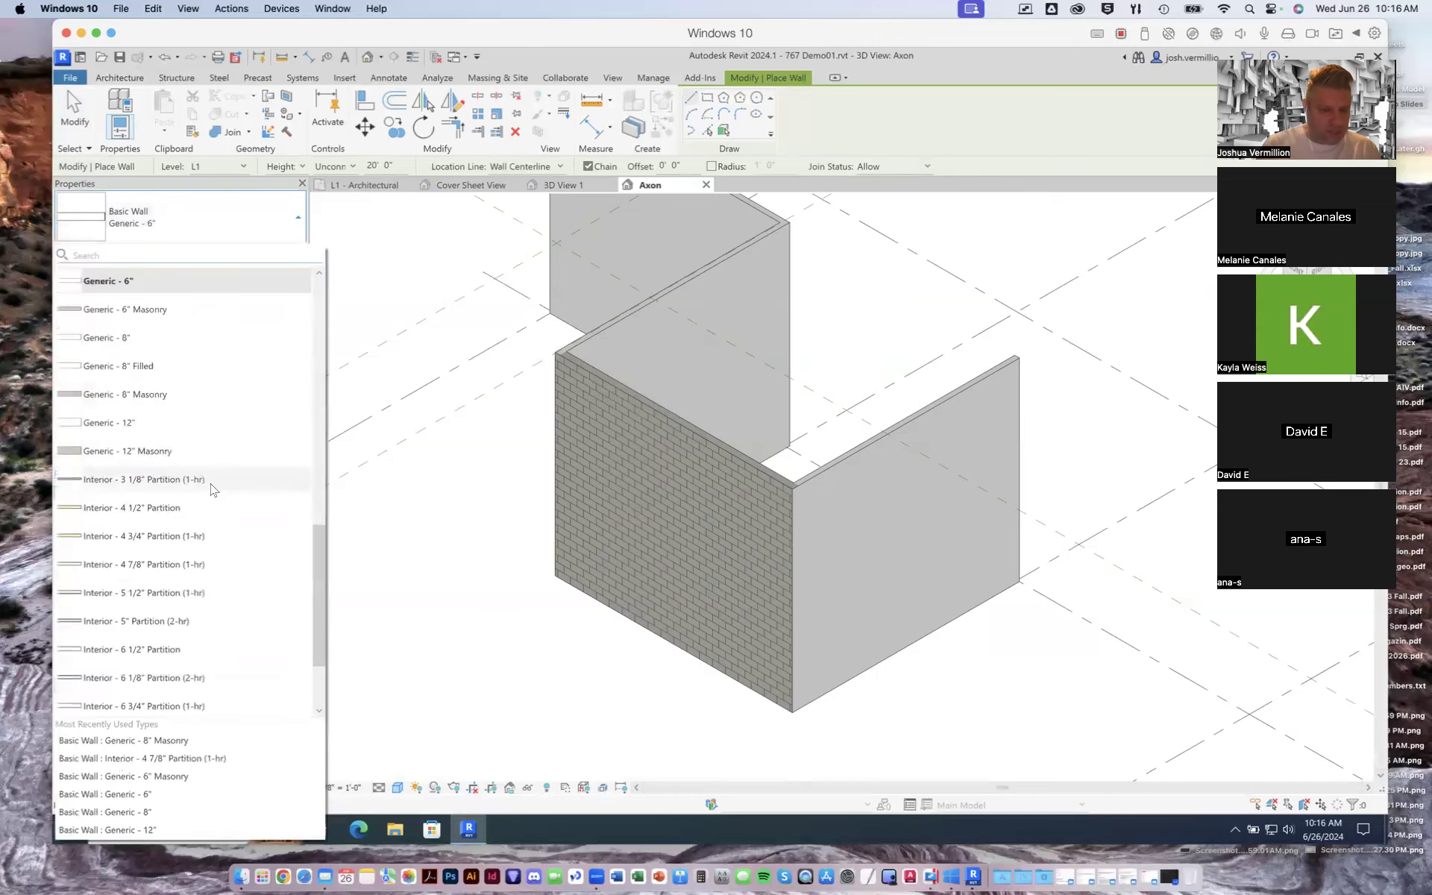
scroll(212, 493, down, 2)
scroll(220, 545, up, 6)
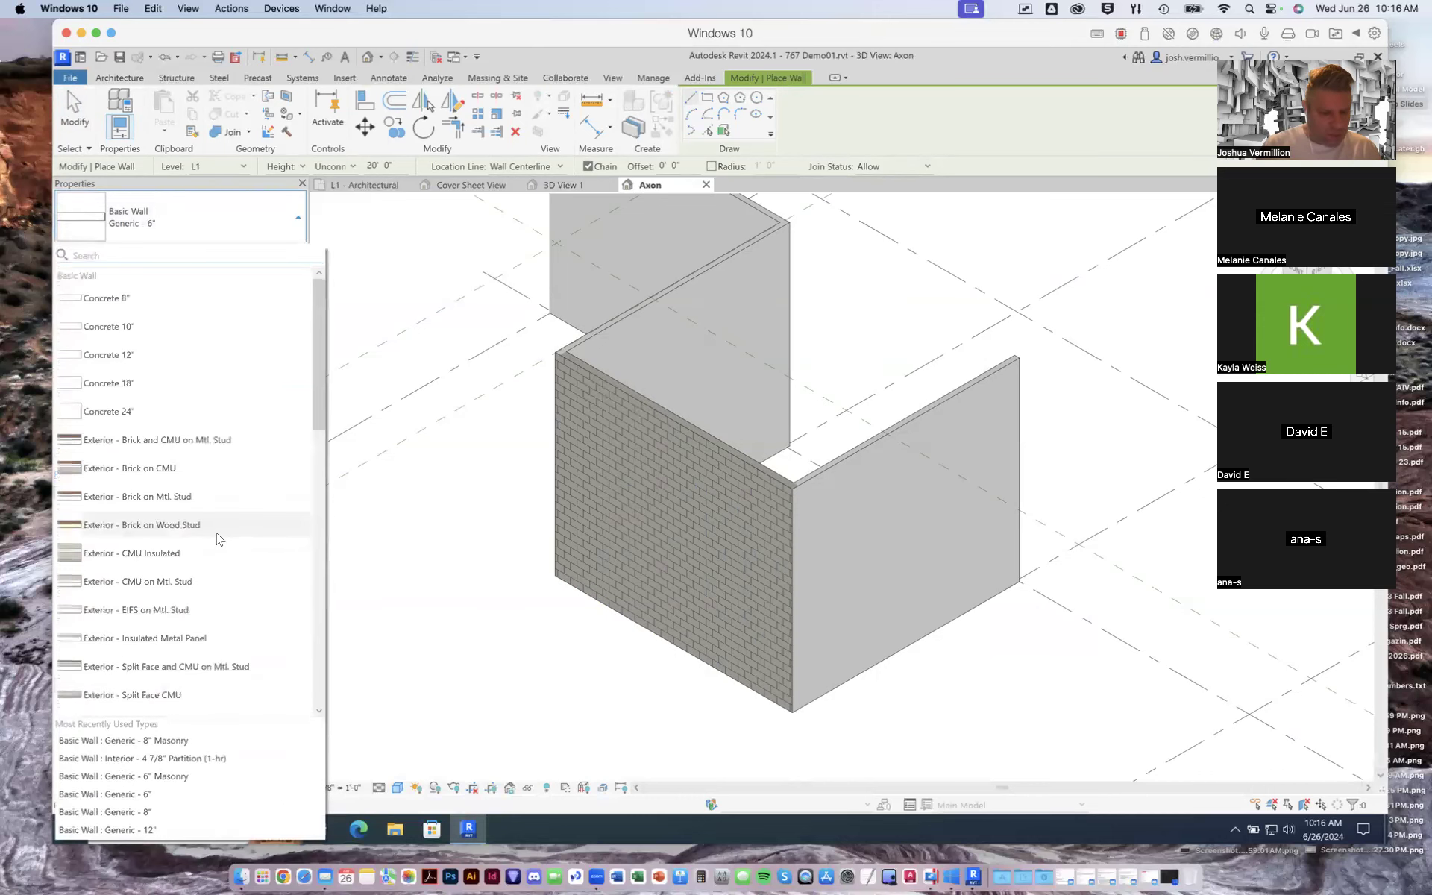
scroll(217, 538, down, 6)
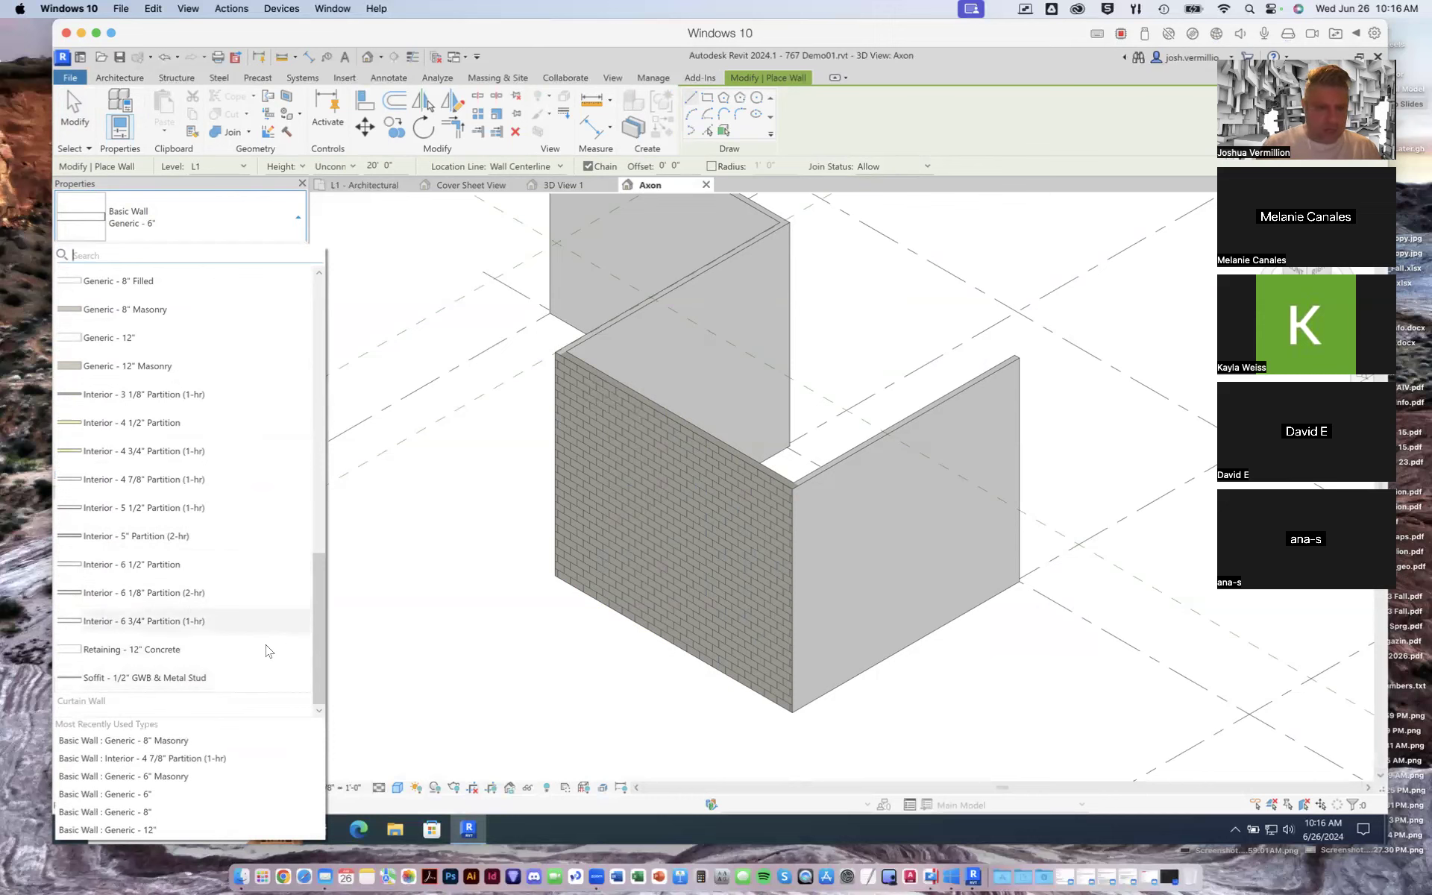
click(408, 307)
click(402, 302)
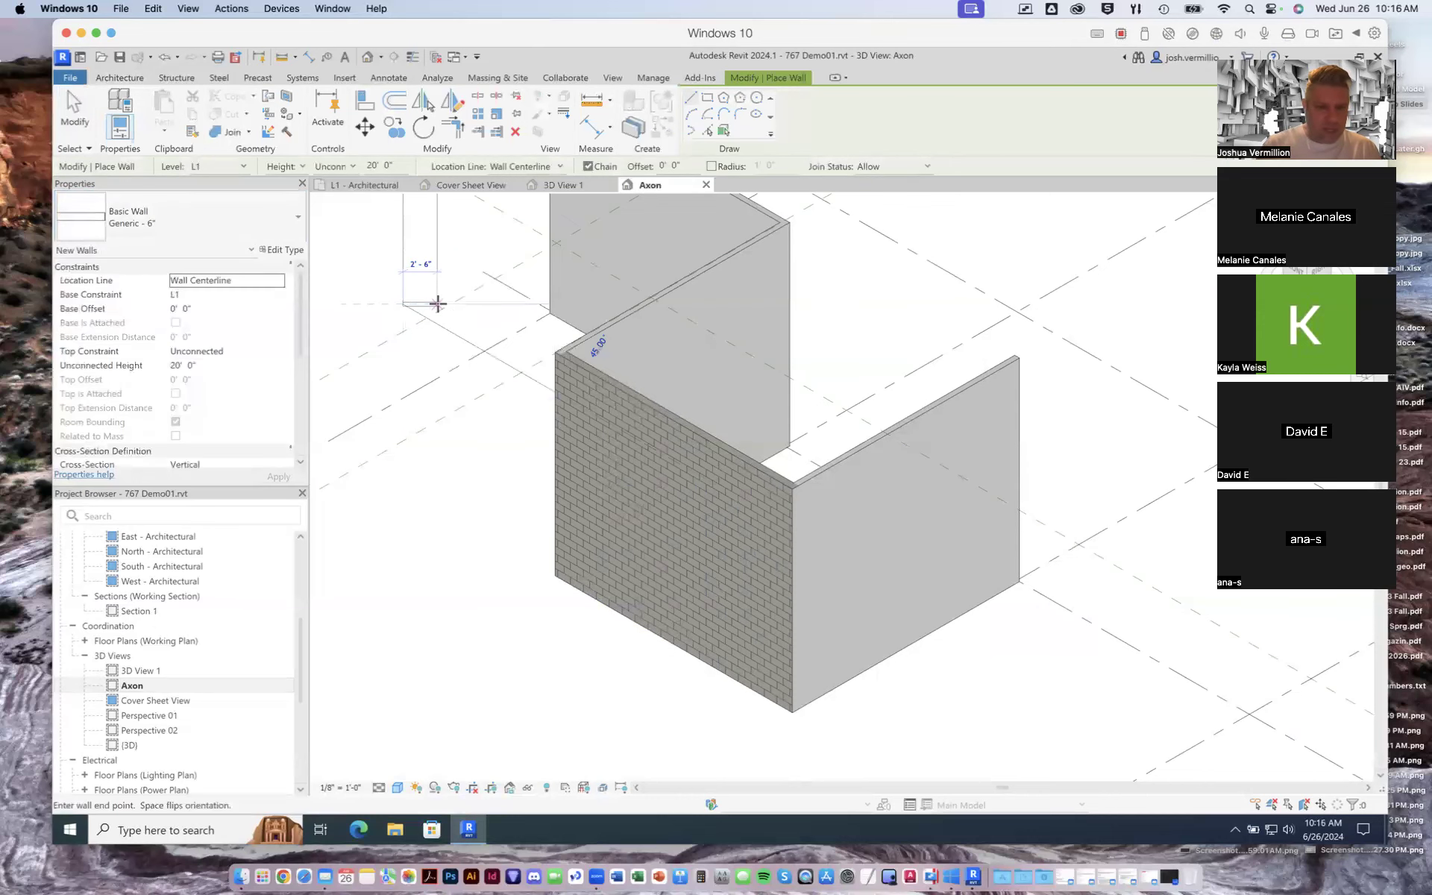
key(Escape)
key(Escape)
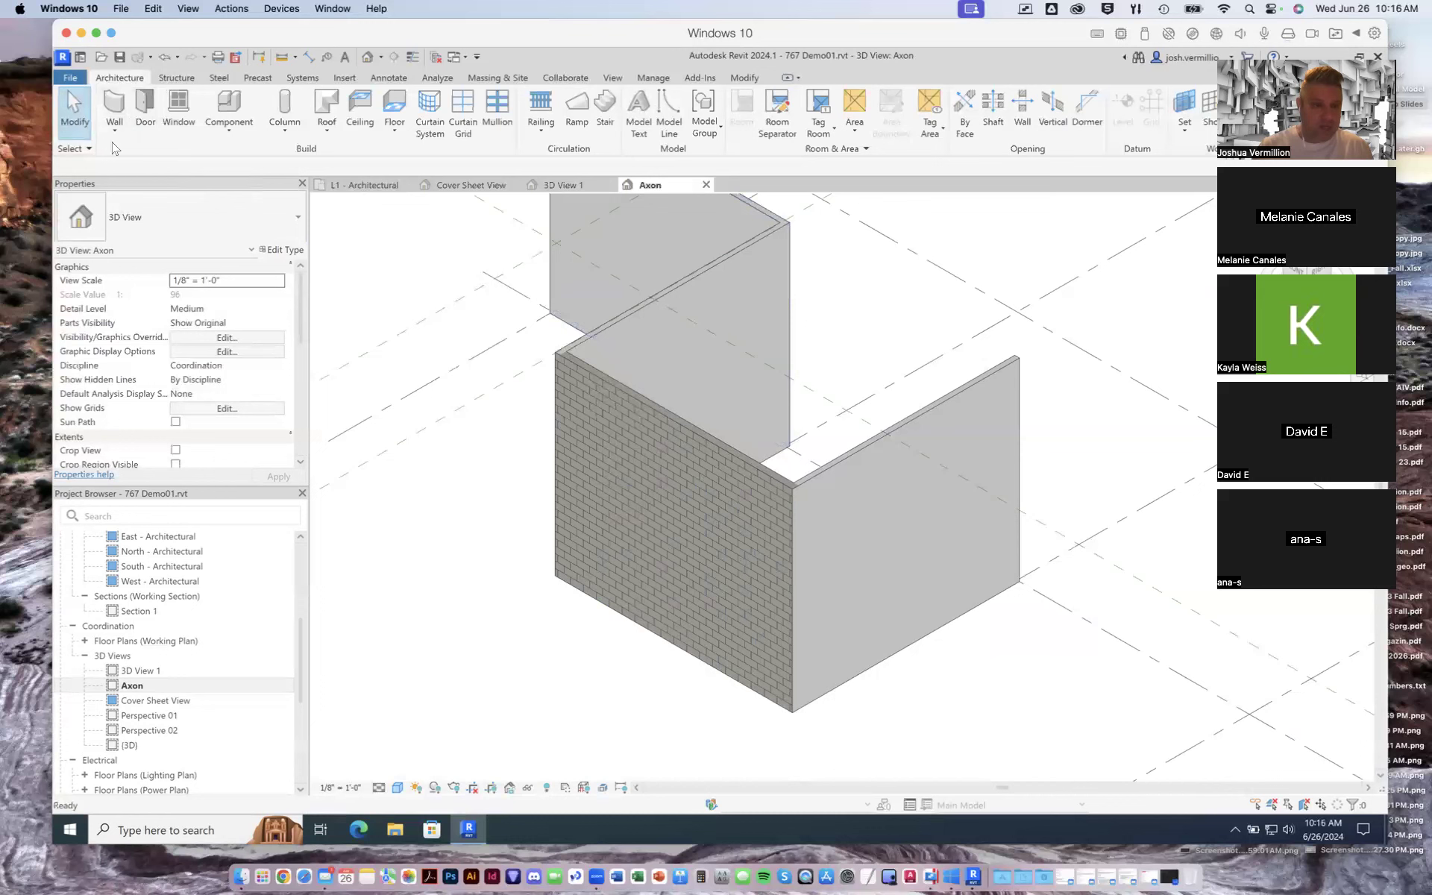
Check the type list of the Generic - 6" wall adjoining the masonry wall for curtain wall types, and clear the selection
click(627, 320)
key(Escape)
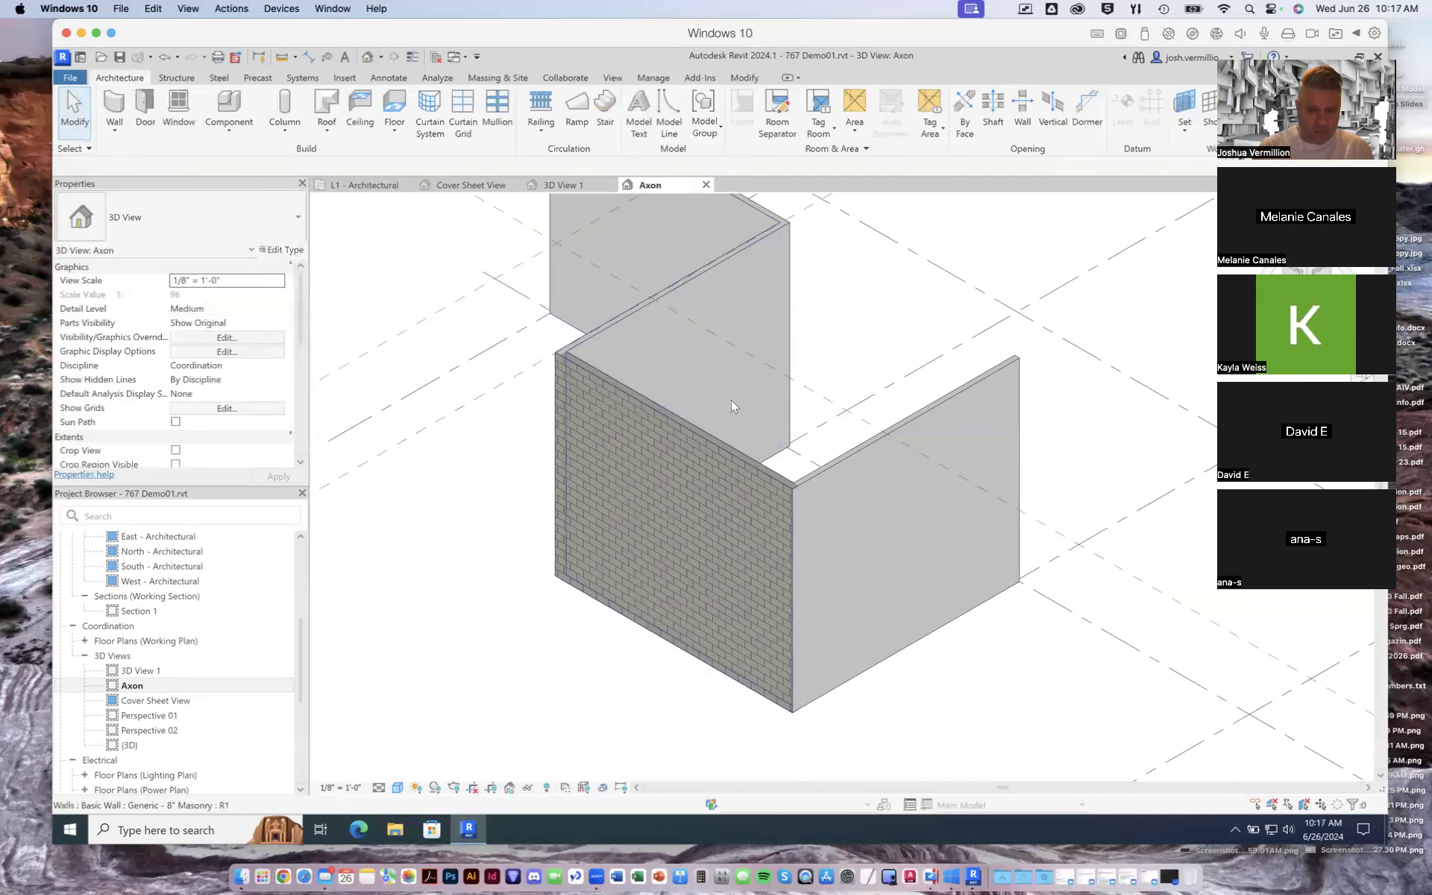
click(767, 458)
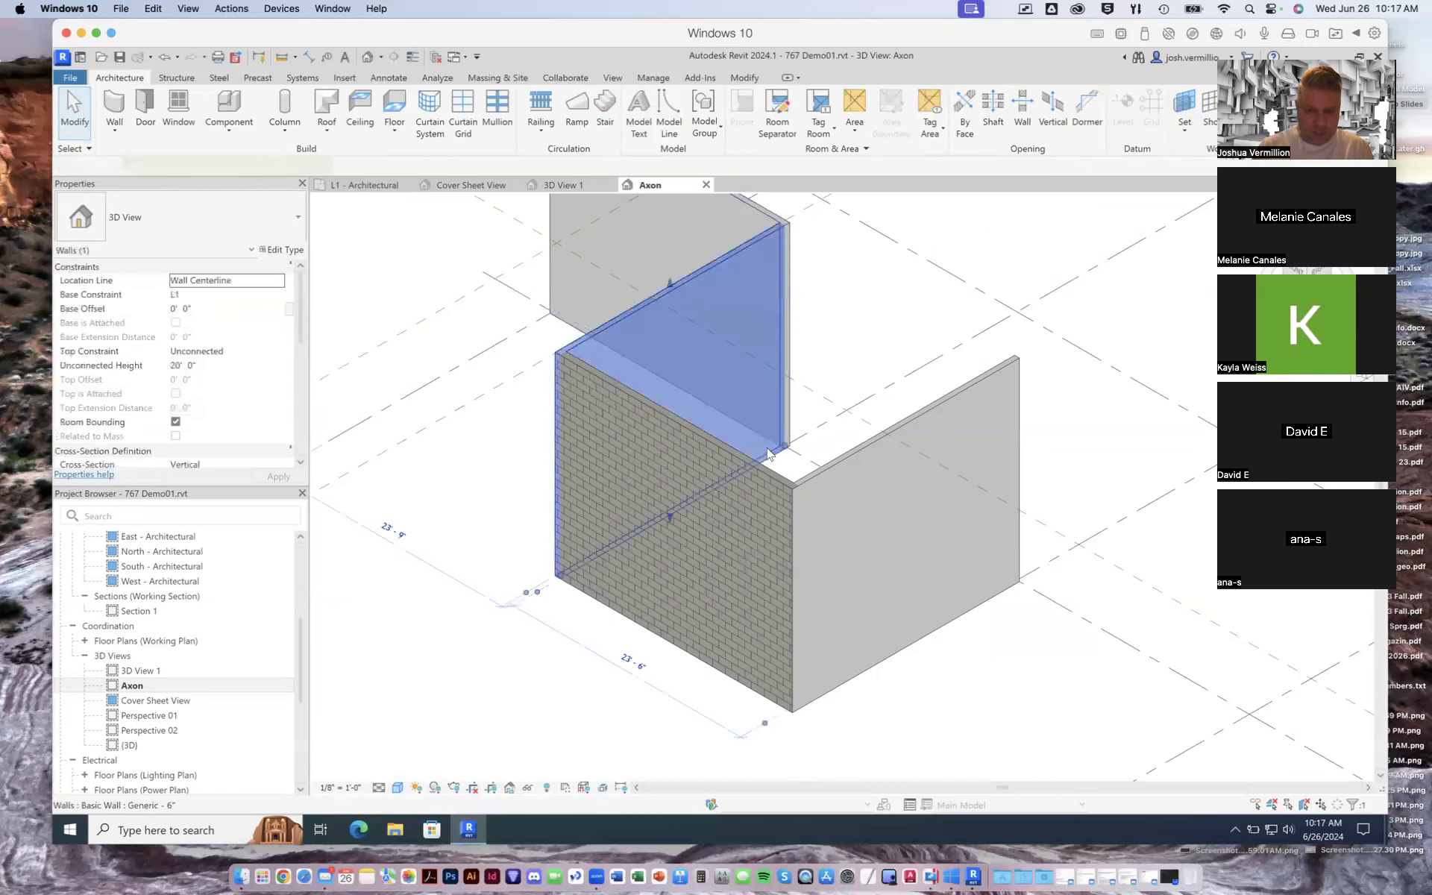
click(286, 210)
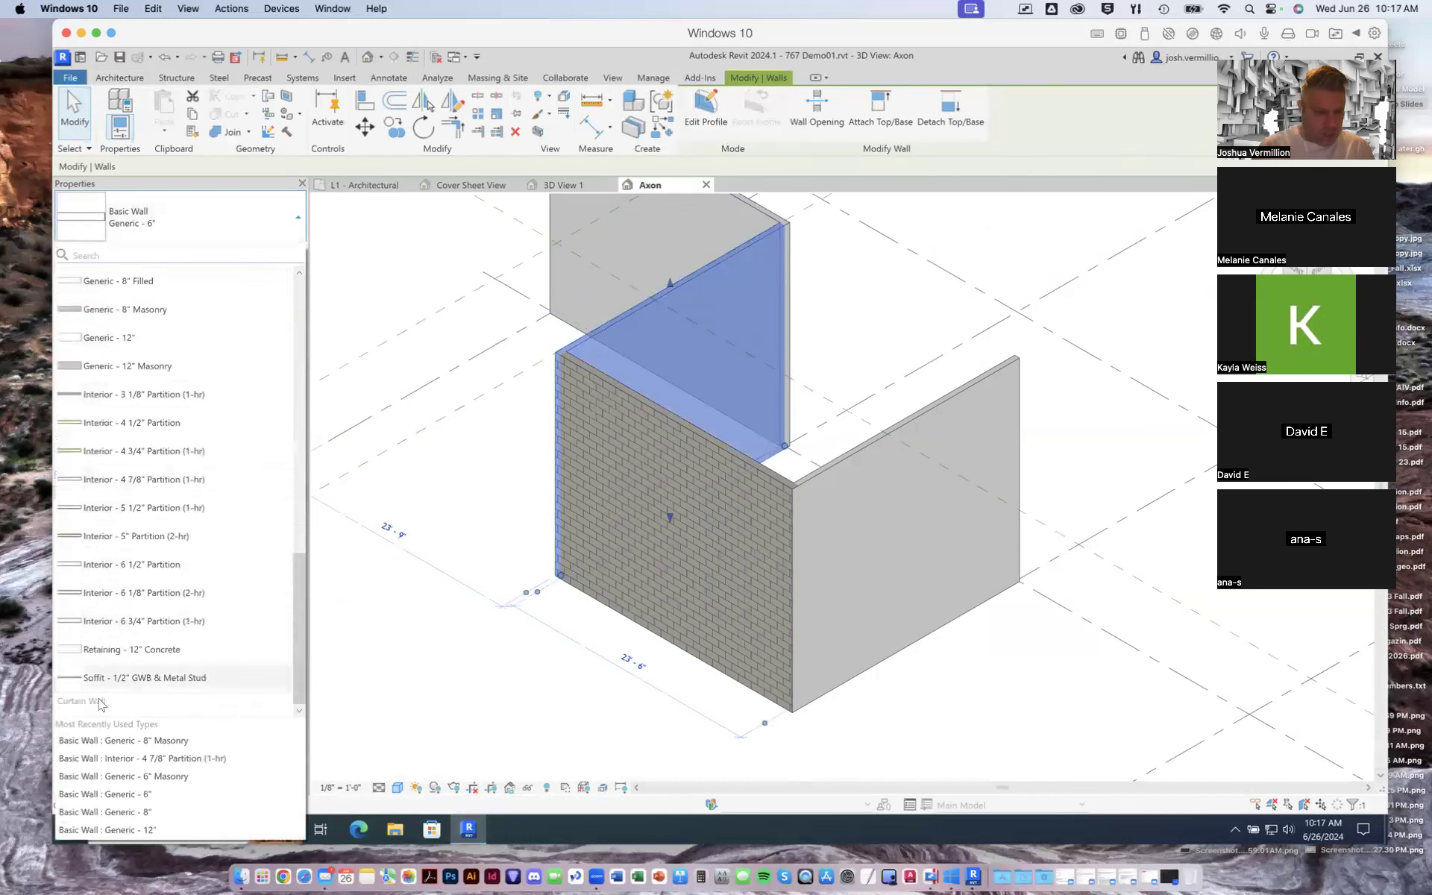
scroll(246, 567, up, 2)
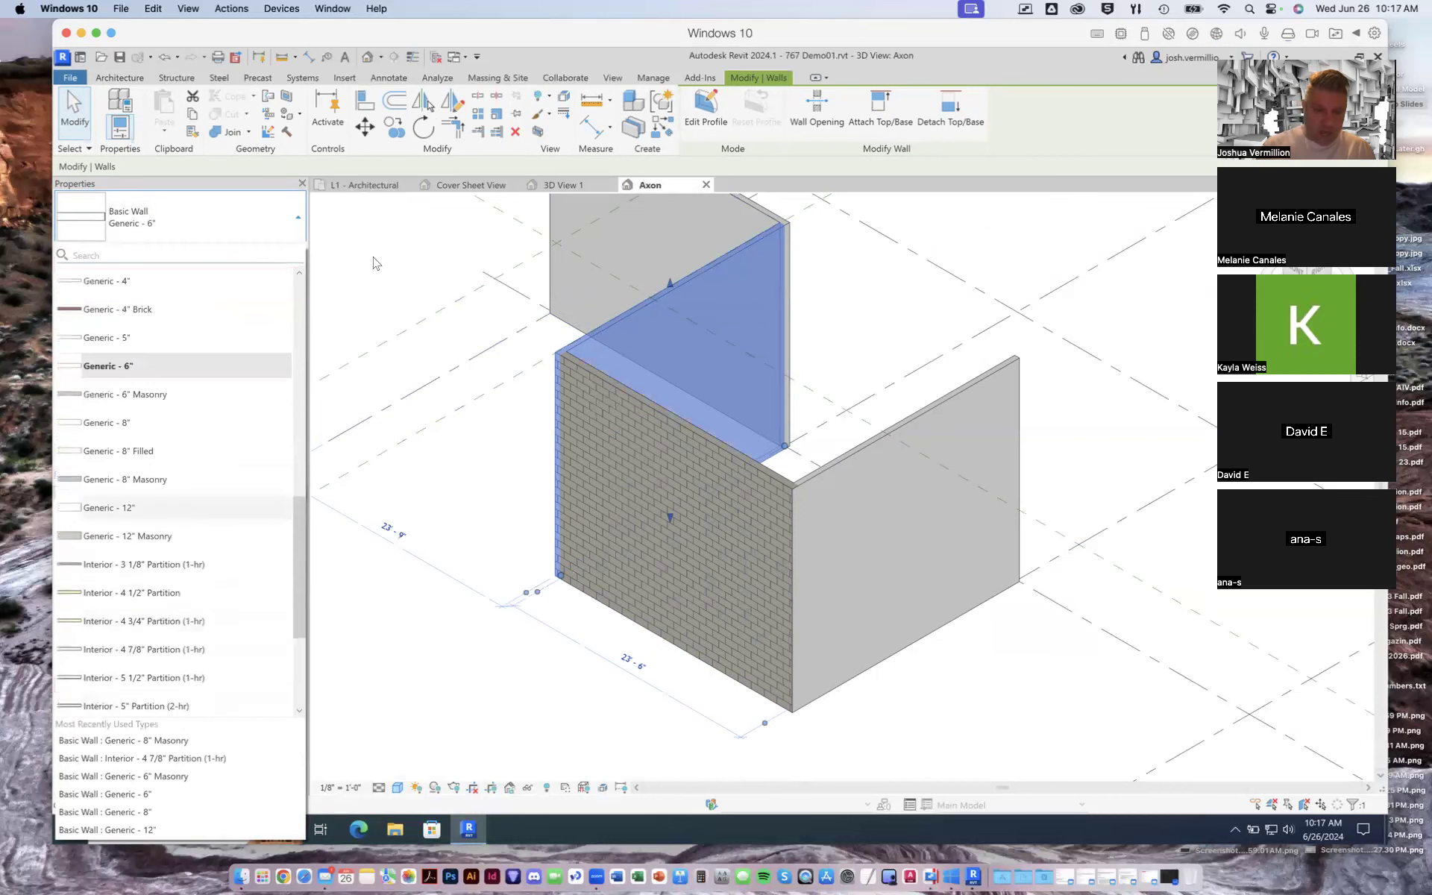
click(372, 262)
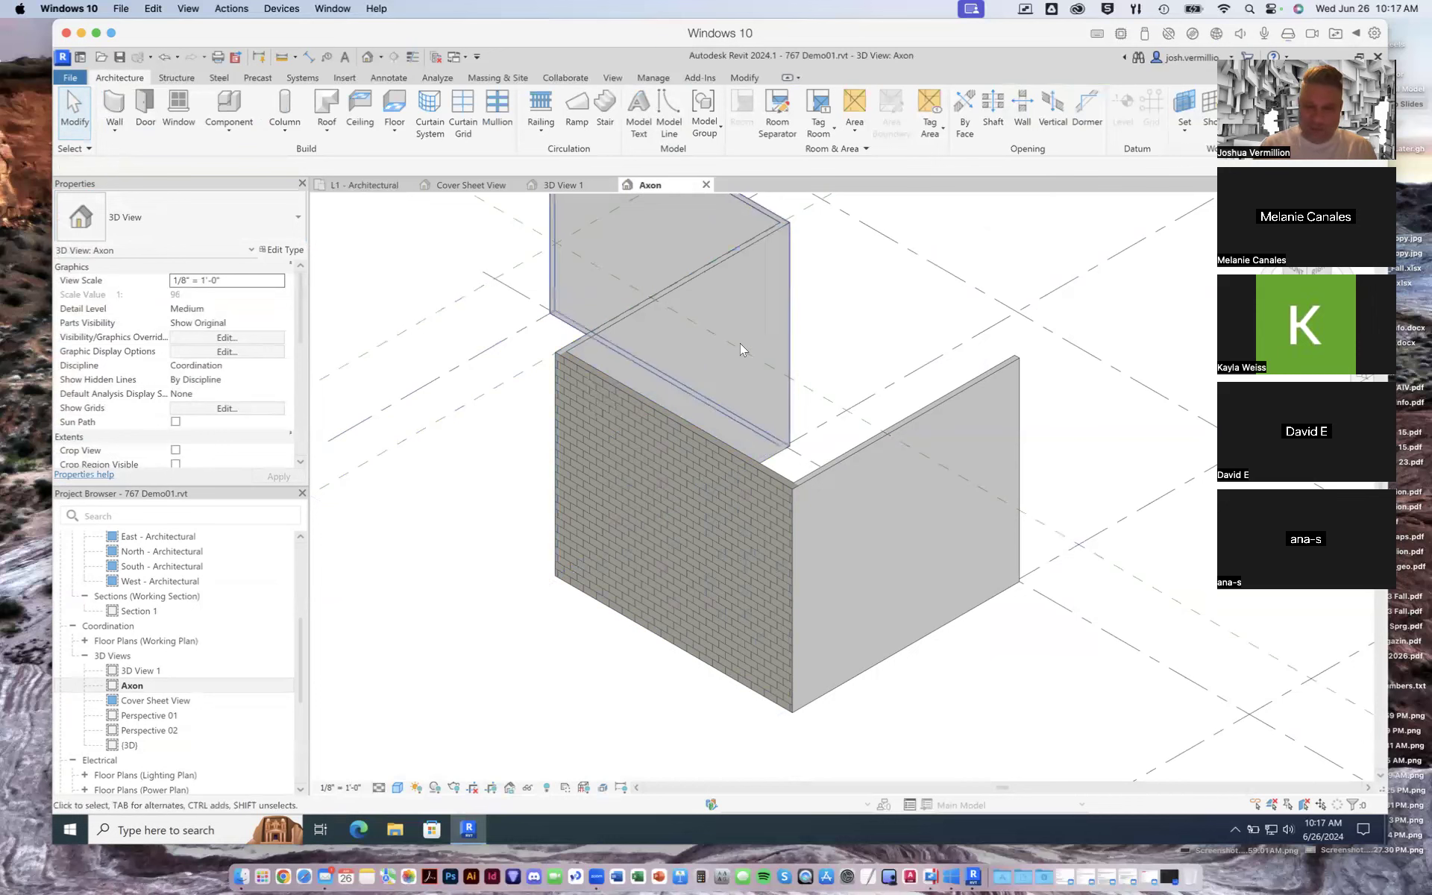
click(712, 449)
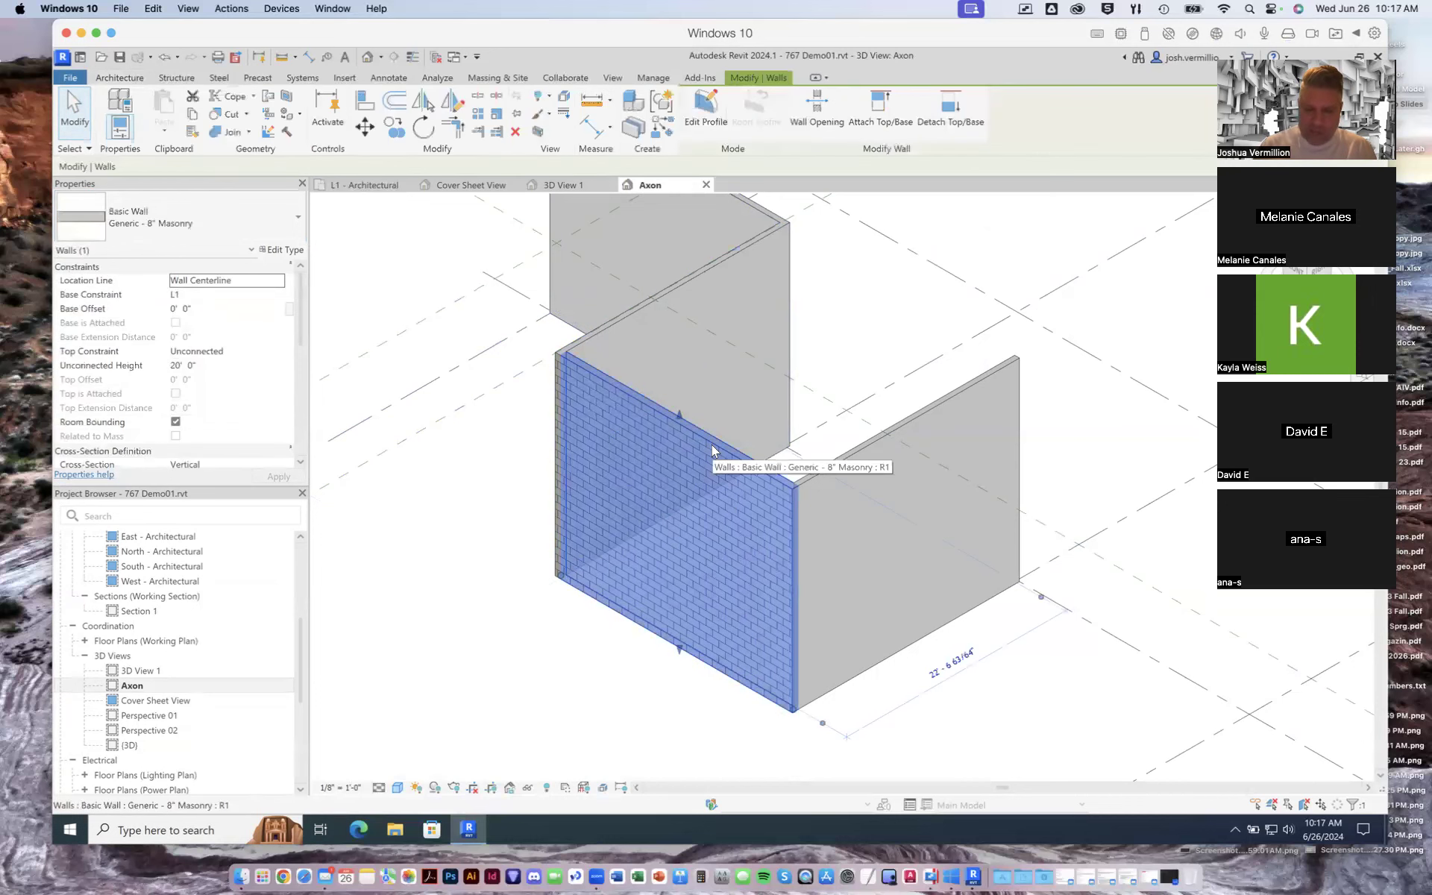
click(437, 350)
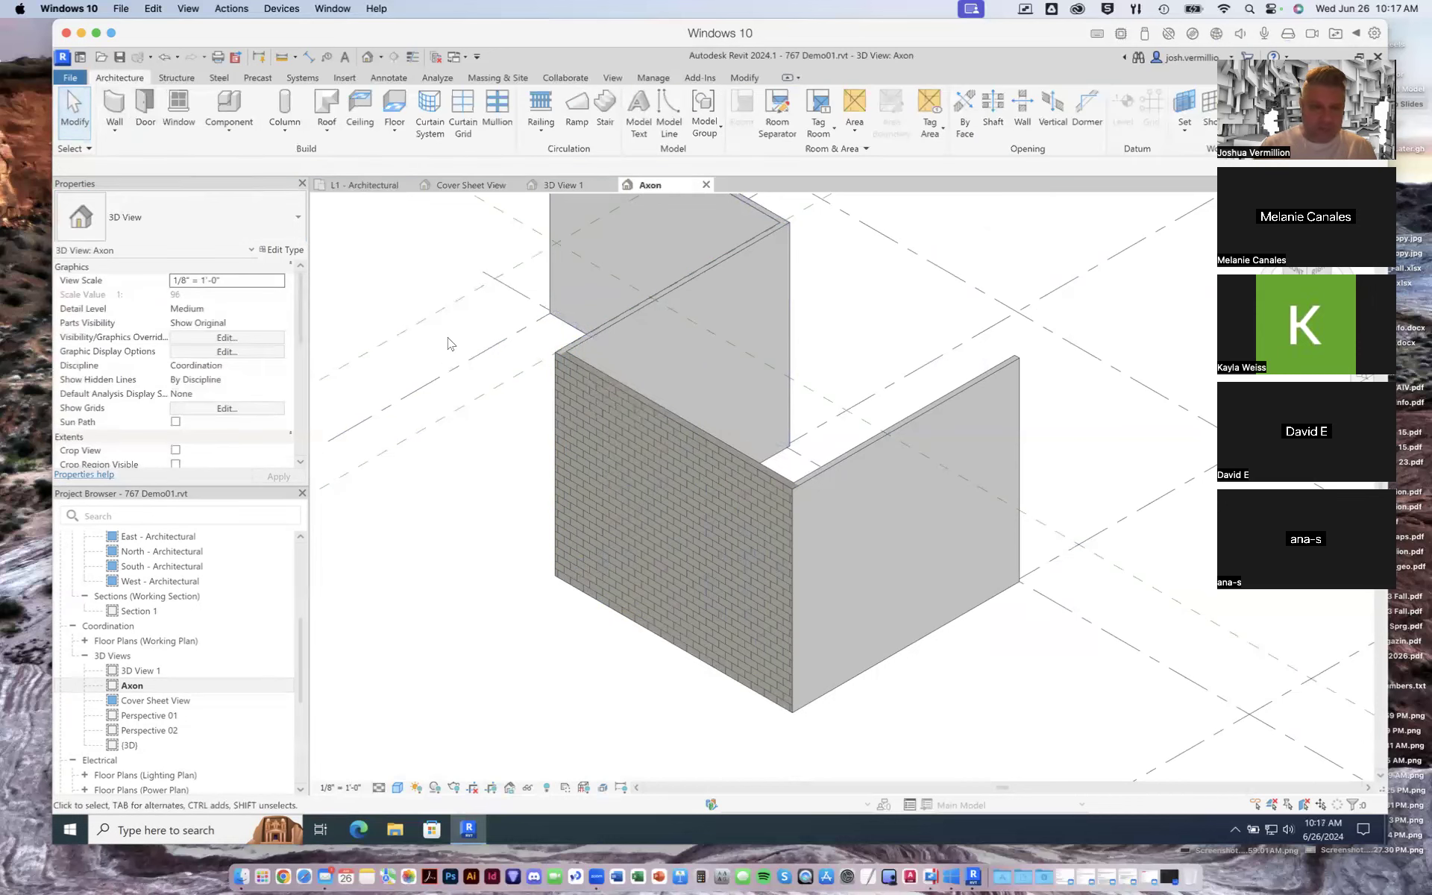
Place a Window-Casement-Double 48" x 60" window near the middle of the masonry wall and leave the Window tool
click(176, 112)
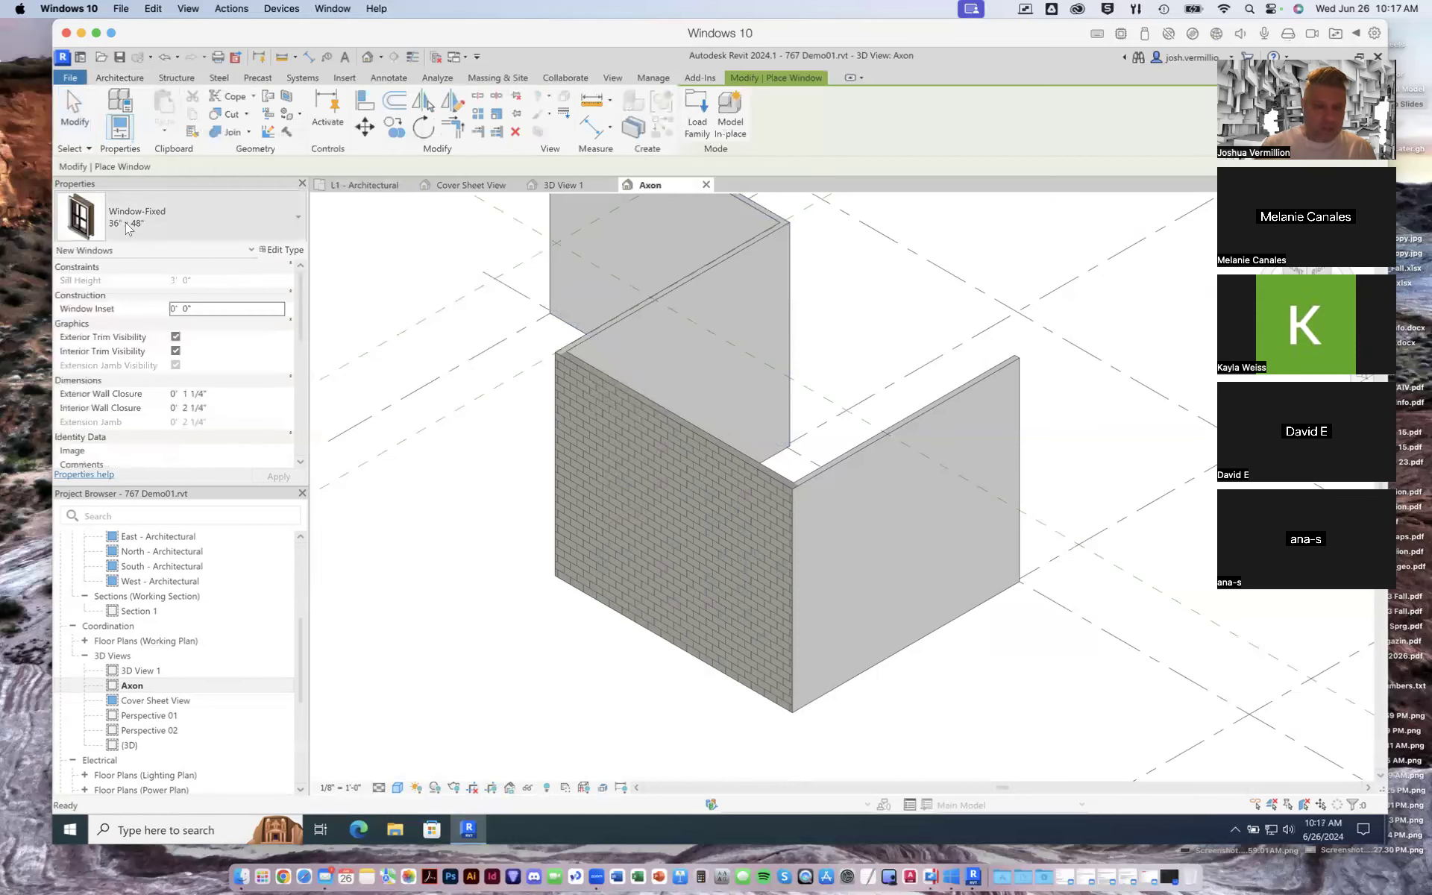
click(291, 214)
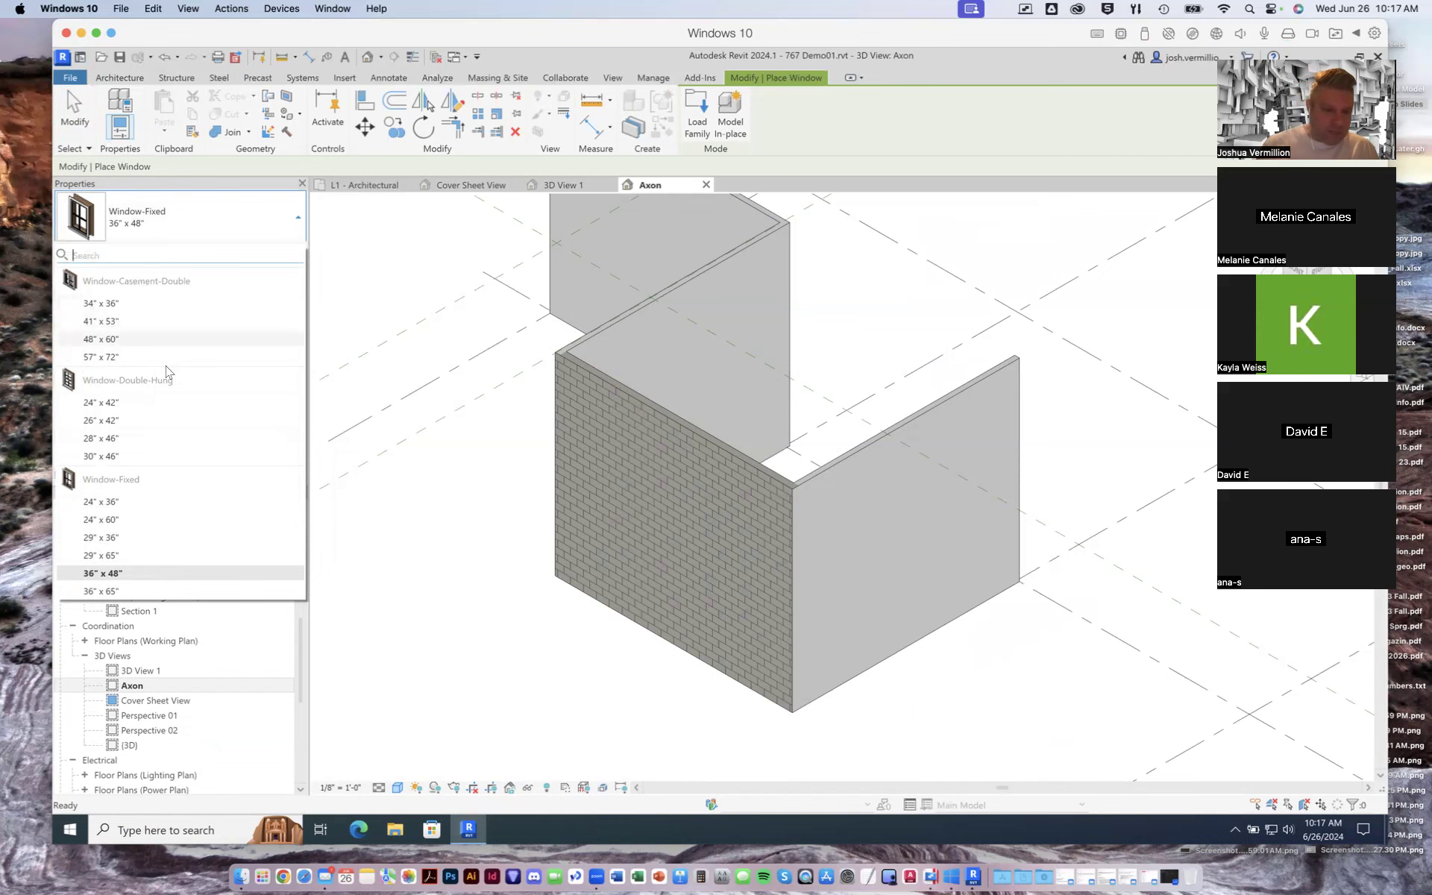
click(153, 341)
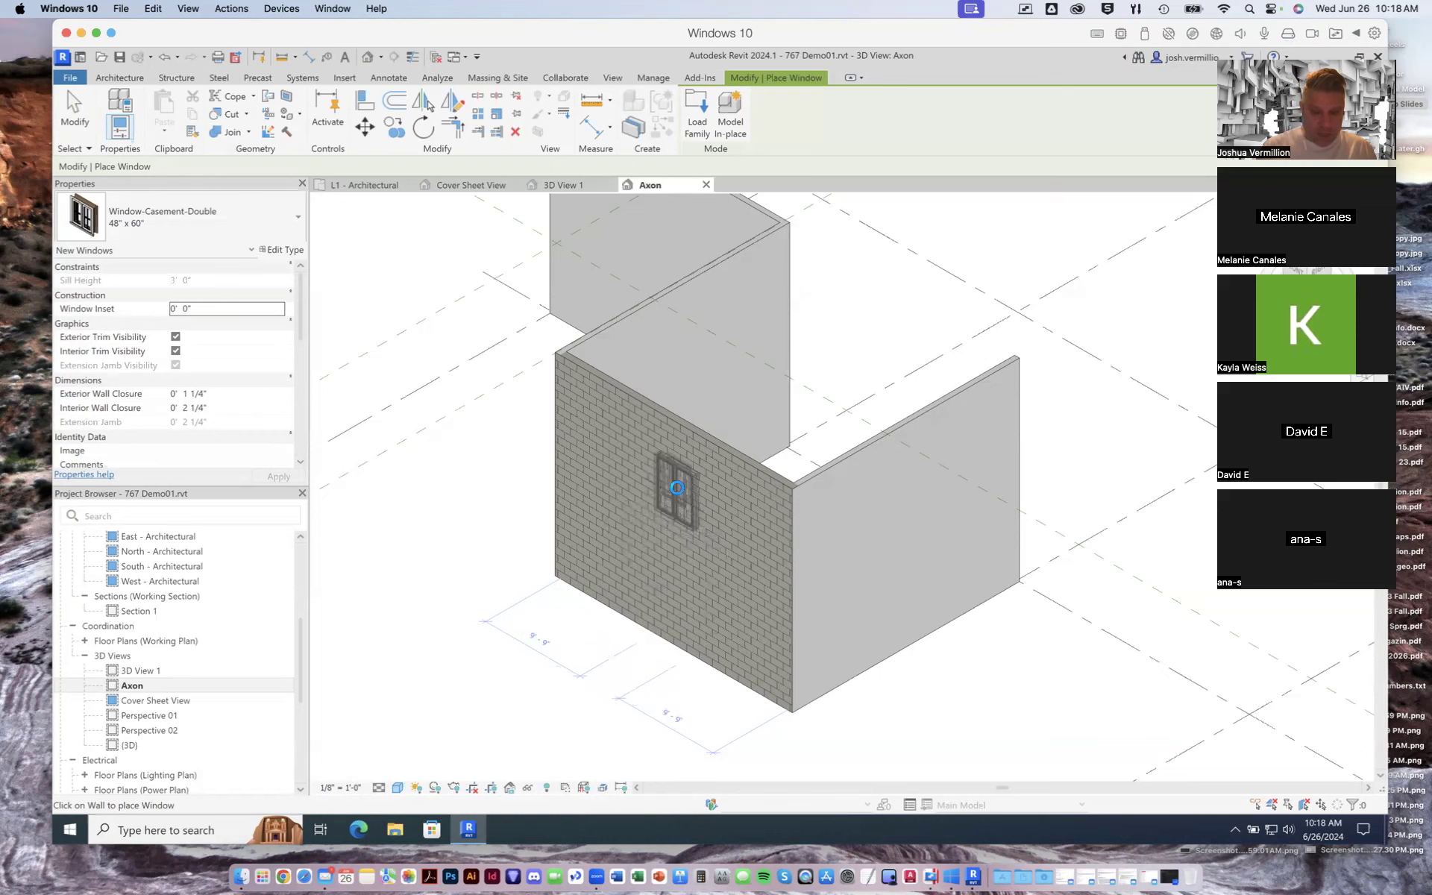
click(677, 487)
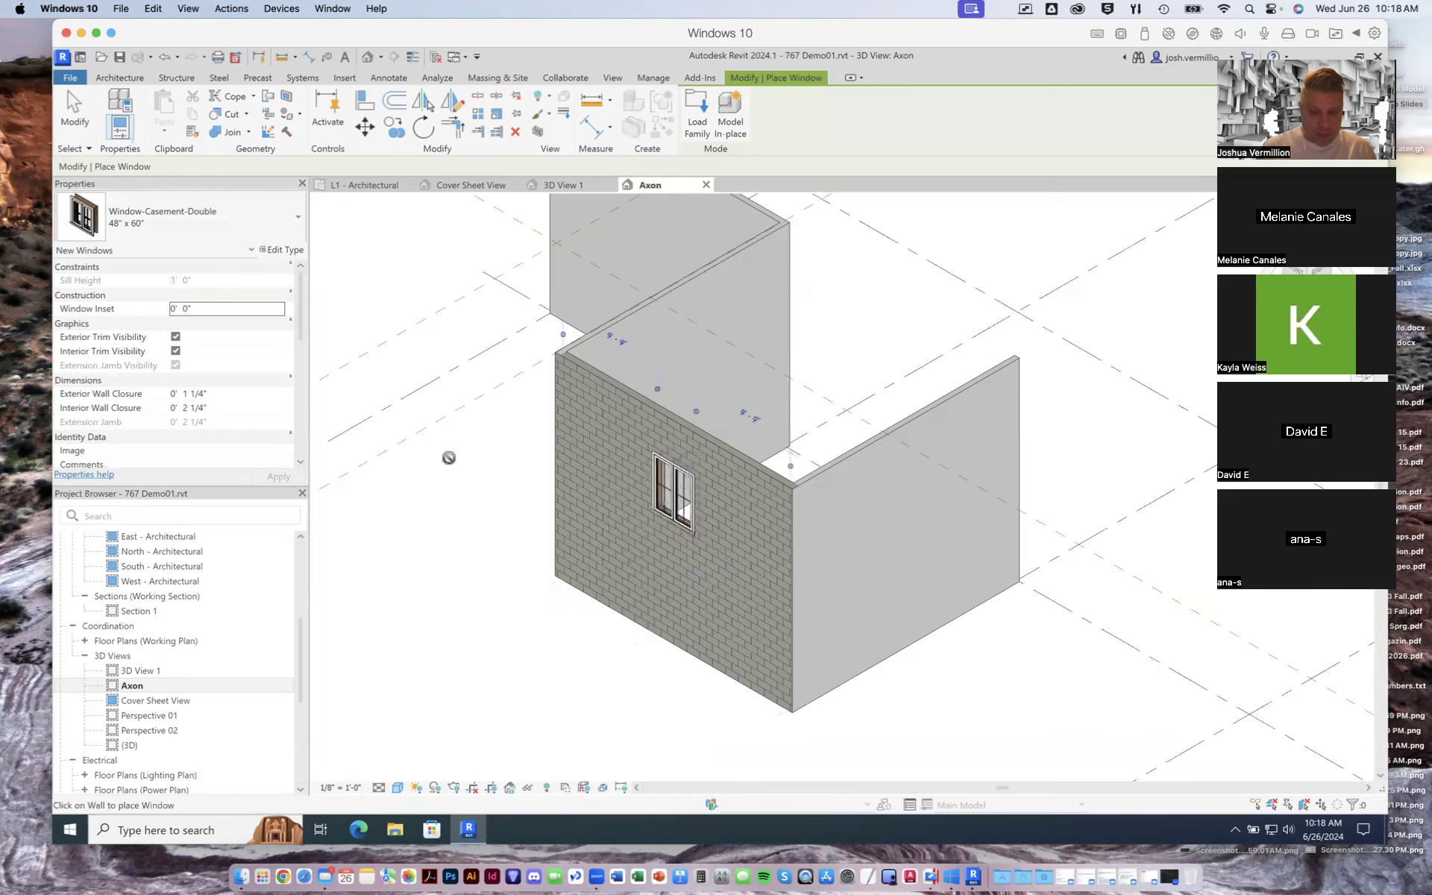
click(72, 106)
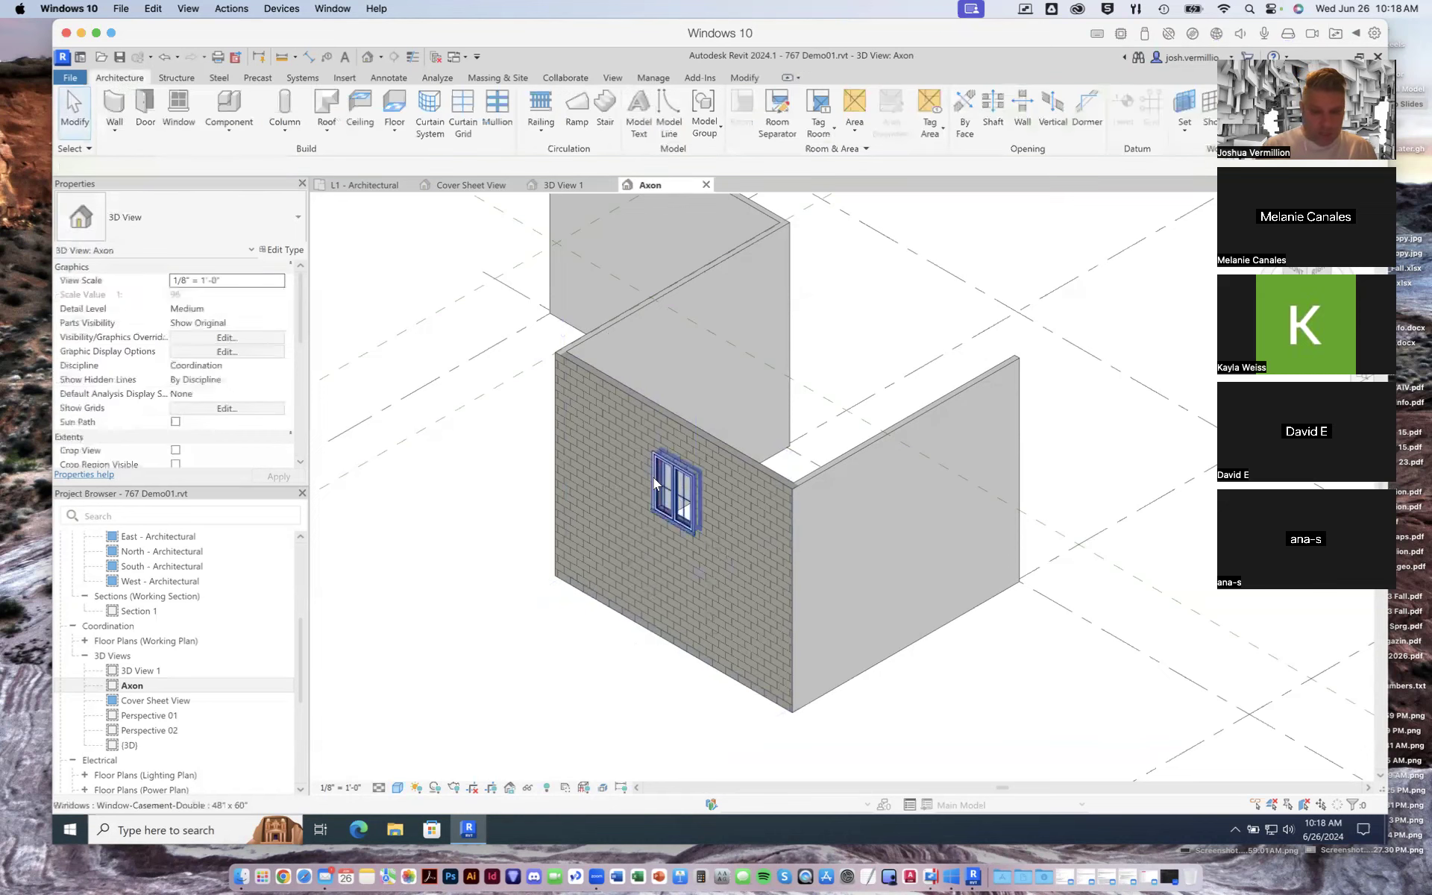
Set the sill height of the new window in the masonry wall to 3'-6"
click(686, 486)
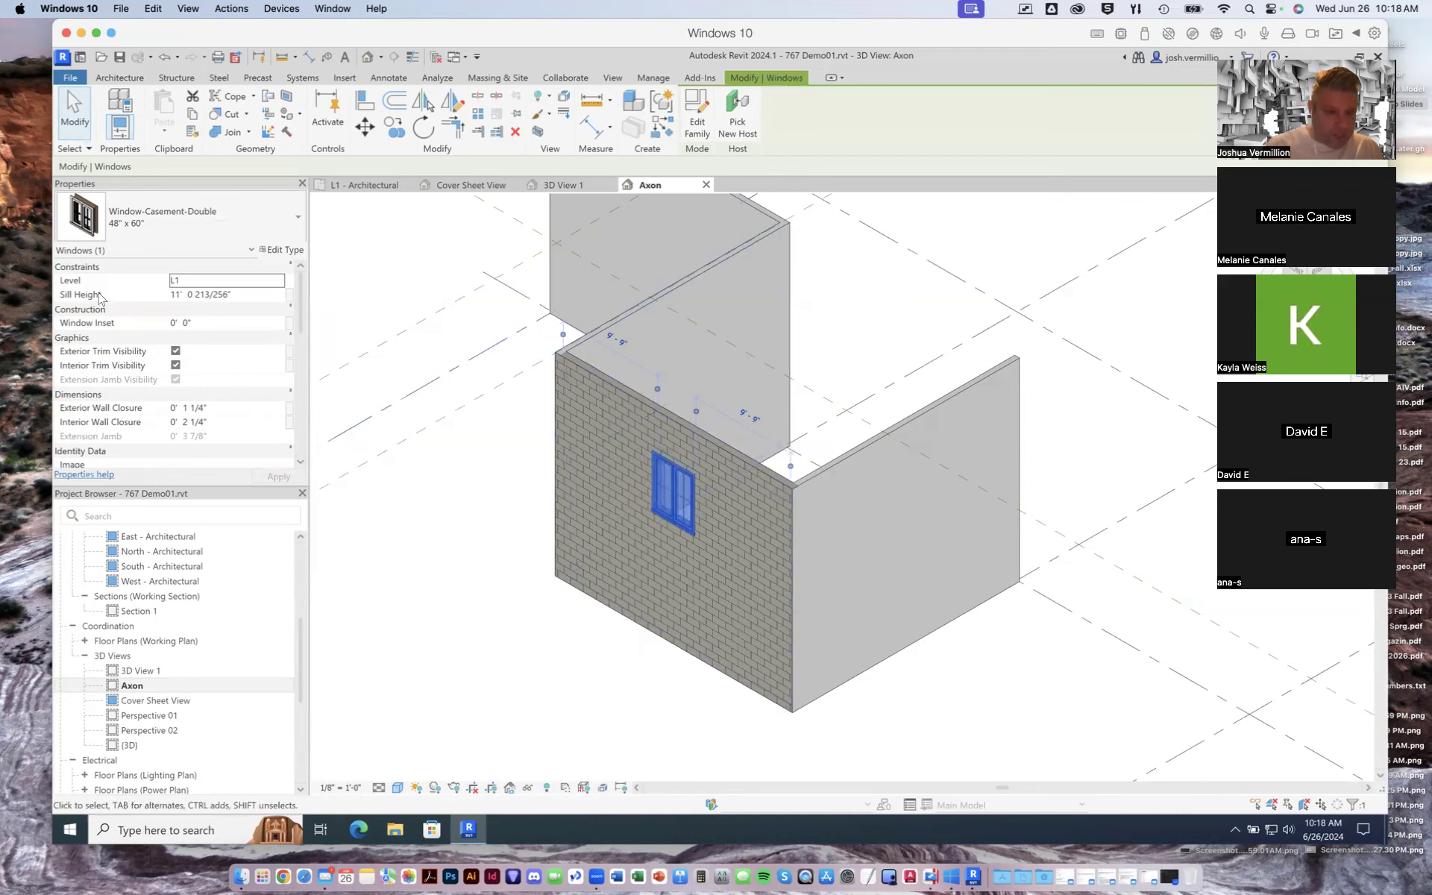
click(223, 294)
drag(233, 295, 170, 297)
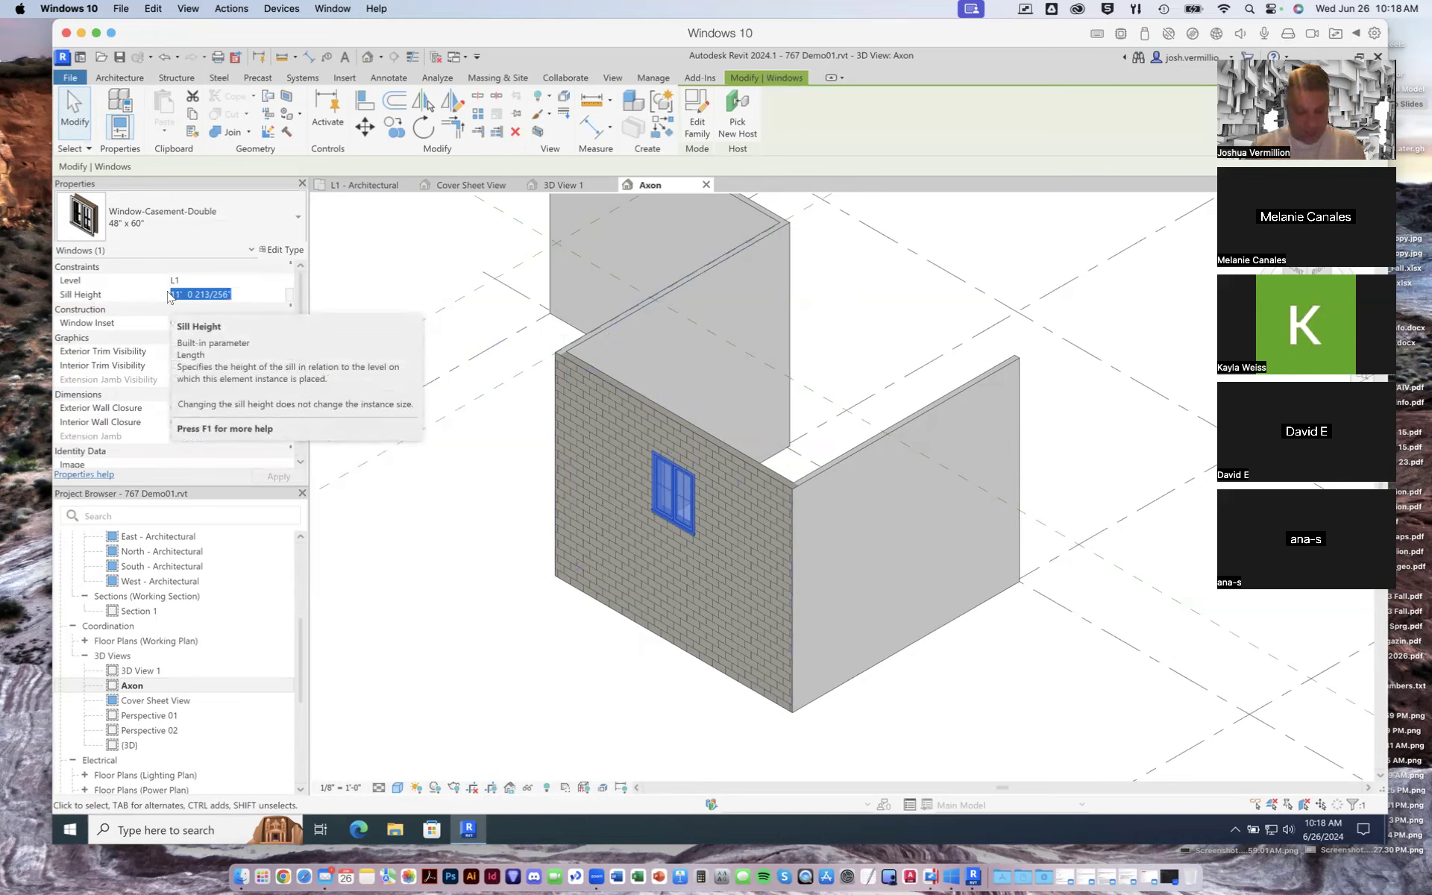
key(BackSpace)
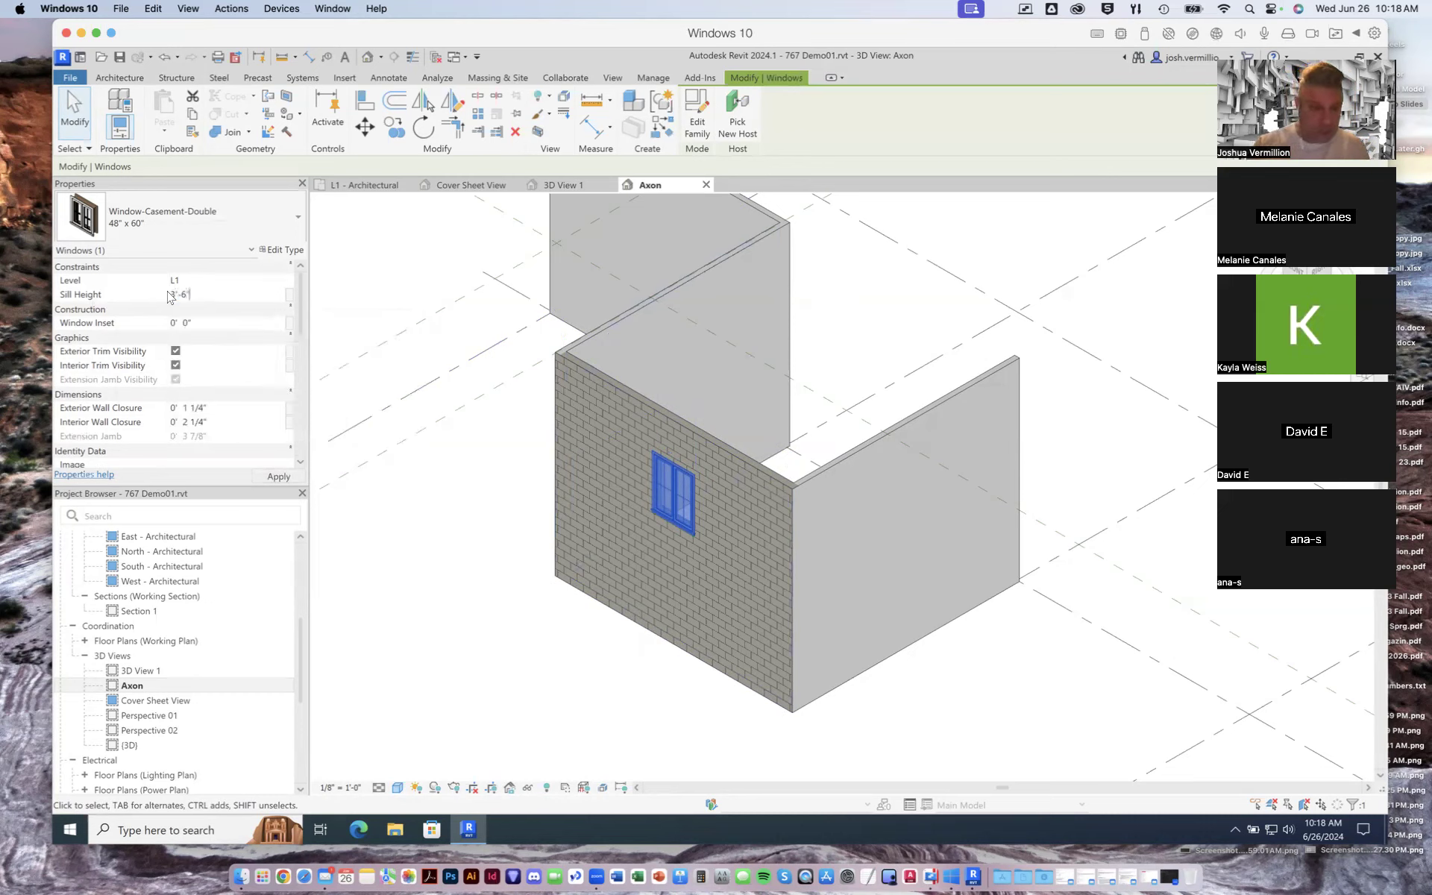
click(280, 478)
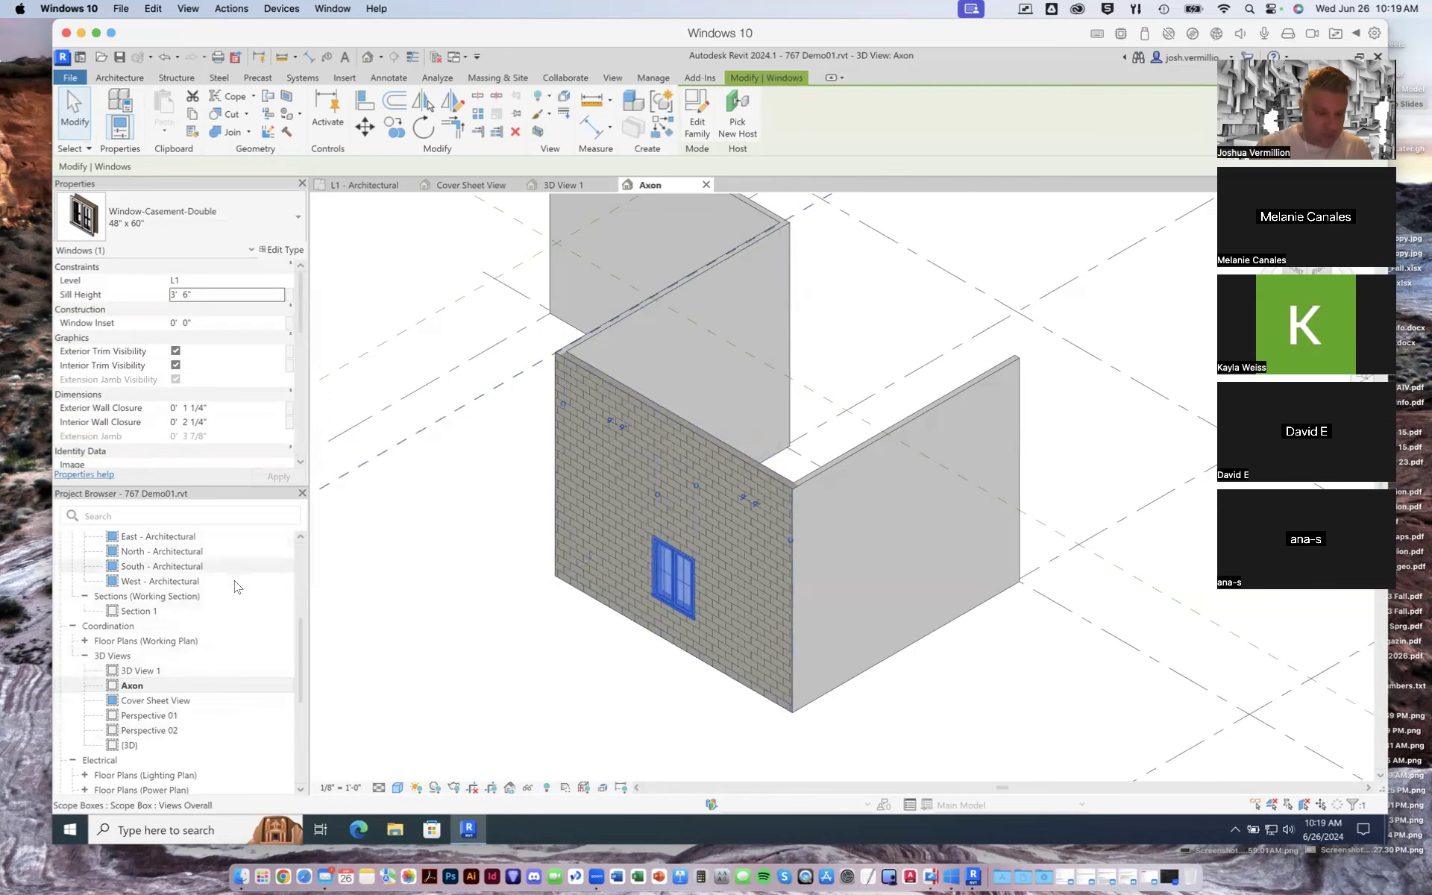
Open the South - Architectural elevation at the masonry wall's casement window
double_click(164, 567)
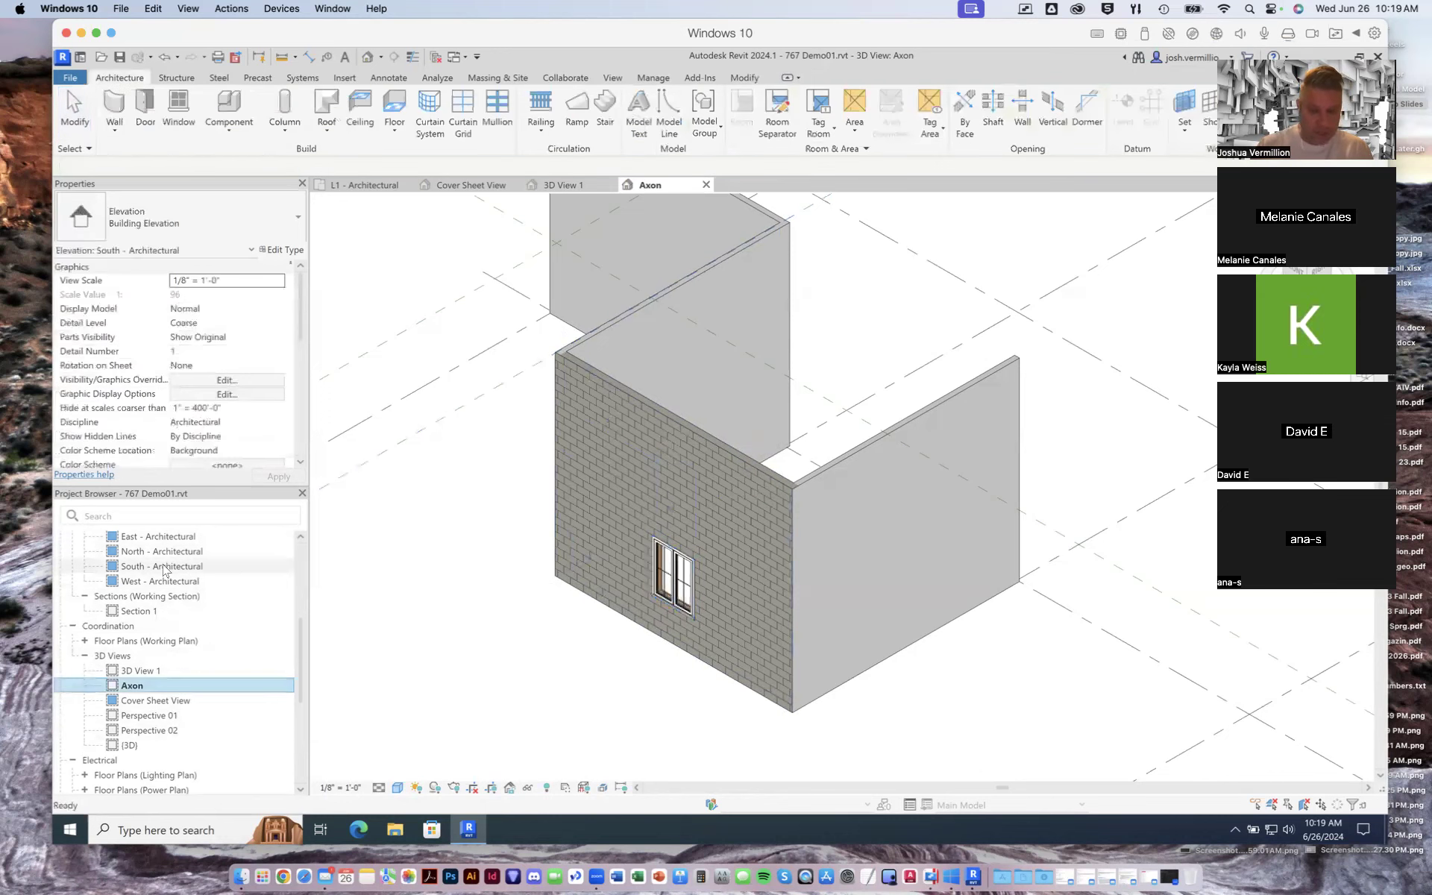
scroll(722, 634, up, 6)
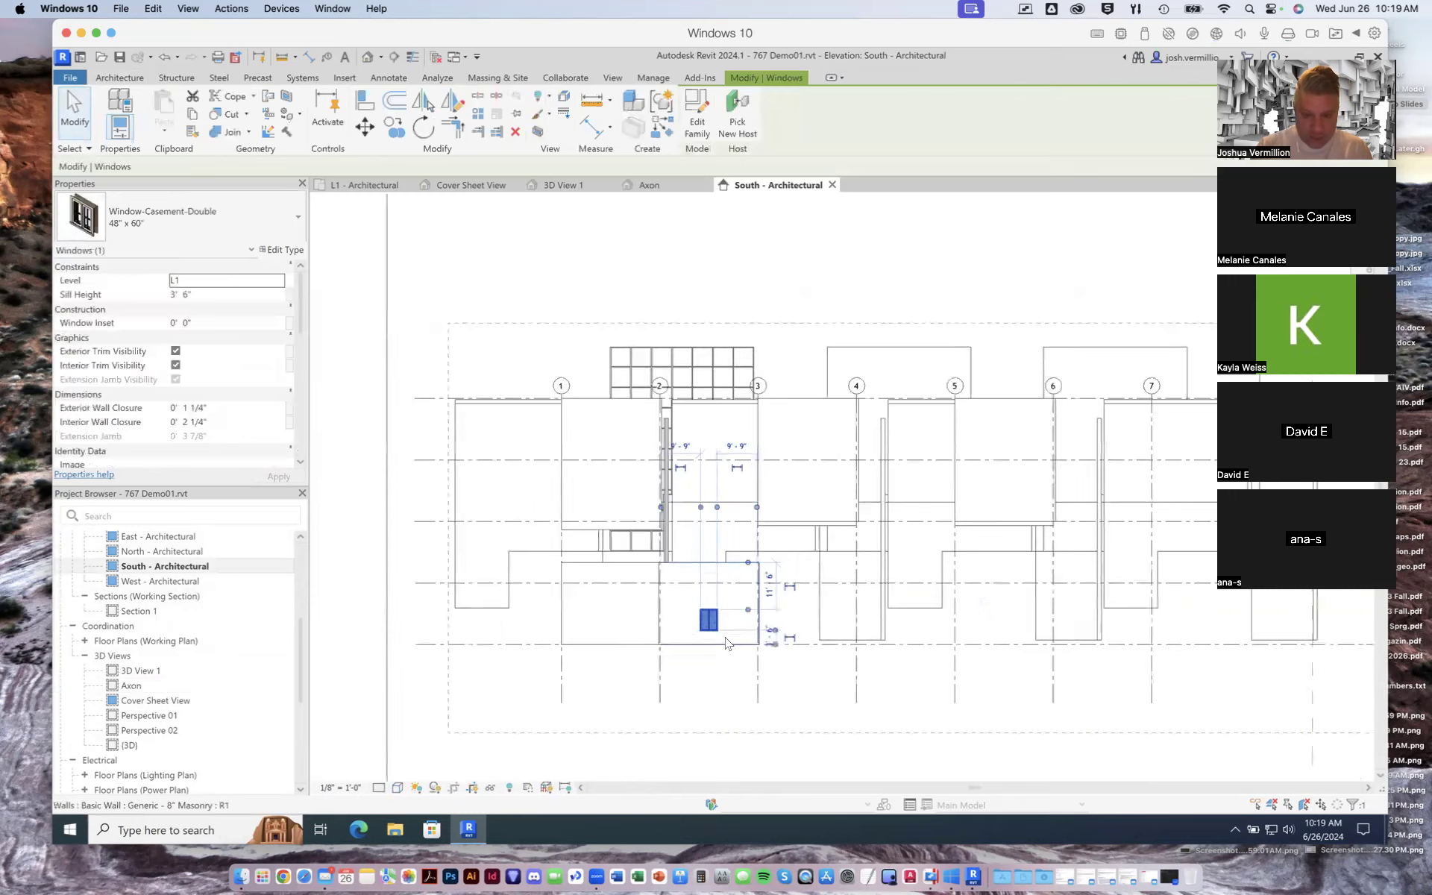
scroll(720, 641, up, 2)
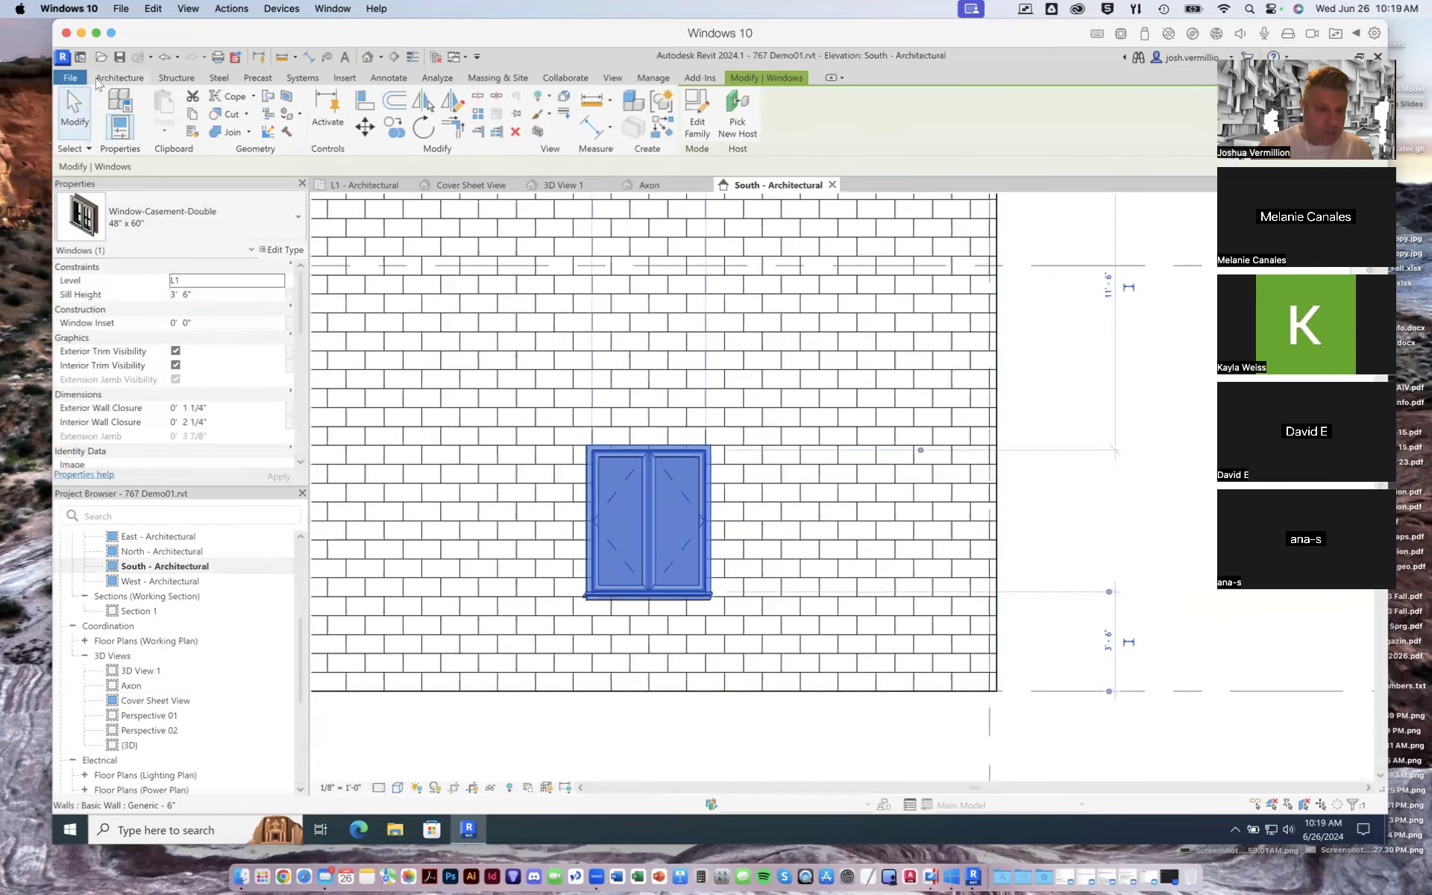
Place two more Window-Casement-Double 48" x 60" windows in the masonry wall, one on each side of the existing window at about its height
click(116, 77)
click(178, 108)
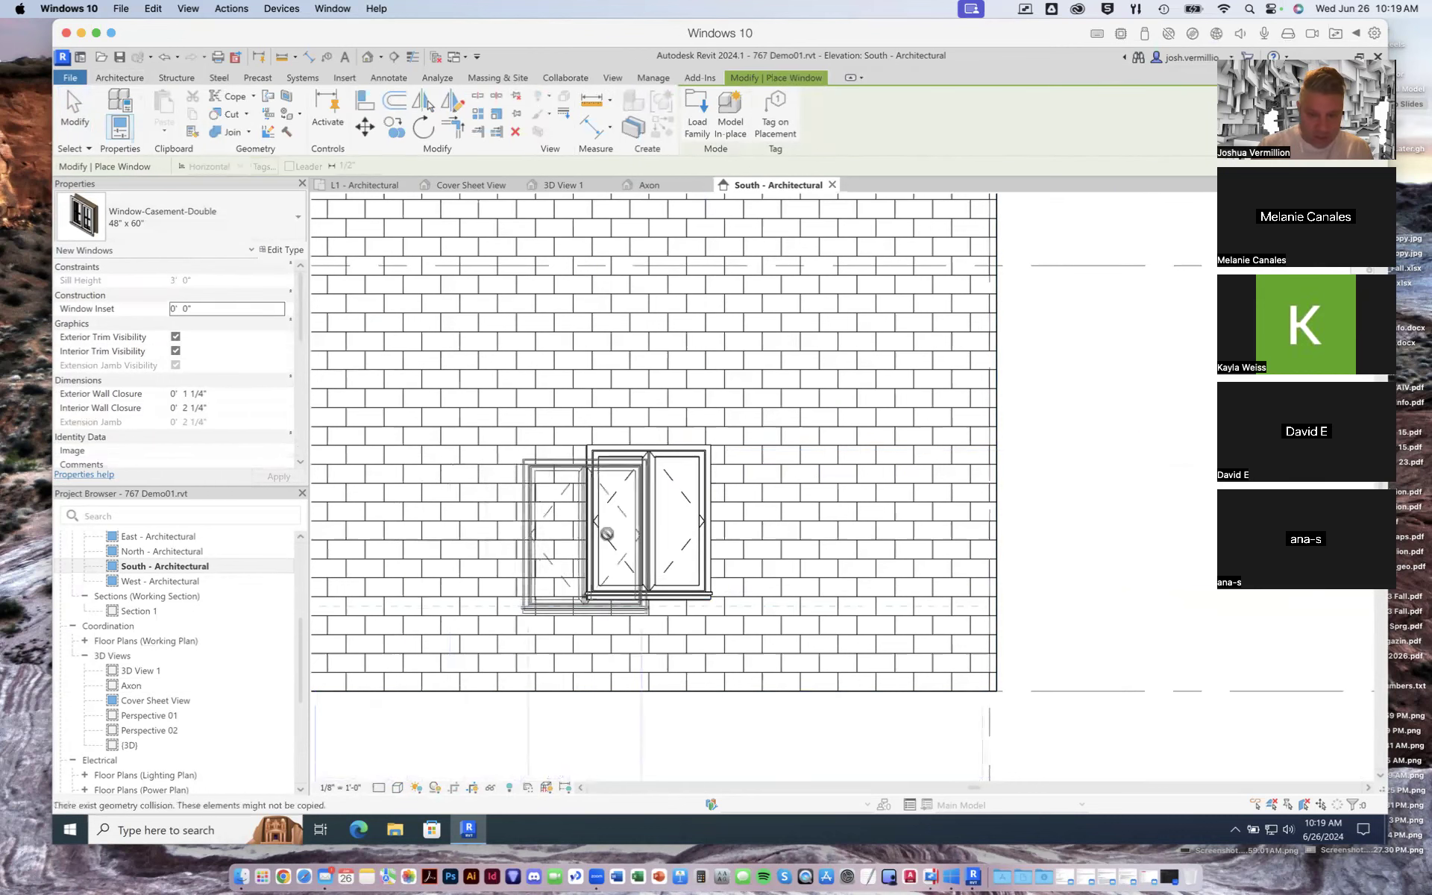
scroll(701, 534, down, 4)
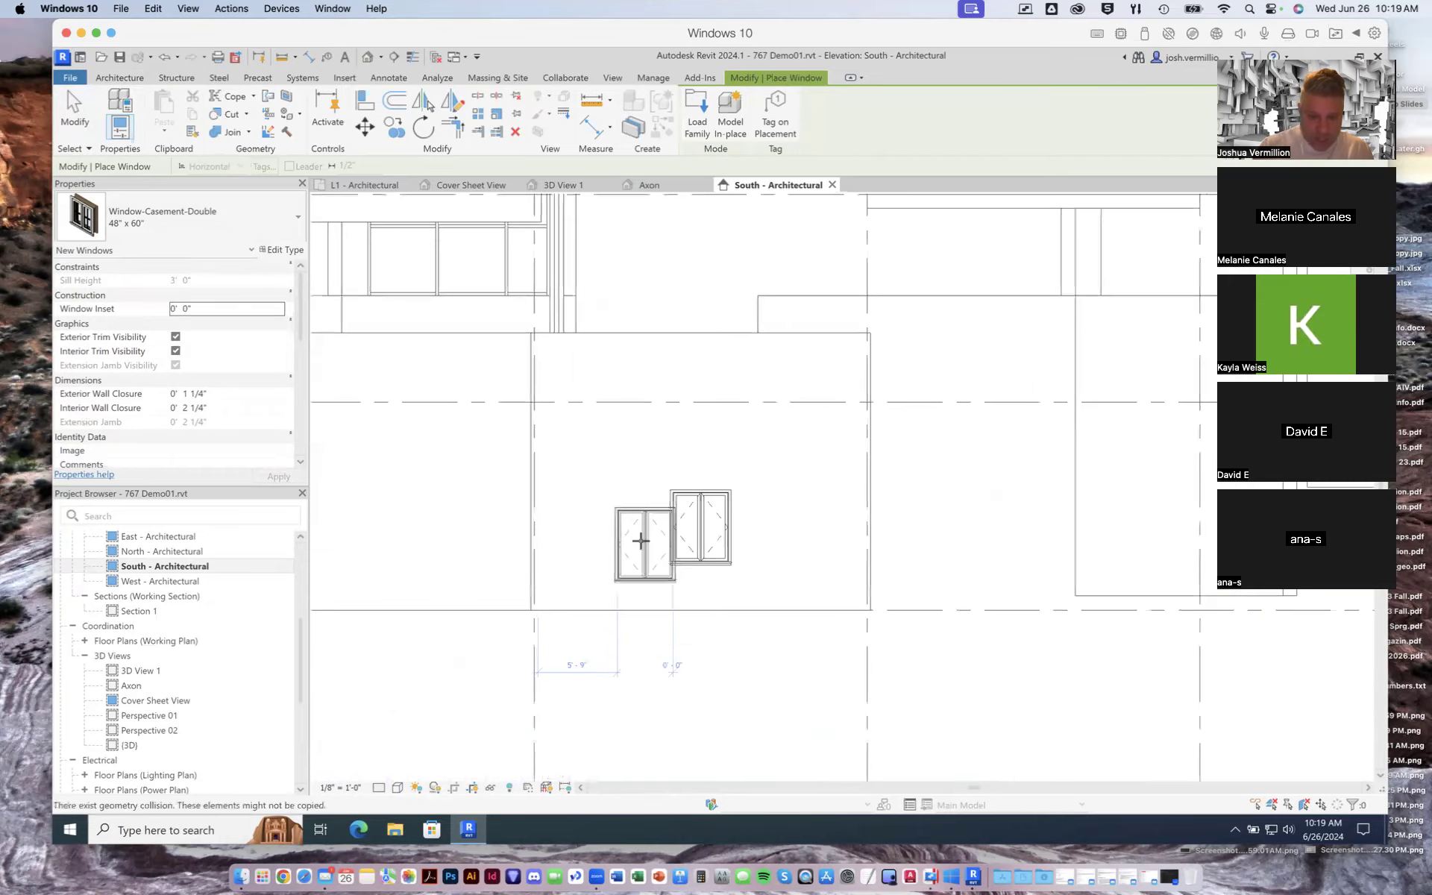
scroll(632, 535, up, 1)
scroll(607, 513, up, 2)
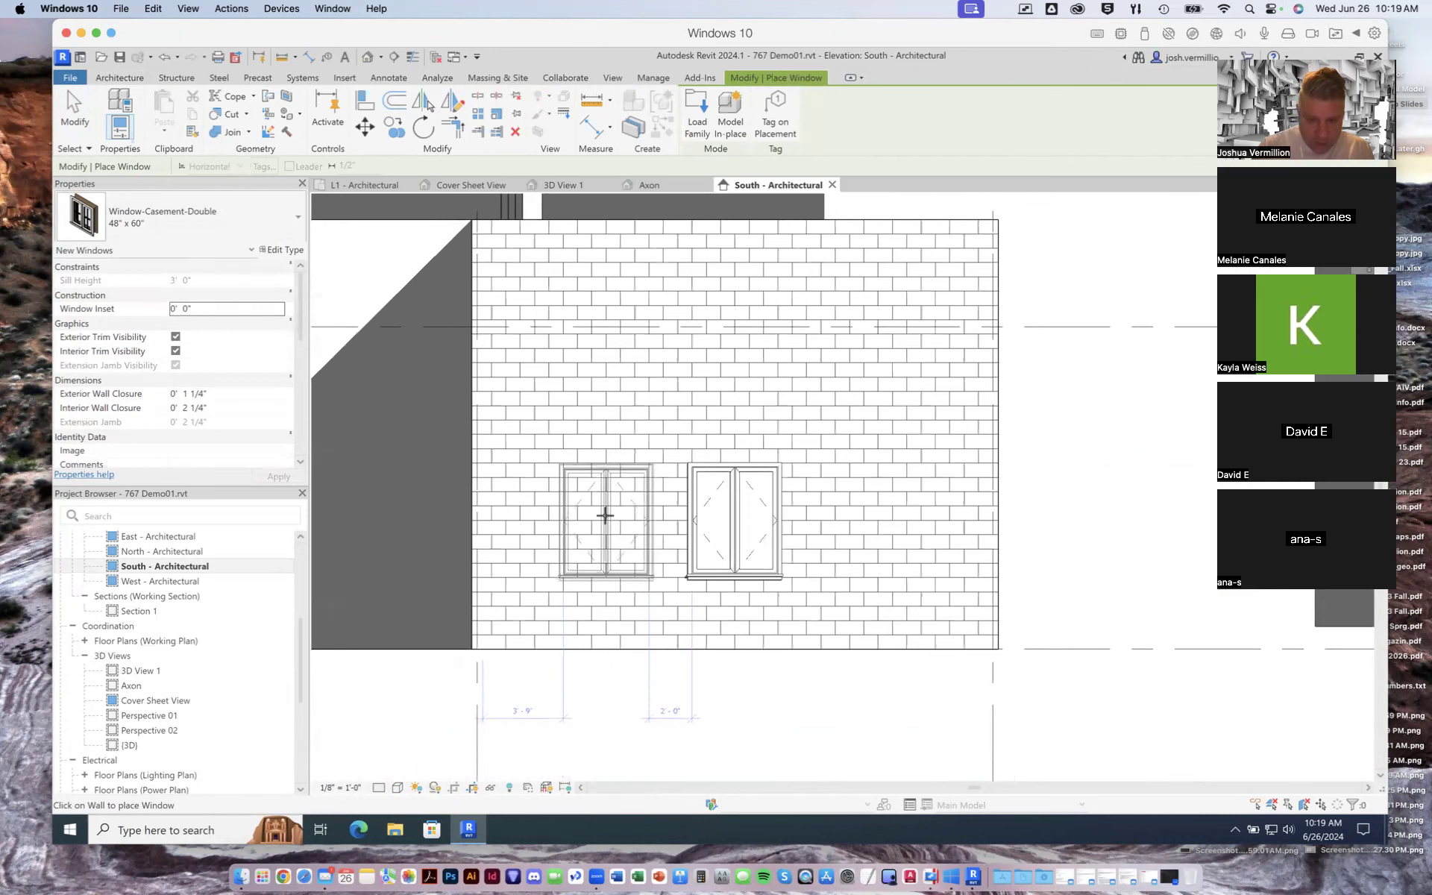
scroll(605, 514, up, 1)
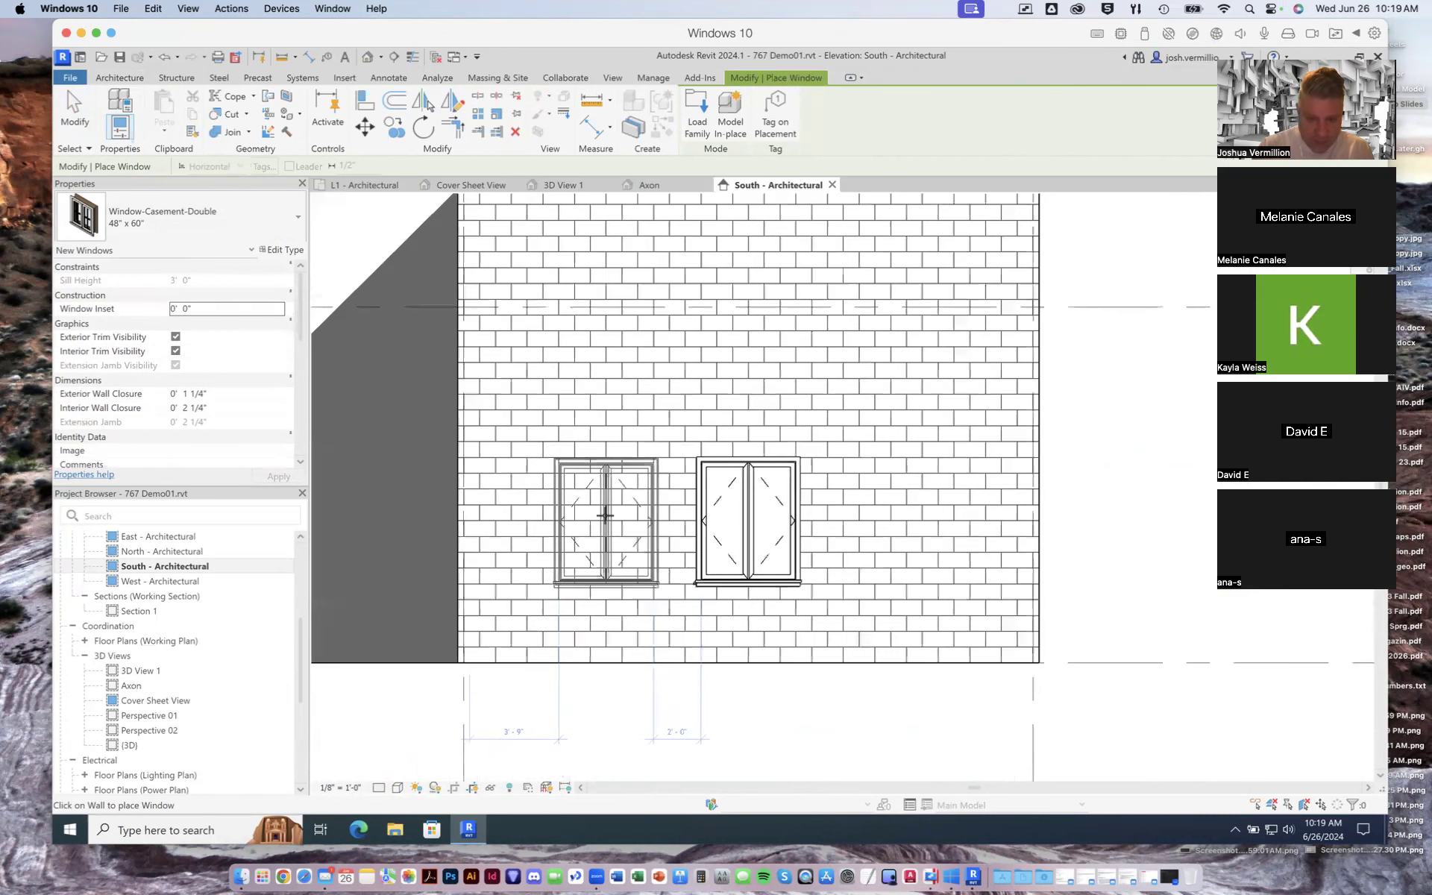
click(595, 514)
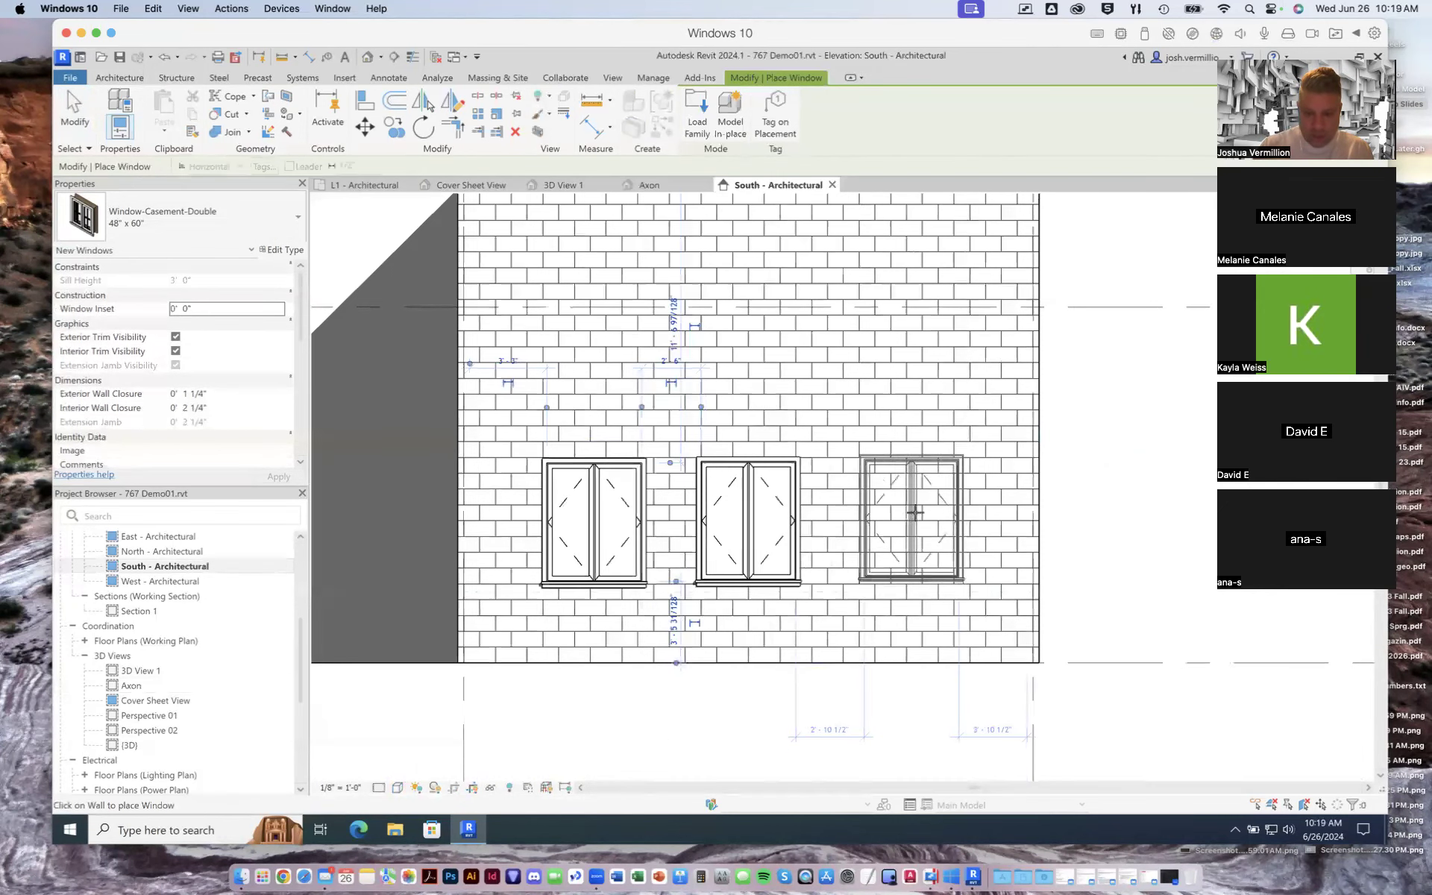
click(919, 514)
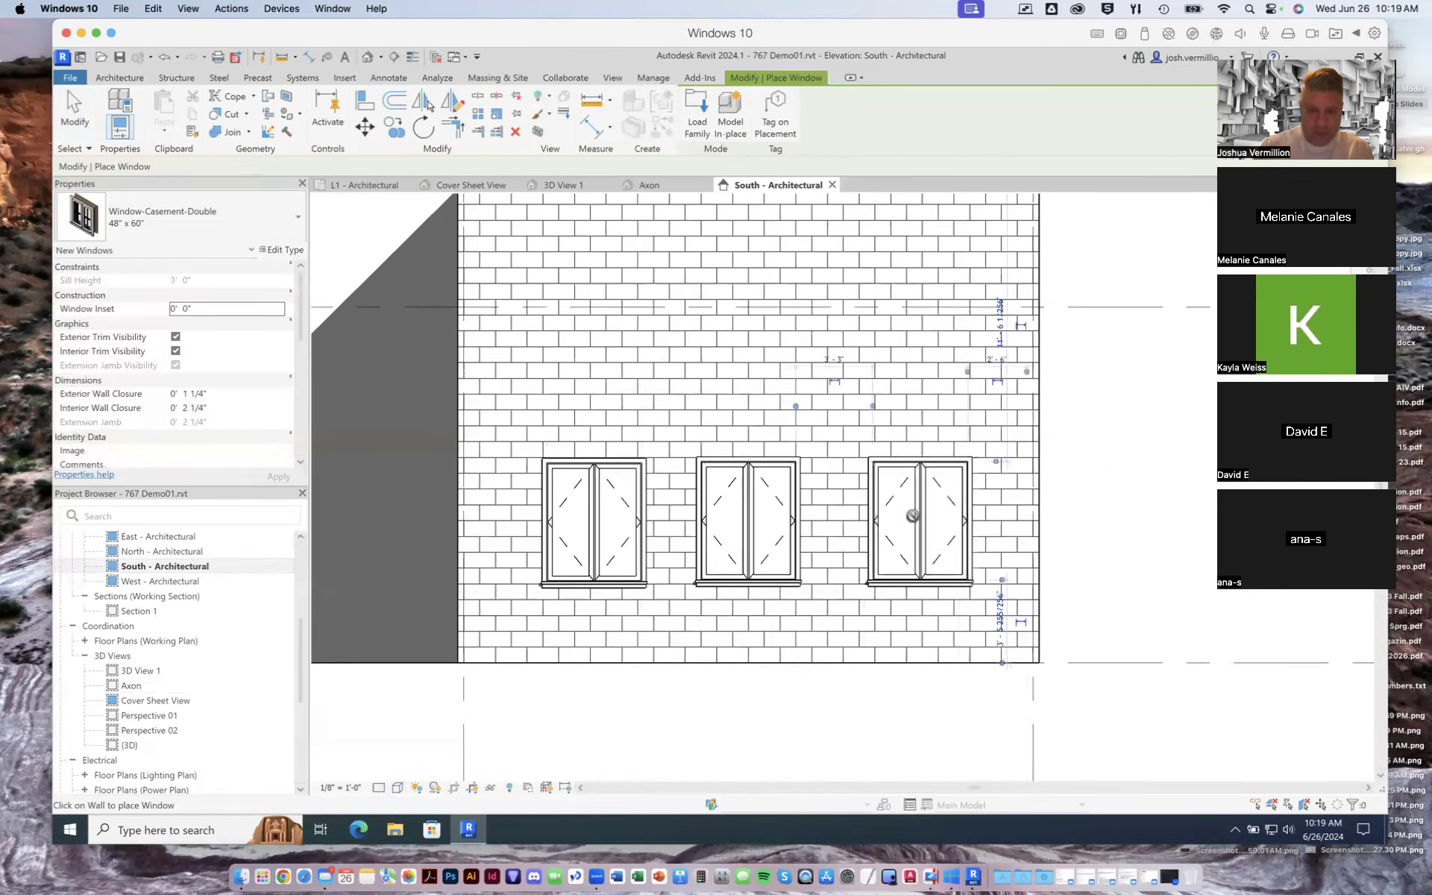
click(73, 106)
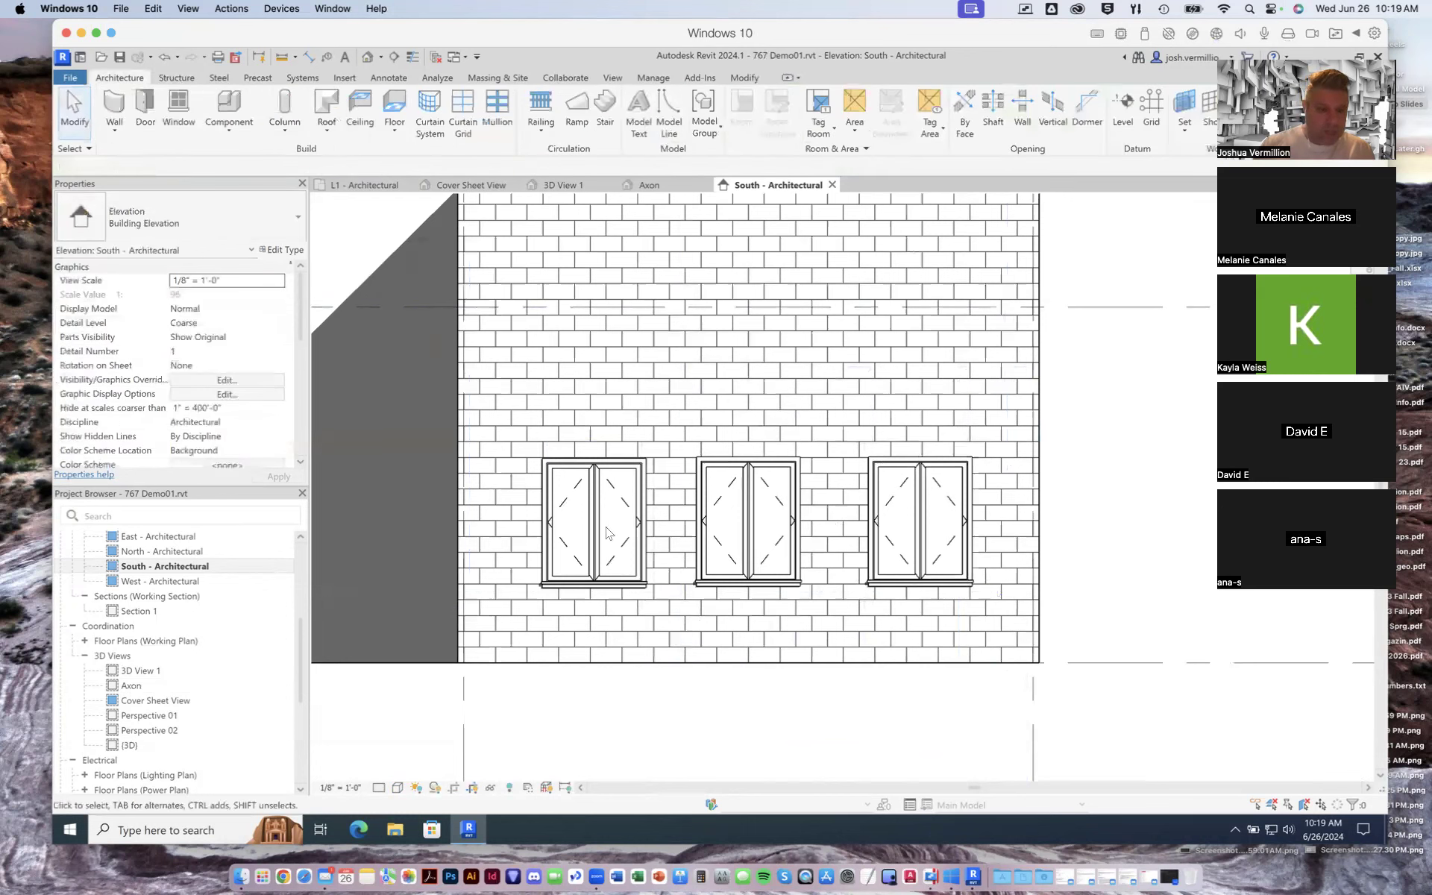
Set the sill height of the masonry wall's leftmost window to 3' 6"
click(719, 525)
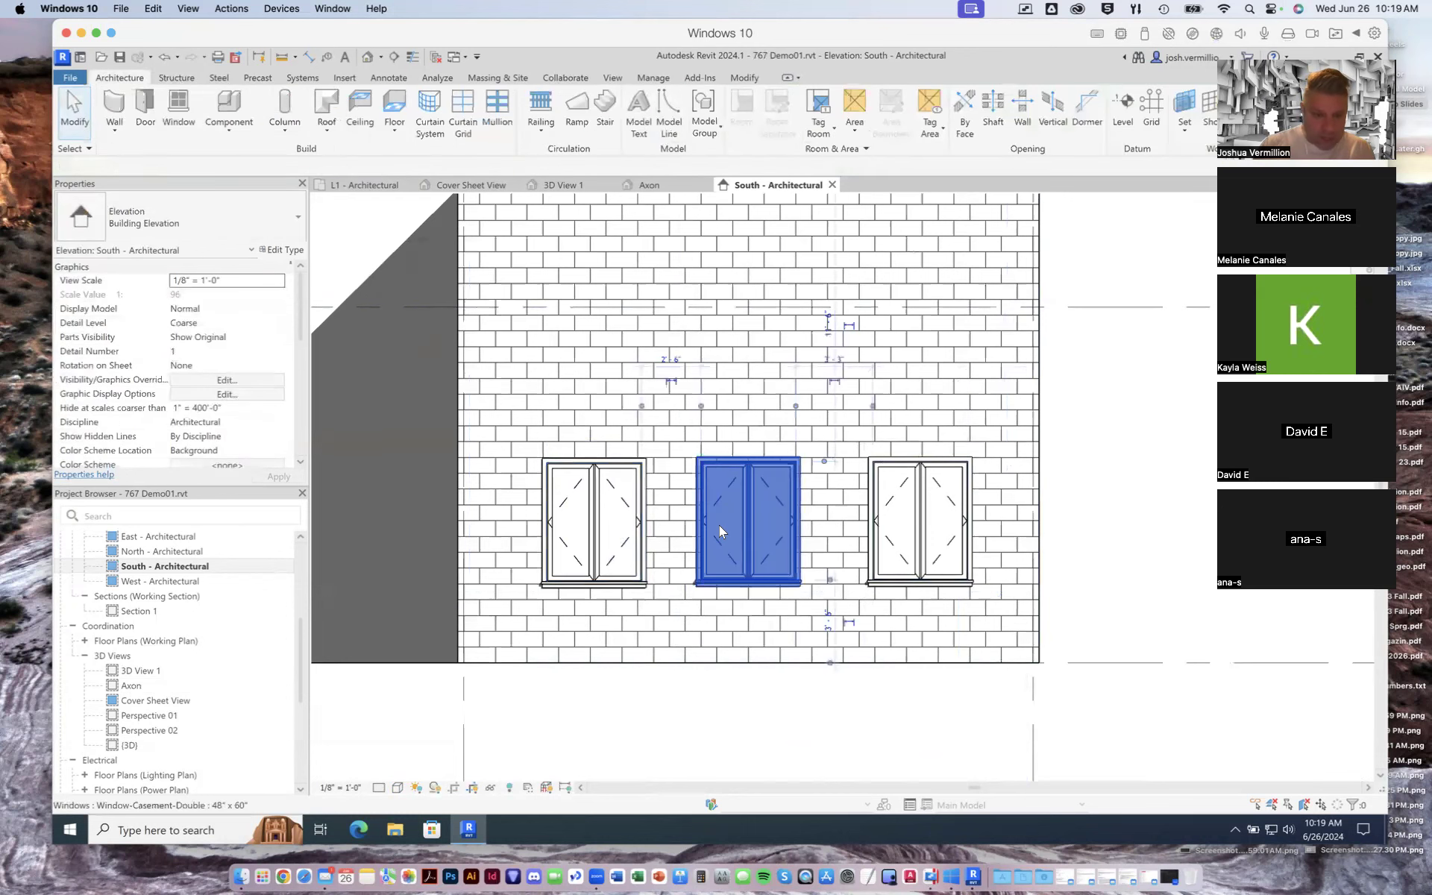
click(600, 522)
click(219, 295)
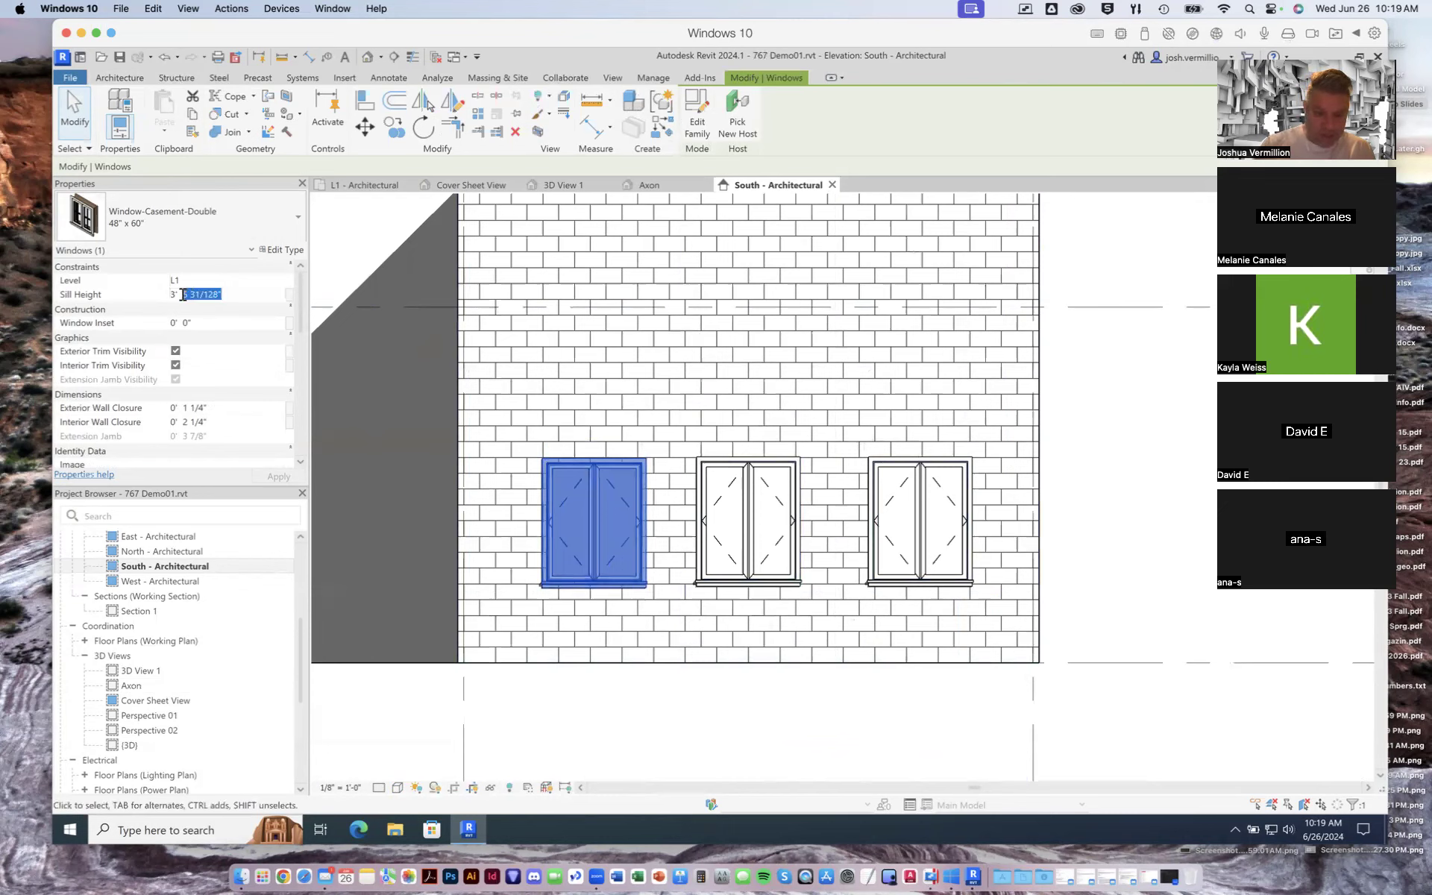
key(BackSpace)
click(277, 476)
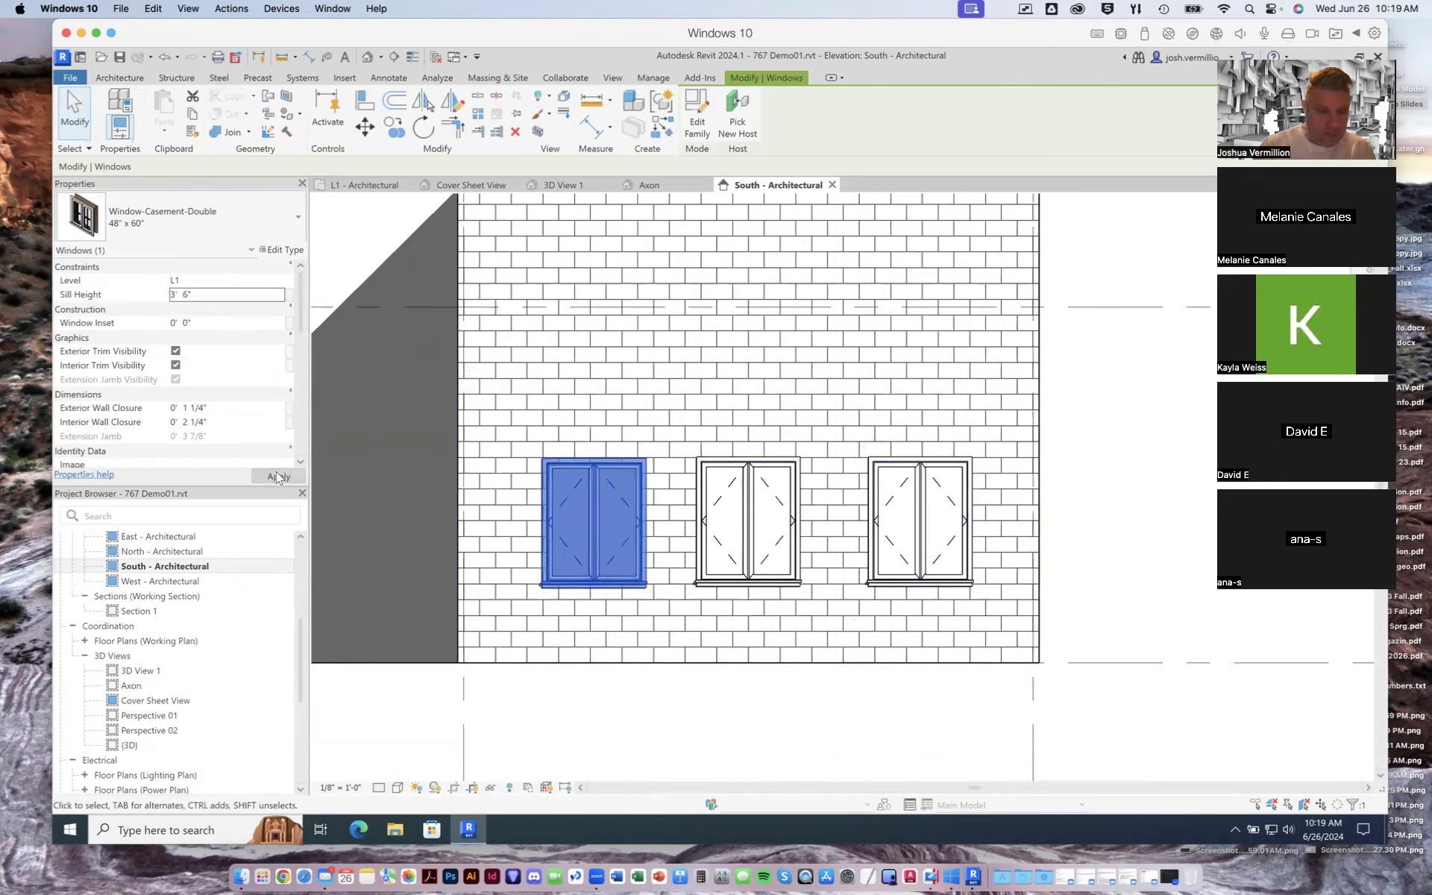
Set the sill height of the masonry wall's rightmost window to 3' 6" and clear the selection
click(919, 522)
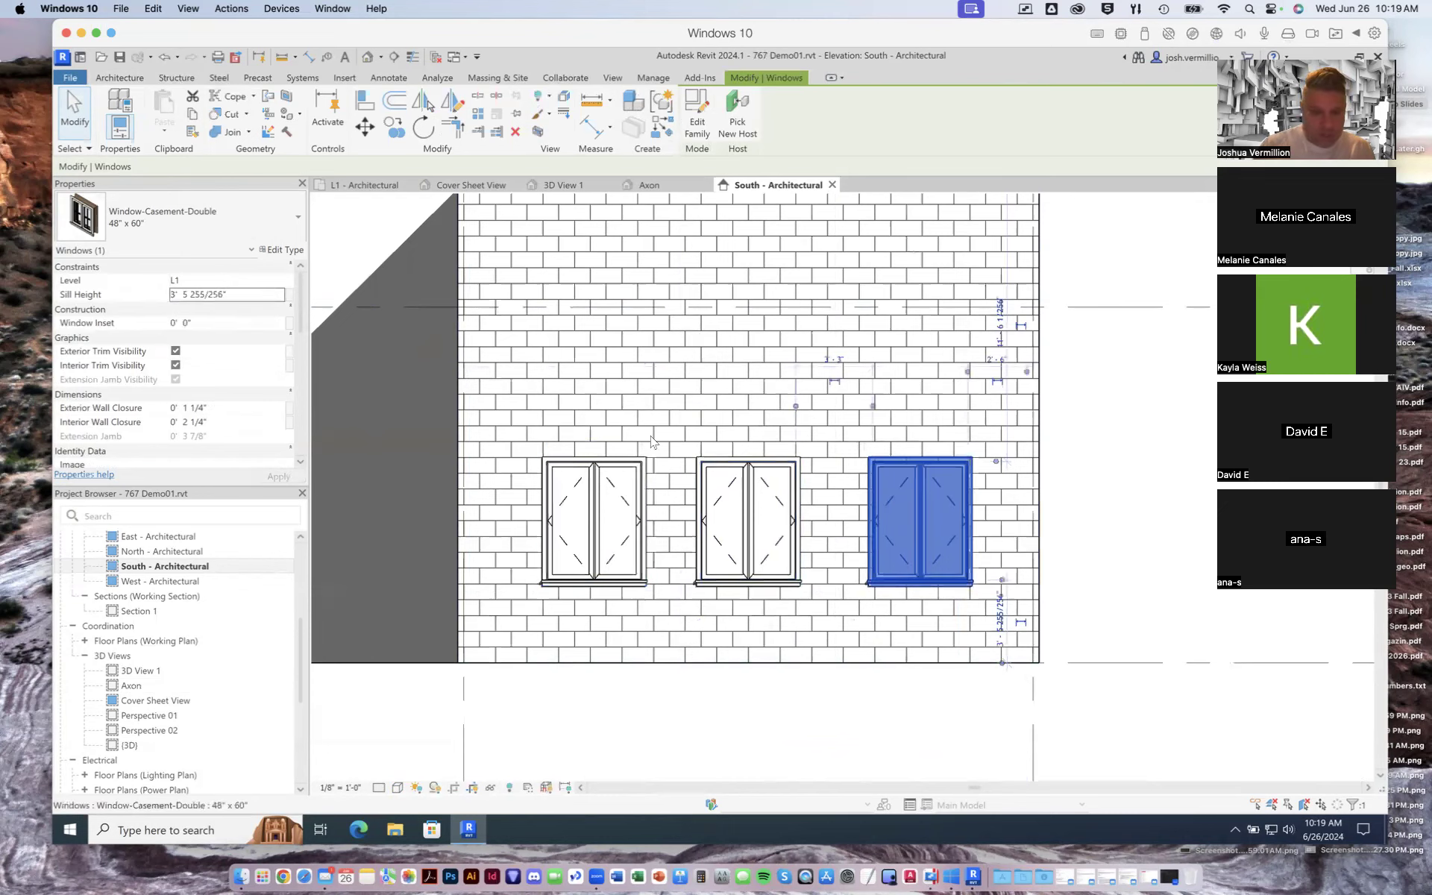
click(183, 296)
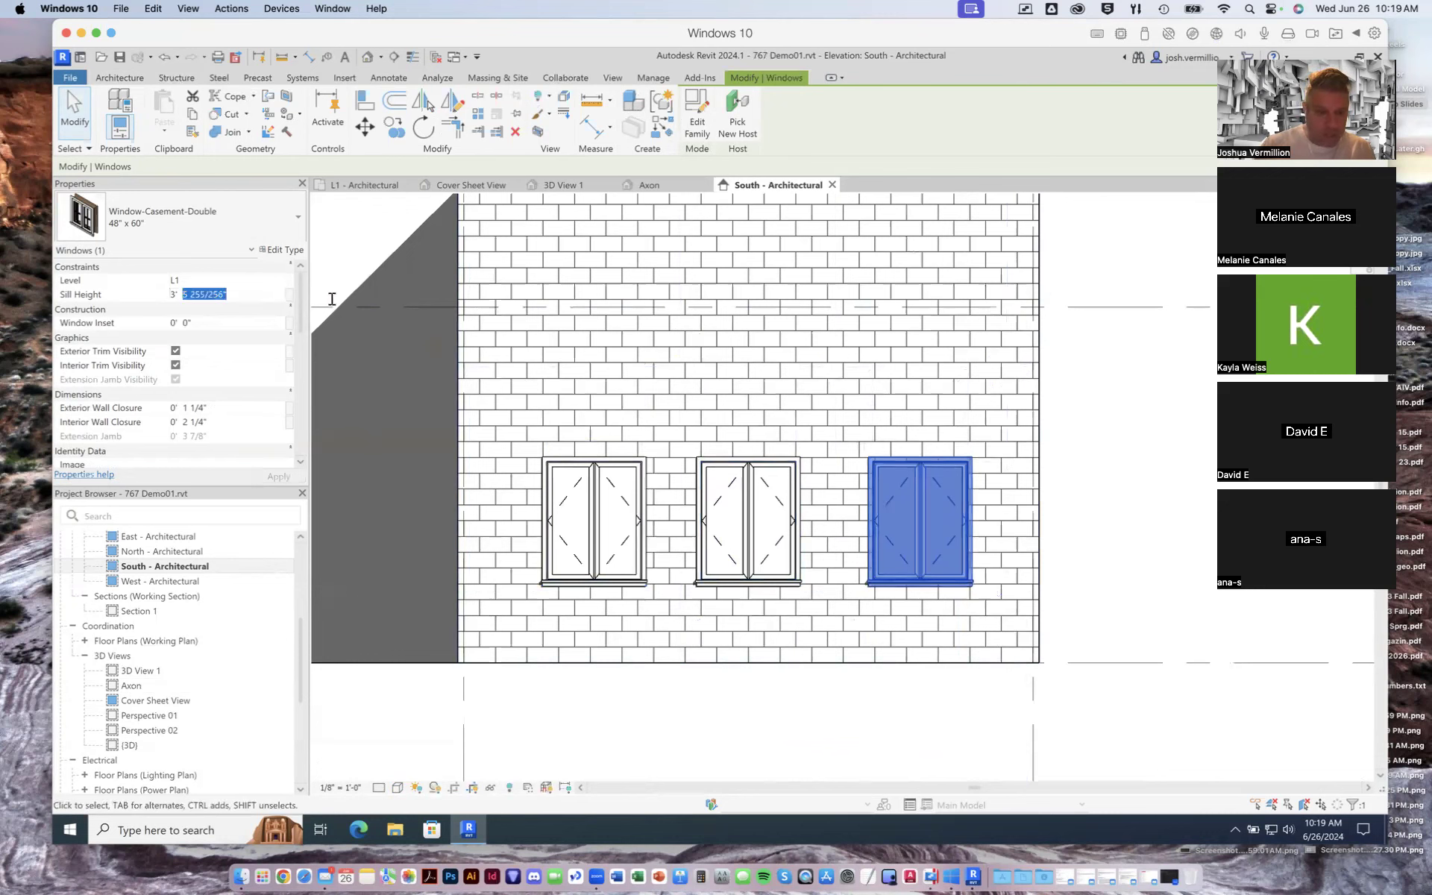
click(184, 297)
text(6)
click(285, 476)
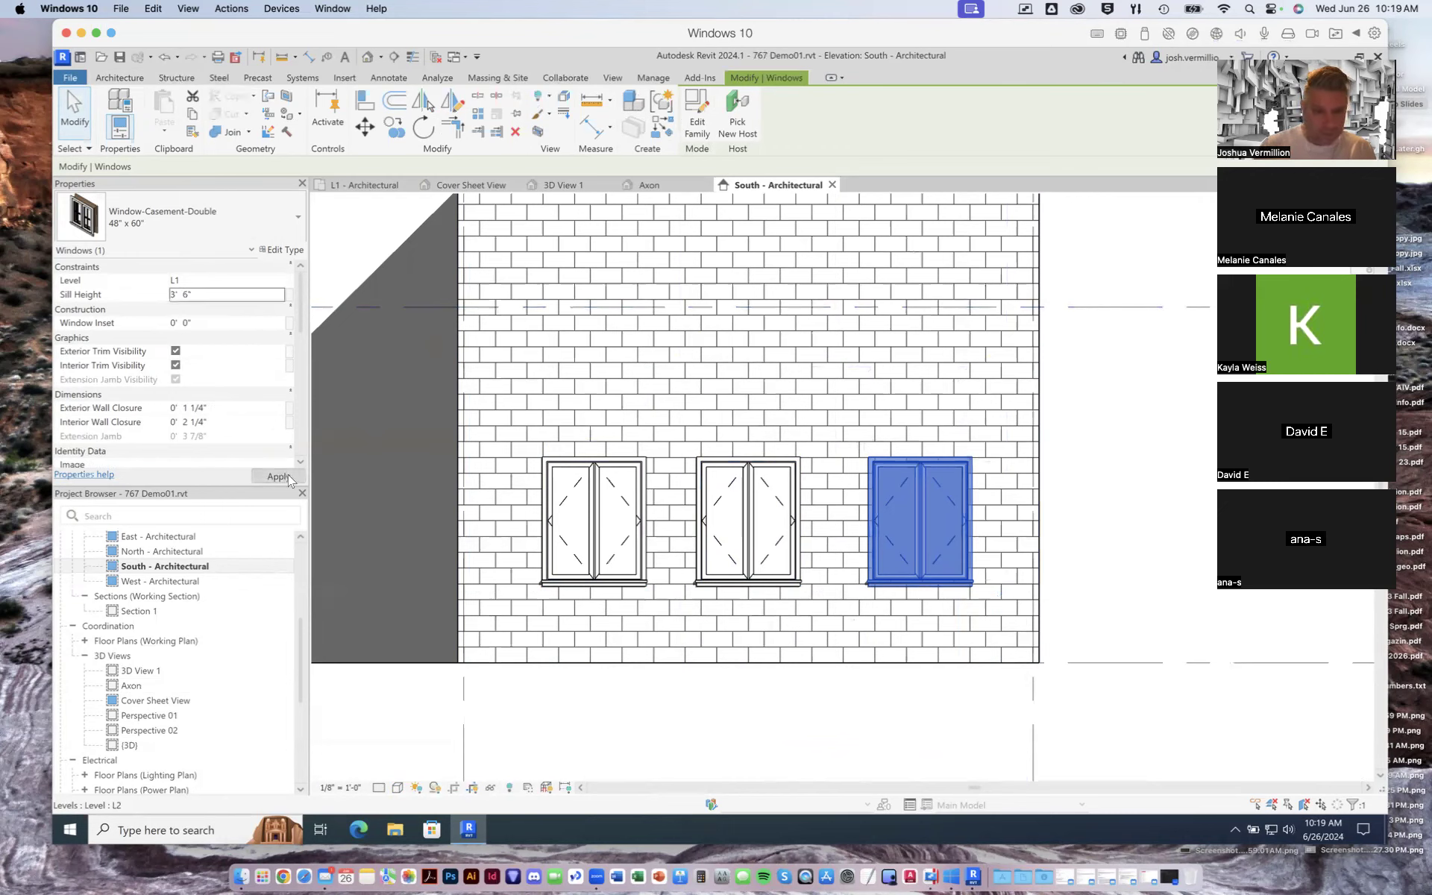
click(1125, 529)
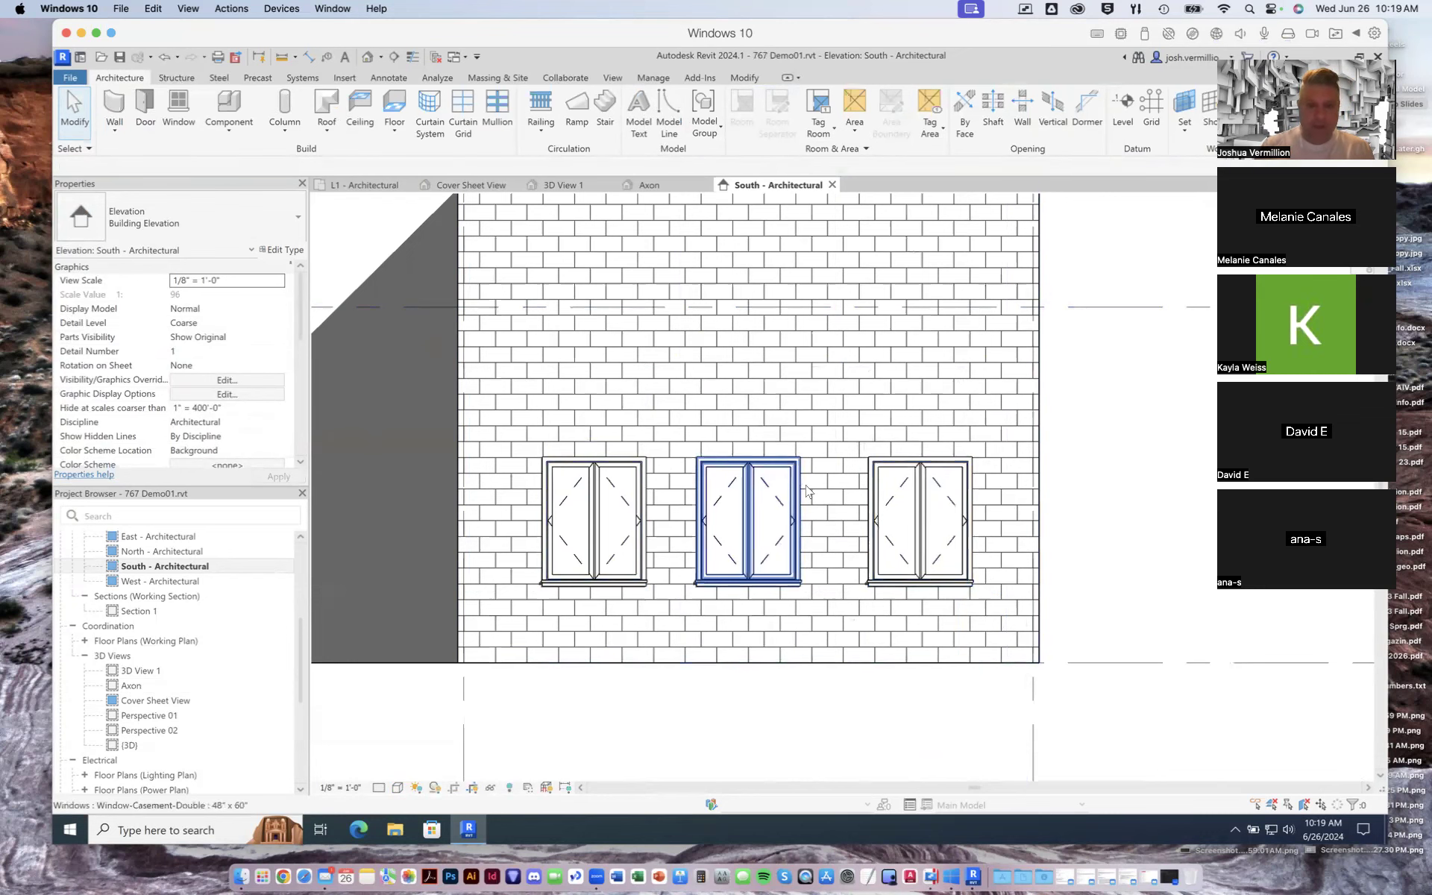
Save the project with the three windows placed in the masonry wall
scroll(839, 448, down, 2)
scroll(836, 445, down, 5)
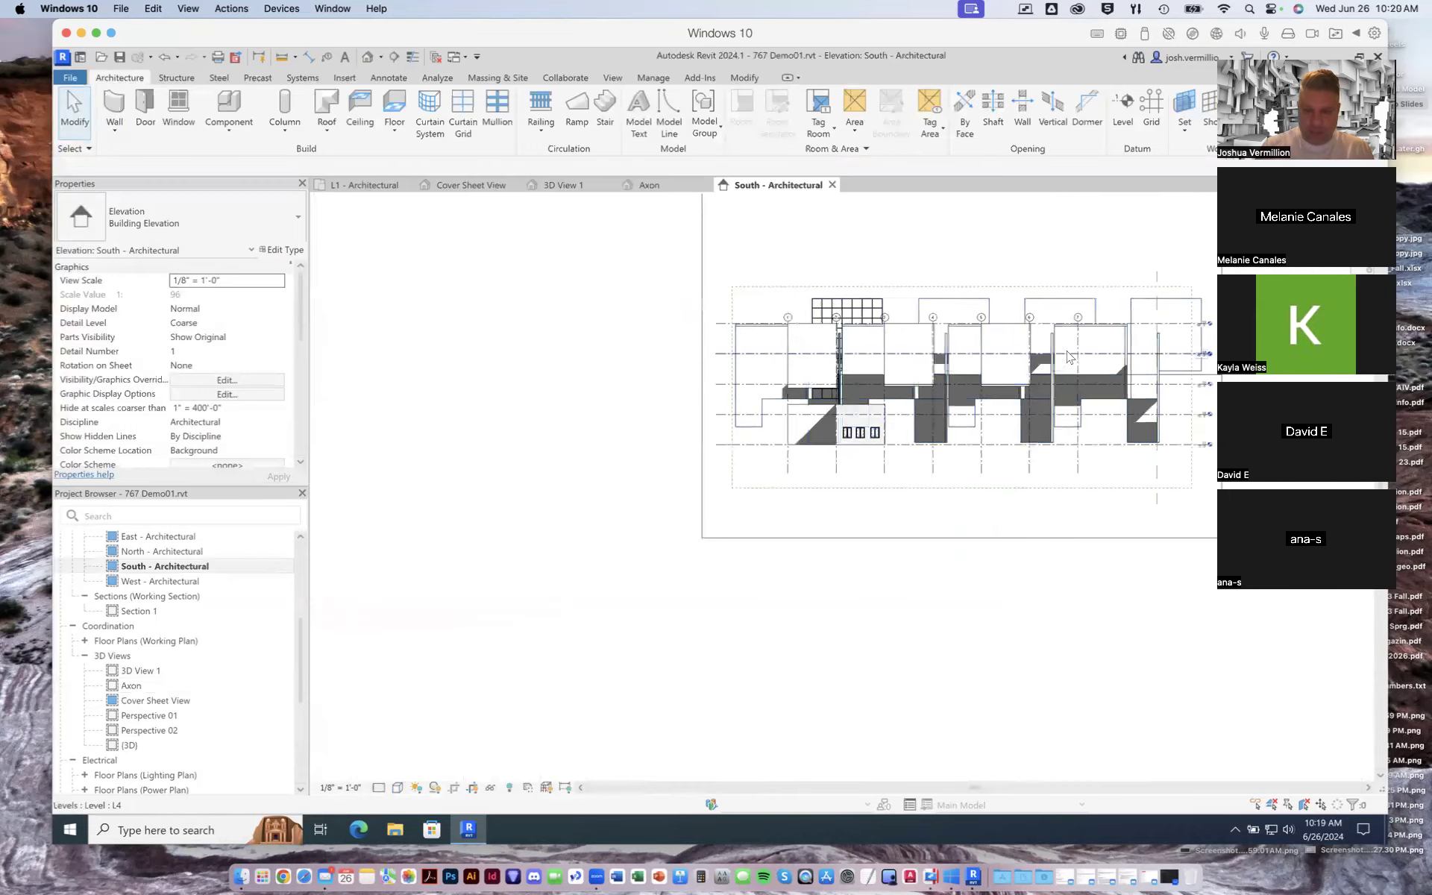
scroll(1060, 355, up, 3)
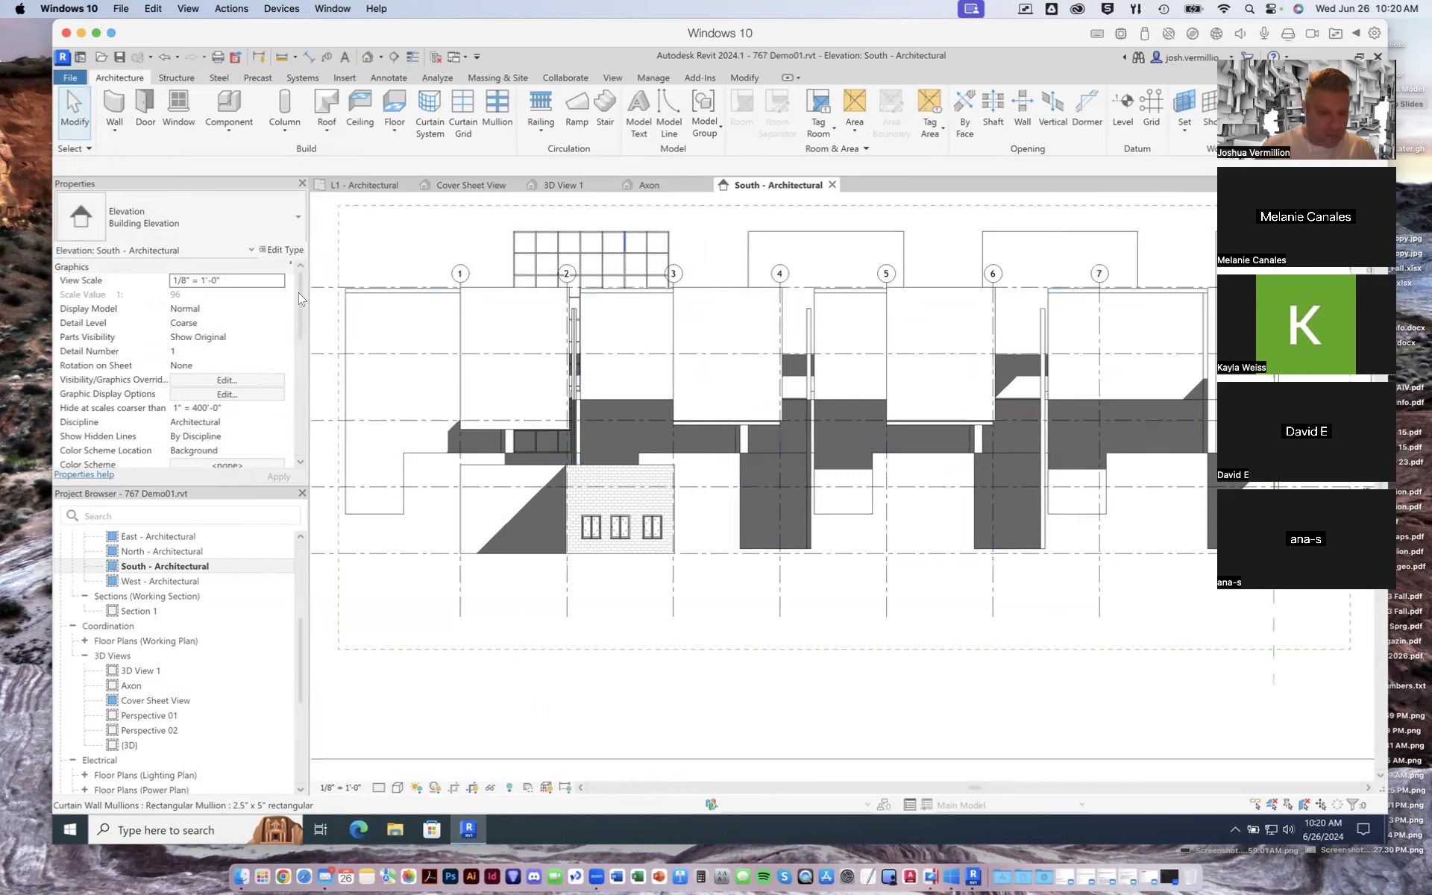
scroll(301, 306, down, 3)
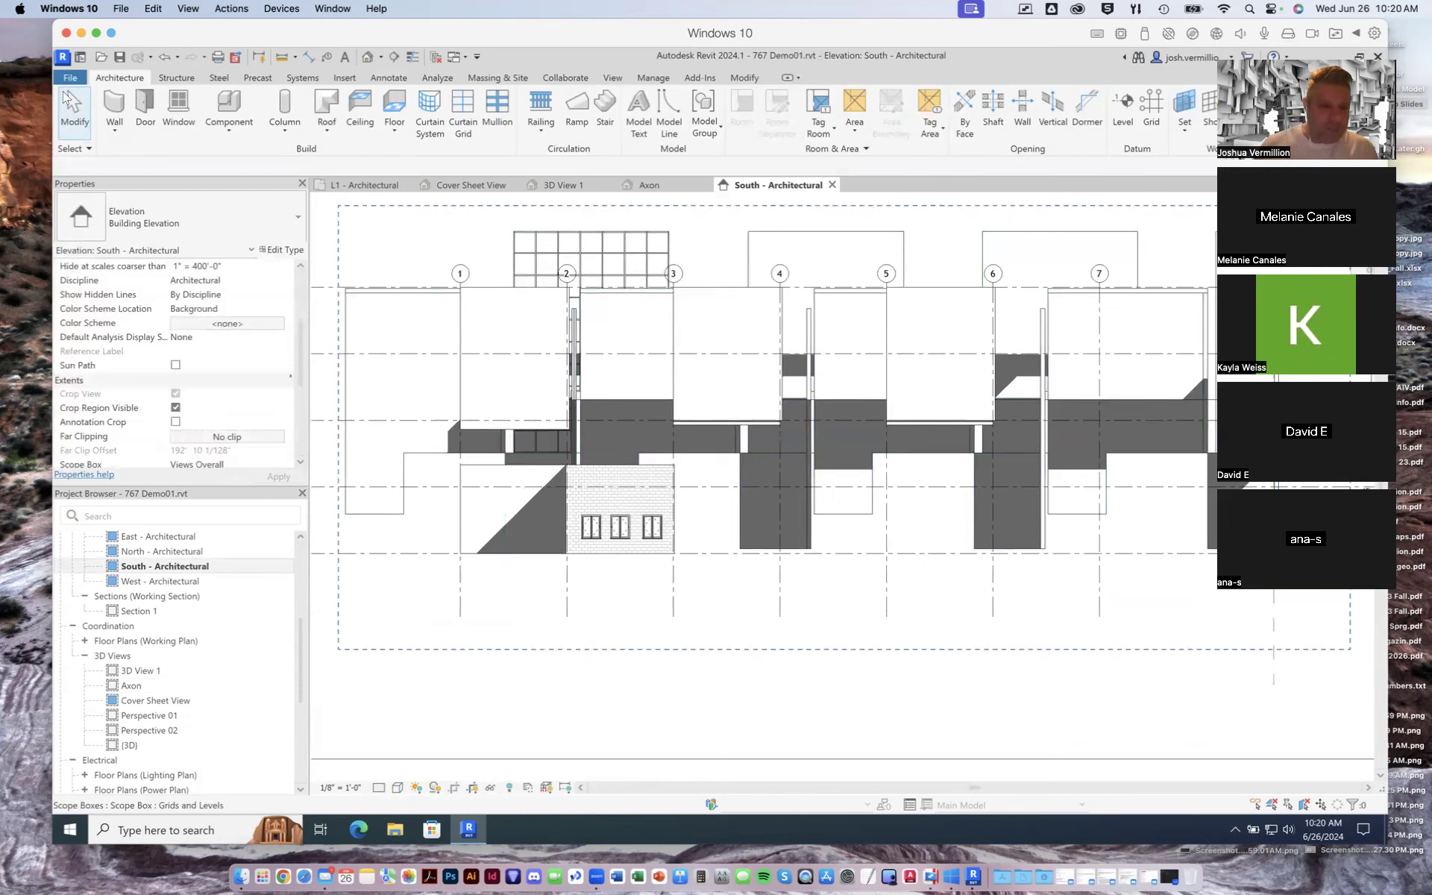
click(63, 61)
click(63, 61)
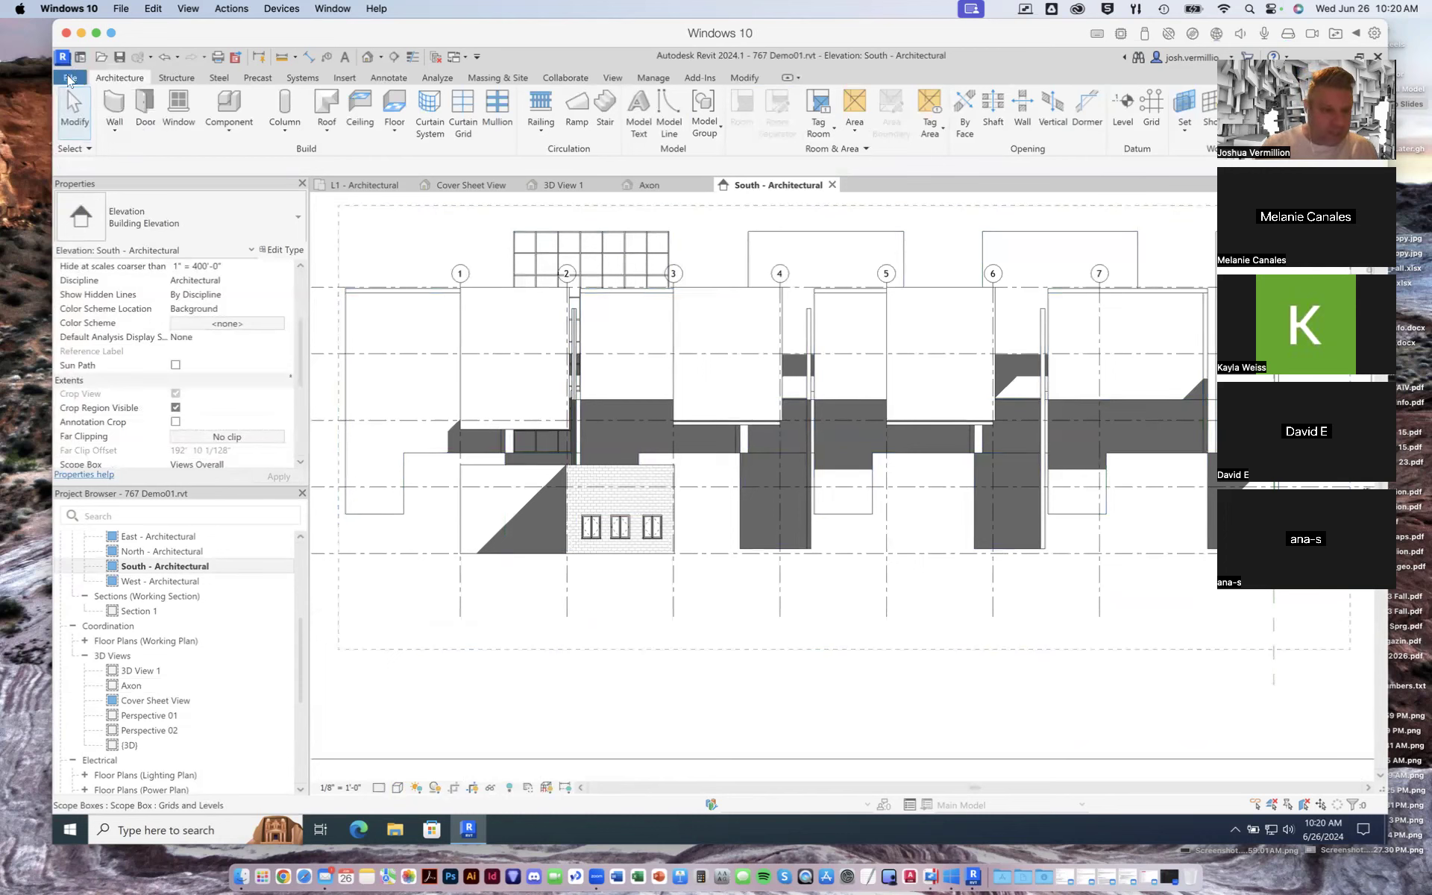
click(119, 57)
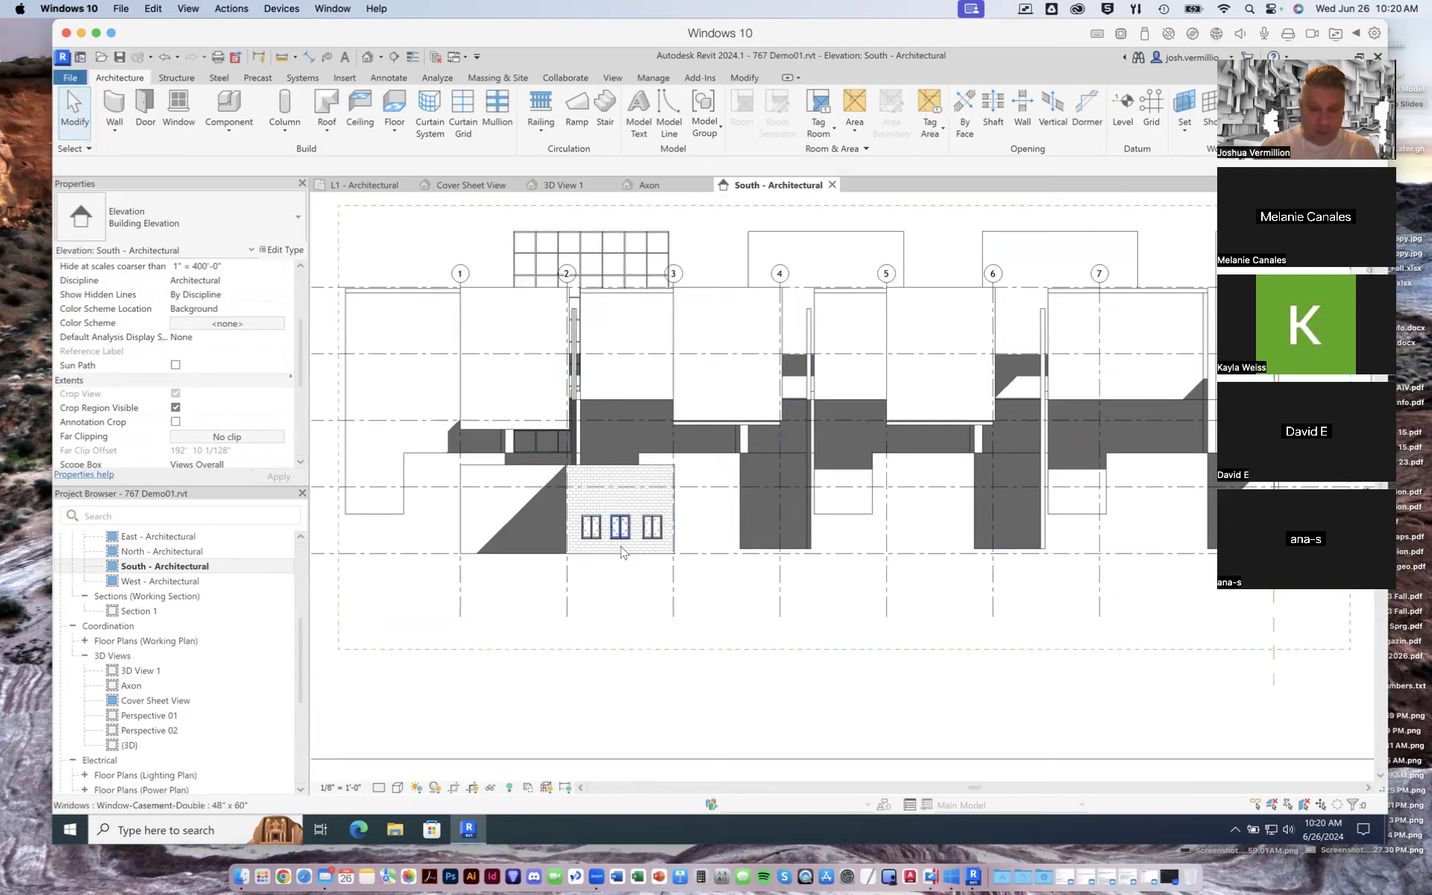
Open the recent project Project1.0036.rvt
scroll(625, 552, up, 4)
scroll(623, 552, up, 2)
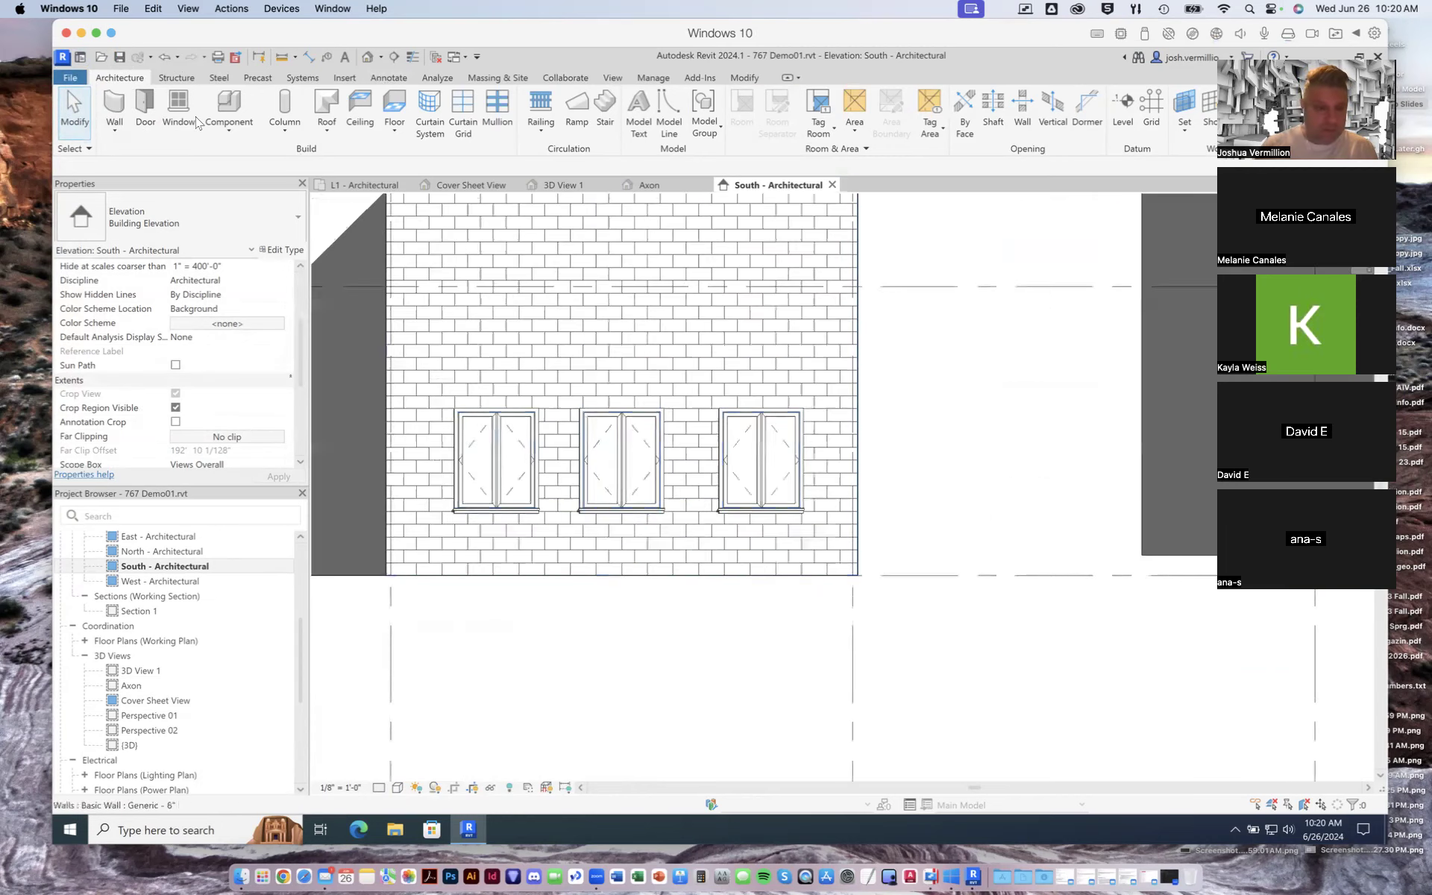
click(67, 77)
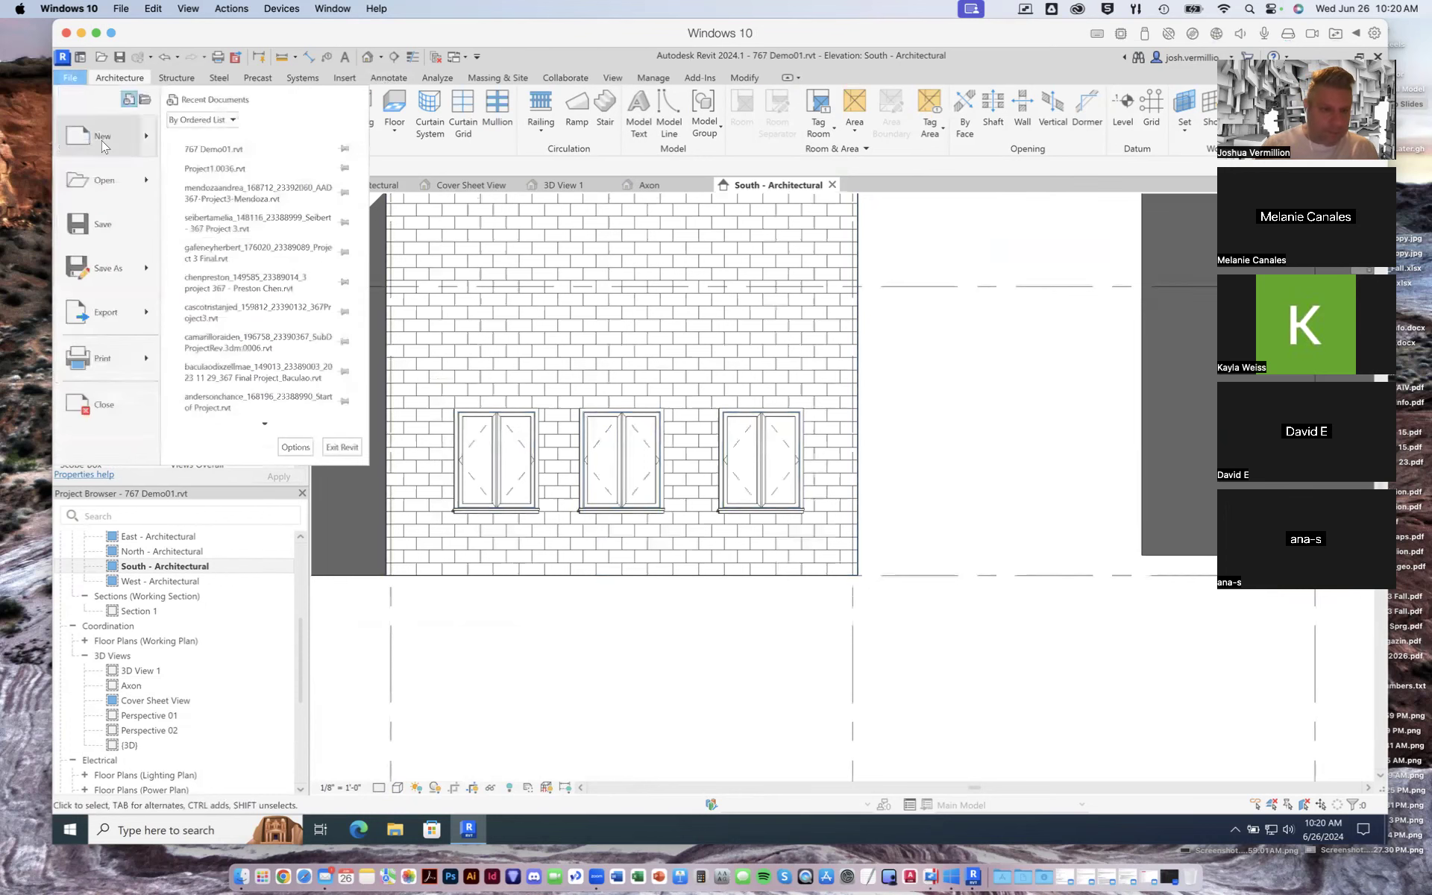
mouse_move(146, 186)
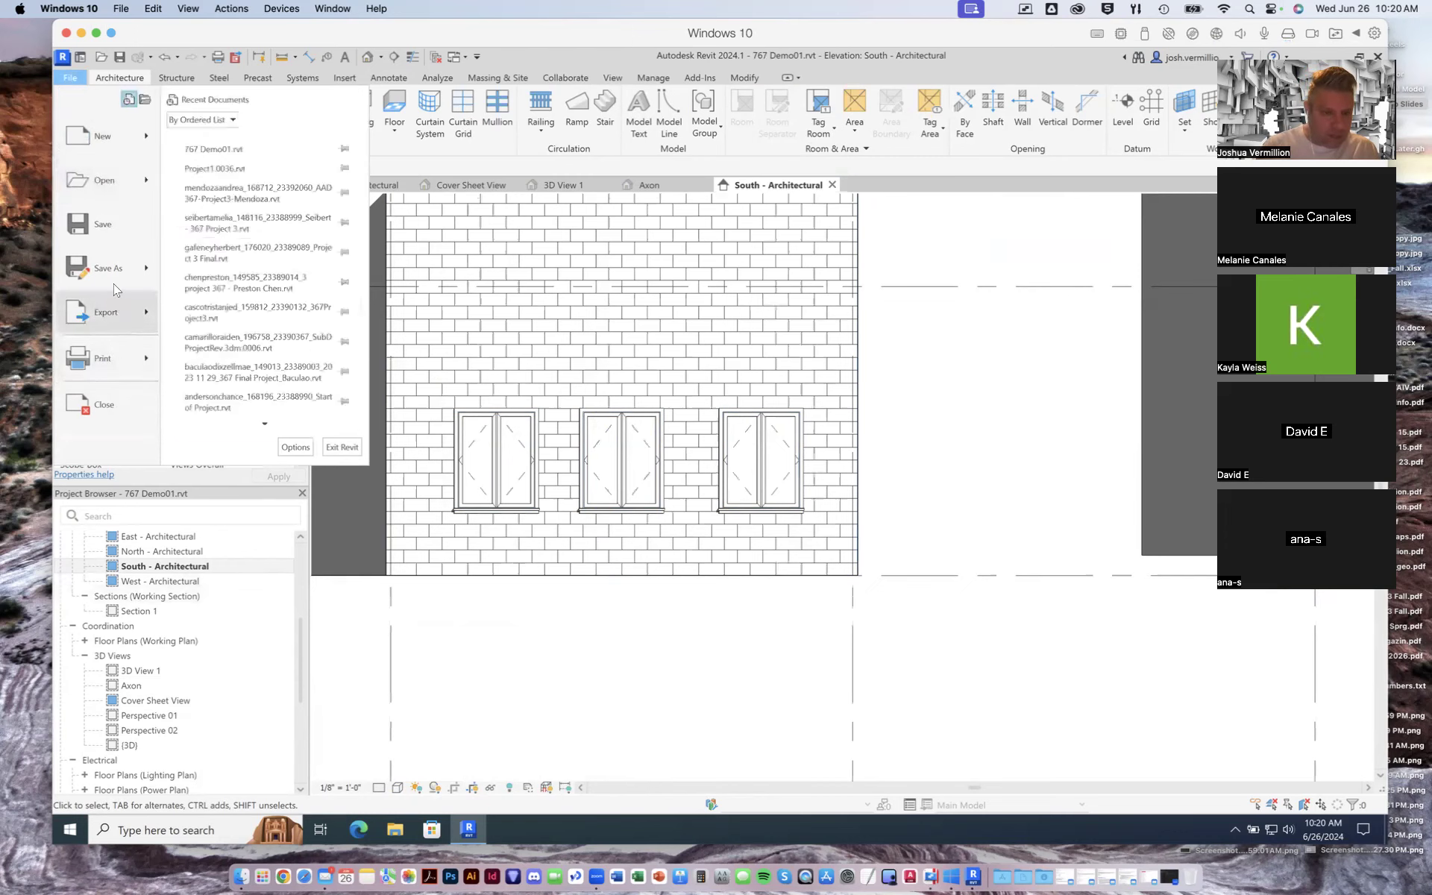
mouse_move(114, 270)
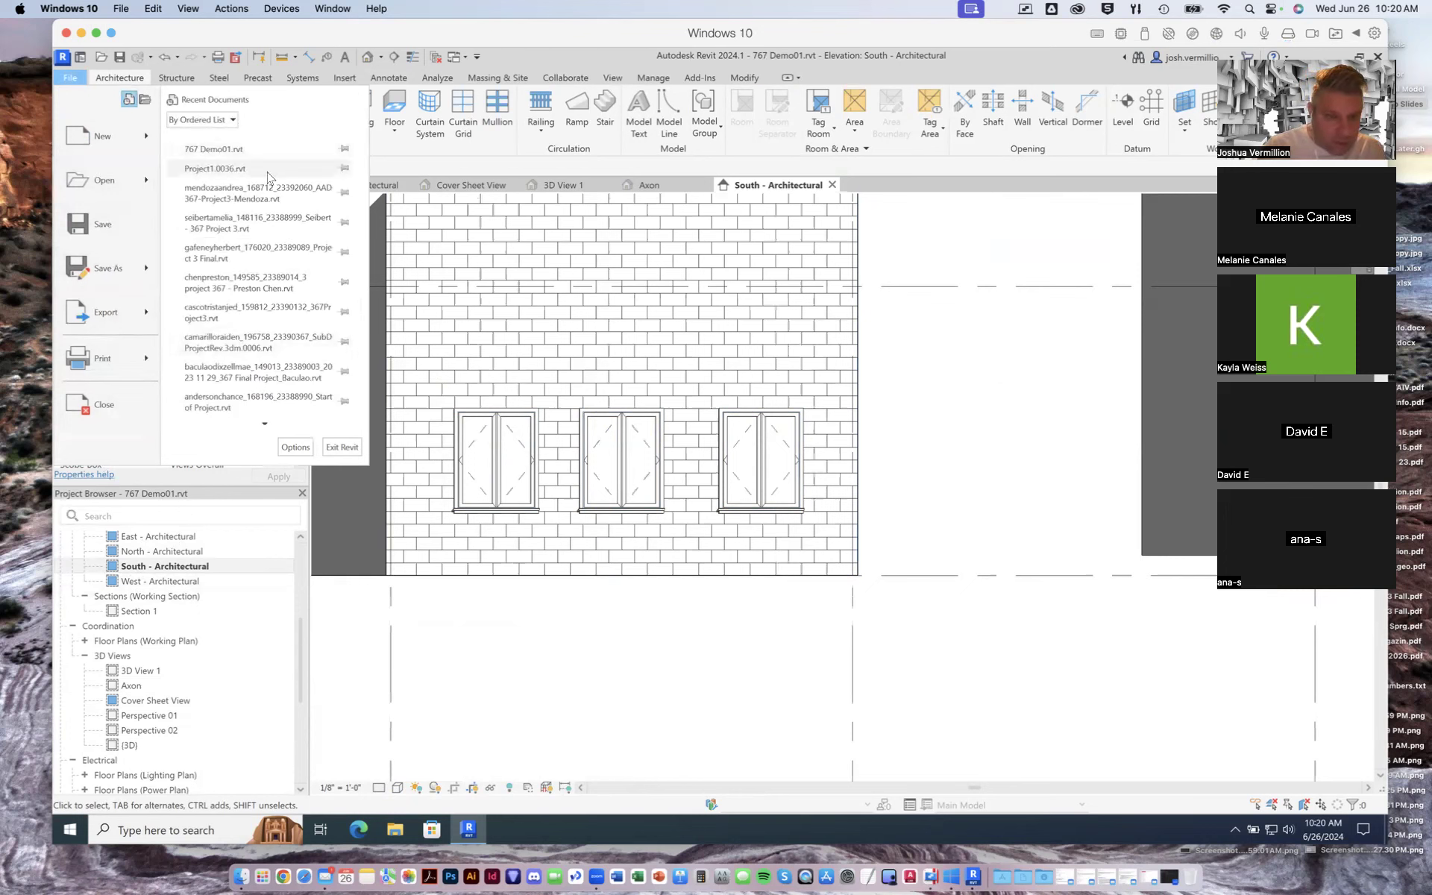
key(Escape)
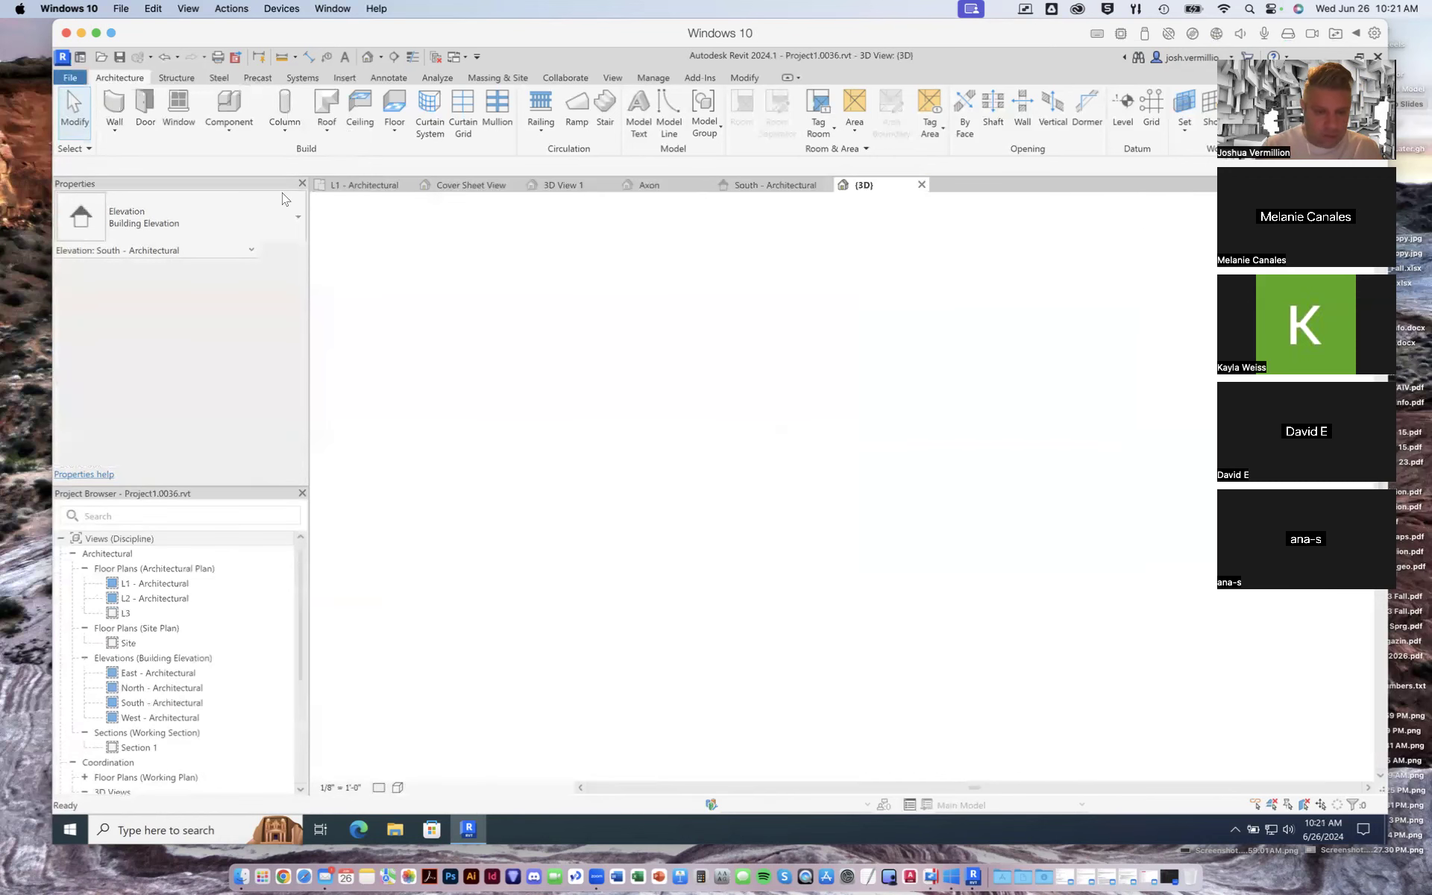
Examine the building's exterior in the {3D} view, from the overall site to the corner with the tall boxed window
scroll(856, 423, down, 5)
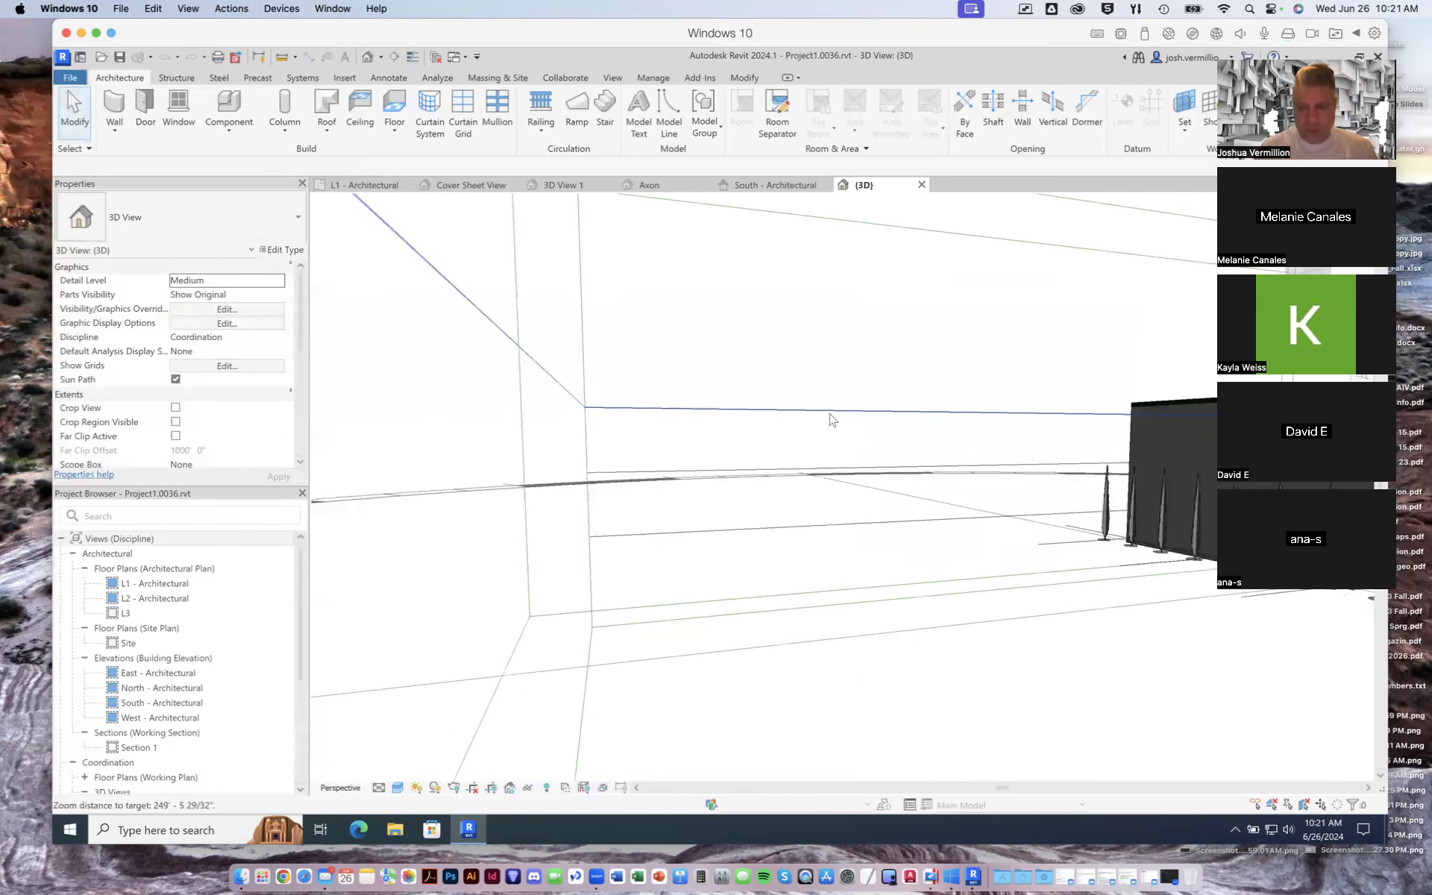
scroll(1186, 460, up, 2)
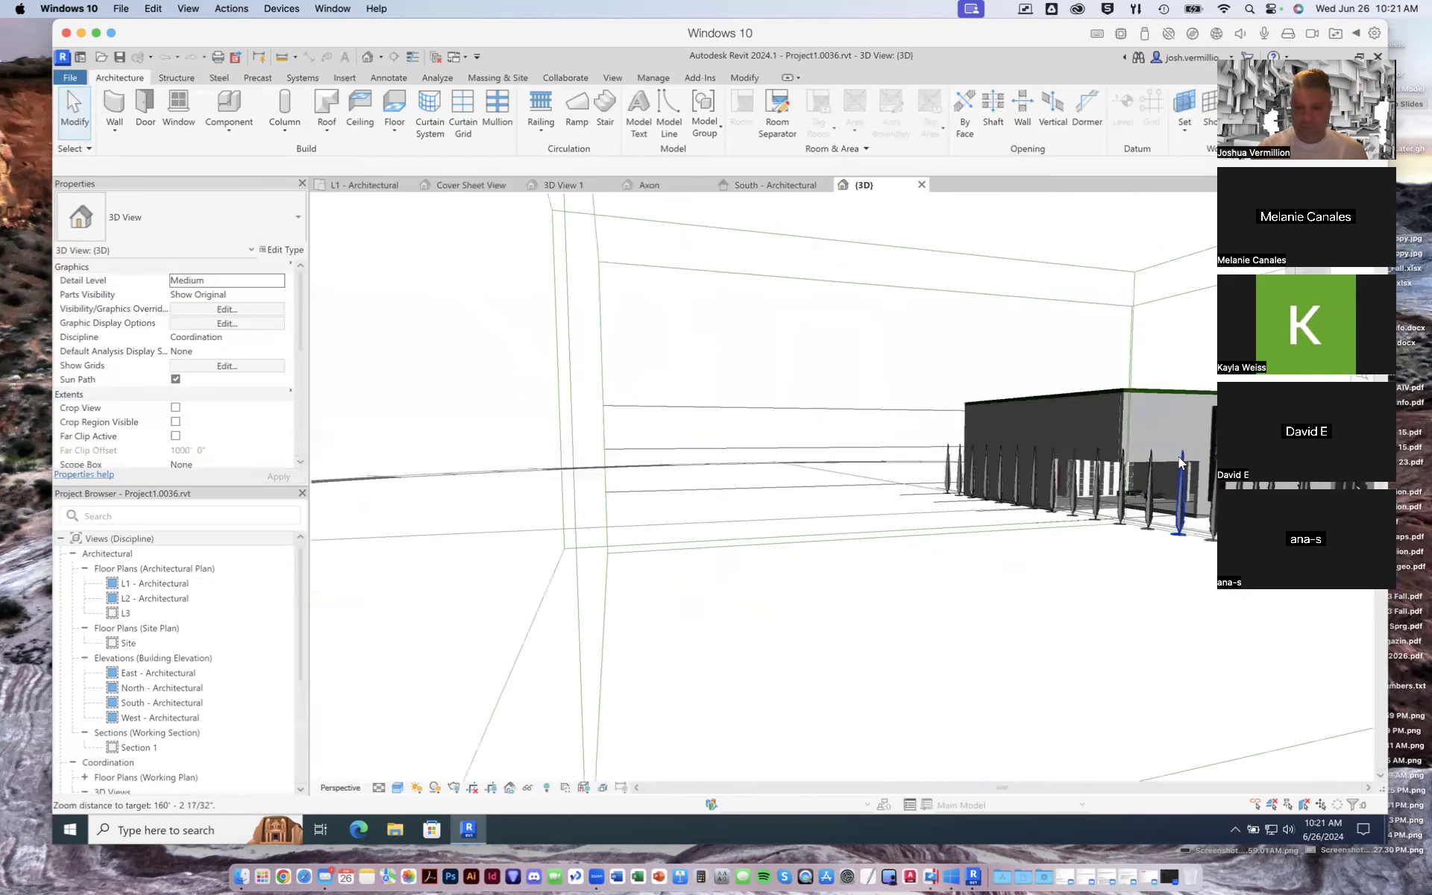
scroll(1073, 460, down, 4)
scroll(679, 466, down, 4)
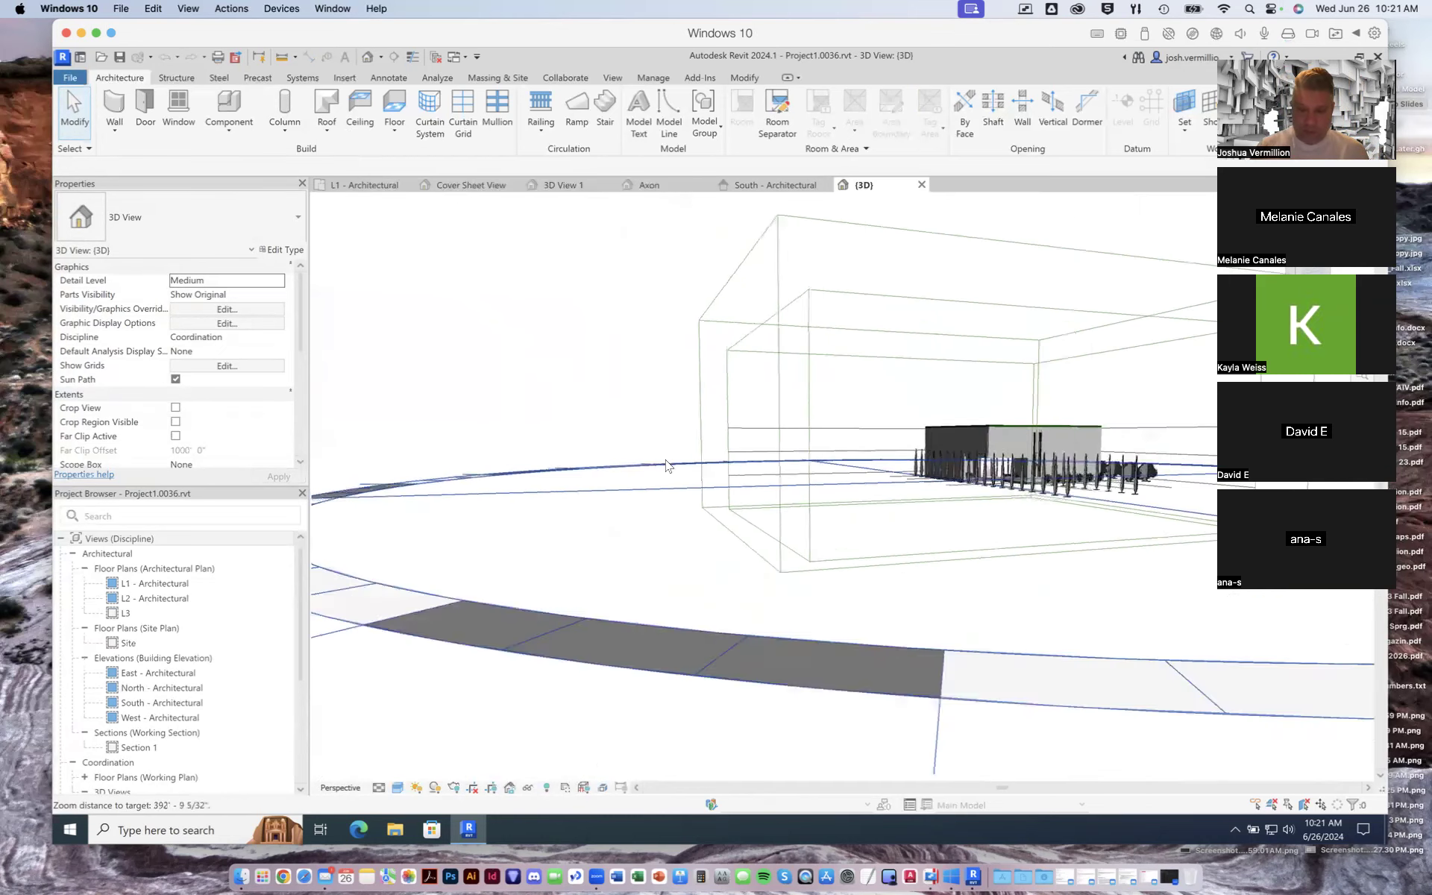
scroll(958, 464, up, 3)
scroll(958, 464, up, 6)
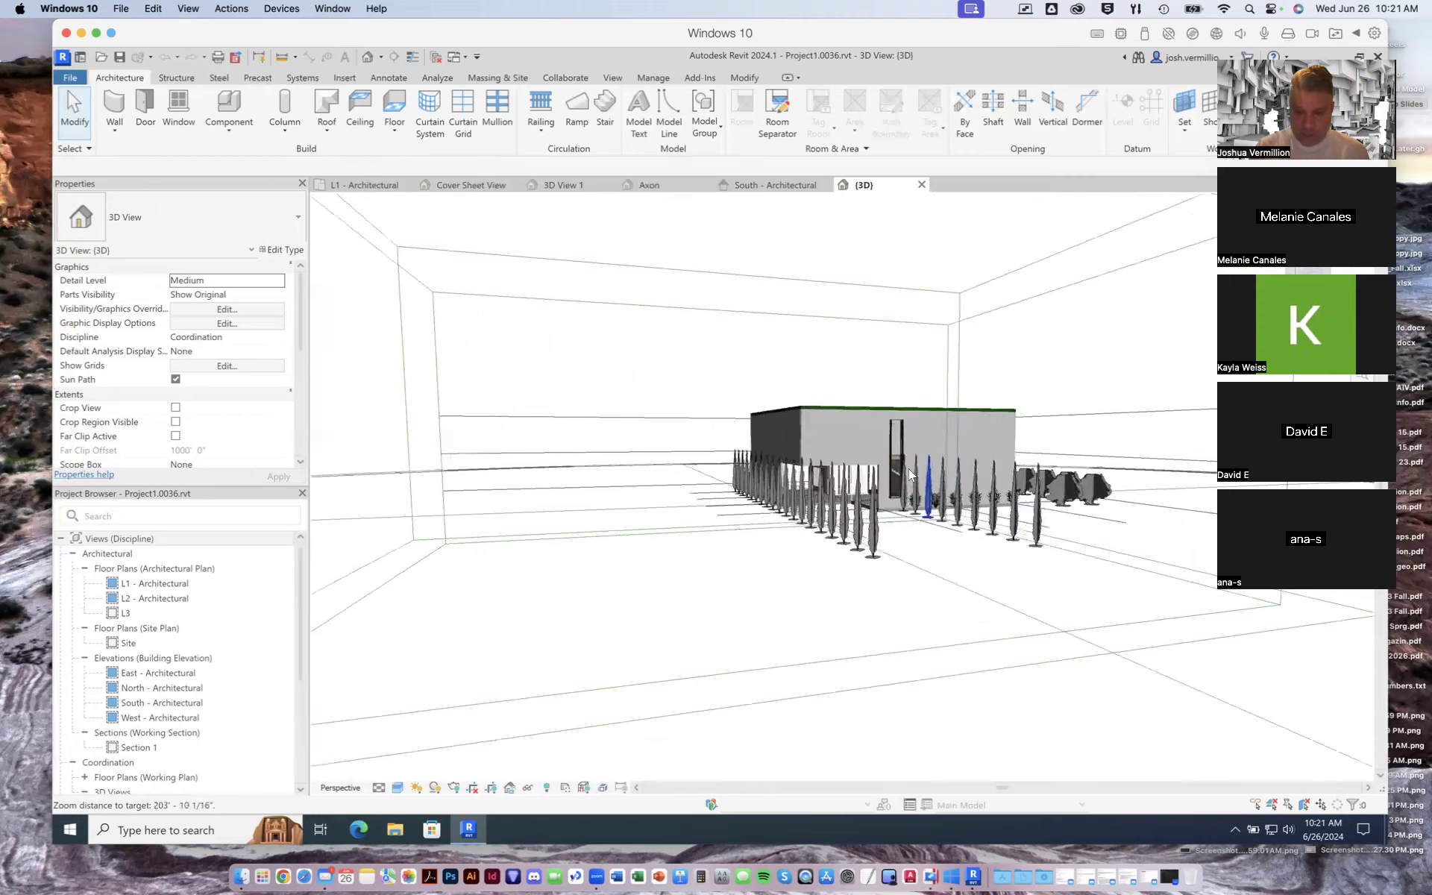
scroll(891, 463, up, 6)
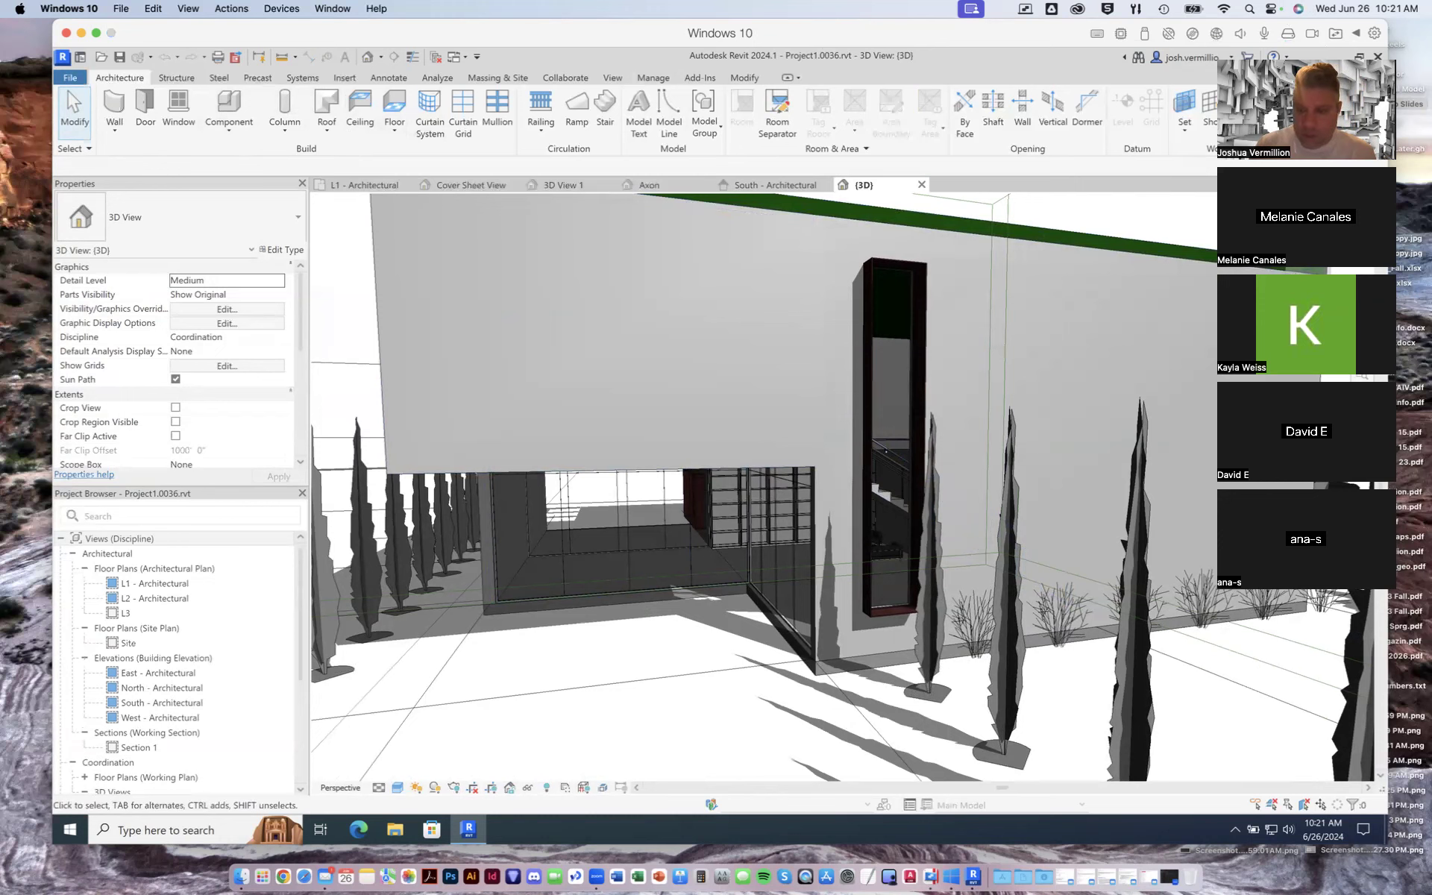
drag(1327, 51, 1351, 290)
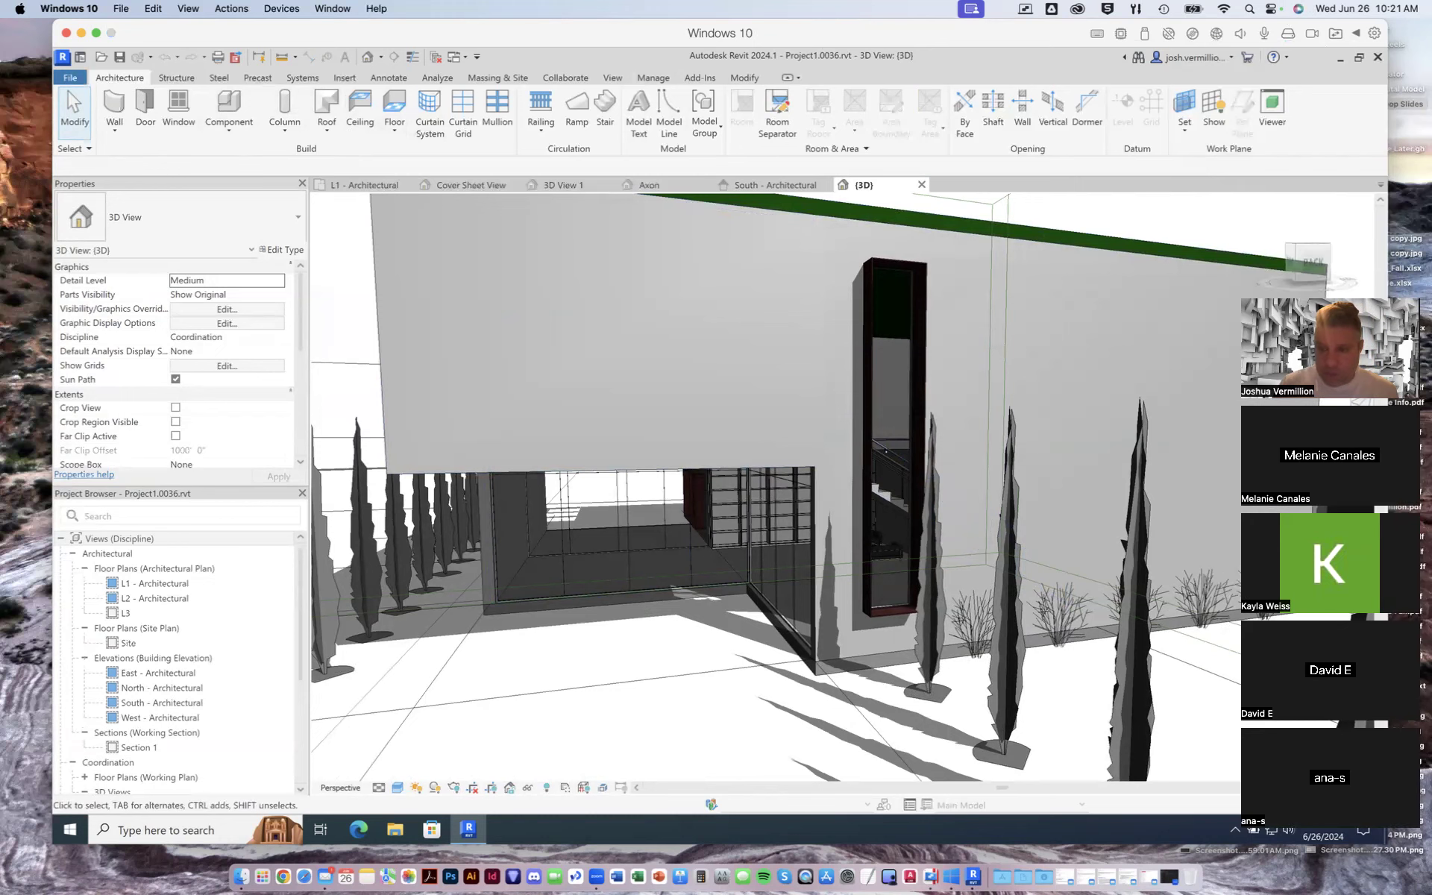
click(1296, 264)
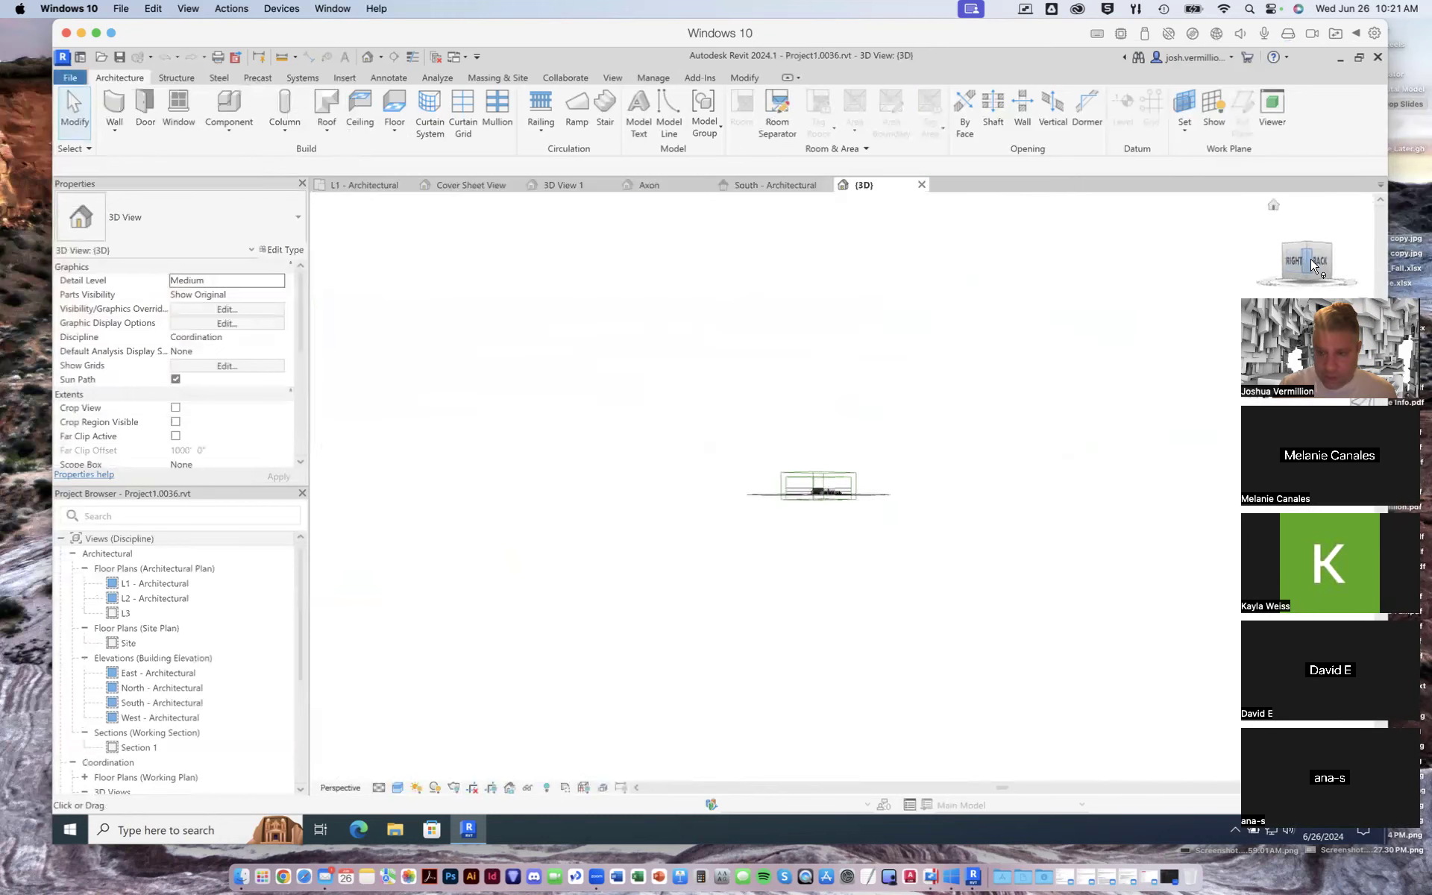
scroll(829, 496, up, 2)
scroll(828, 496, up, 3)
scroll(821, 495, up, 7)
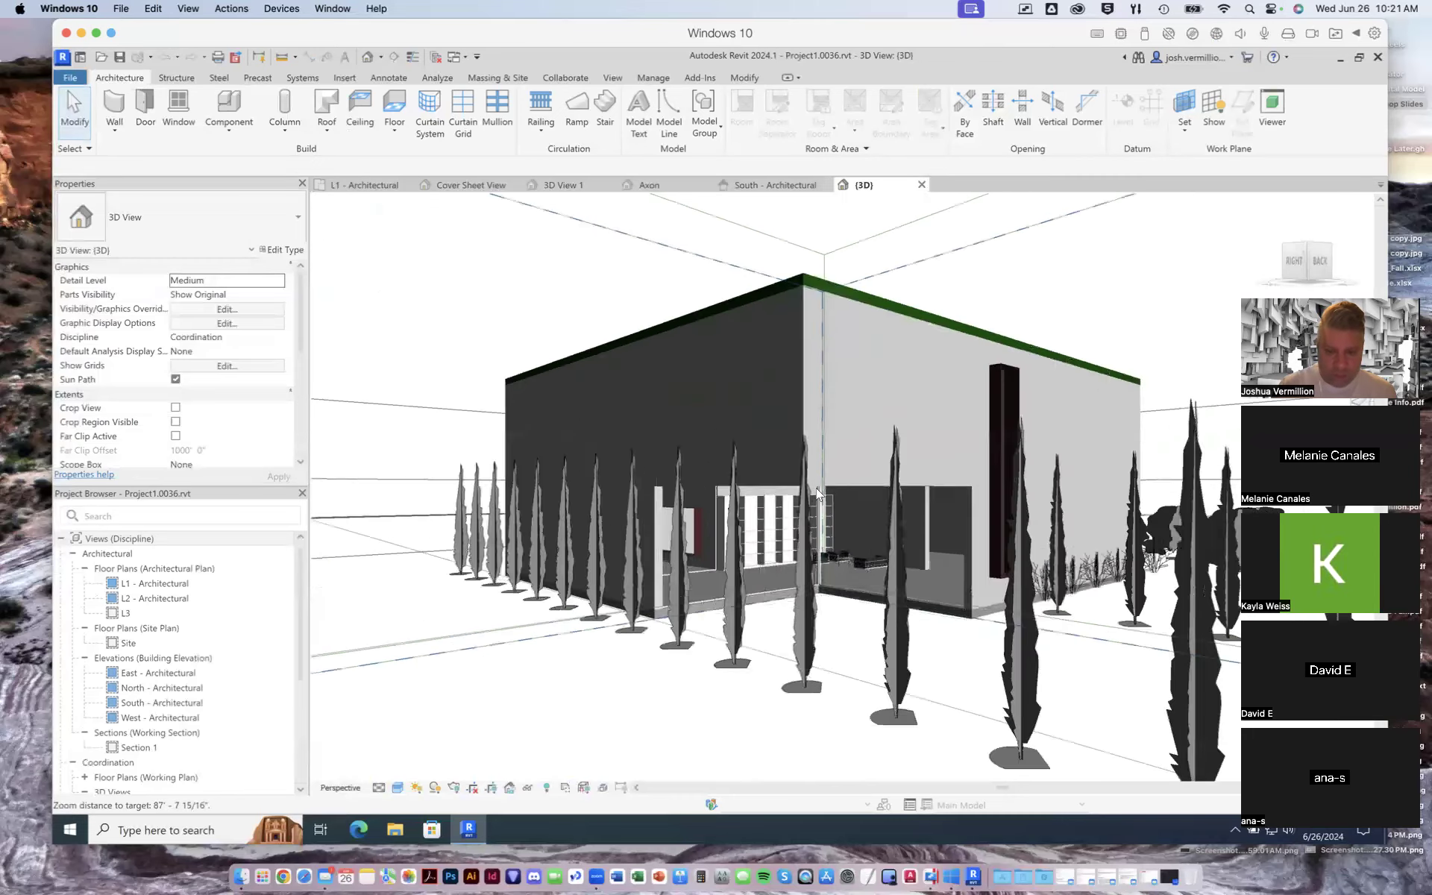
scroll(817, 488, up, 3)
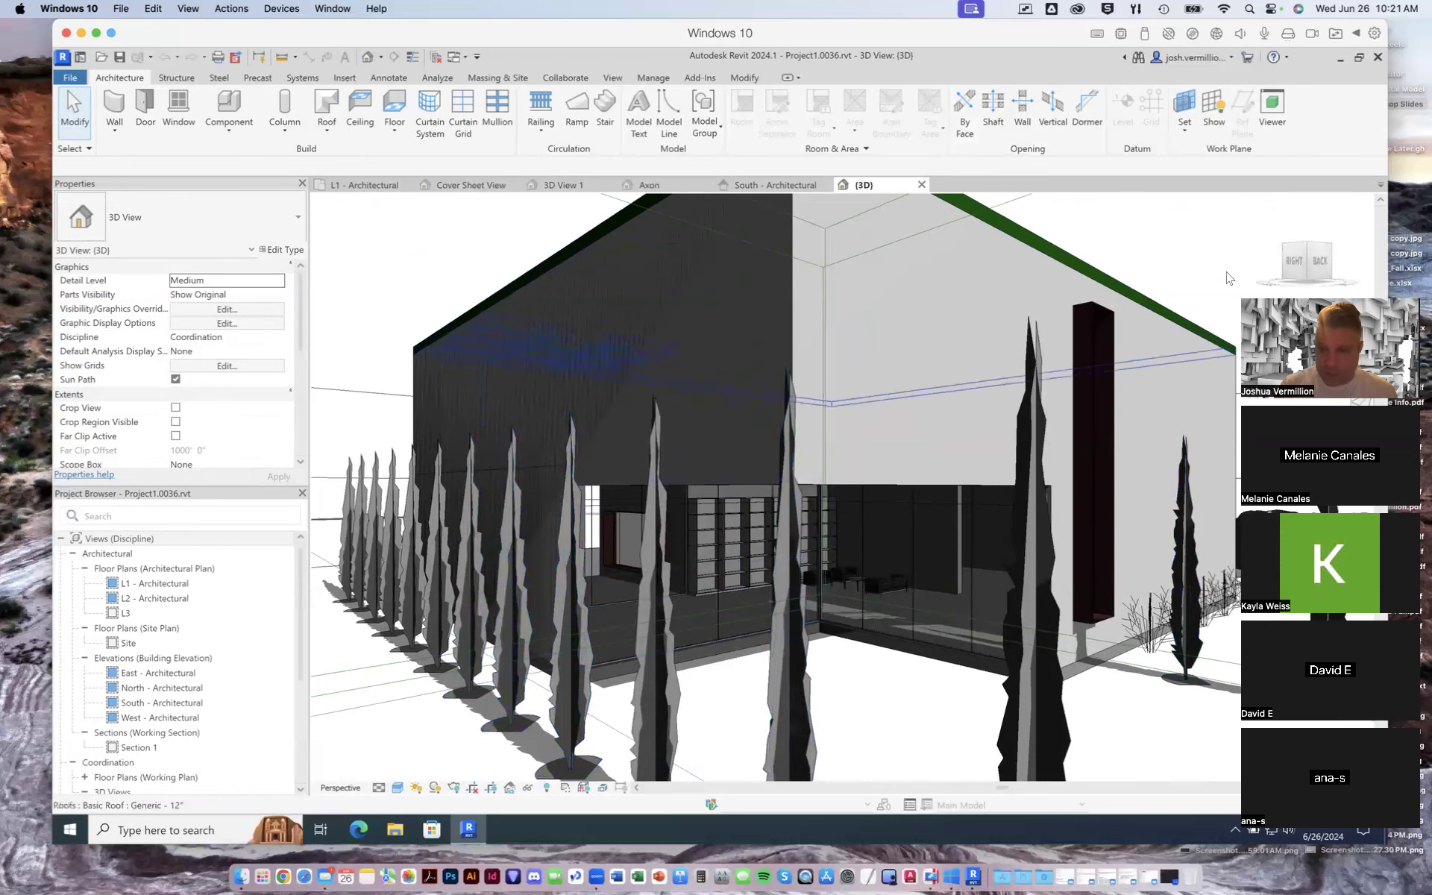
Examine the glazed ground-floor corner and the tall boxed window beside it up close in the 3D view
mouse_move(1295, 259)
mouse_down()
mouse_move(1331, 258)
mouse_move(1276, 258)
mouse_up()
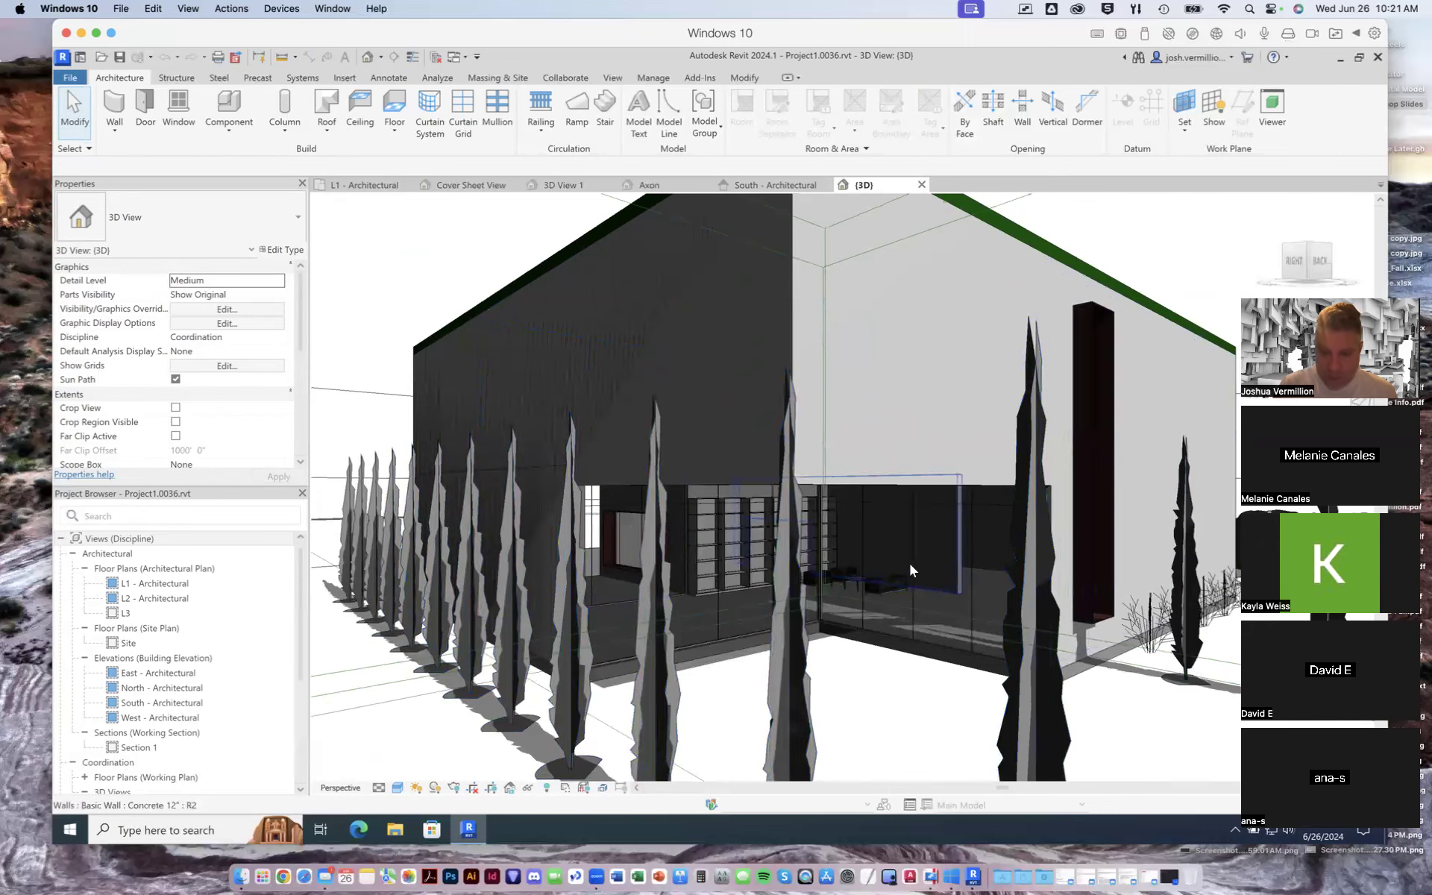
scroll(915, 557, up, 5)
drag(1295, 250, 1287, 244)
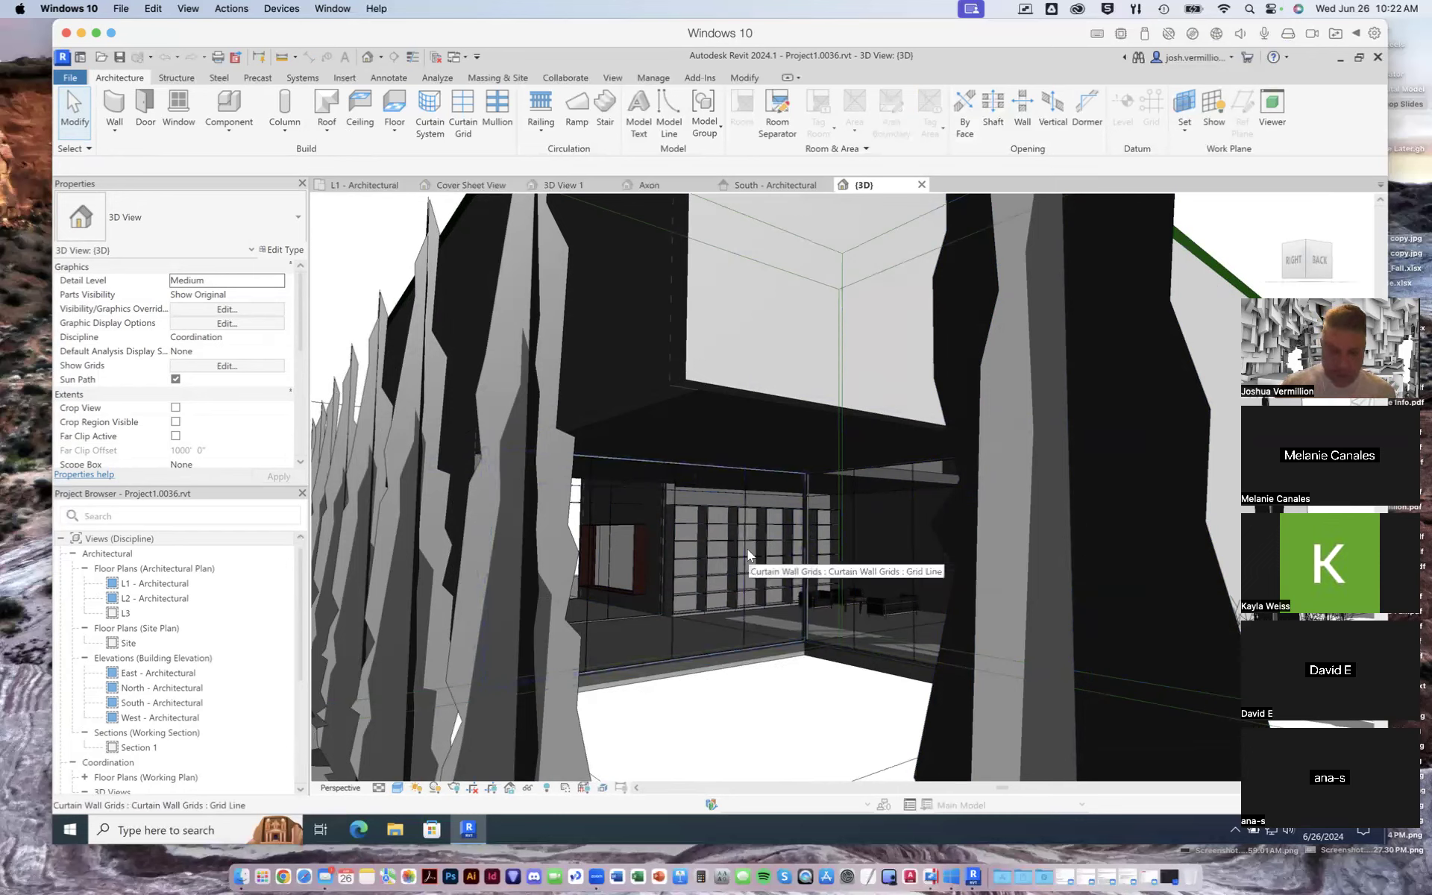
click(1316, 258)
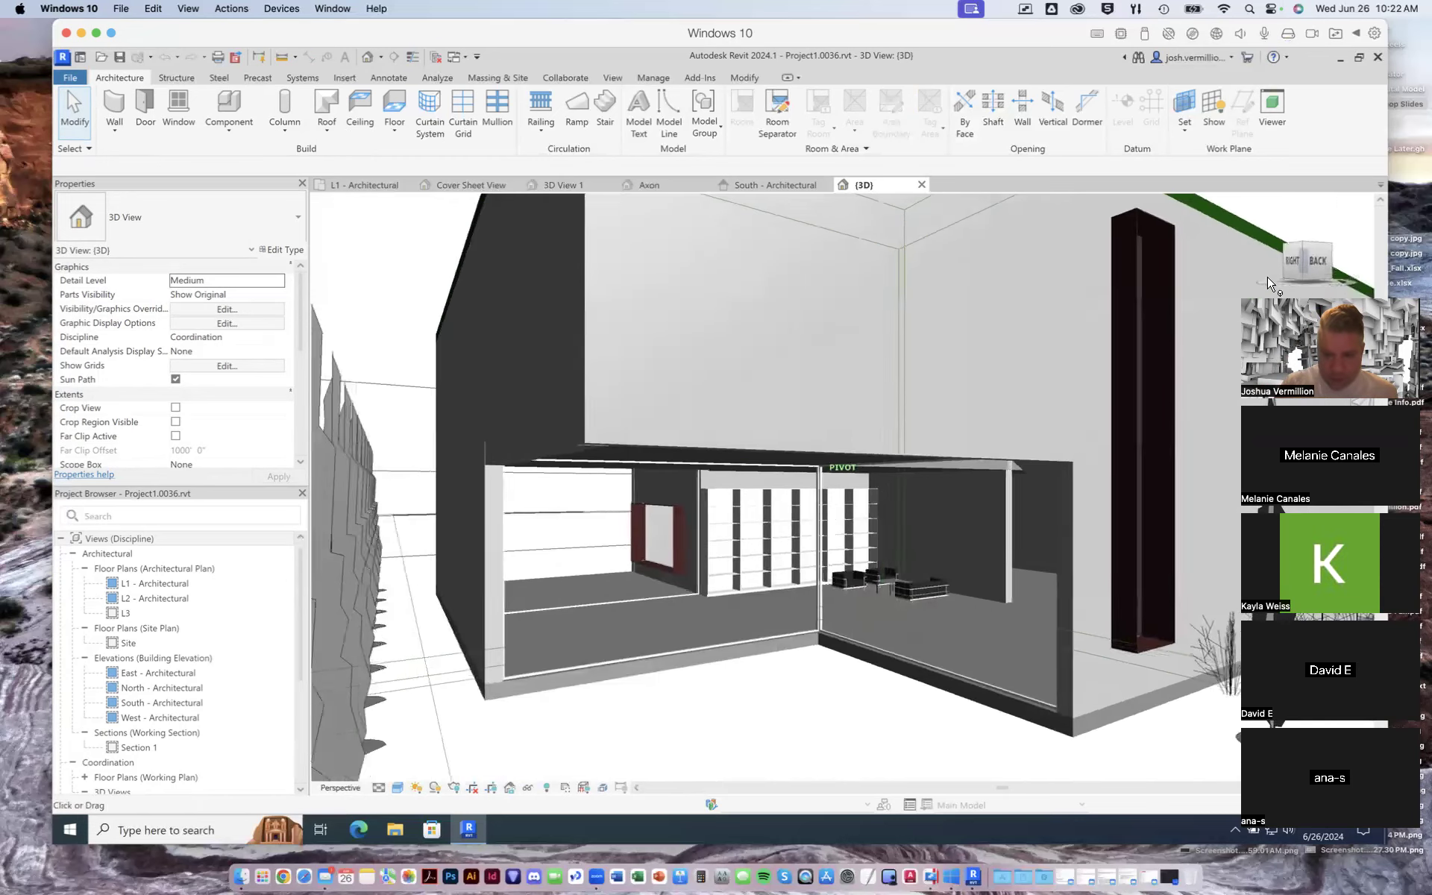
scroll(1237, 282, up, 4)
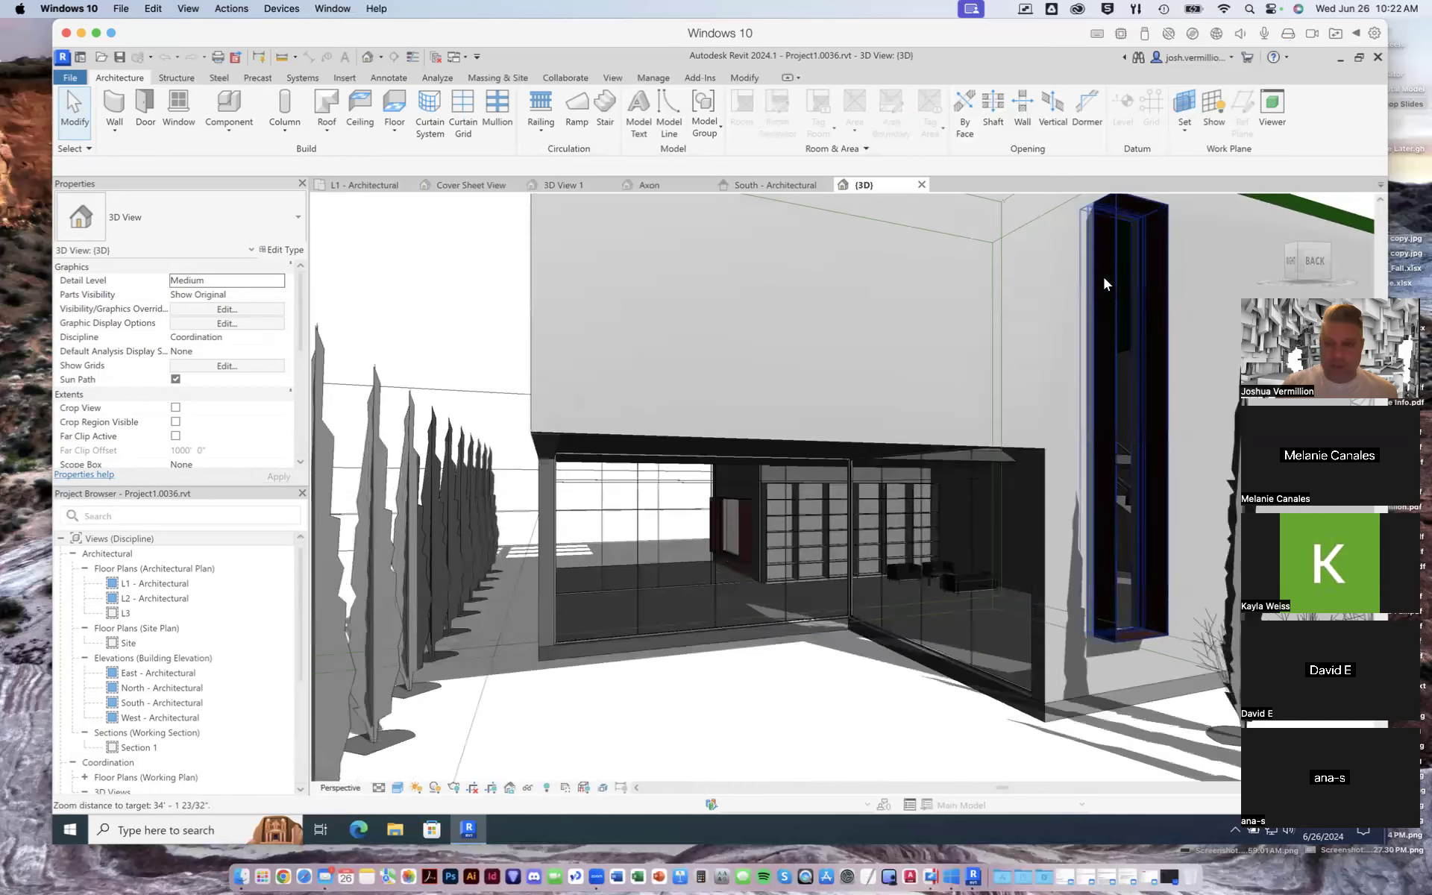
scroll(1102, 281, down, 2)
scroll(1147, 197, up, 2)
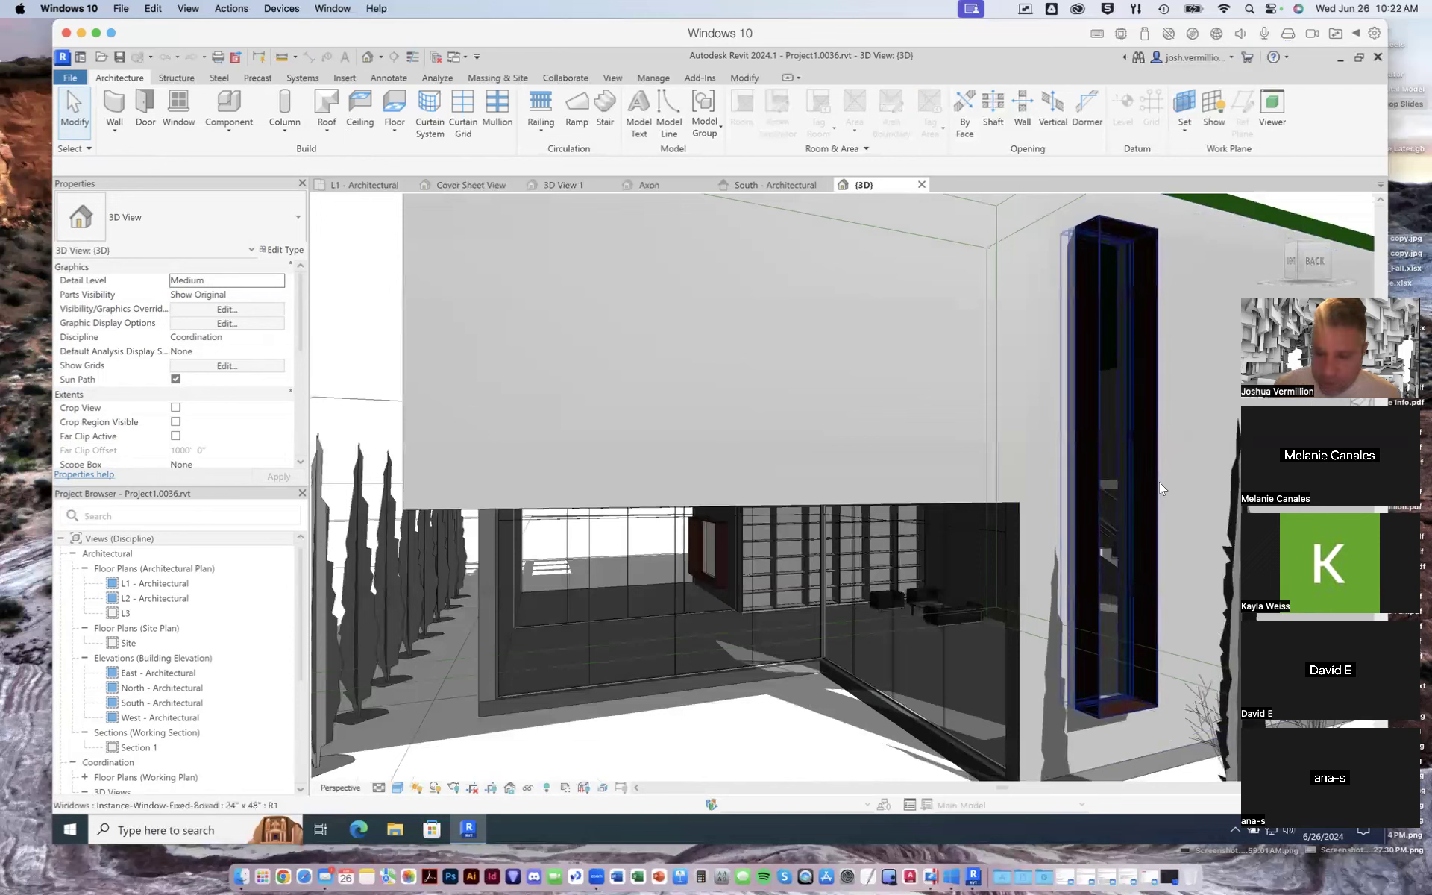
Inspect the tall boxed window's available types and the type properties of Instance-Window-Fixed-Boxed 24" x 48" without changing anything
click(1103, 718)
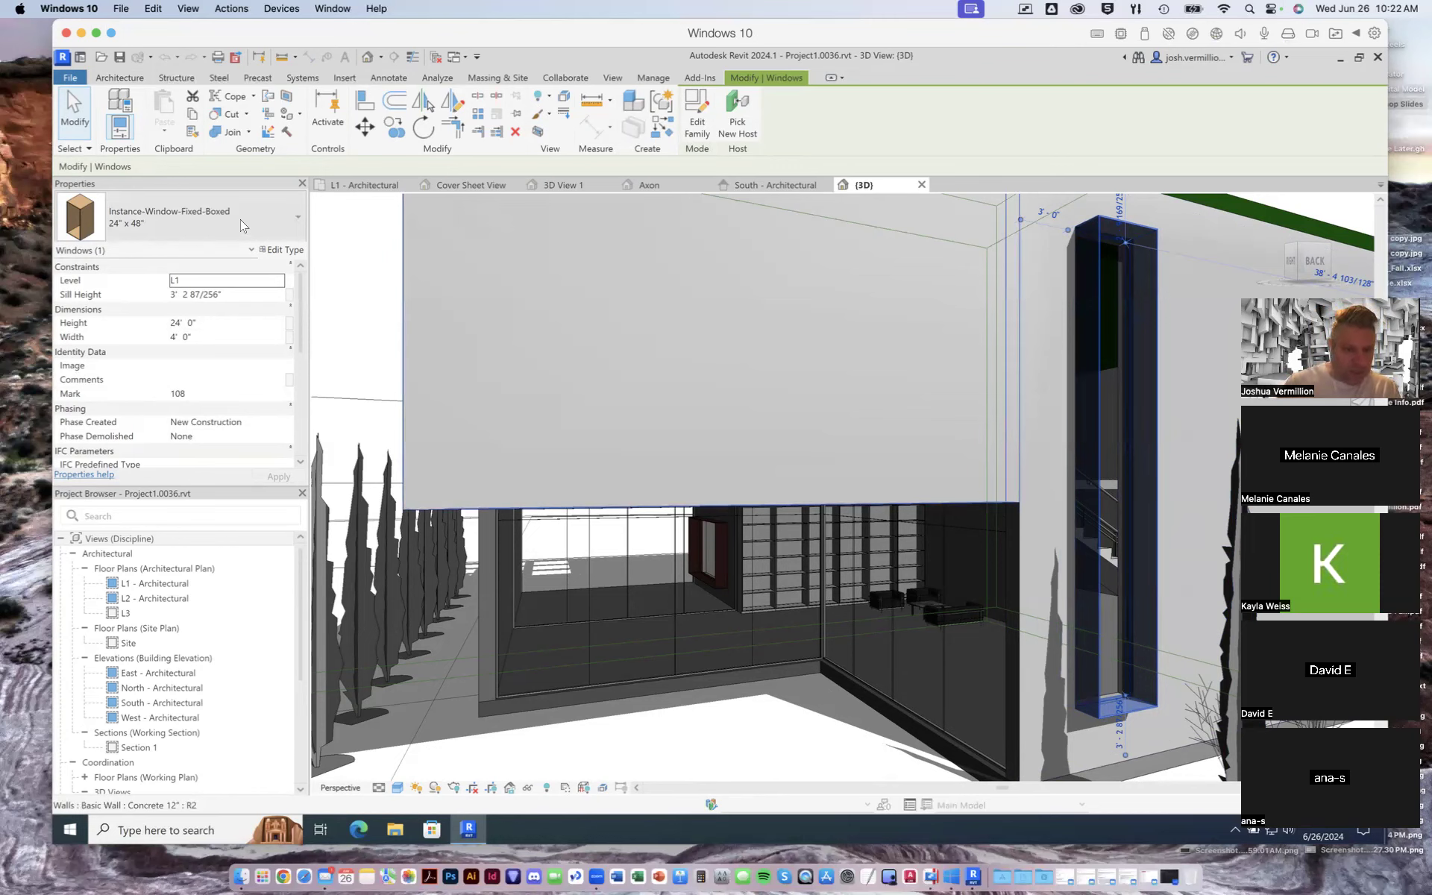
click(294, 212)
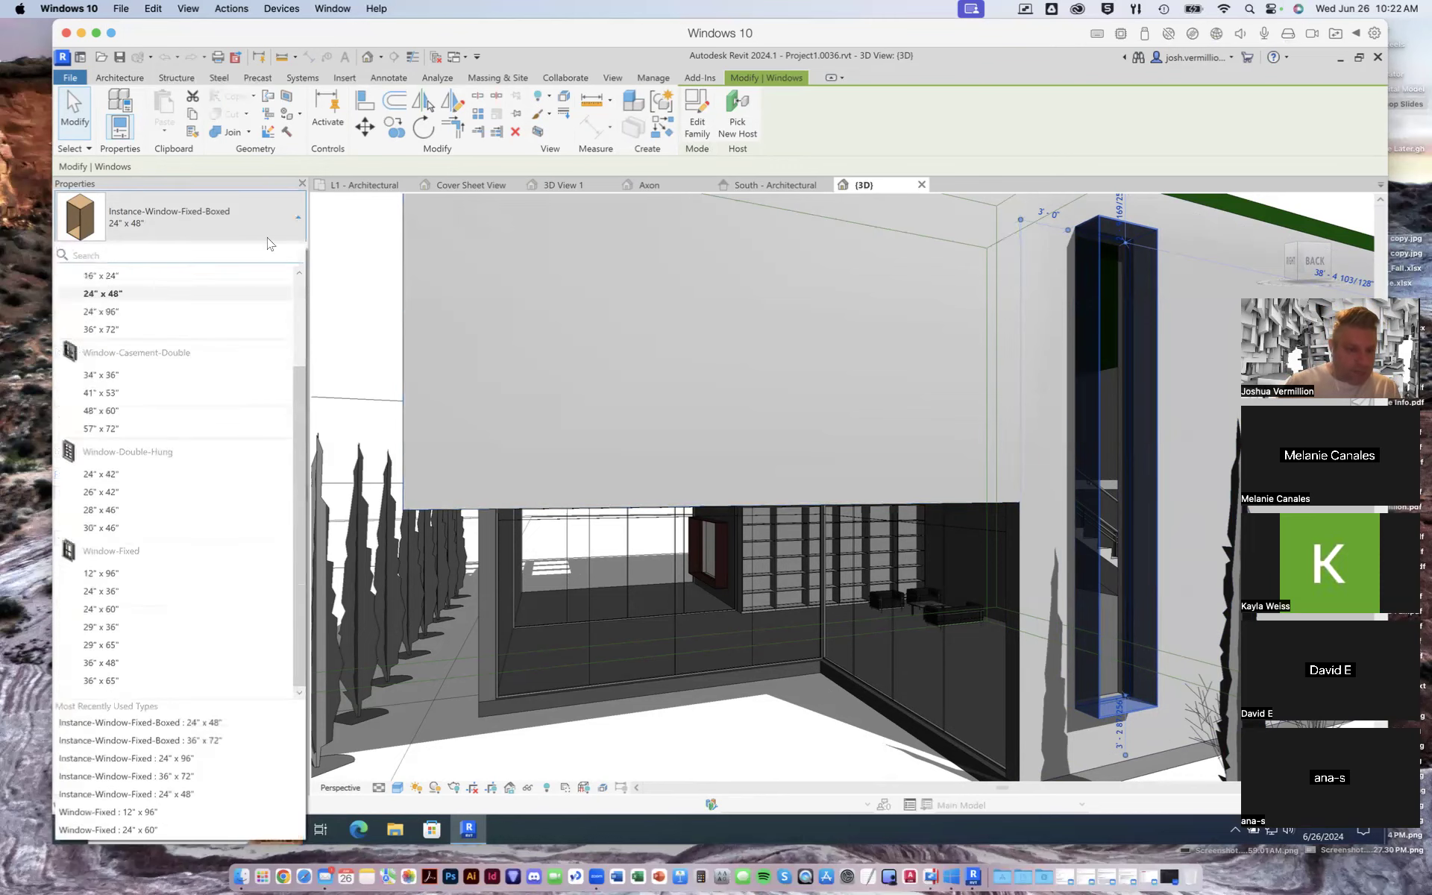
scroll(175, 377, up, 3)
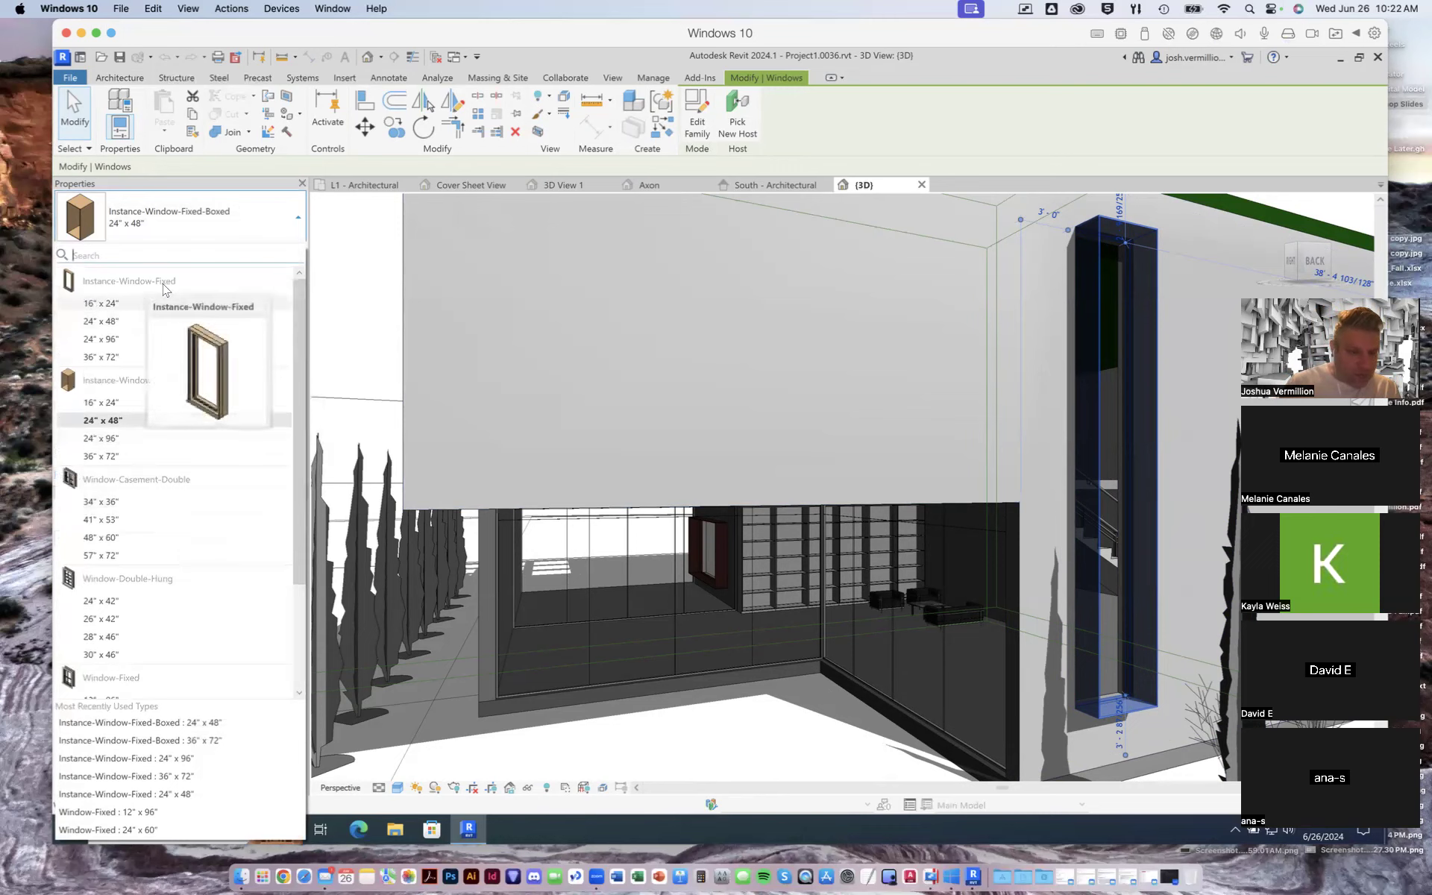
click(112, 420)
click(283, 249)
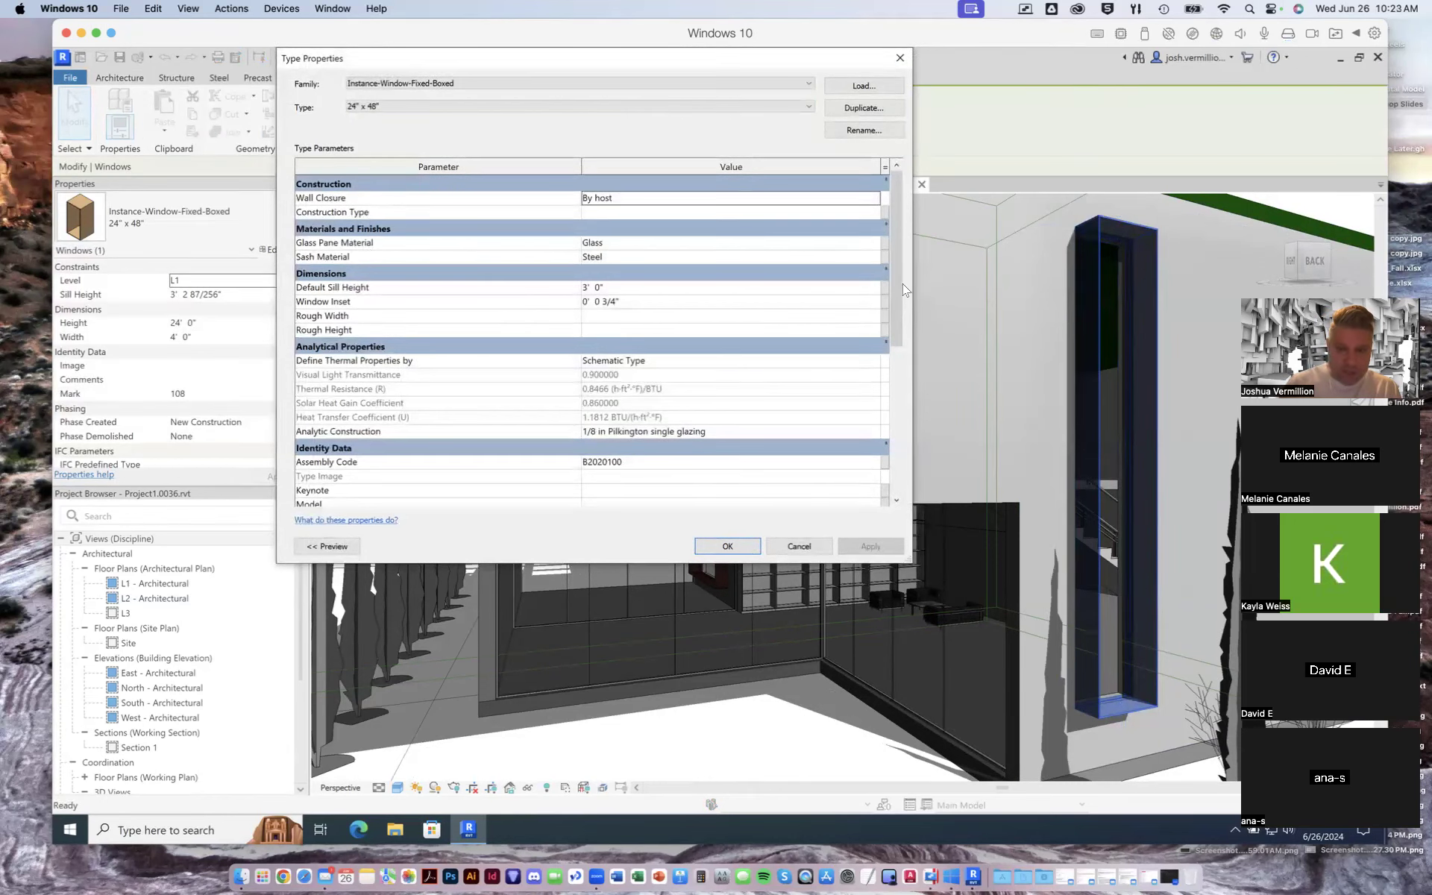
scroll(899, 313, down, 5)
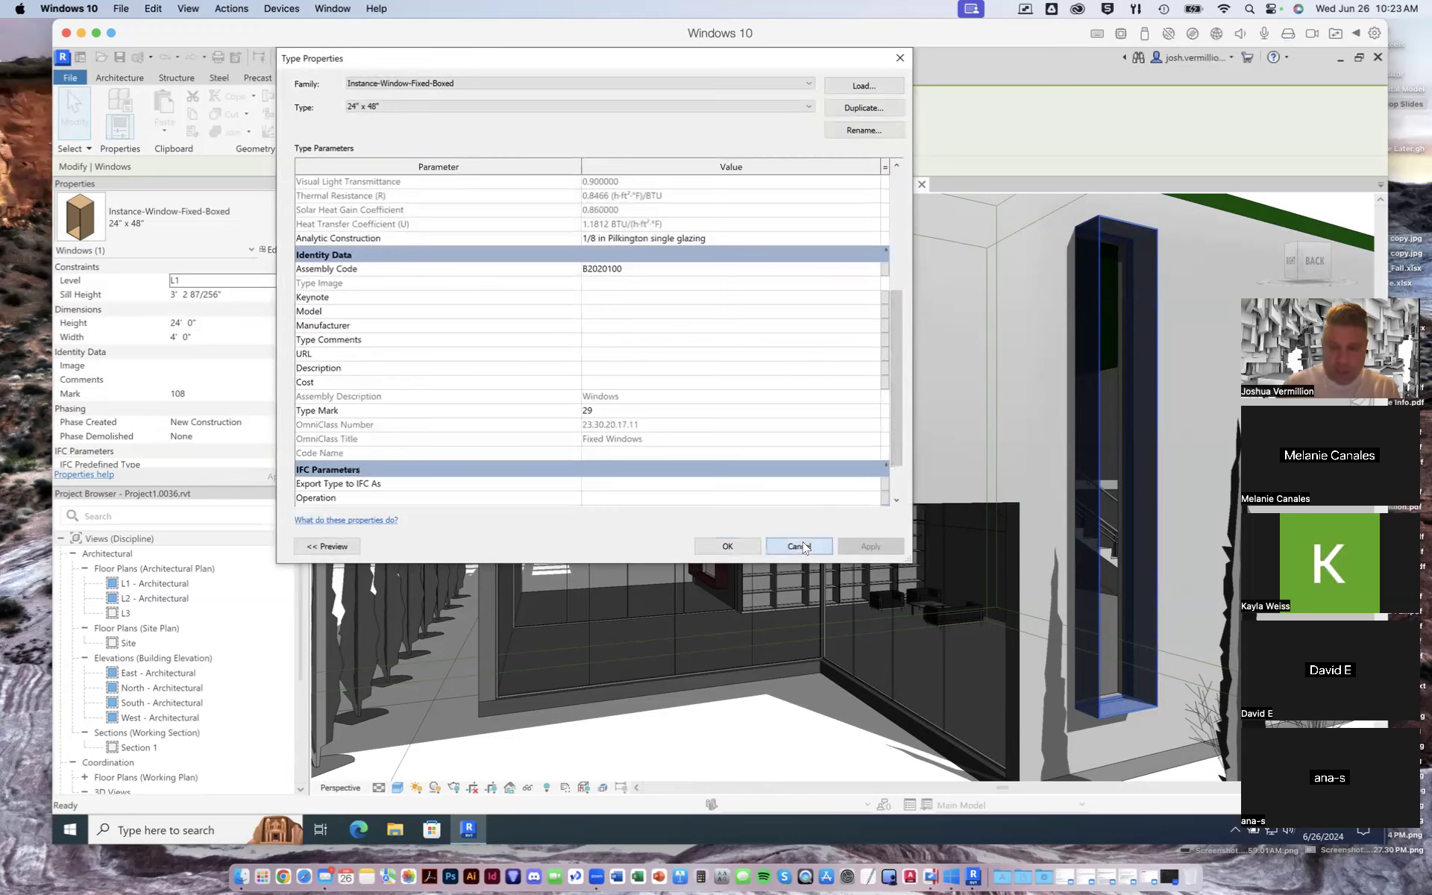
click(799, 546)
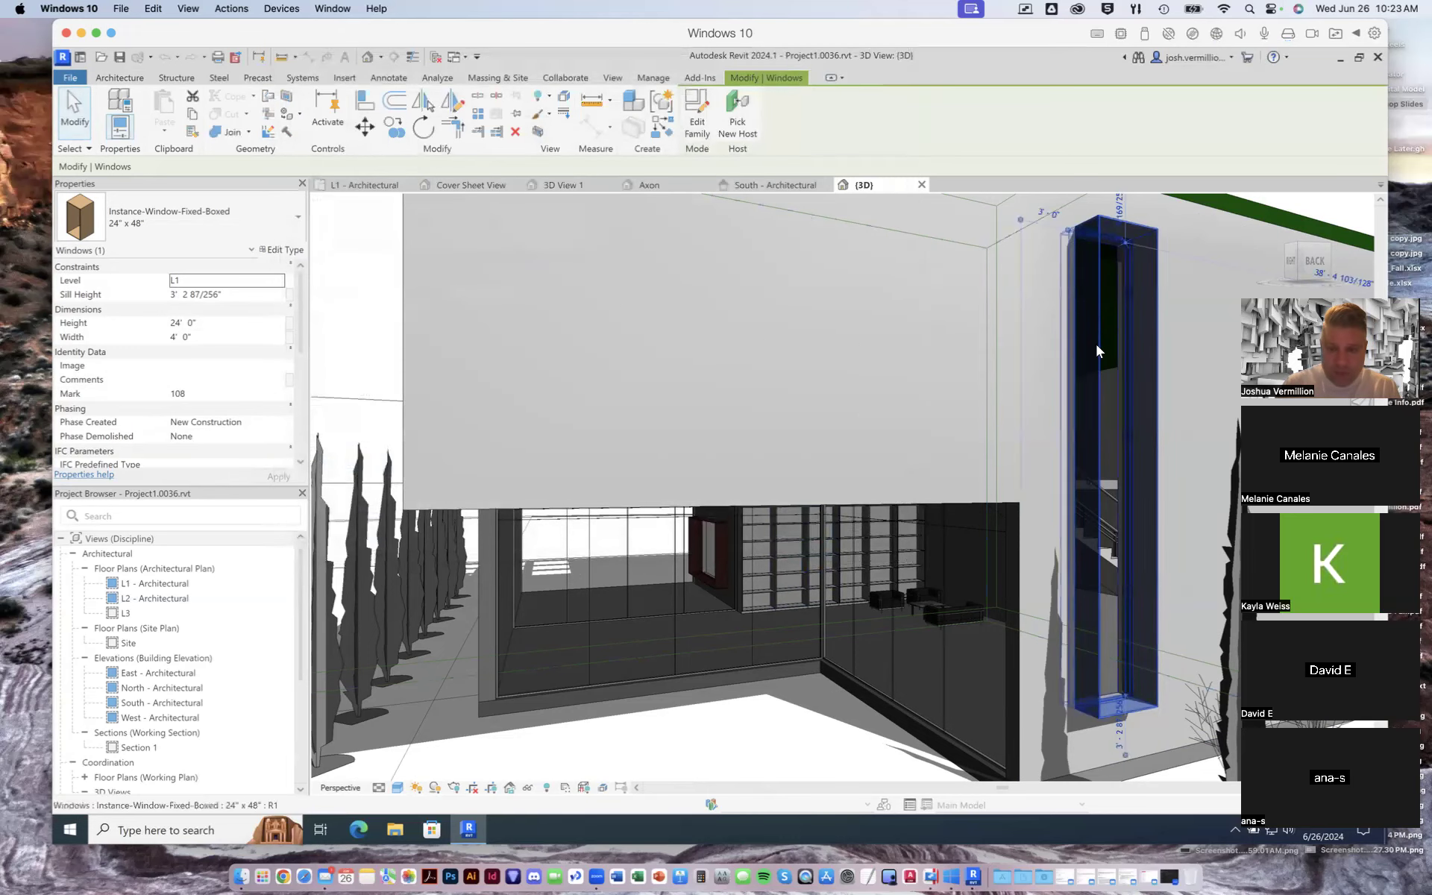
Open the tall window's Instance-Window-Fixed-Boxed family for editing and examine its box geometry from an angled 3D view
click(697, 109)
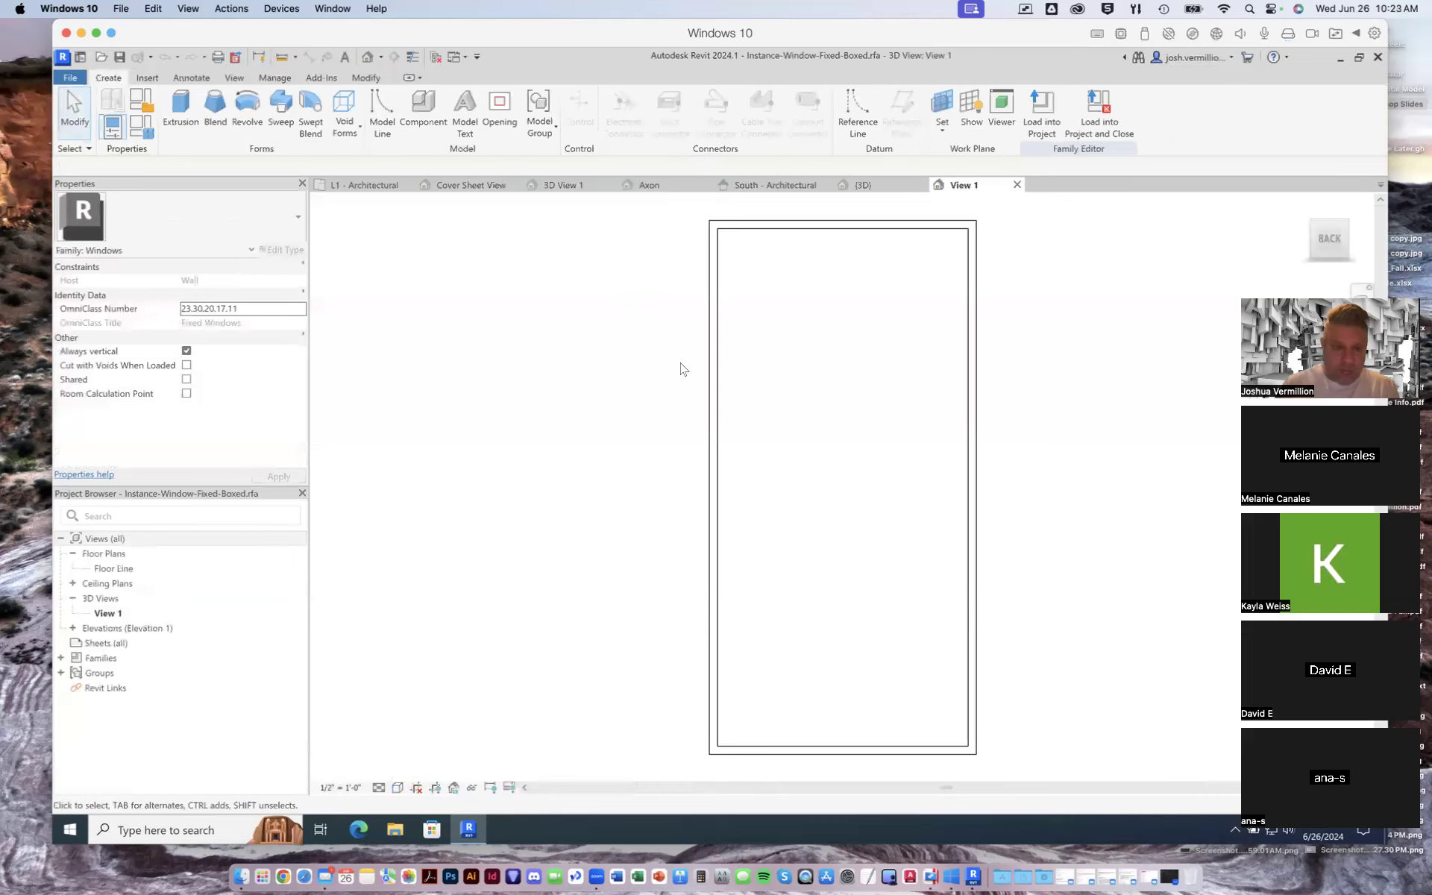
scroll(731, 312, down, 1)
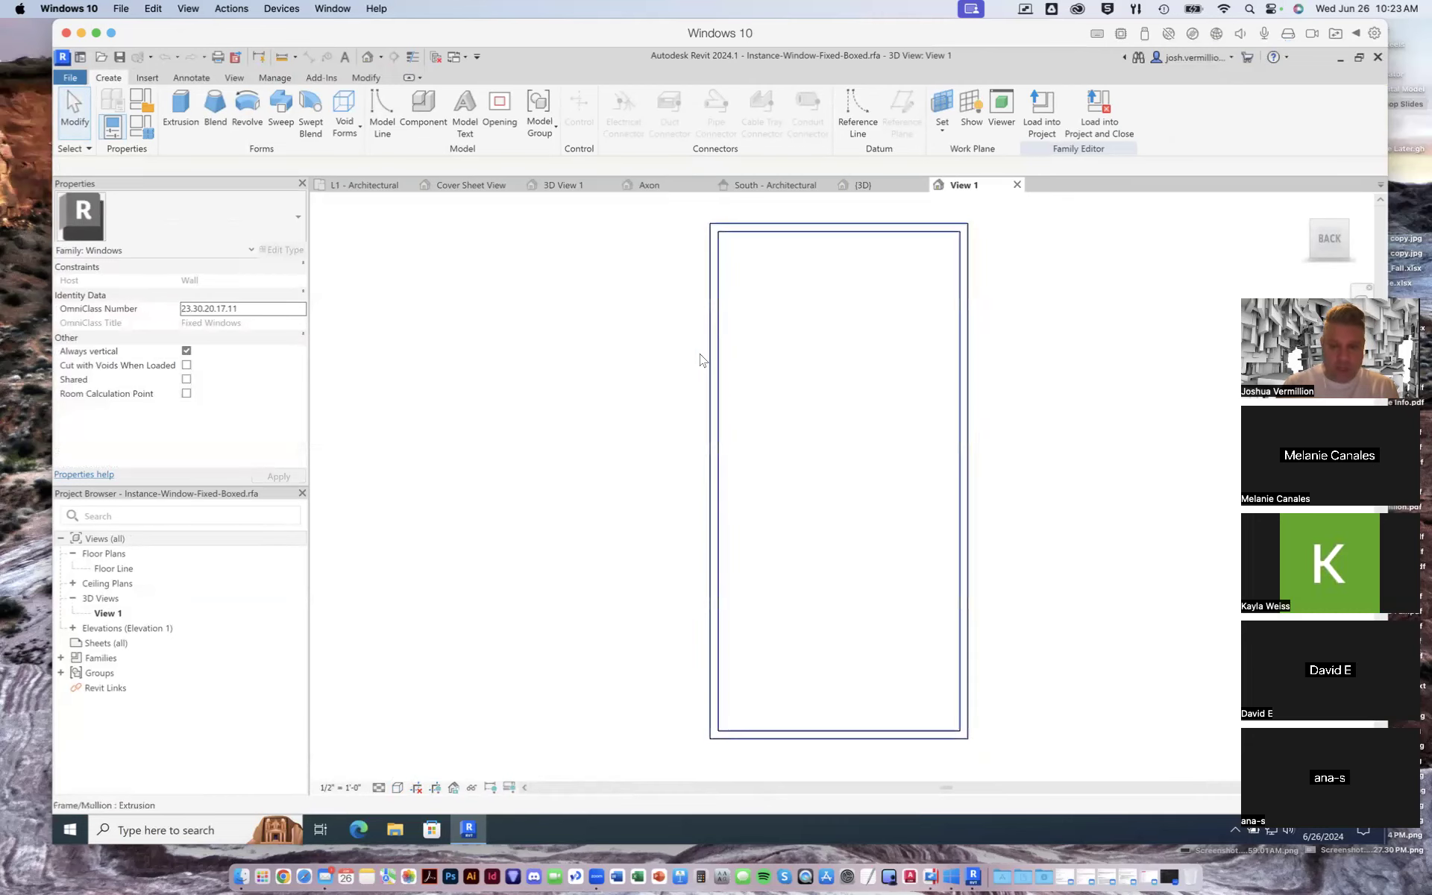
click(862, 185)
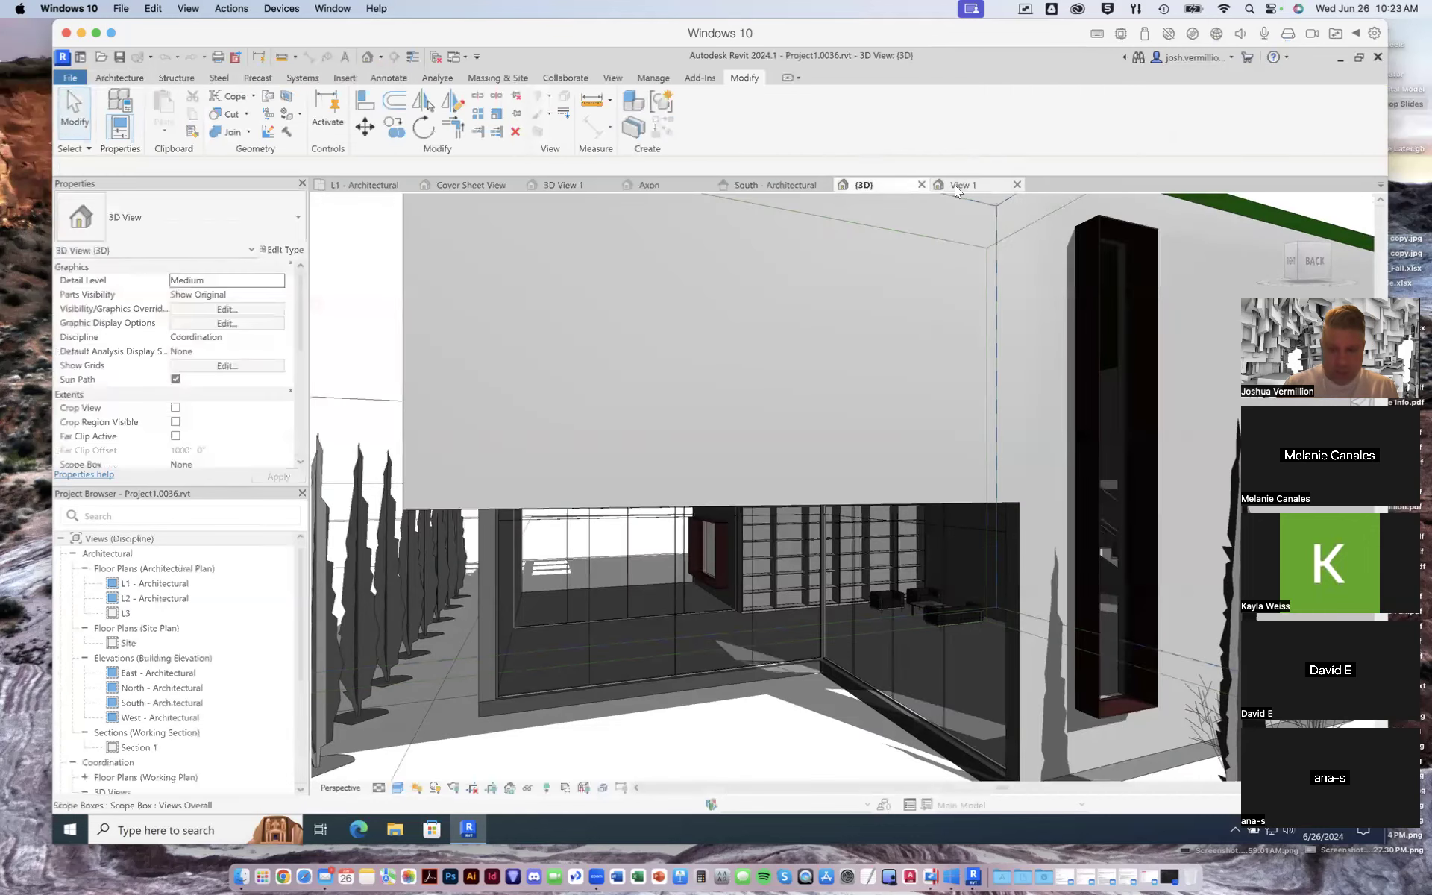
click(956, 186)
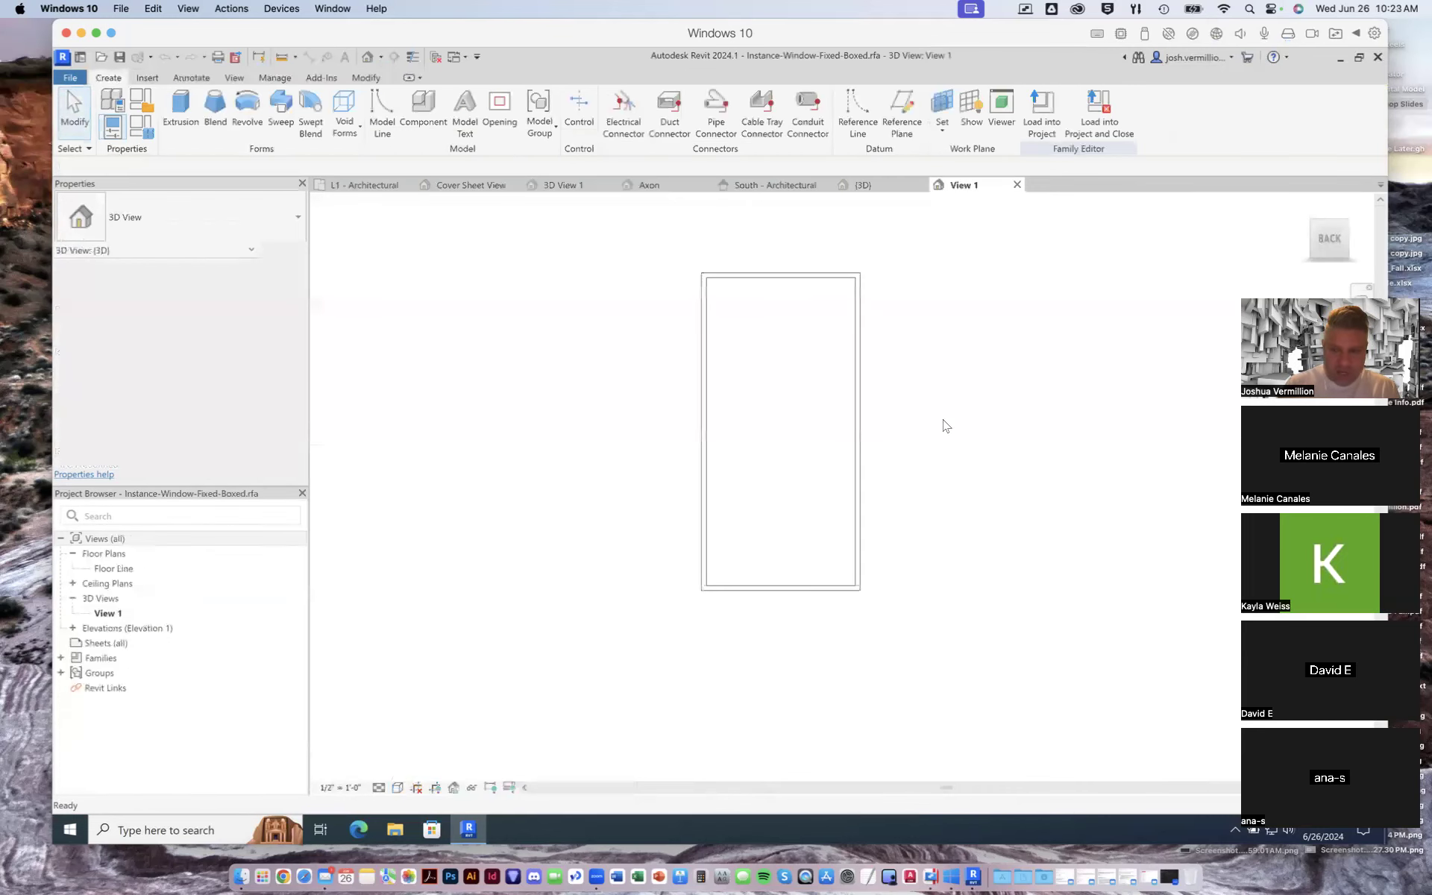
drag(1323, 250, 1294, 346)
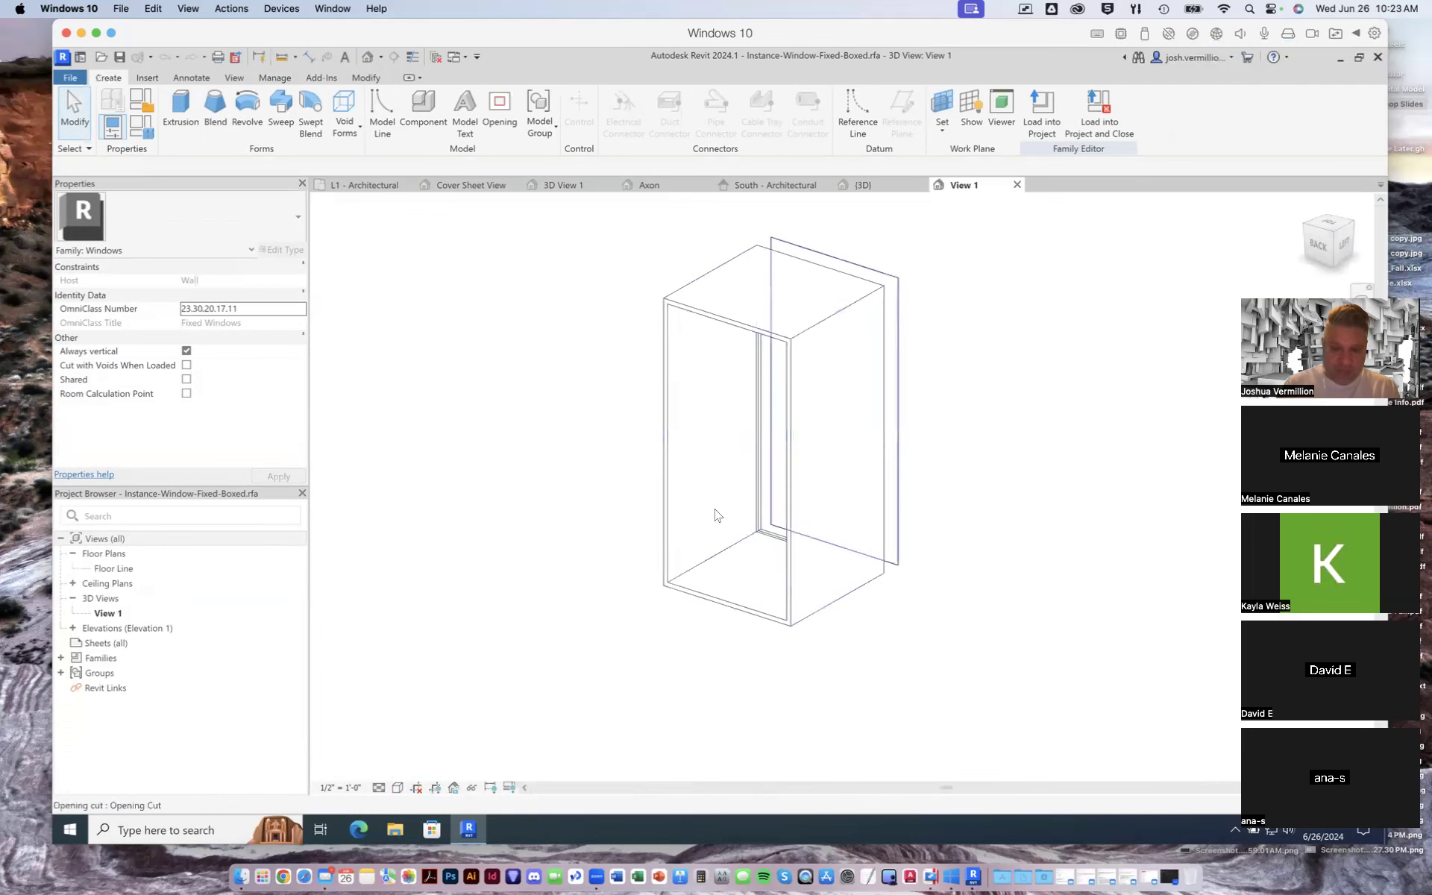
click(1314, 244)
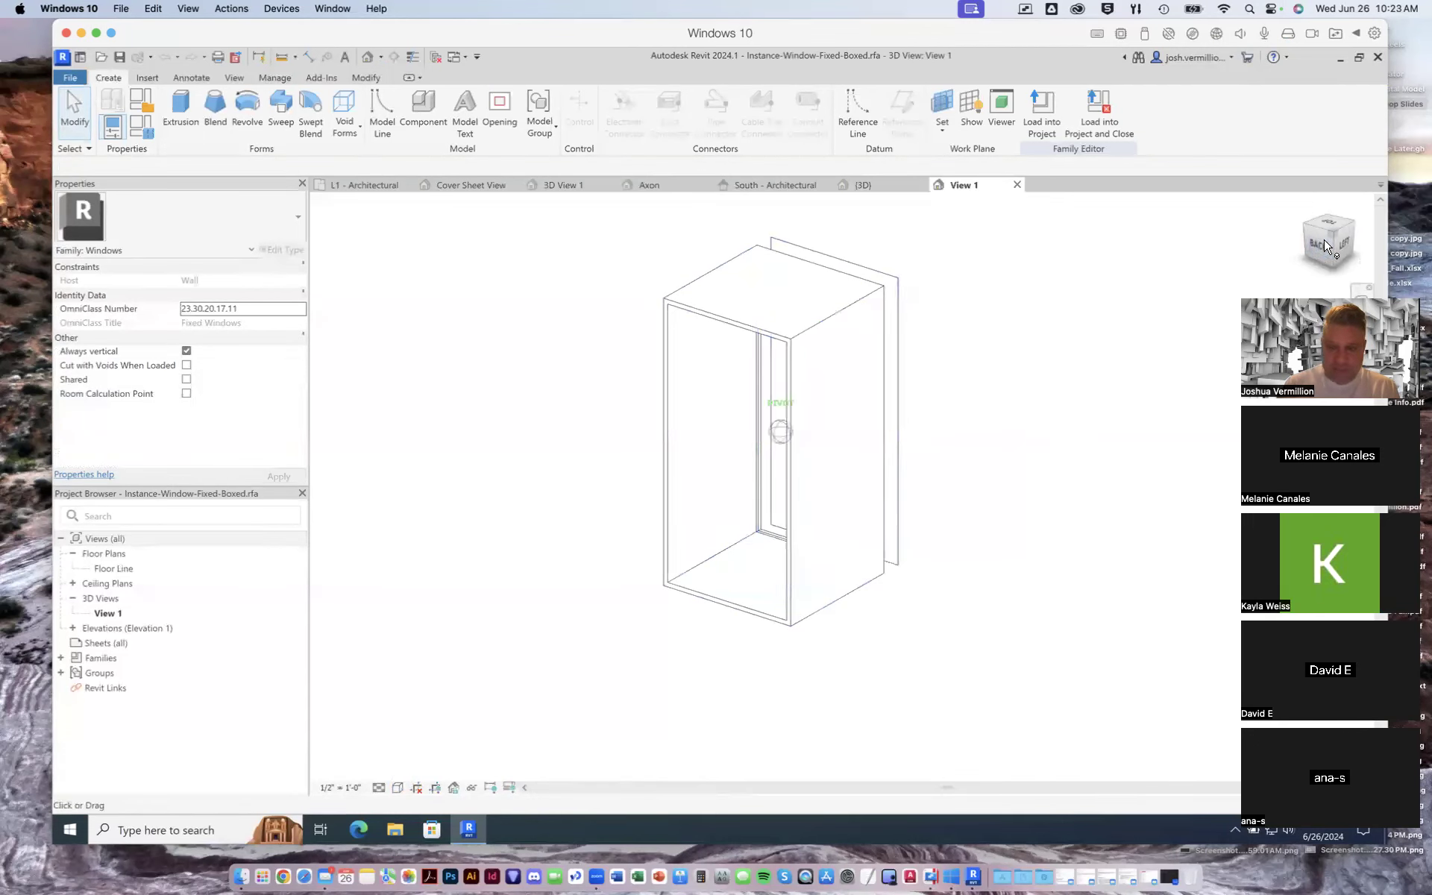
click(1356, 228)
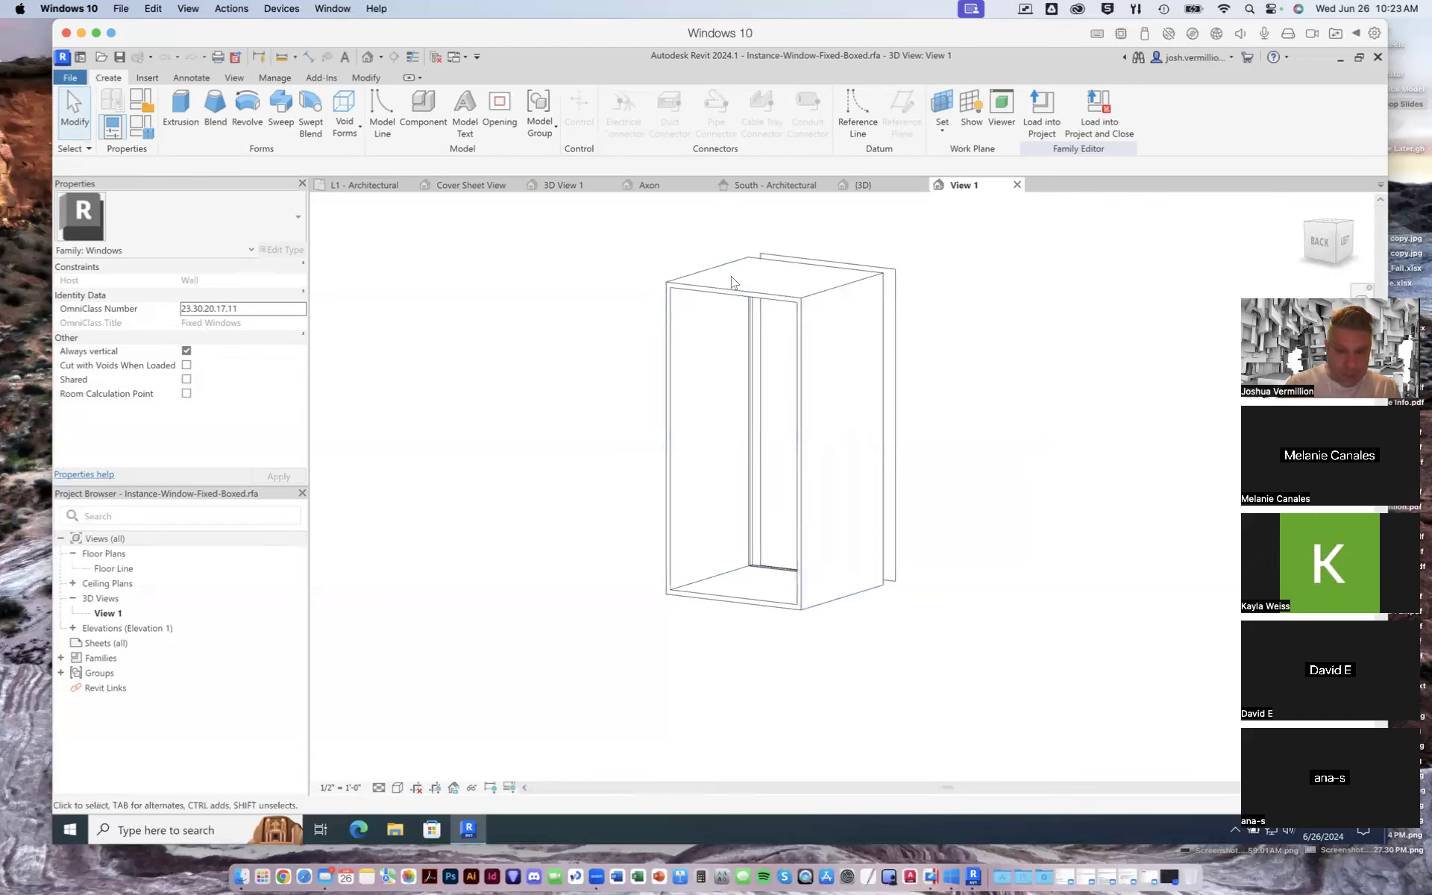
Inspect the boxed window family's frame extrusion and close the family without saving changes
click(707, 275)
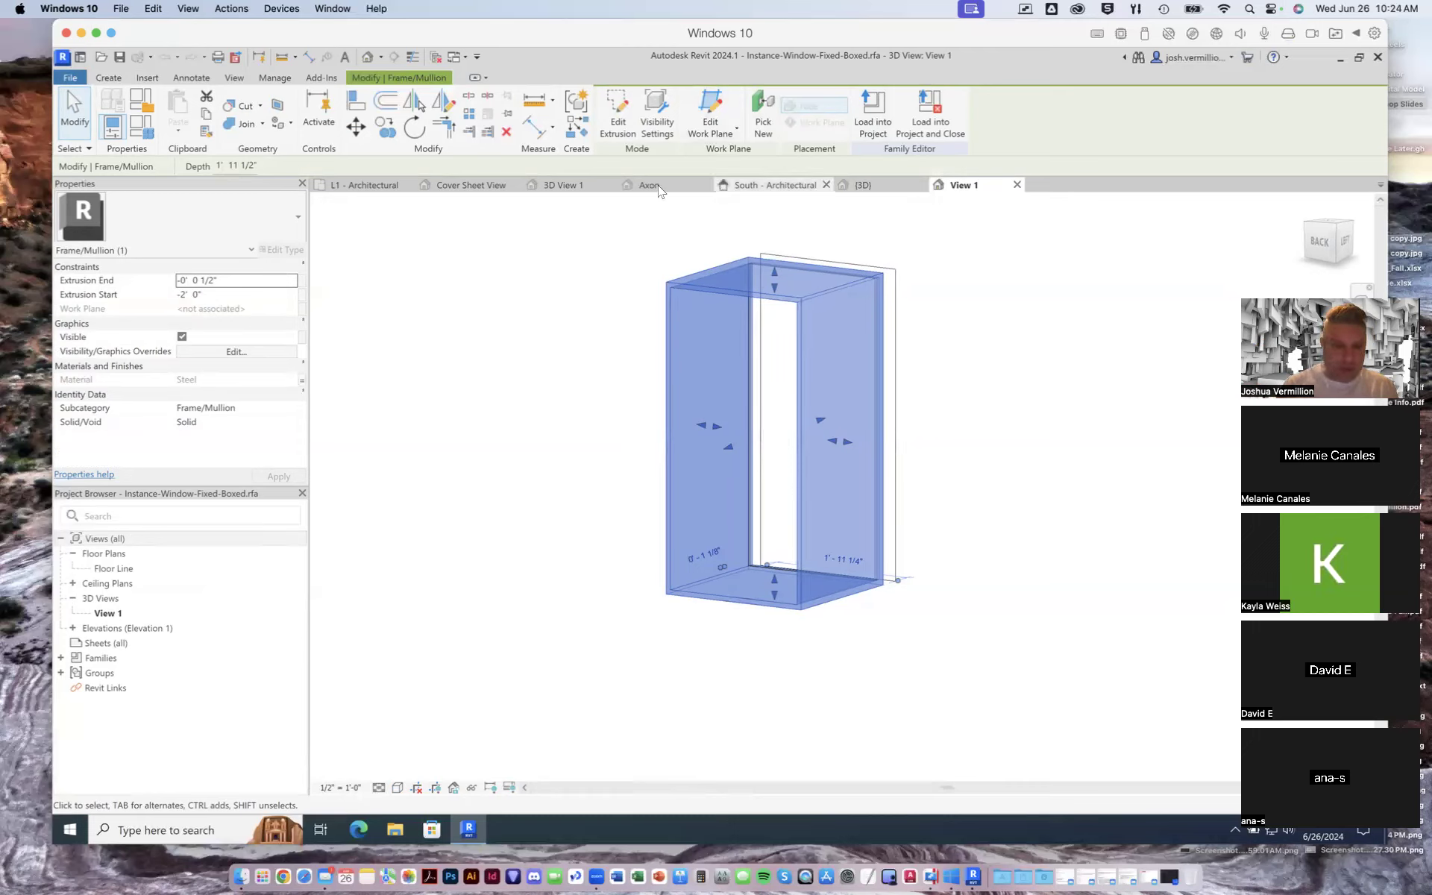
click(1017, 186)
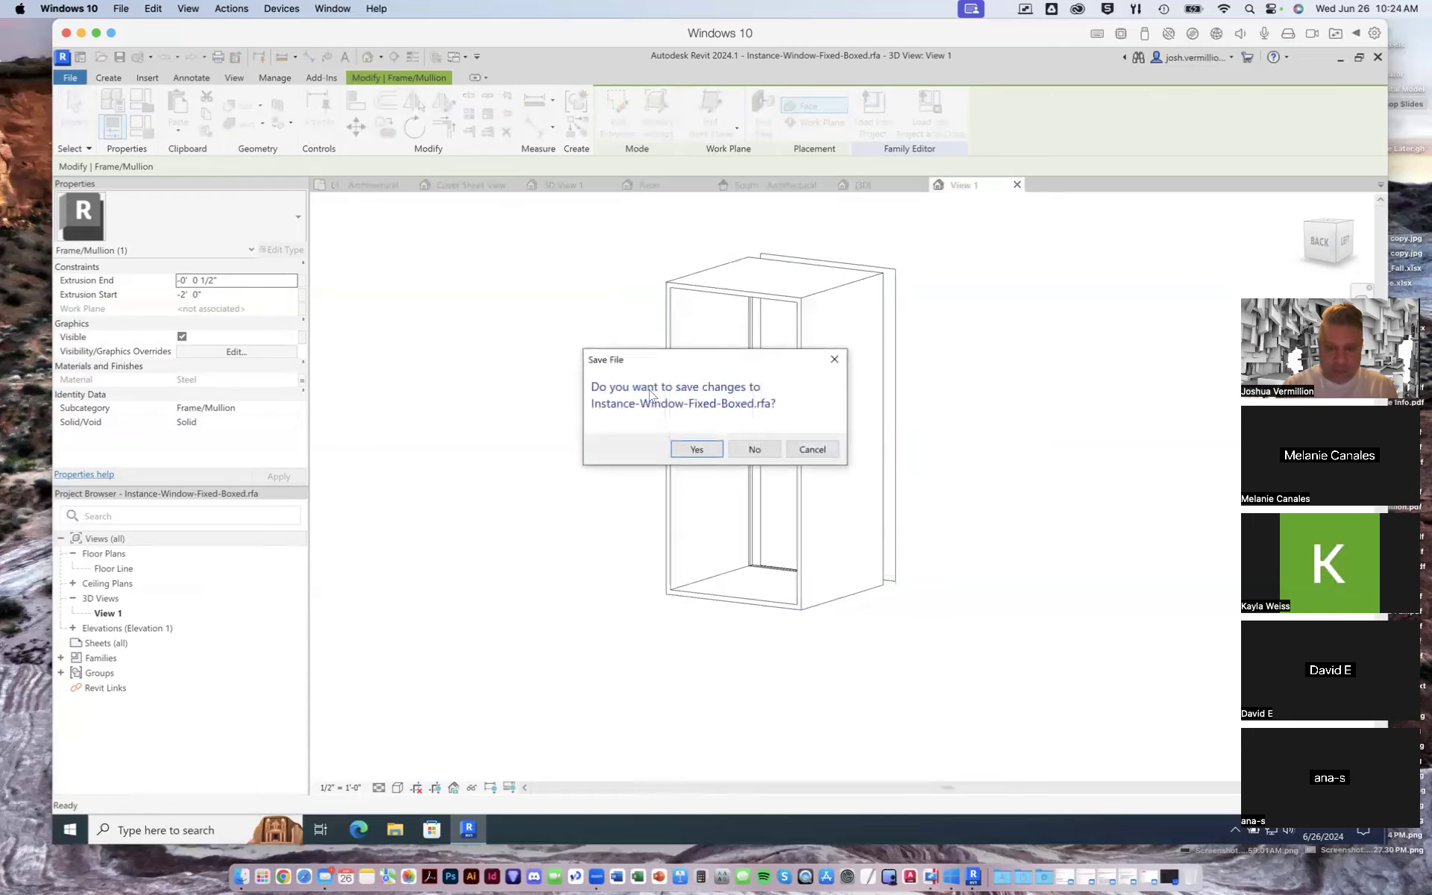
click(754, 450)
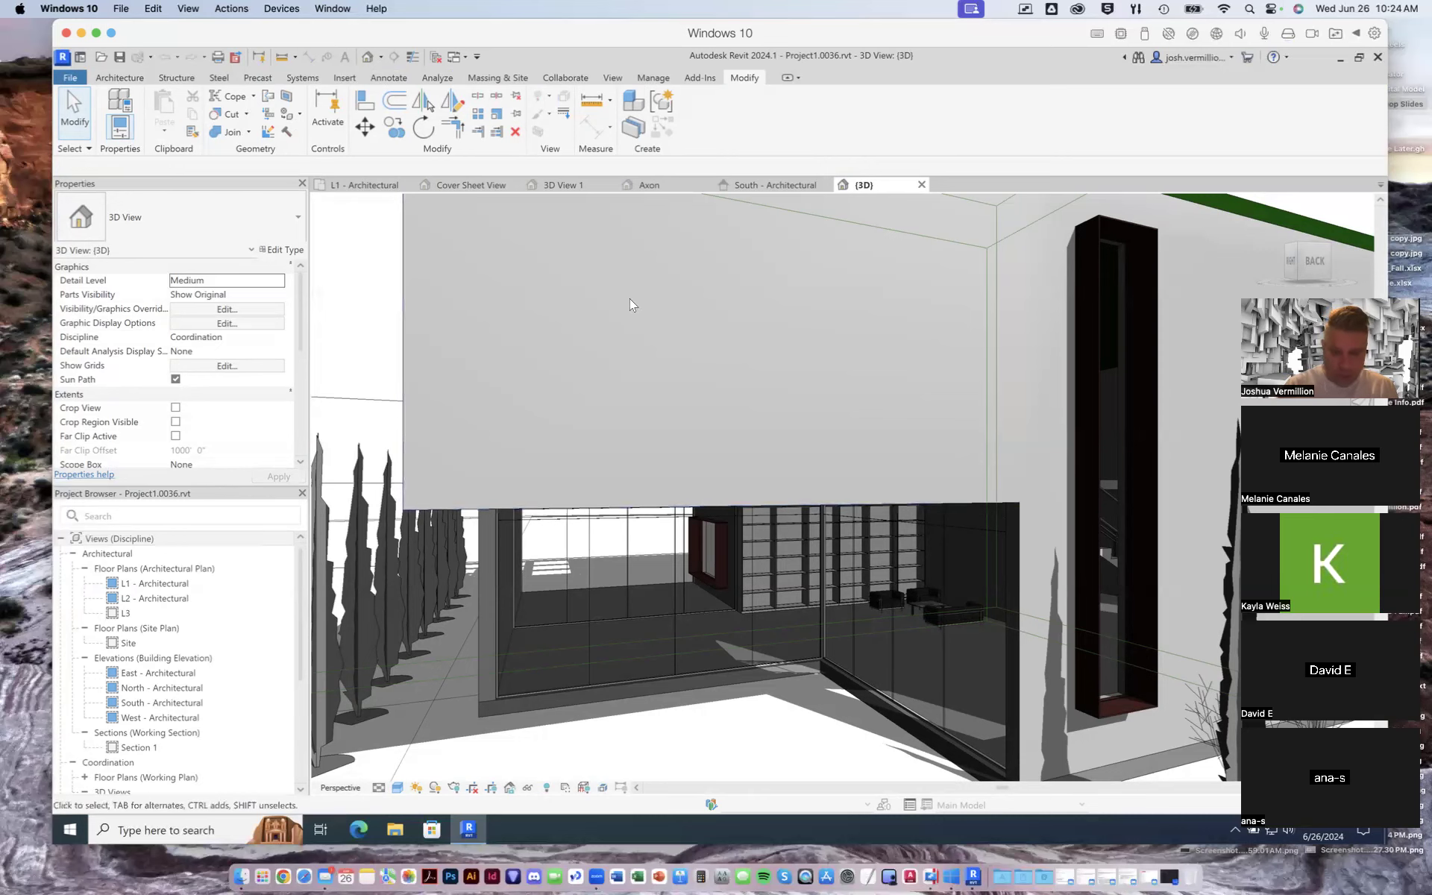
Examine the house's exterior from the back corner around to the front, including the roof grid openings and the front boxed windows
scroll(719, 348, down, 3)
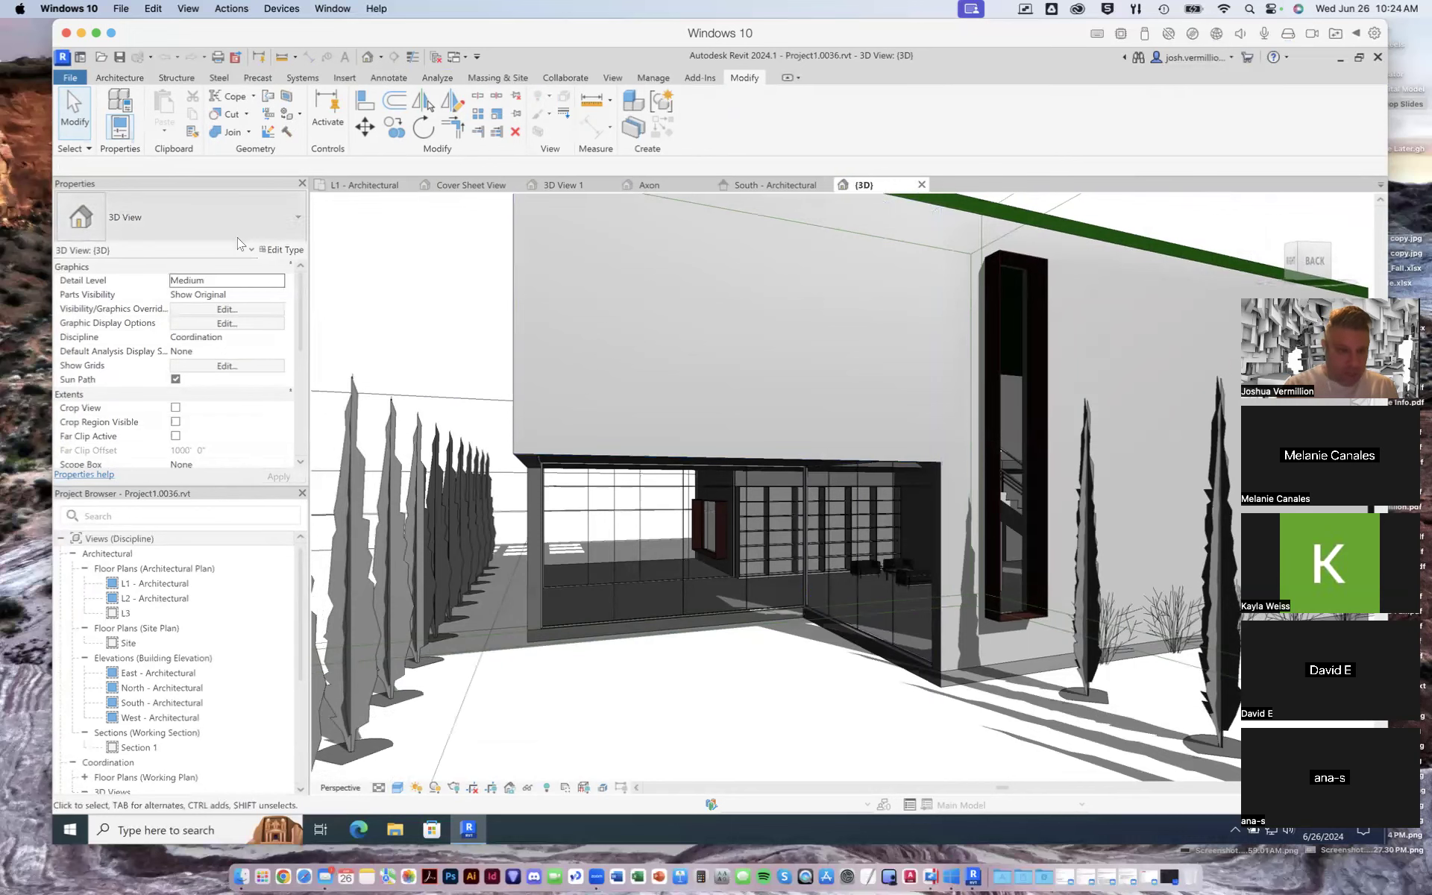
drag(1302, 266, 1360, 279)
click(1301, 270)
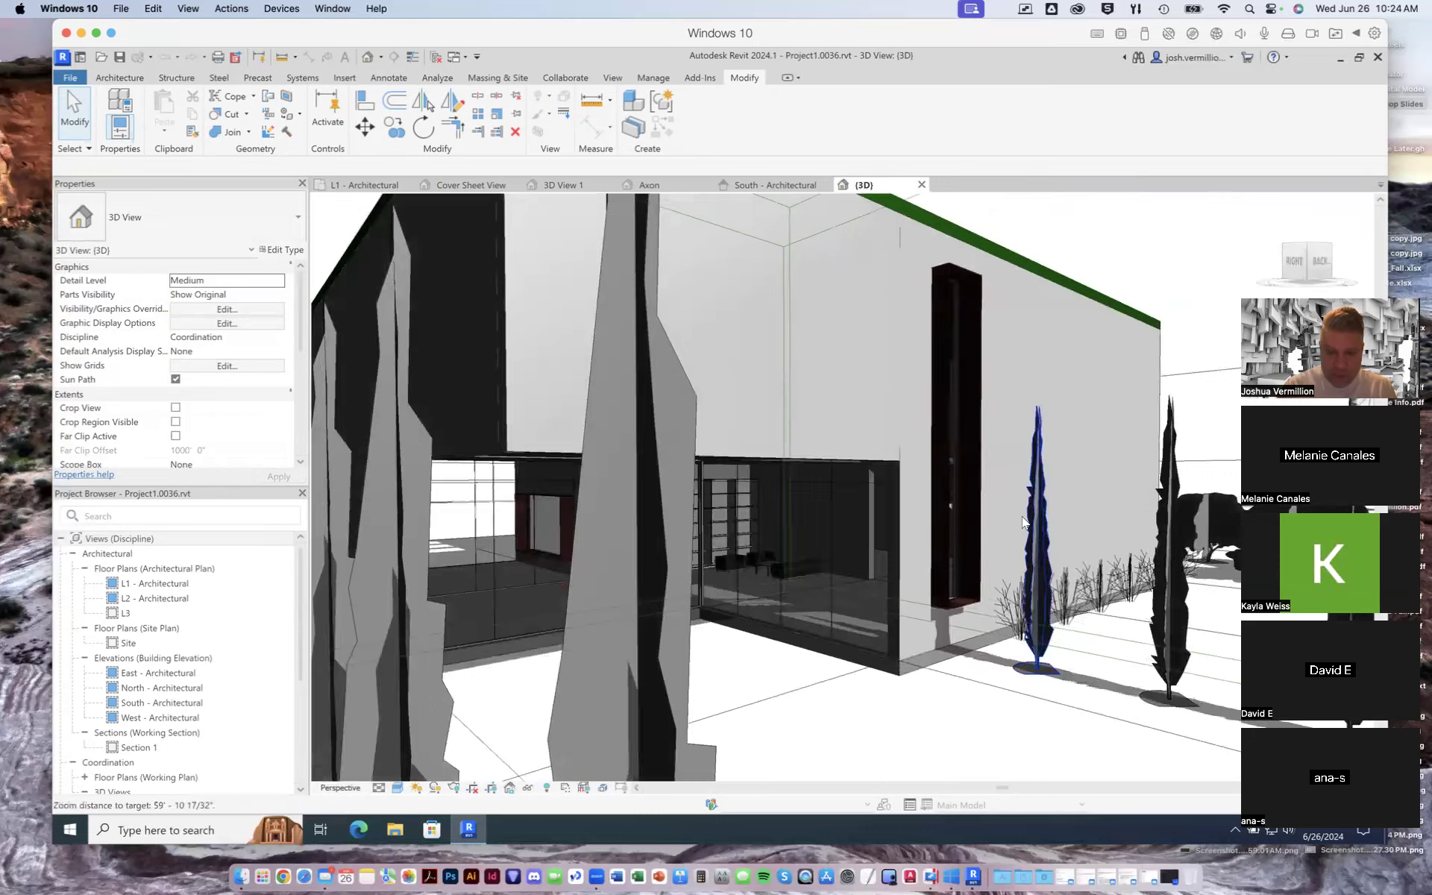
mouse_move(1310, 270)
mouse_down()
mouse_move(1342, 291)
mouse_move(1346, 321)
mouse_move(1367, 273)
mouse_up()
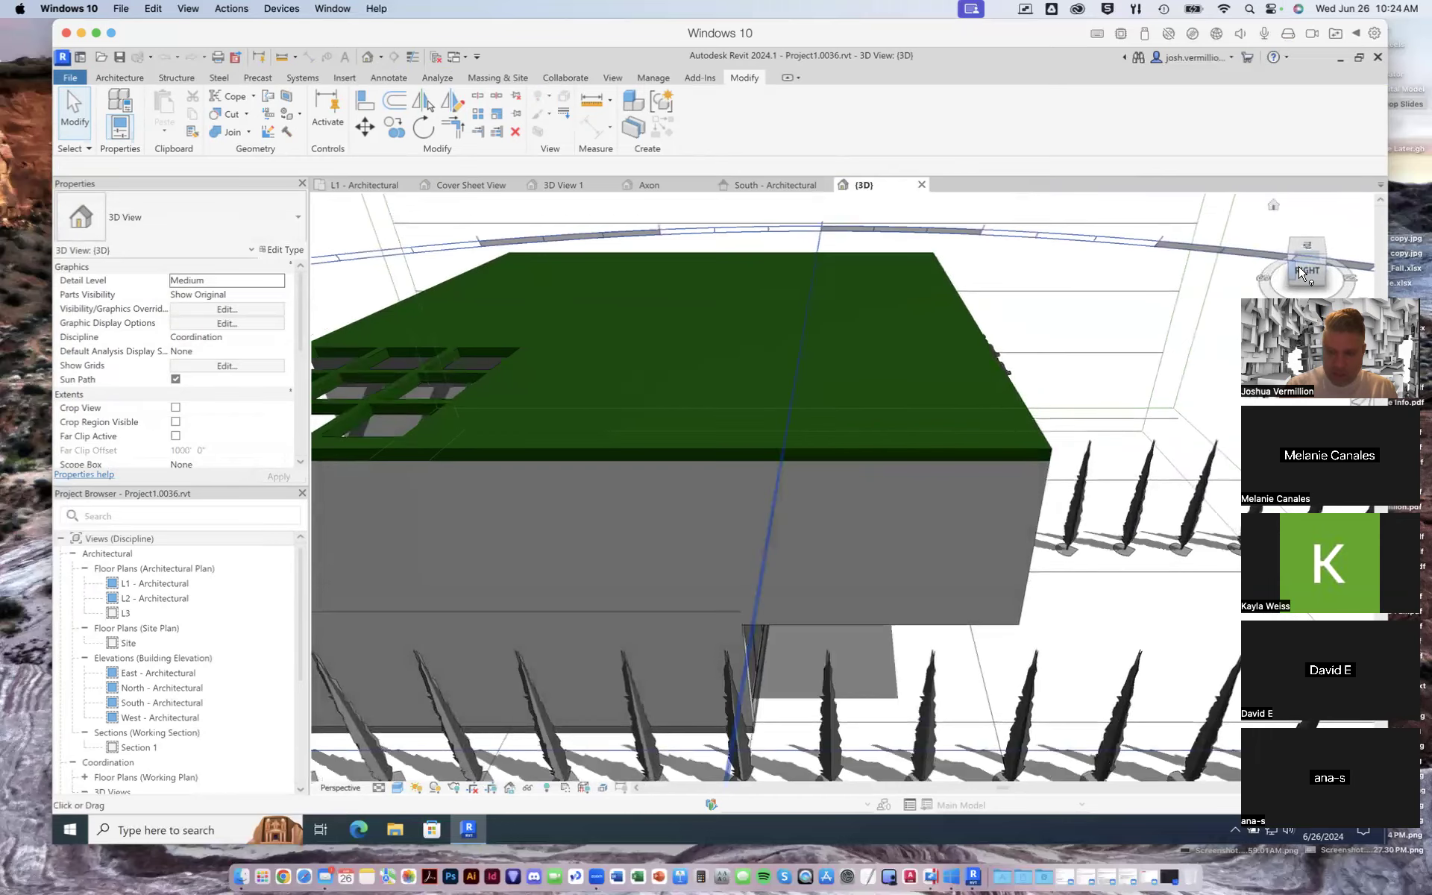
click(1300, 273)
mouse_move(1295, 270)
mouse_down()
mouse_move(1372, 273)
mouse_move(1412, 240)
mouse_up()
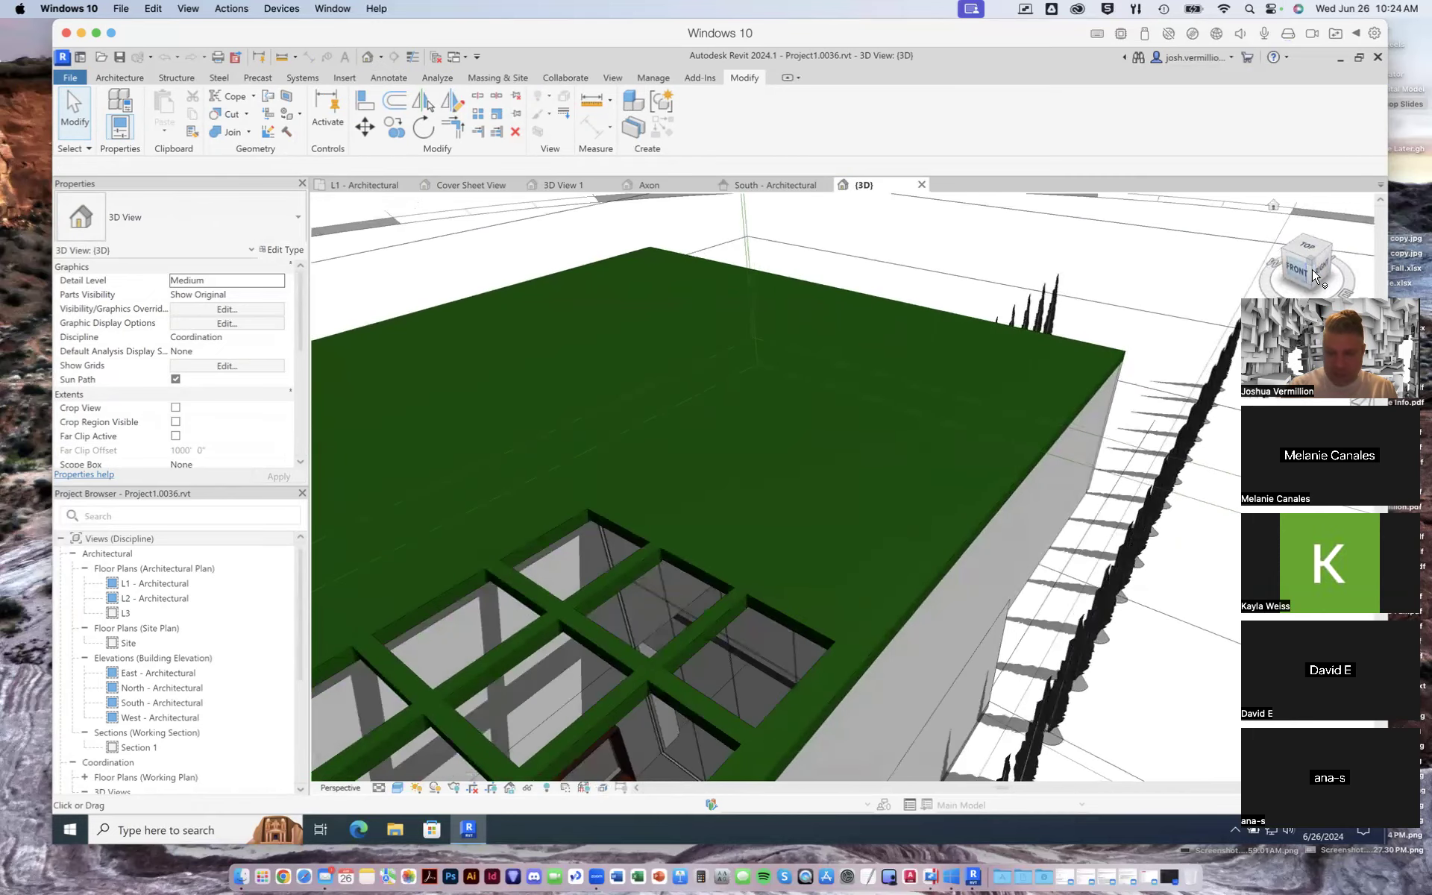
drag(1302, 272, 1336, 238)
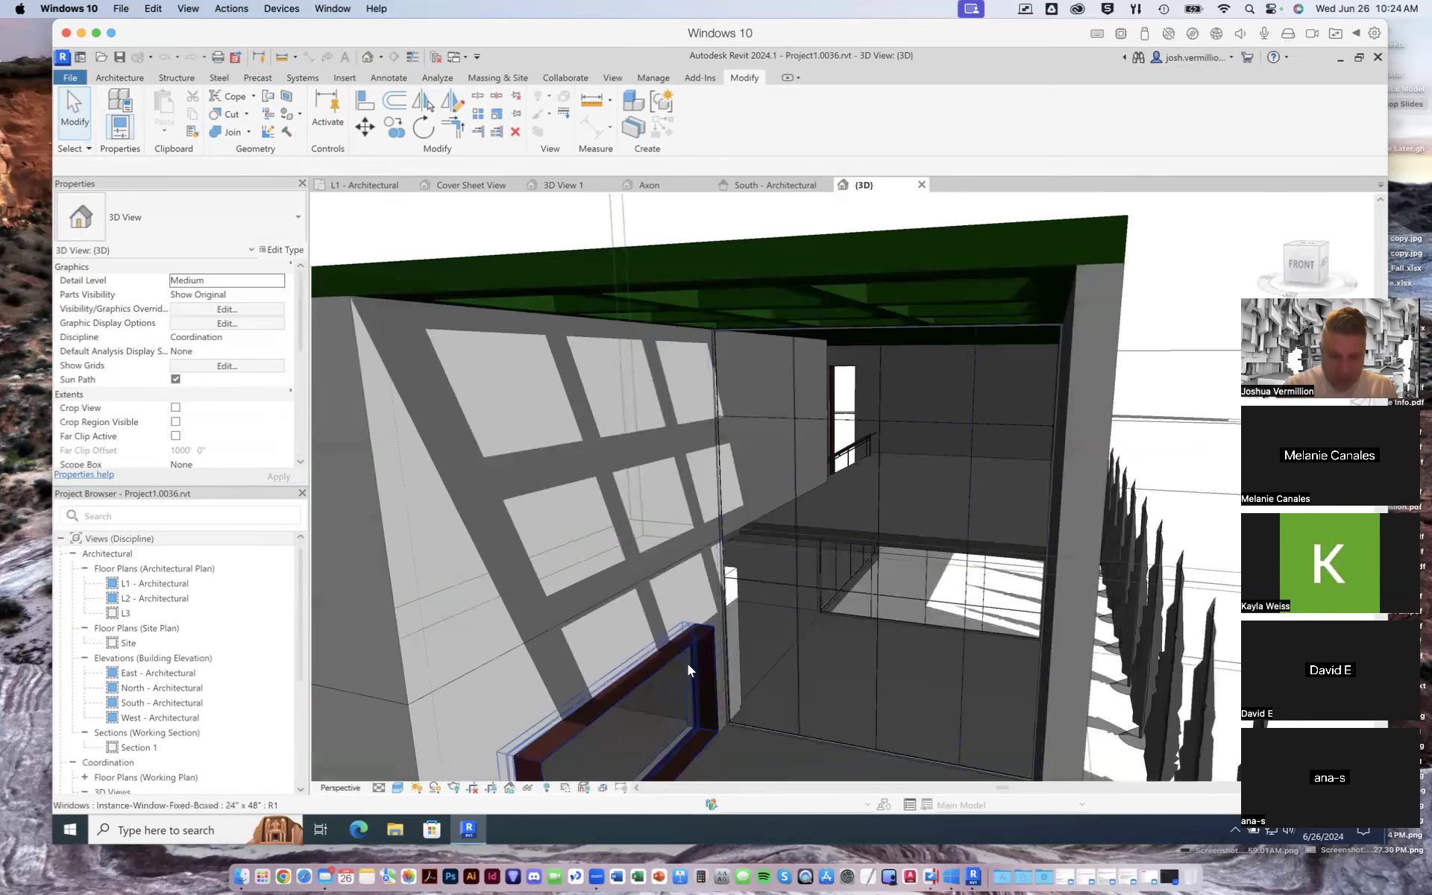
scroll(715, 686, down, 5)
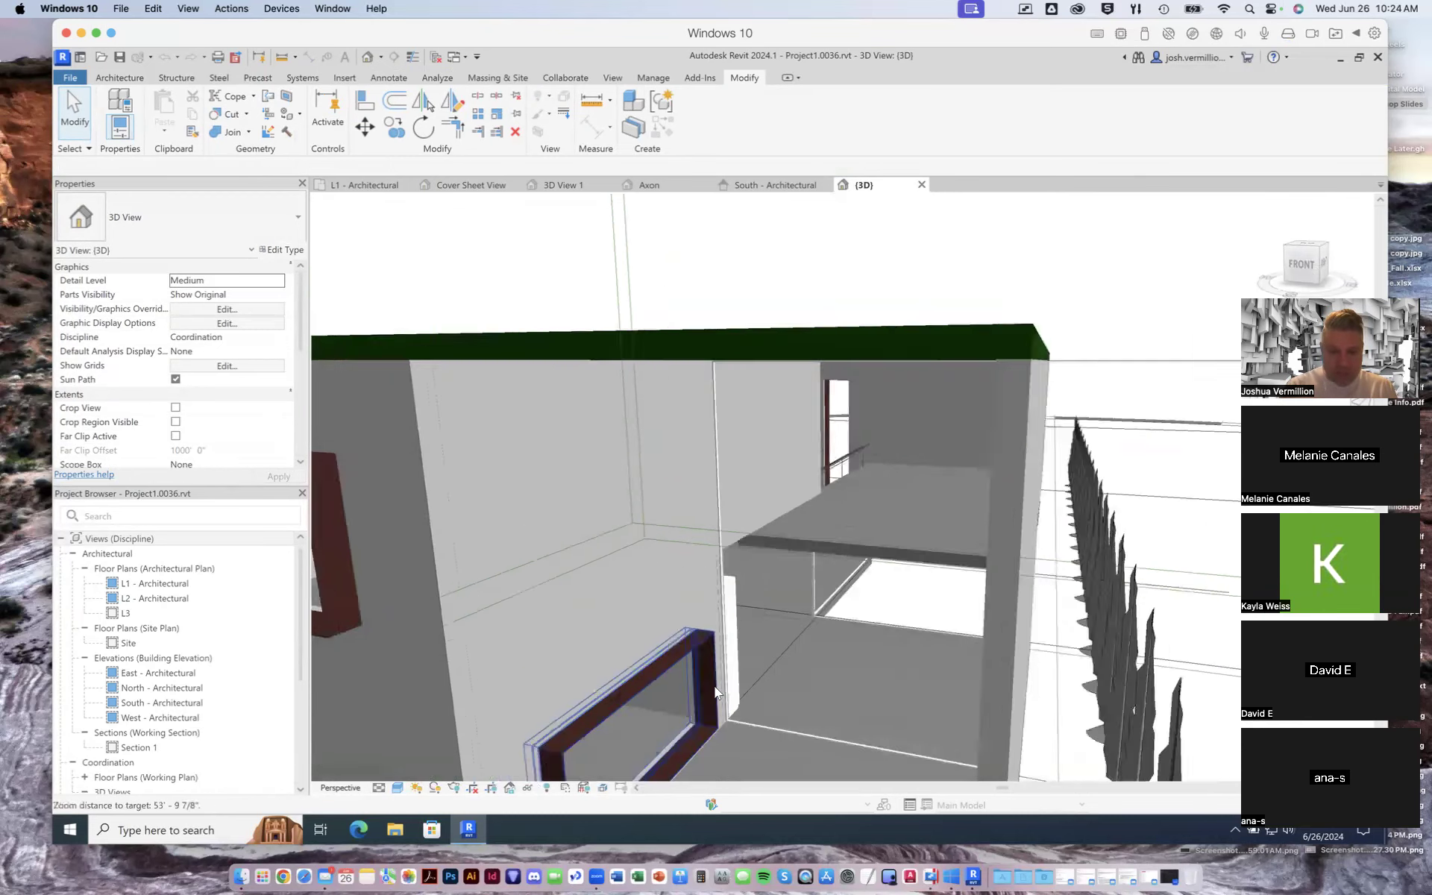
scroll(715, 692, down, 2)
scroll(641, 733, down, 2)
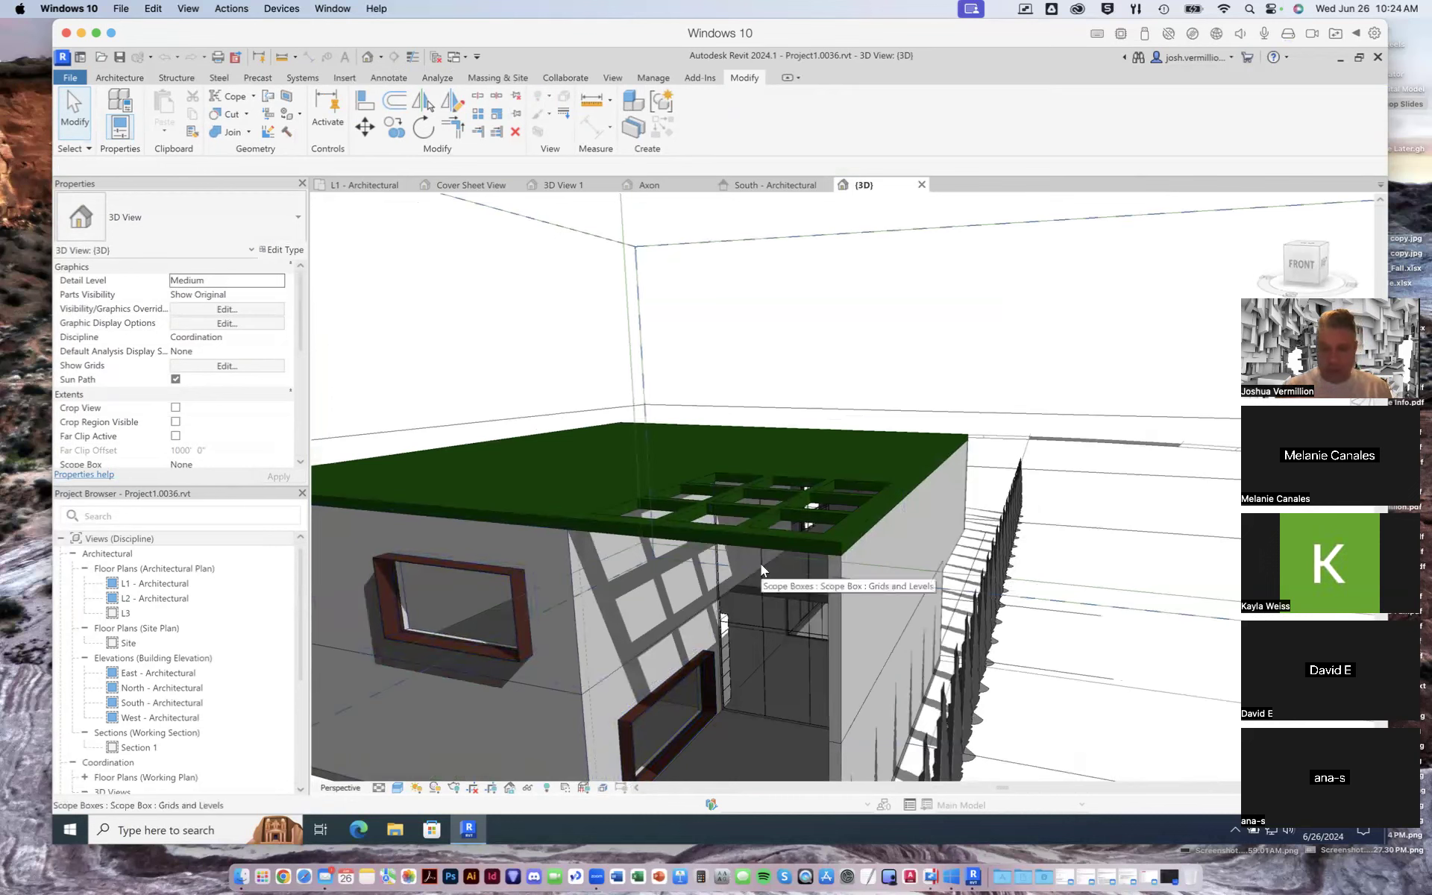
Examine the building's exterior from several sides, including the tall boxed window, the glazed openings and the back wall
drag(1304, 263, 863, 250)
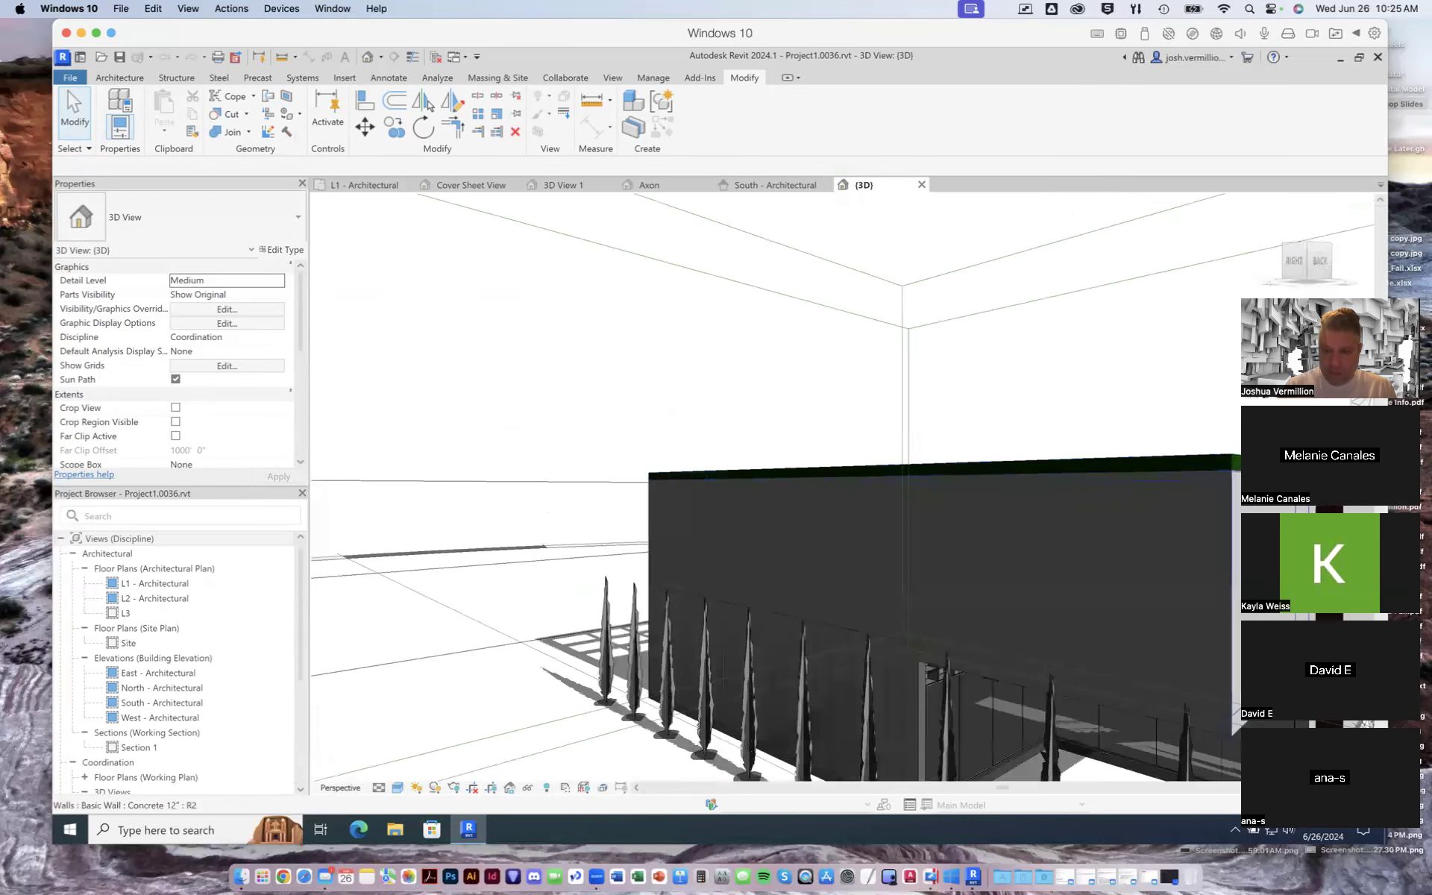
scroll(1018, 582, down, 3)
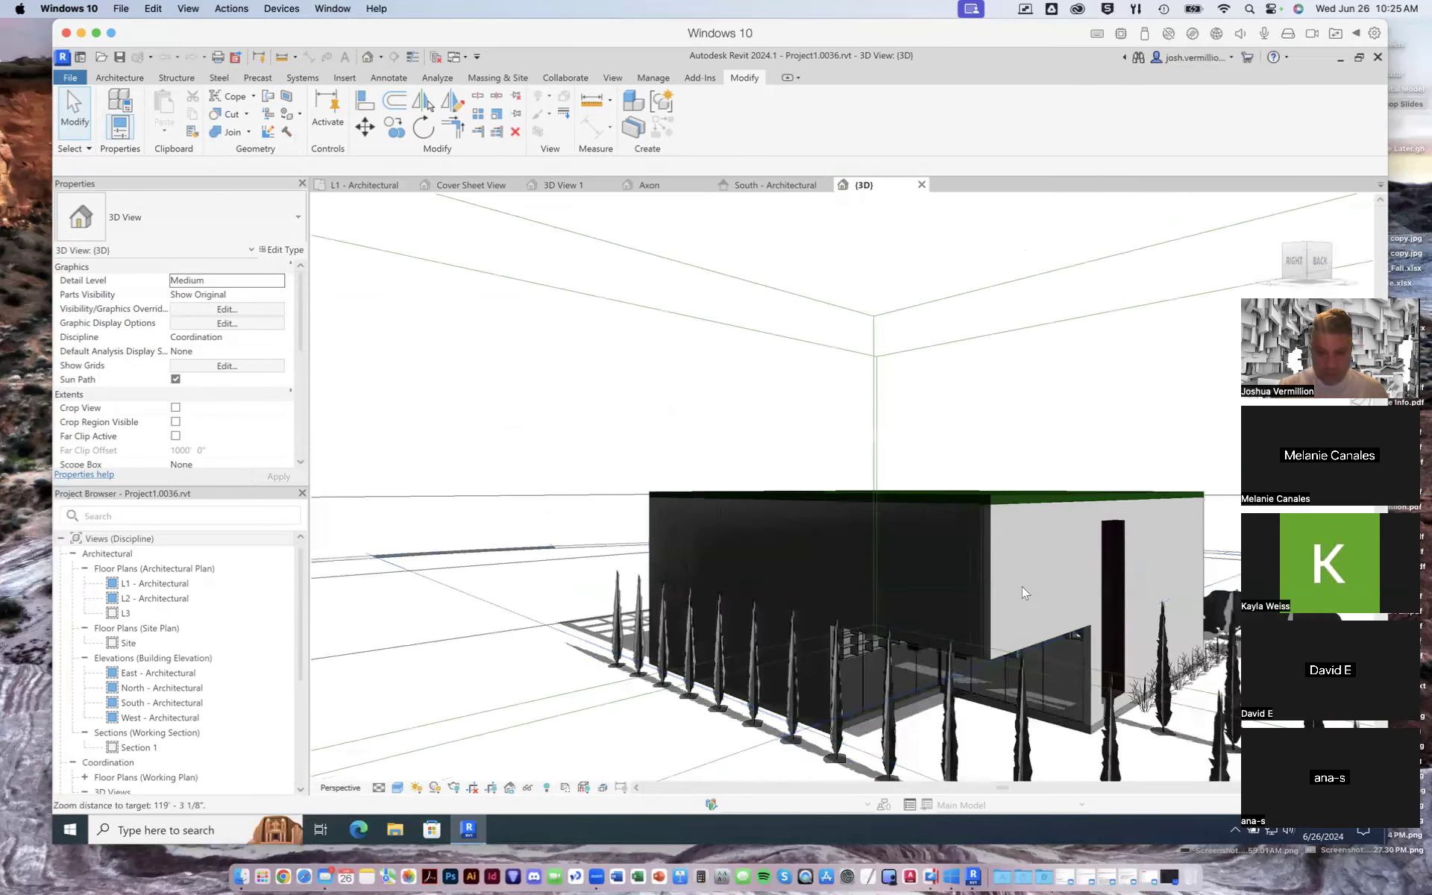
scroll(1144, 641, up, 5)
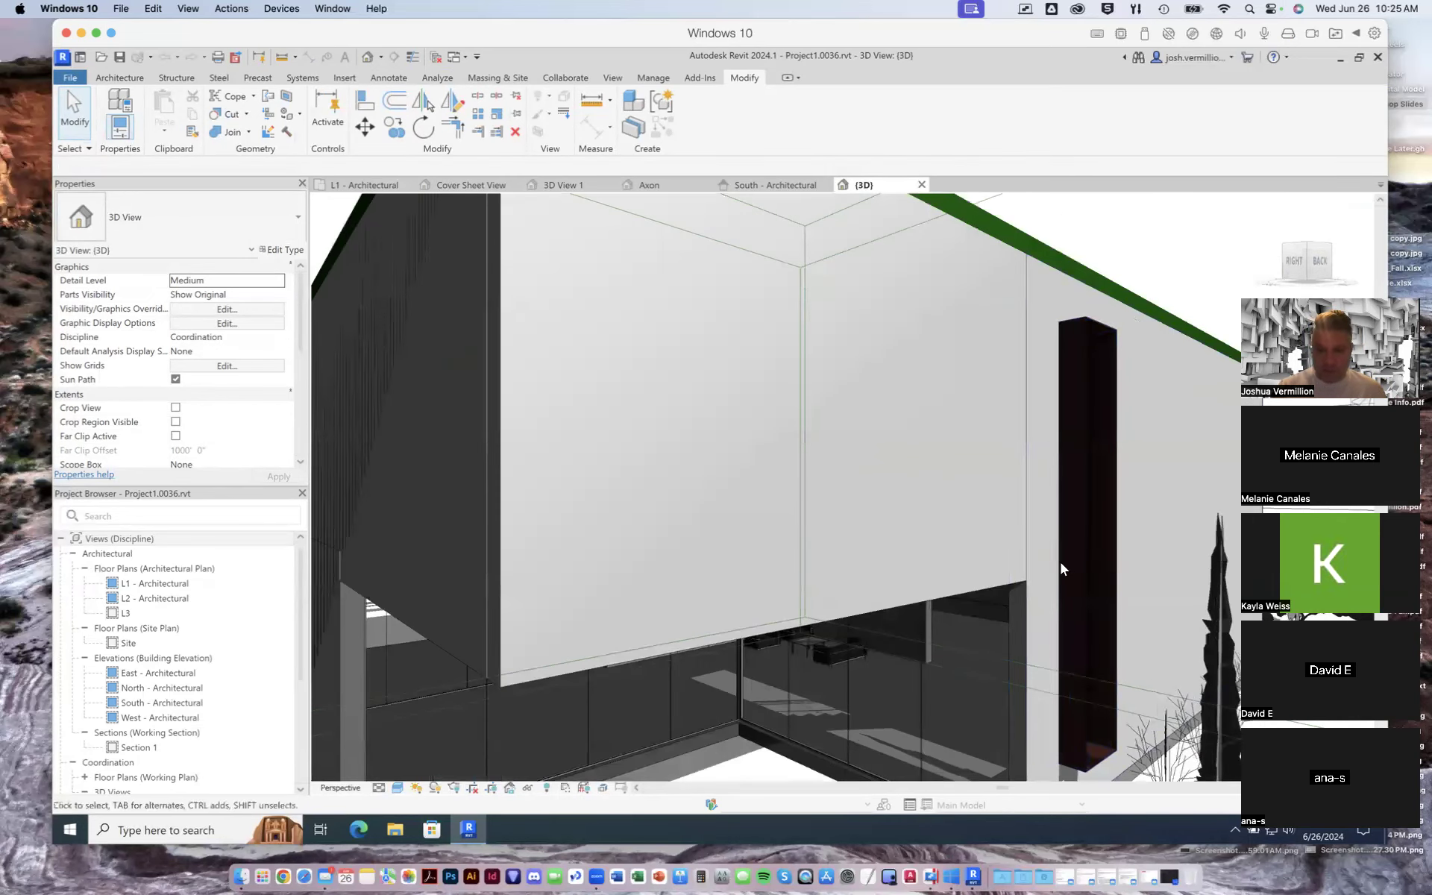
click(1309, 261)
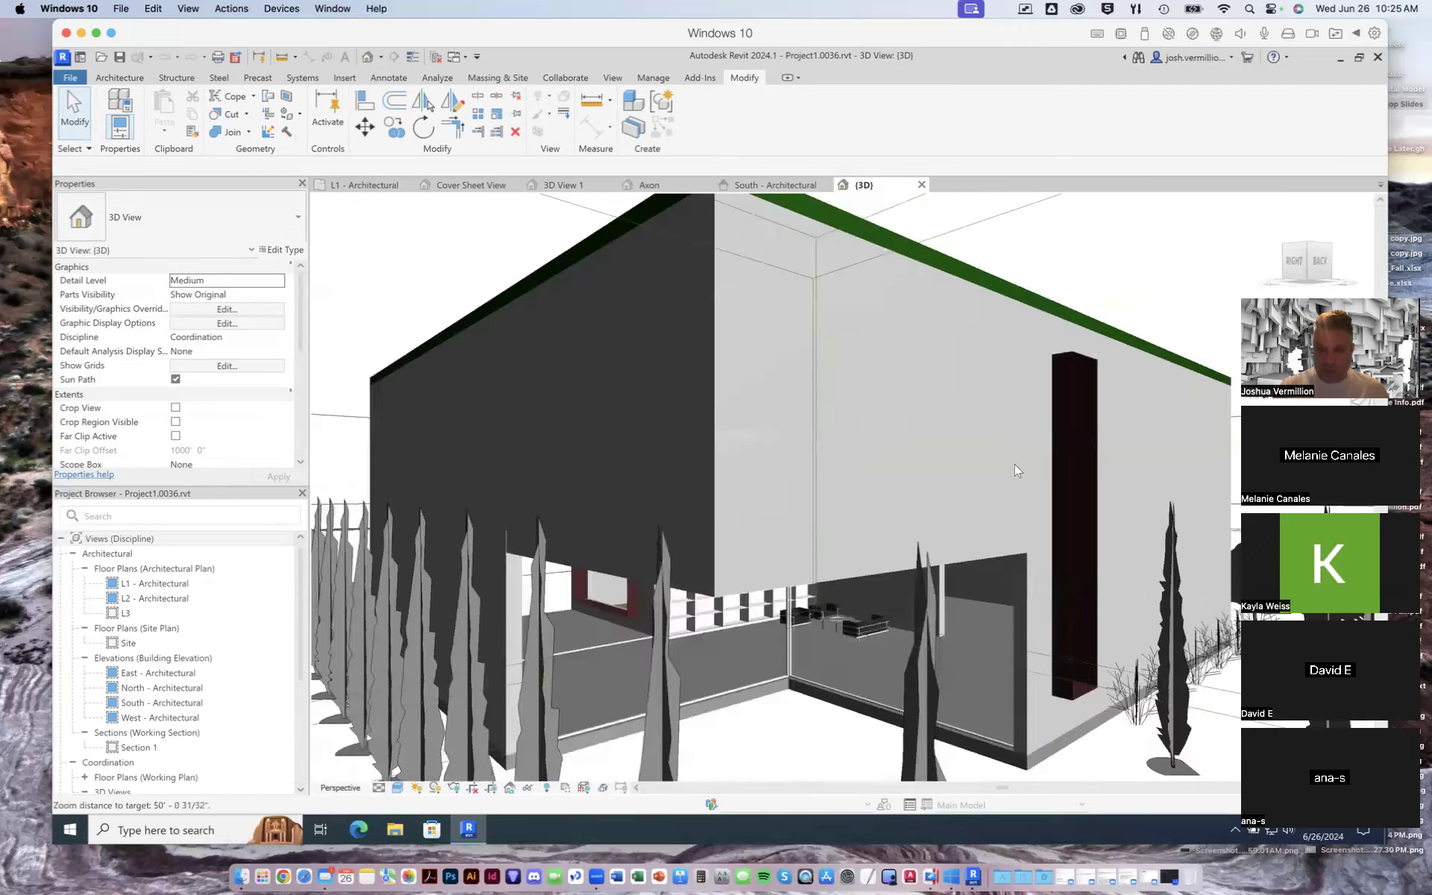
drag(1310, 272, 1002, 397)
scroll(991, 407, down, 6)
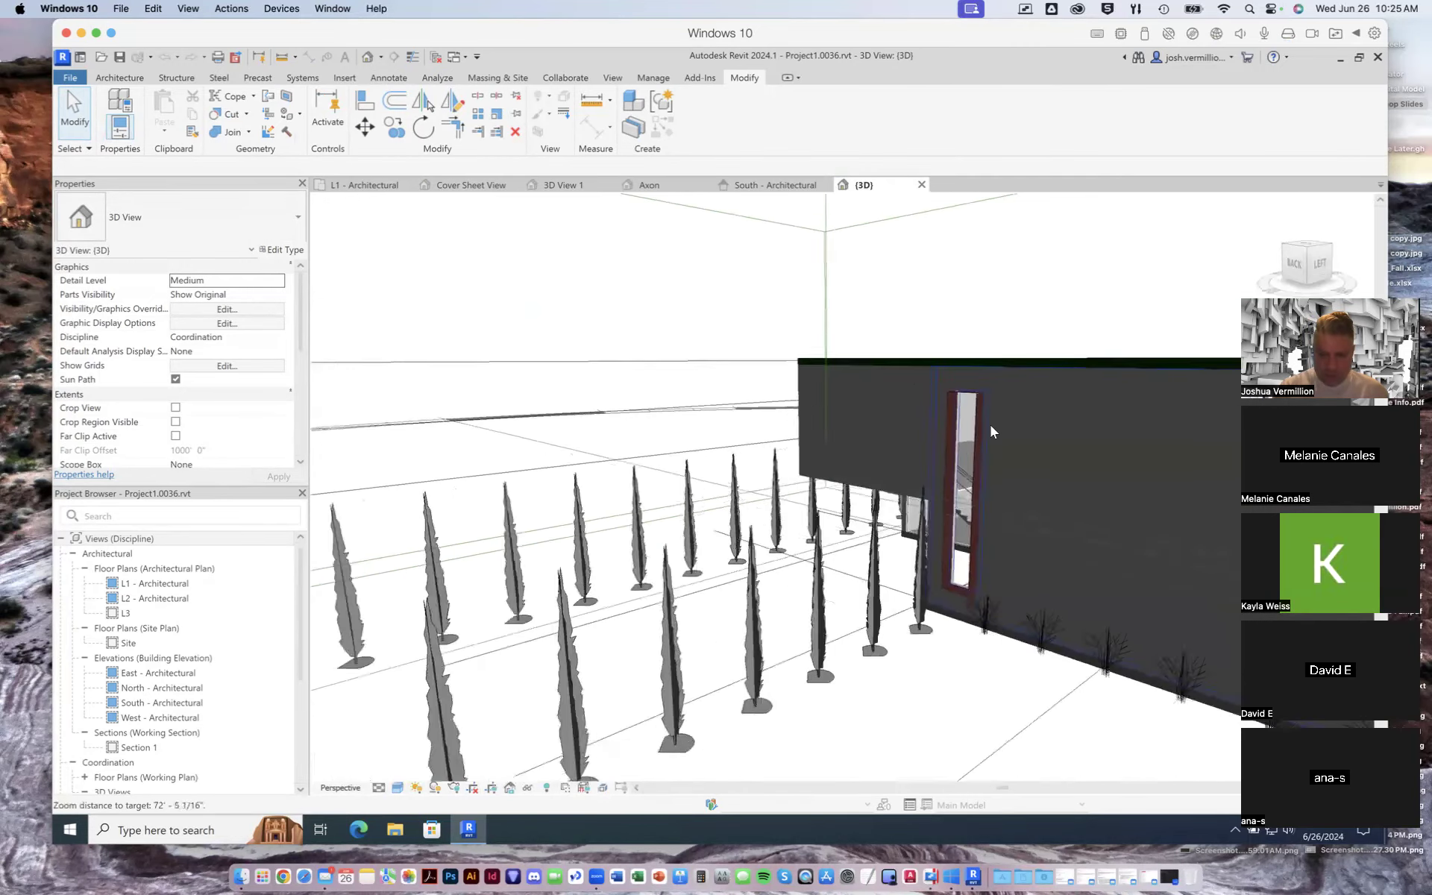
scroll(1010, 497, up, 6)
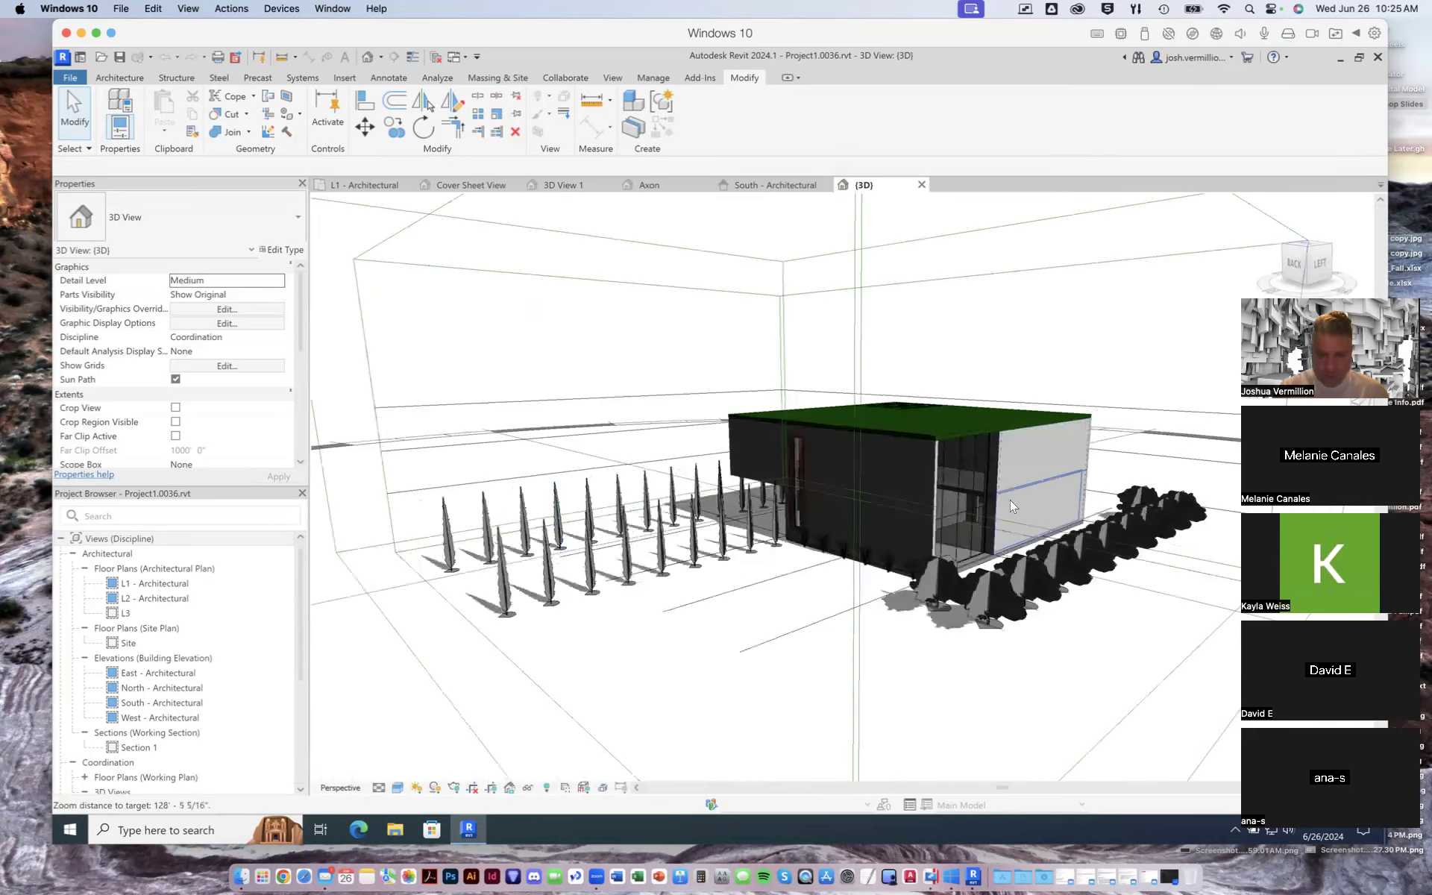
scroll(989, 507, up, 4)
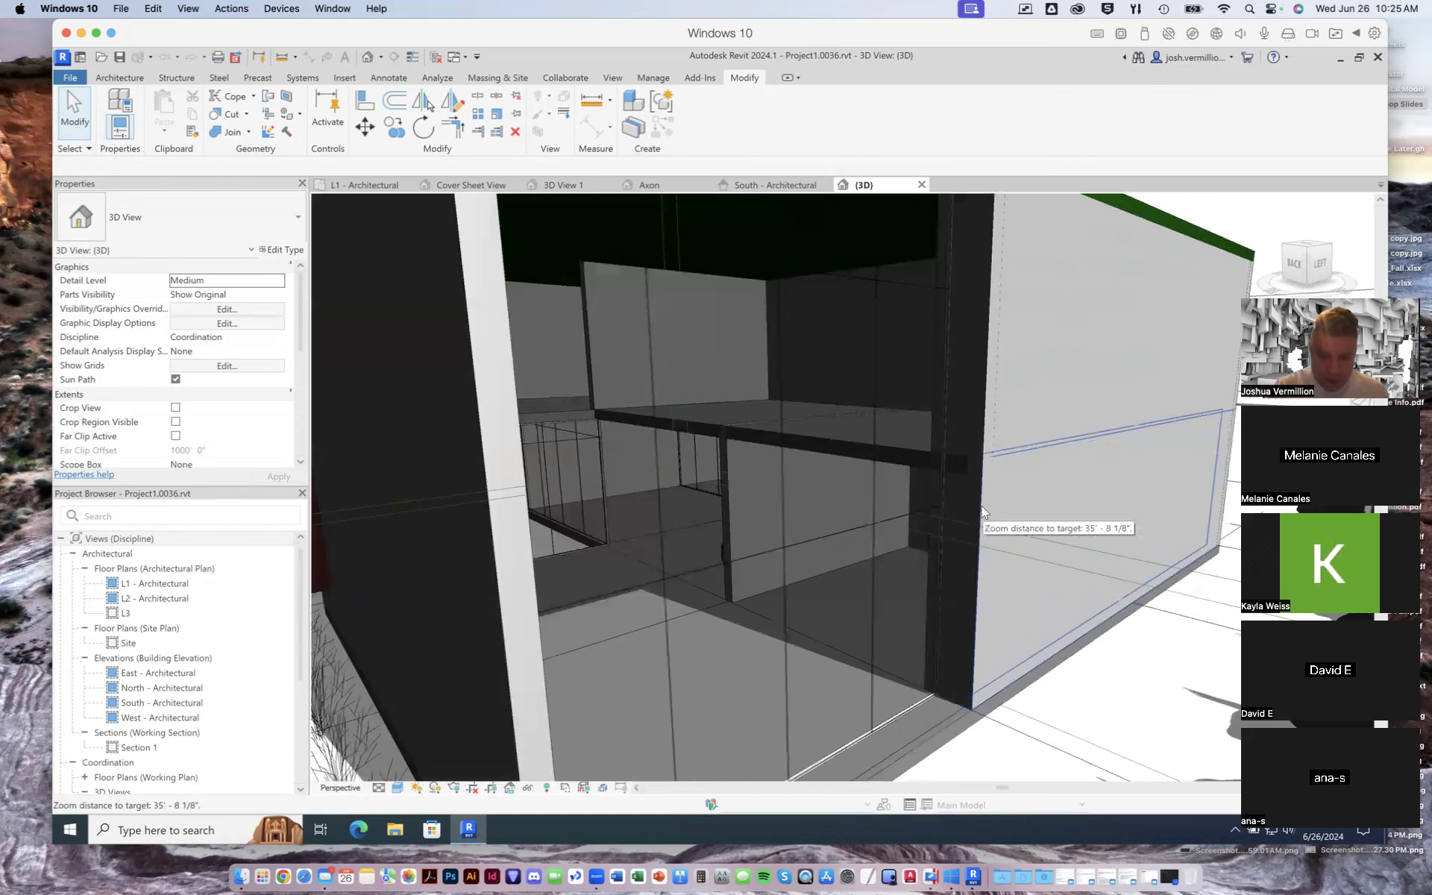
scroll(979, 507, down, 1)
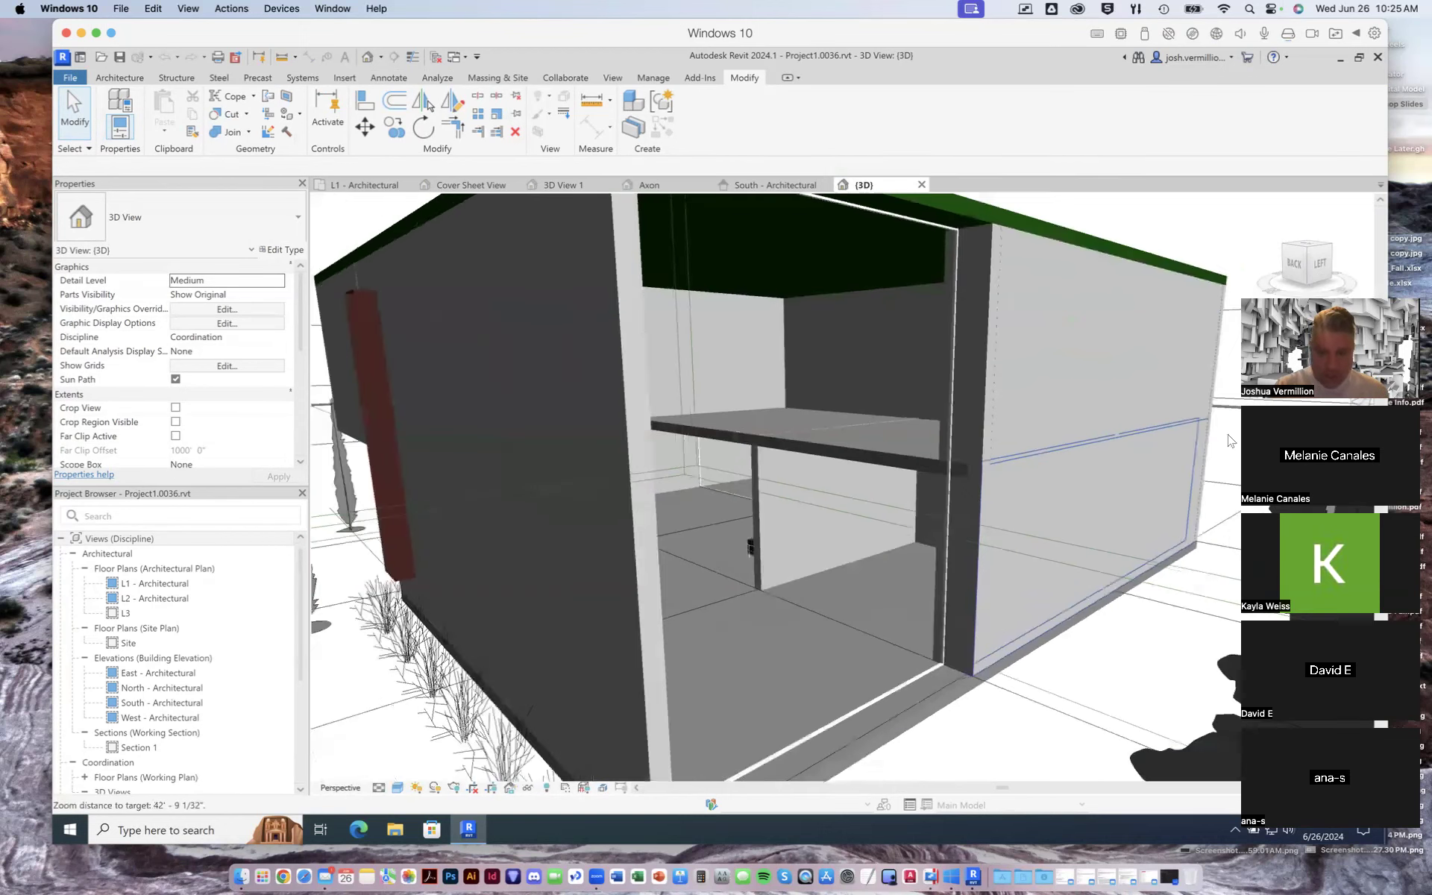
drag(1294, 265, 1220, 267)
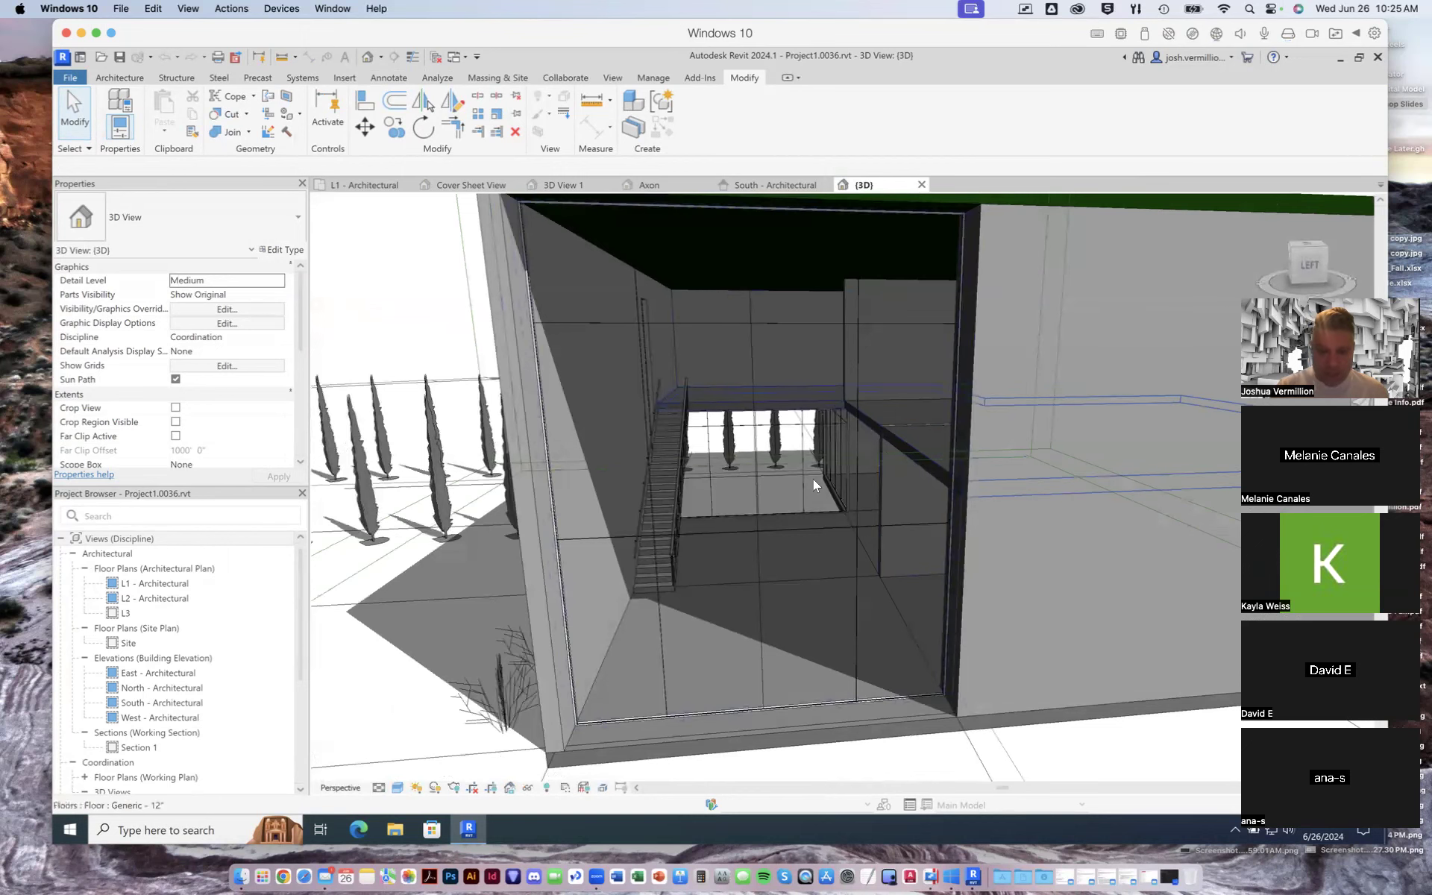
click(1324, 261)
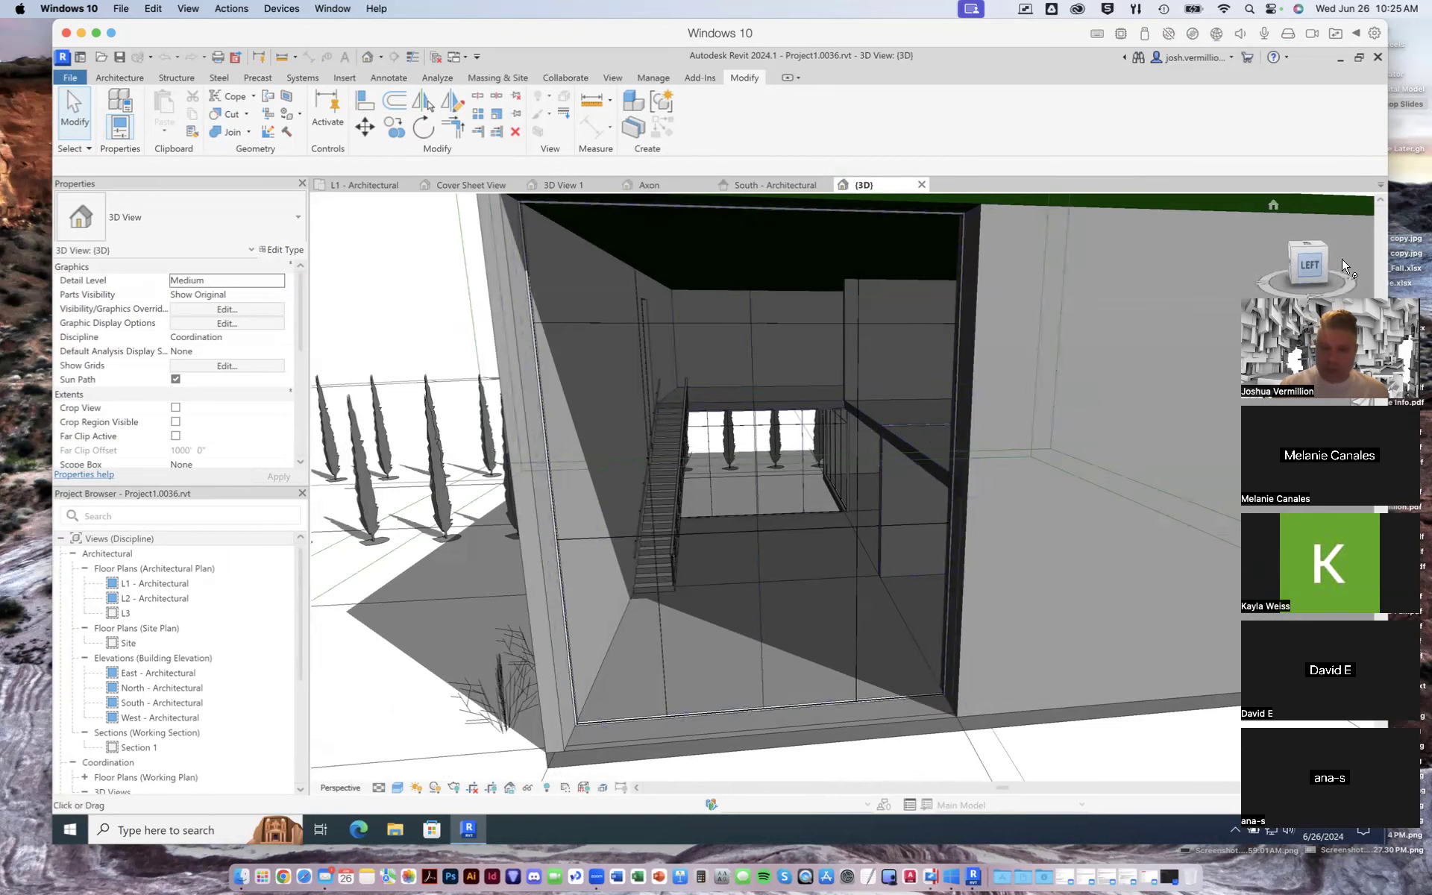
scroll(1013, 438, down, 2)
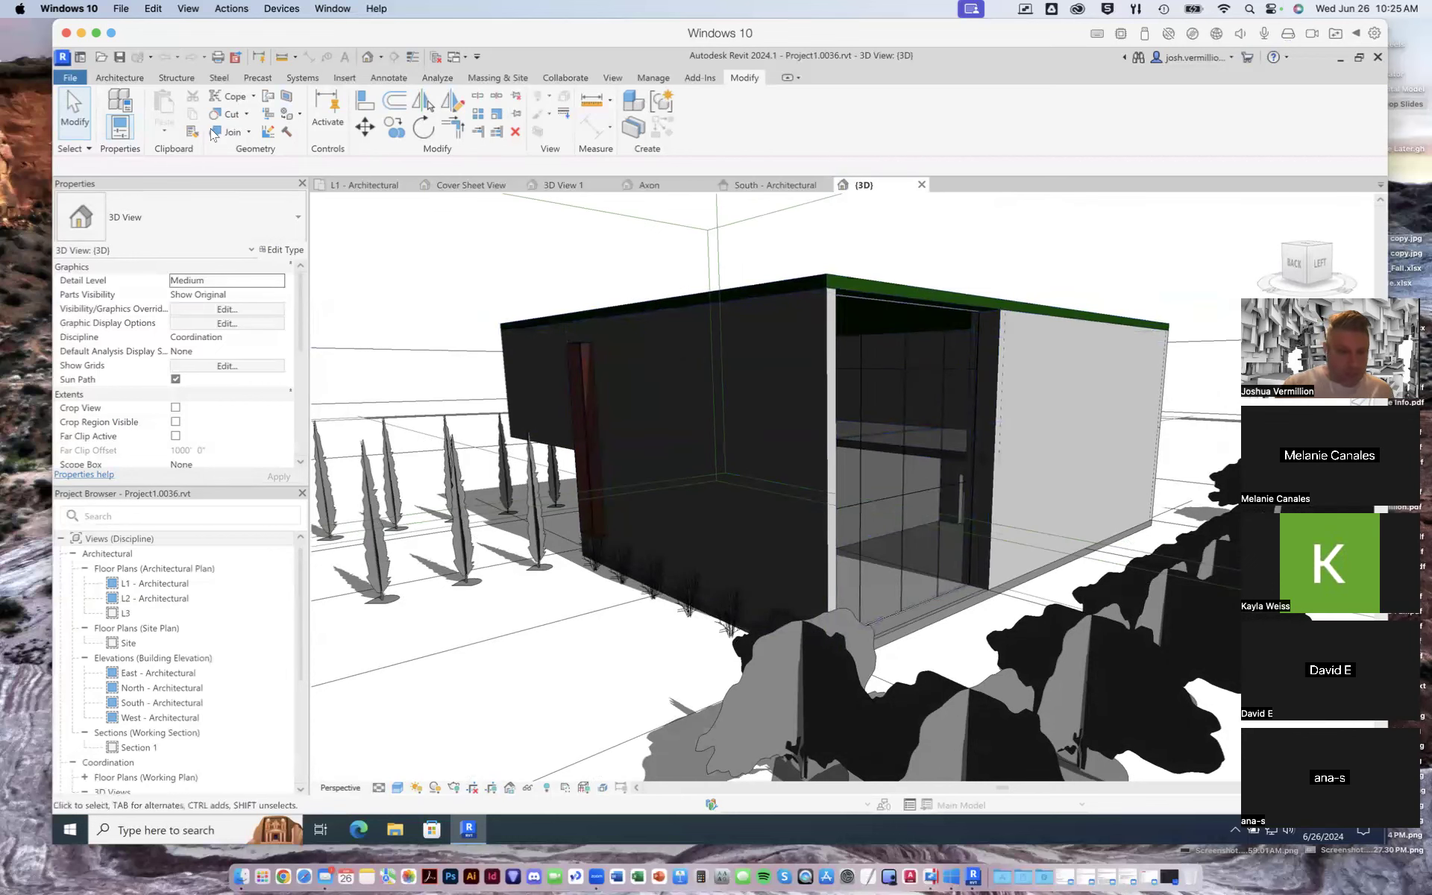
Place an Instance-Window-Fixed 16" x 24" window on the back wall beside the tall boxed window
click(116, 77)
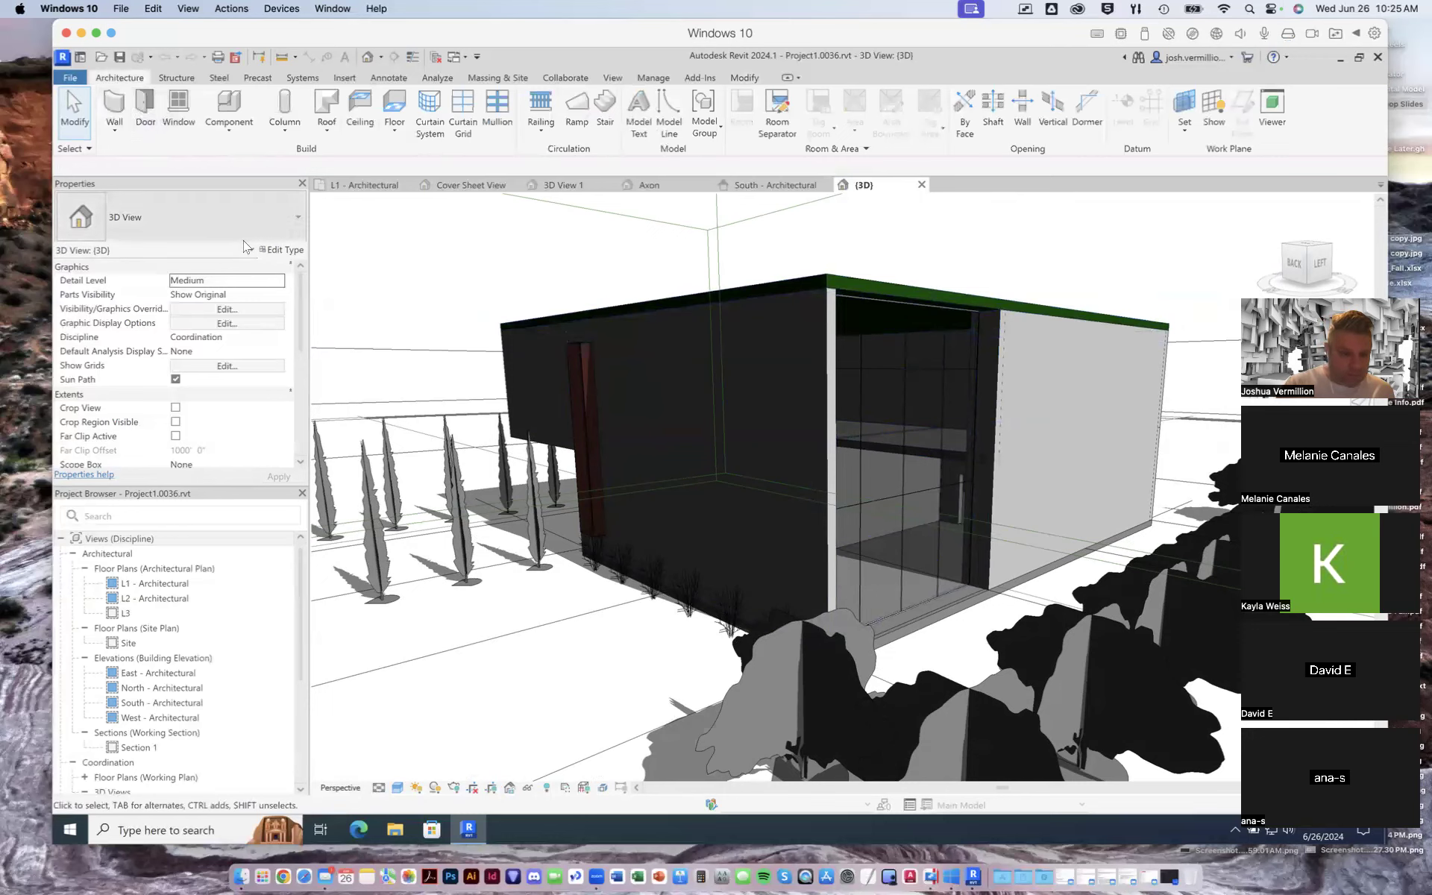
click(177, 110)
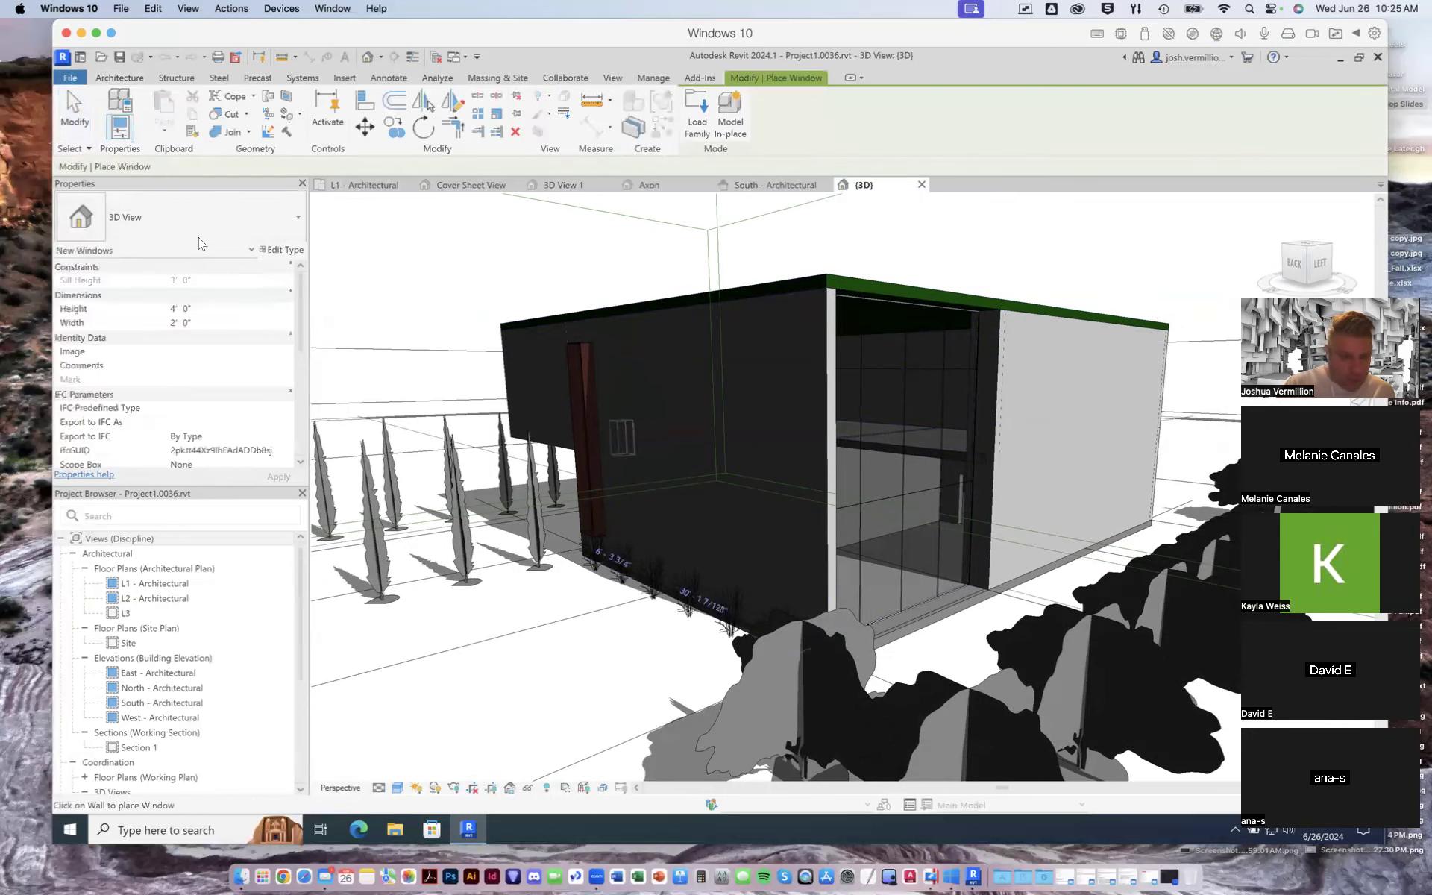
click(298, 218)
scroll(220, 351, up, 3)
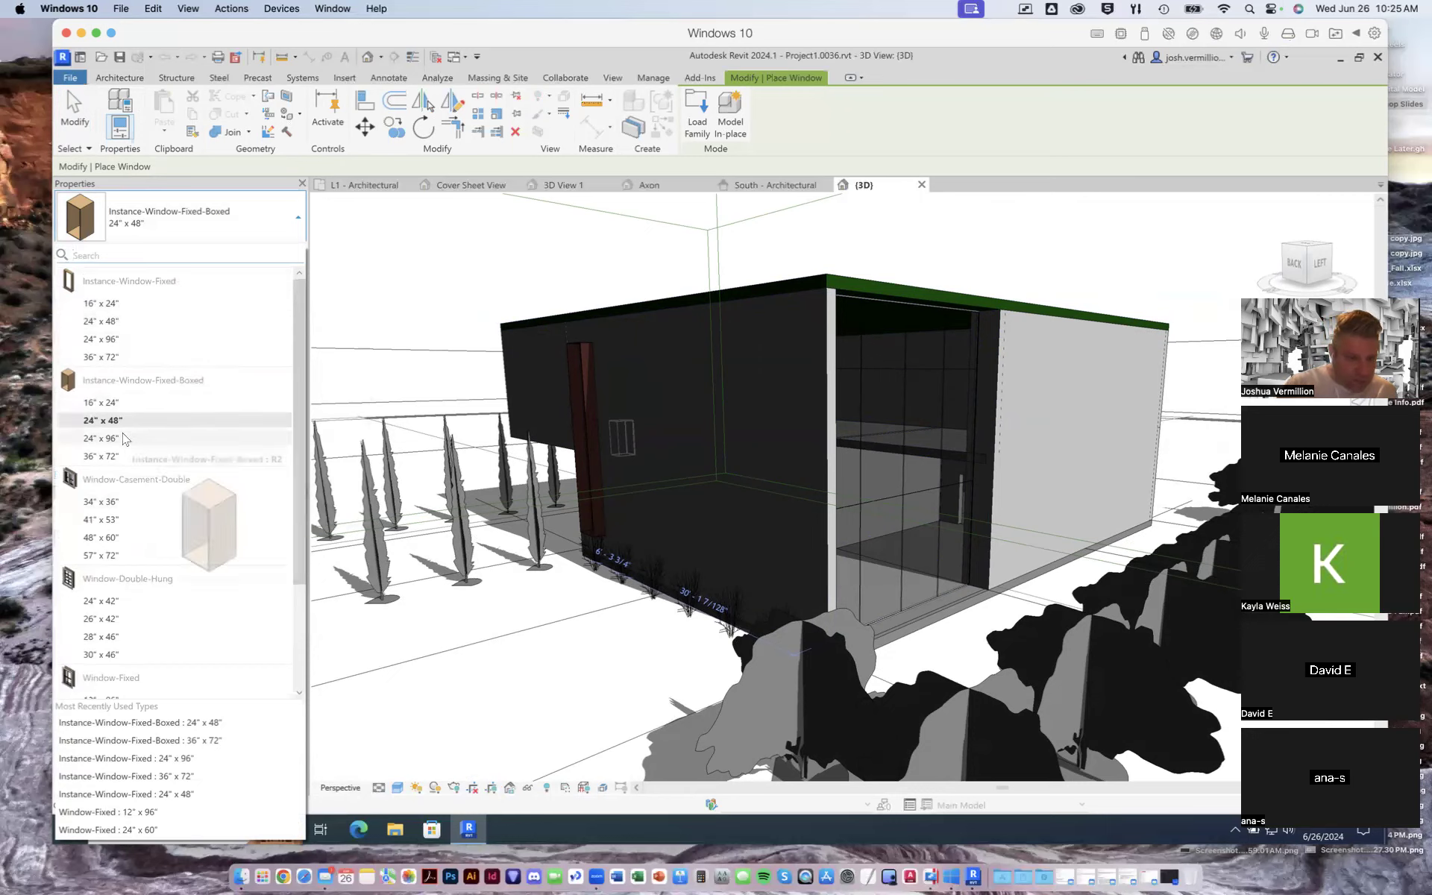
click(114, 303)
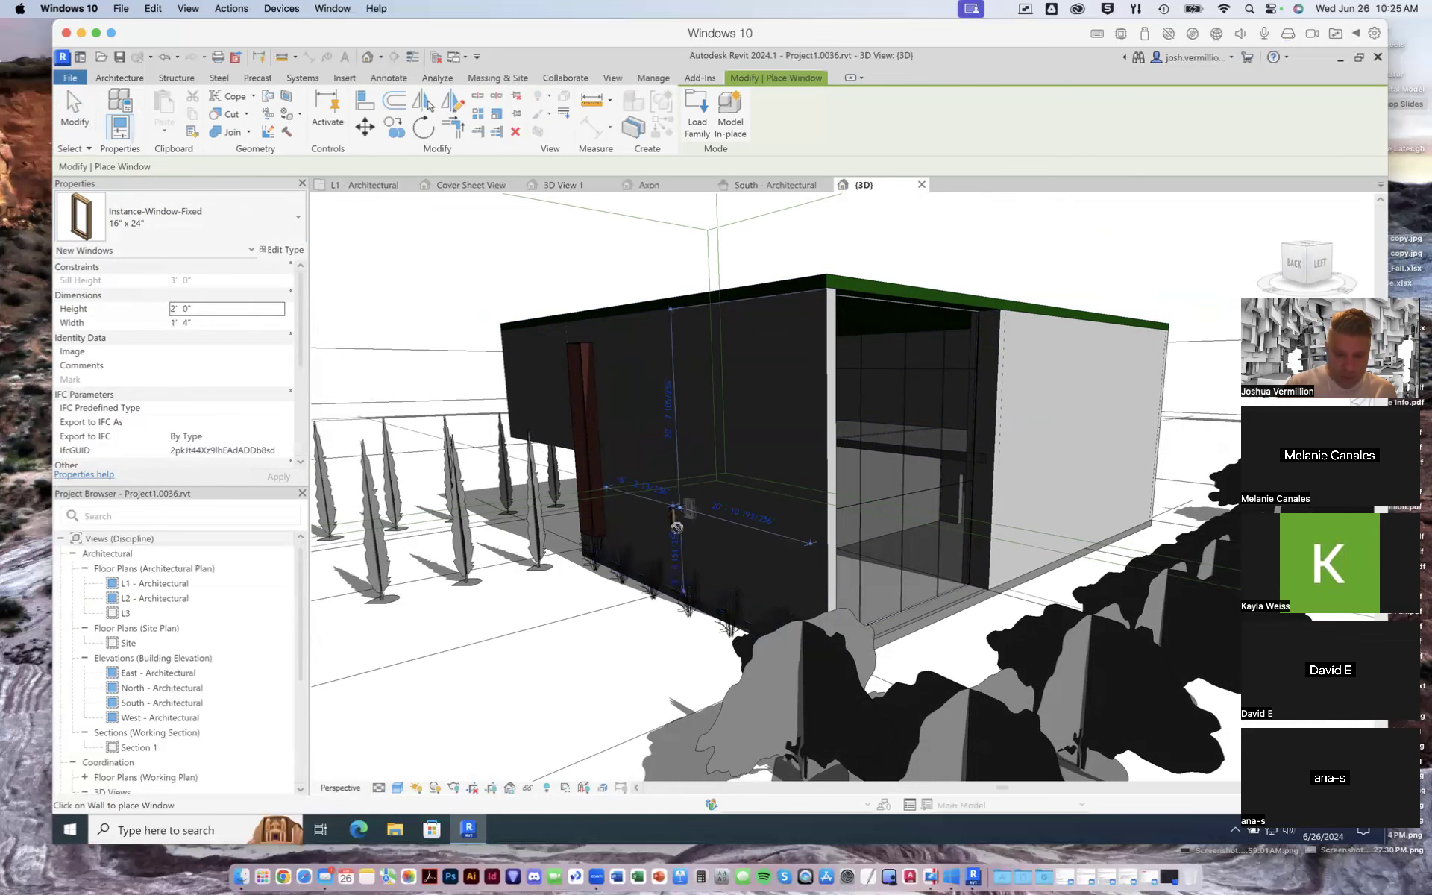
scroll(674, 524, down, 3)
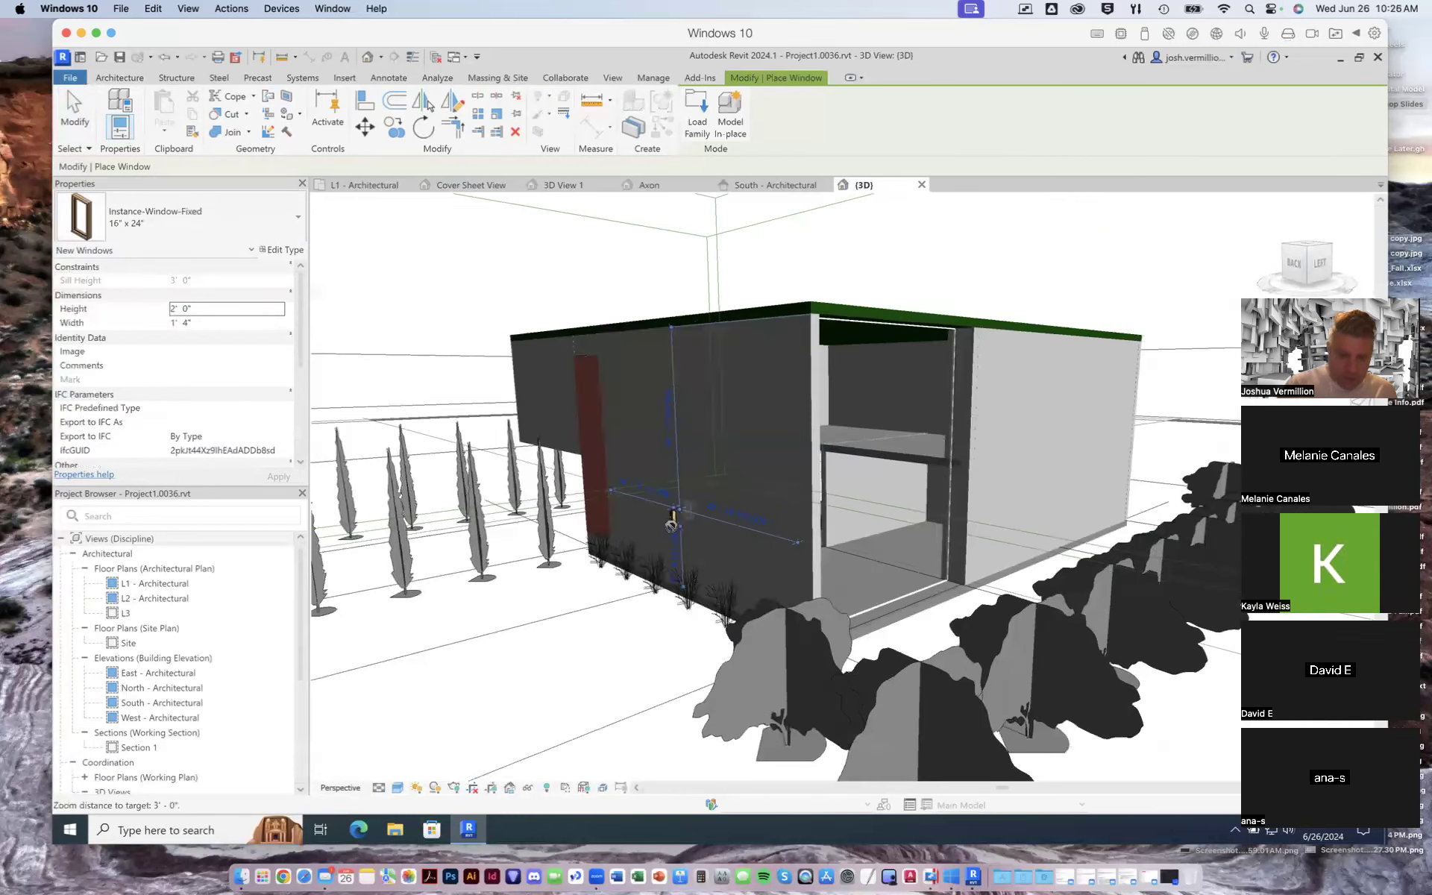
scroll(673, 522, up, 5)
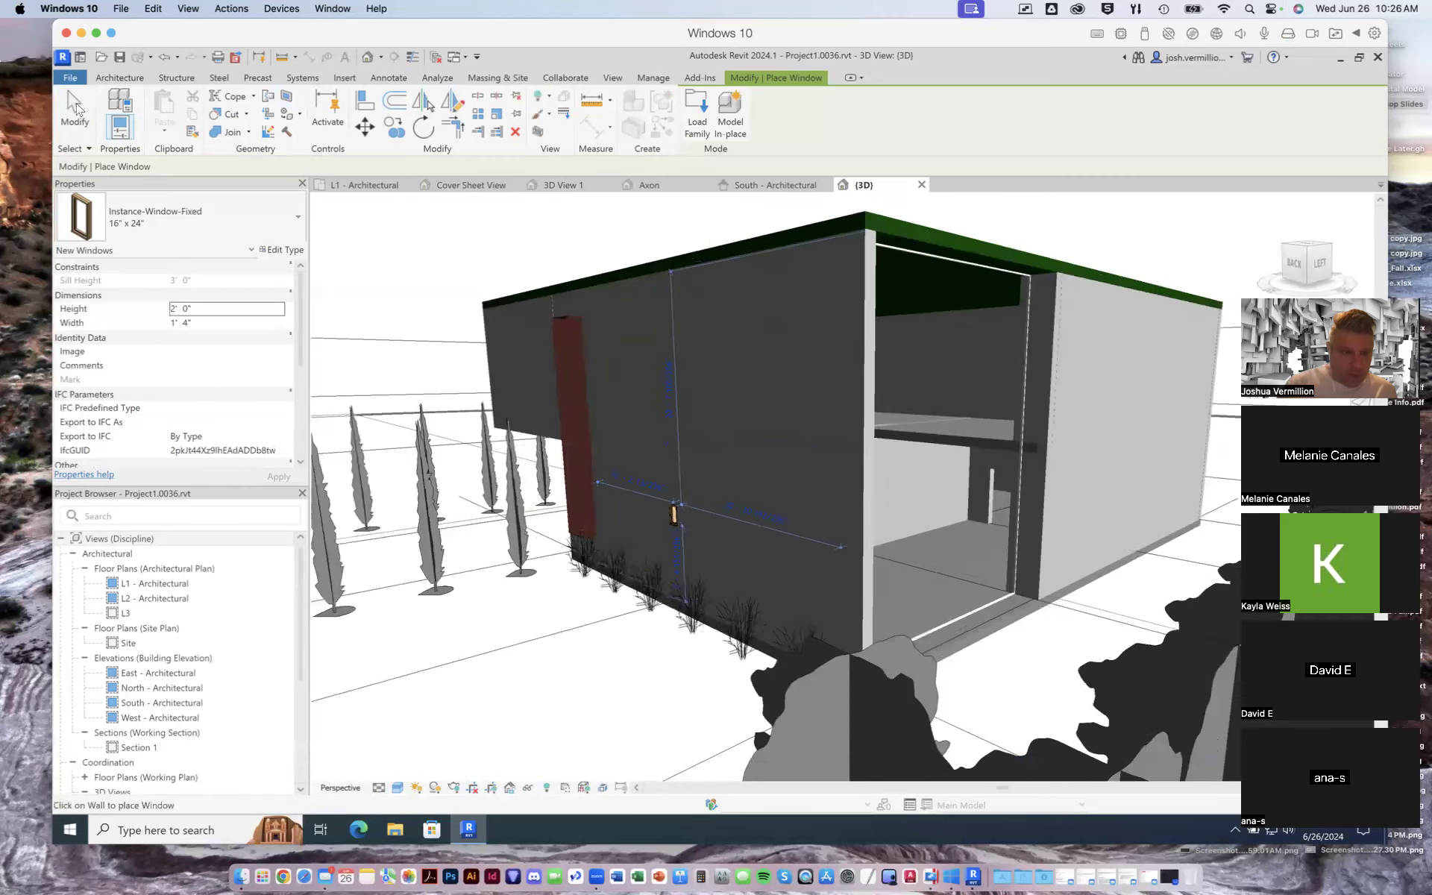
click(75, 108)
Open the family of the newly placed 16" x 24" fixed window for editing
scroll(678, 514, up, 5)
scroll(679, 518, up, 4)
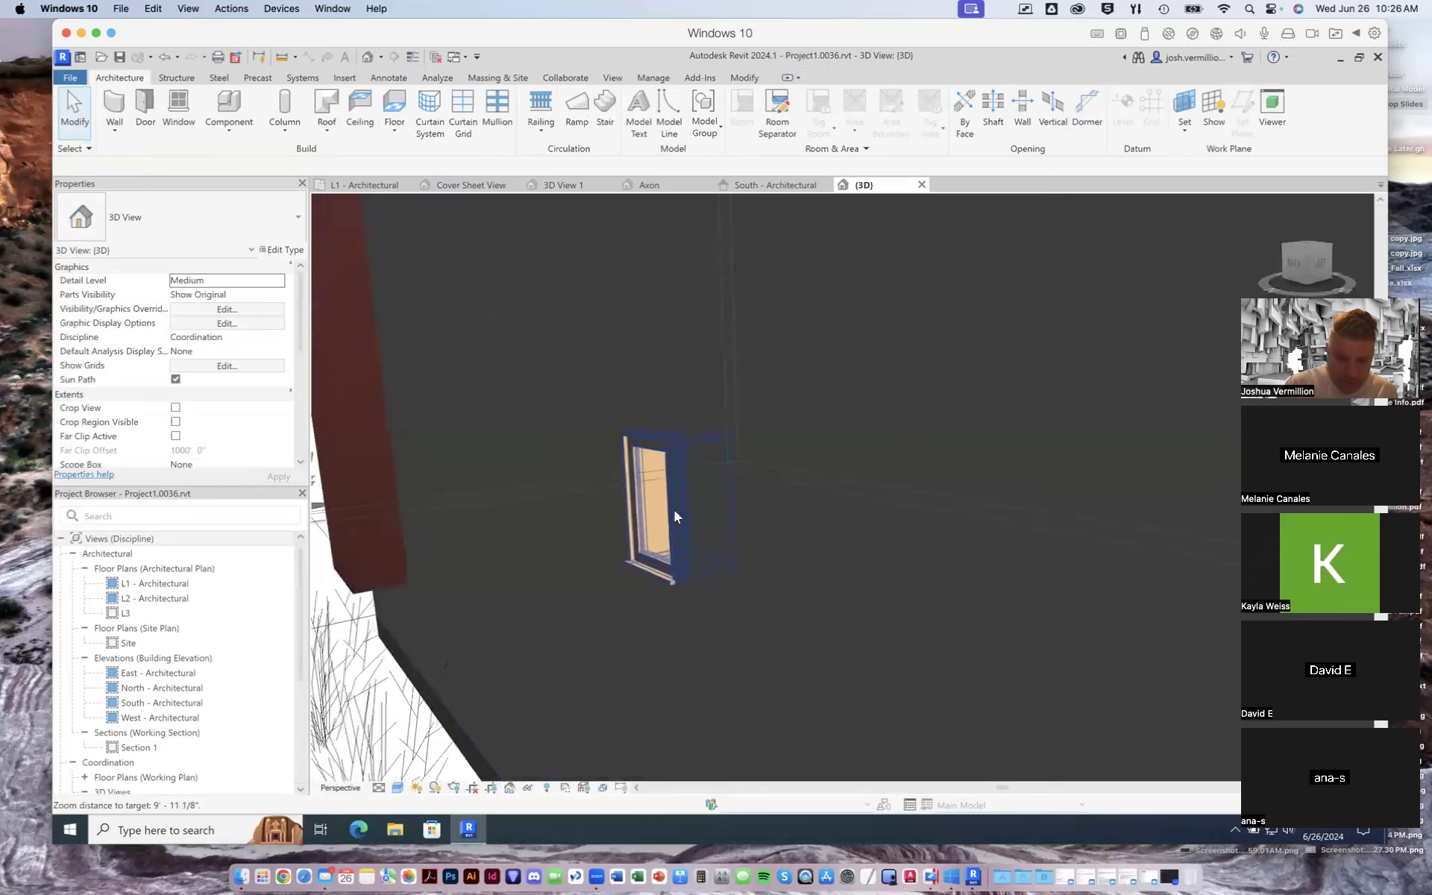
scroll(664, 511, up, 5)
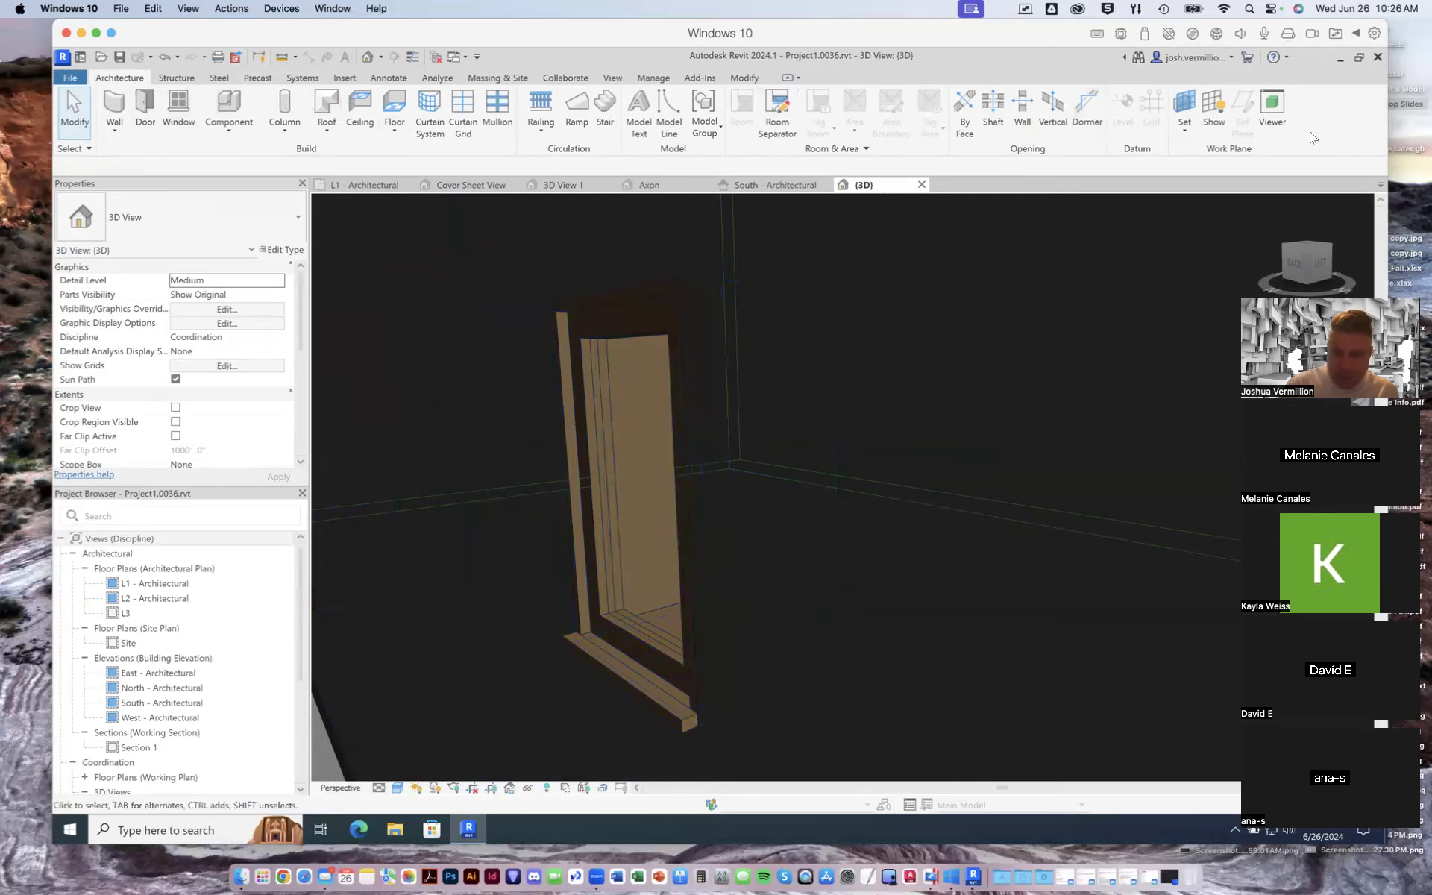
drag(1308, 264, 1364, 264)
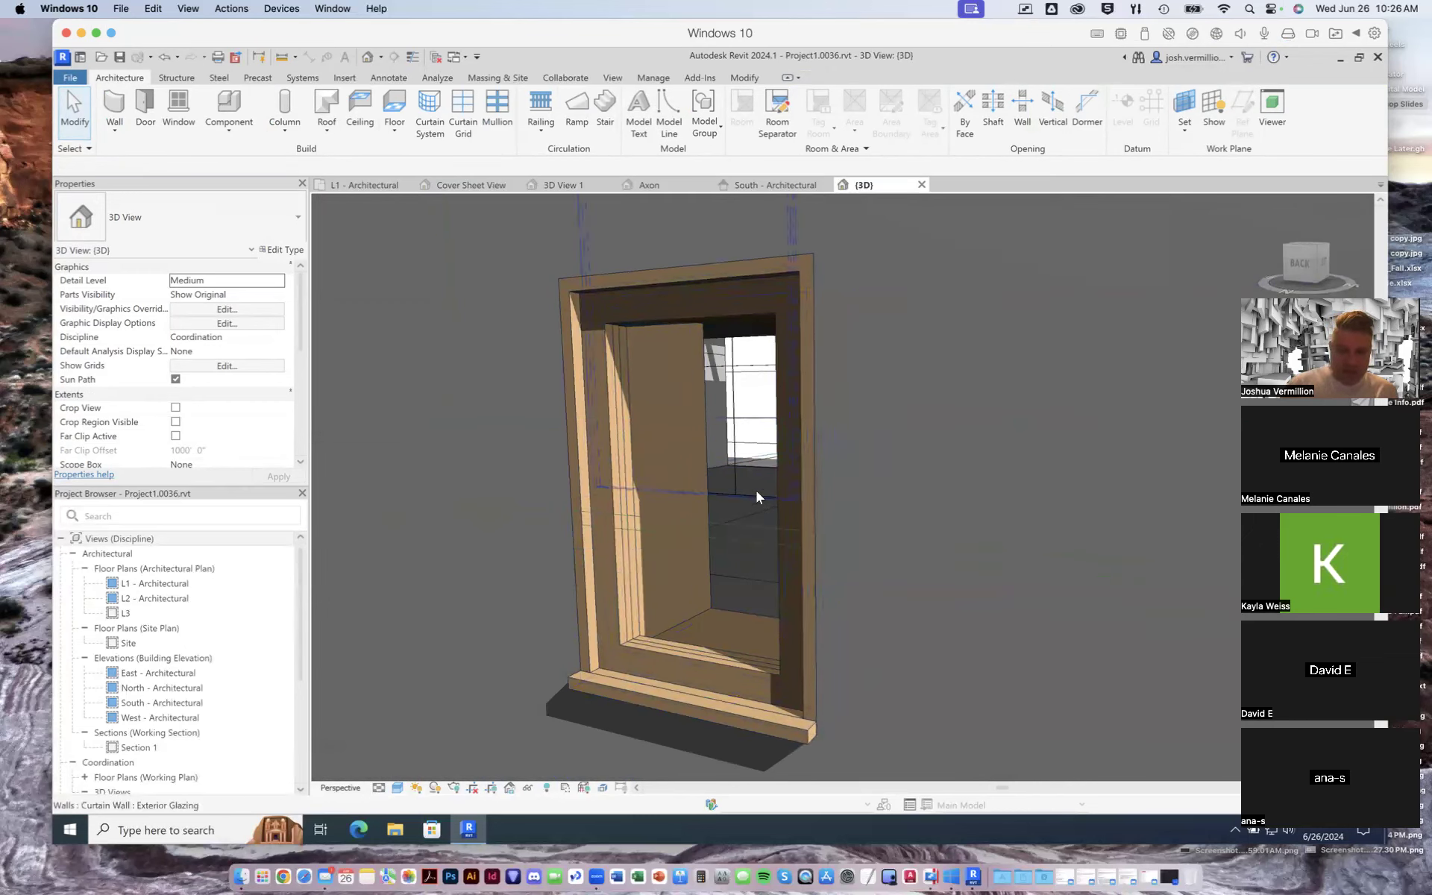
click(704, 279)
click(704, 112)
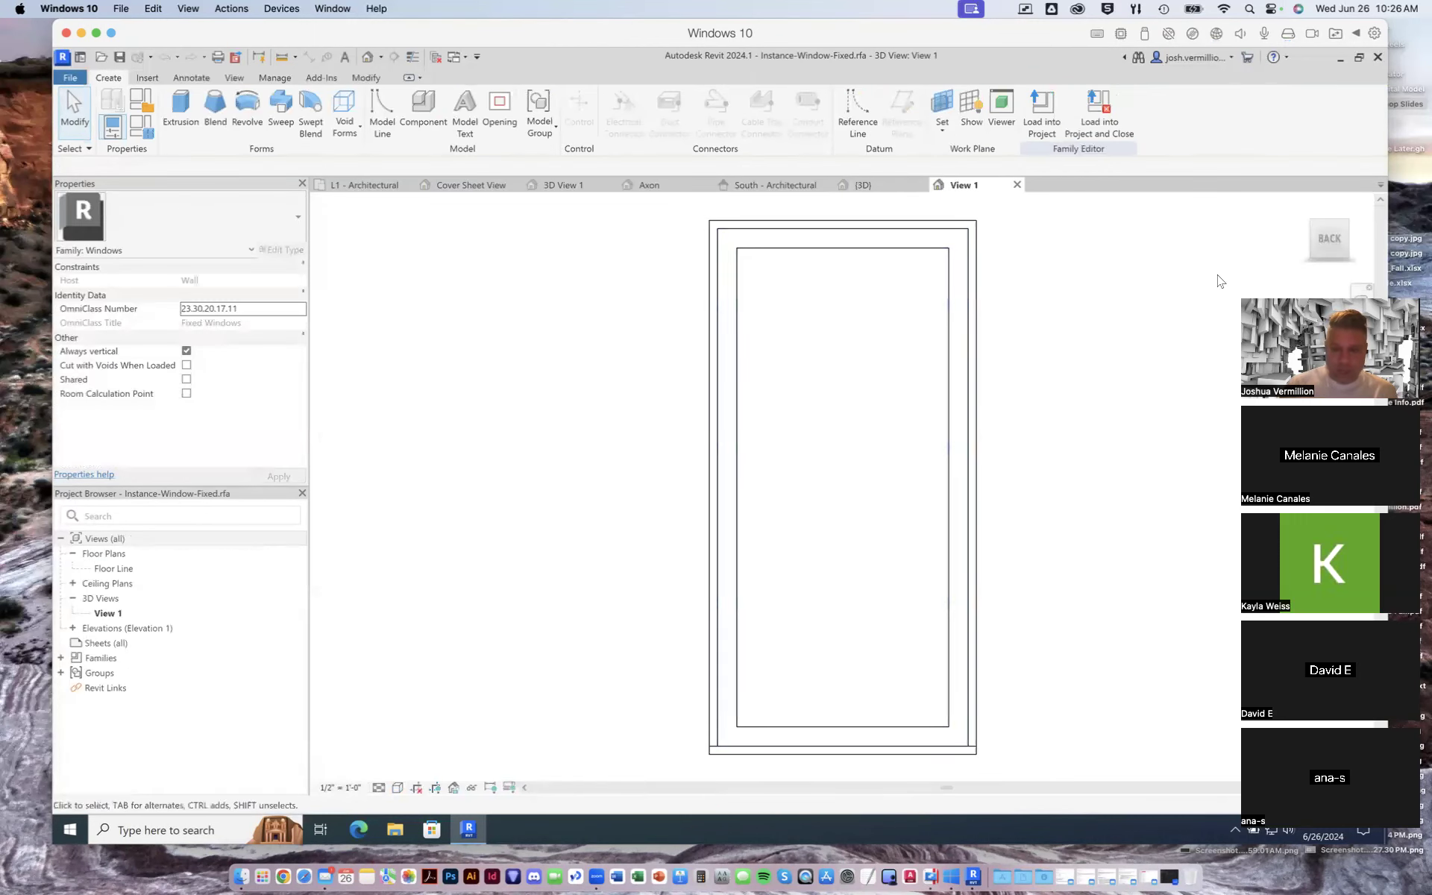
Delete the projecting sill and the inner sash frame around the glass from the window family
click(1318, 240)
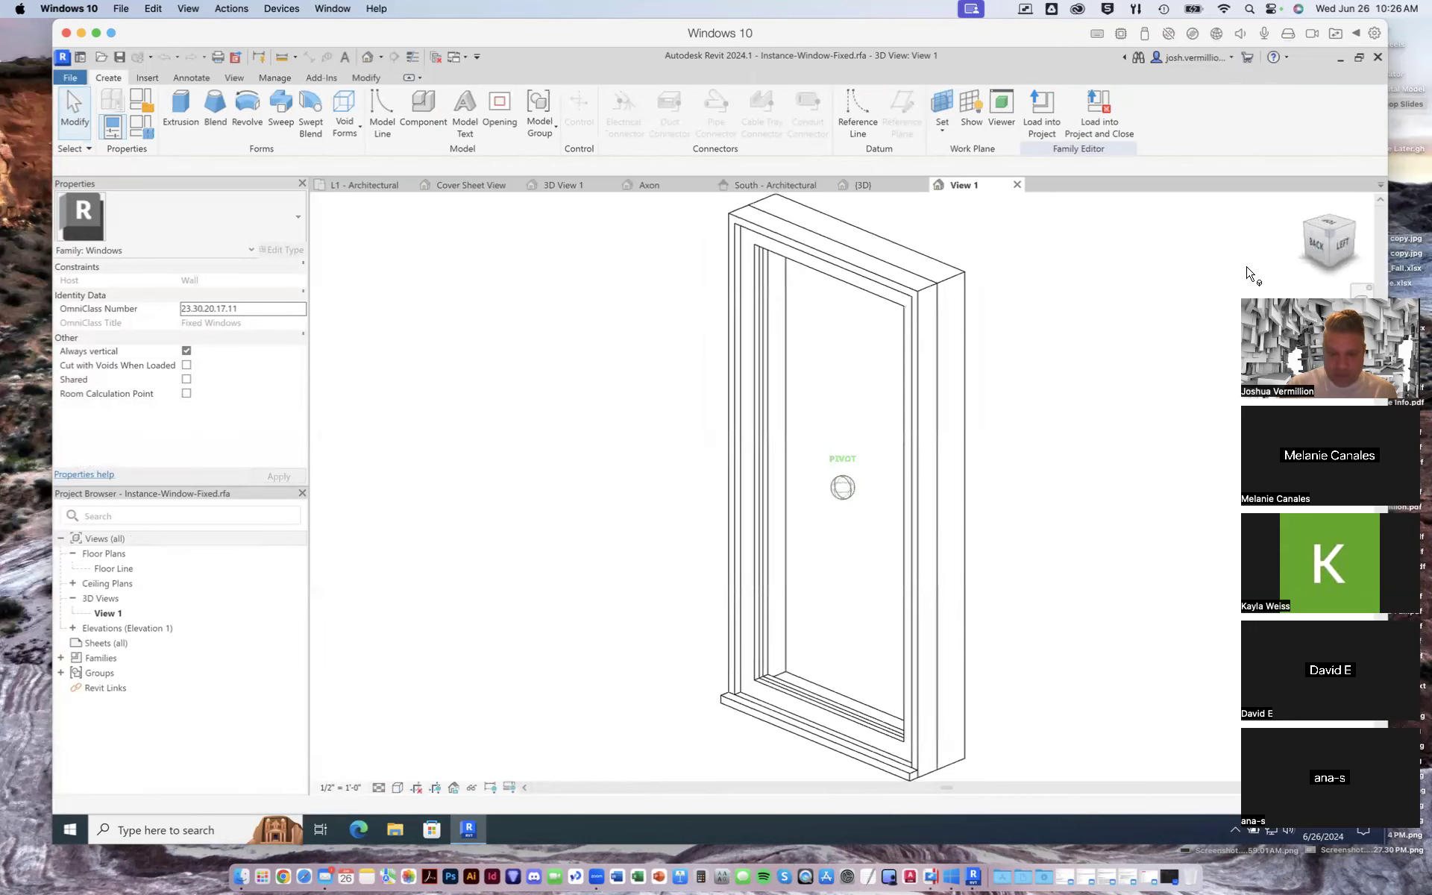
click(752, 715)
key(Escape)
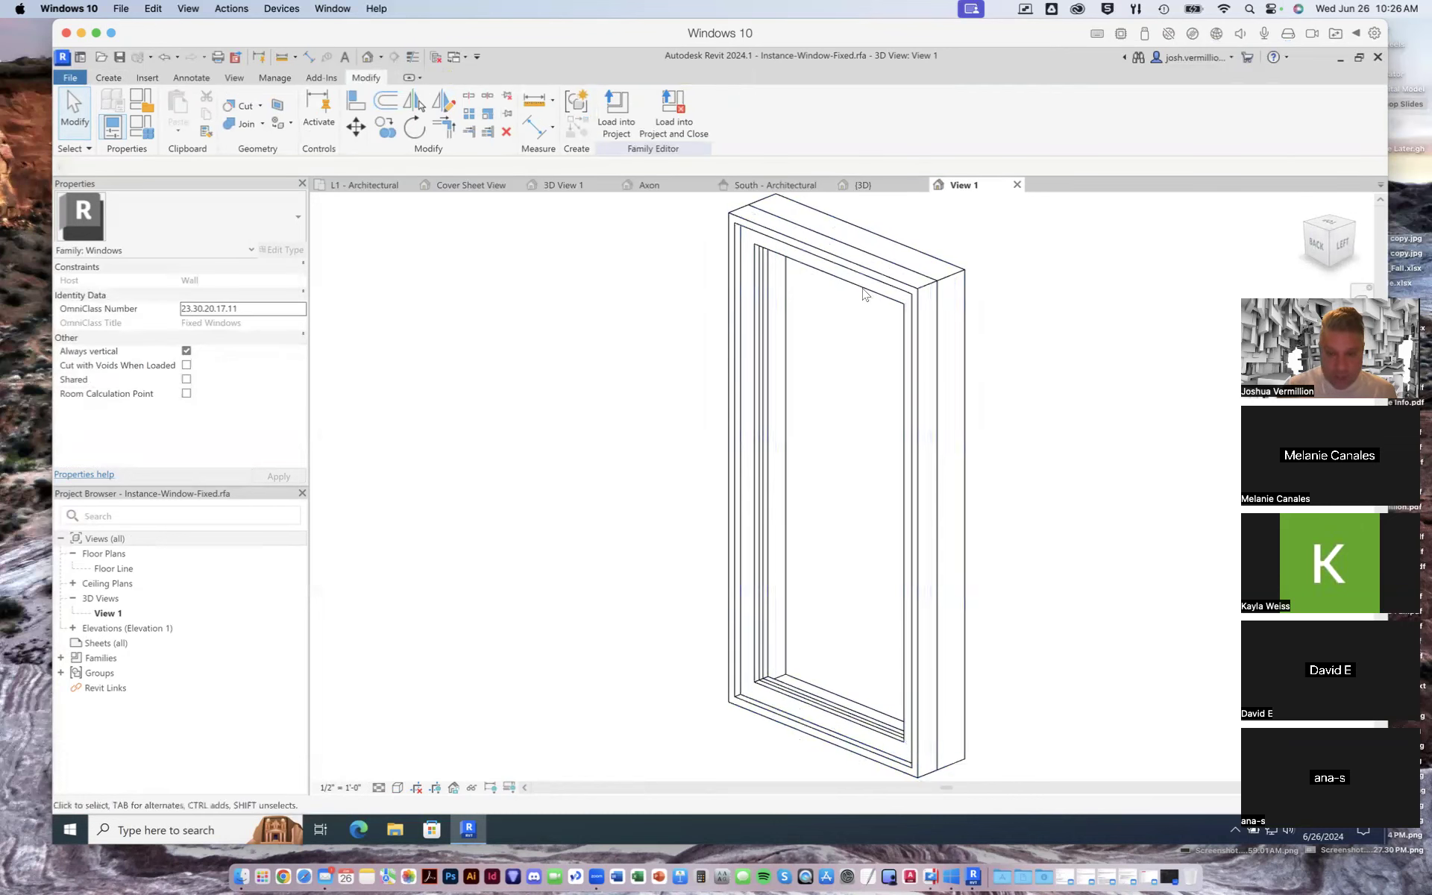
click(746, 251)
key(Escape)
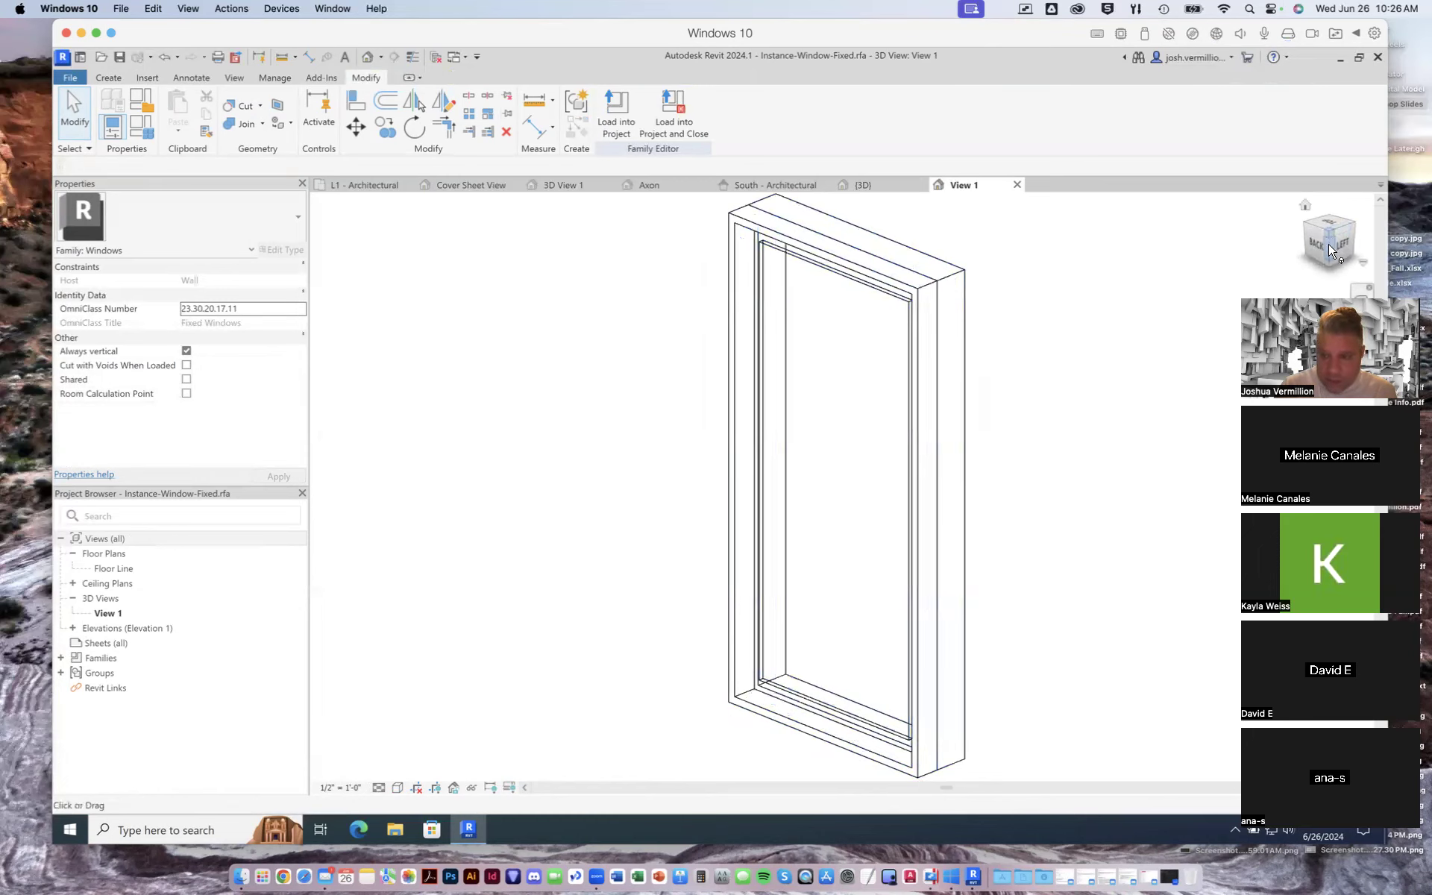
Delete the 3 1/2" deep Frame/Mullion extrusion from the window family
drag(1333, 248, 1364, 227)
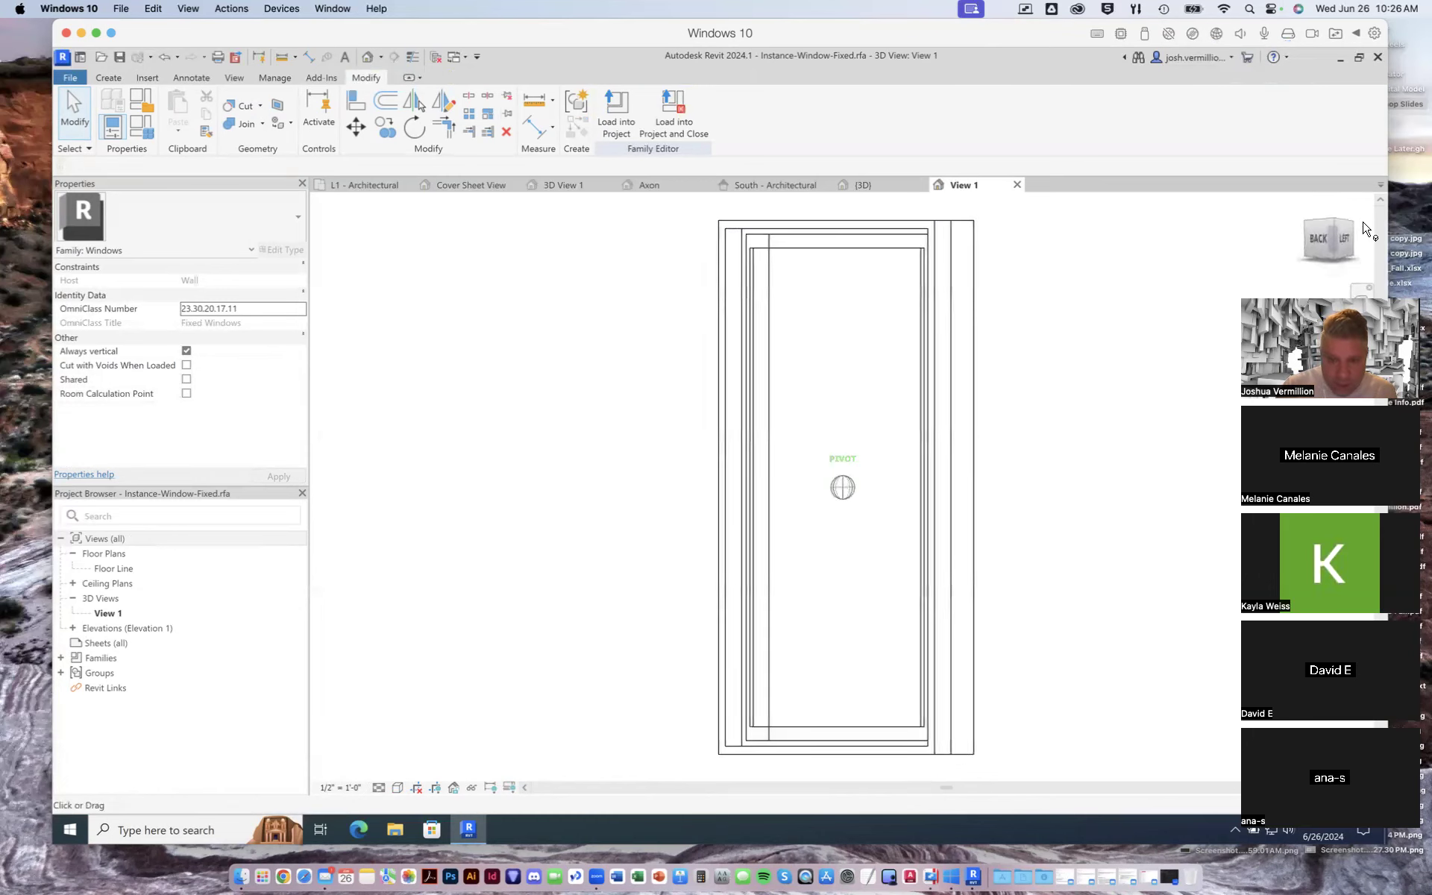
click(878, 239)
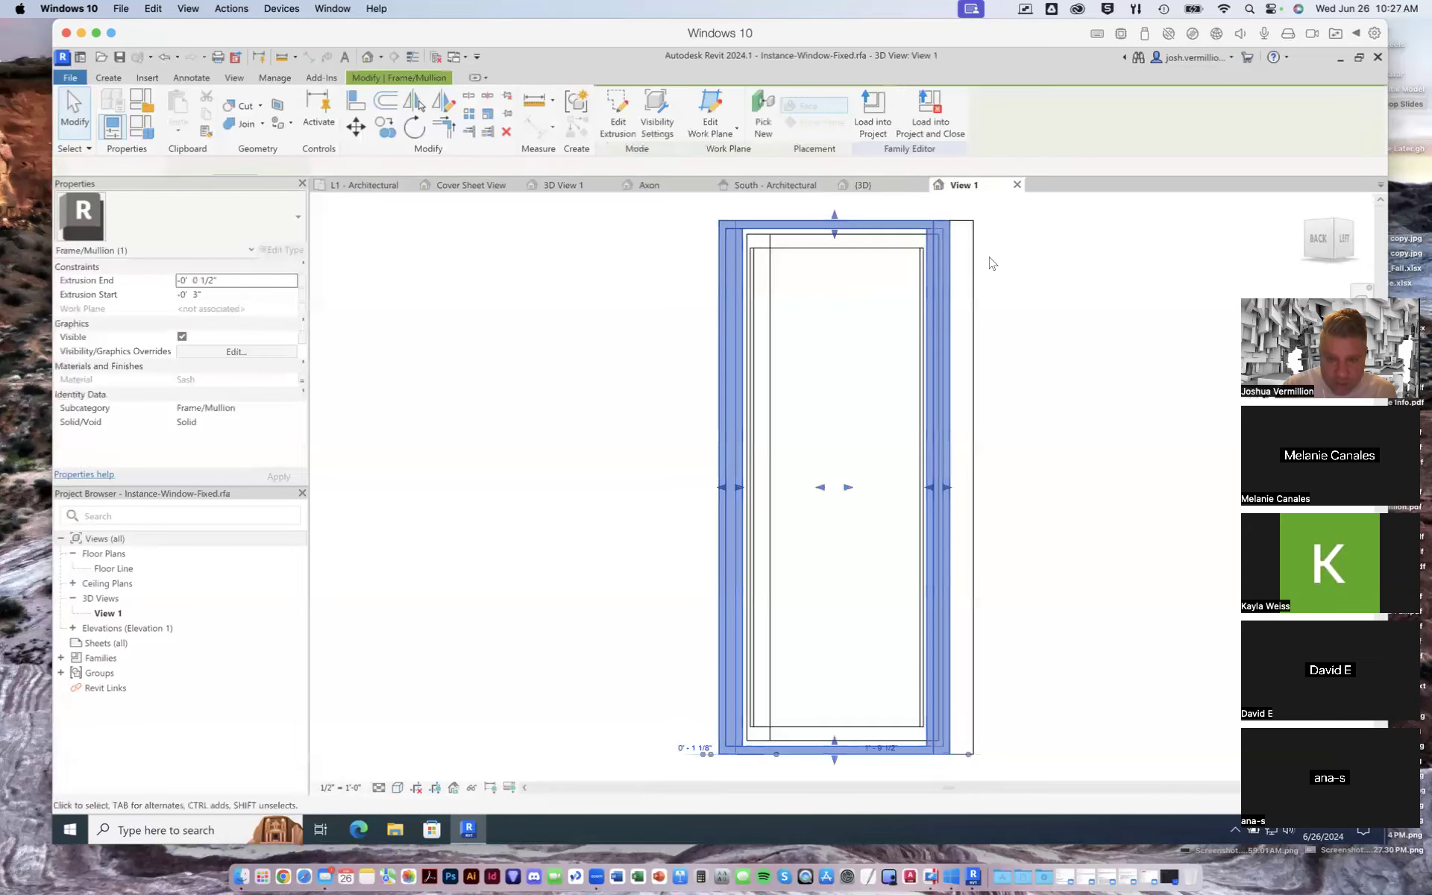
click(1101, 265)
click(896, 243)
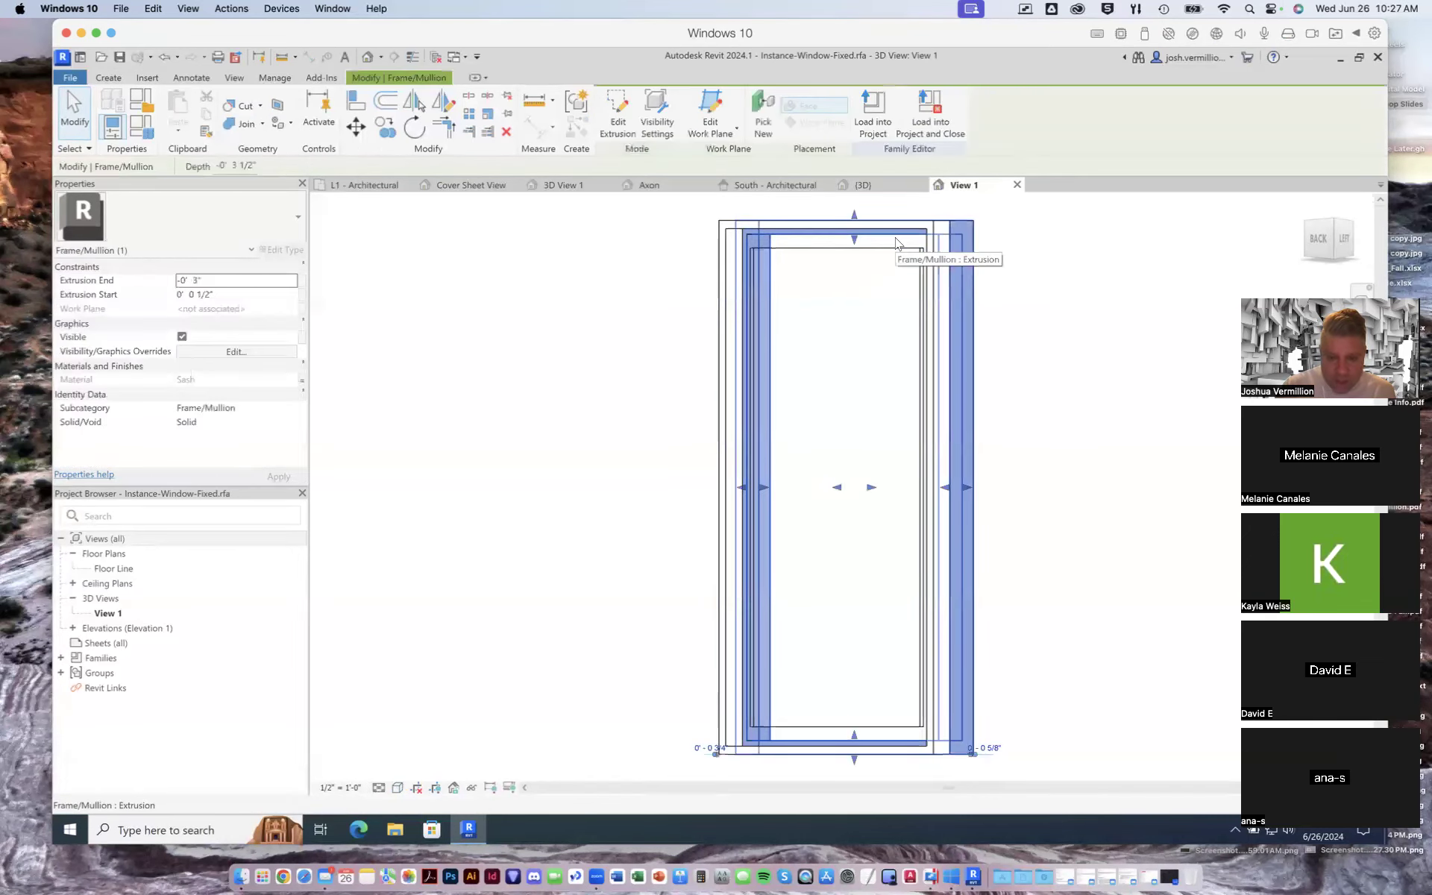
key(Escape)
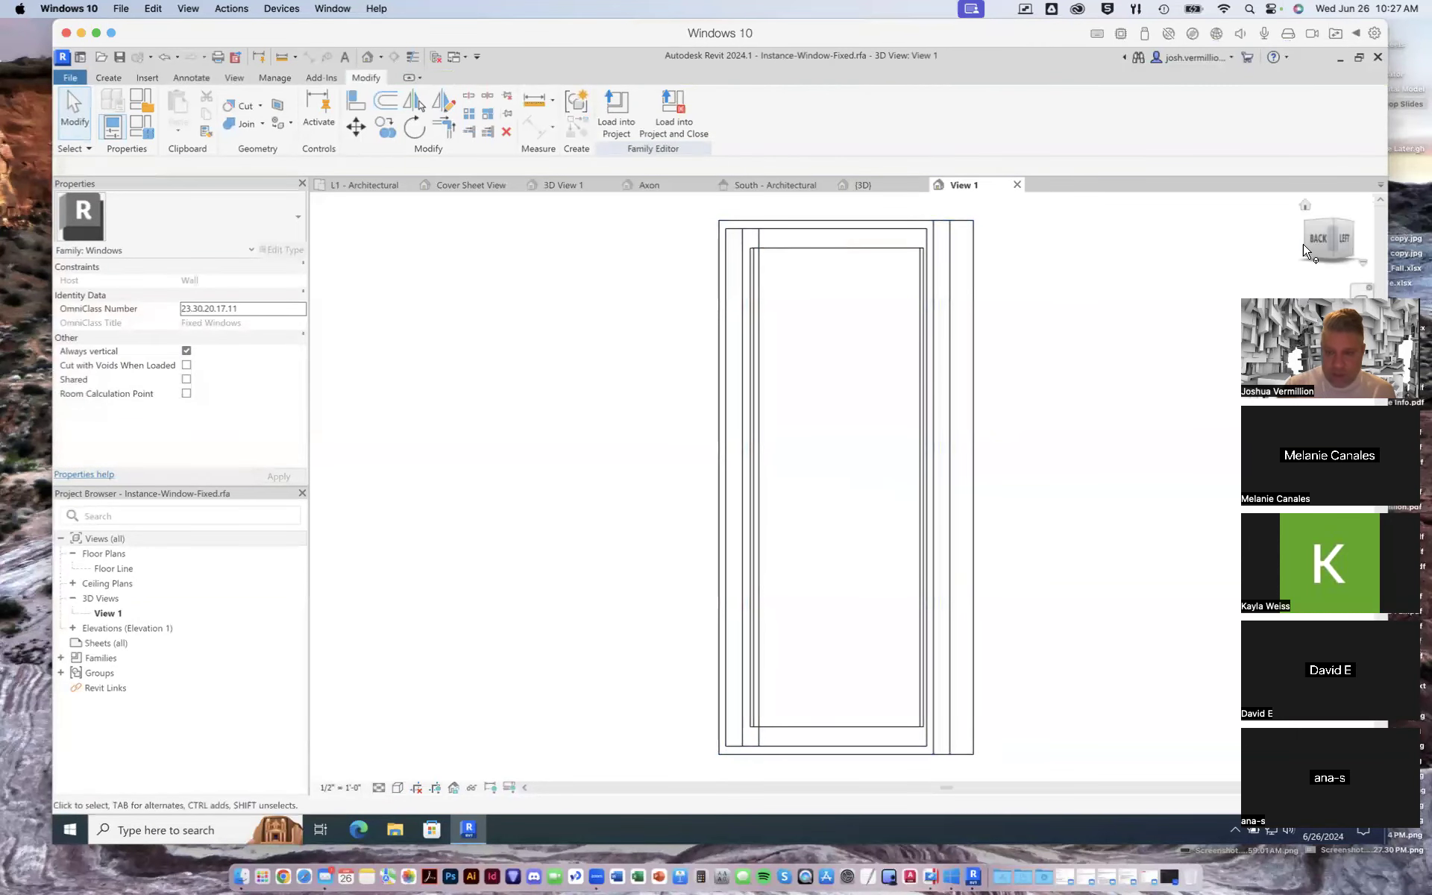
Stretch the glass panel vertically so its top and bottom edges extend toward the surrounding frame
drag(1324, 250, 1279, 276)
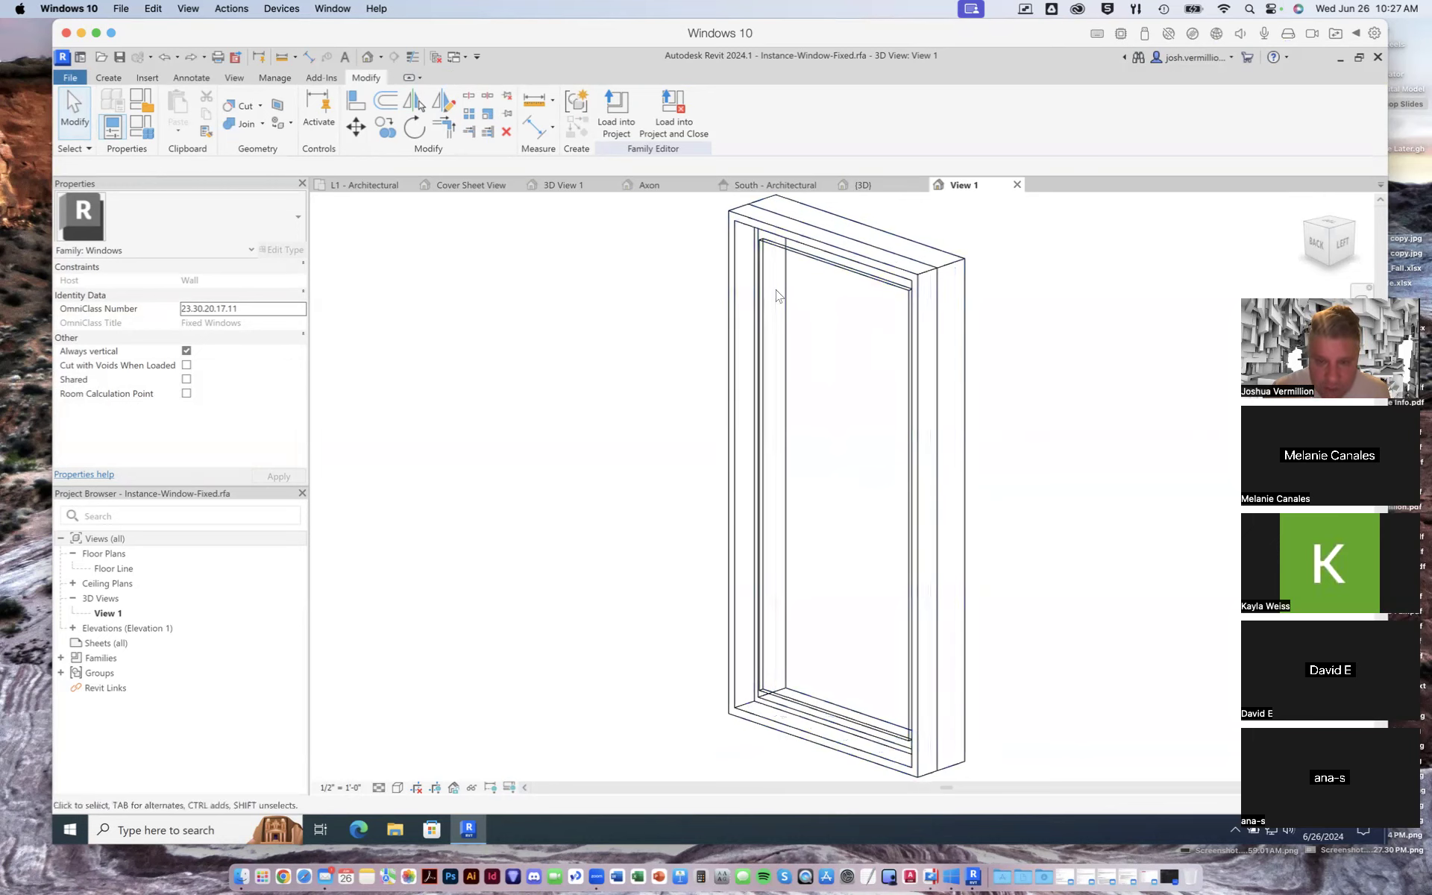
click(835, 276)
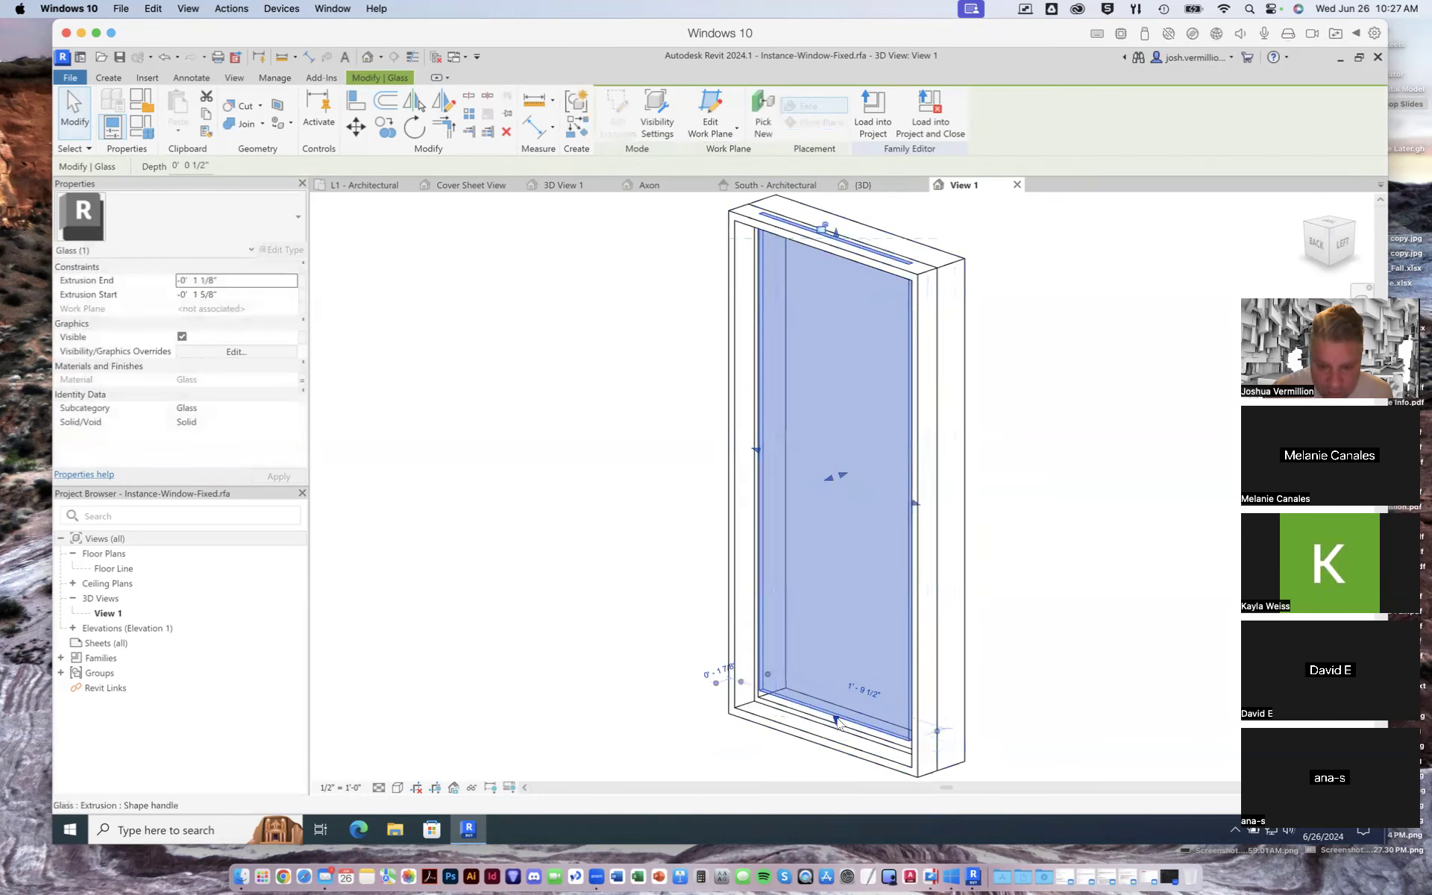
drag(836, 719, 836, 731)
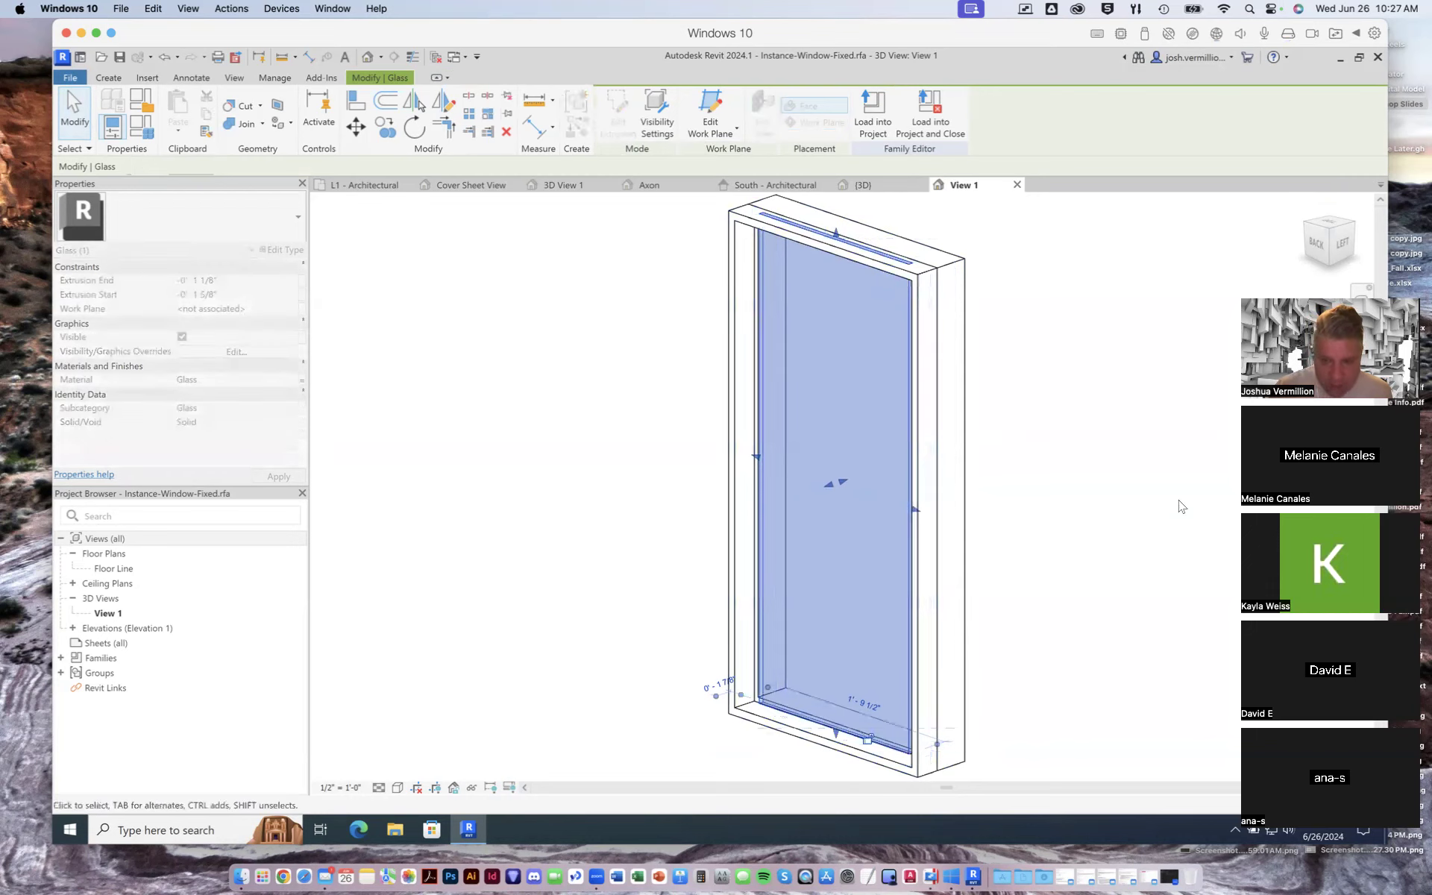
Delete the remaining inner Frame/Mullion extrusion around the glass, working from the back of the window
click(1317, 249)
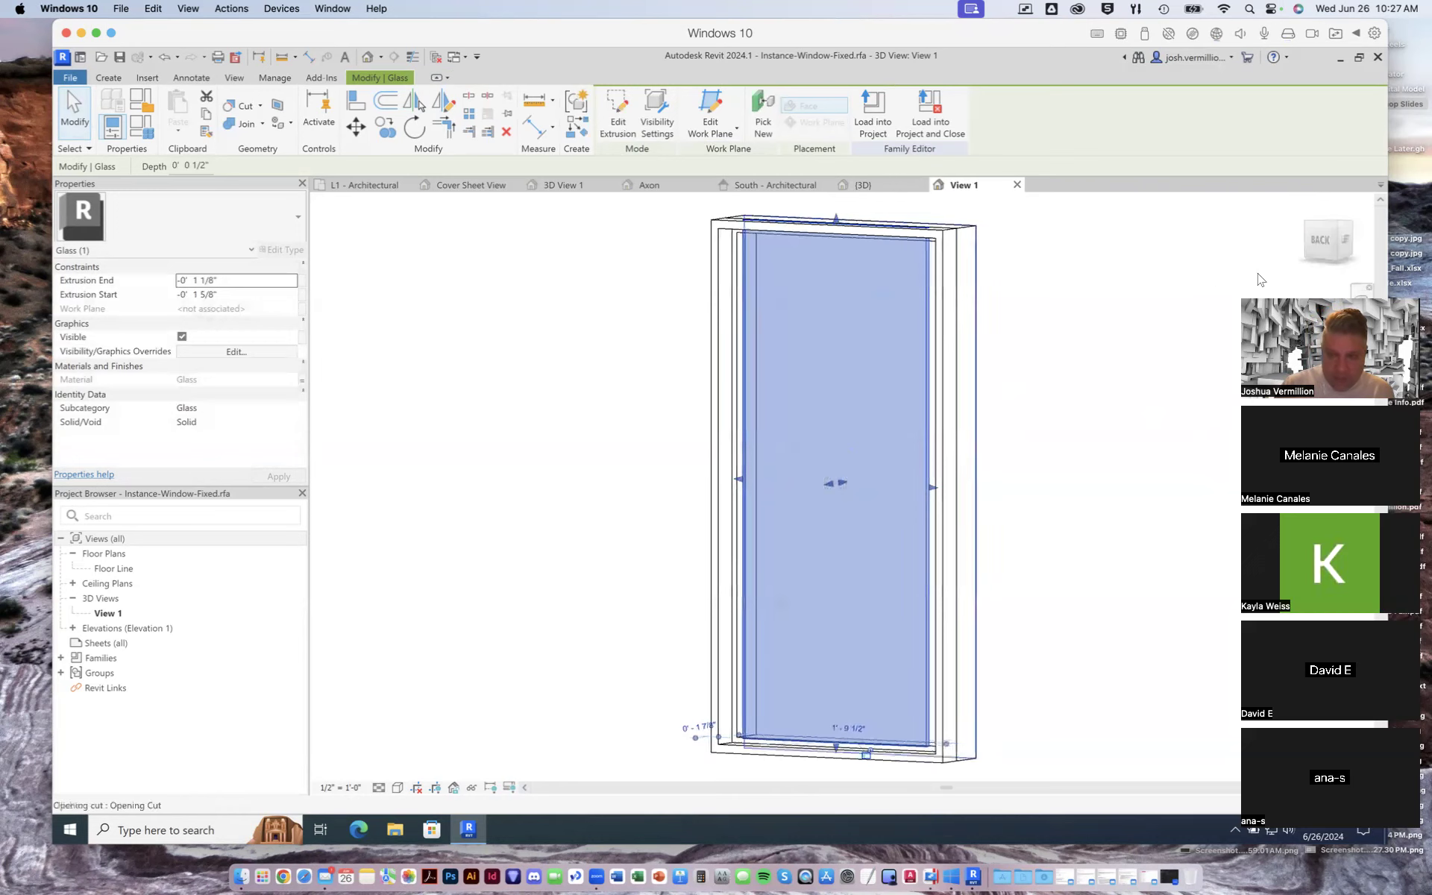
click(1316, 243)
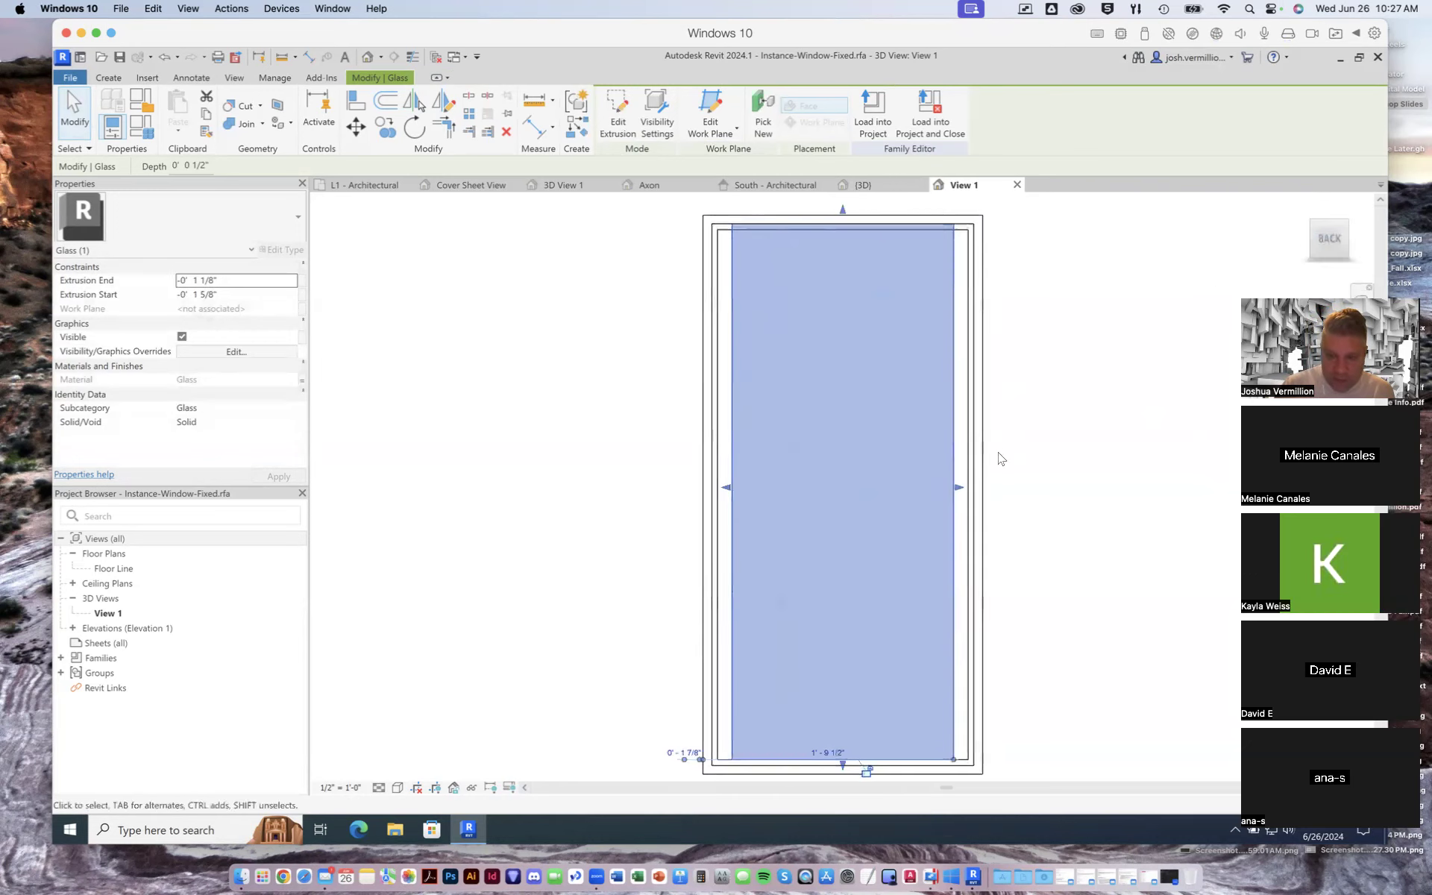
click(722, 232)
click(642, 266)
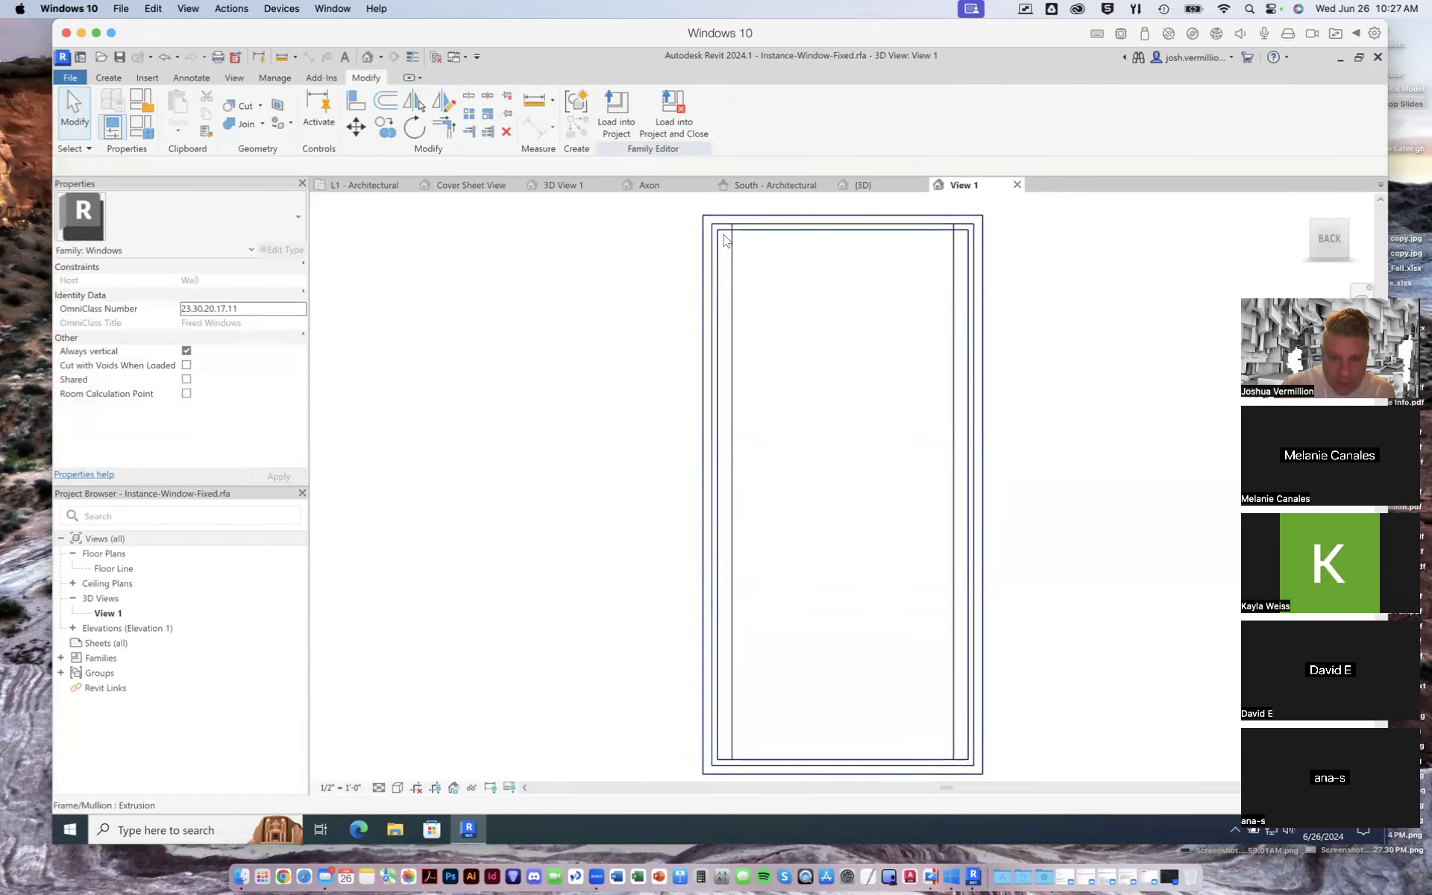
key(Tab)
click(723, 237)
click(697, 248)
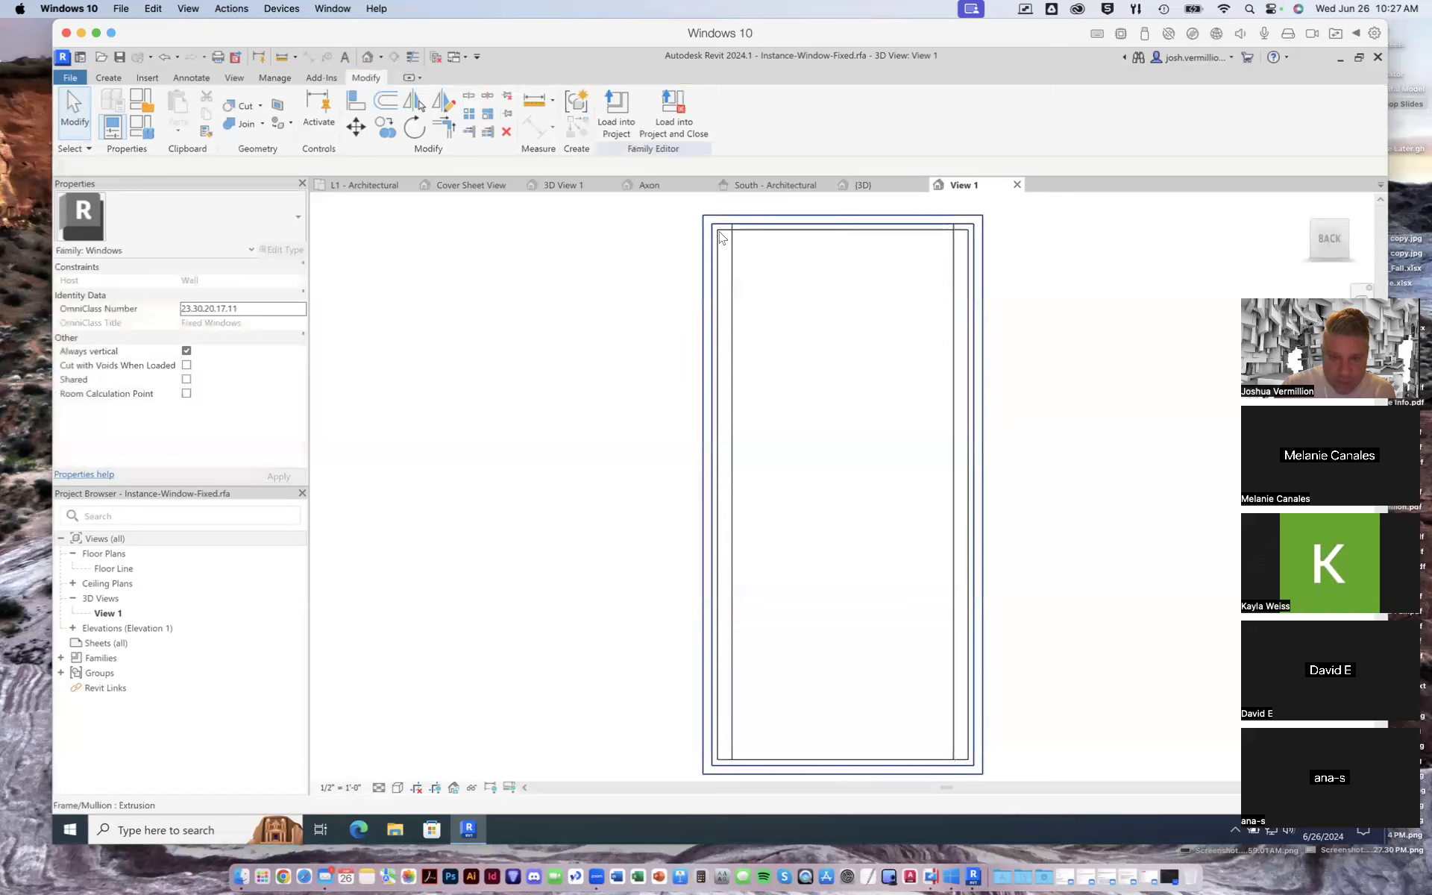
click(723, 693)
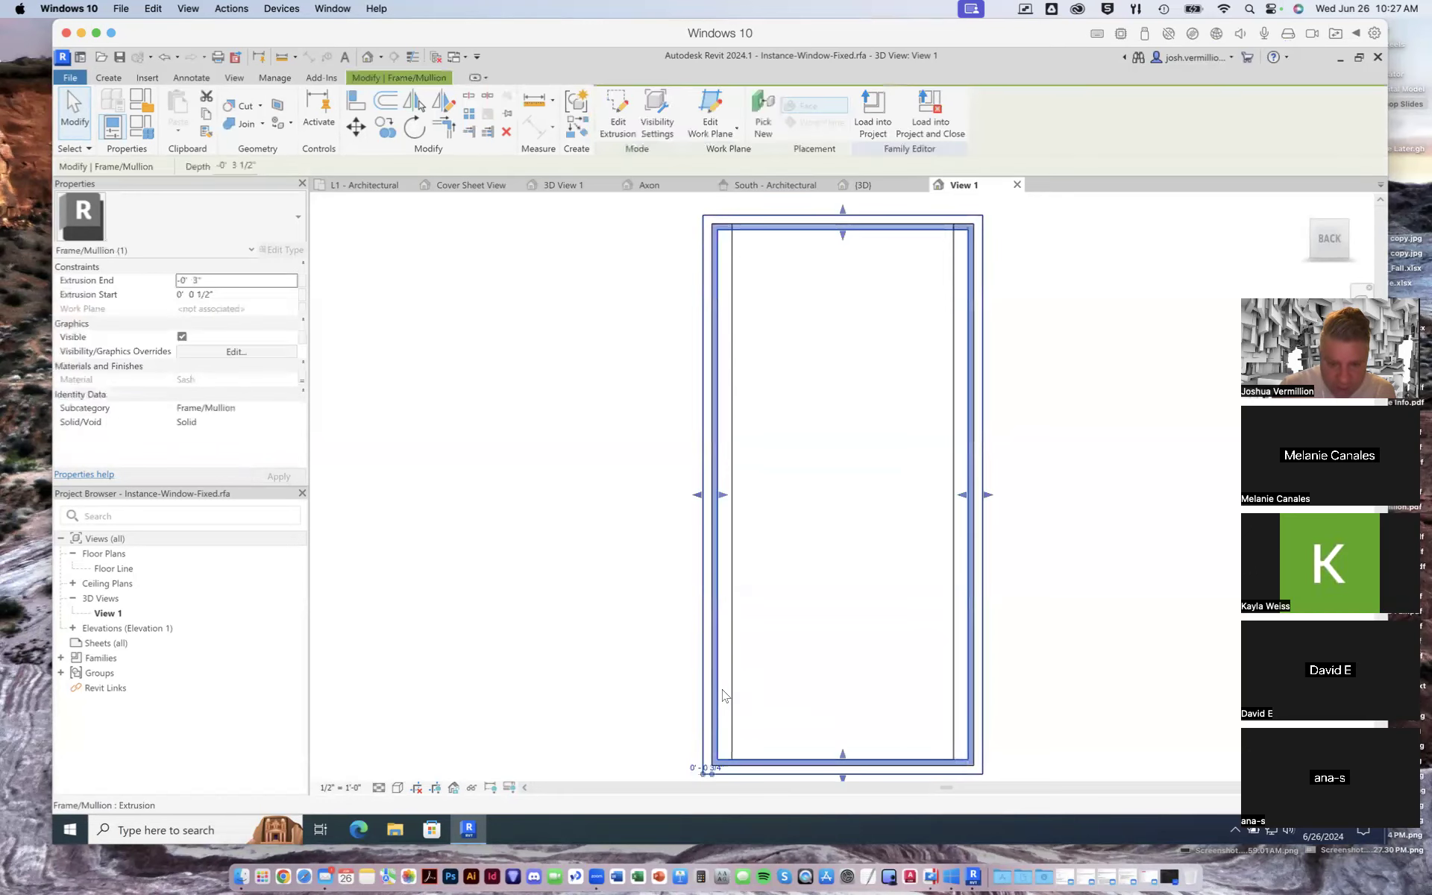
key(Escape)
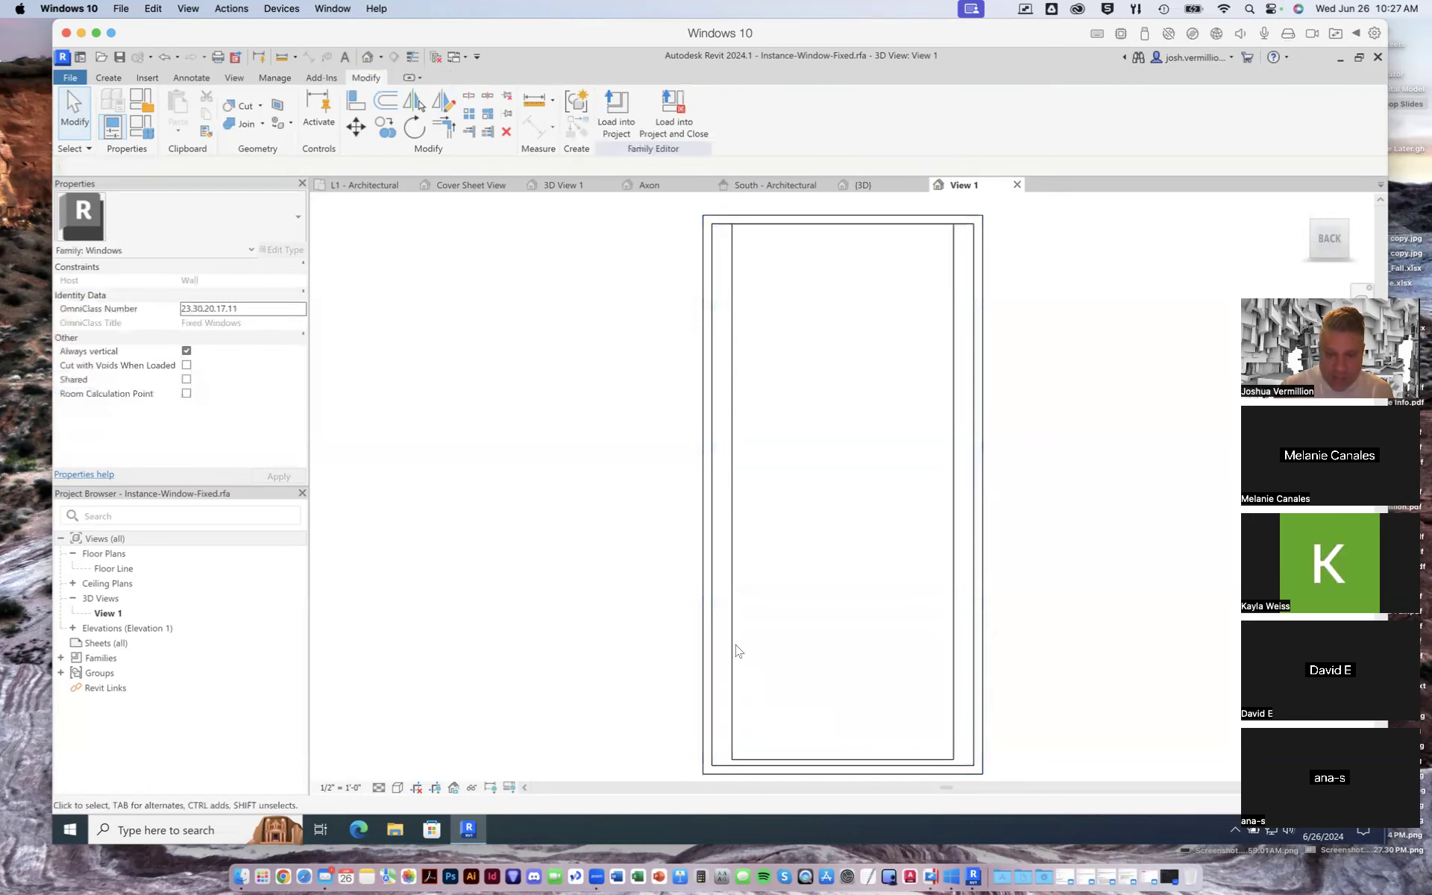
Stretch the glass panel on all four sides so its edges meet the inner edges of the outer frame
click(731, 398)
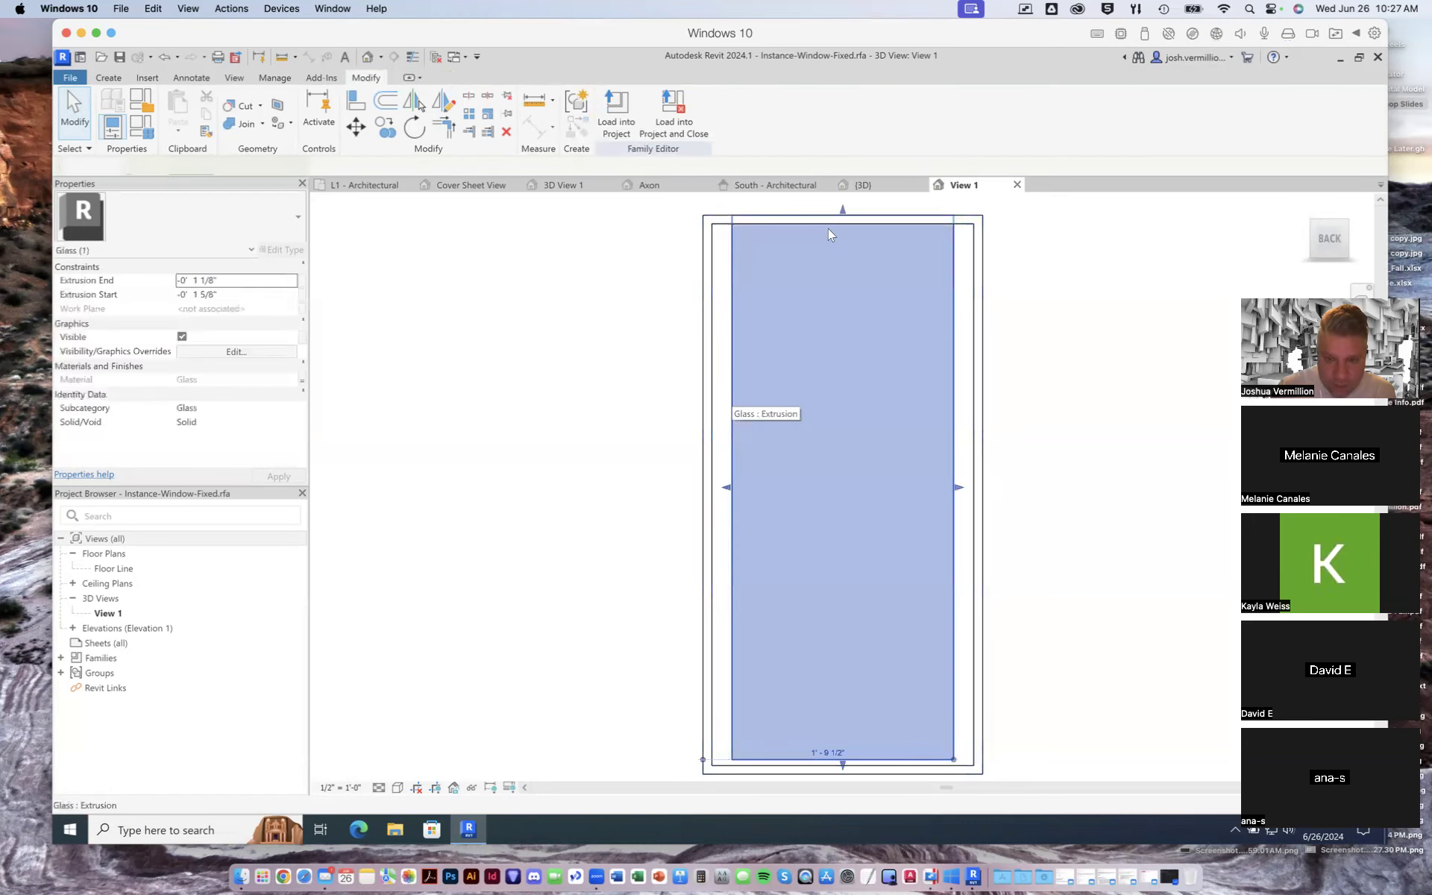
drag(842, 219, 840, 224)
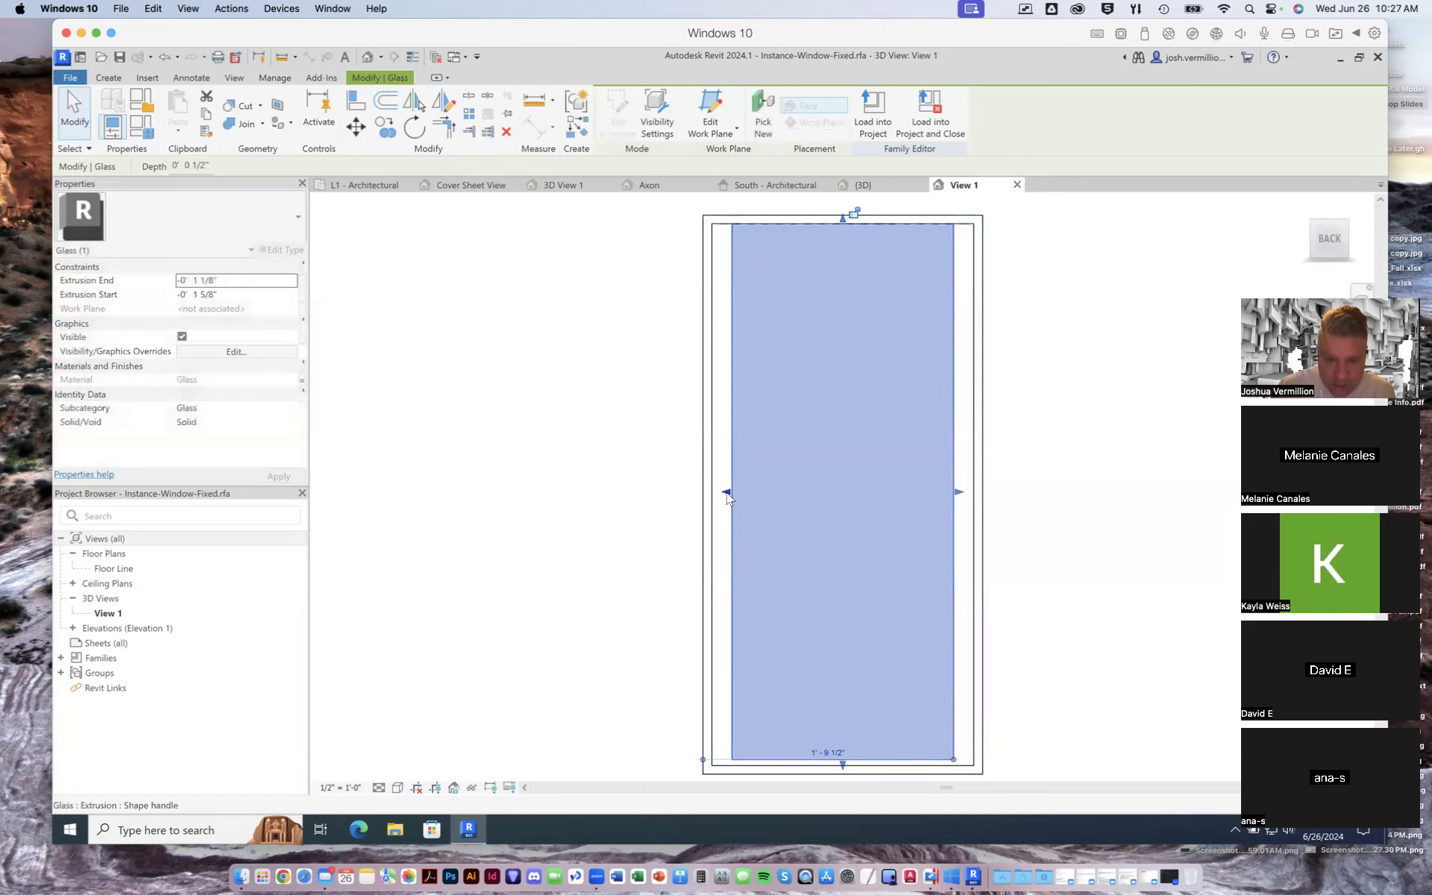
drag(717, 496, 711, 493)
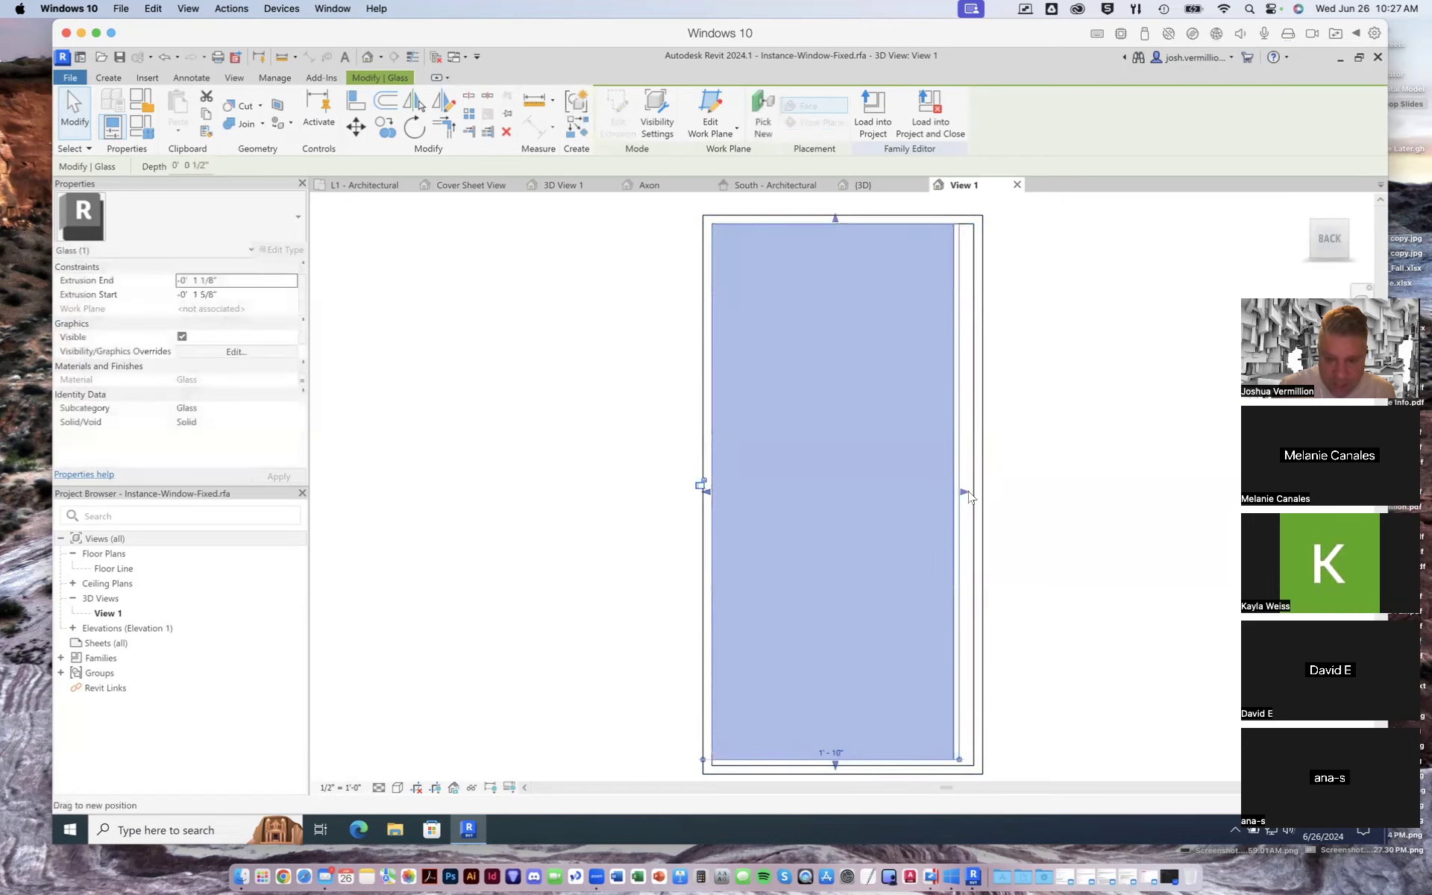
mouse_move(977, 496)
mouse_down()
mouse_move(990, 501)
mouse_move(975, 498)
mouse_up()
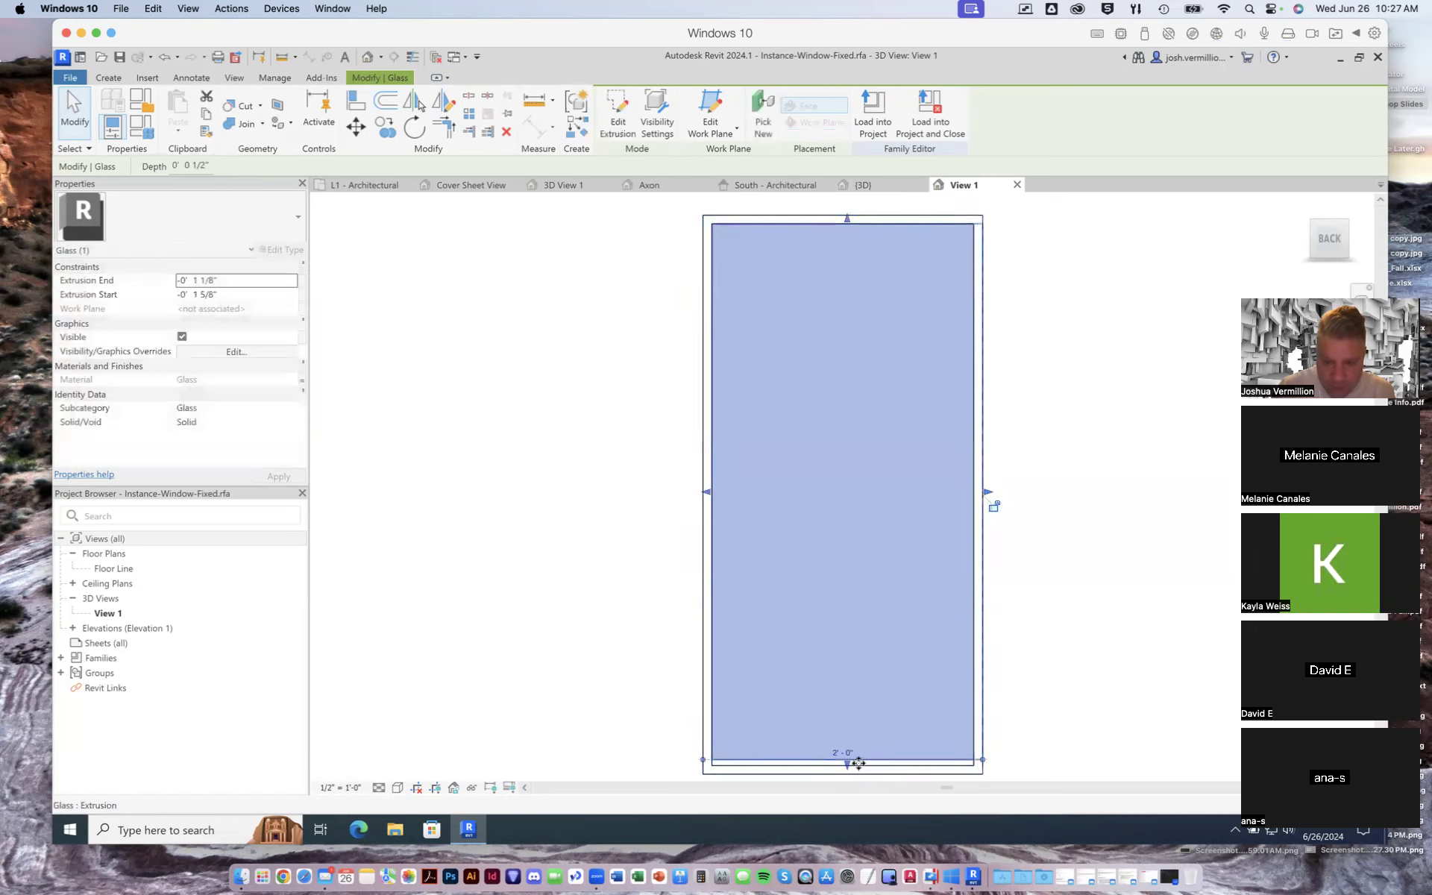
drag(848, 764, 847, 771)
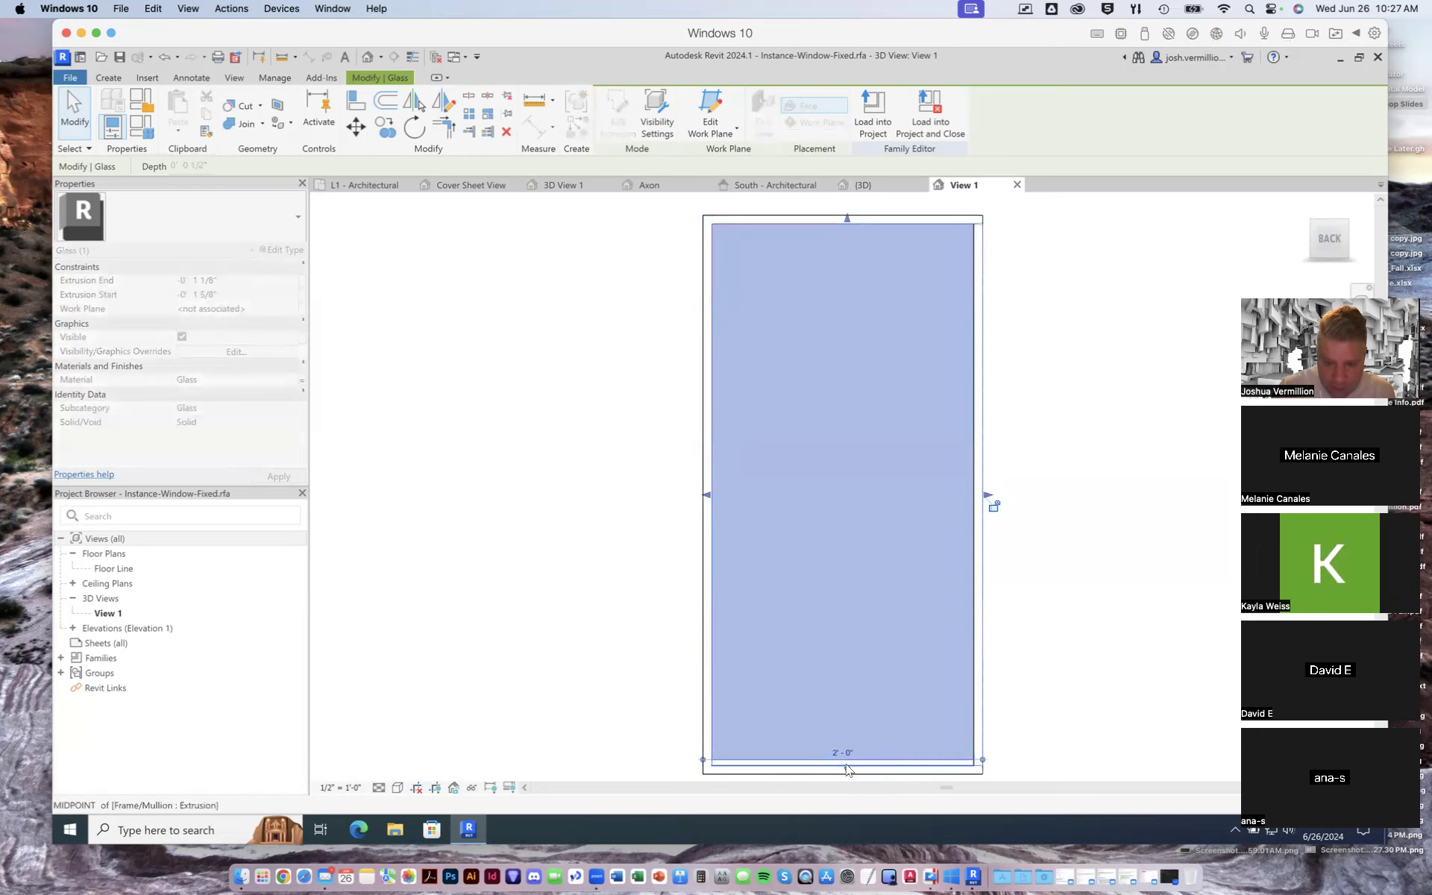
click(1177, 407)
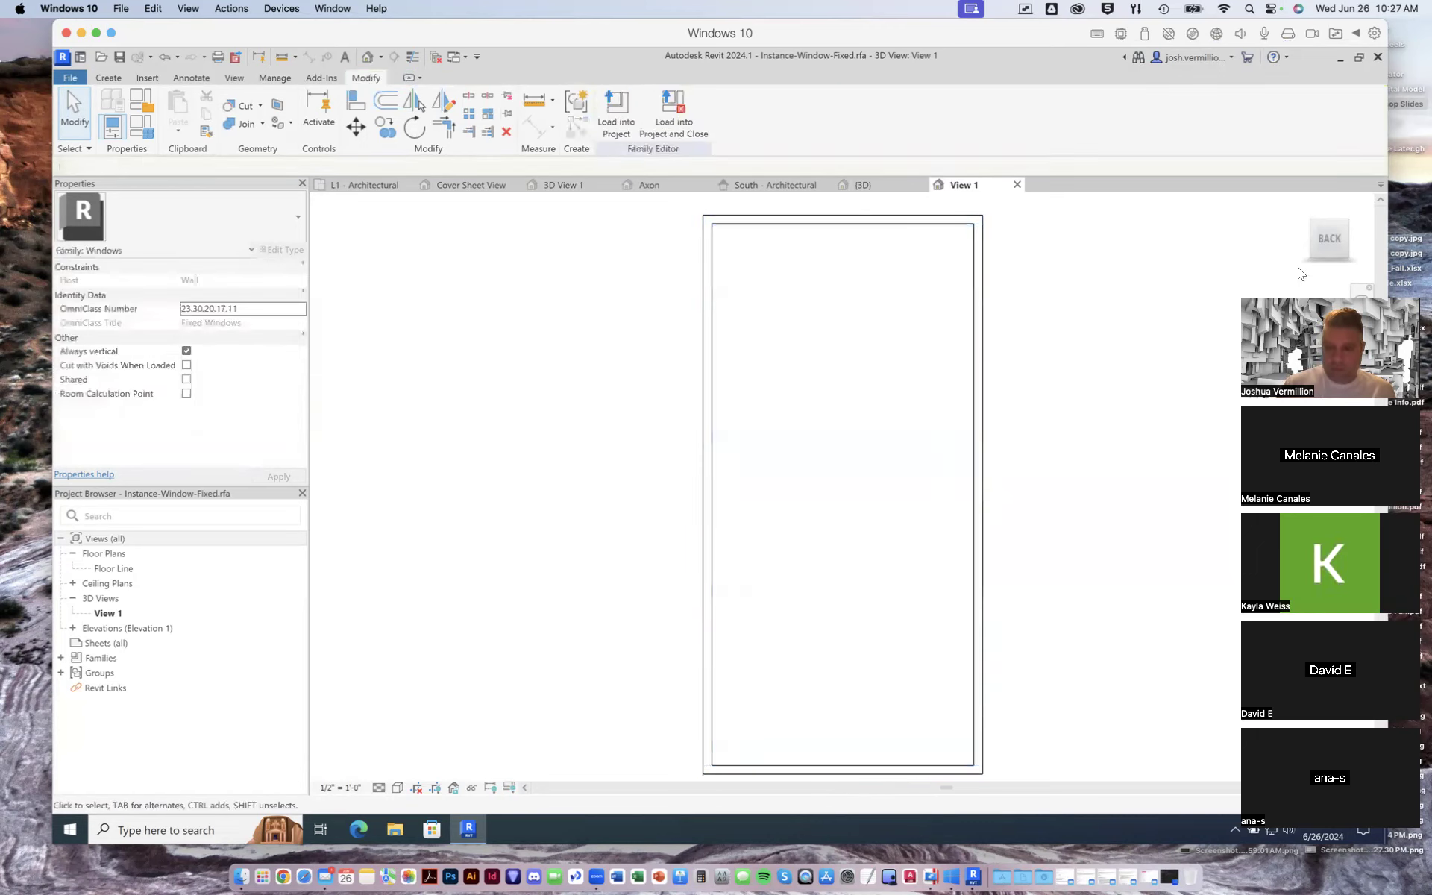
Try to set the outer Frame/Mullion extrusion's start to 1' 0" from an angled 3D view
mouse_move(1330, 243)
mouse_down()
mouse_move(1283, 273)
mouse_move(1242, 274)
mouse_move(1259, 275)
mouse_up()
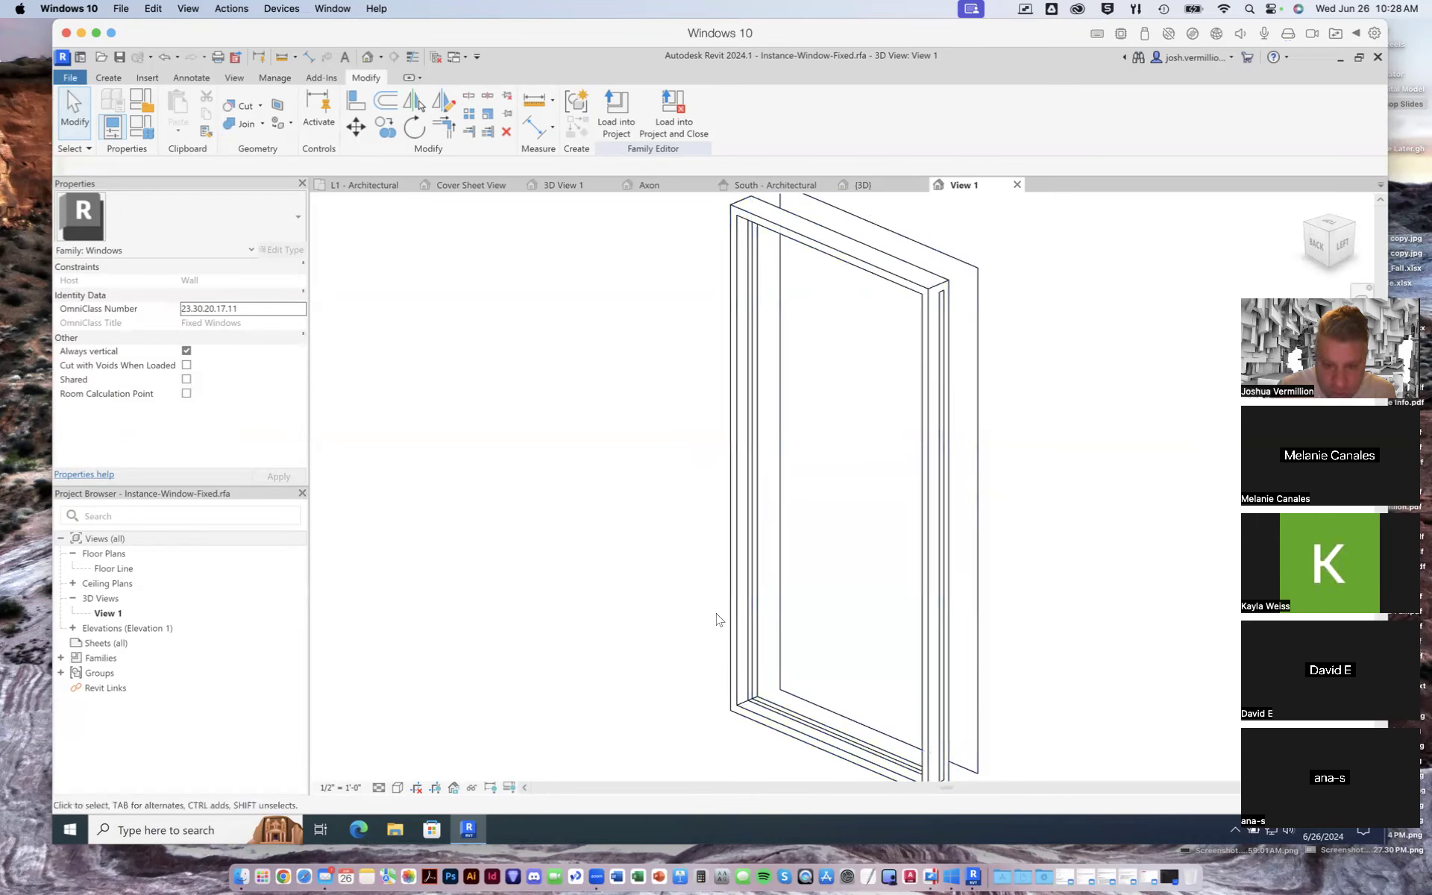
click(750, 477)
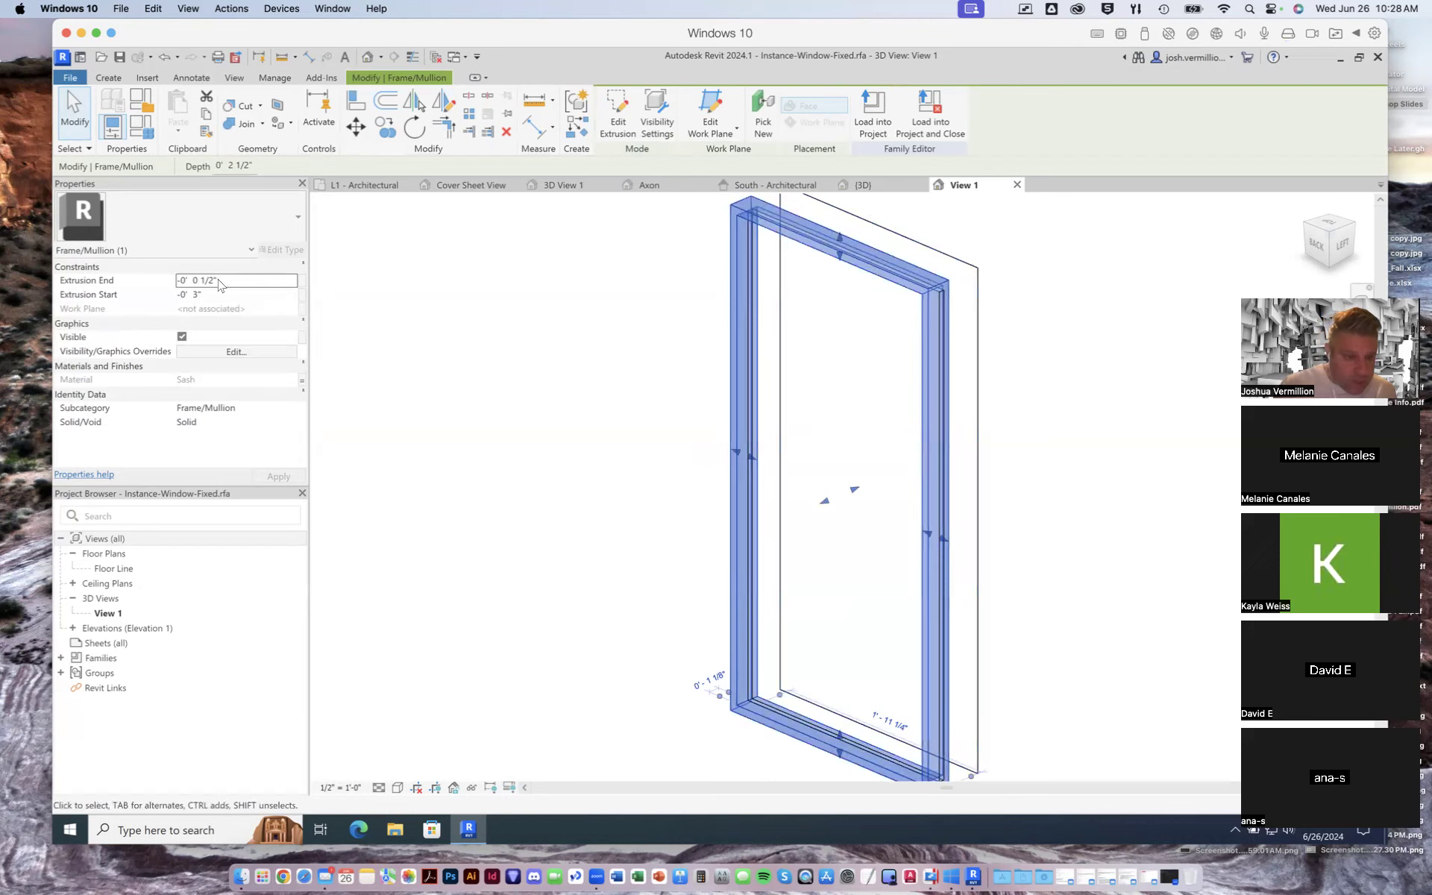
key(Return)
click(181, 295)
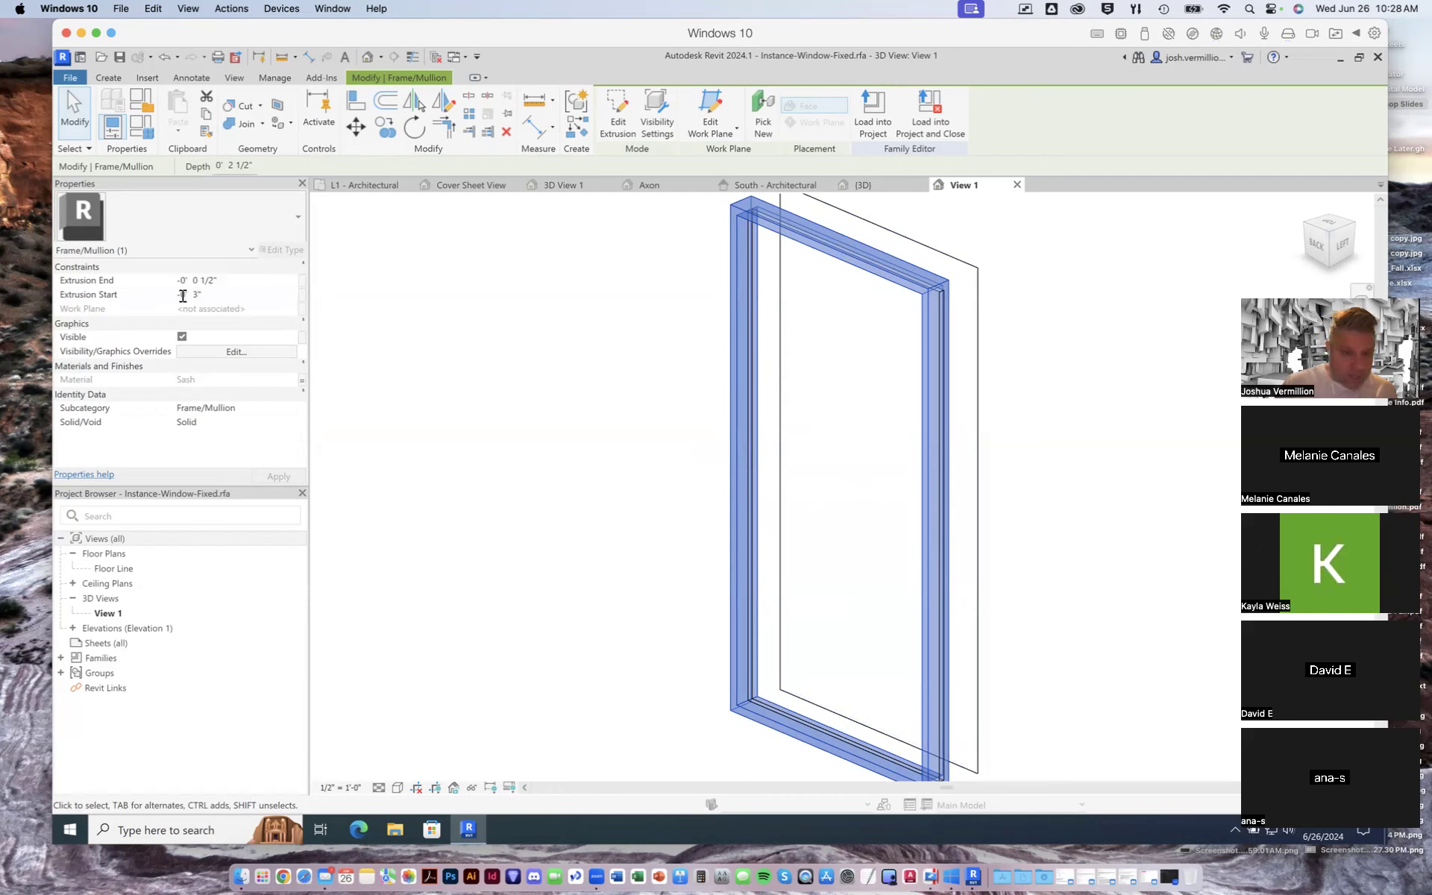
click(209, 281)
drag(209, 280, 196, 280)
text(0 1/)
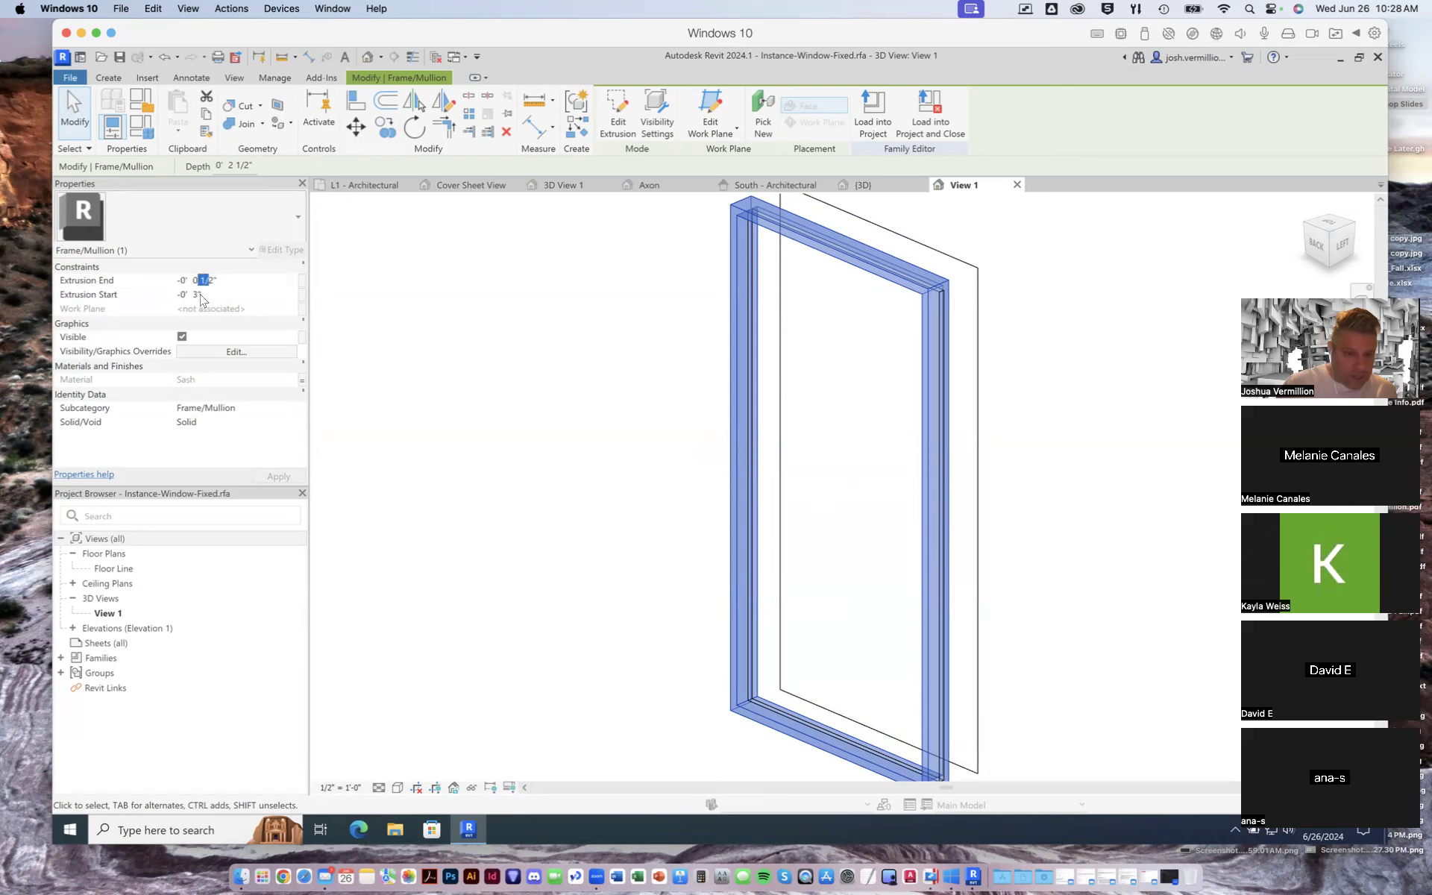
click(197, 295)
drag(194, 294, 176, 293)
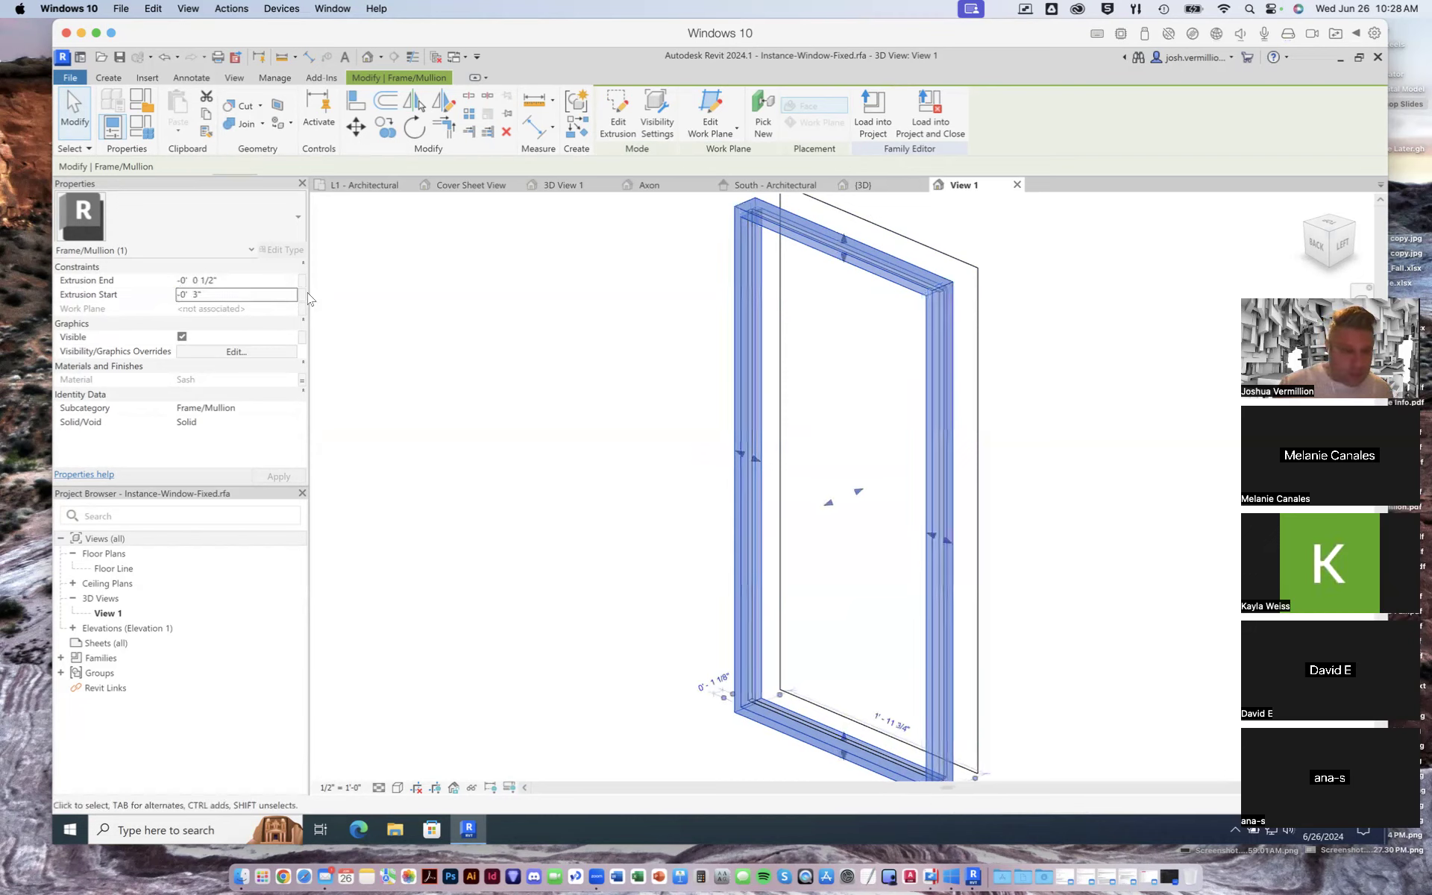
click(148, 294)
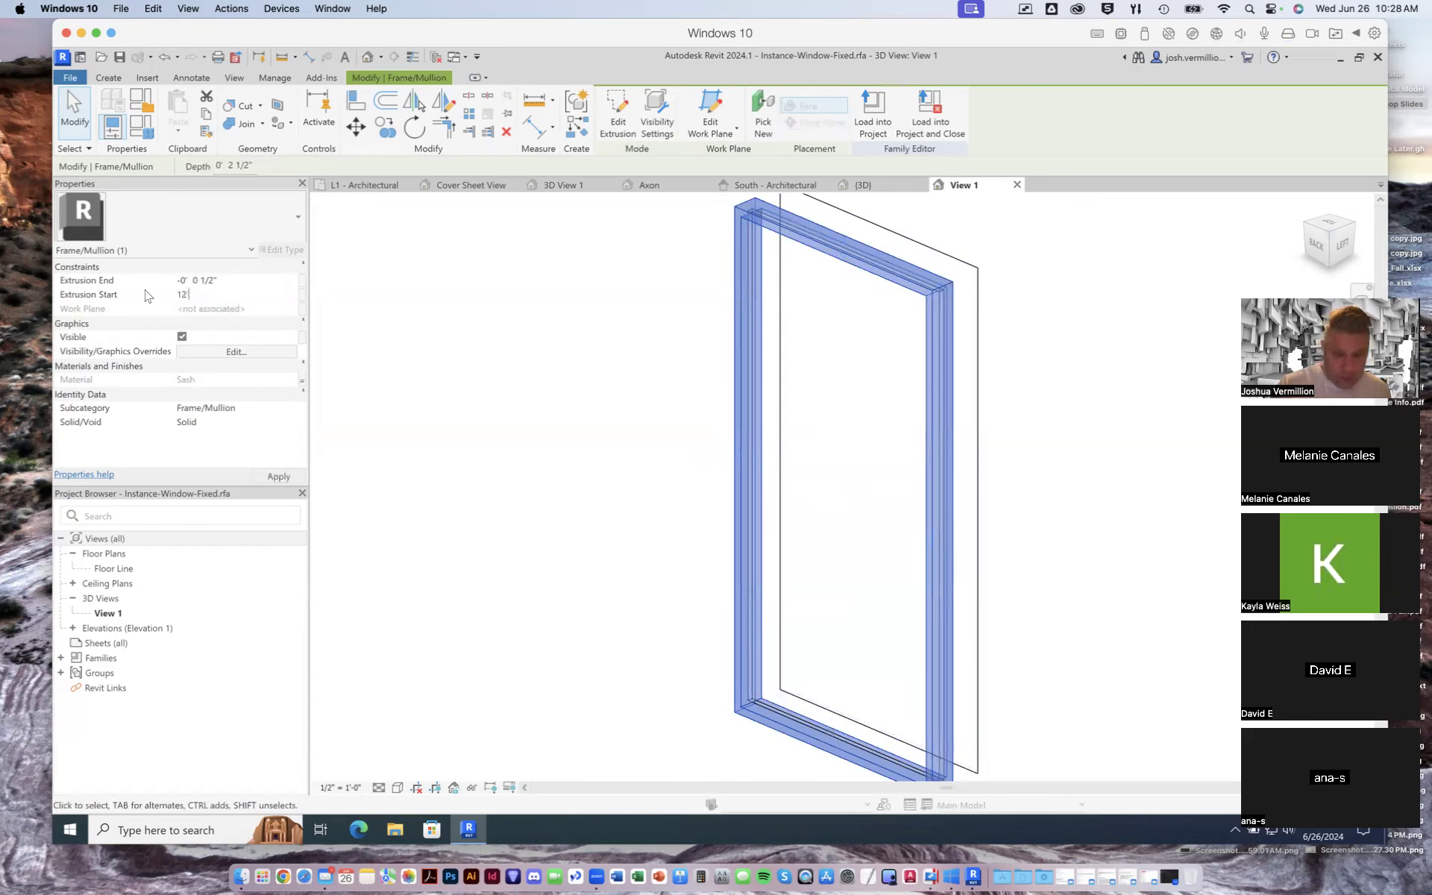
click(279, 475)
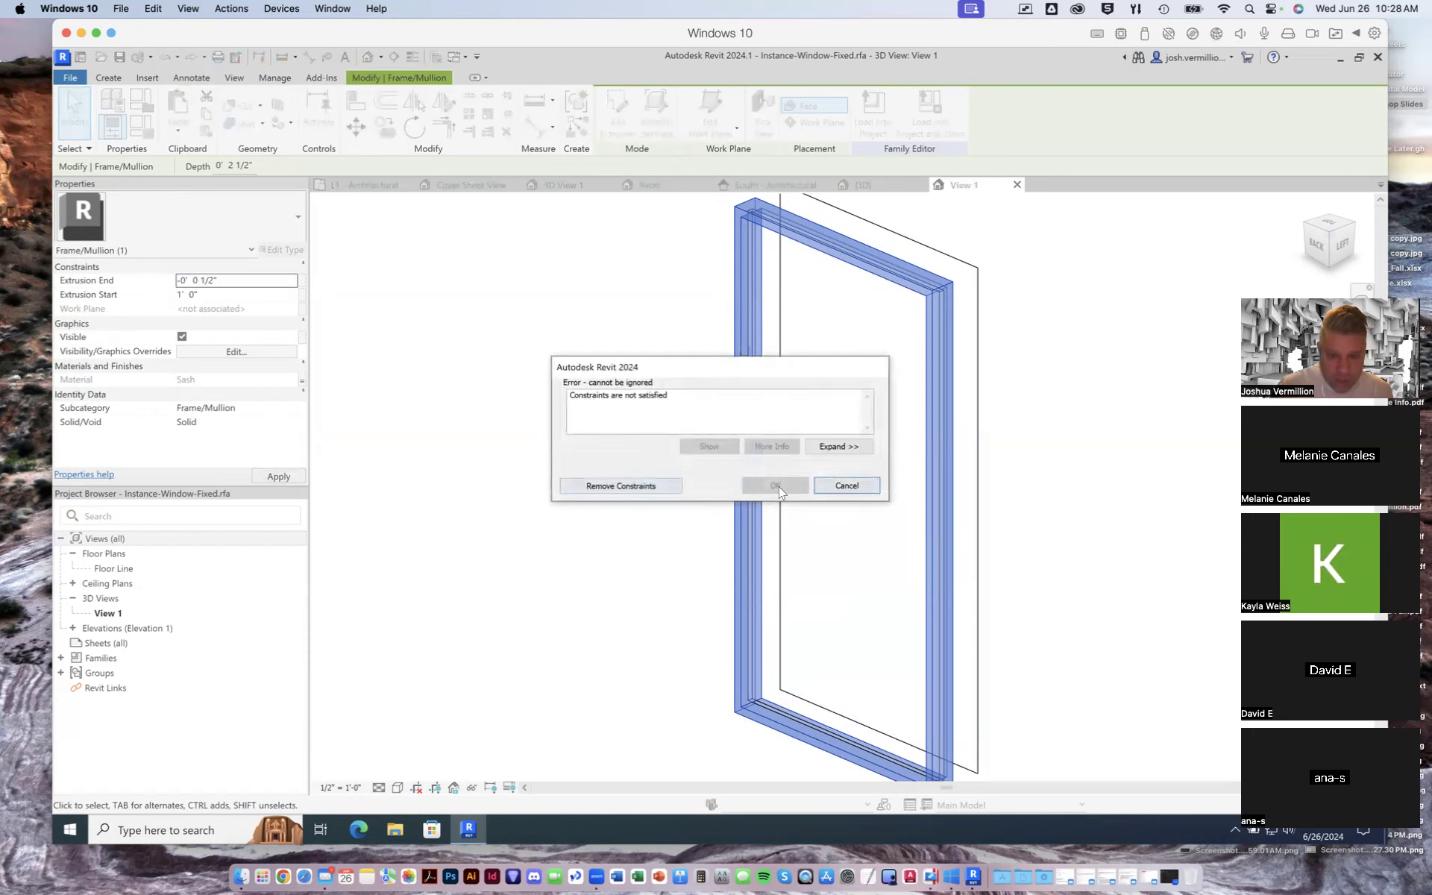
click(846, 485)
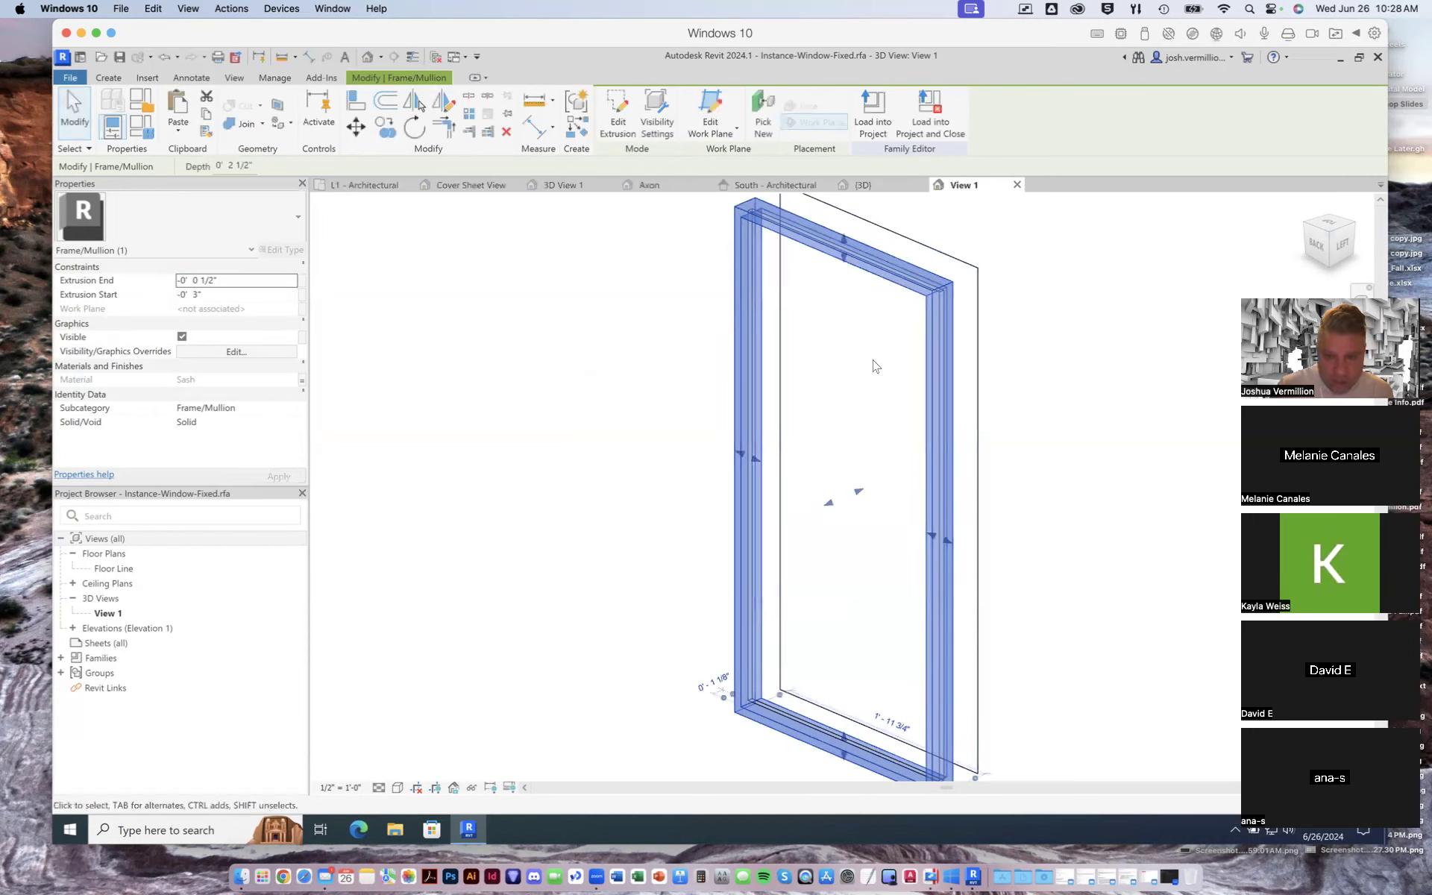
Deepen the outer frame in both directions to extrusion start about -8 35/64" and end about 3 3/8", removing the blocking constraints
drag(828, 502, 788, 526)
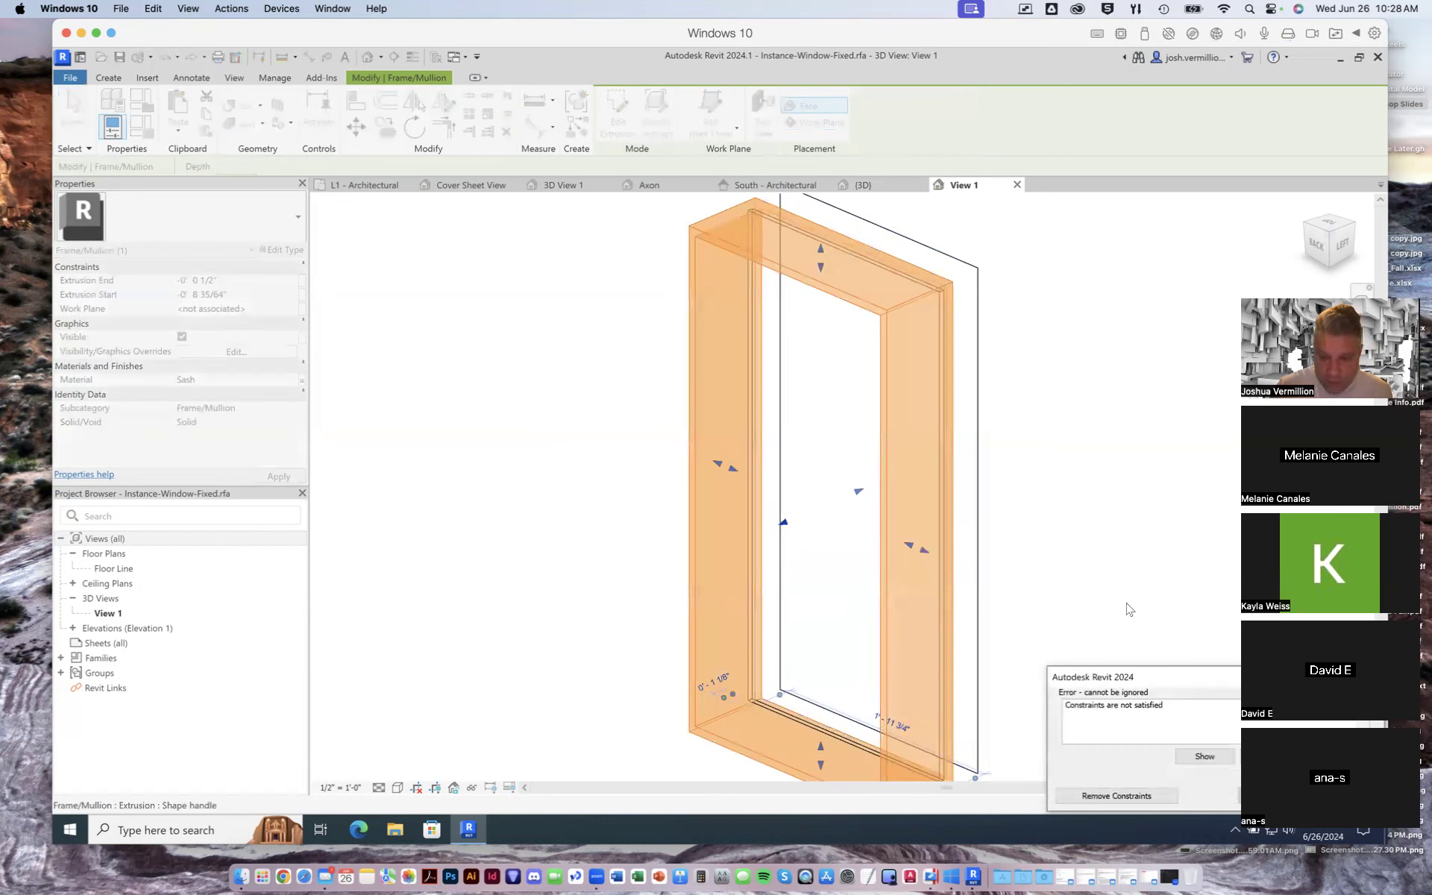
click(1116, 796)
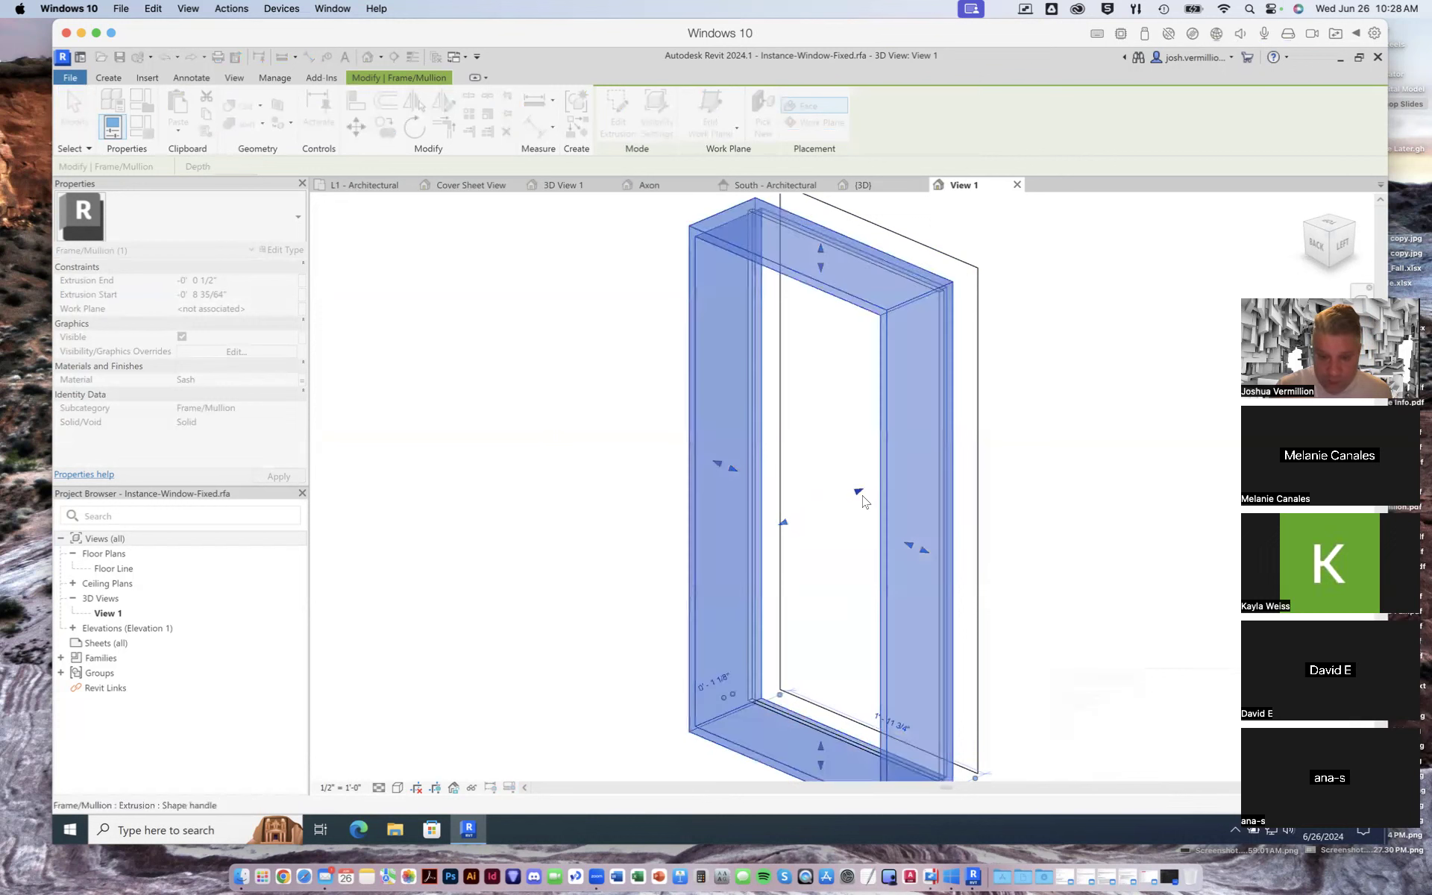
drag(868, 488, 880, 483)
drag(881, 477, 881, 477)
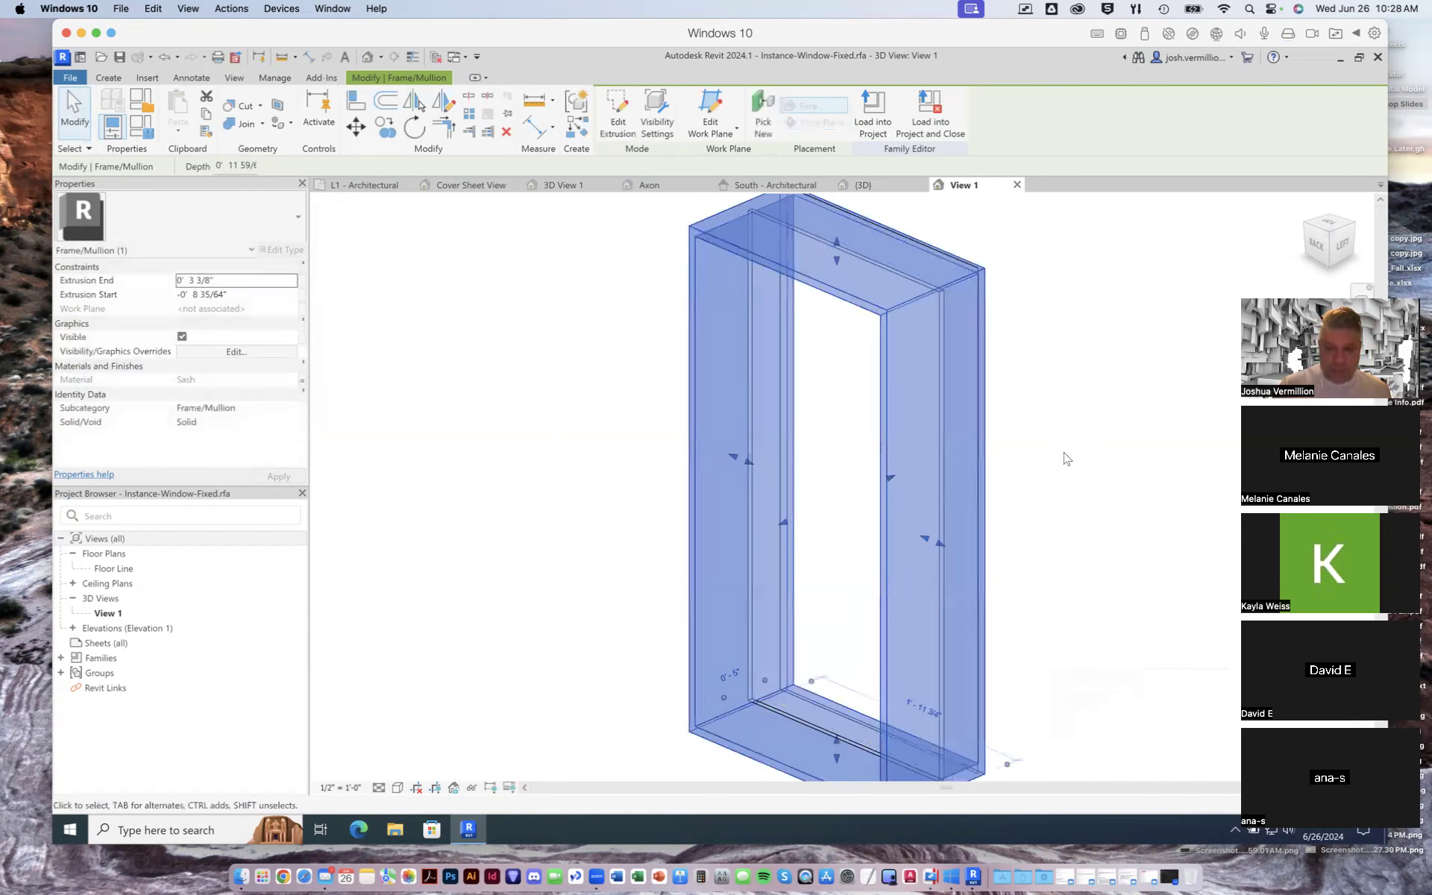
click(1066, 457)
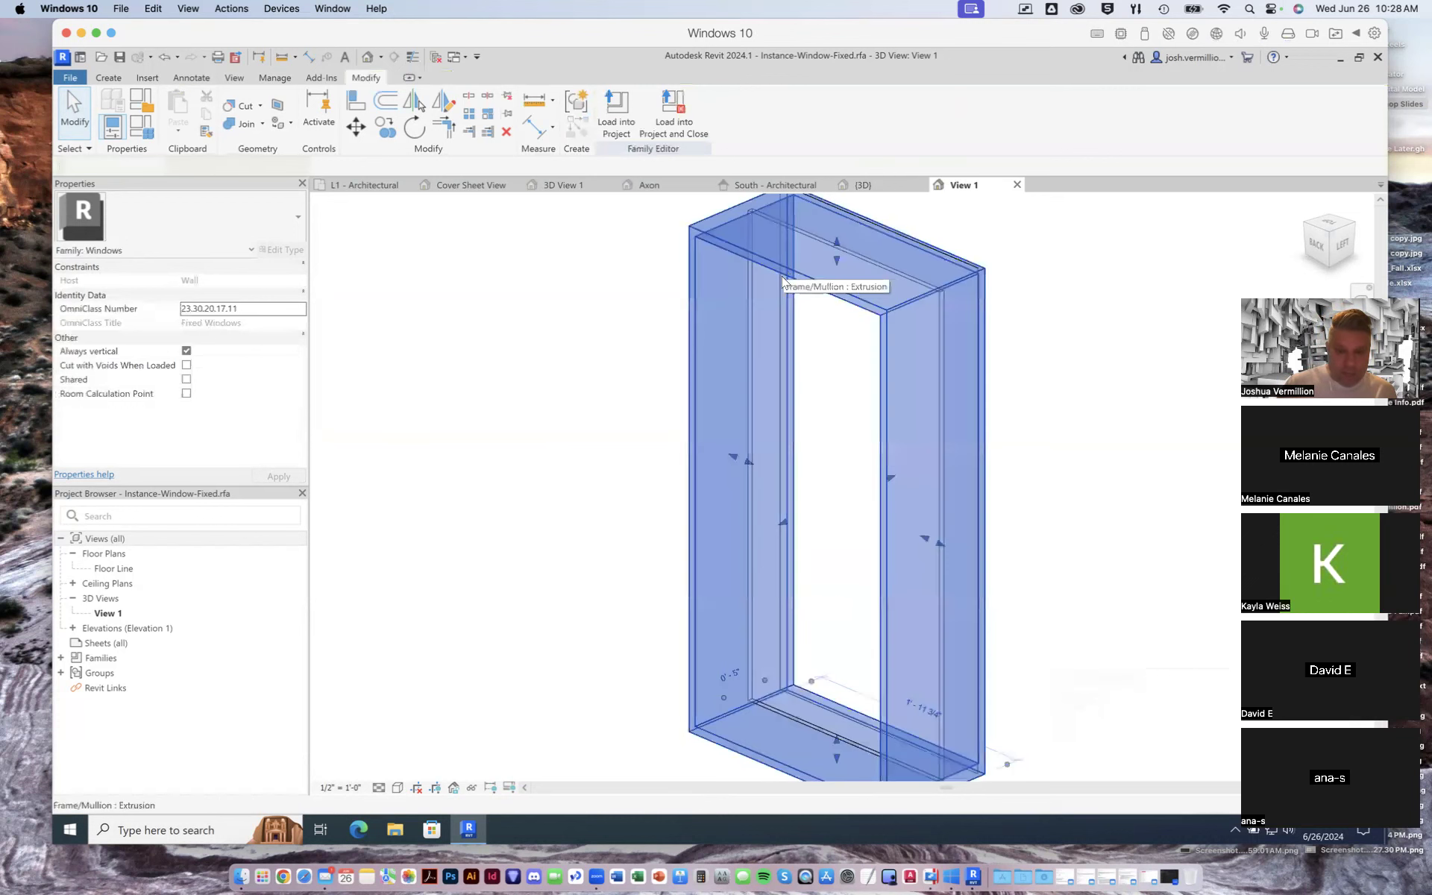
Inspect the properties of the deepened Frame/Mullion extrusion and of the glass extrusion
click(783, 281)
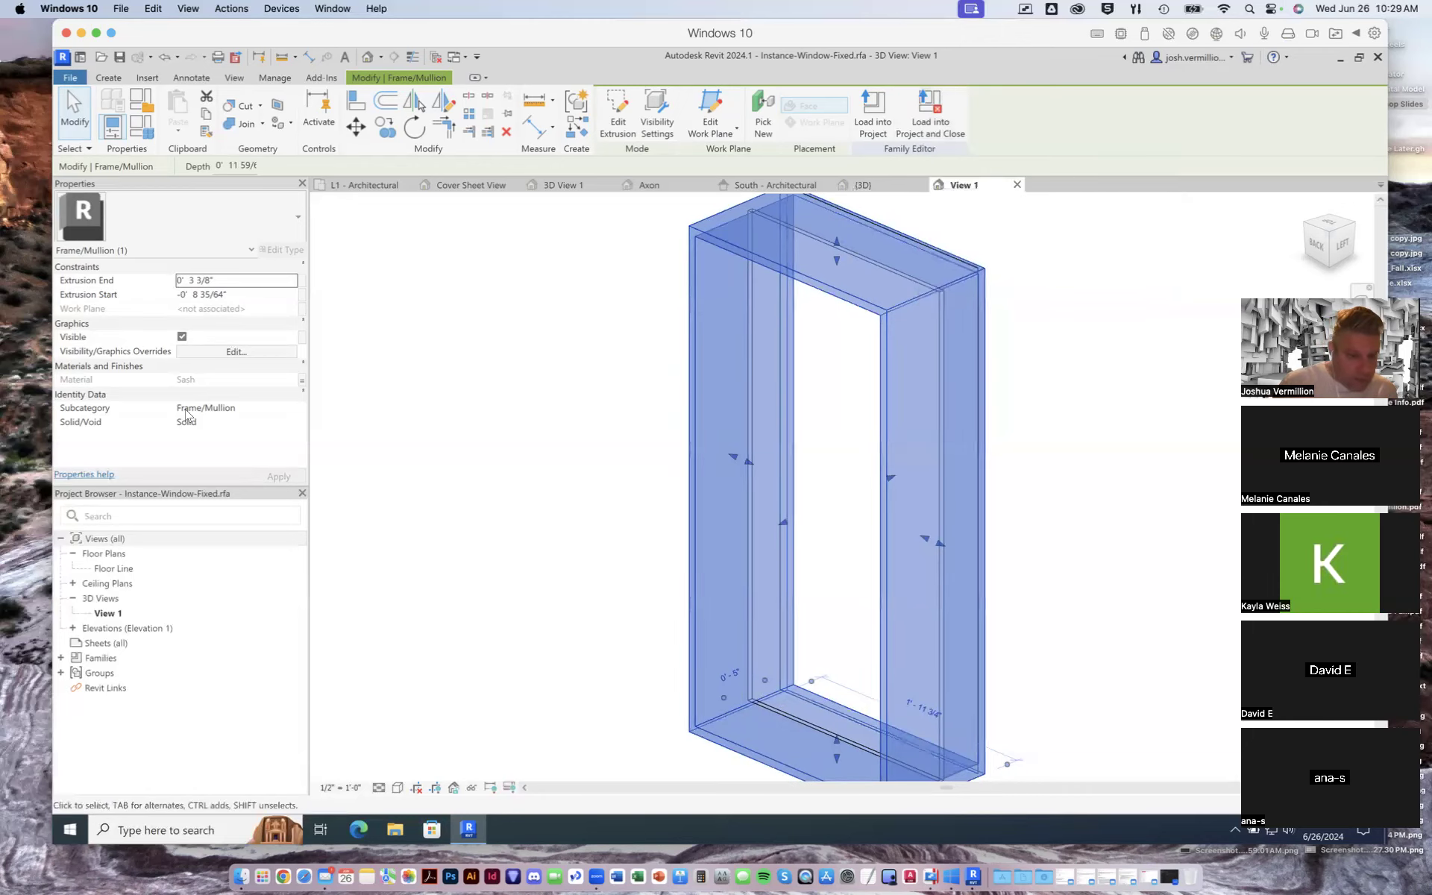
click(826, 413)
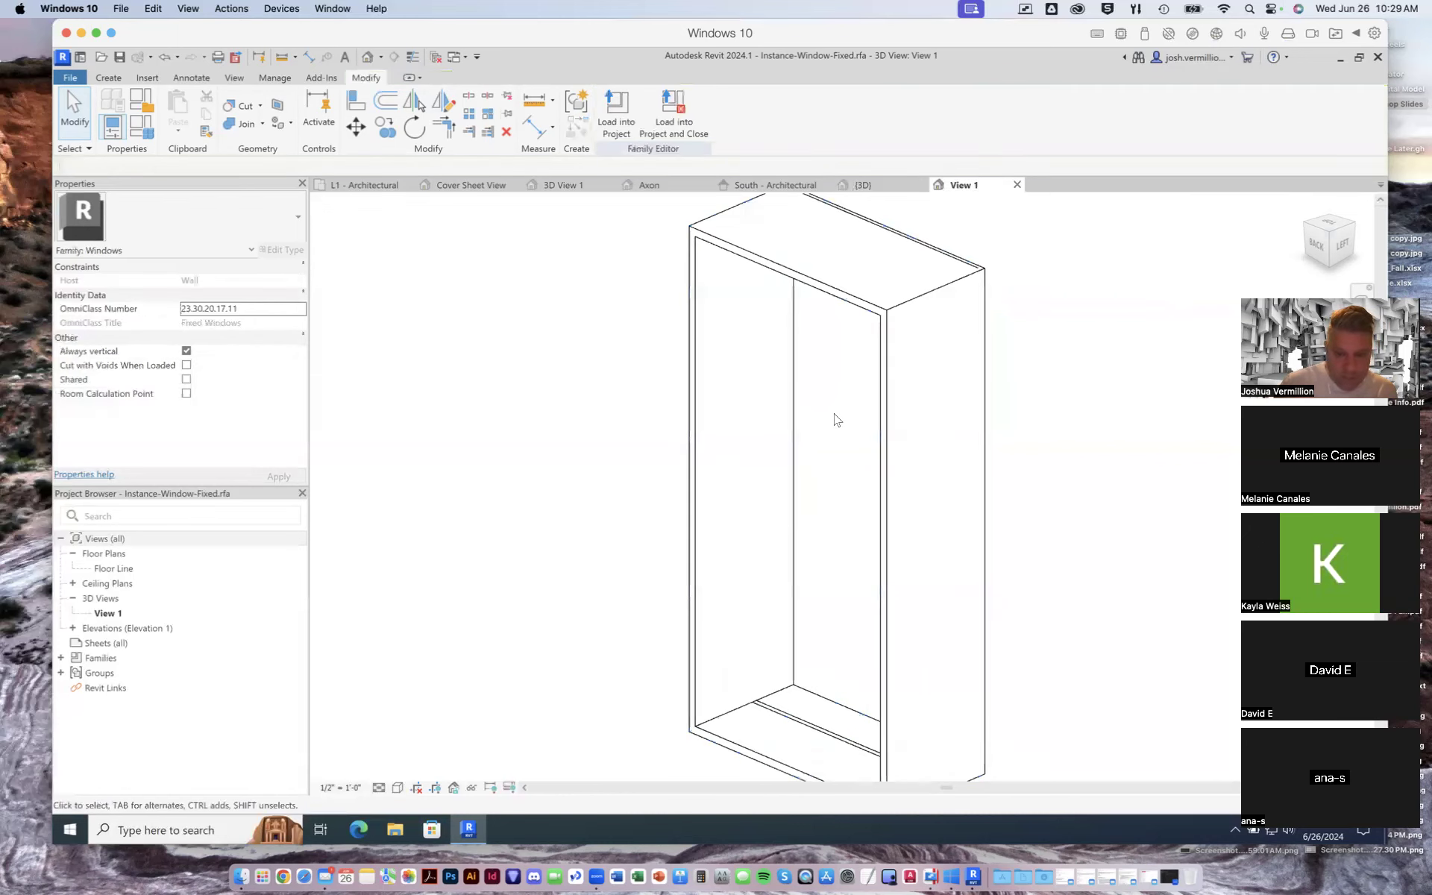
click(816, 733)
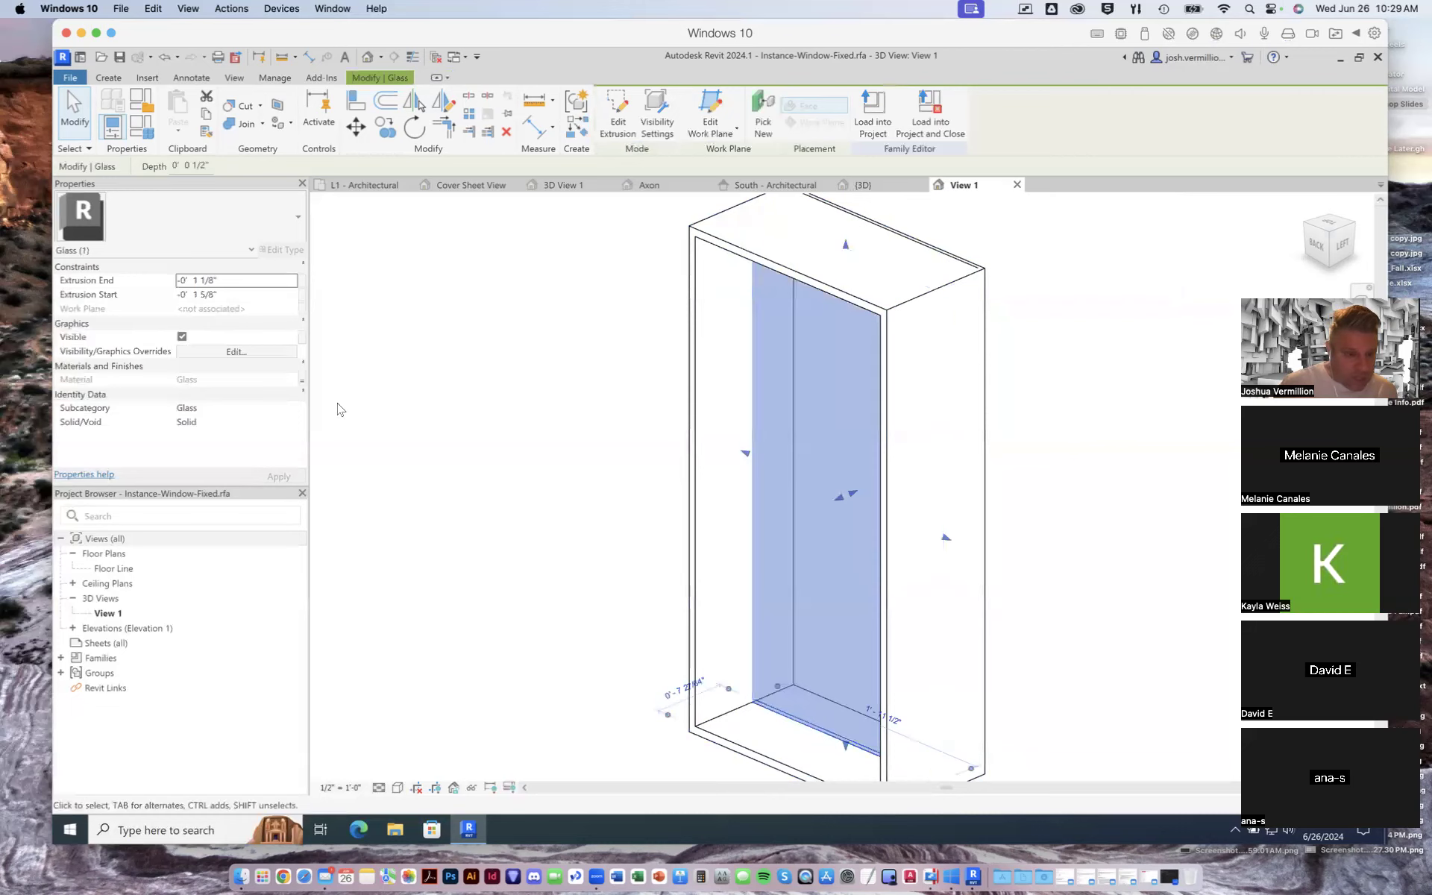
click(537, 387)
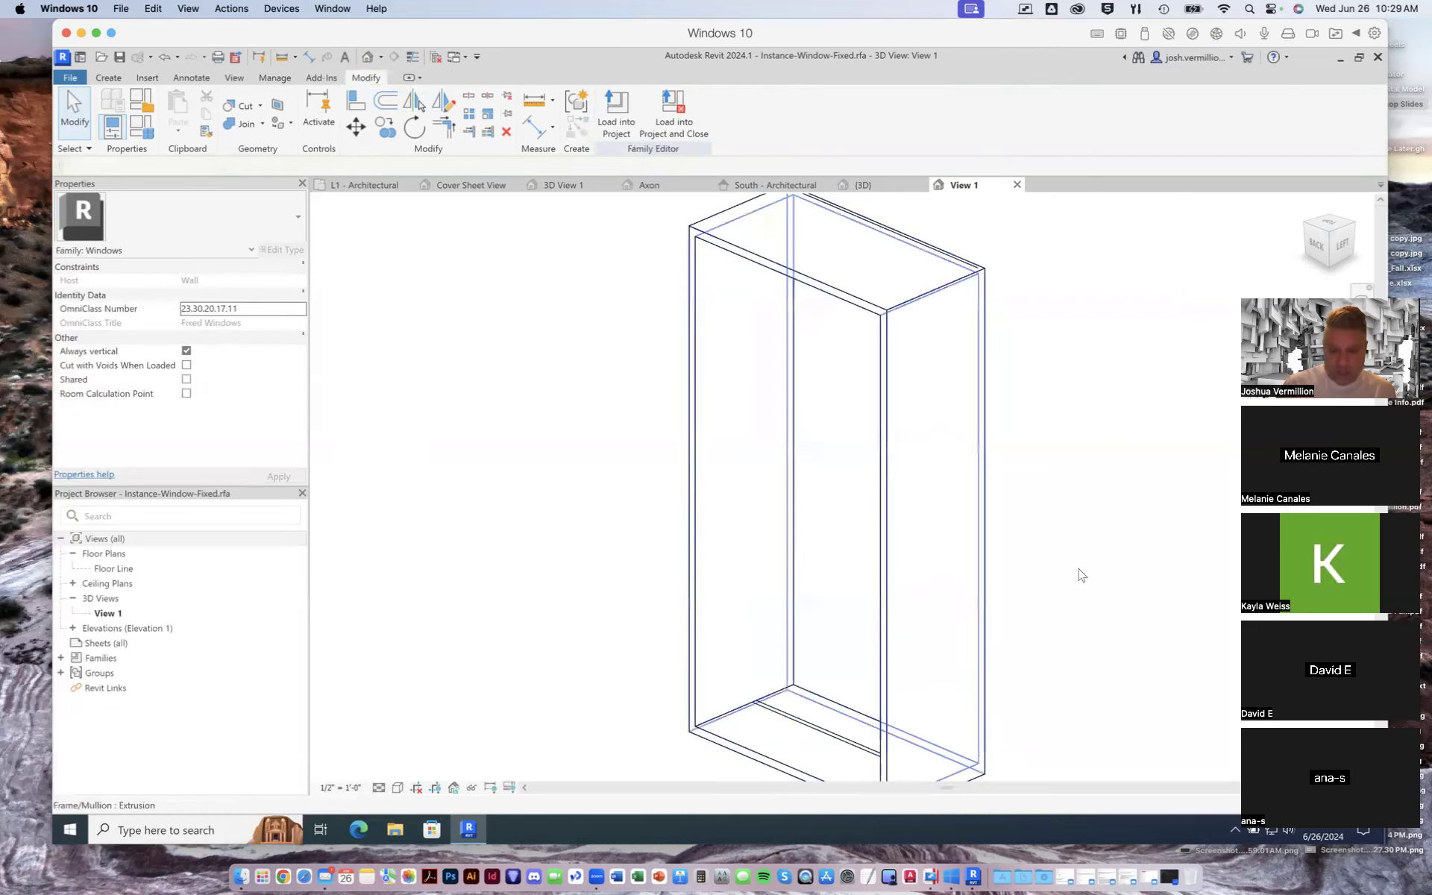
Try to load the edited window family into Project1.0036.rvt and close it
click(670, 112)
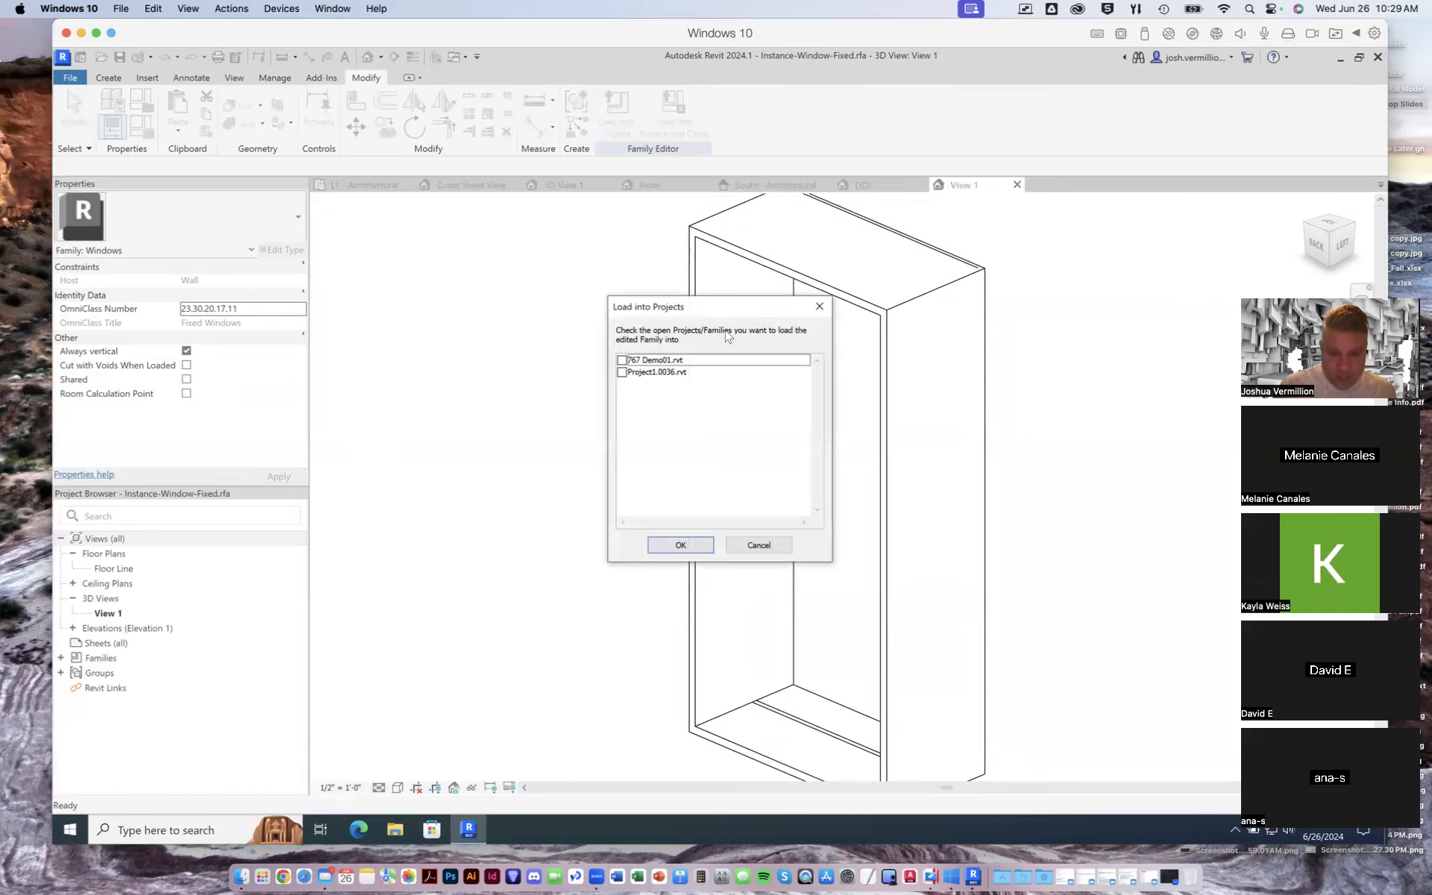
click(660, 372)
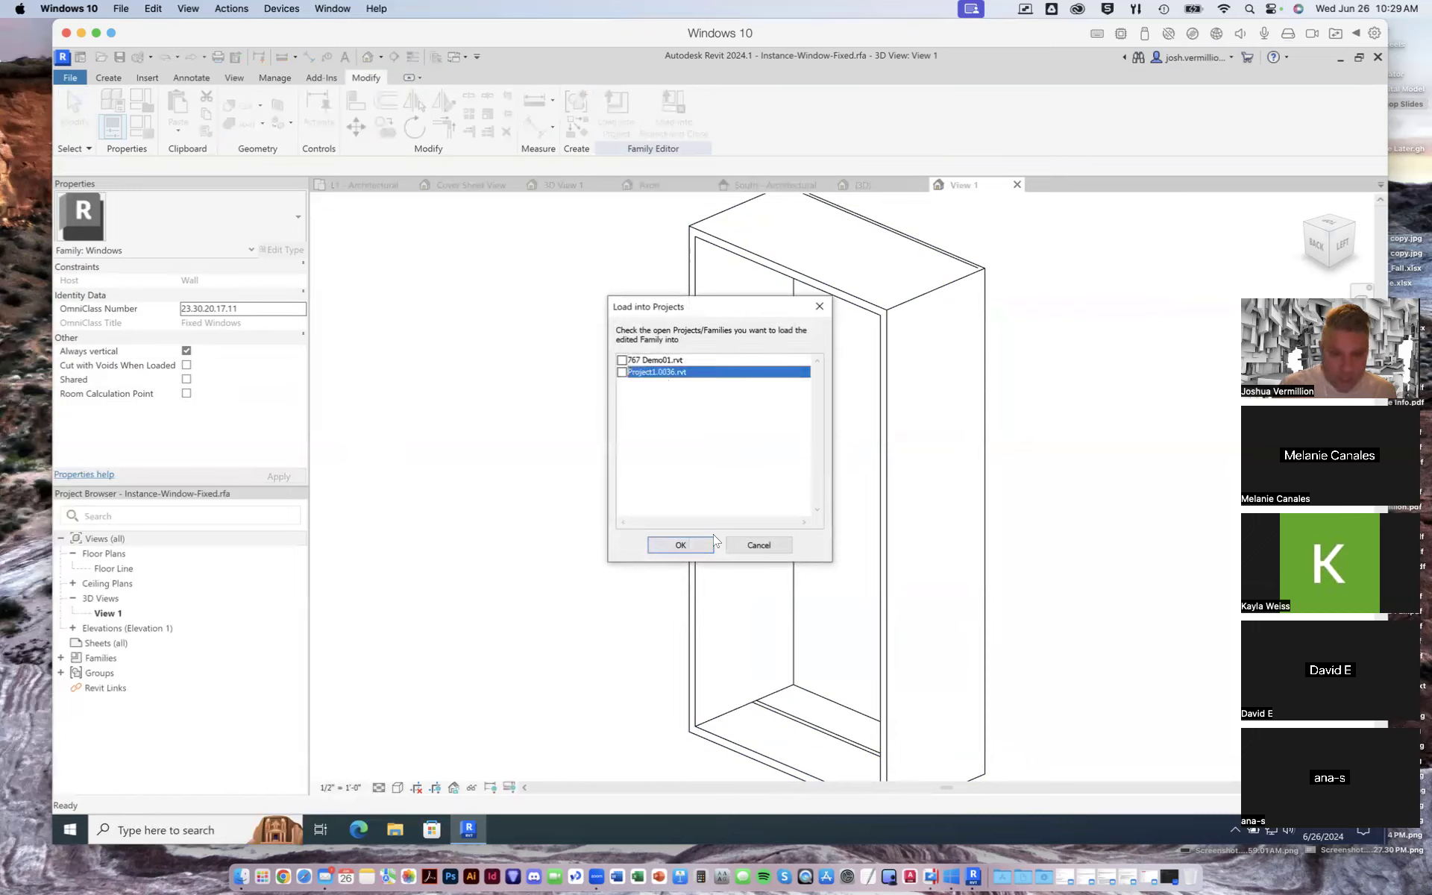
click(699, 546)
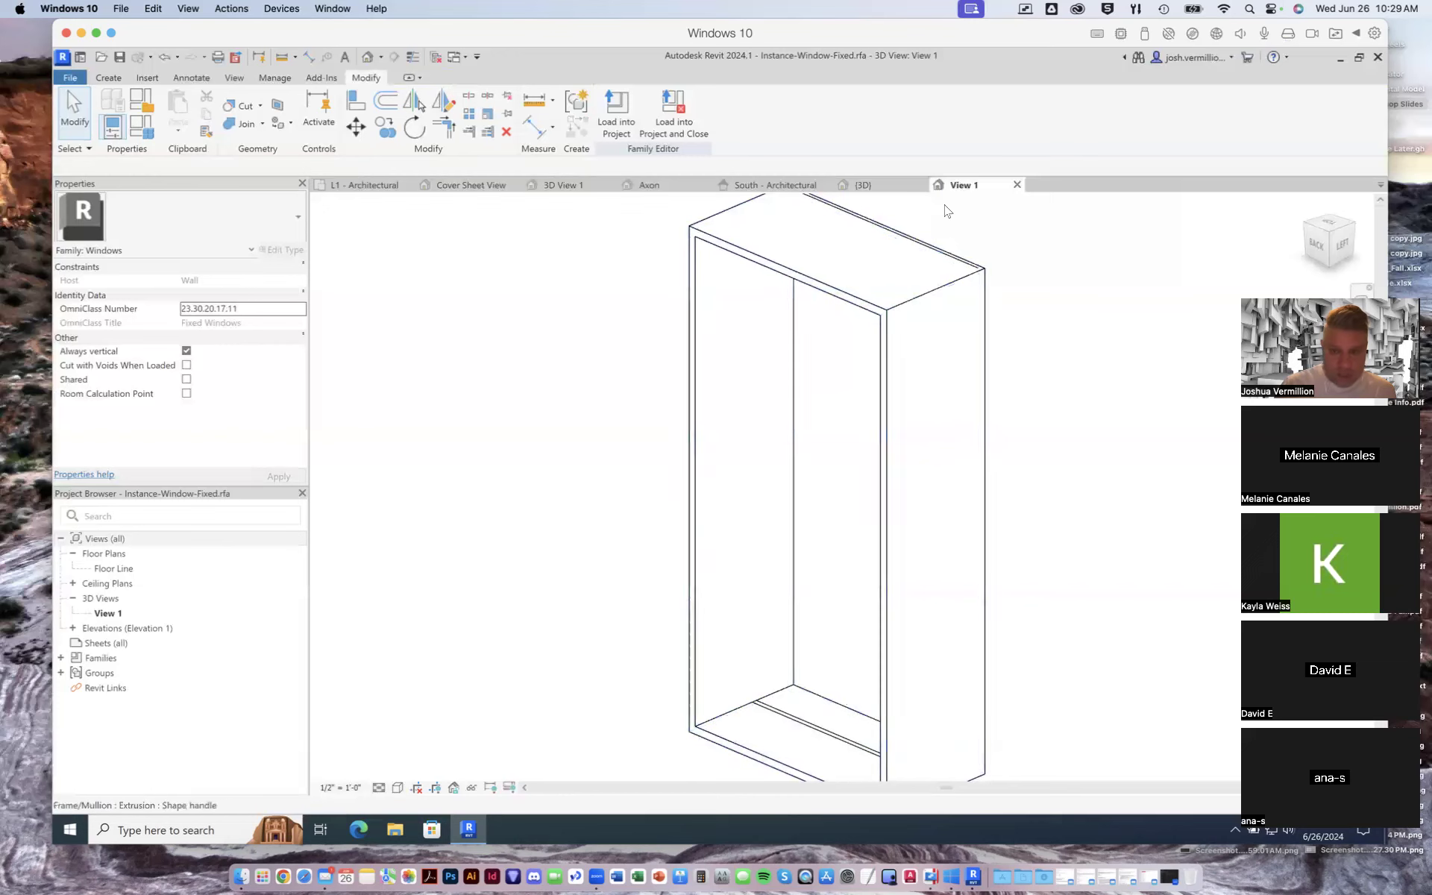
Close the edited window family and save its changes as a new family file named Instance-Window-Fixed.Test.rfa
click(1016, 184)
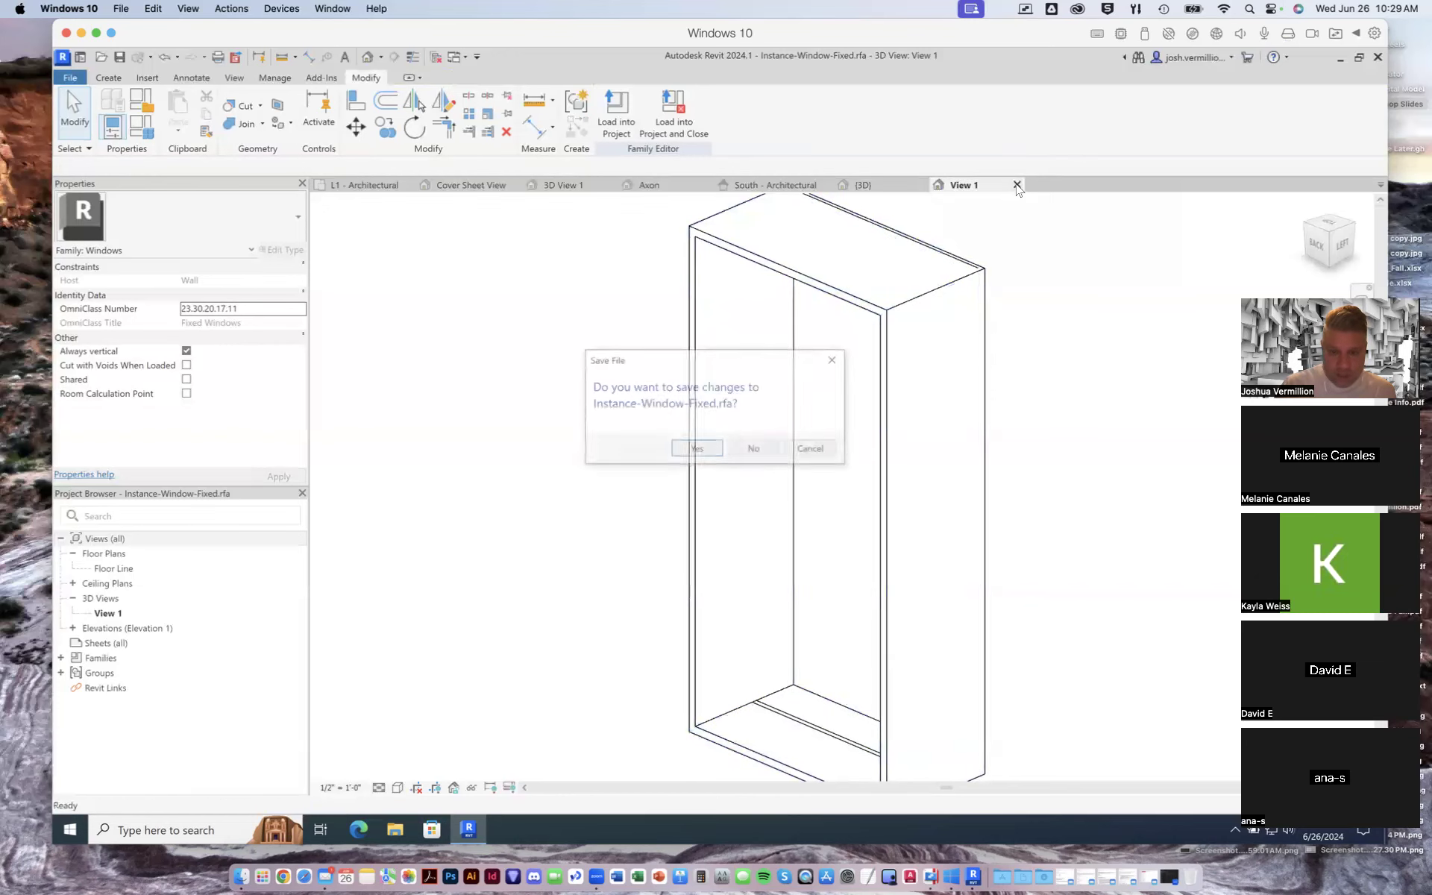
click(711, 452)
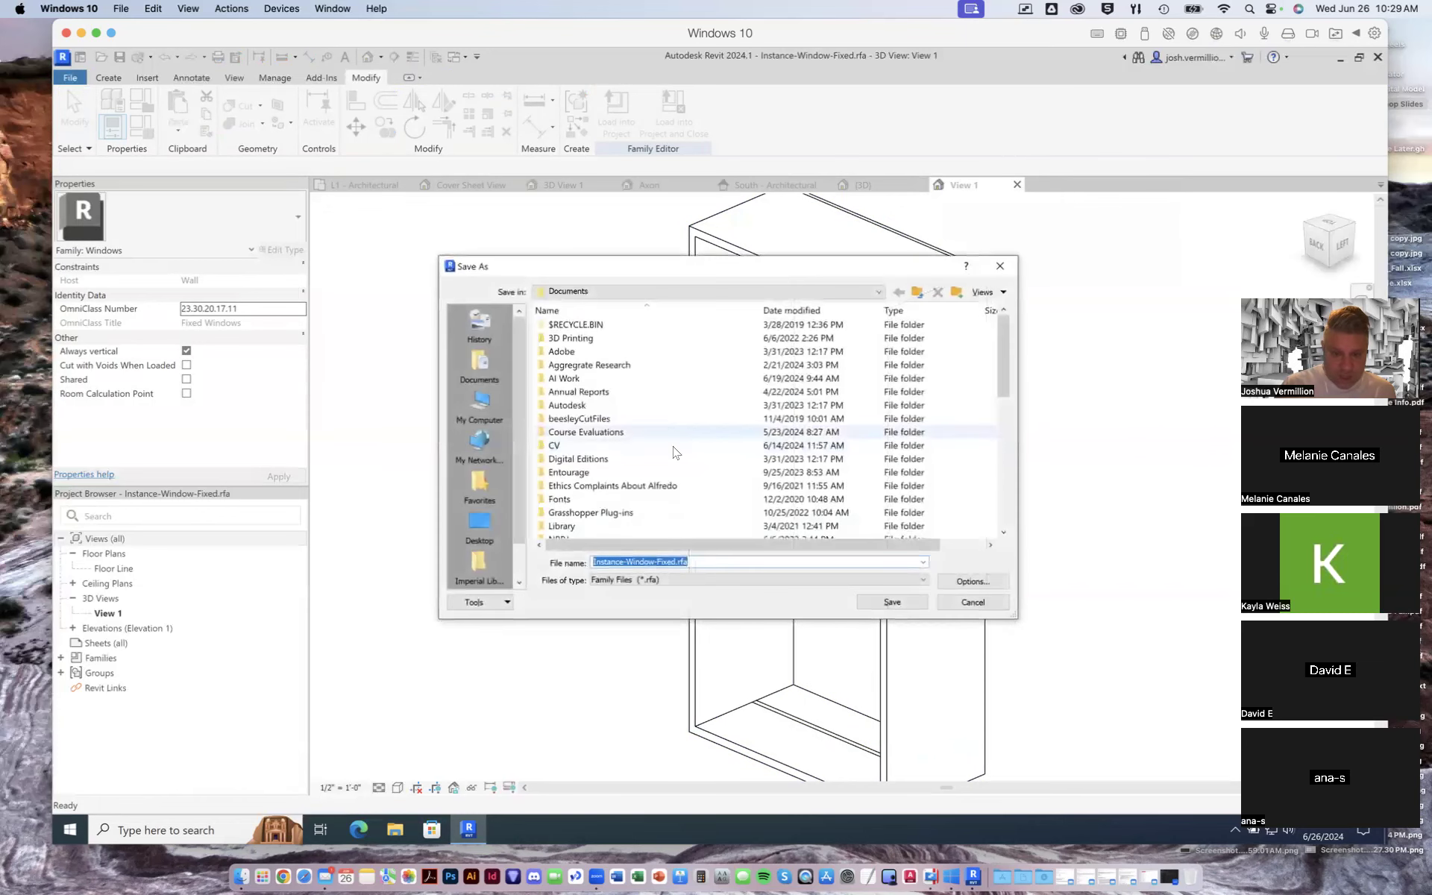
click(674, 561)
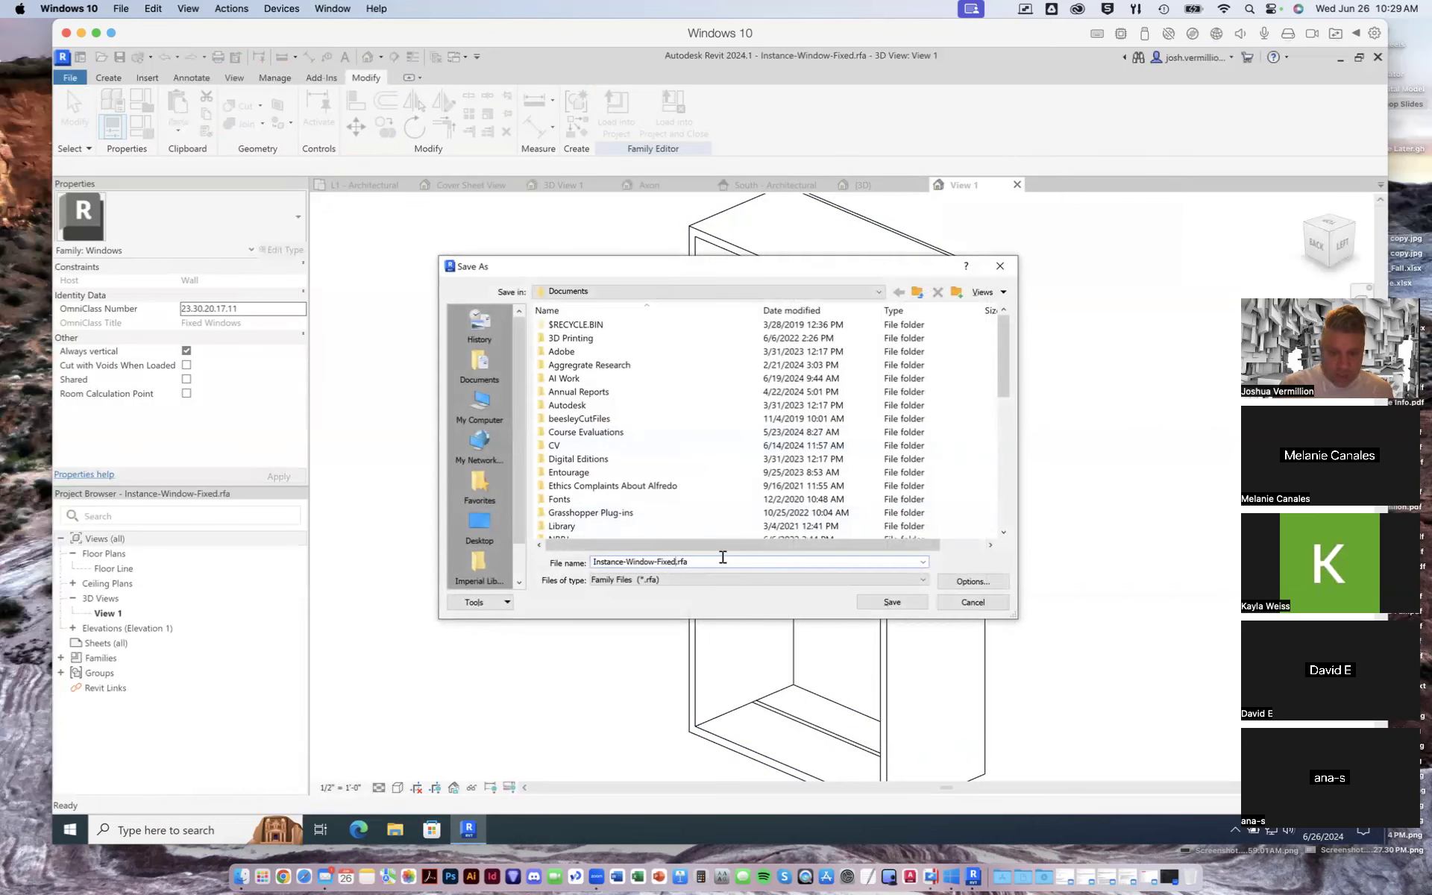
text(Test)
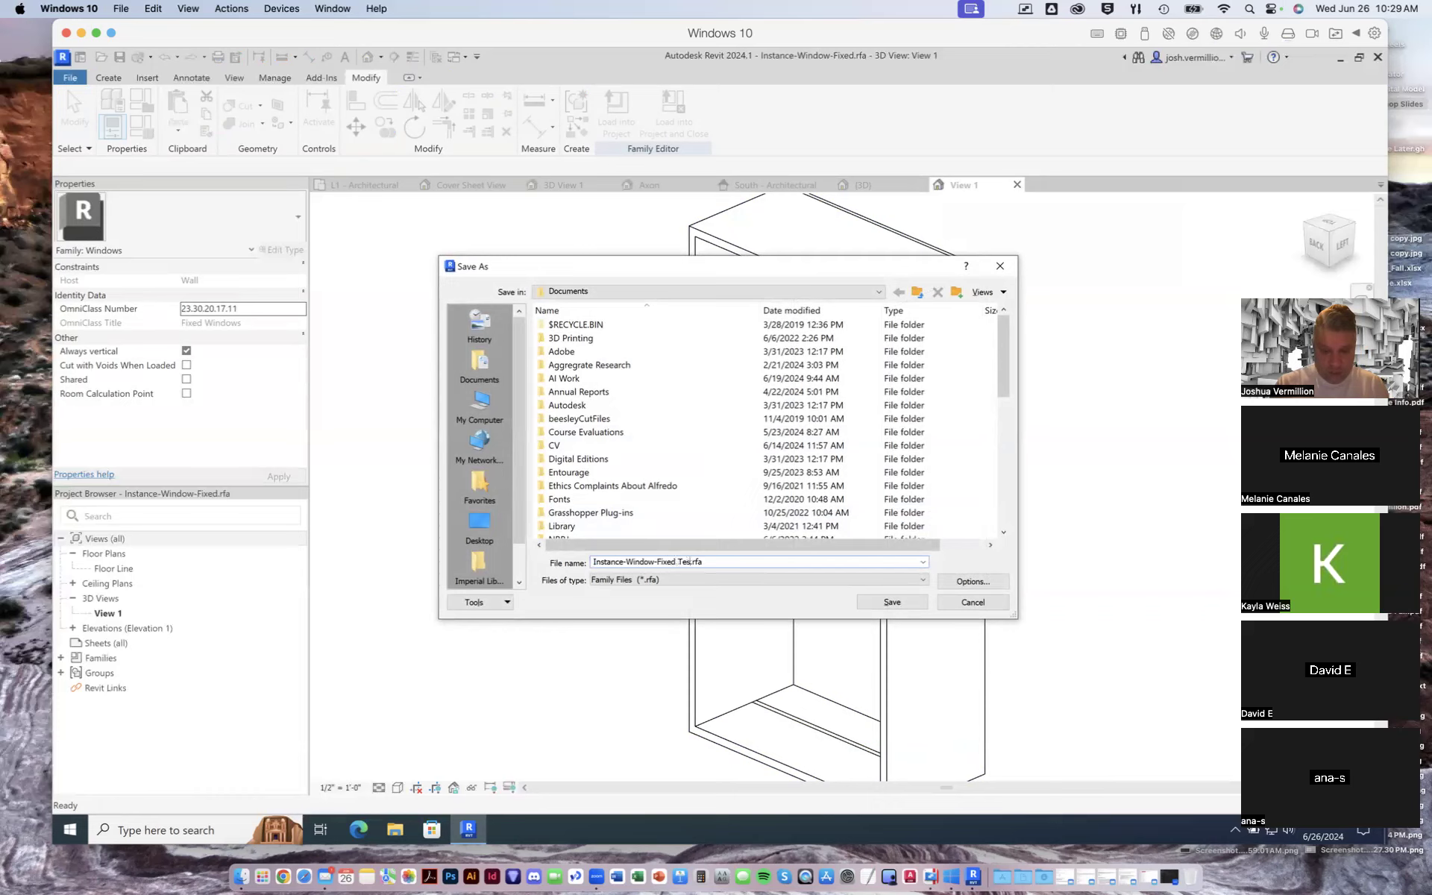
key(Return)
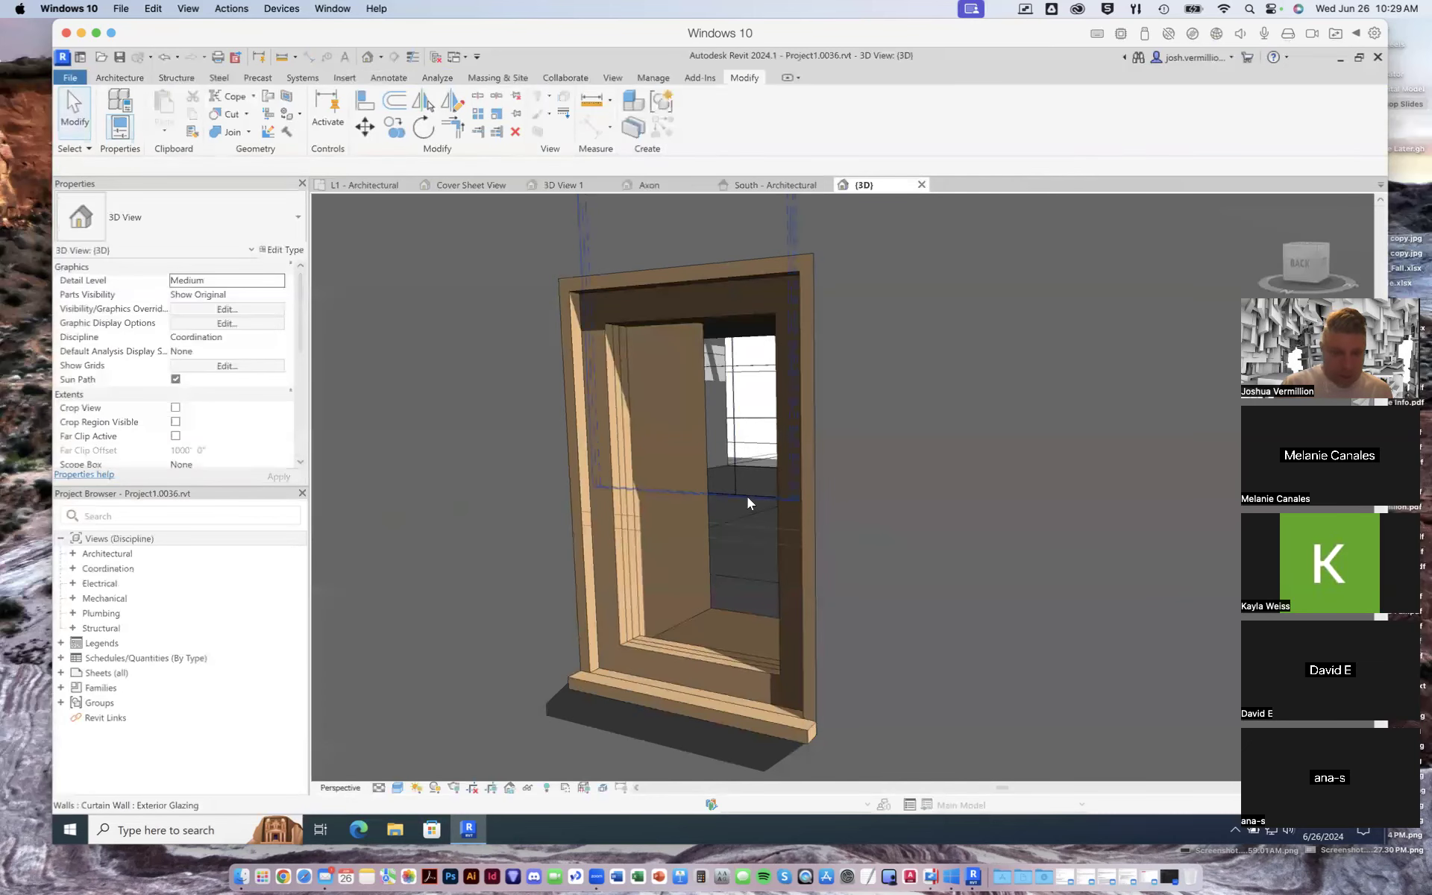
Look through the window types available for the 16" x 24" Instance-Window-Fixed window in the 3D view
click(712, 371)
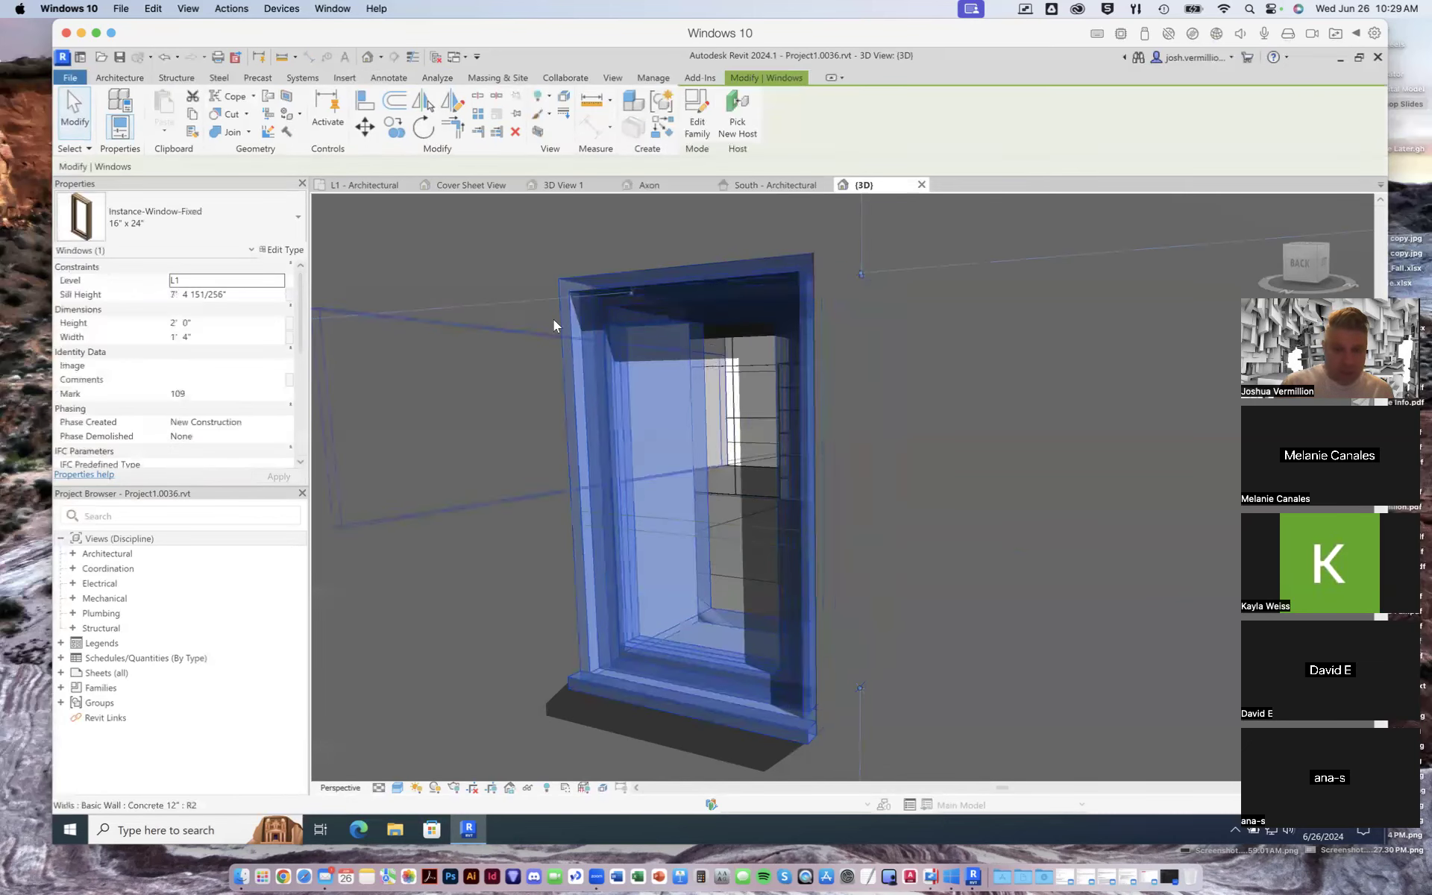
click(300, 217)
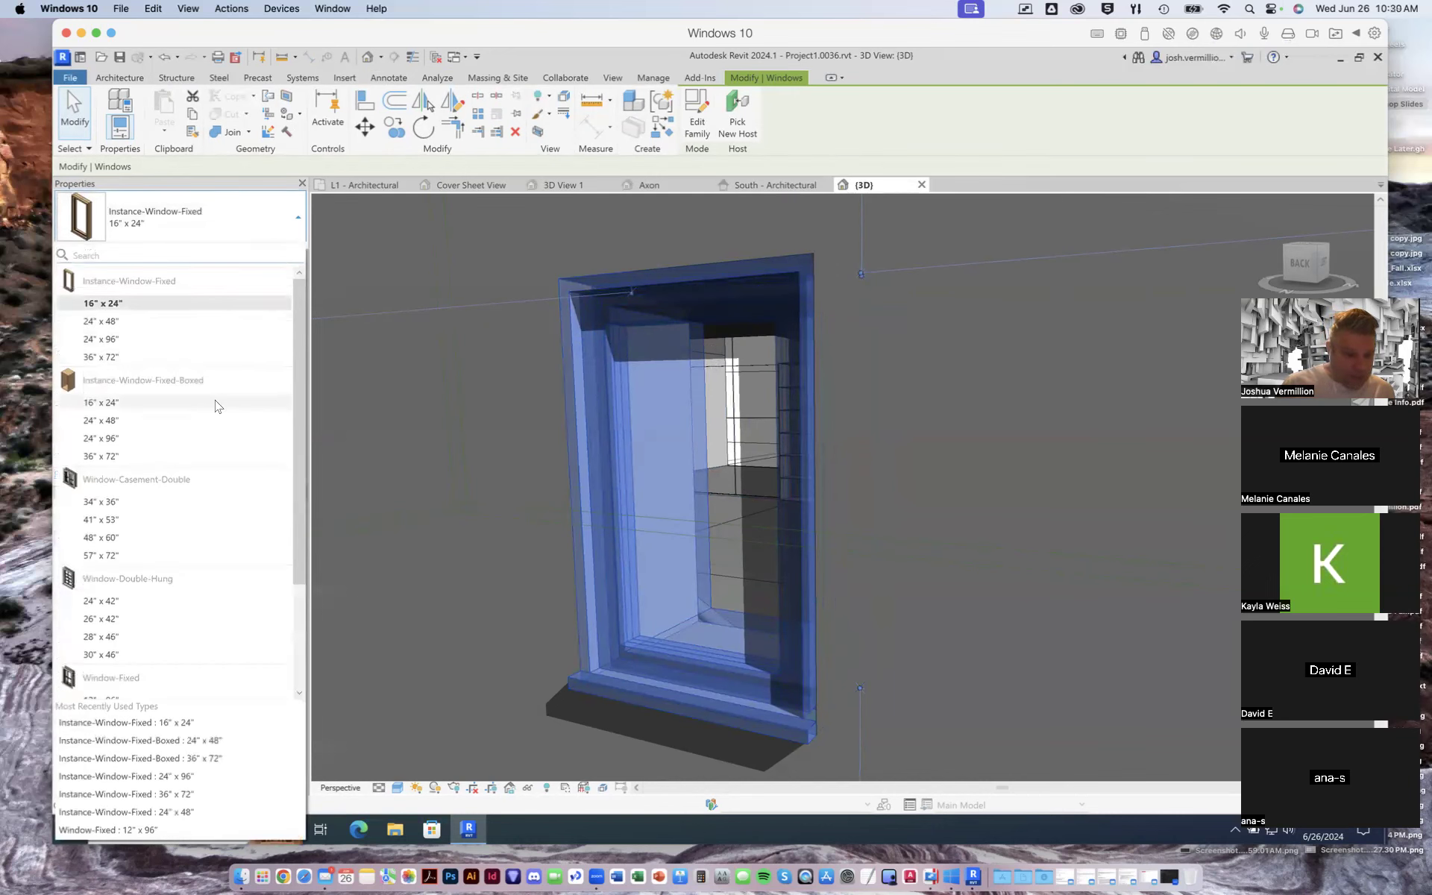
scroll(193, 420, down, 3)
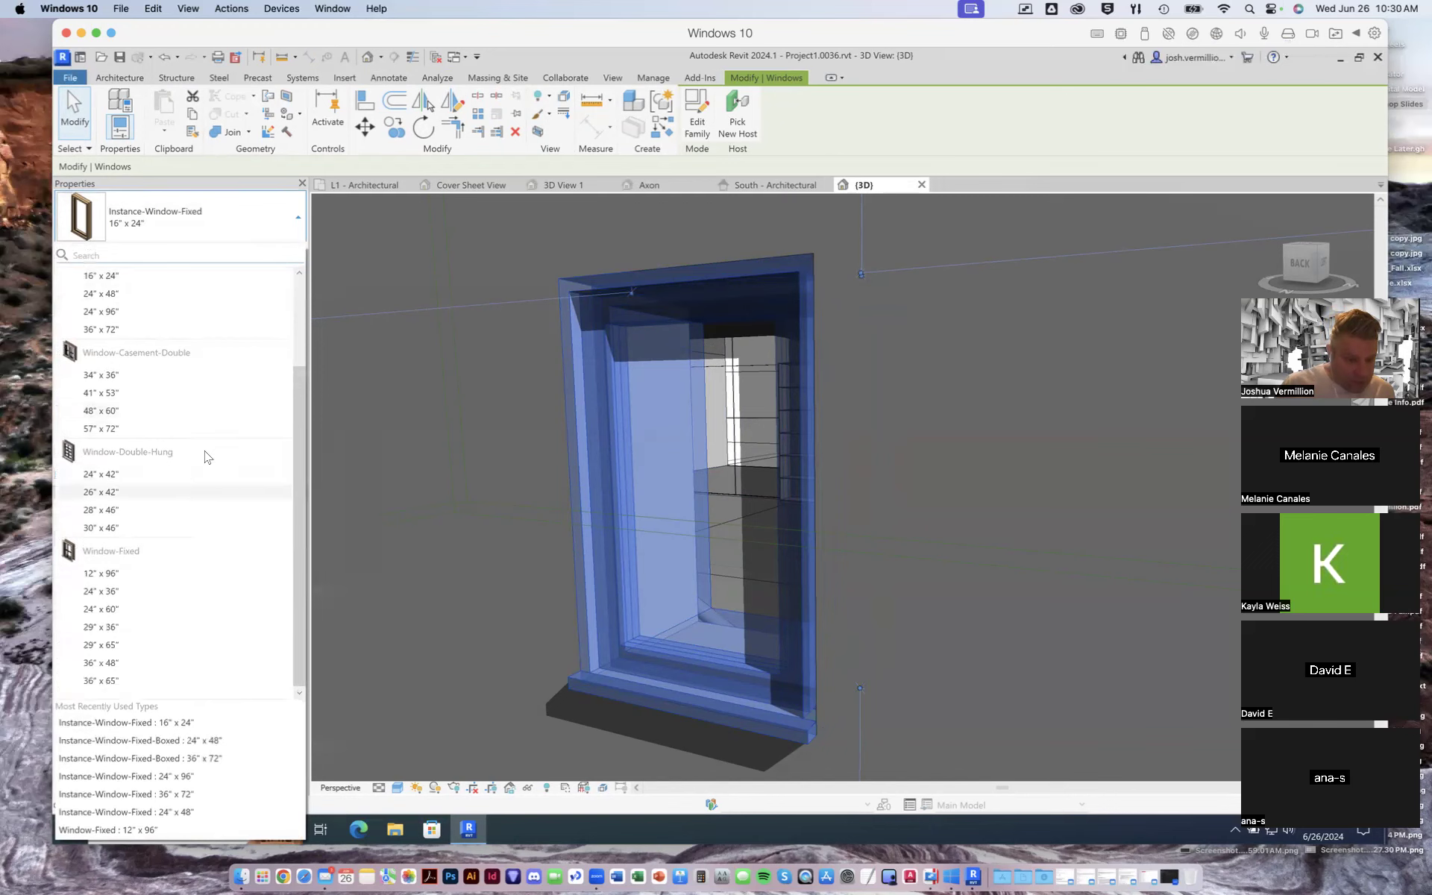
scroll(203, 459, up, 3)
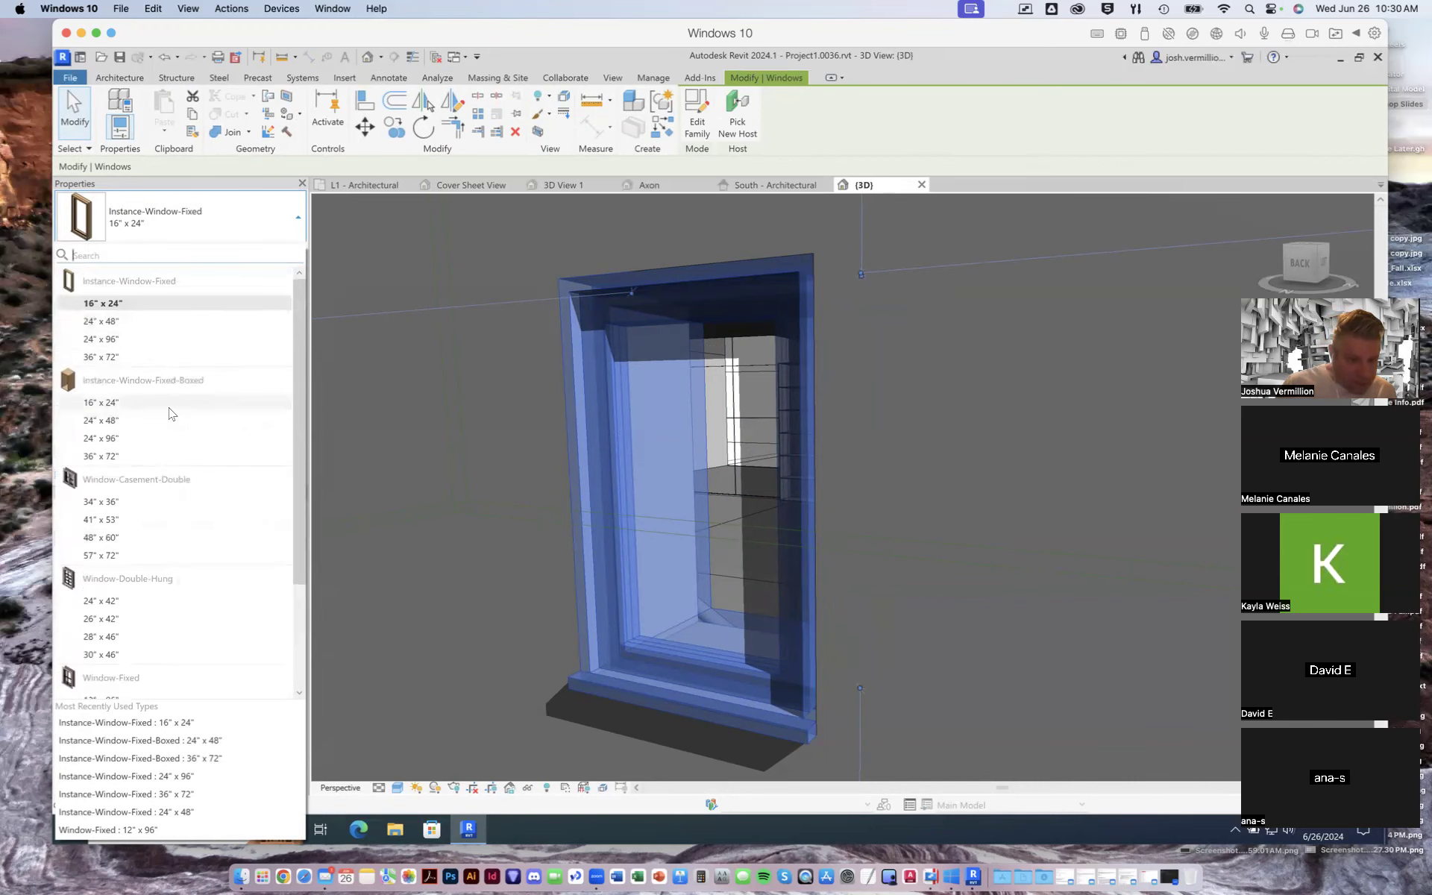
scroll(195, 421, down, 3)
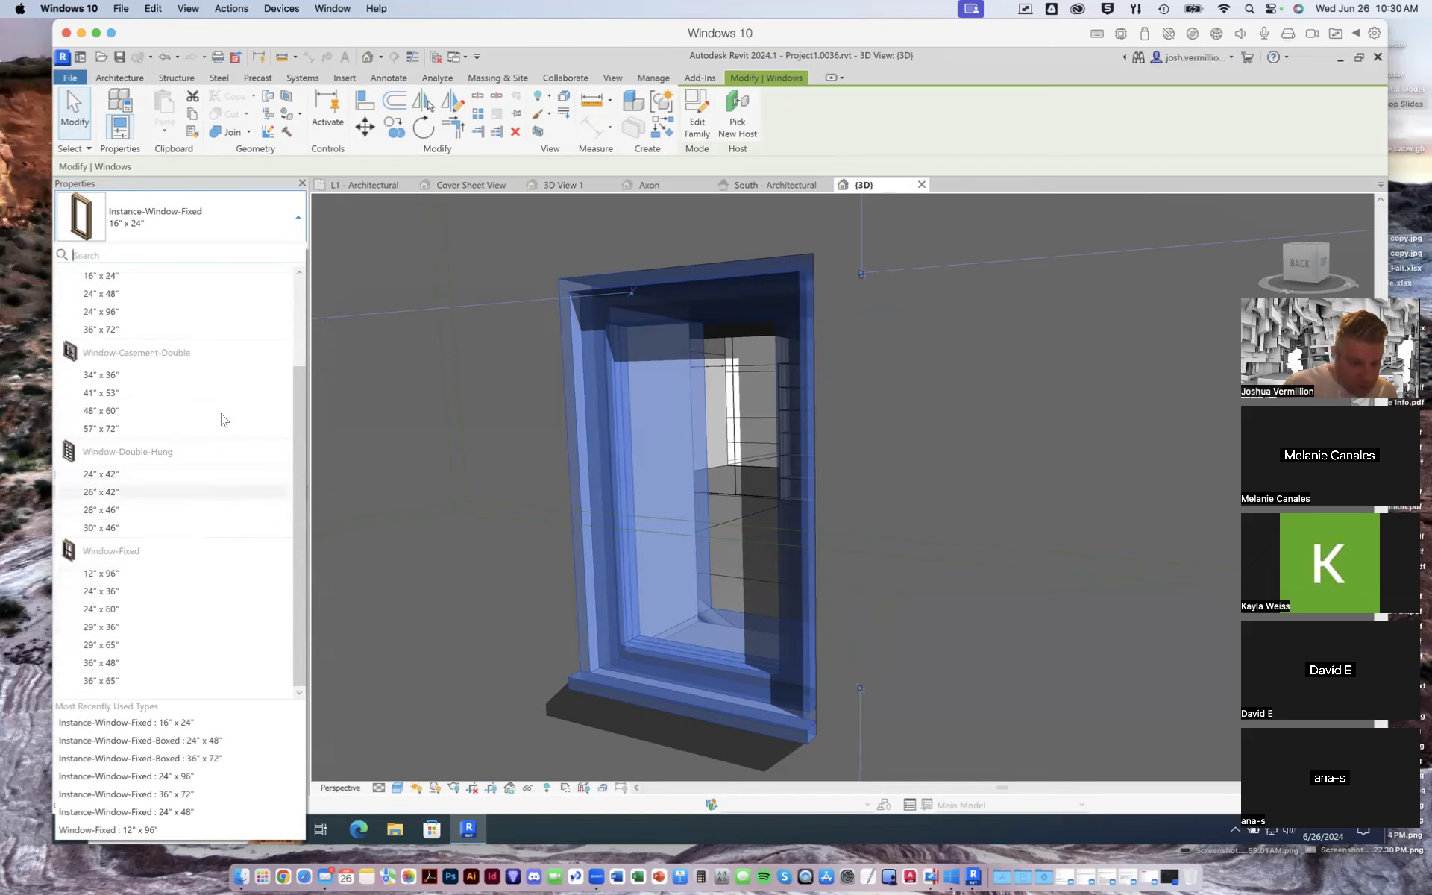
click(762, 184)
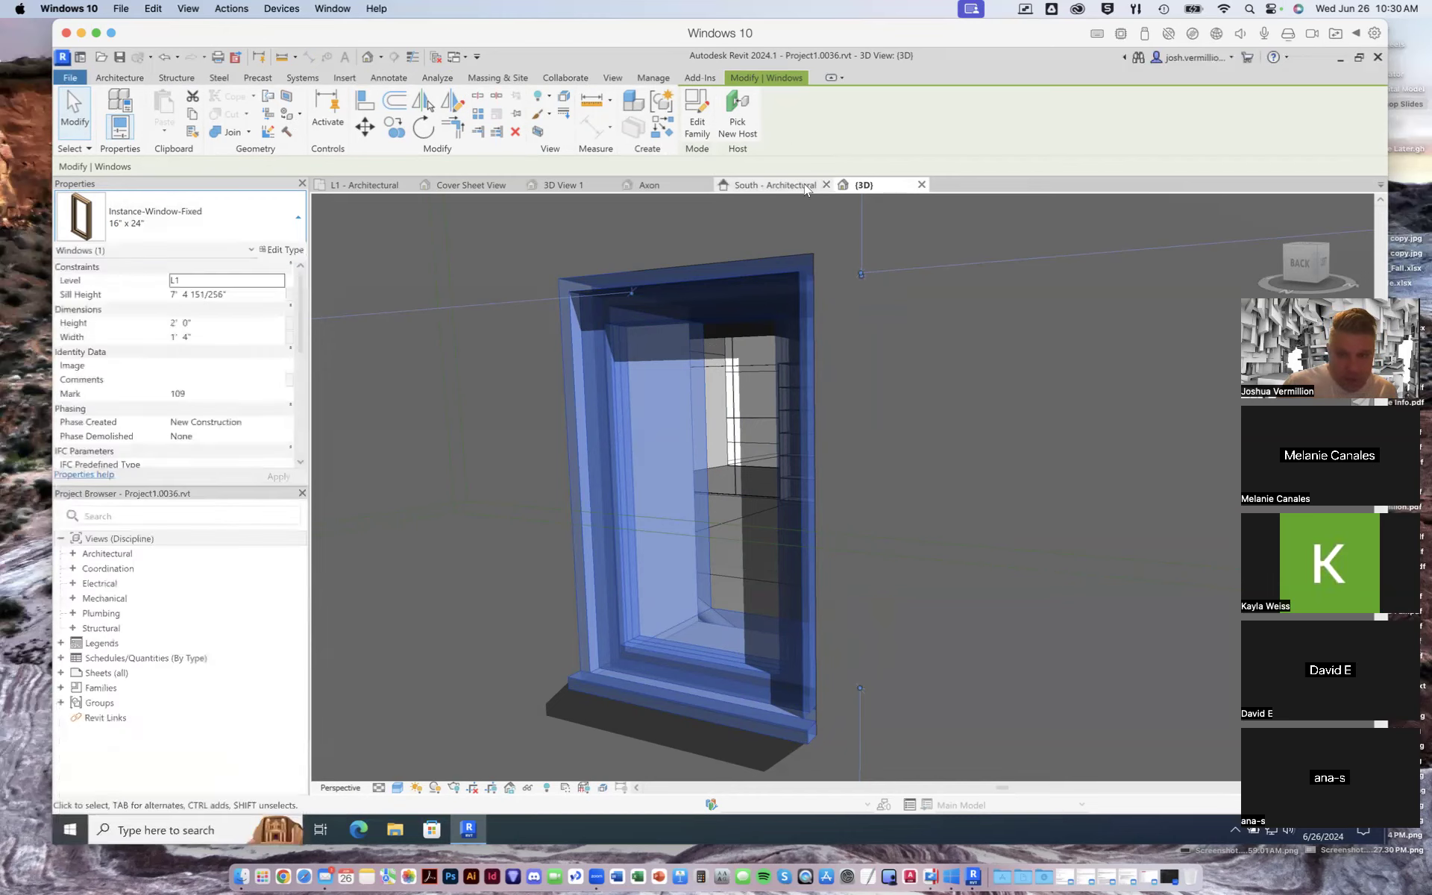
click(869, 186)
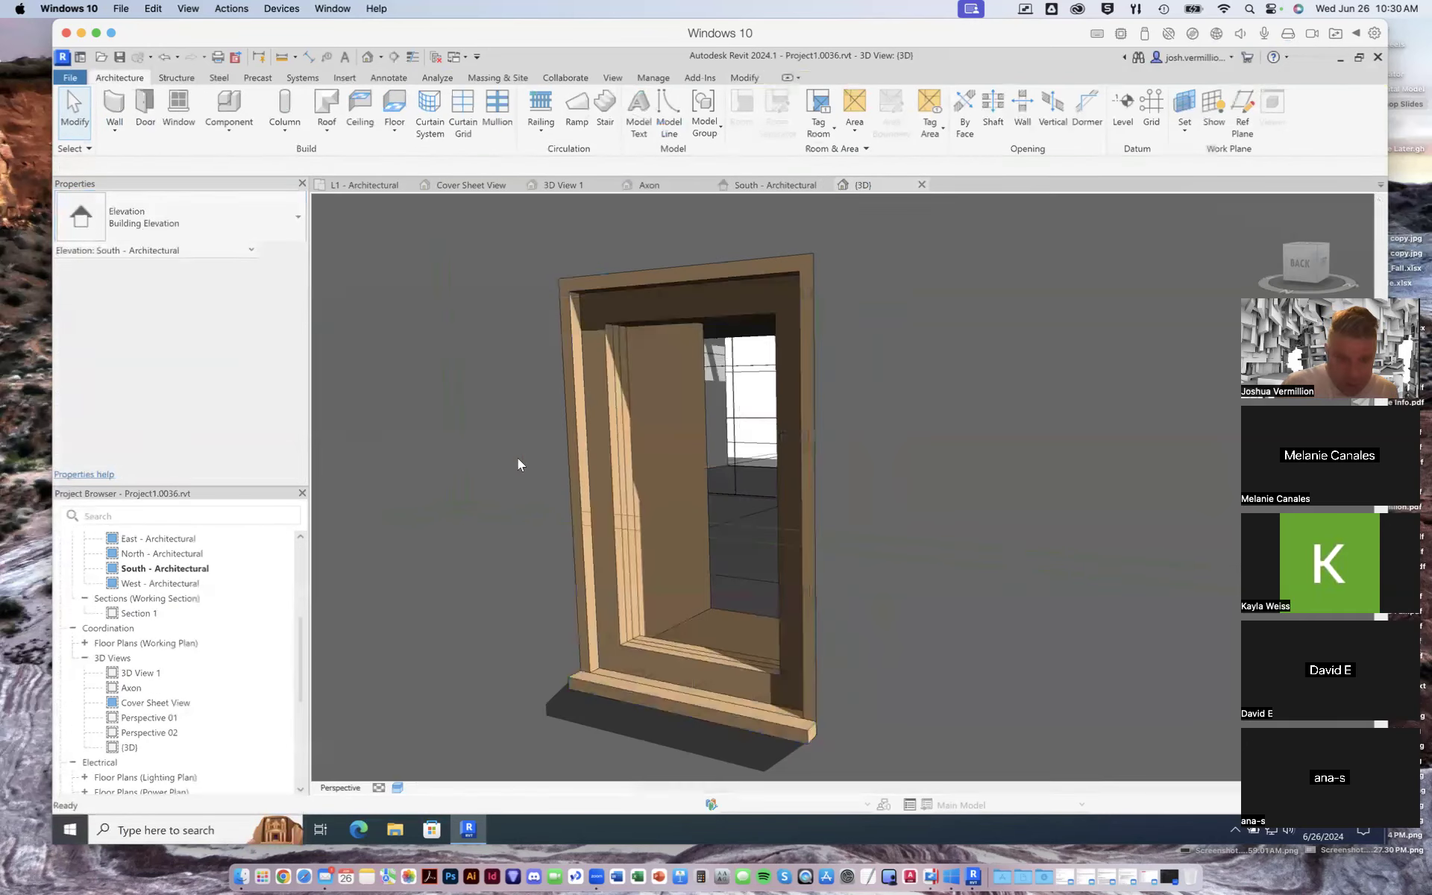
Change the selected fixed window's type to Instance-Window-Fixed-Boxed 24" x 48"
click(583, 403)
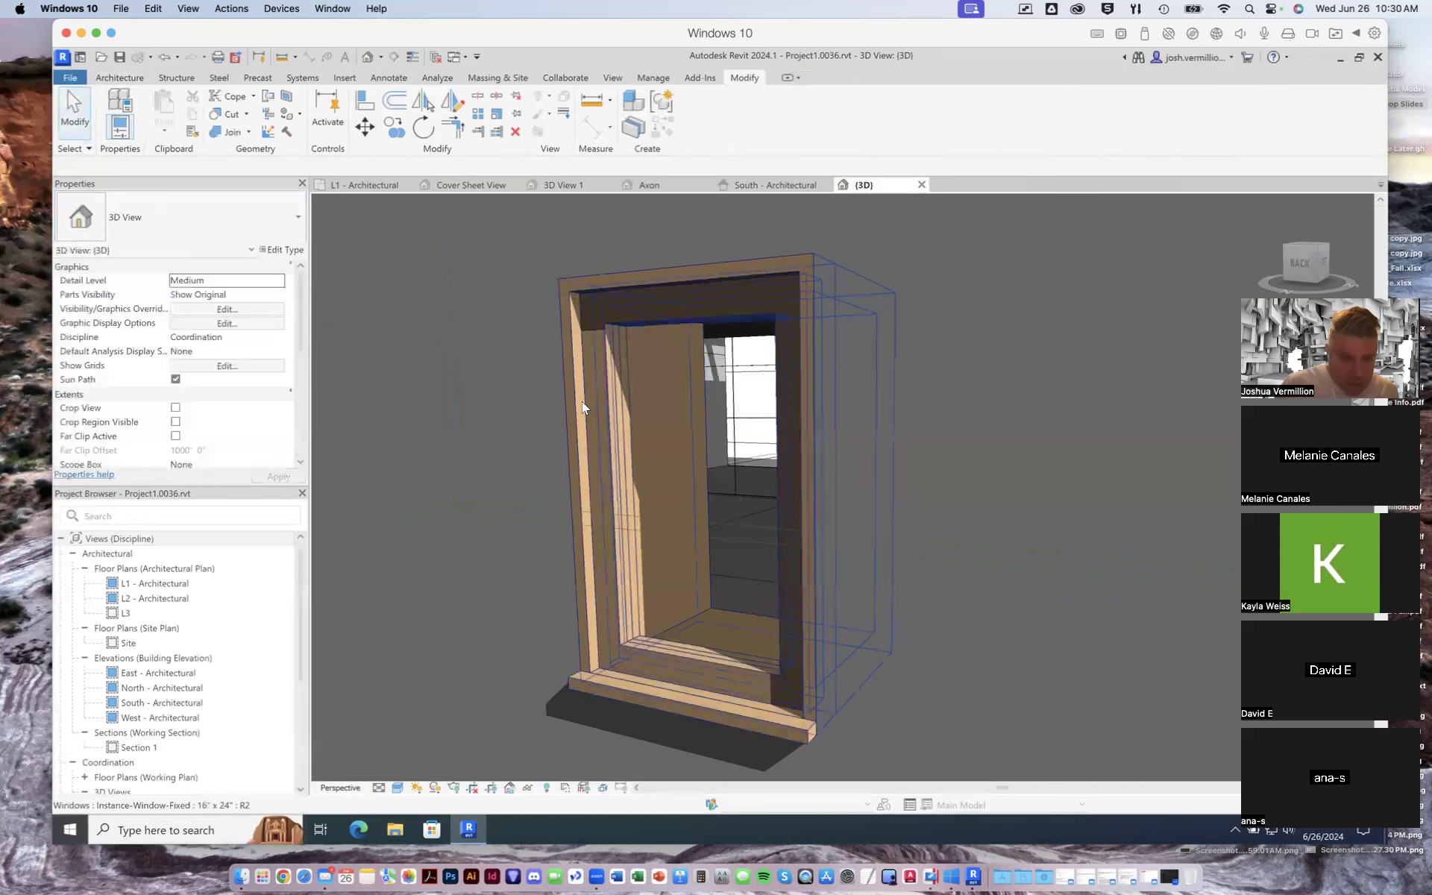
click(298, 218)
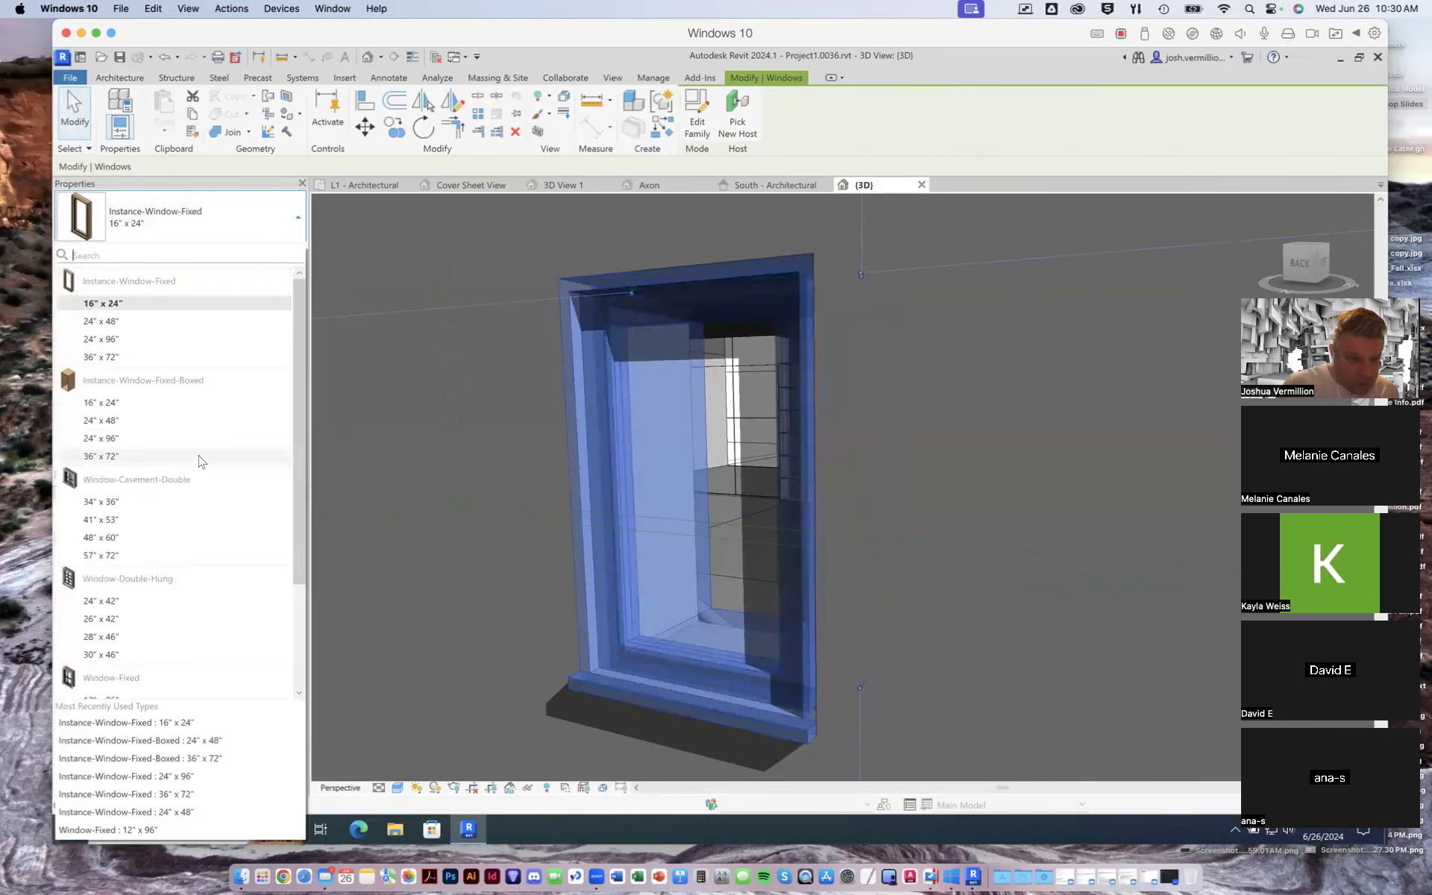
scroll(200, 460, down, 2)
scroll(201, 456, up, 3)
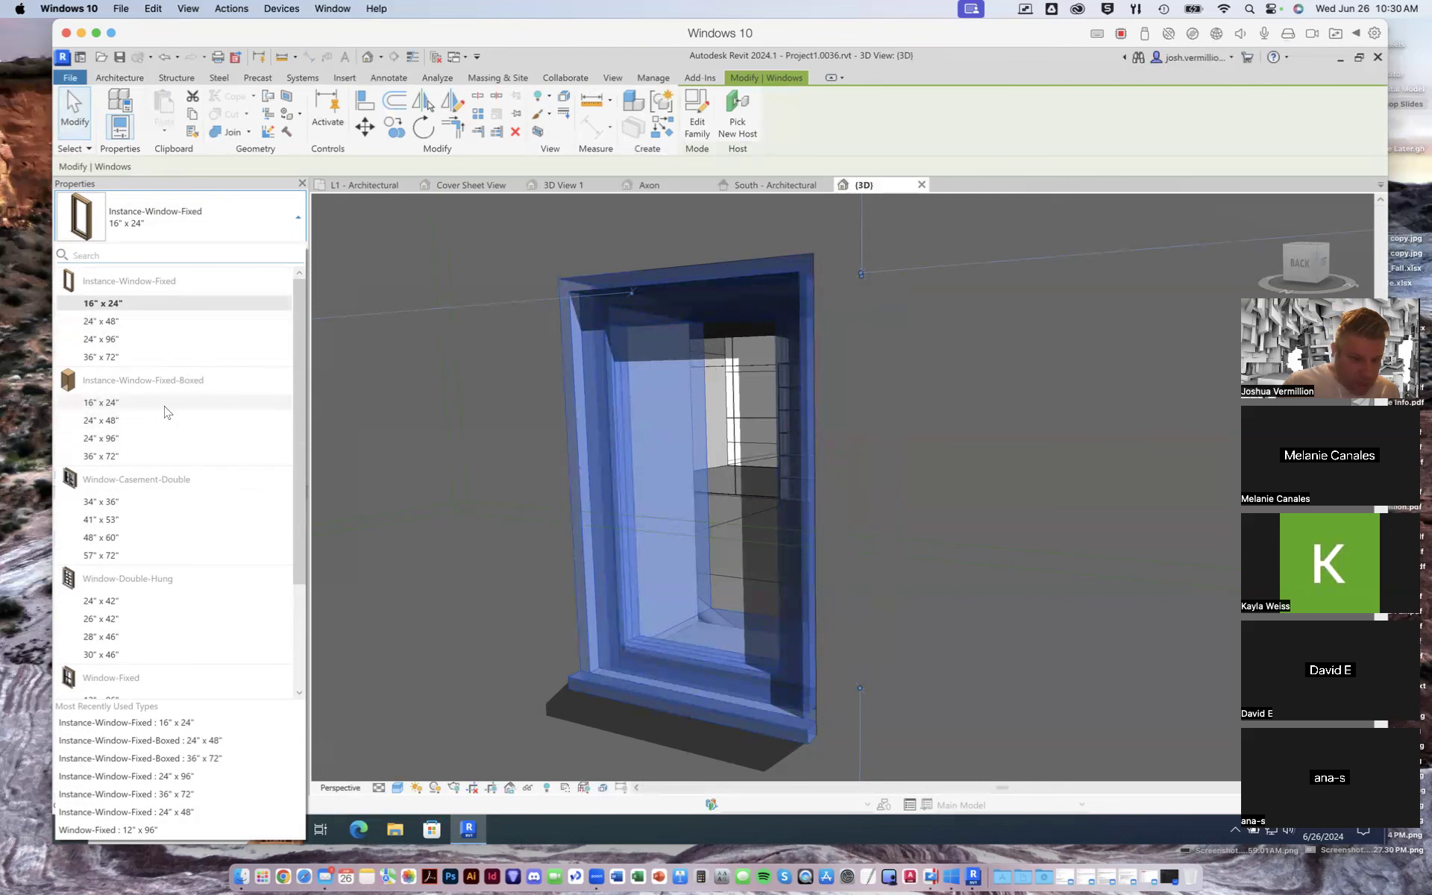
key(Escape)
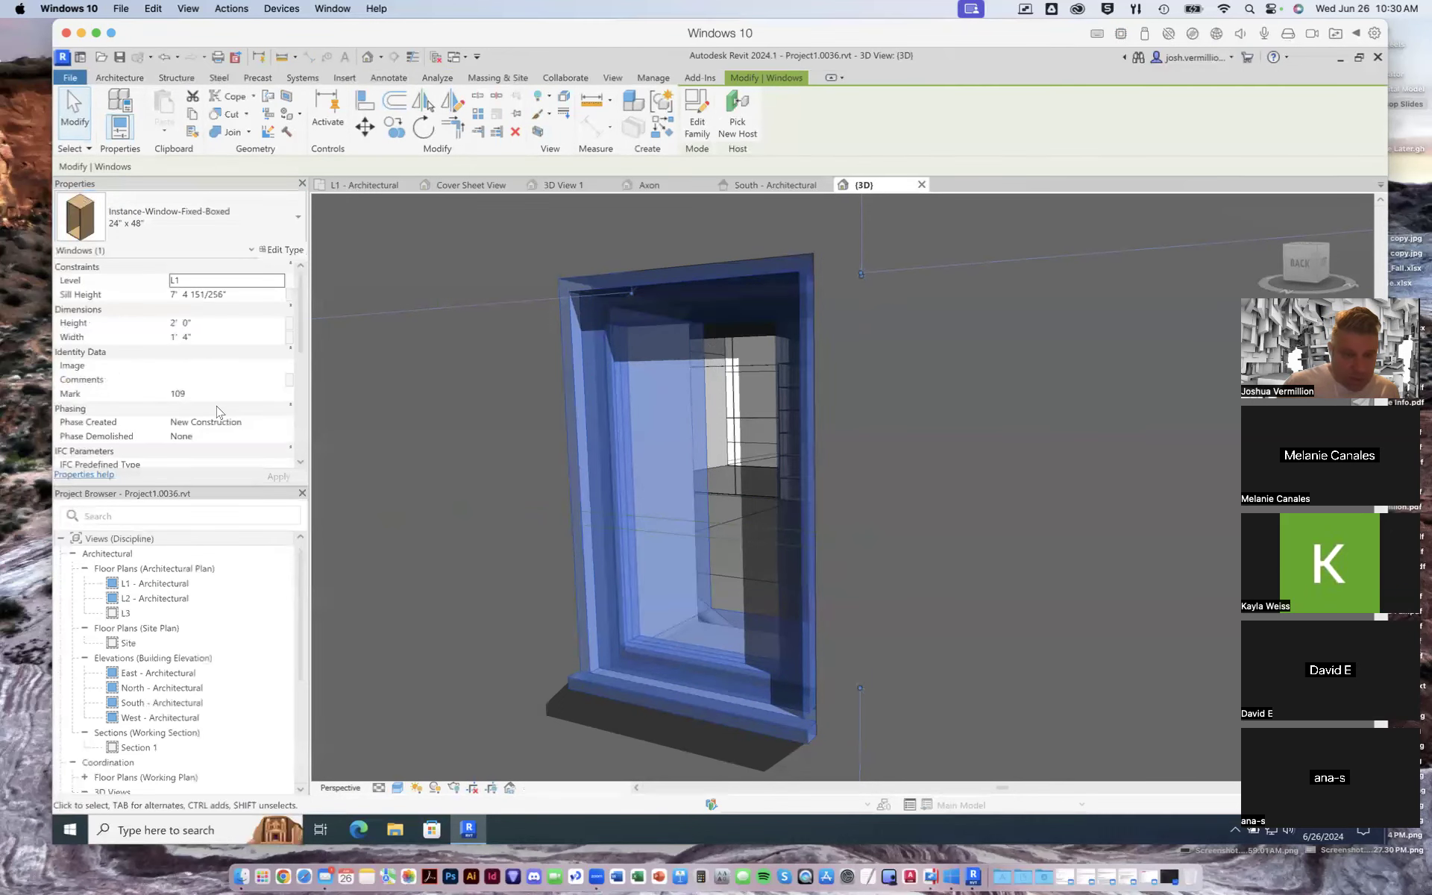
scroll(672, 420, down, 2)
scroll(672, 426, down, 2)
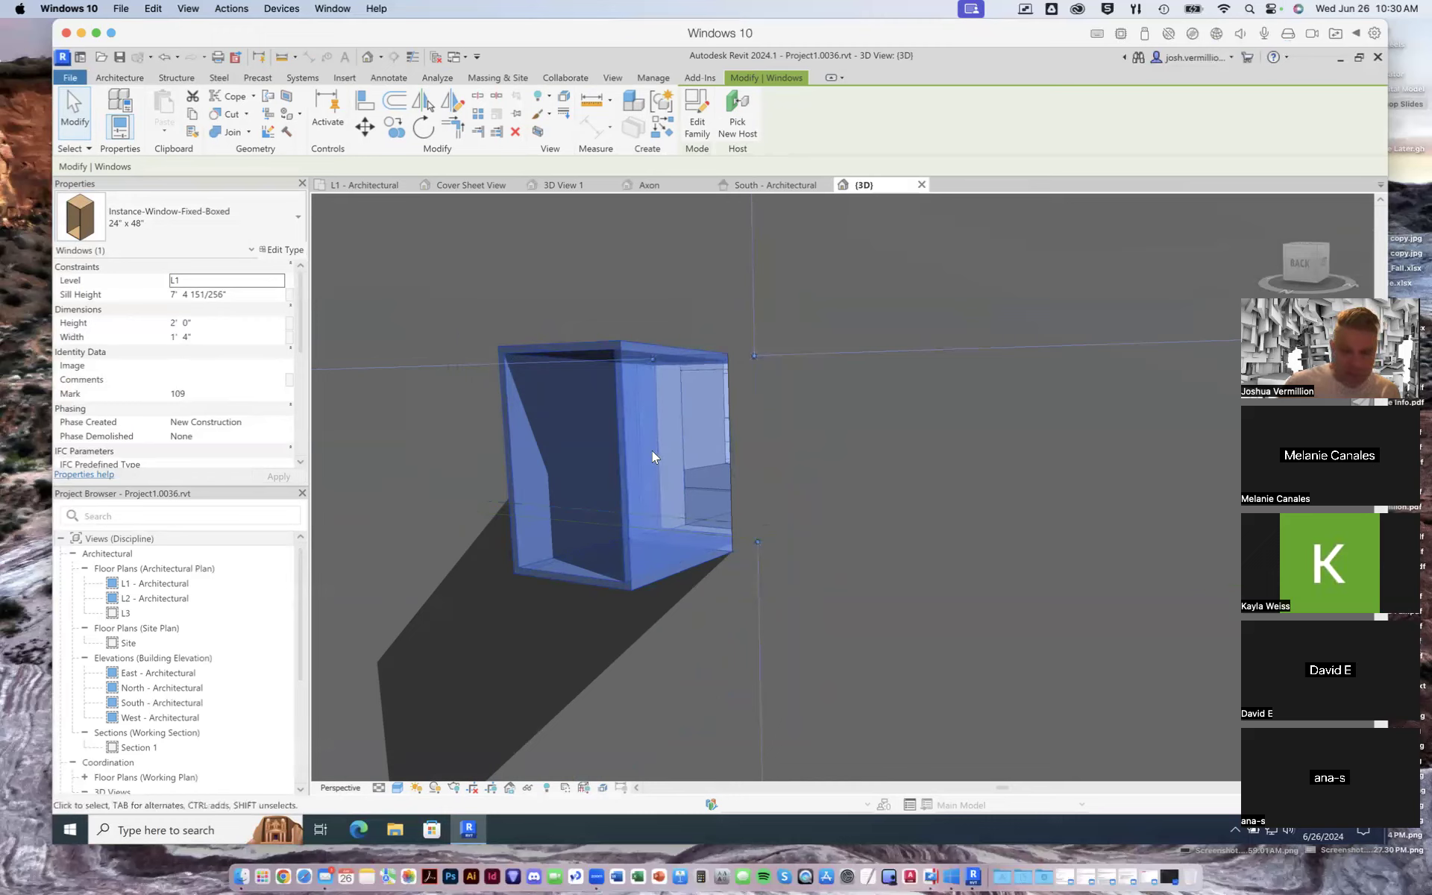
scroll(652, 457, down, 5)
scroll(642, 445, up, 2)
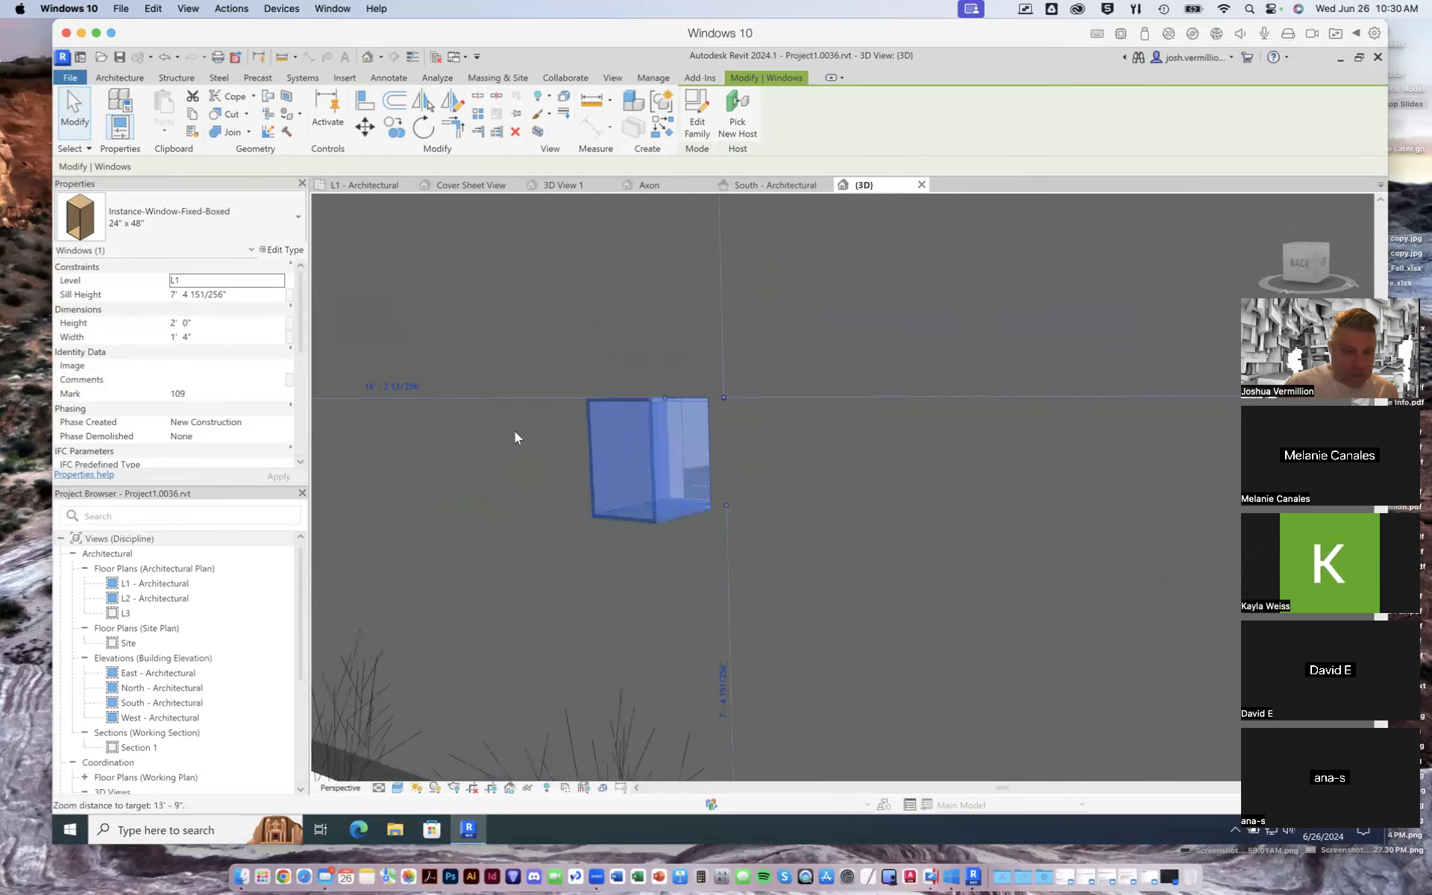
Set the boxed window's height to 60" and apply the change
click(188, 325)
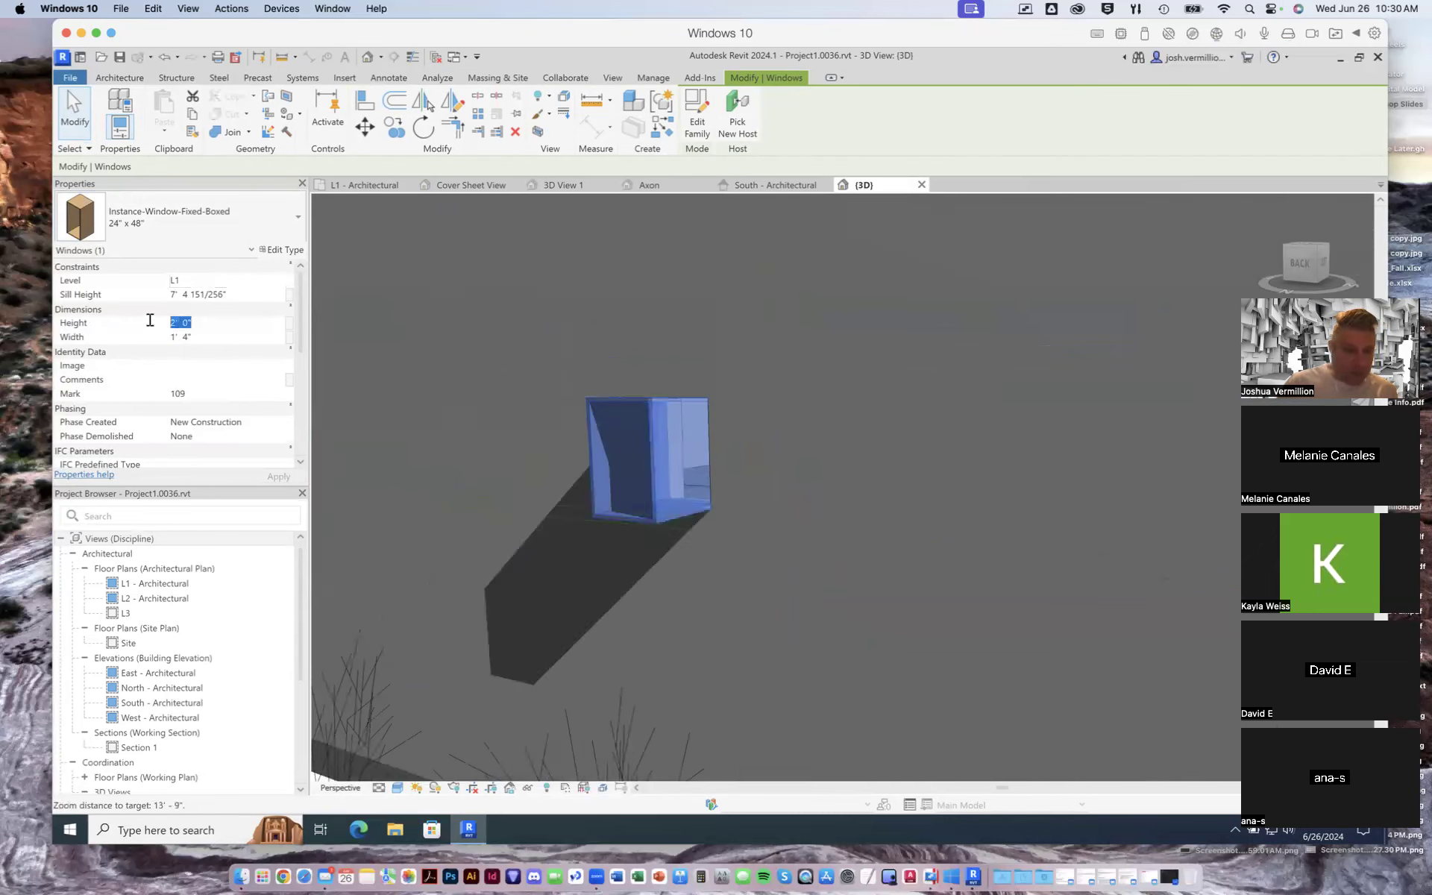
text(6)
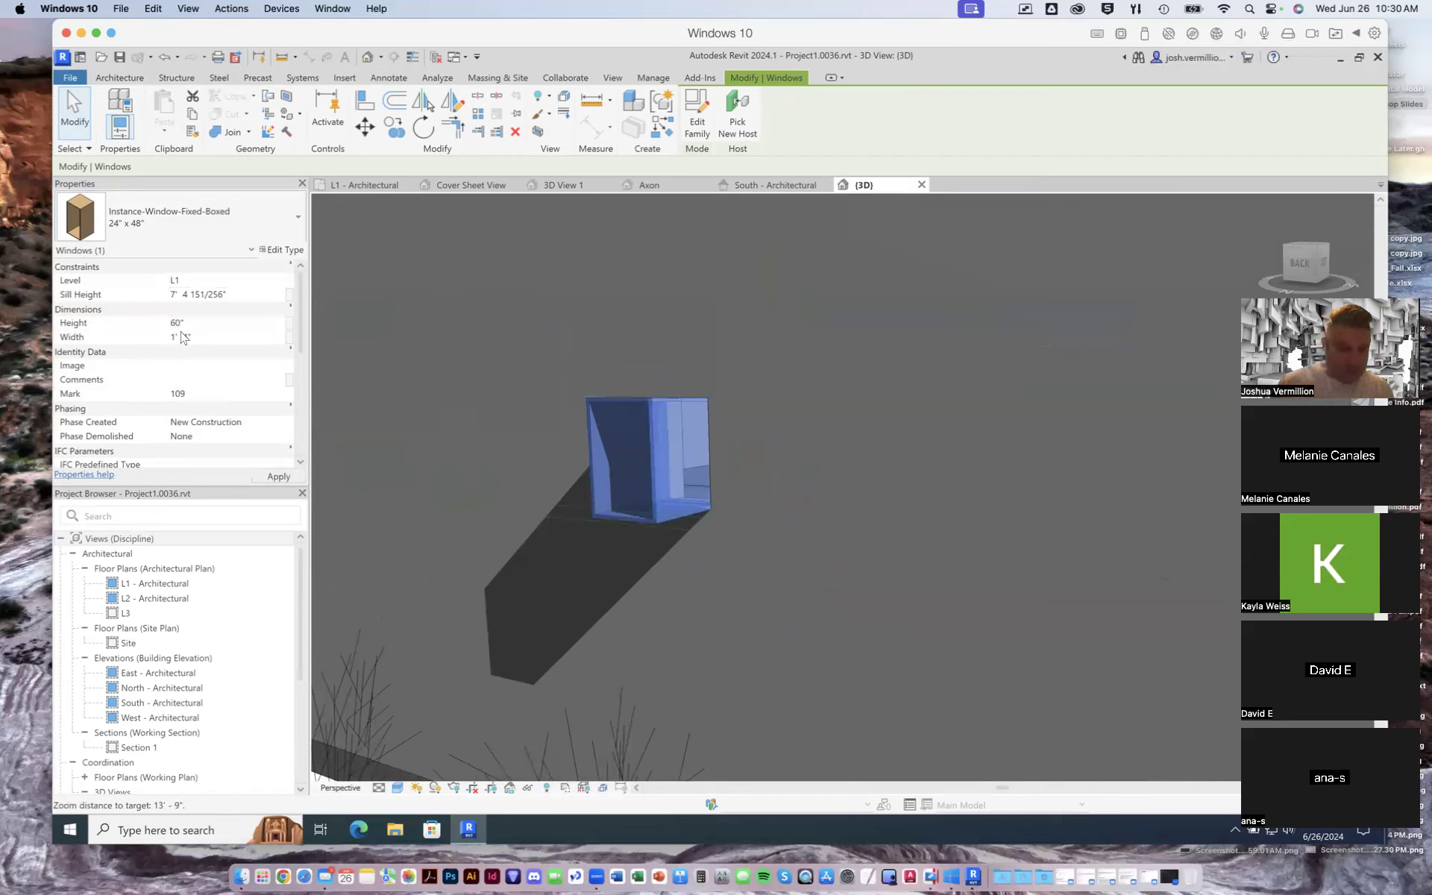
click(190, 337)
drag(188, 336, 158, 341)
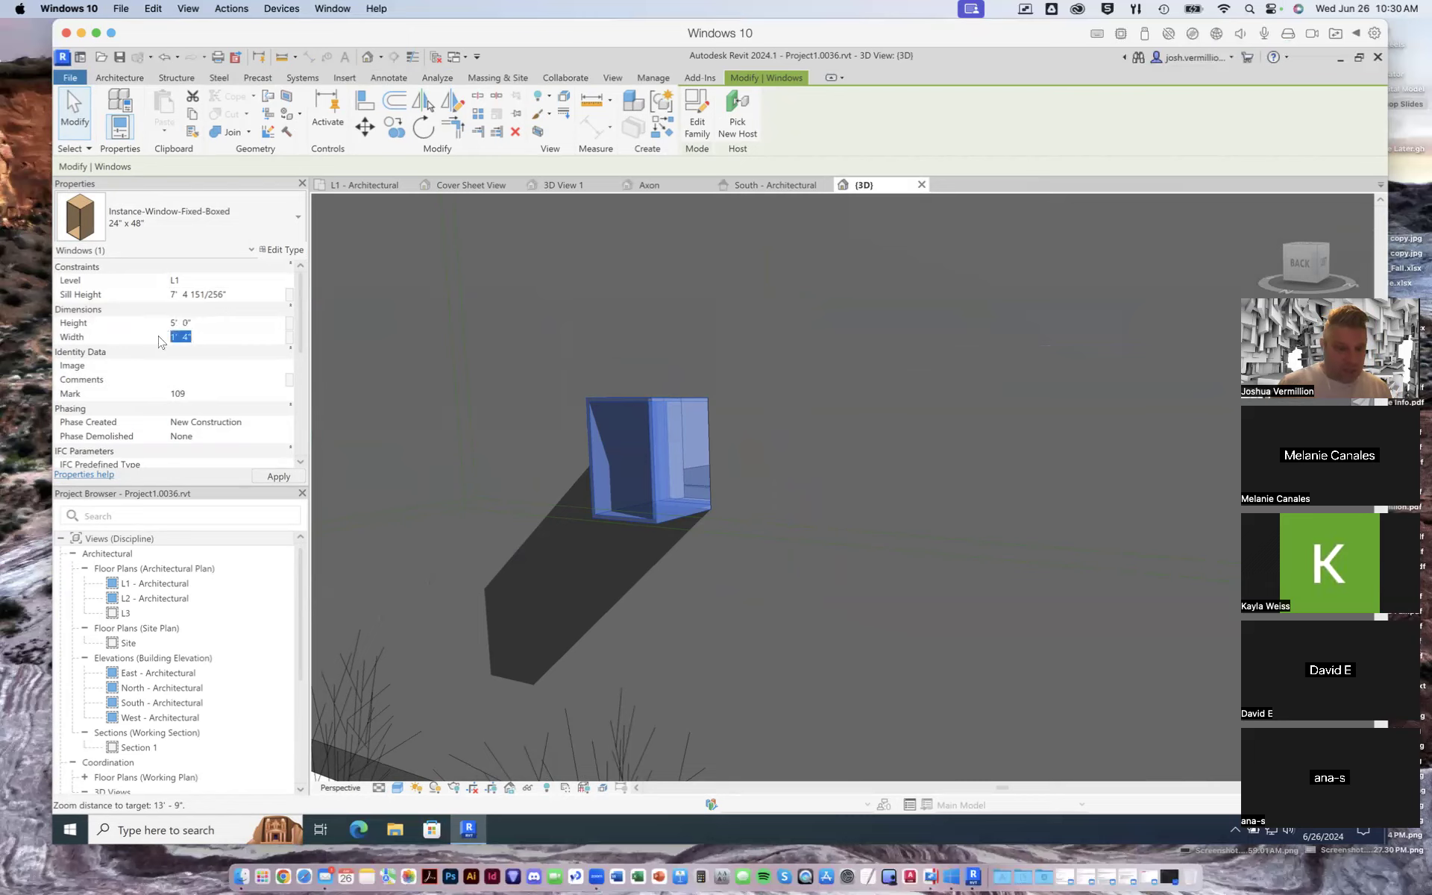
click(278, 476)
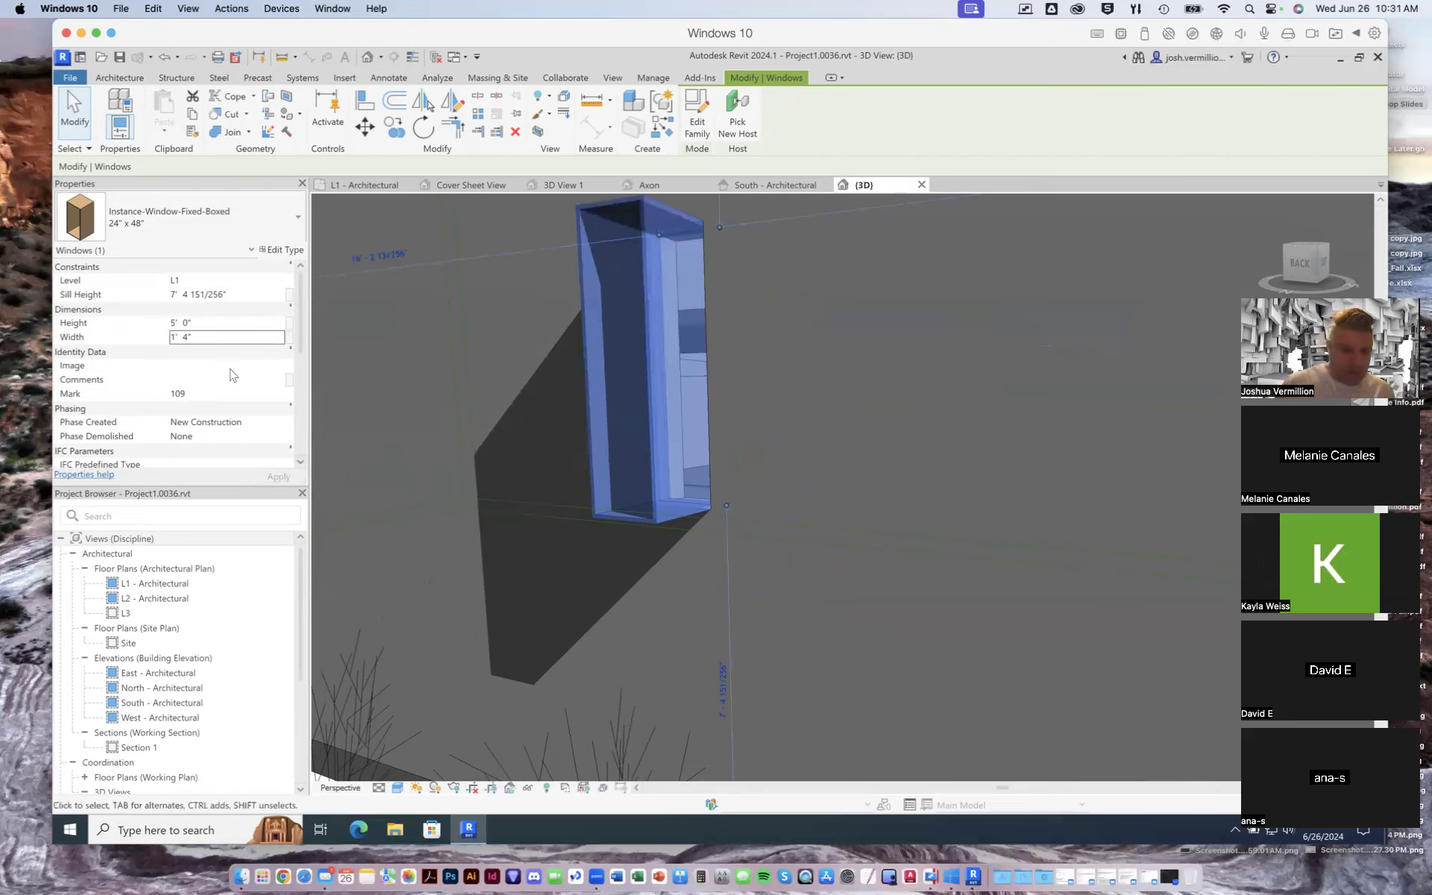
scroll(613, 416, down, 5)
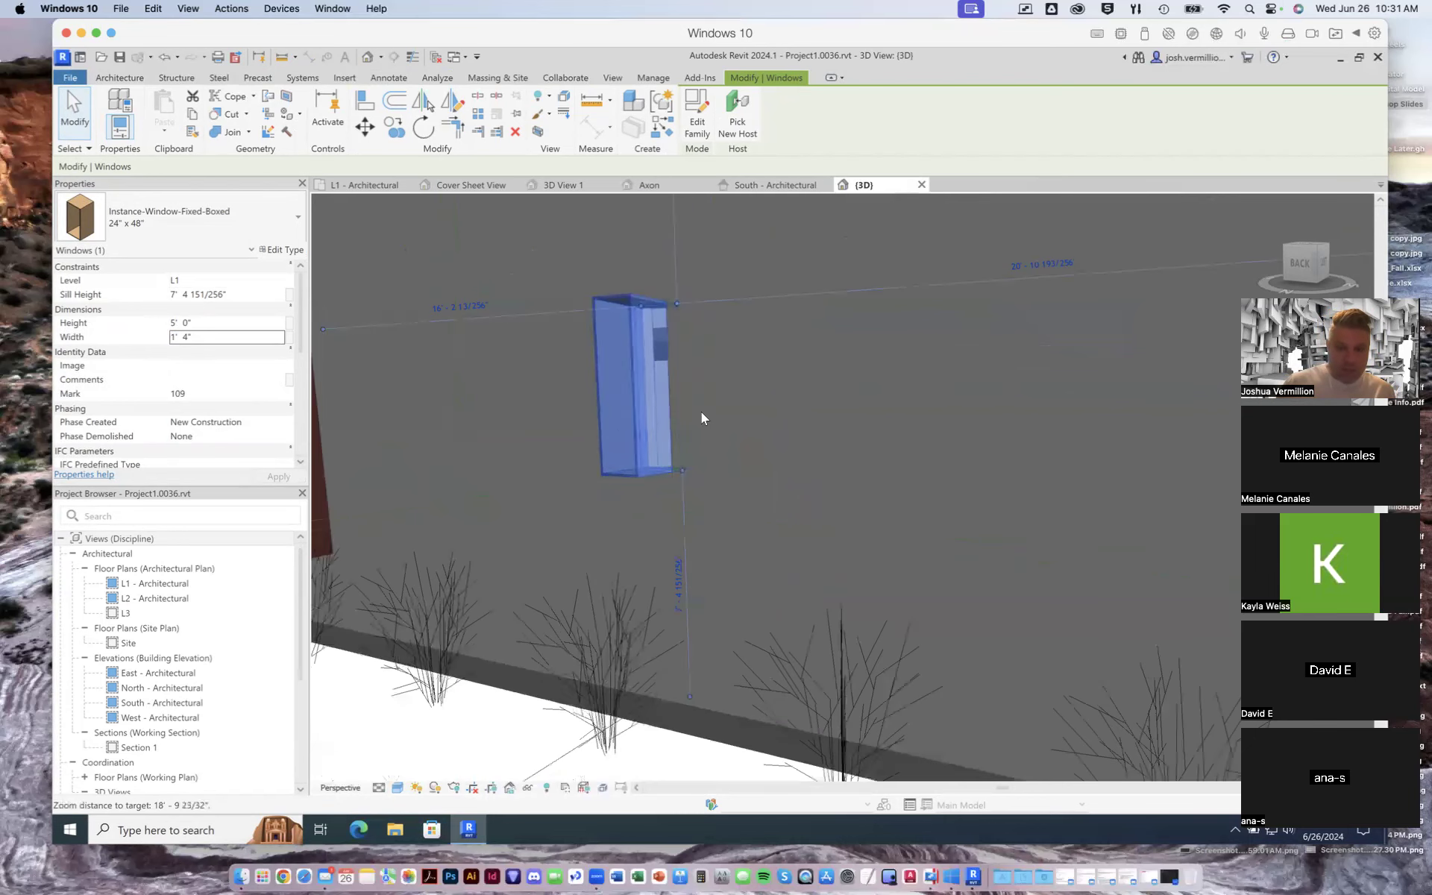
scroll(701, 414, down, 8)
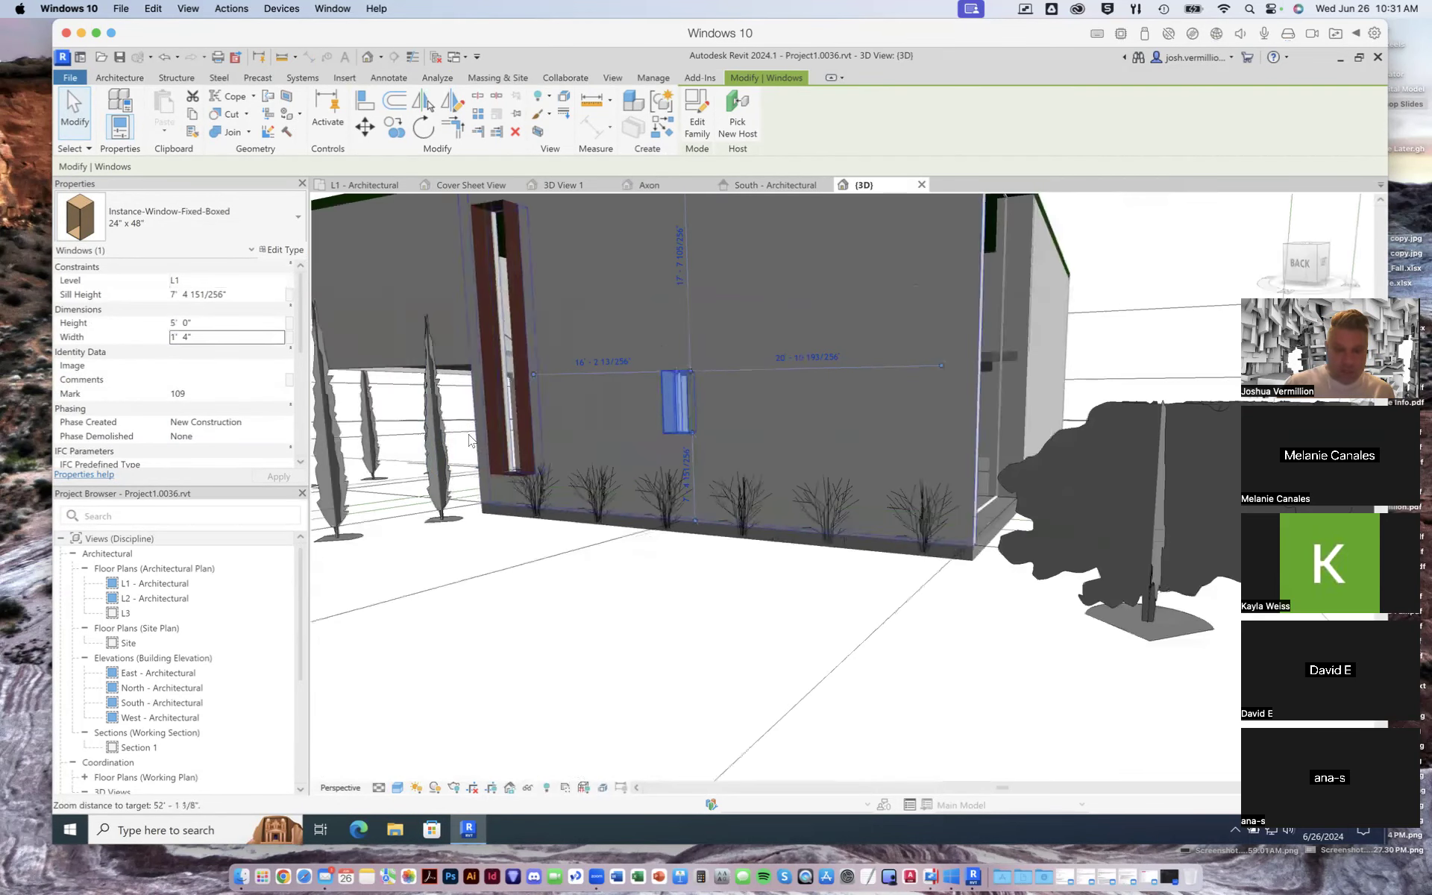
click(1165, 258)
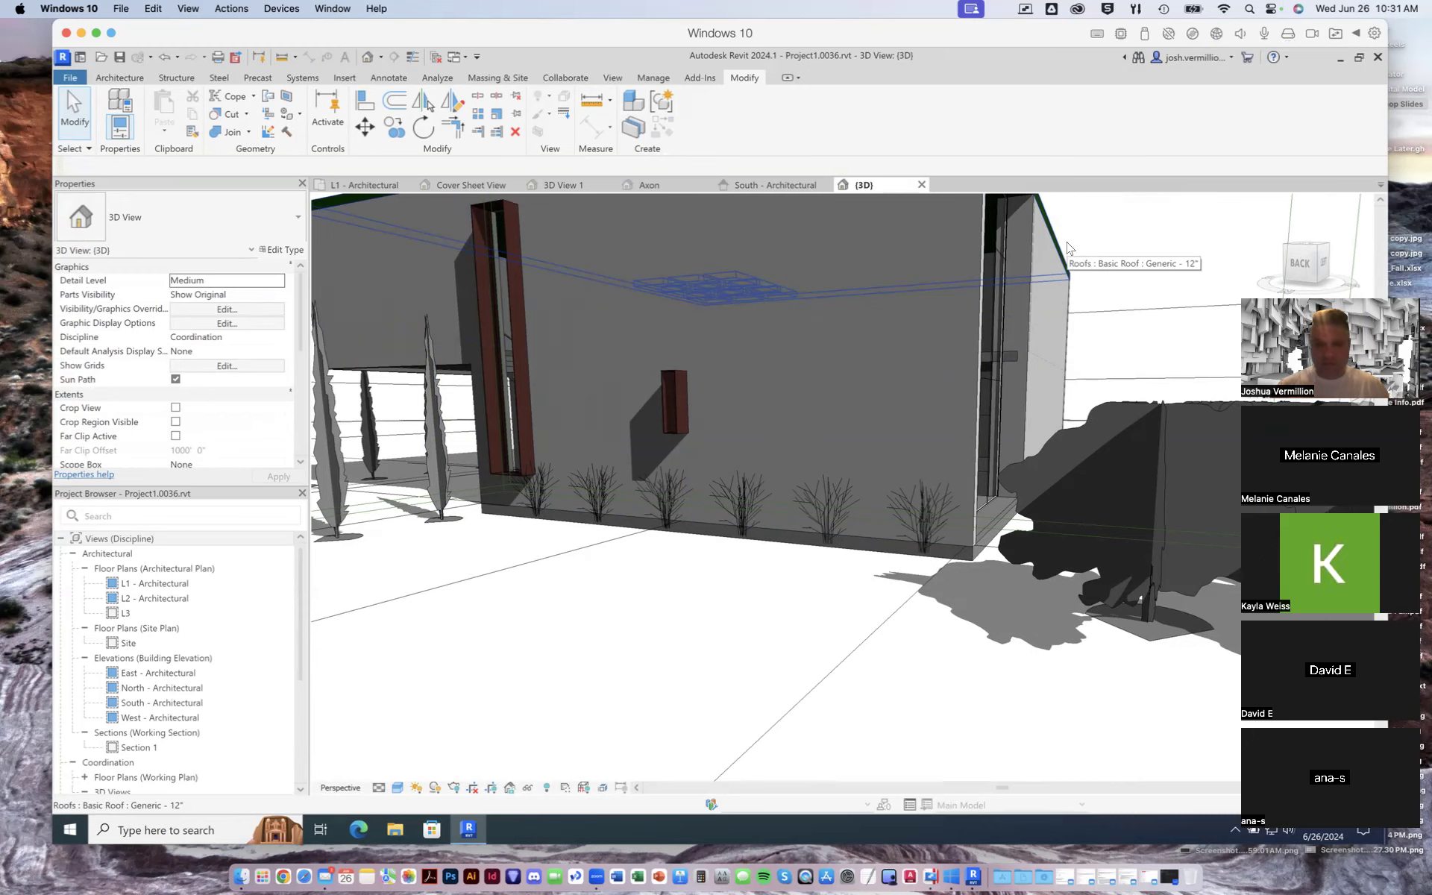
Browse the Autodesk family library's categories down to Windows and close it without loading anything
drag(1078, 41, 1085, 58)
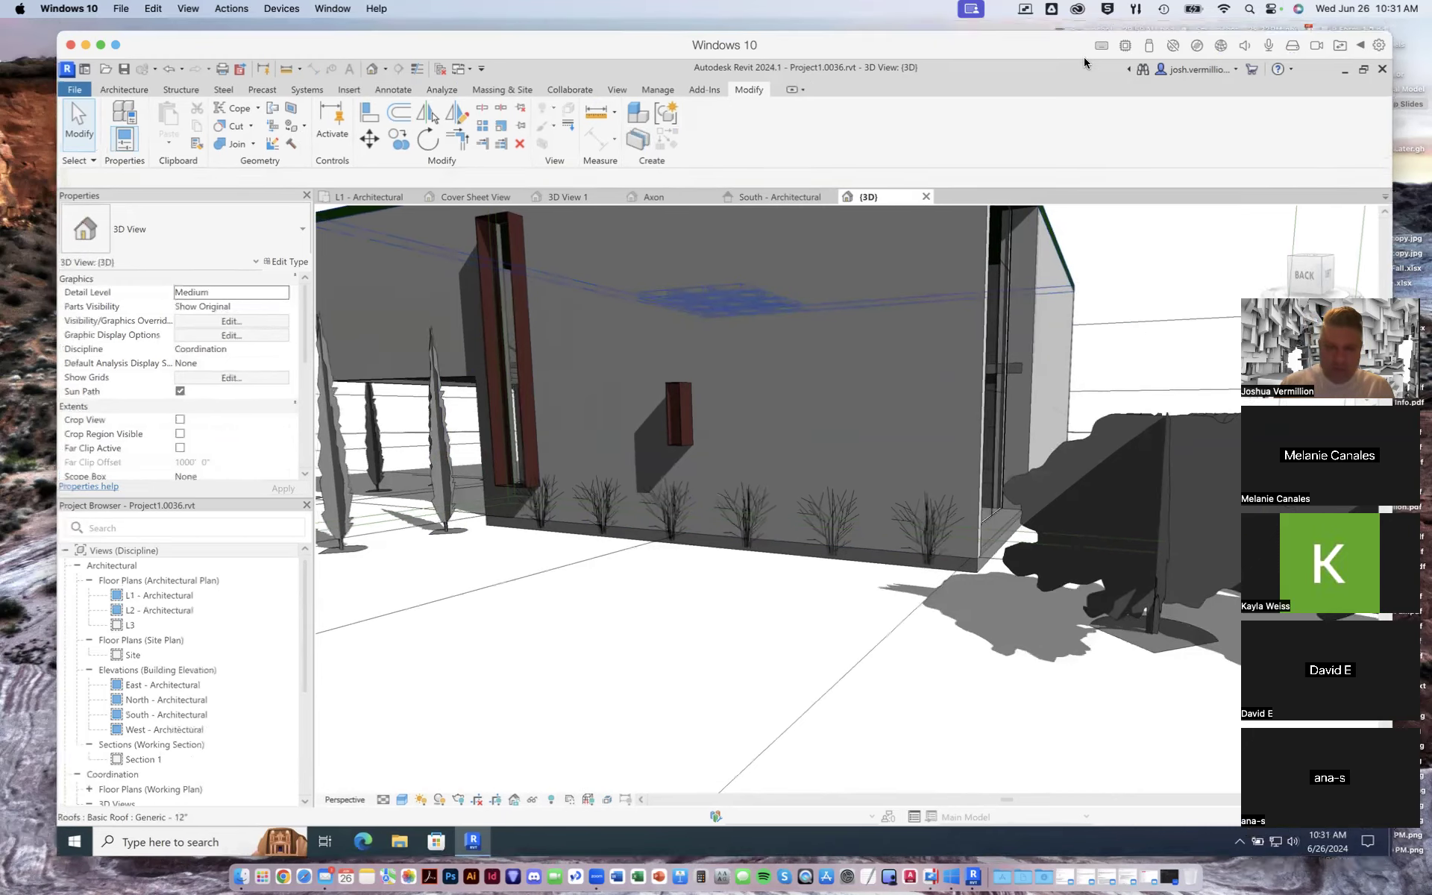
click(126, 96)
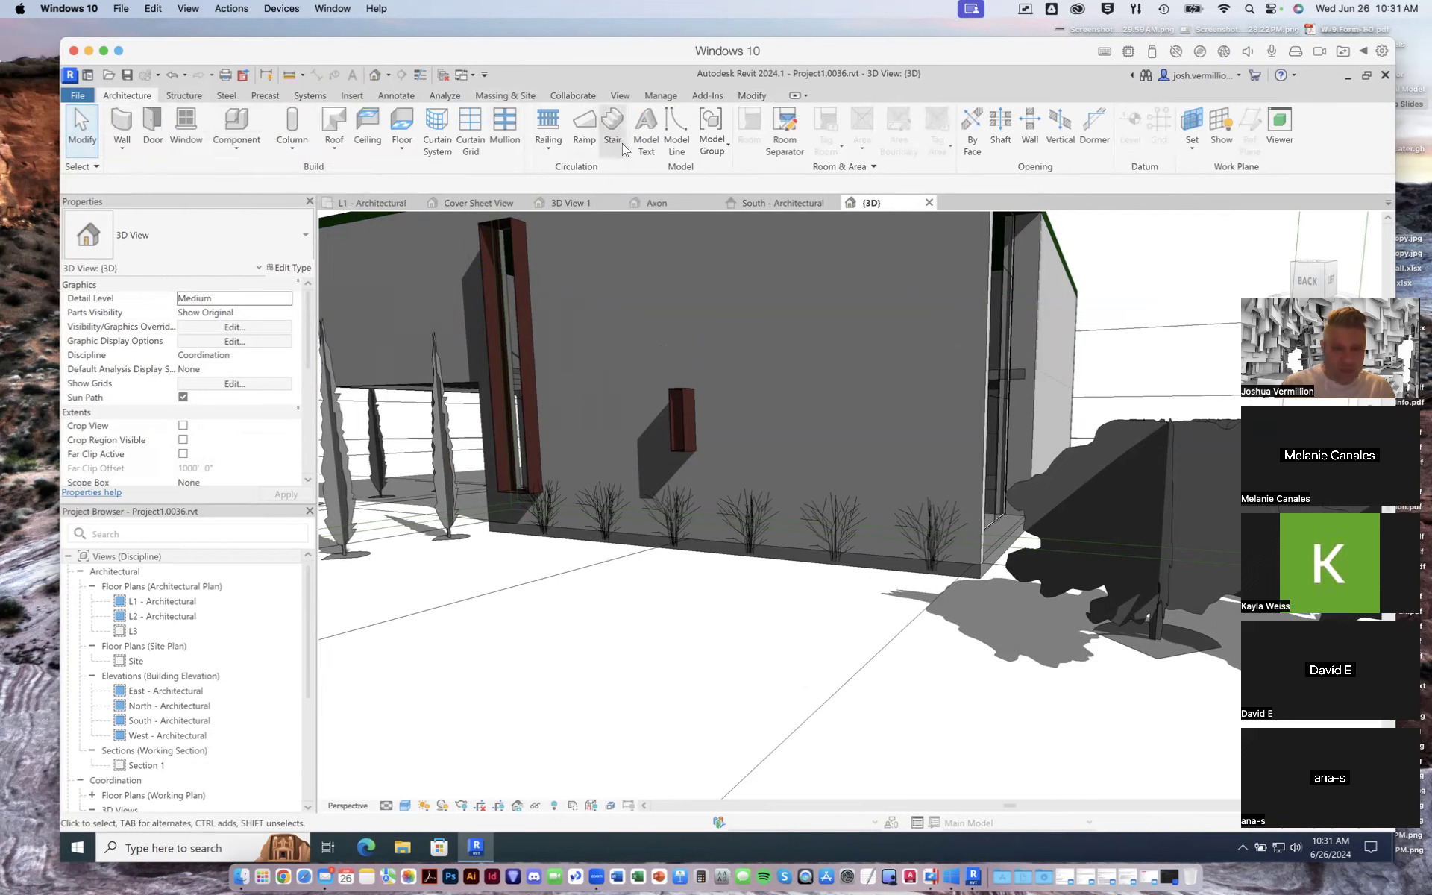
click(353, 95)
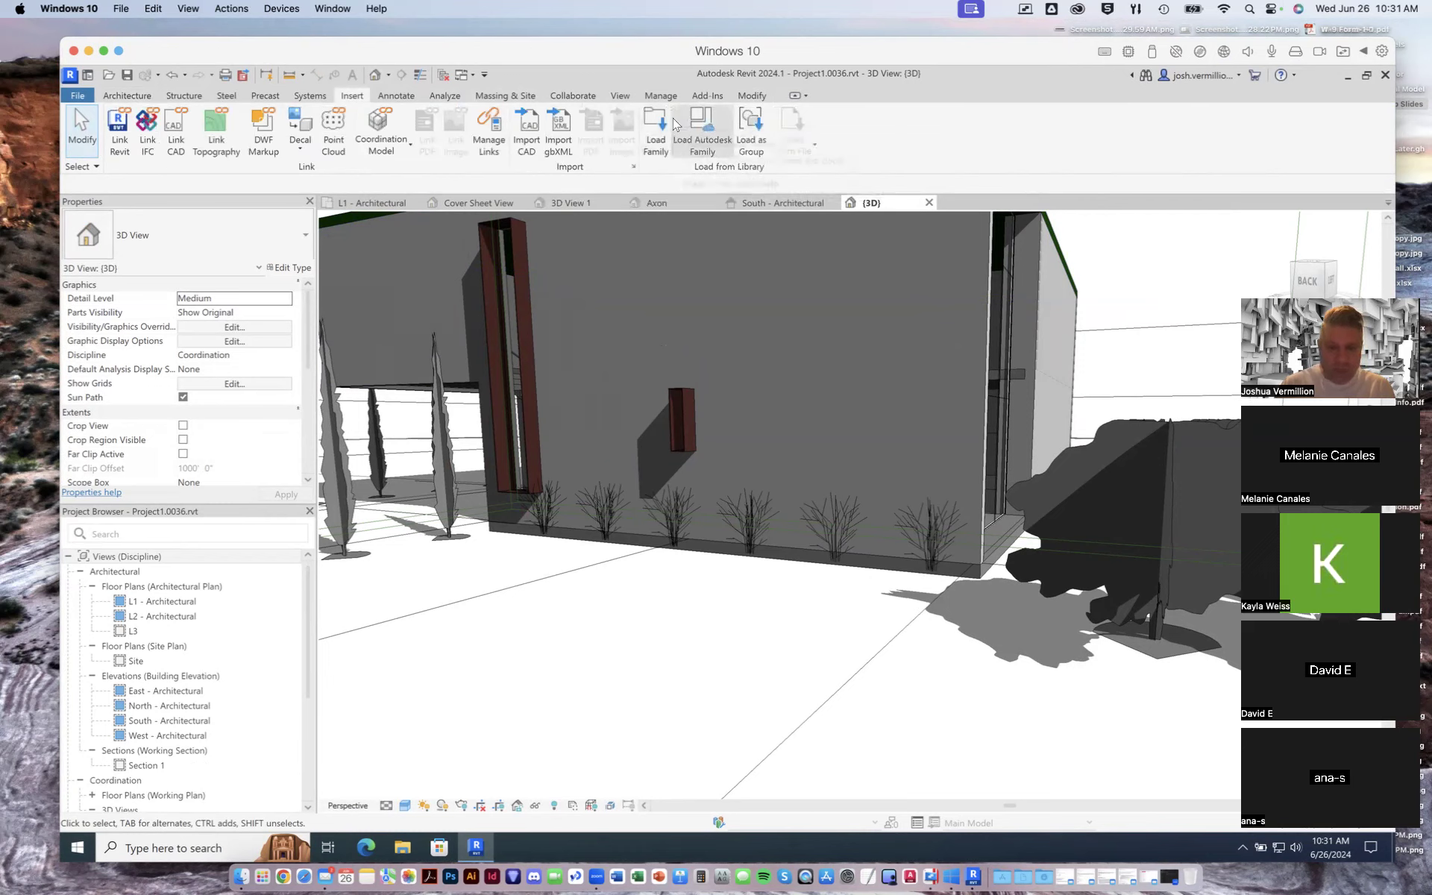
click(712, 135)
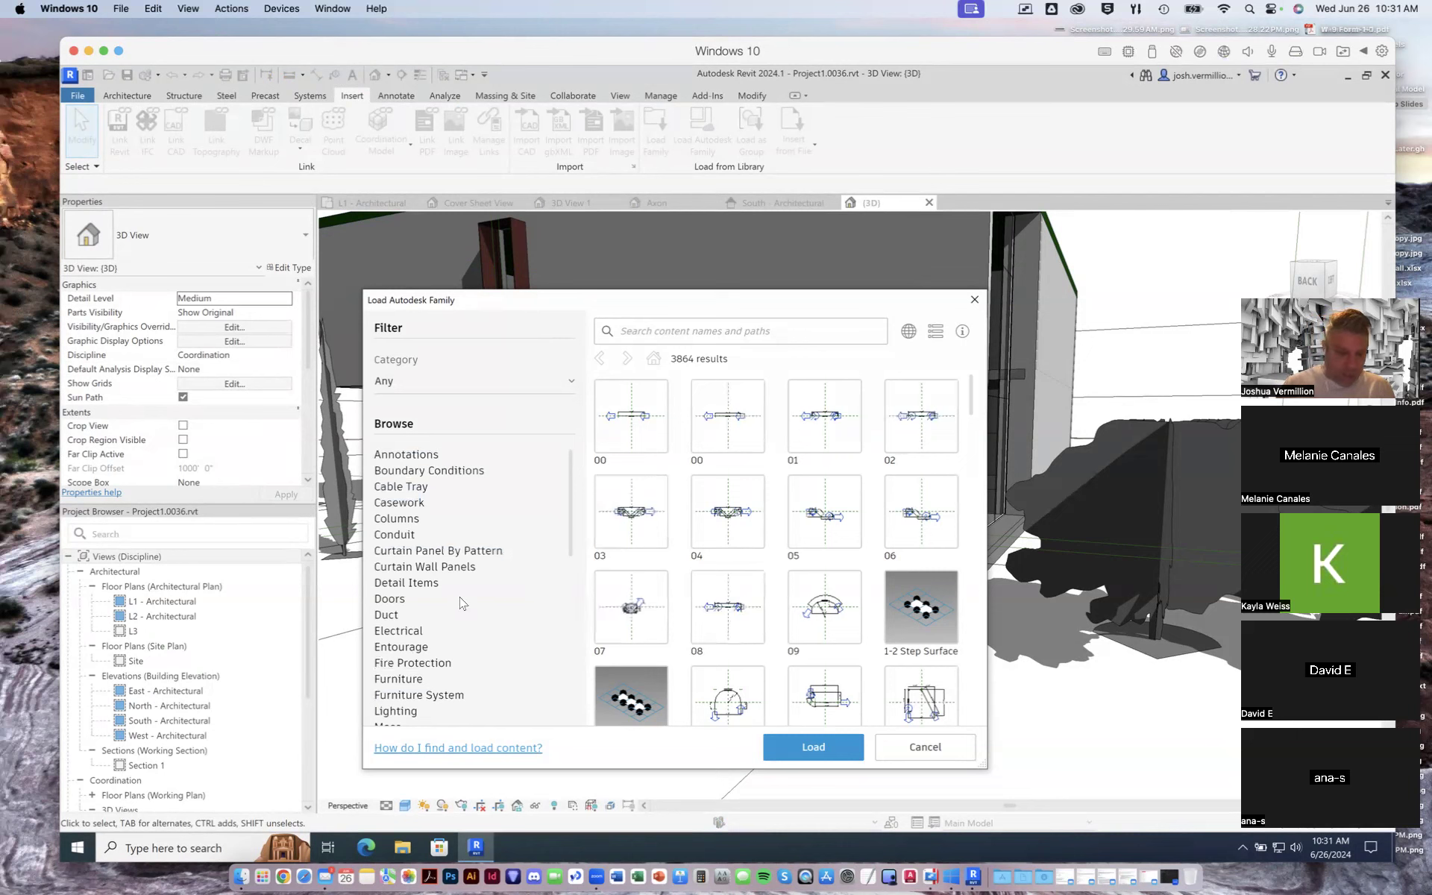
scroll(460, 608, down, 10)
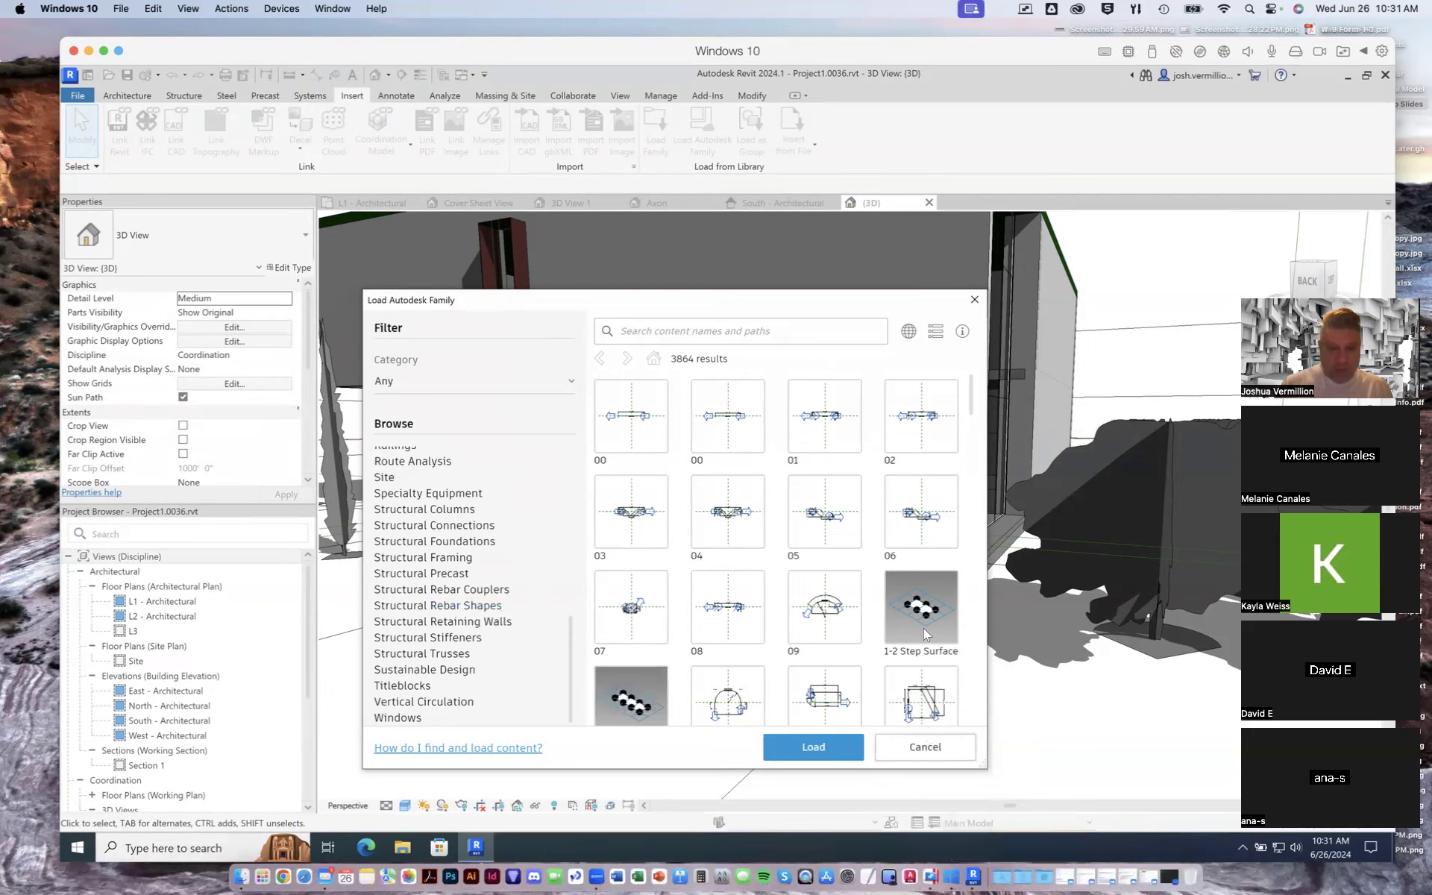
click(924, 746)
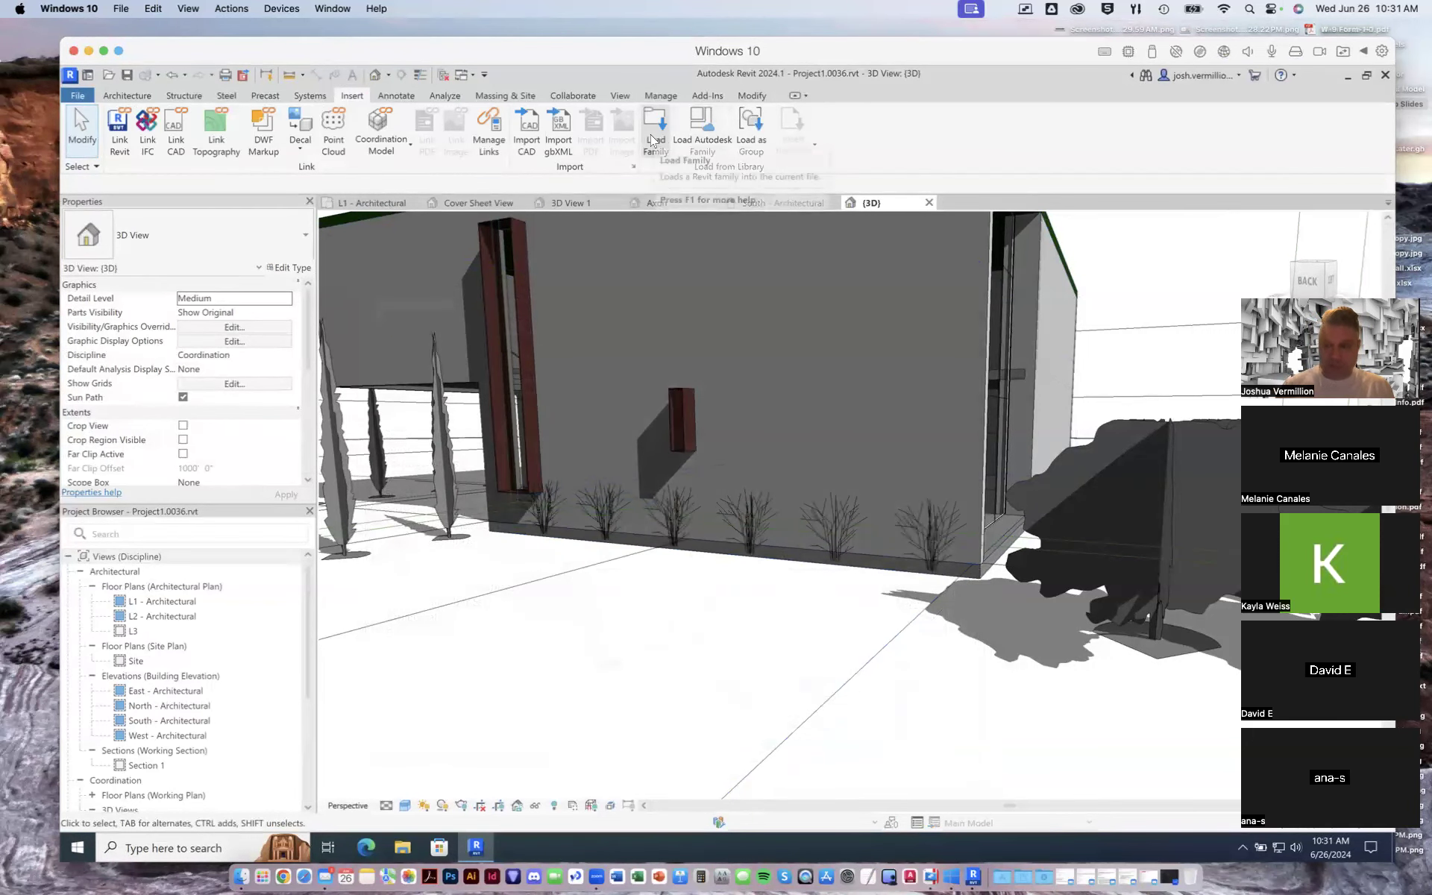
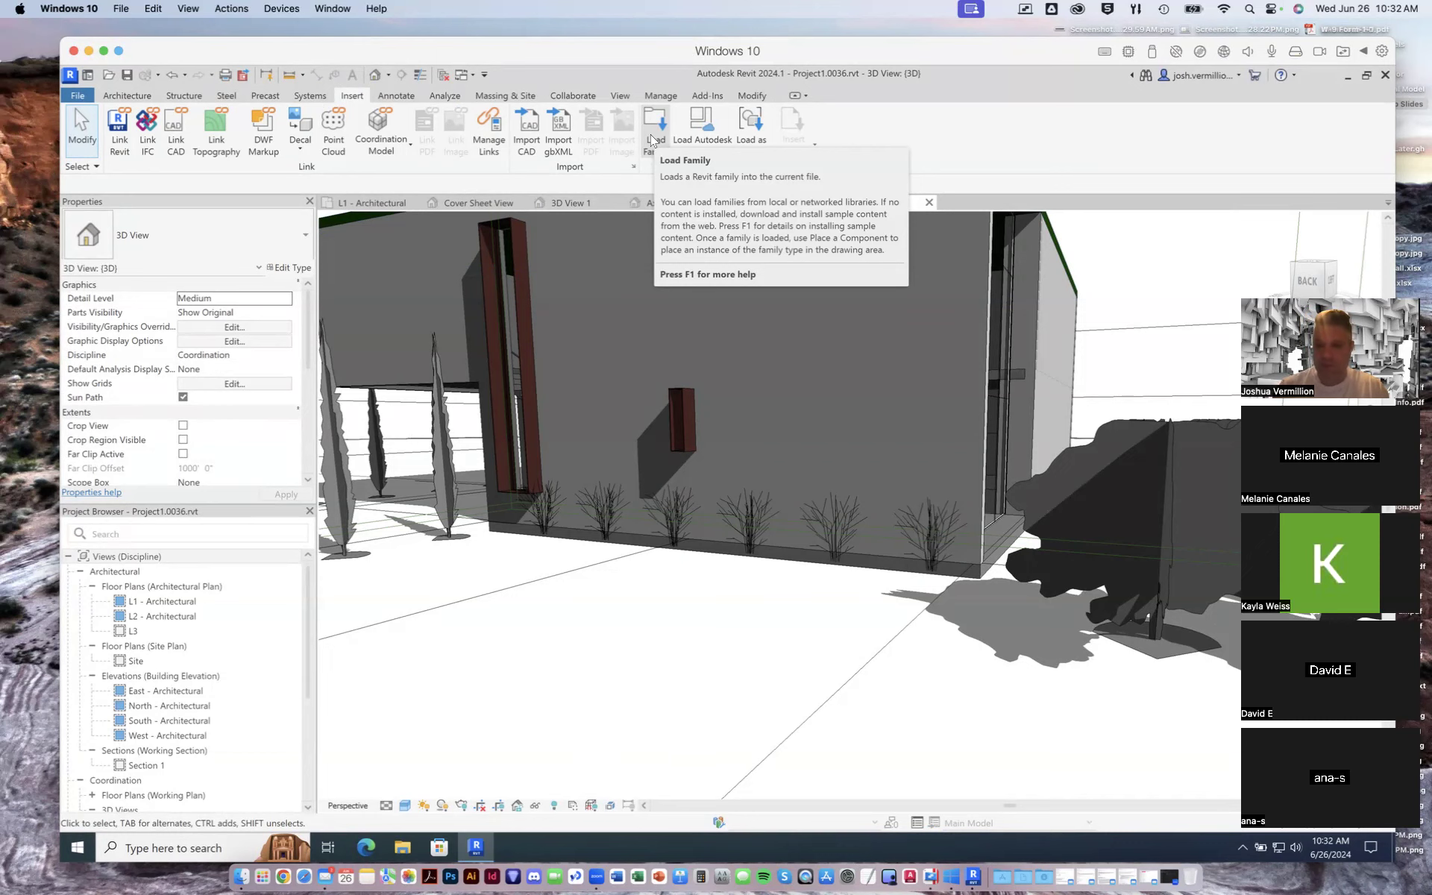
scroll(746, 488, down, 3)
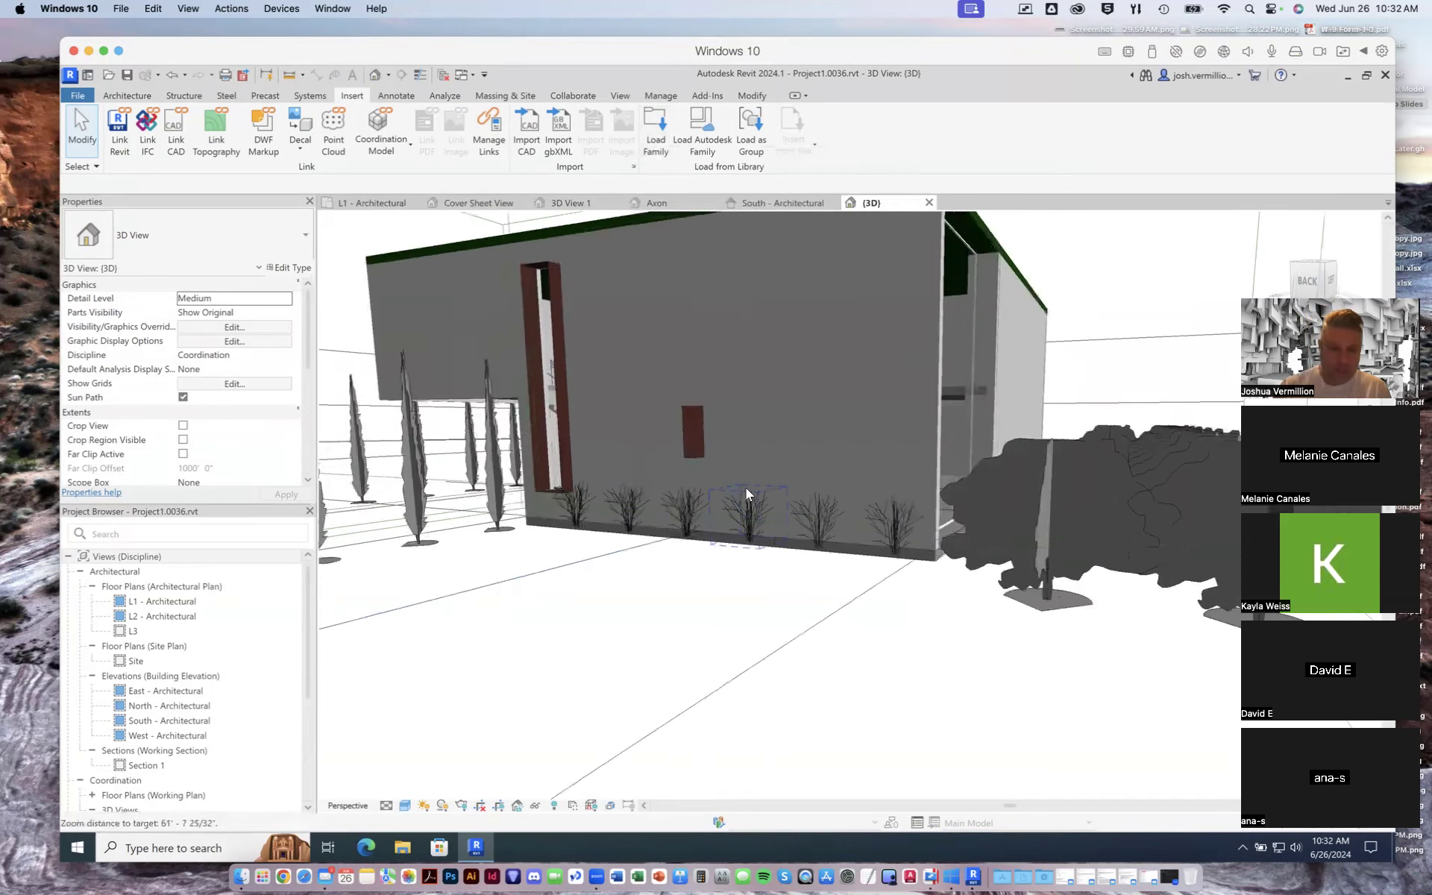
scroll(982, 367, down, 3)
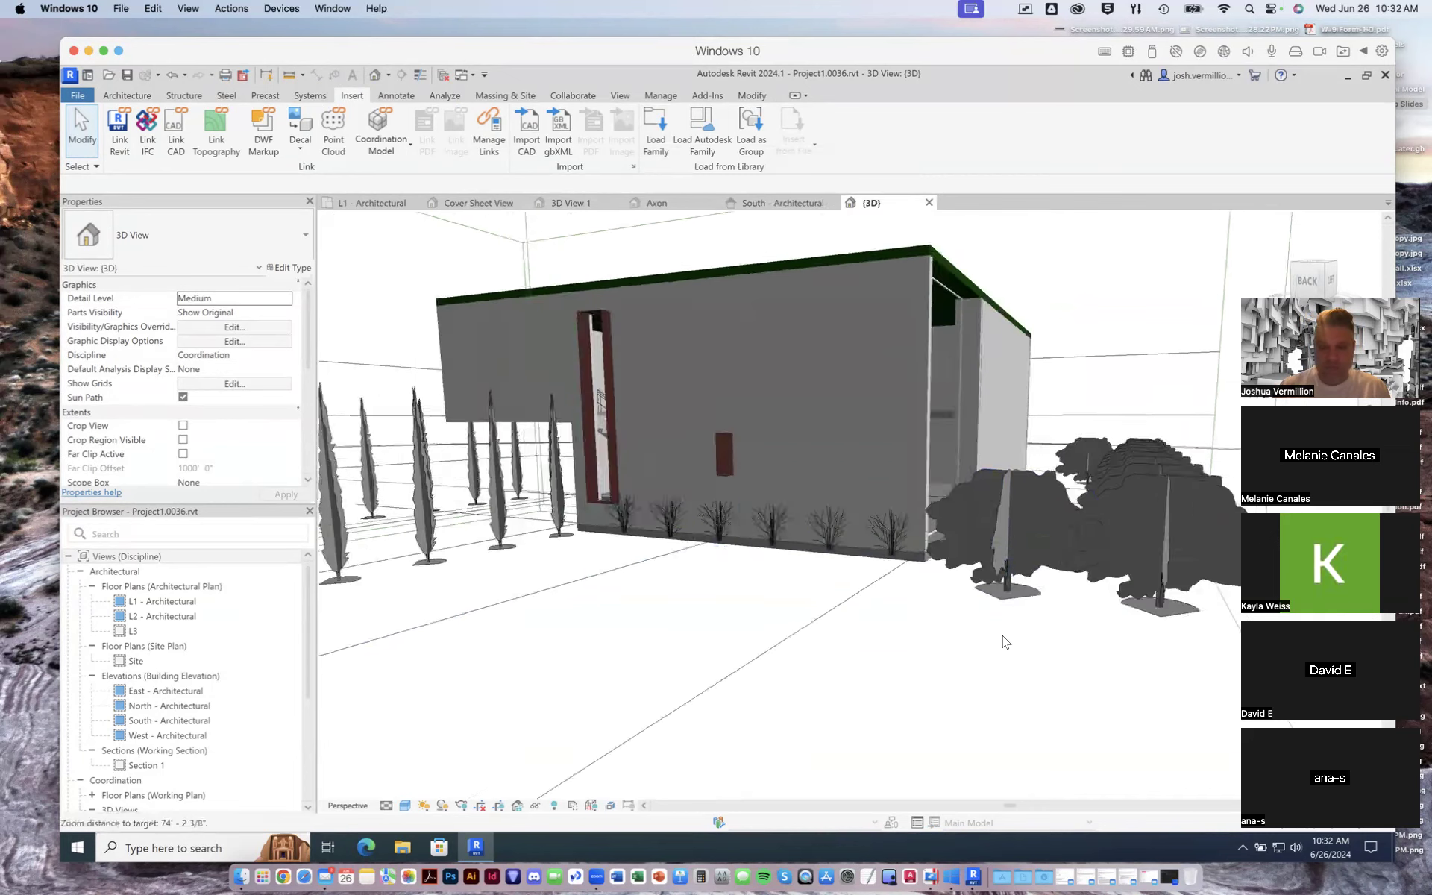
scroll(949, 269, up, 1)
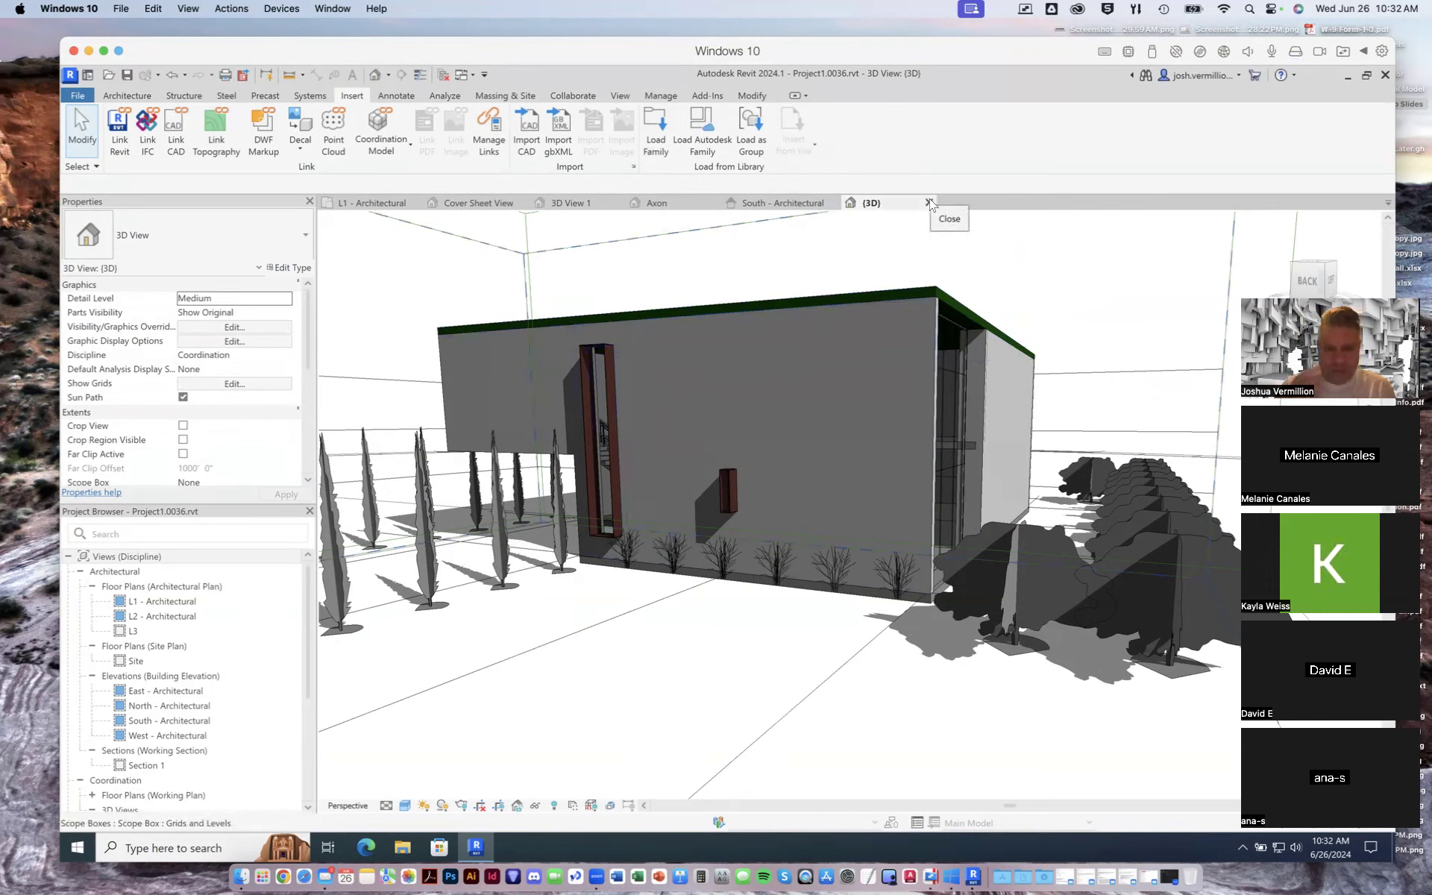
Close Project1.0036 without saving the changes and start Revit 2024 again
click(1385, 74)
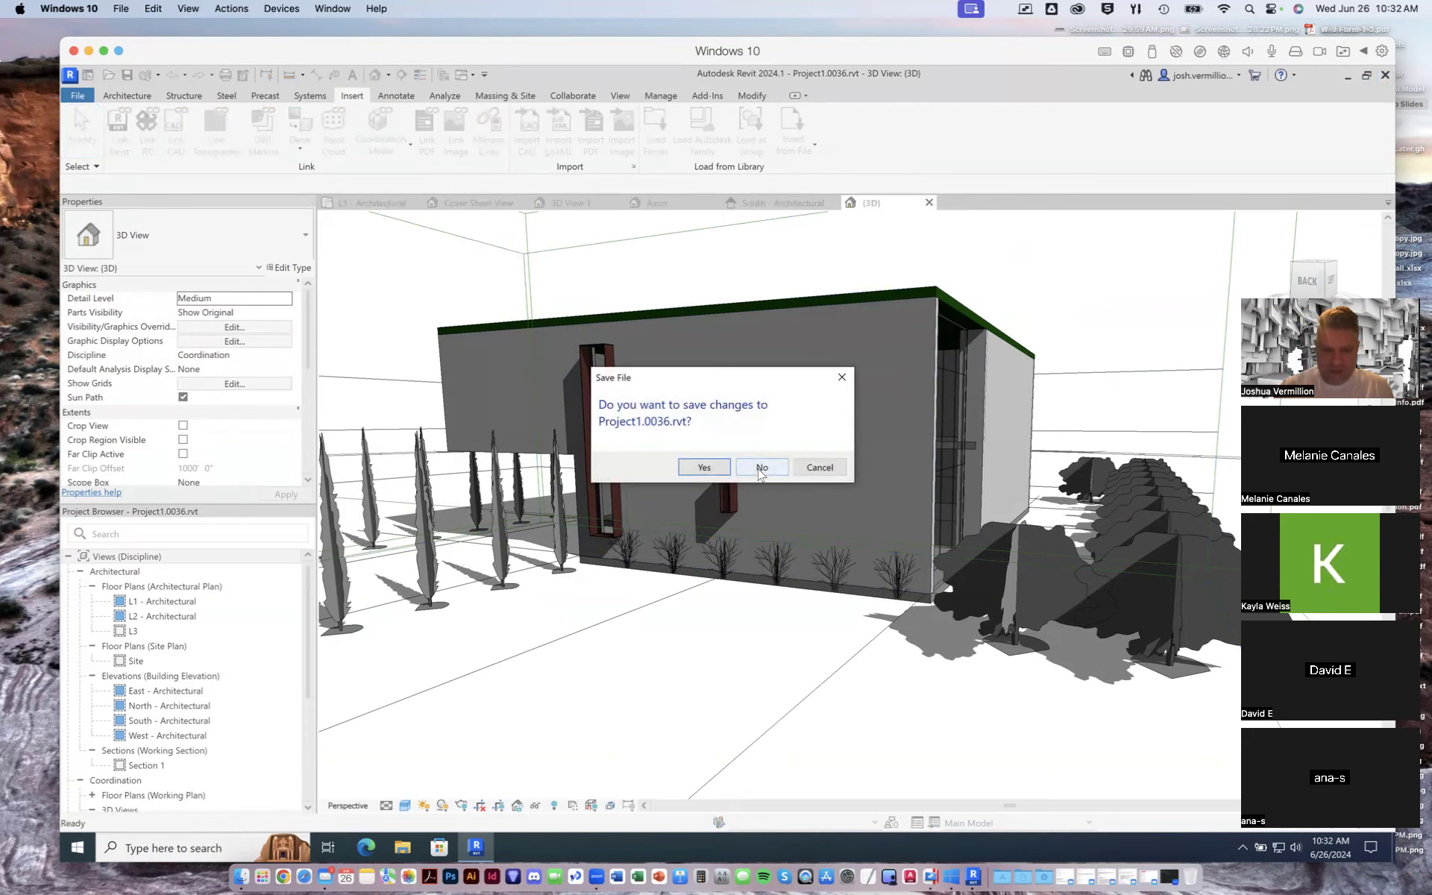
click(759, 468)
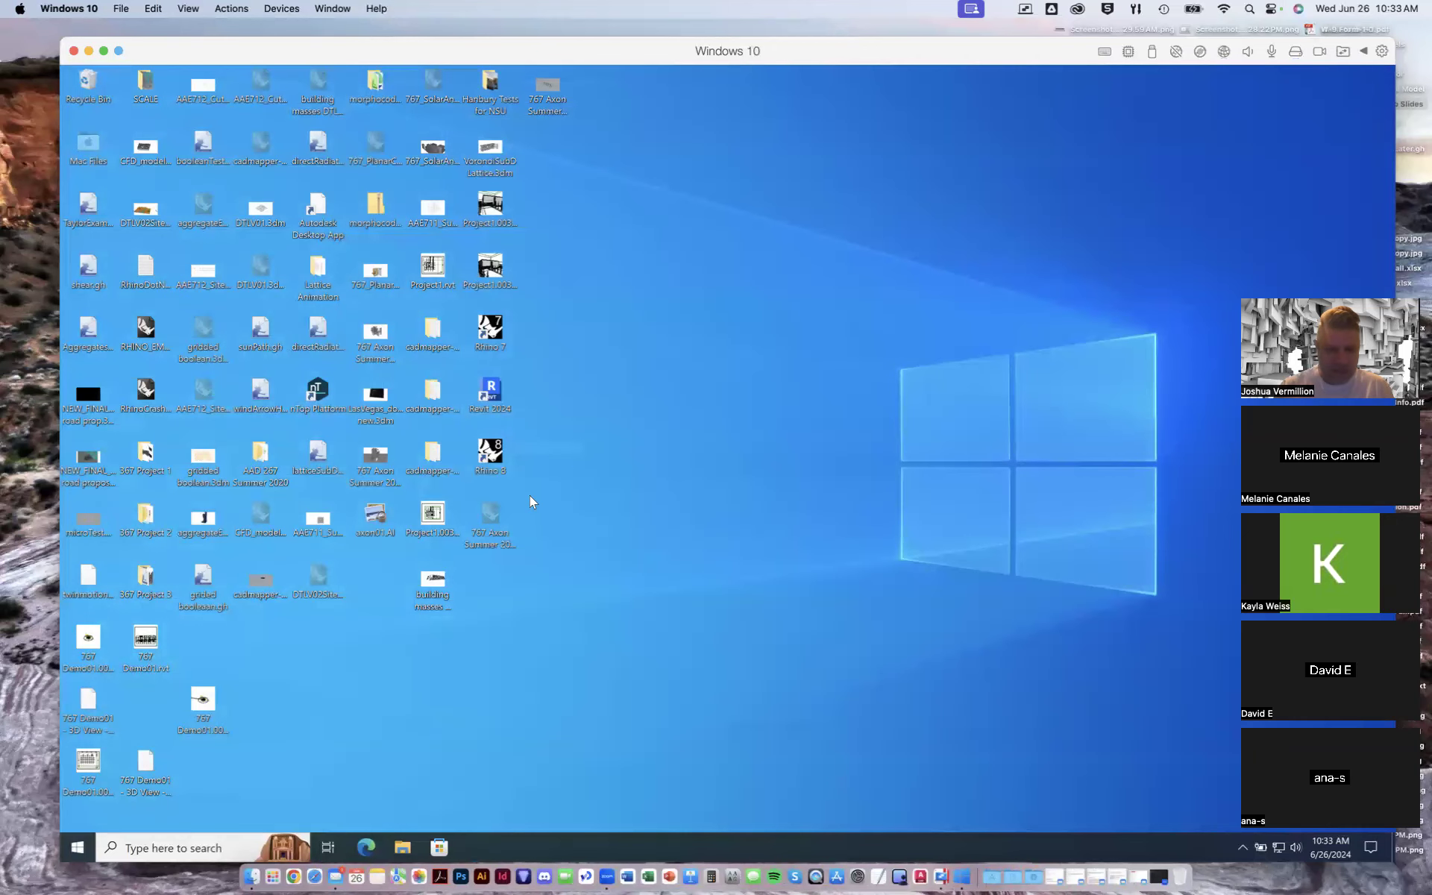
double_click(491, 387)
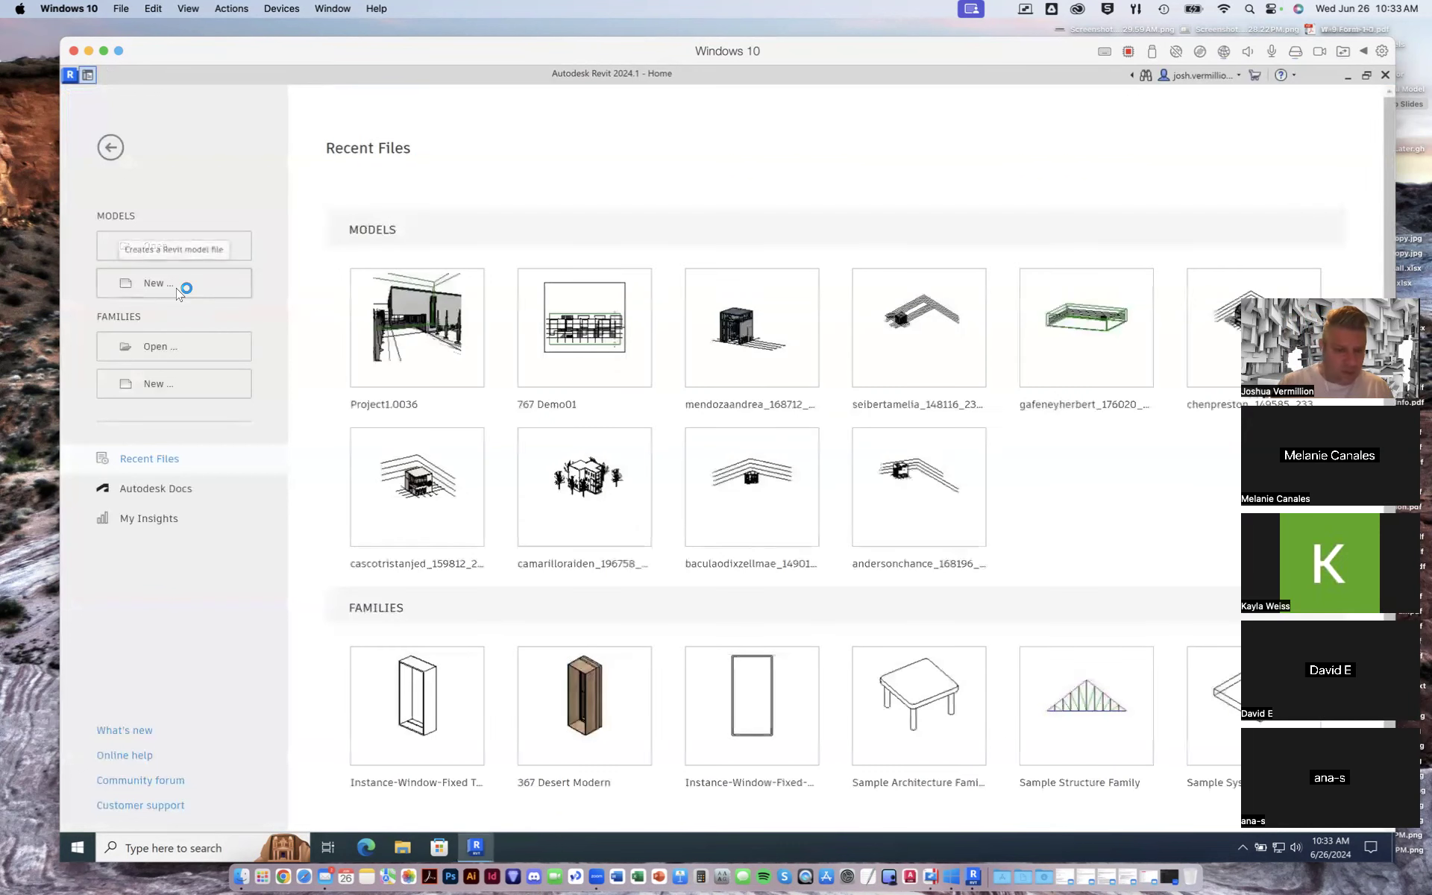
Create a new project from the Imperial Multi-discipline template
click(177, 292)
click(675, 426)
click(674, 438)
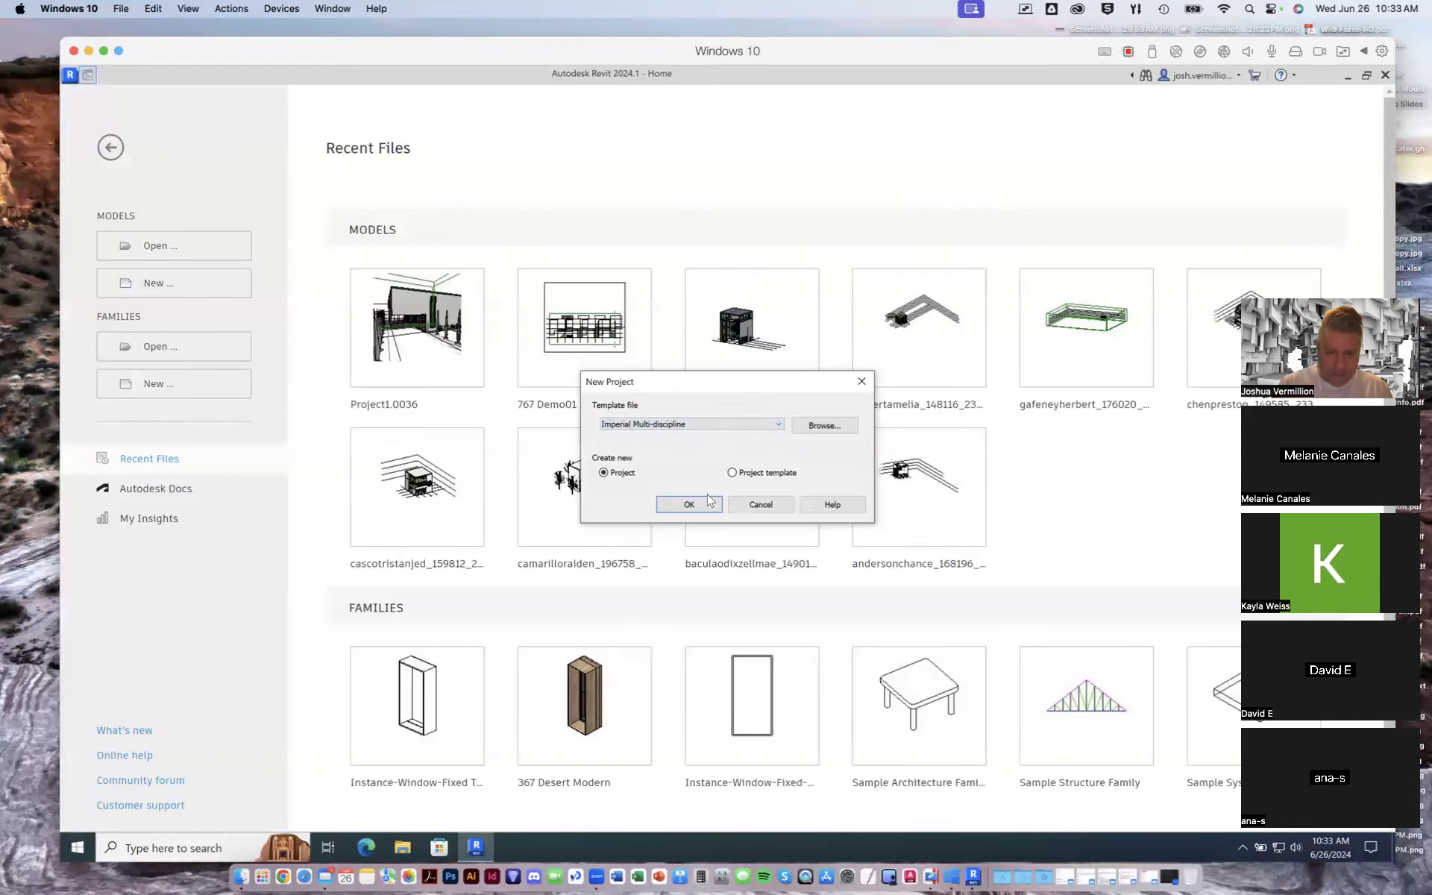
click(689, 505)
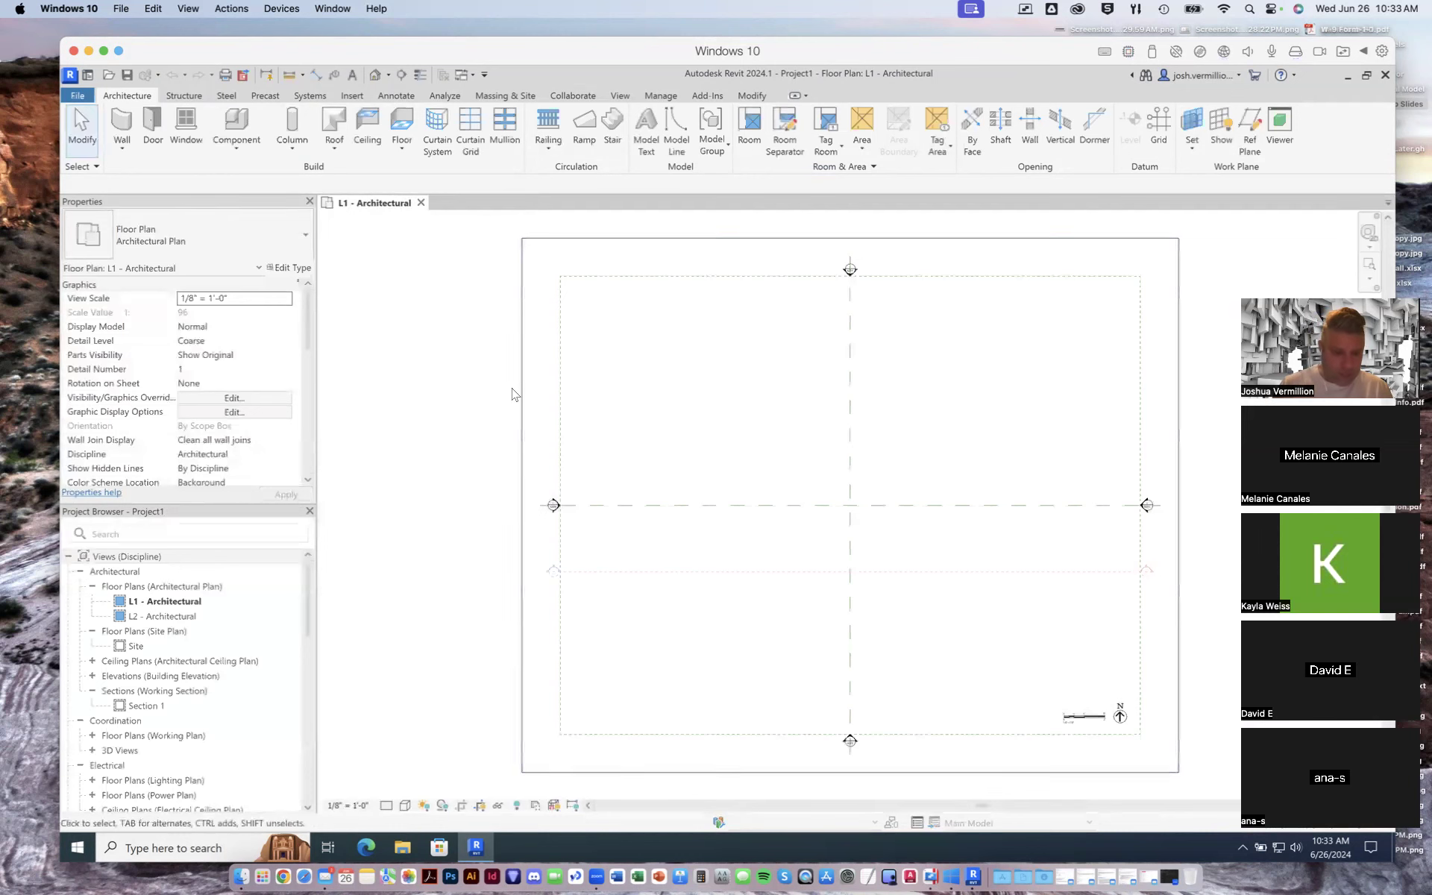
Draw a stepped chain of four 20' high Exterior Glazing curtain walls on L1, the first about 48' and the last about 40' long
scroll(823, 444, up, 2)
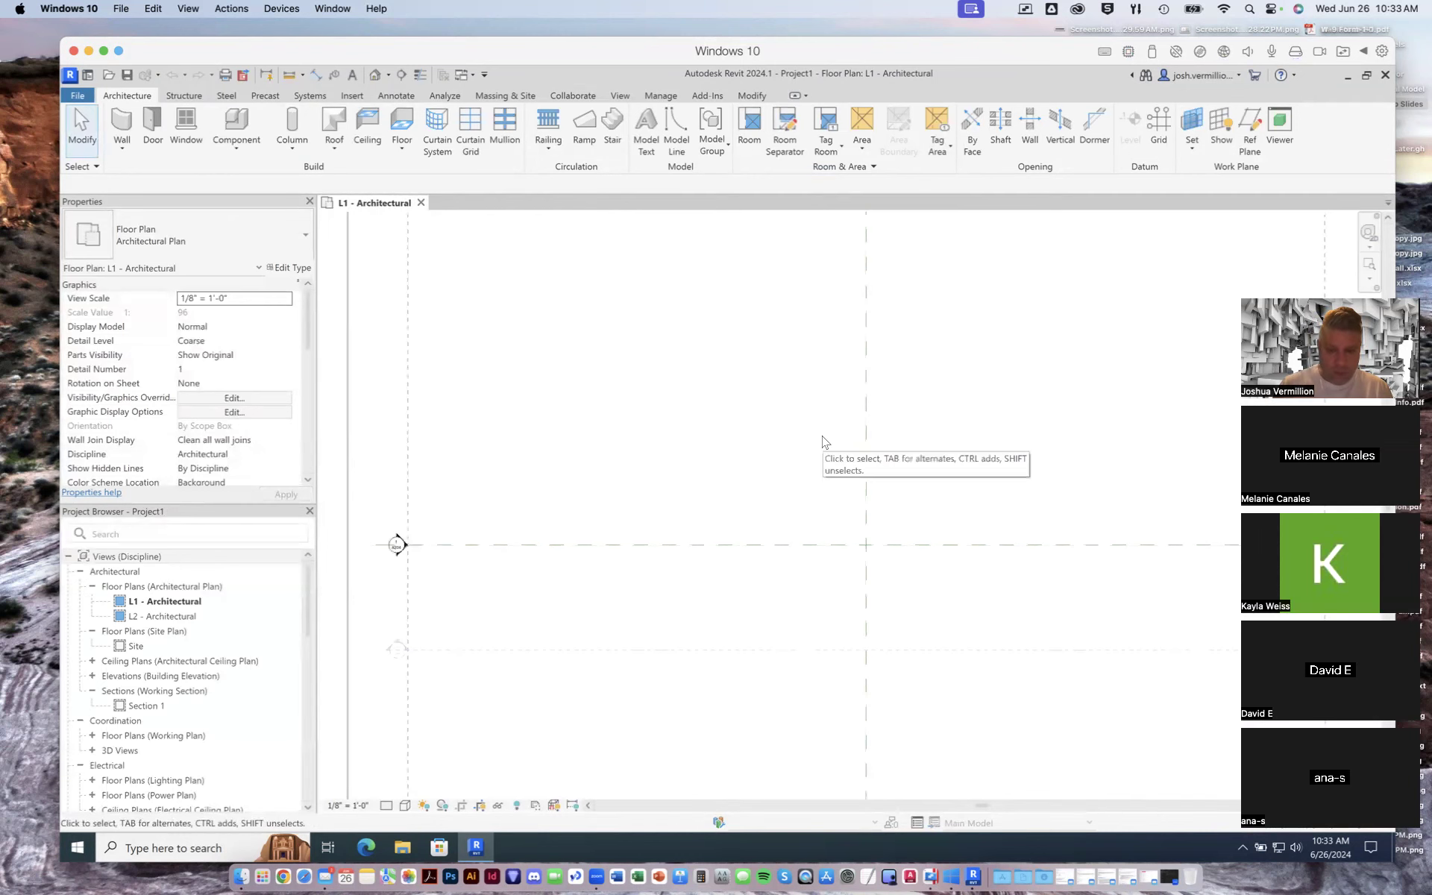
click(124, 154)
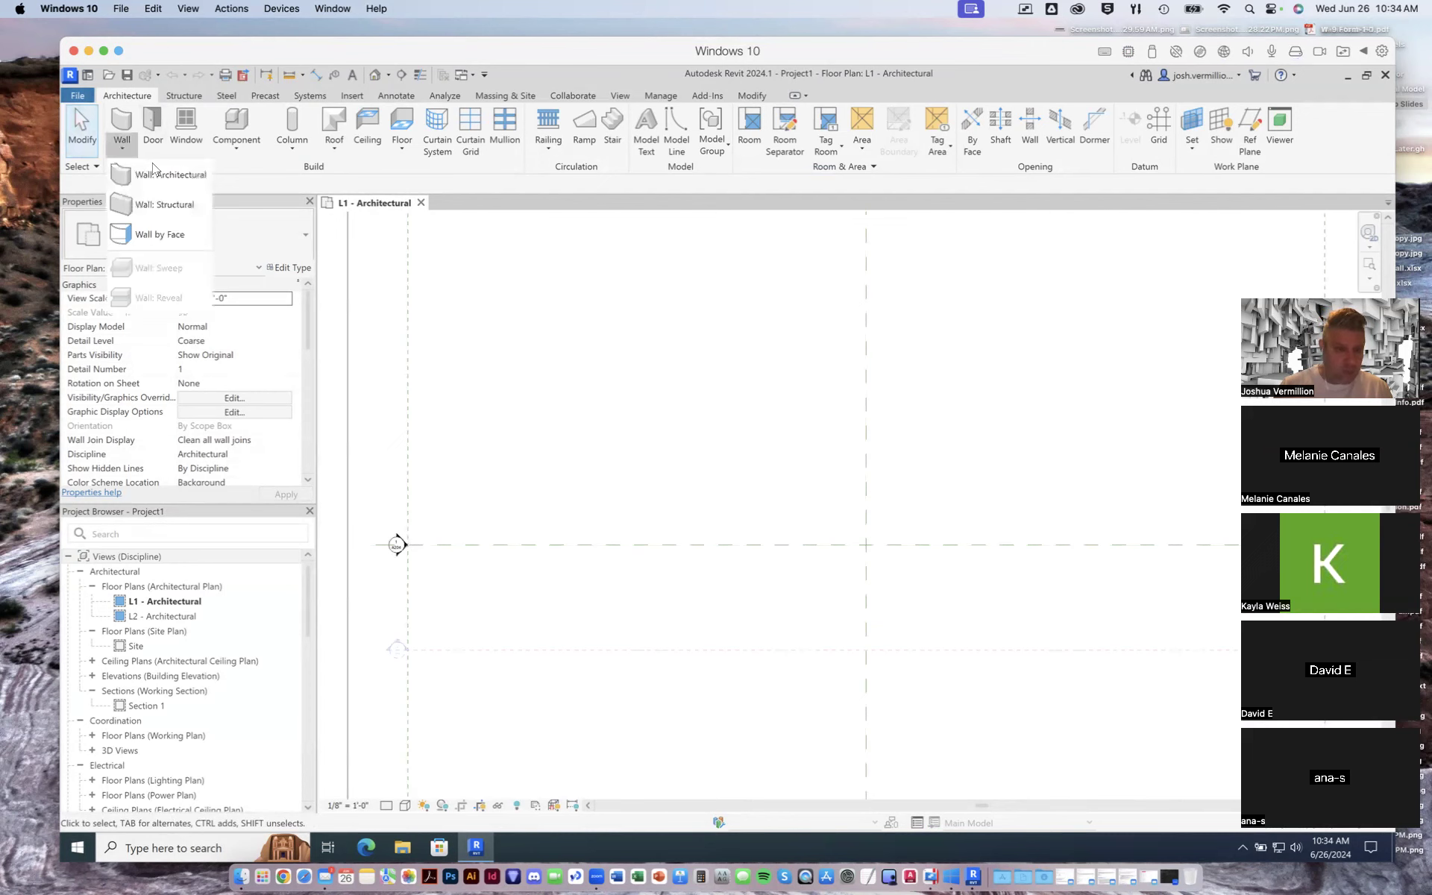
click(157, 176)
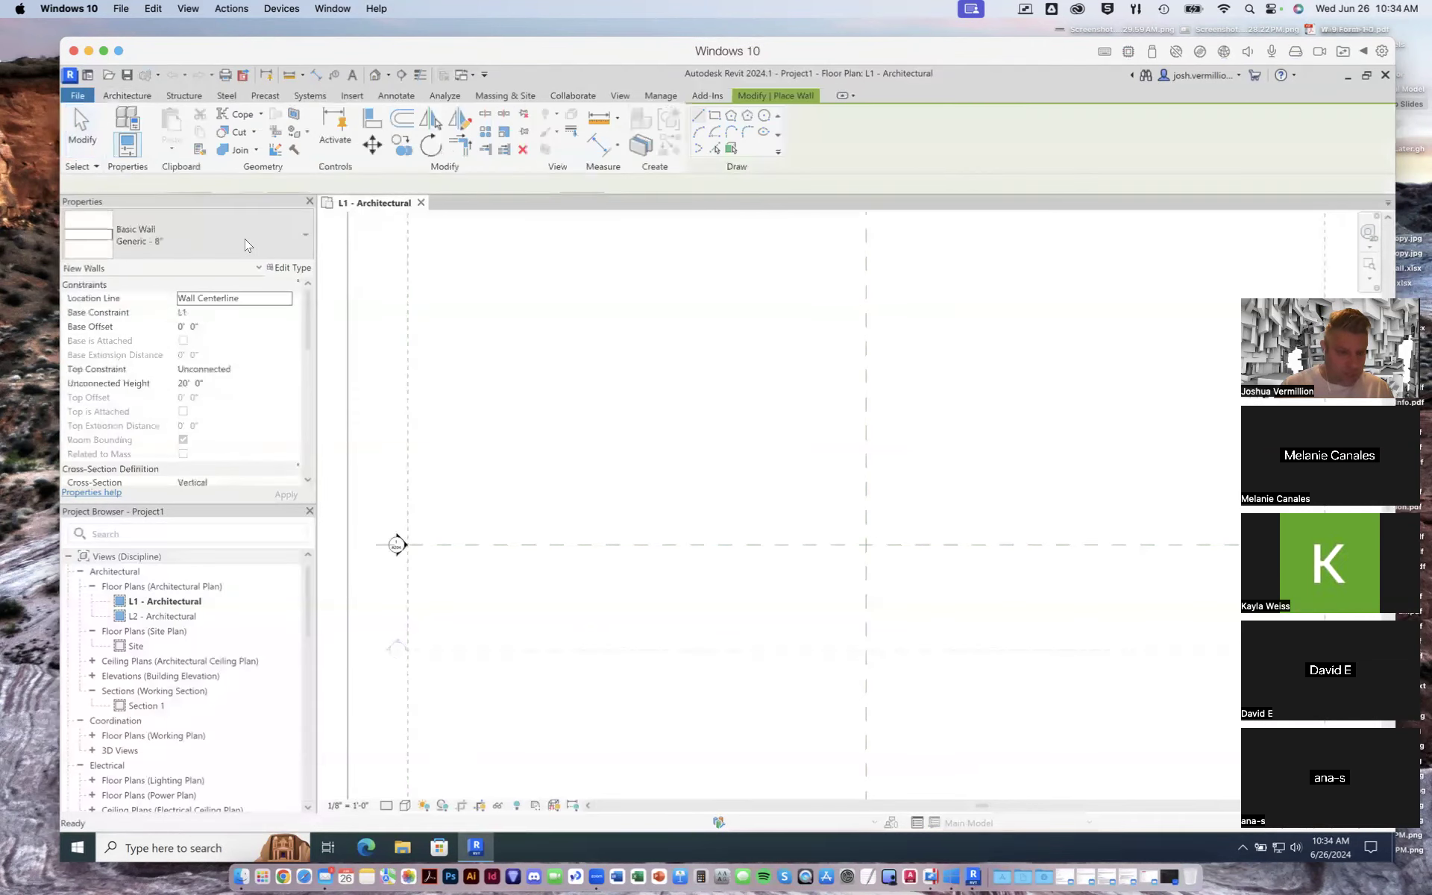
click(295, 237)
scroll(208, 569, down, 3)
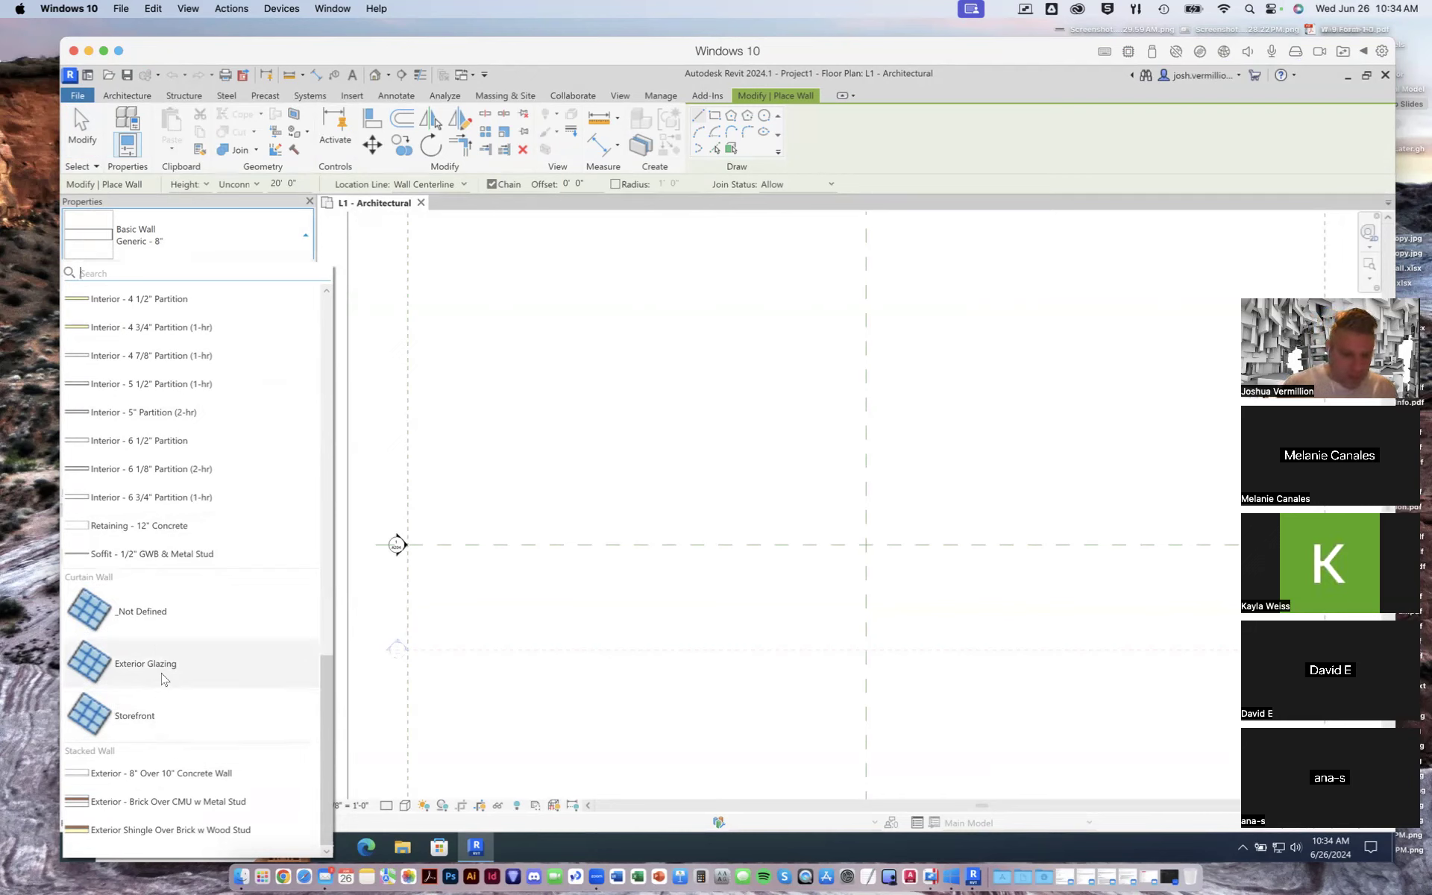
click(163, 680)
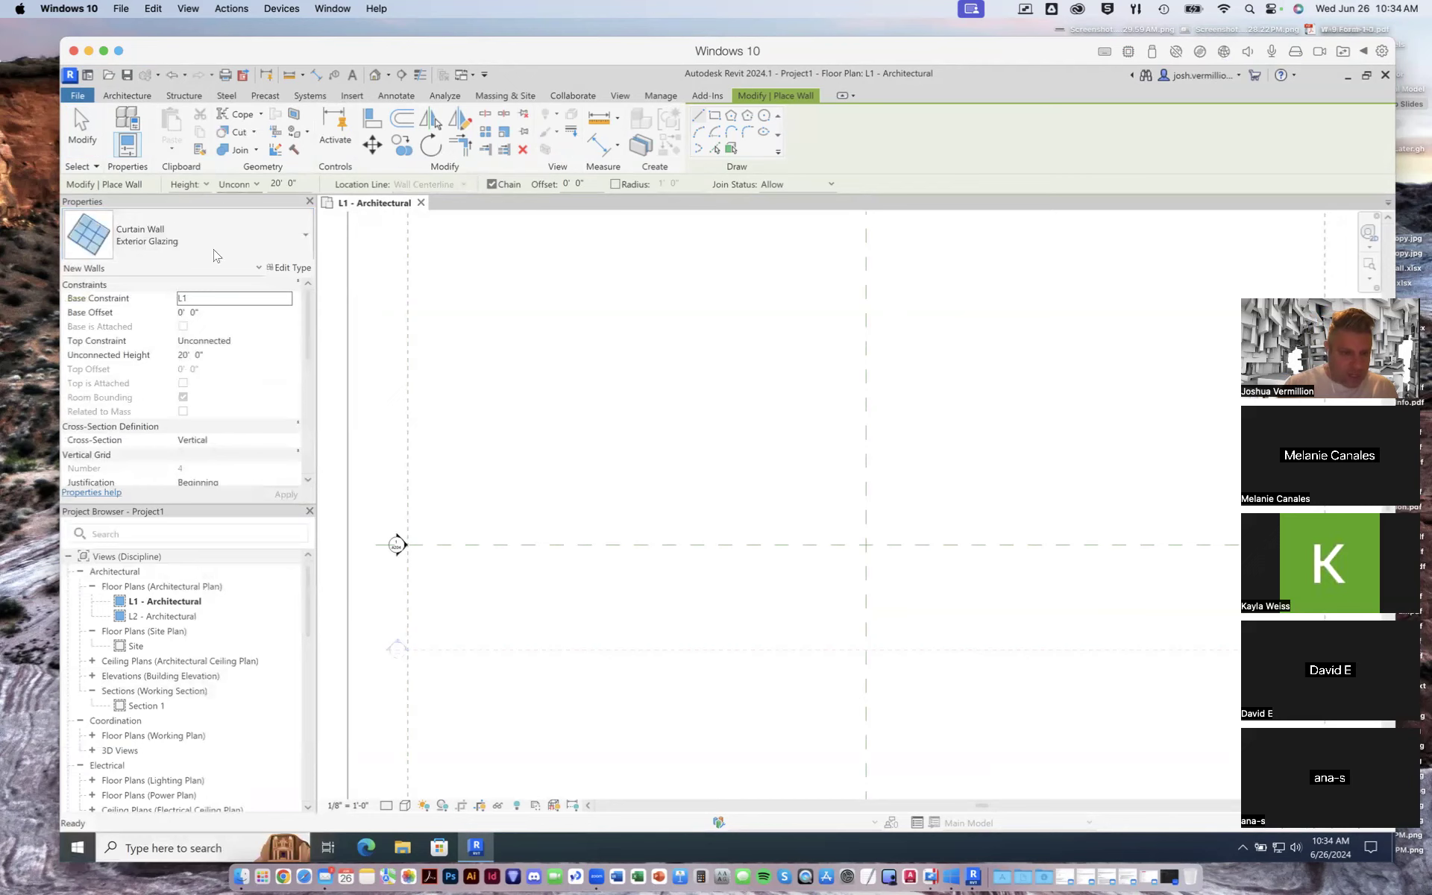
click(594, 476)
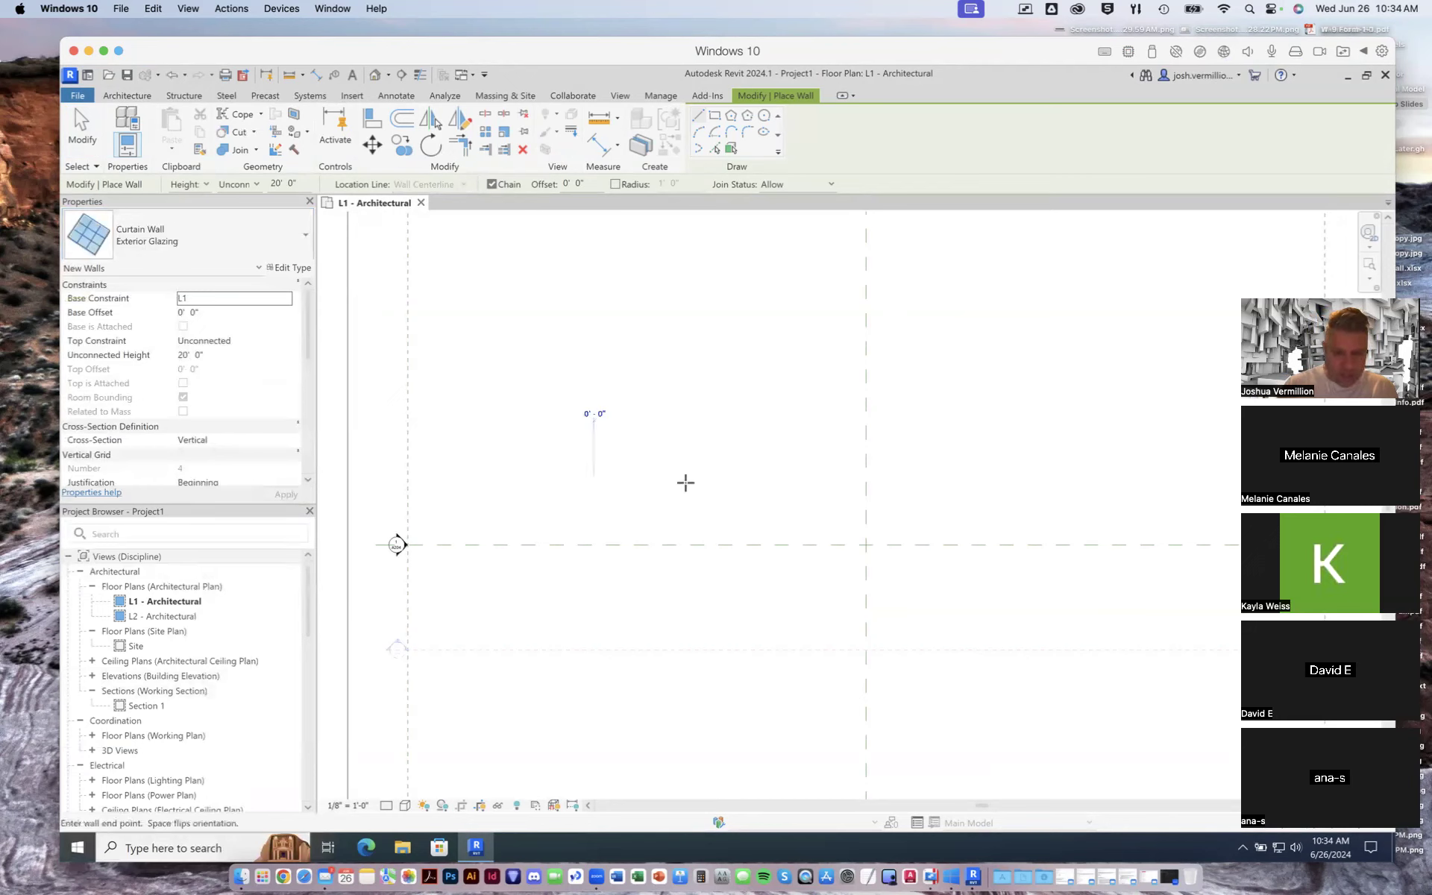
click(780, 563)
click(928, 572)
click(934, 524)
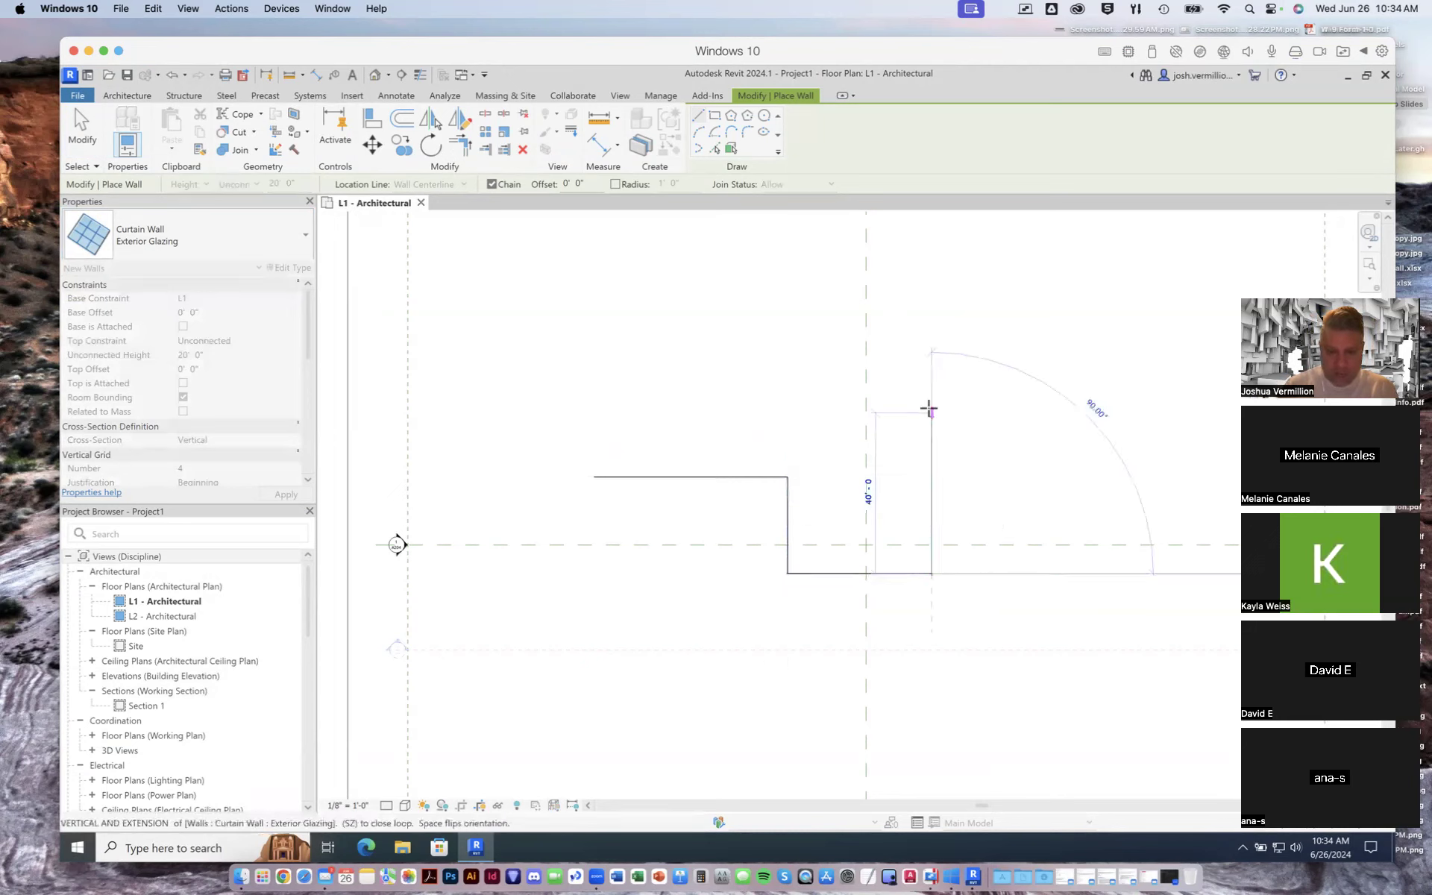
click(929, 407)
key(Escape)
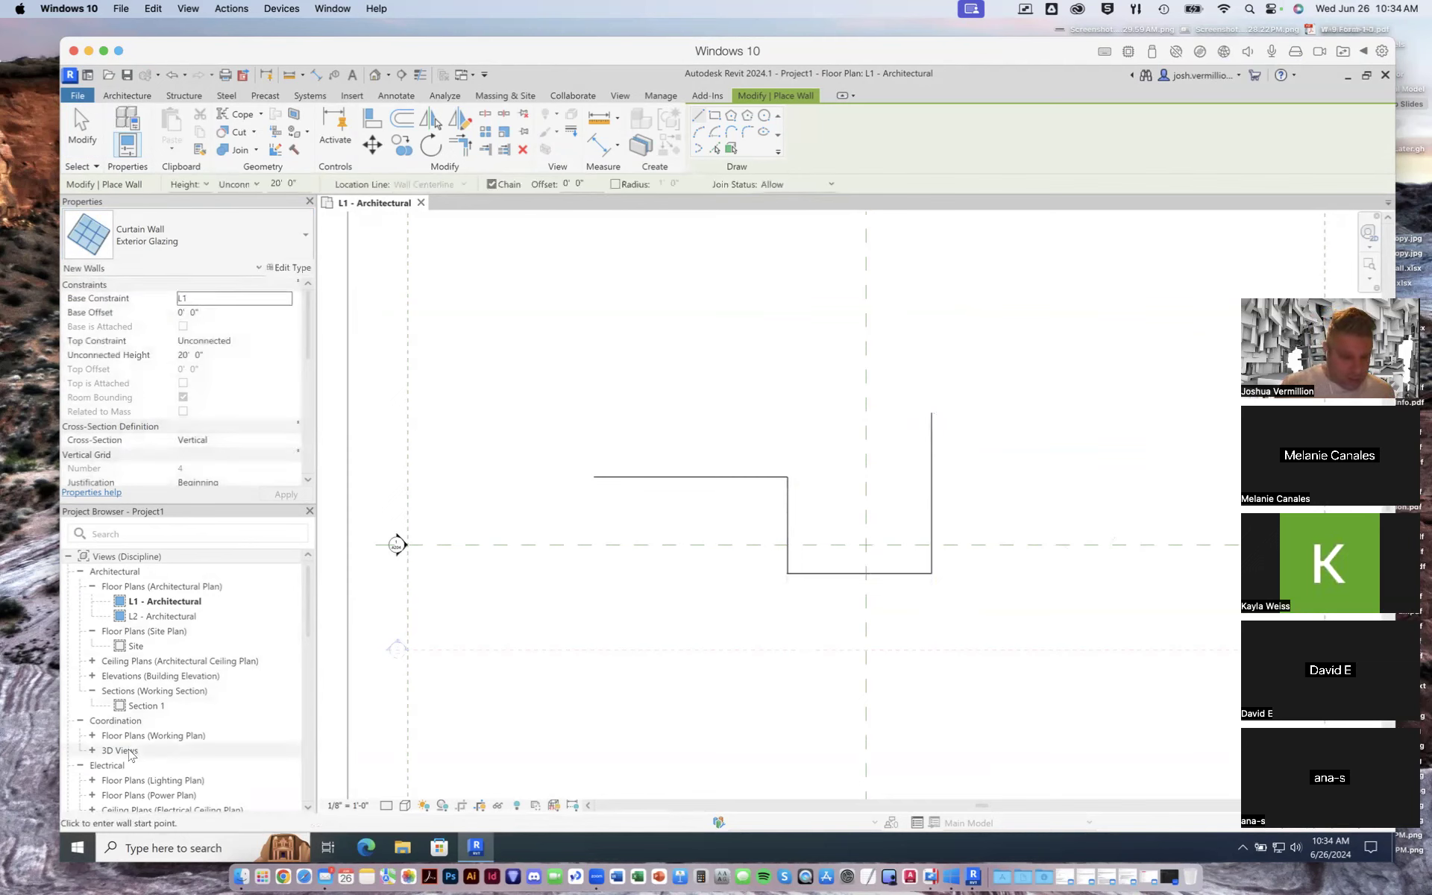
key(Escape)
Open the Cover Sheet View 3D view and examine the outer corner where two curtain walls meet
double_click(117, 750)
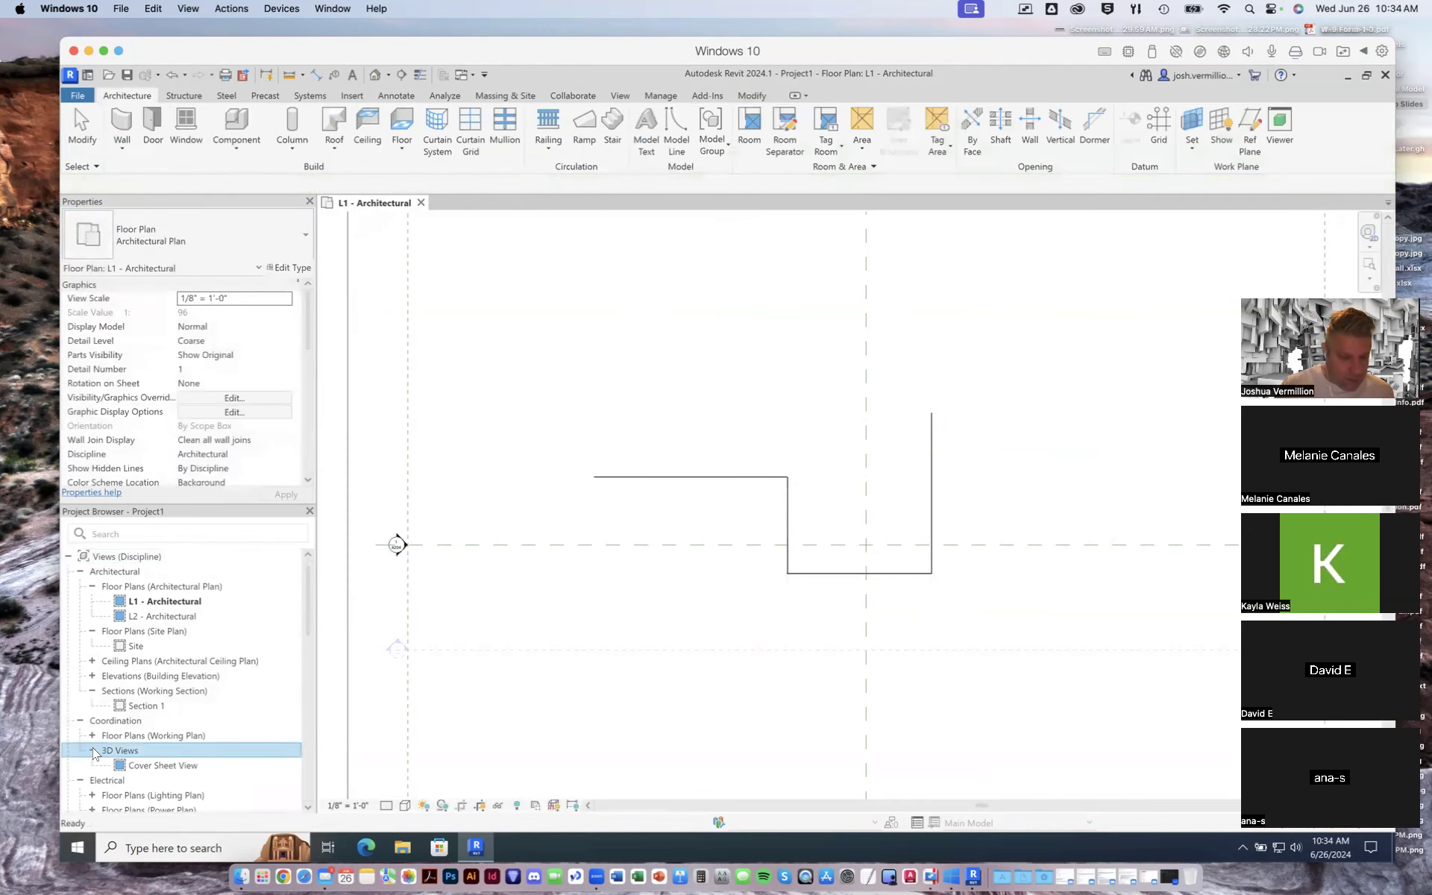
double_click(157, 765)
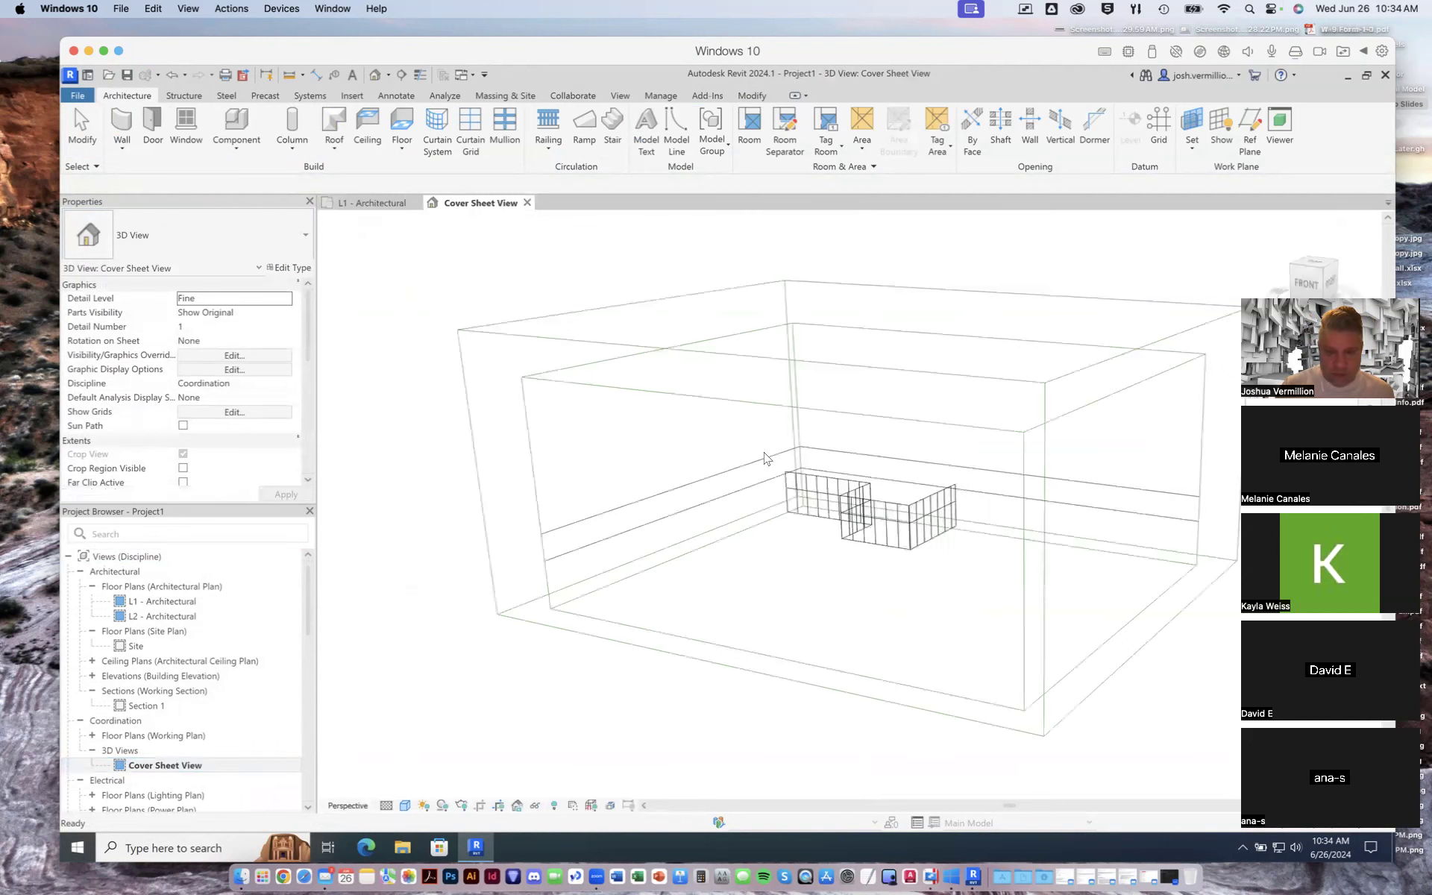
scroll(909, 515, up, 6)
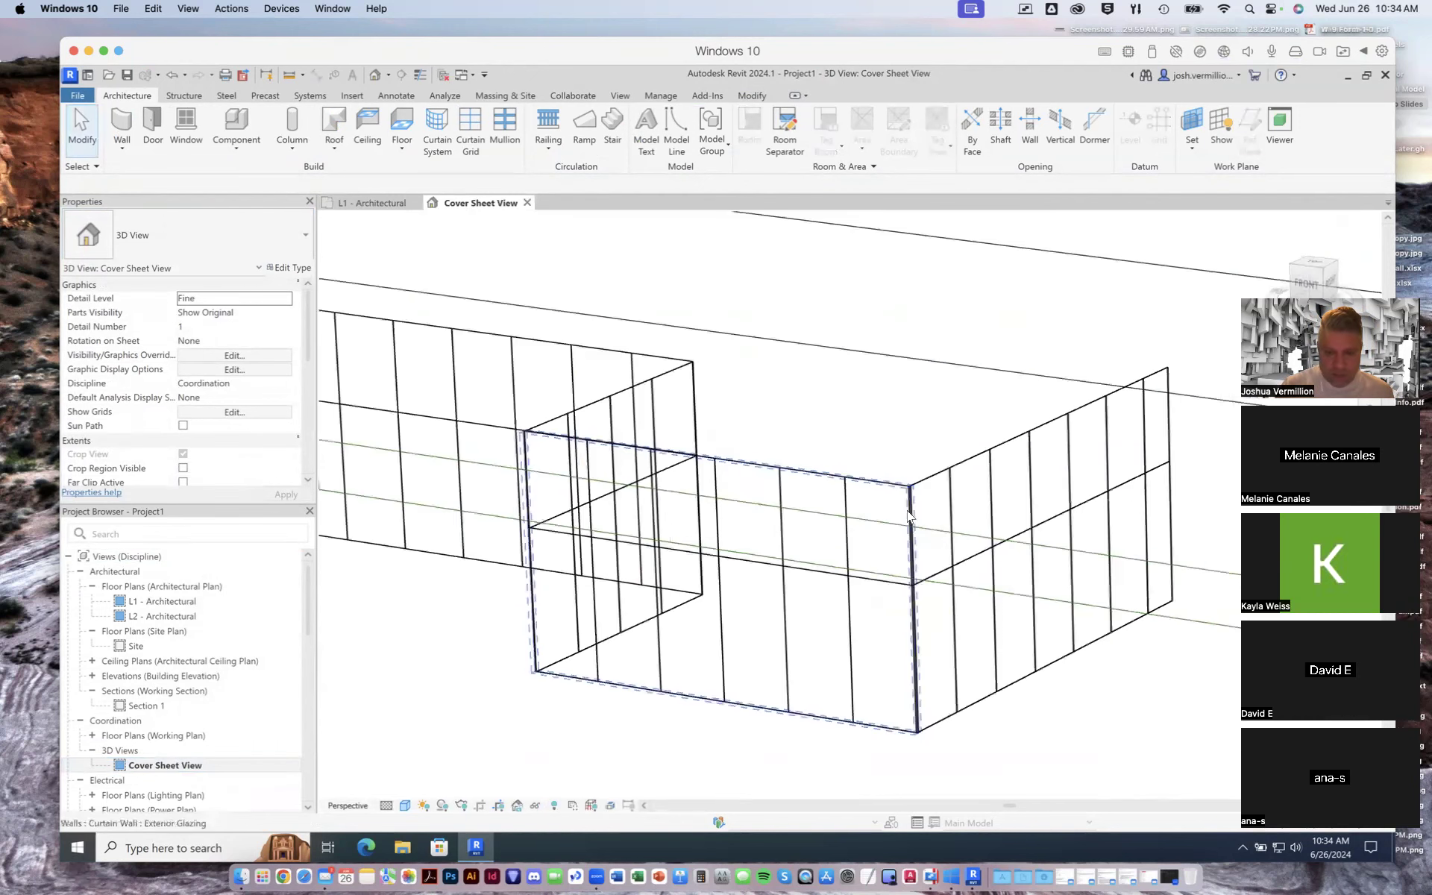
scroll(902, 511, up, 5)
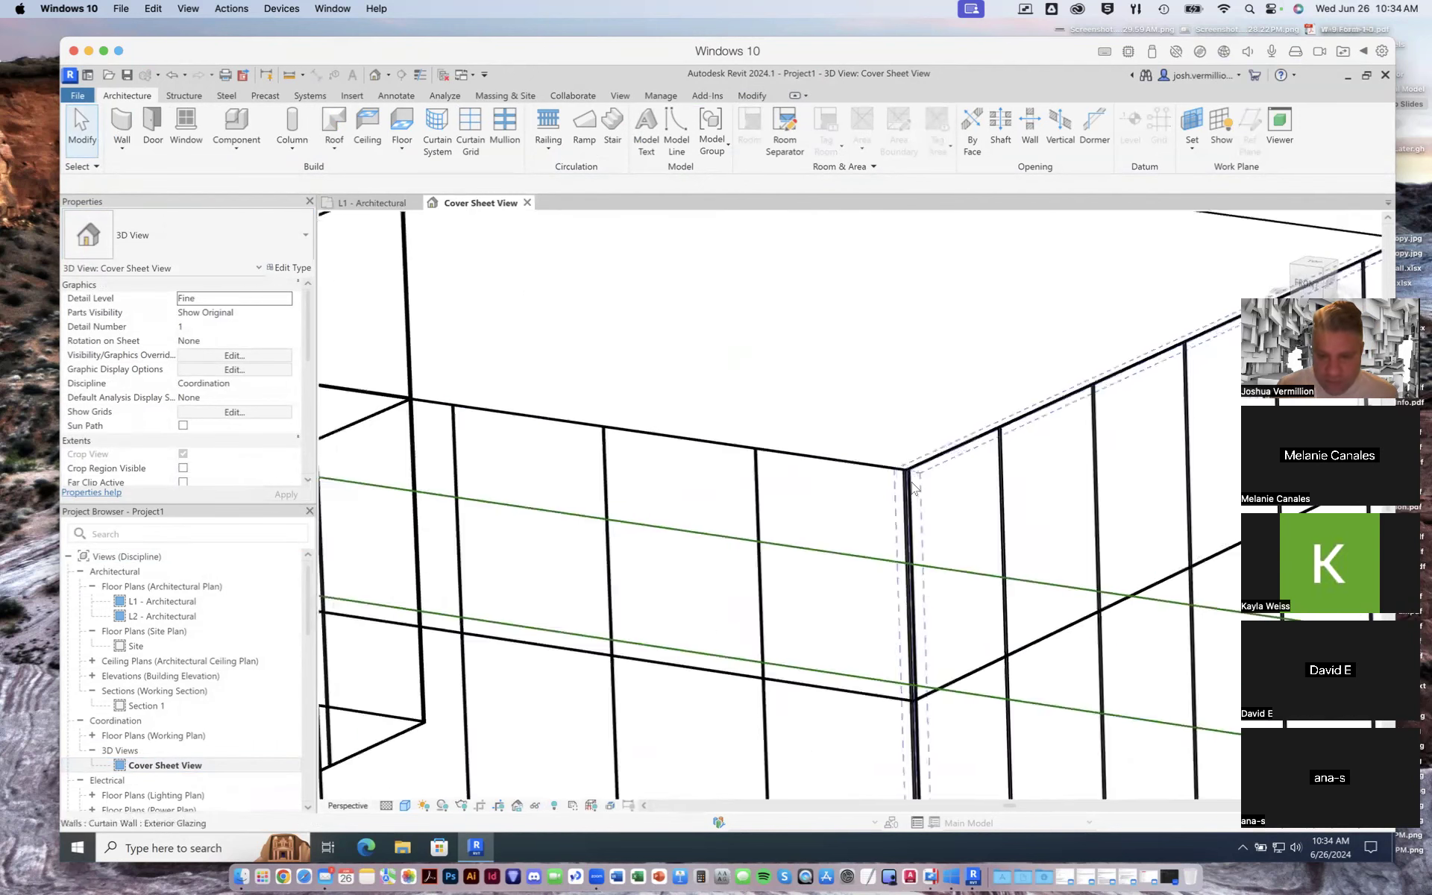
scroll(902, 462, up, 1)
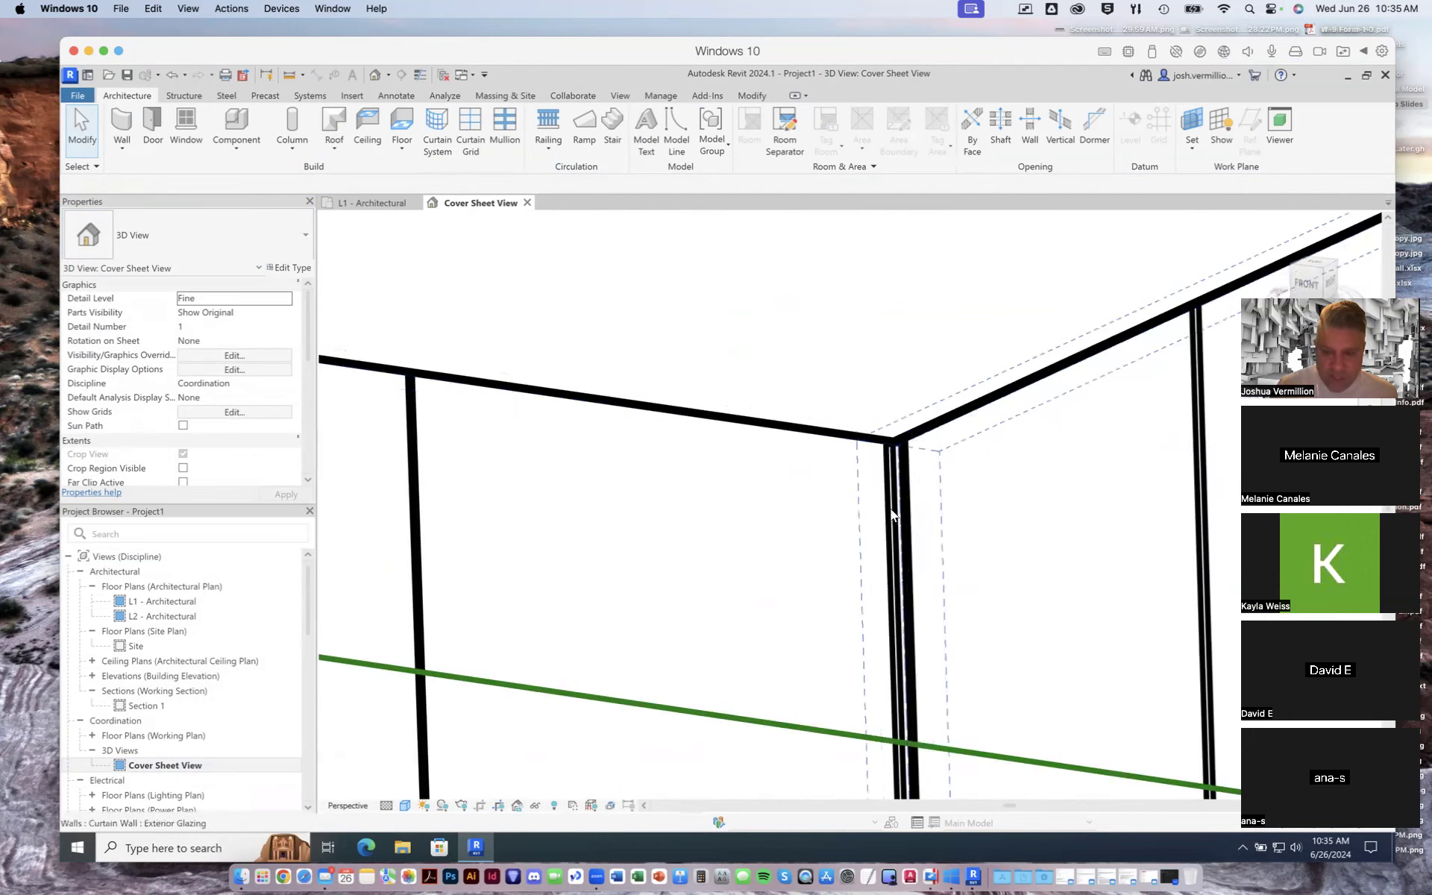
scroll(872, 505, down, 2)
scroll(869, 509, down, 4)
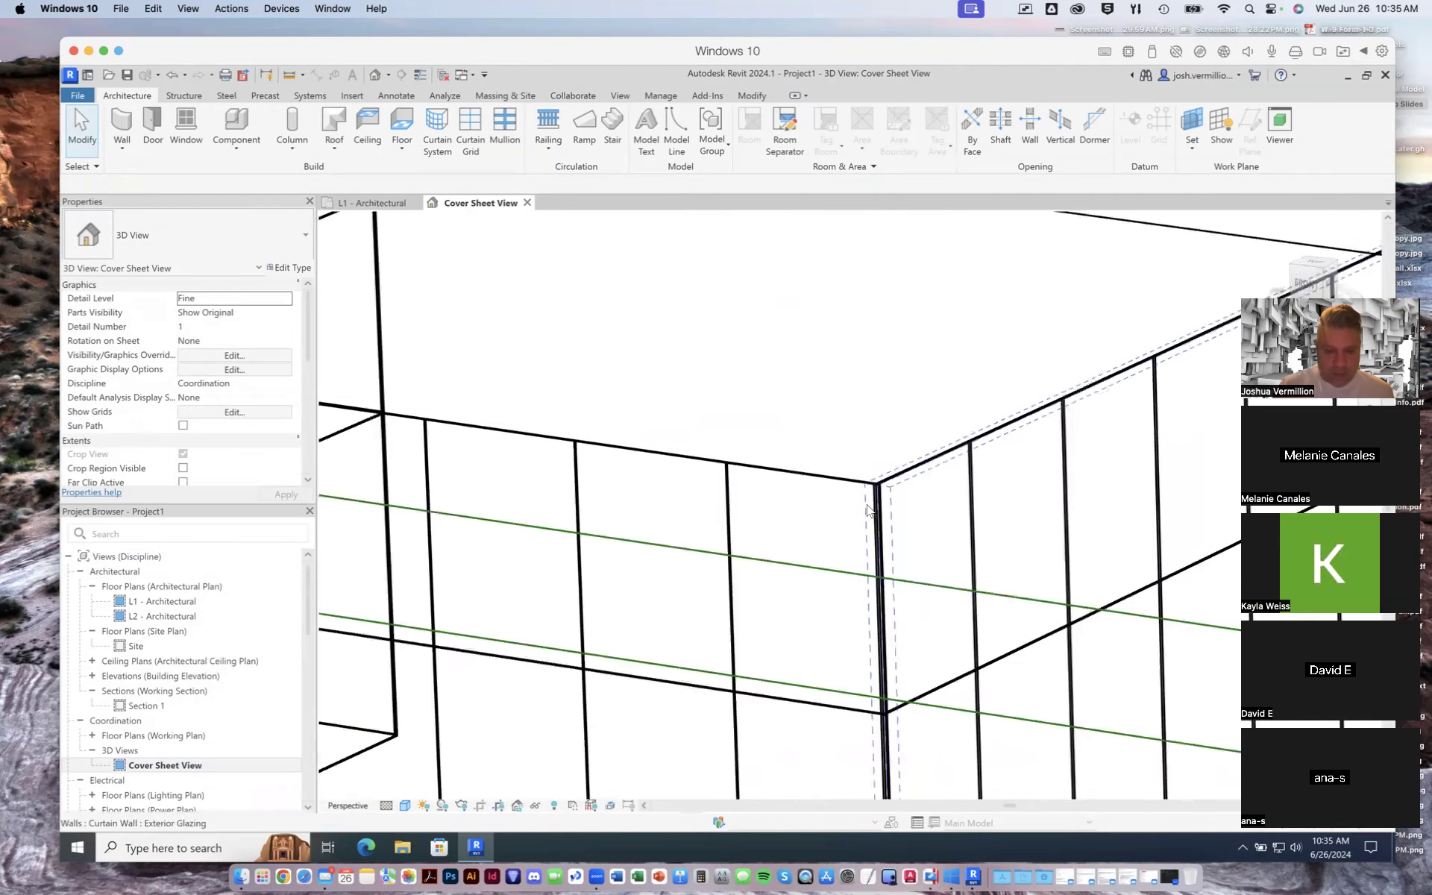
scroll(869, 514, down, 2)
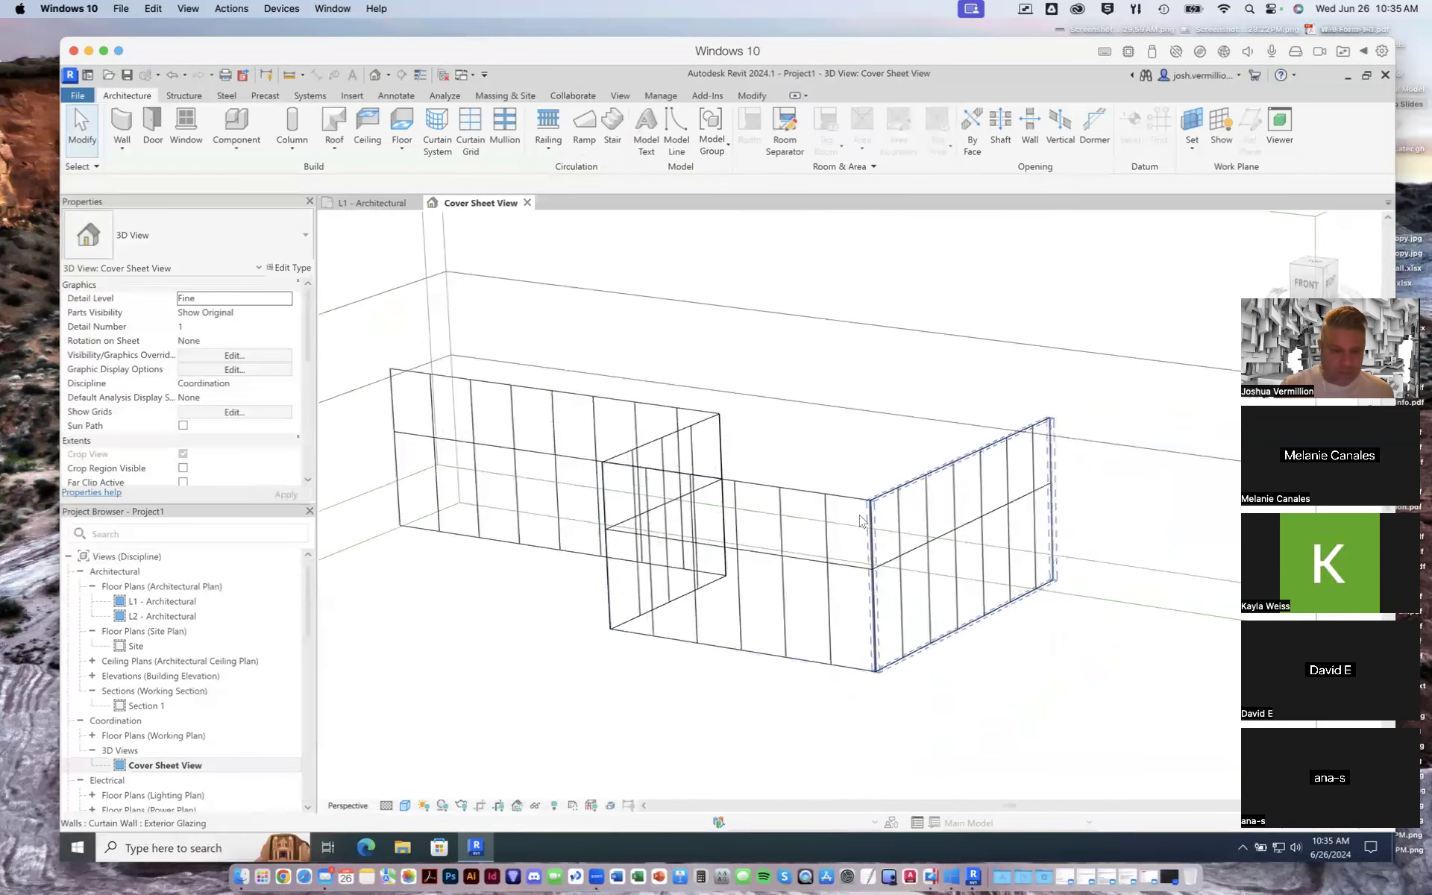
Draw a zigzag chain of Exterior Glazing curtain walls on L1 in front of the existing walls in the 3D view
click(121, 147)
click(161, 176)
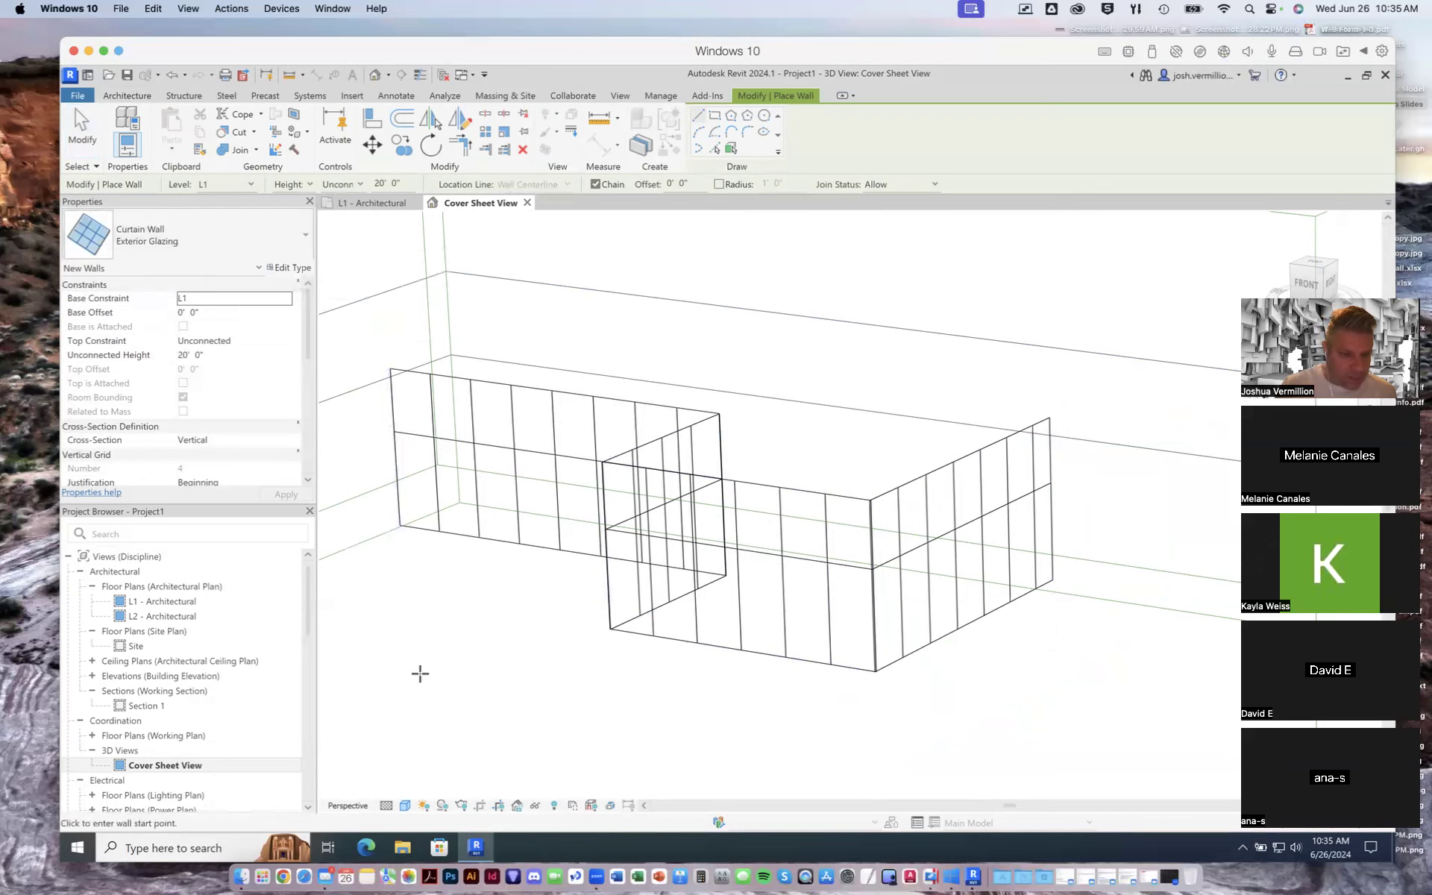
click(410, 663)
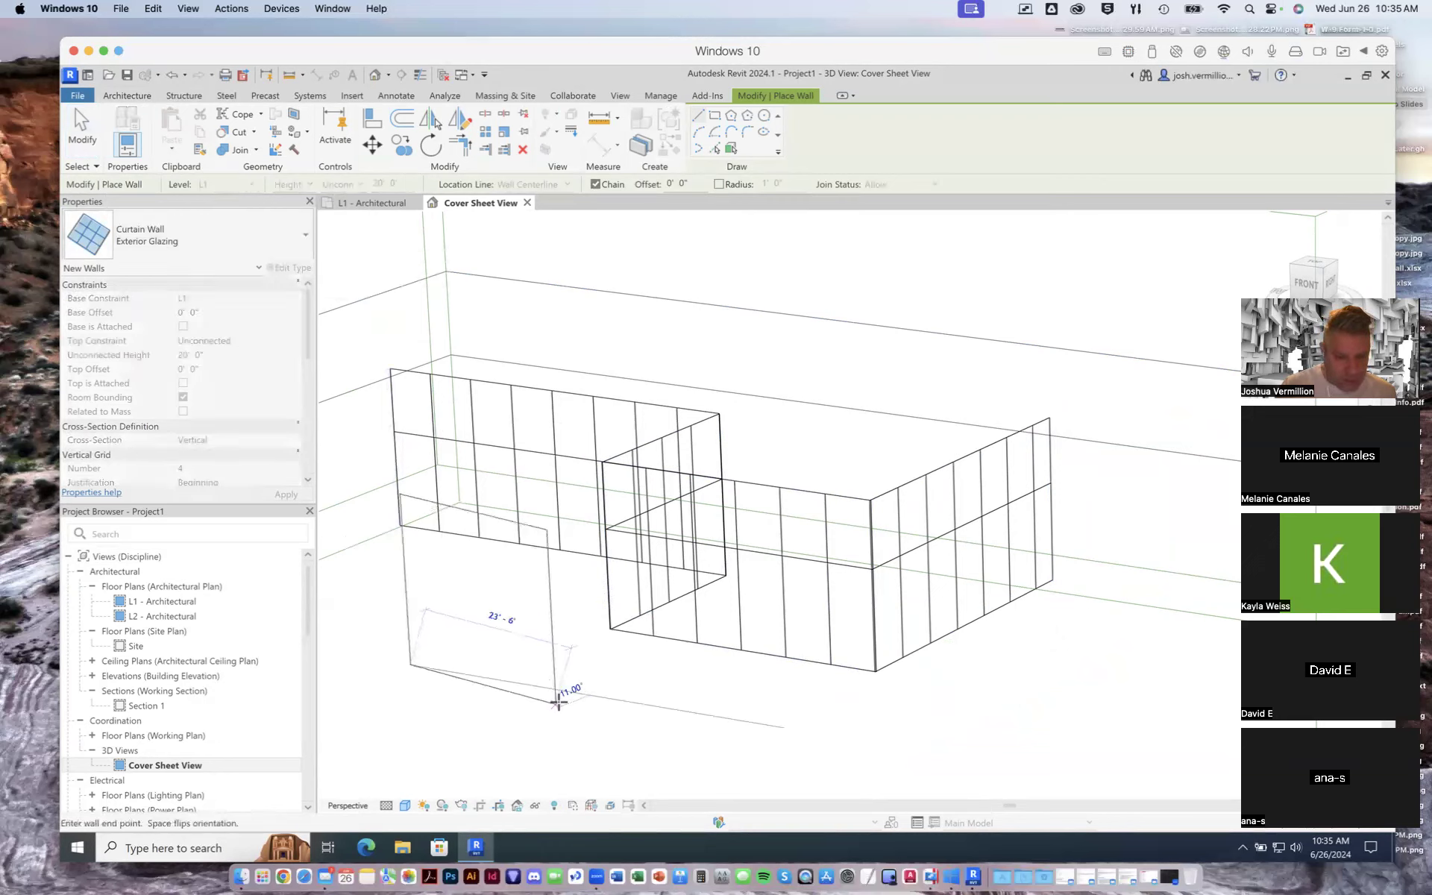
click(525, 708)
click(598, 735)
key(Escape)
key(Escape)
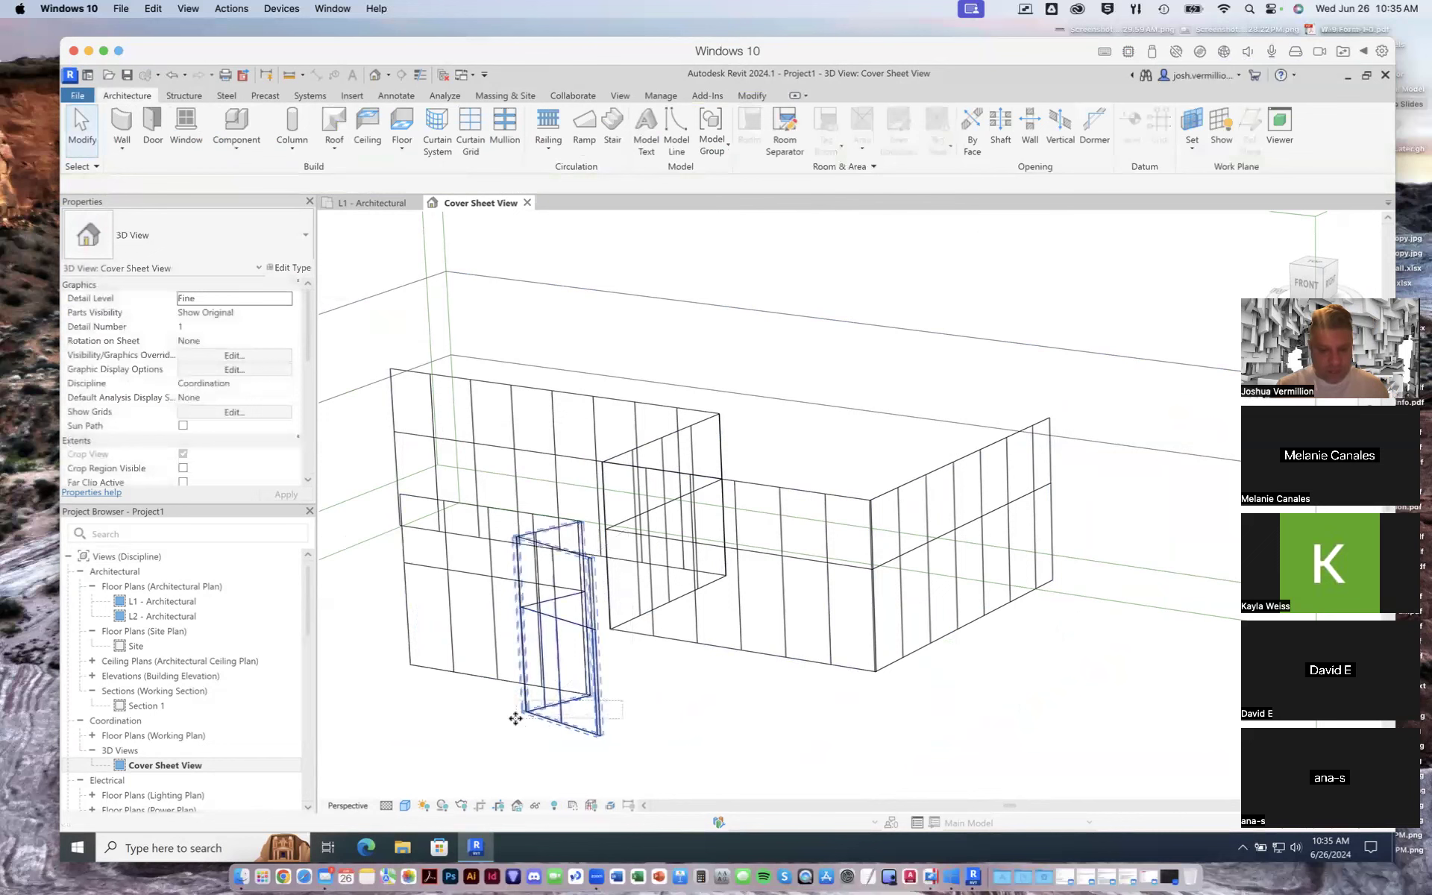
Delete the zigzag curtain walls in front of the original chain
click(513, 712)
key(Delete)
click(507, 685)
key(Delete)
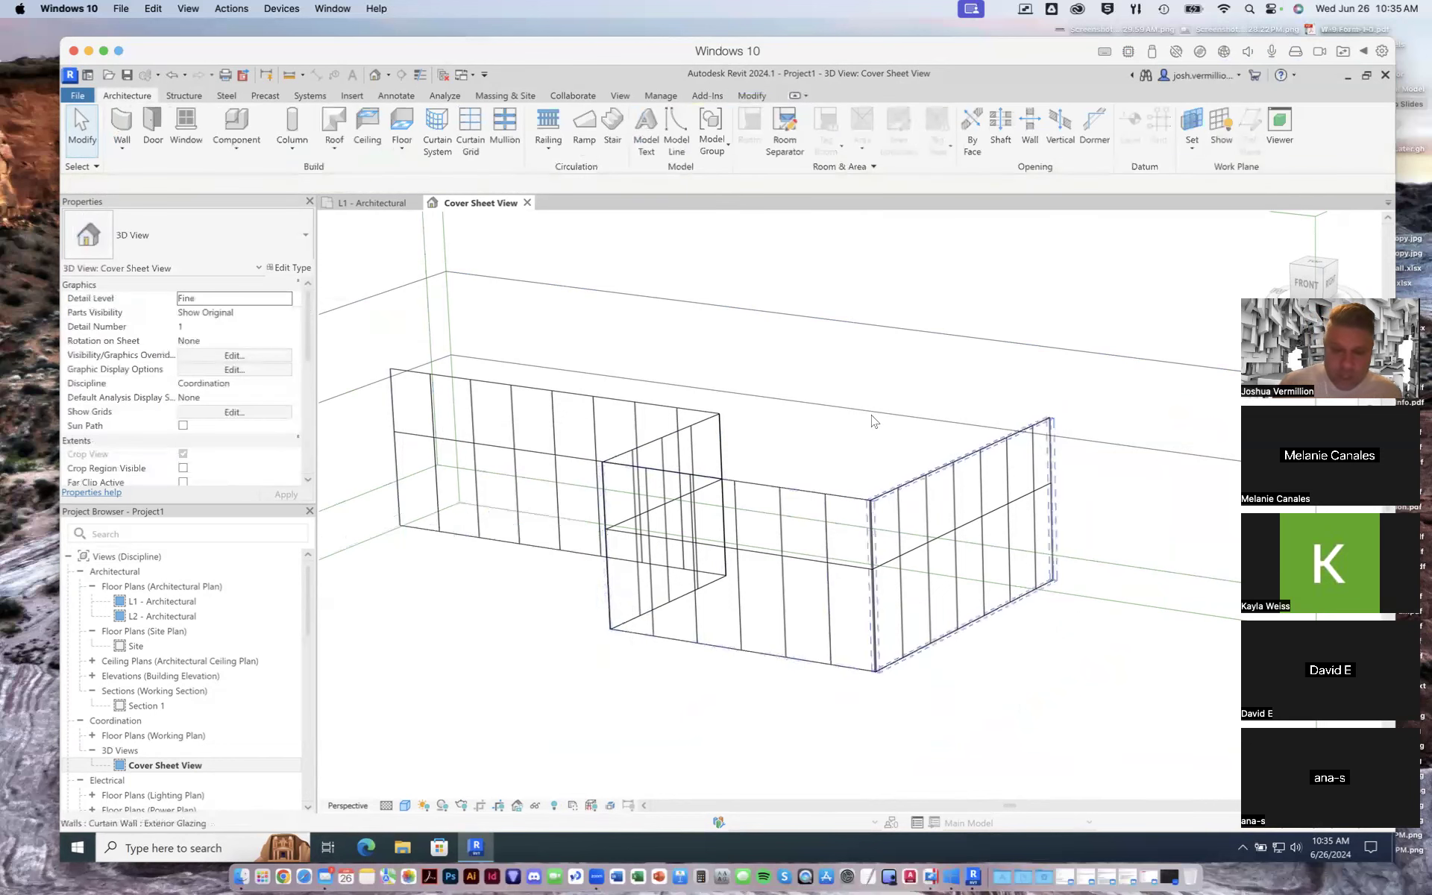
Select the rear 48' curtain wall and examine its vertical and horizontal grid properties
click(471, 132)
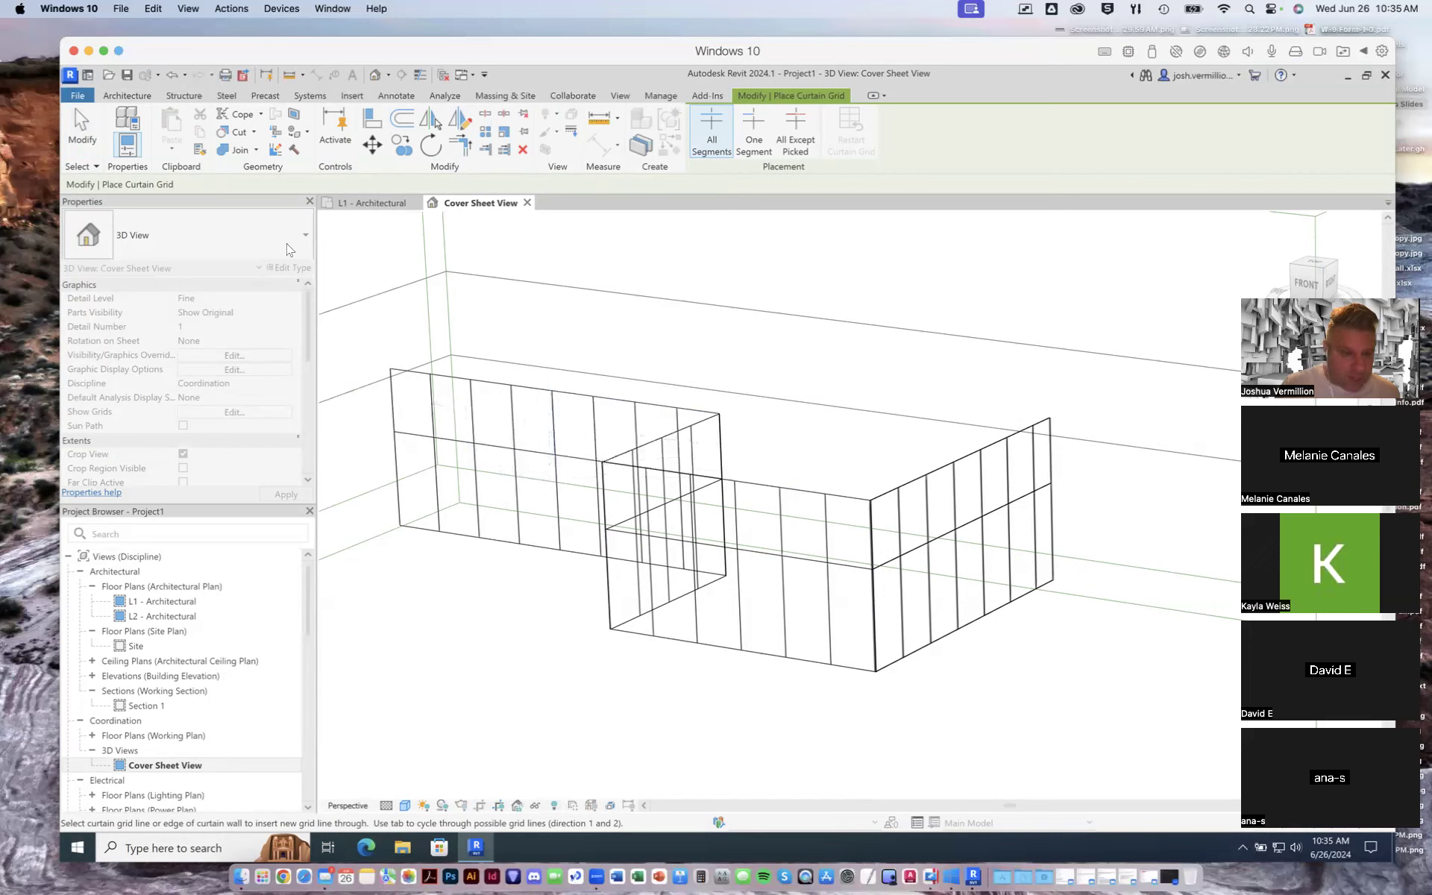
click(82, 131)
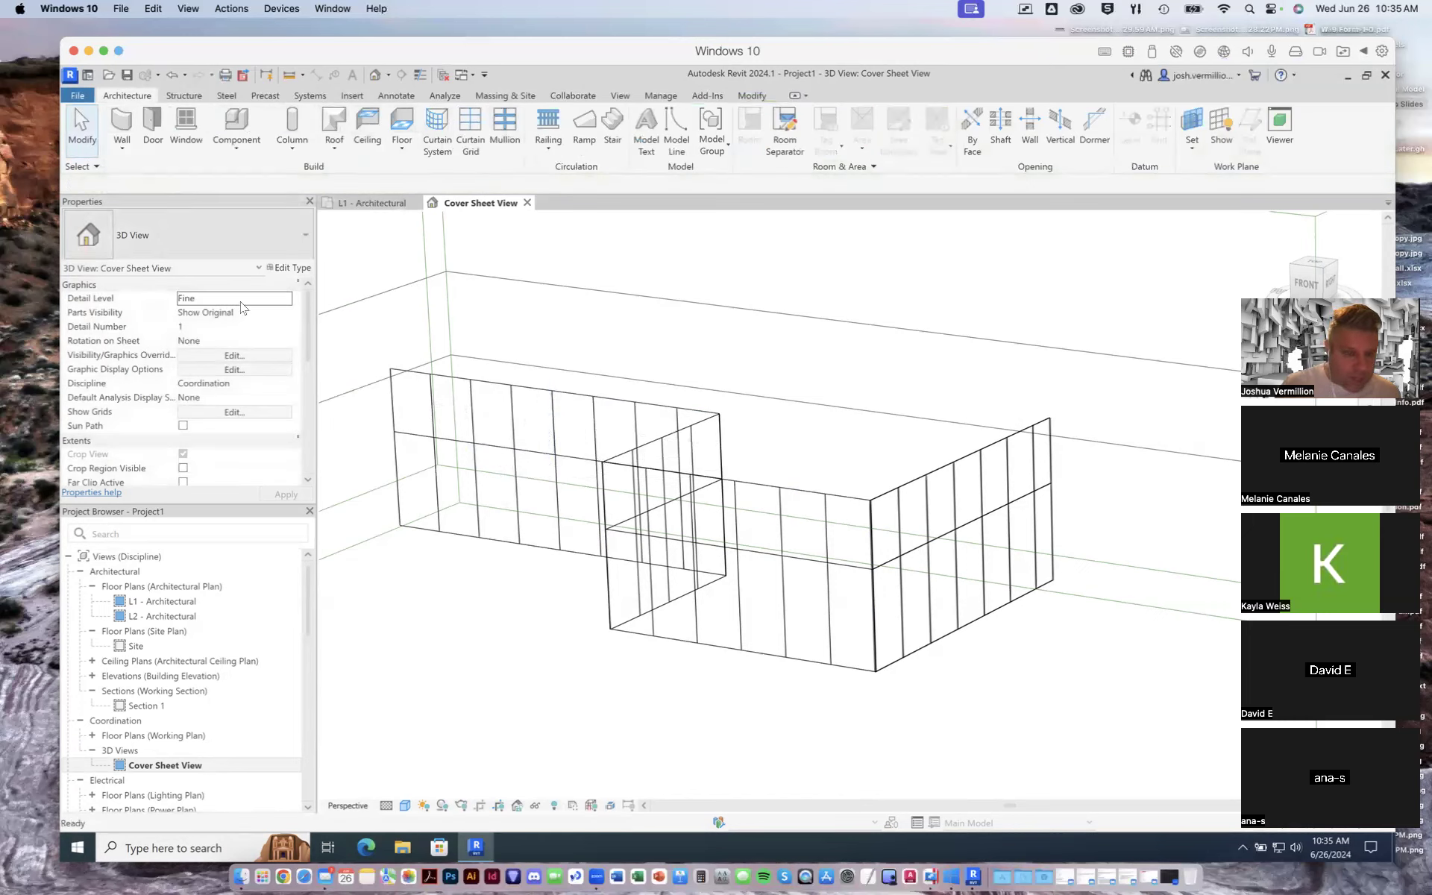
click(497, 386)
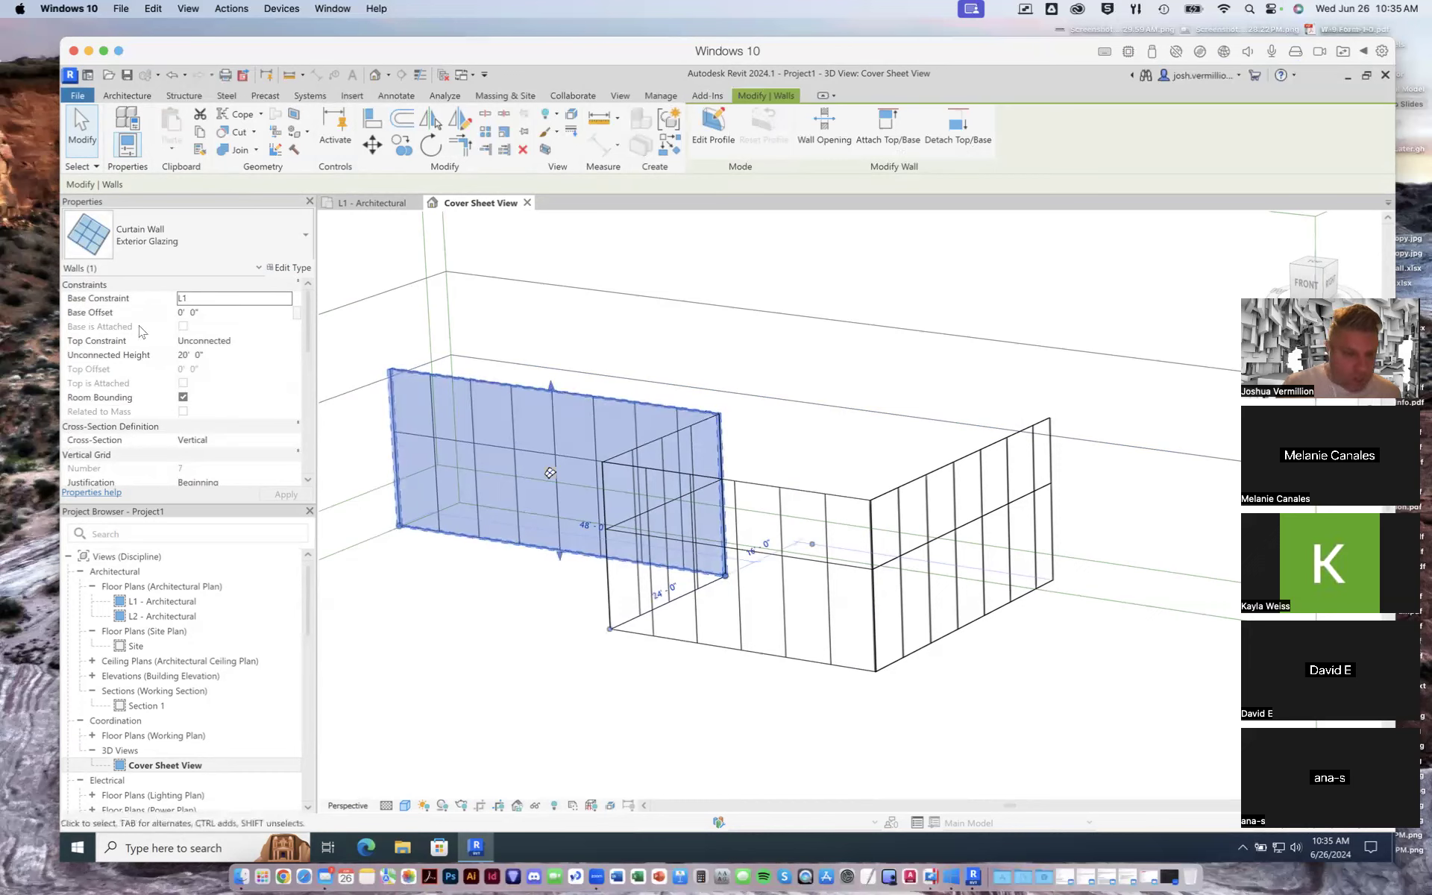
drag(306, 311, 305, 357)
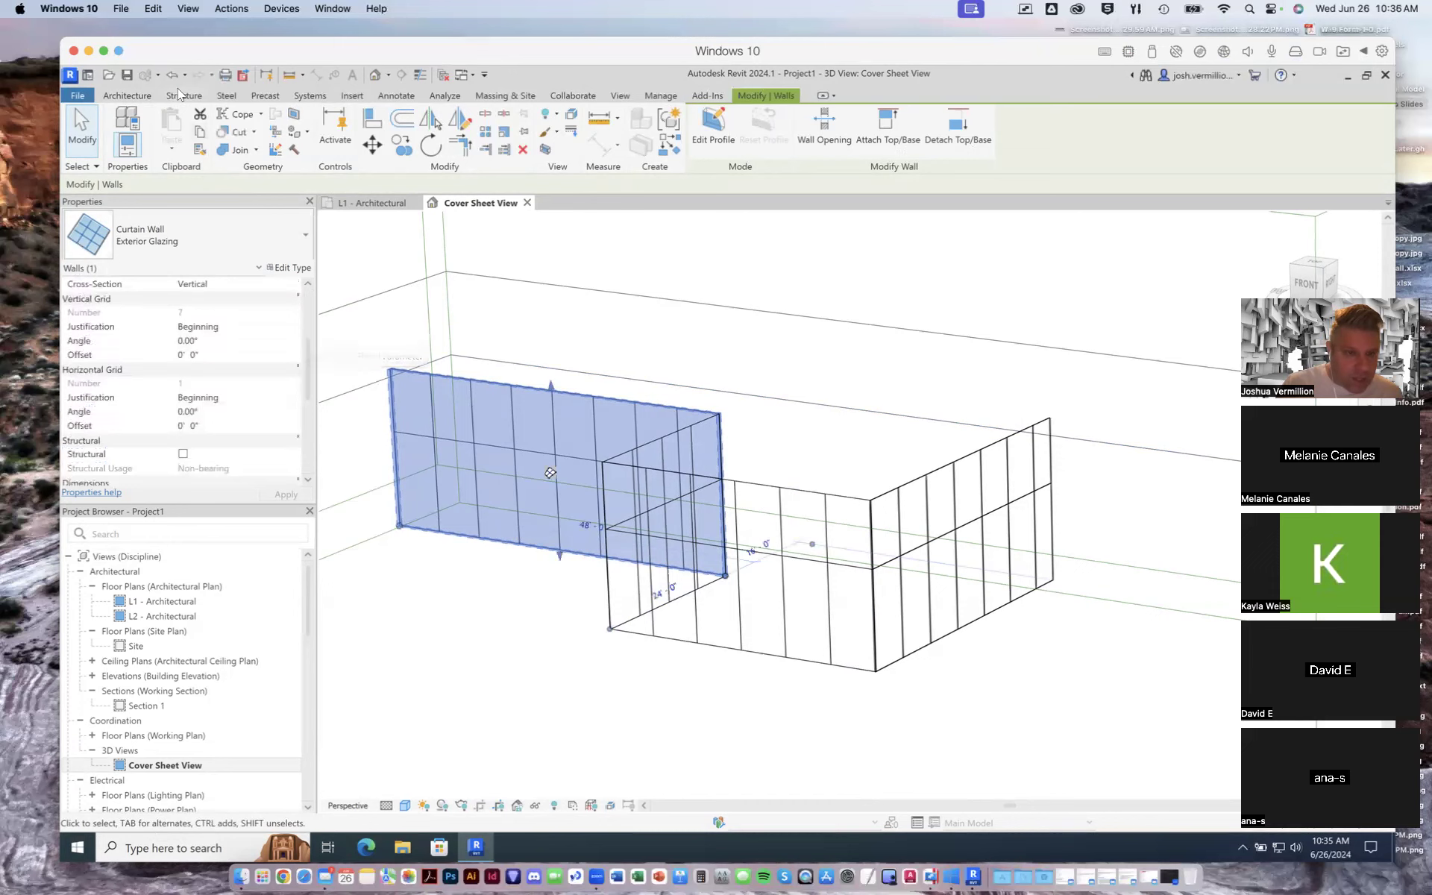
Place 2.5" x 5" rectangular mullions on all grid lines of the rear 48' curtain wall
click(139, 97)
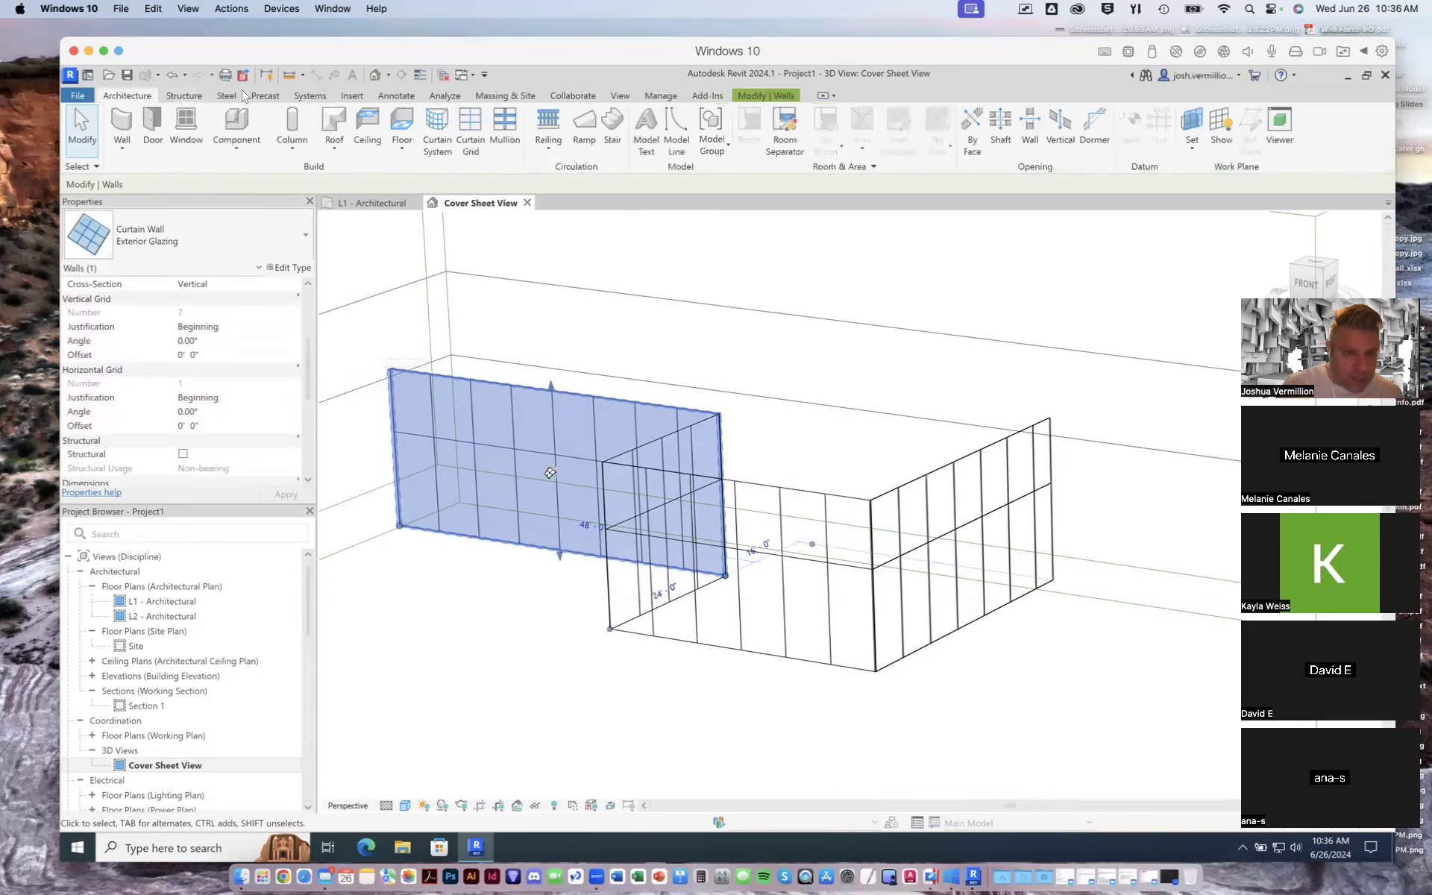
click(506, 128)
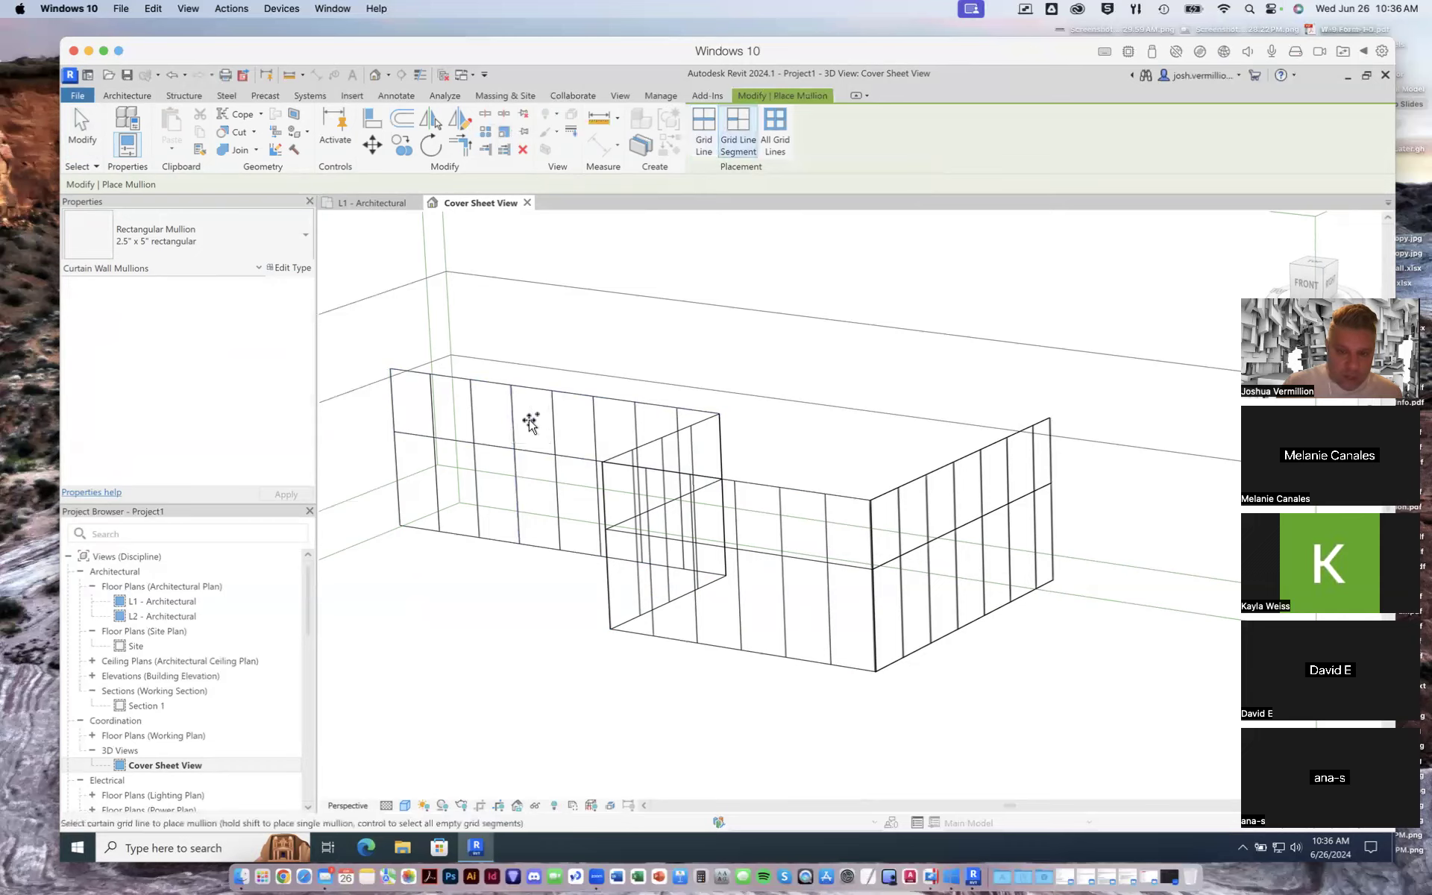
click(774, 129)
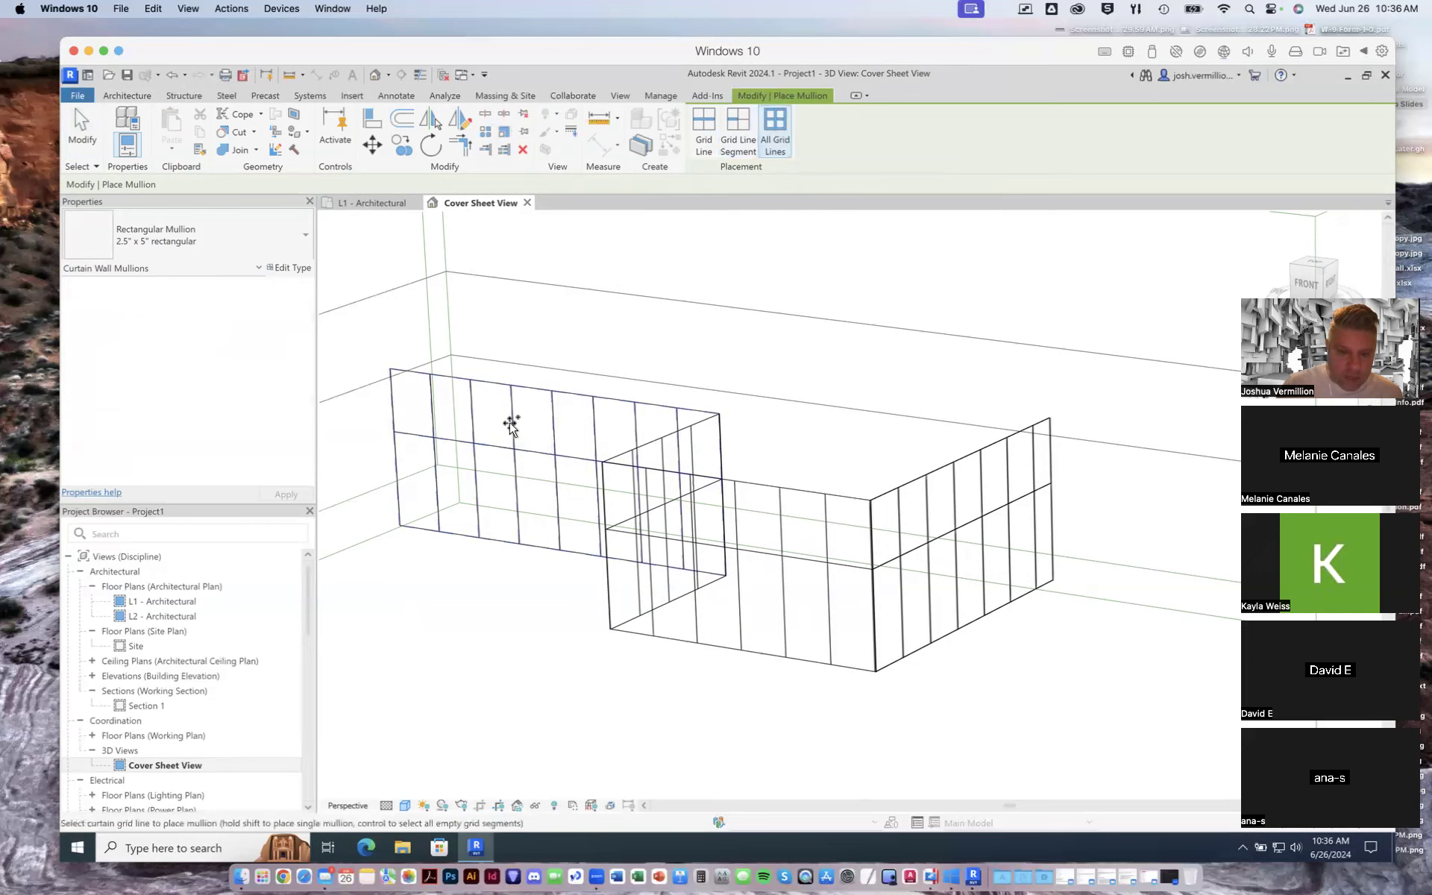
click(510, 425)
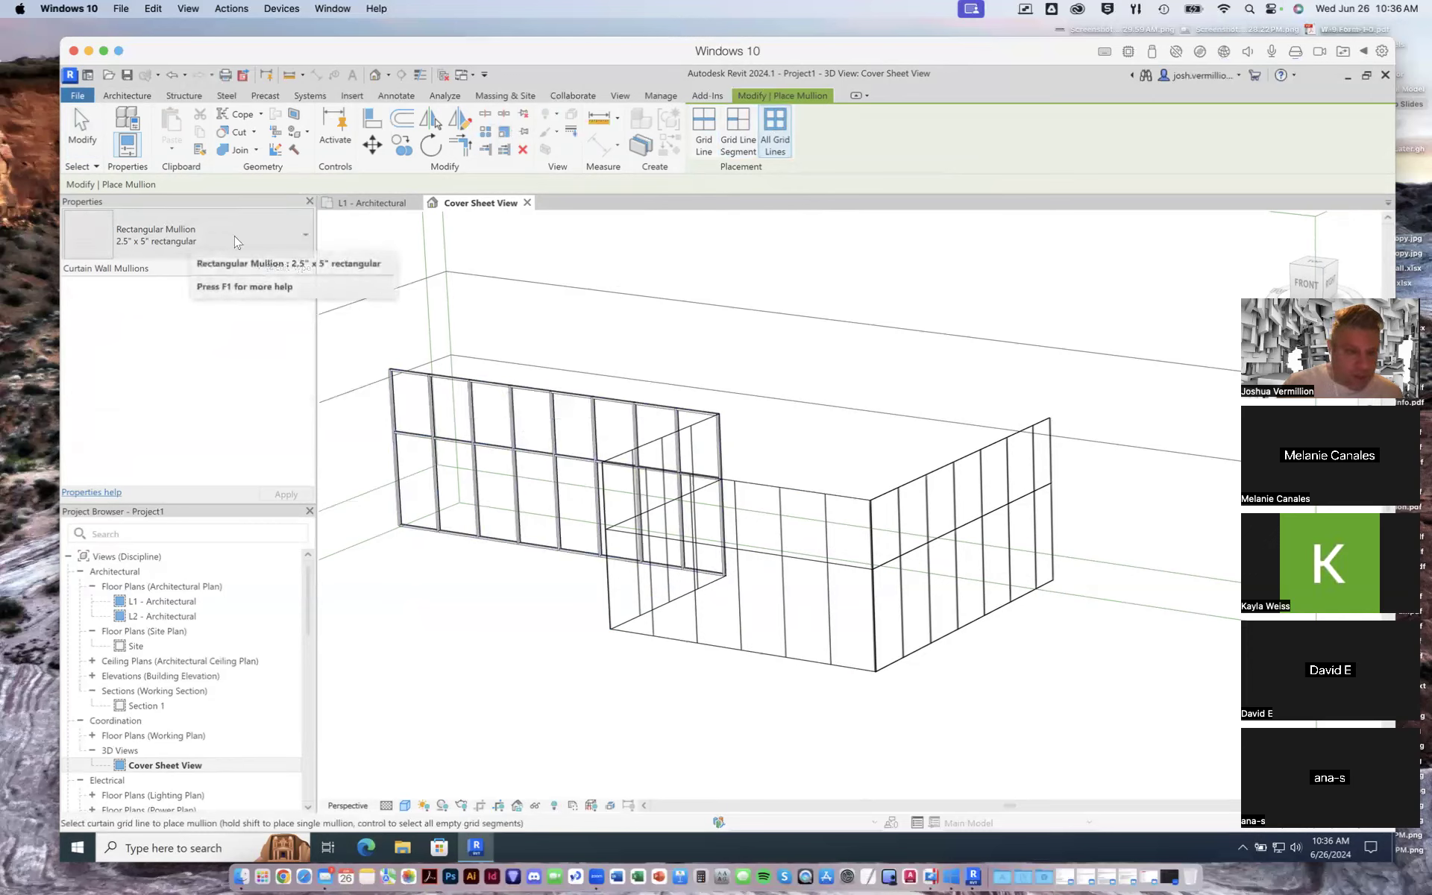
click(294, 232)
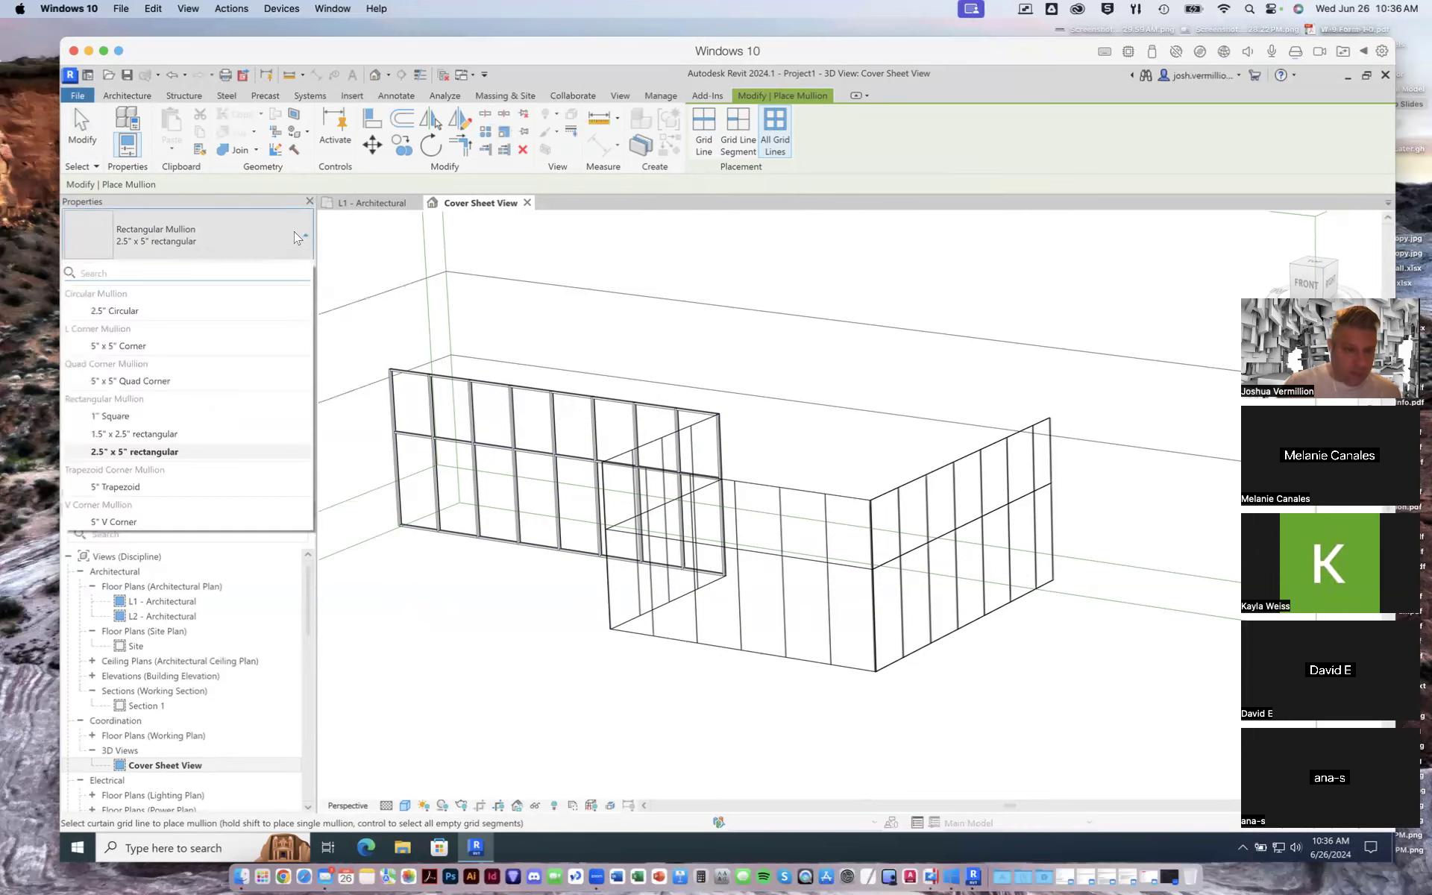
click(163, 436)
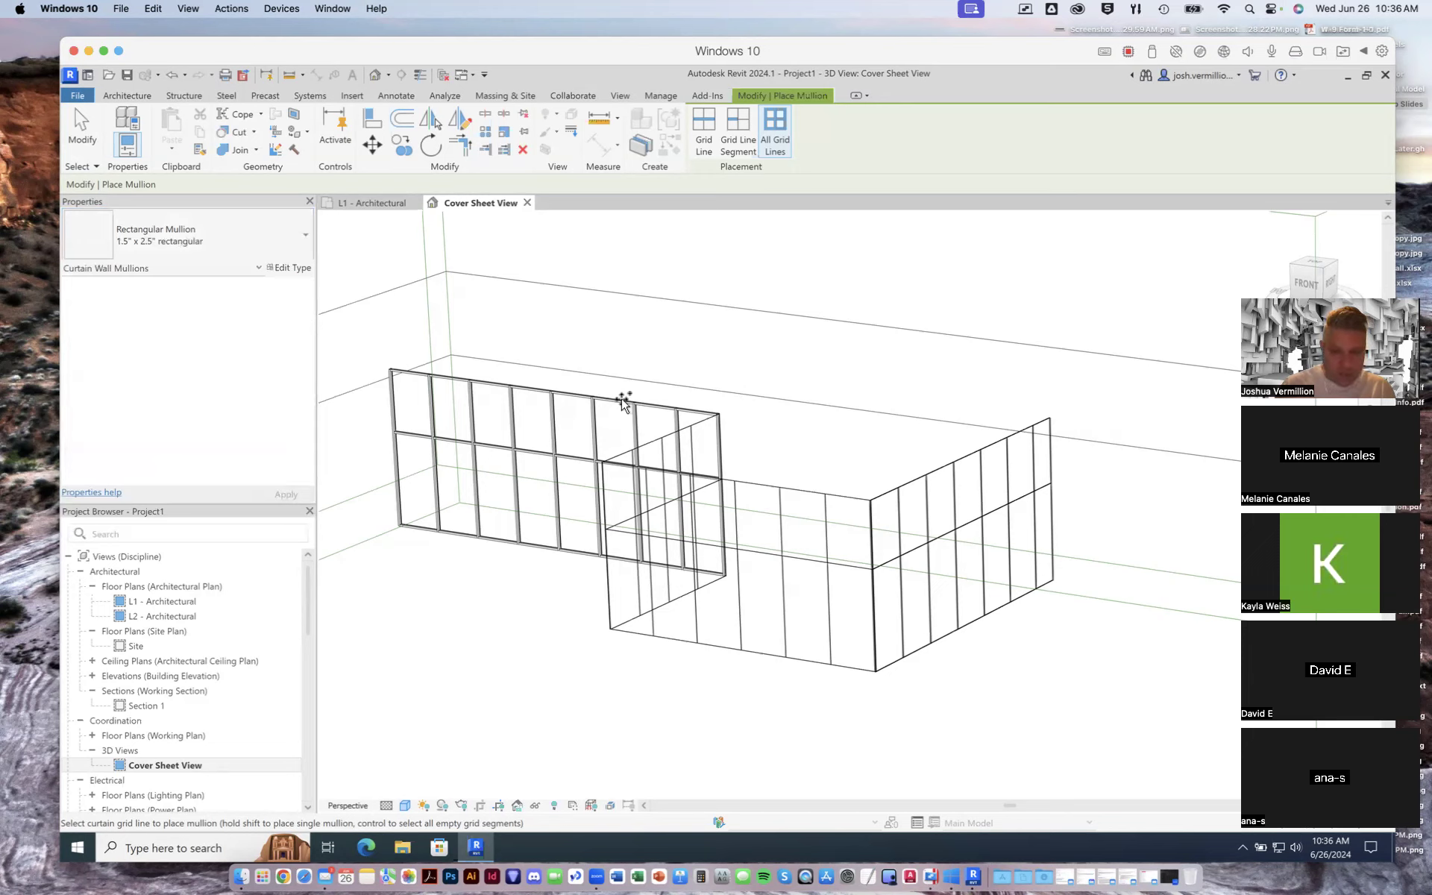
key(Escape)
key(Escape)
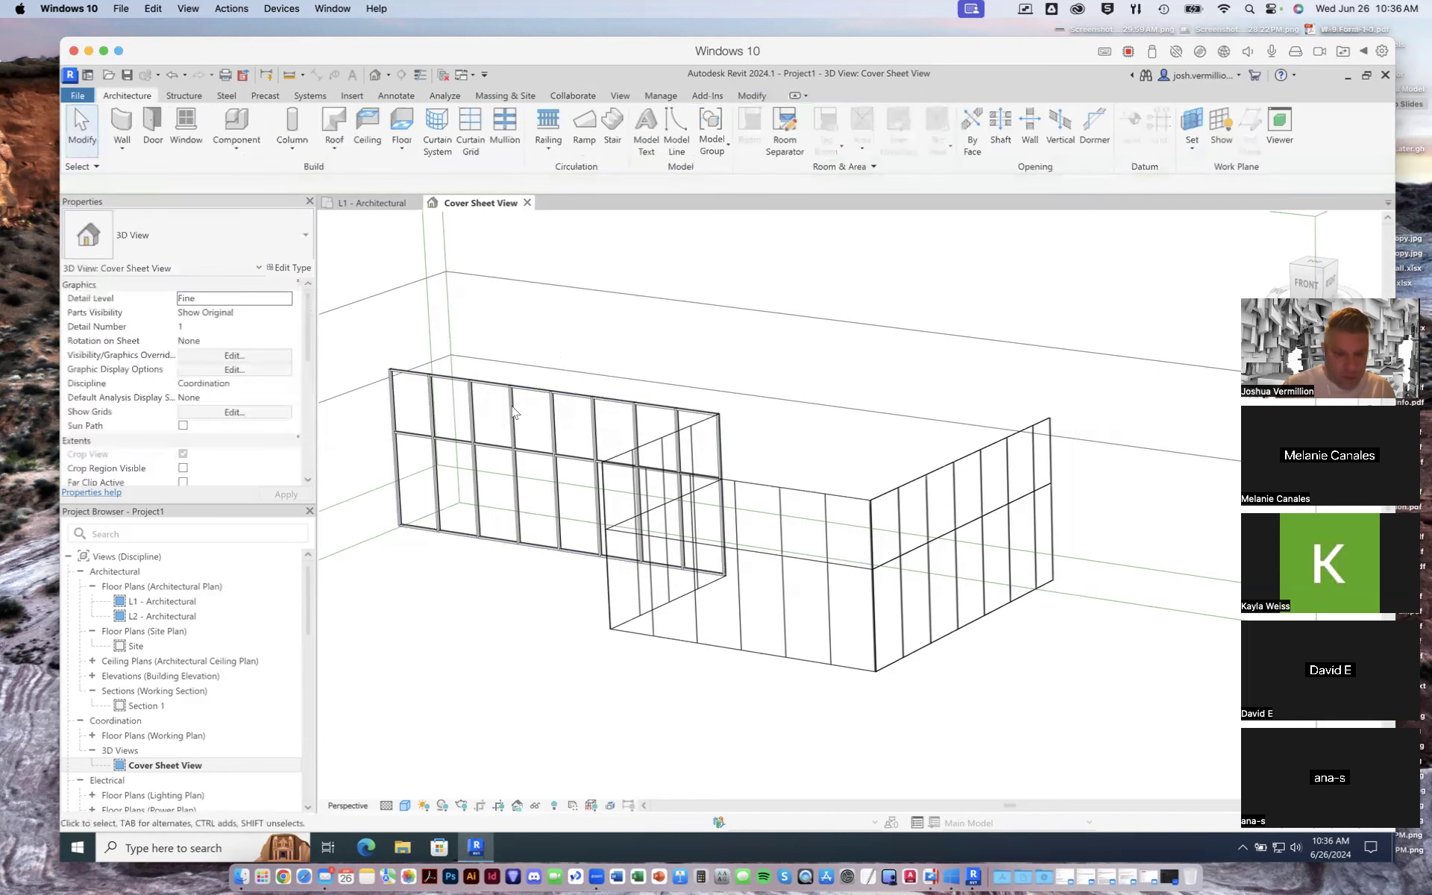
Select the rear curtain wall and examine its mullions up close in the 3D view
click(513, 418)
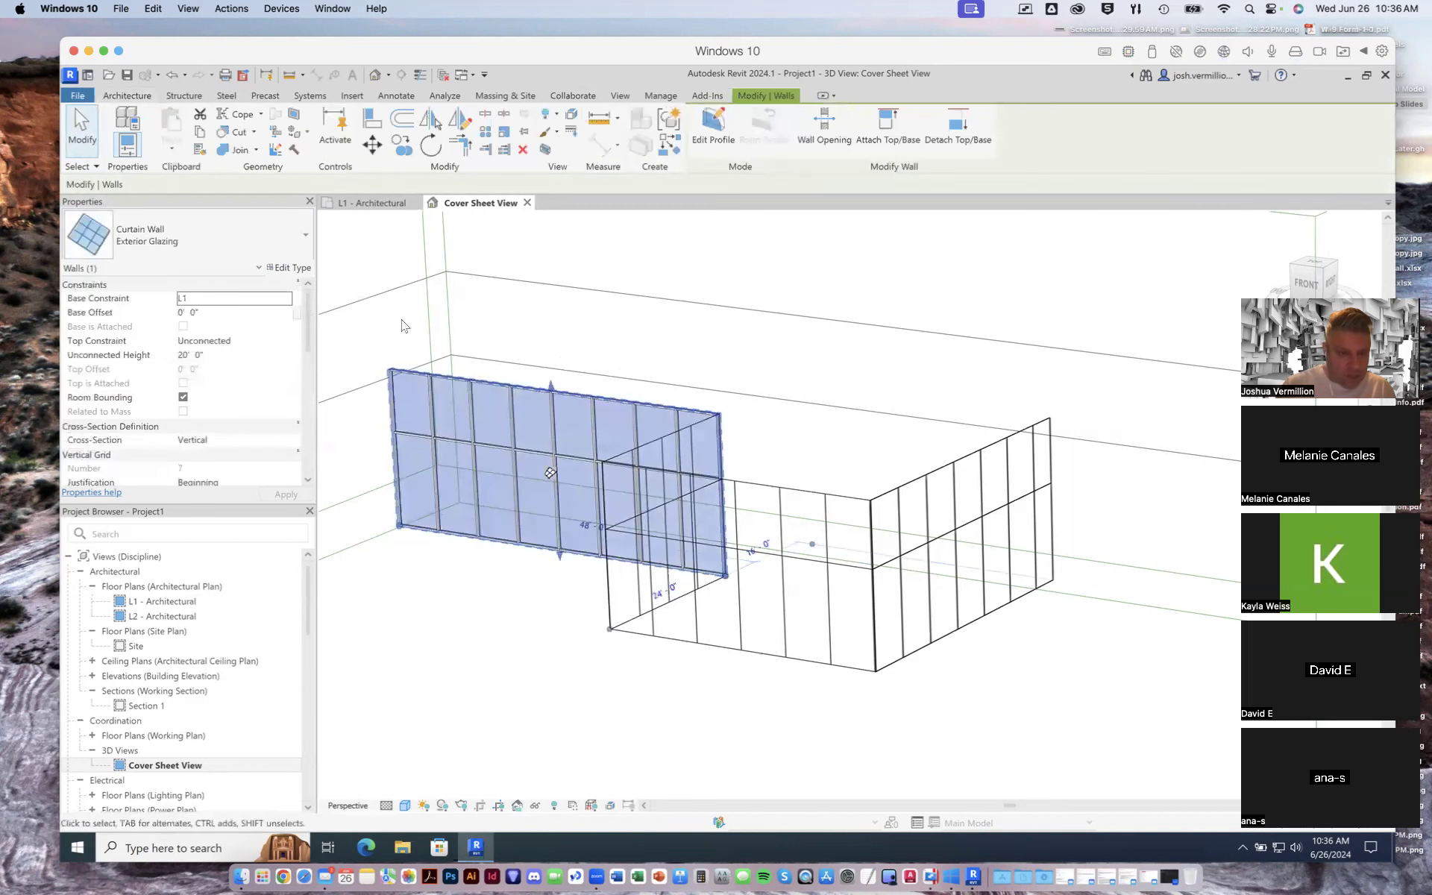
click(584, 341)
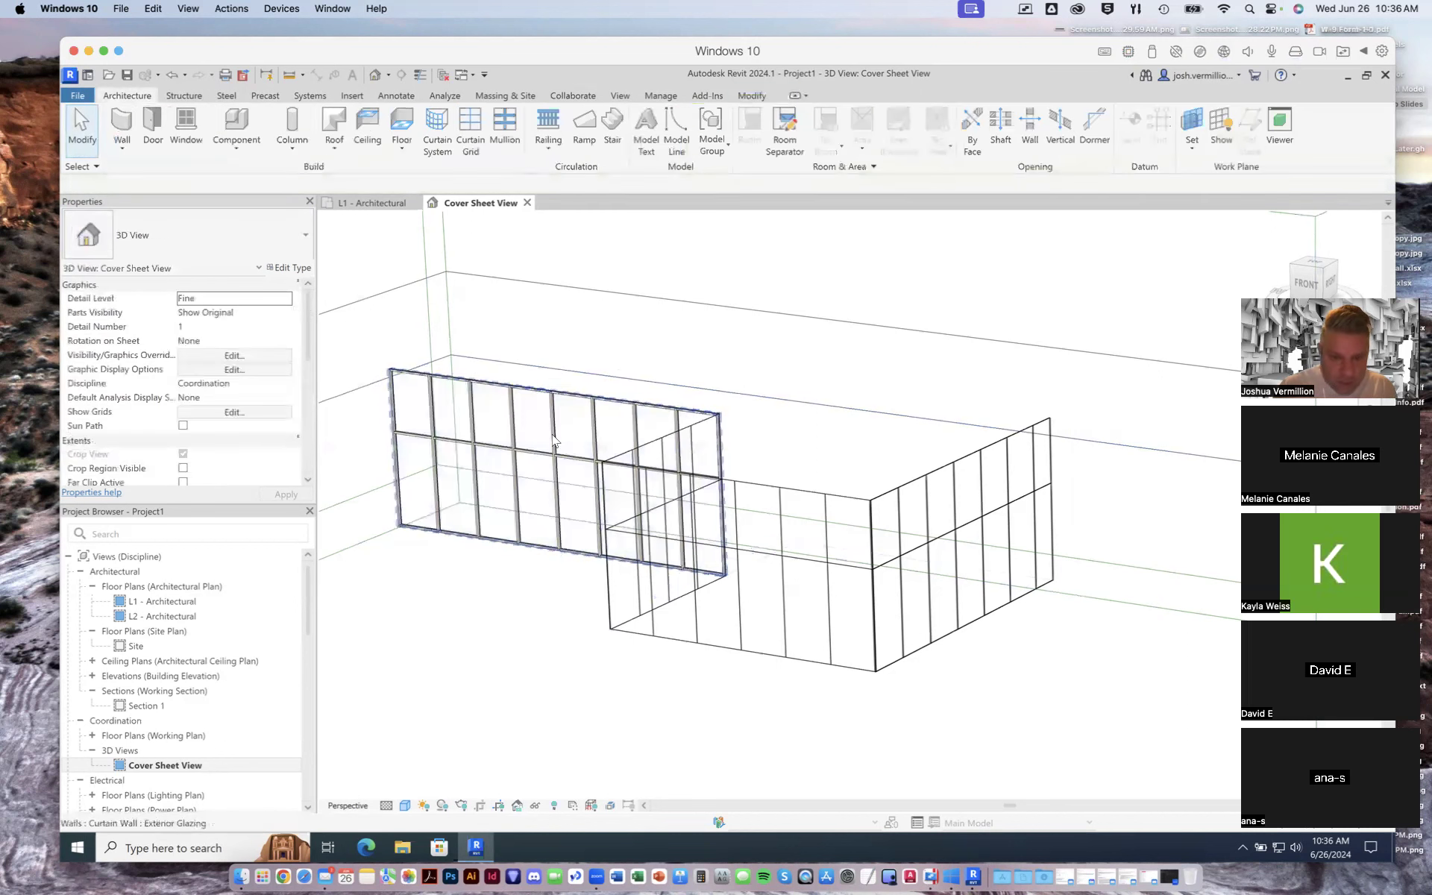
scroll(544, 439, up, 8)
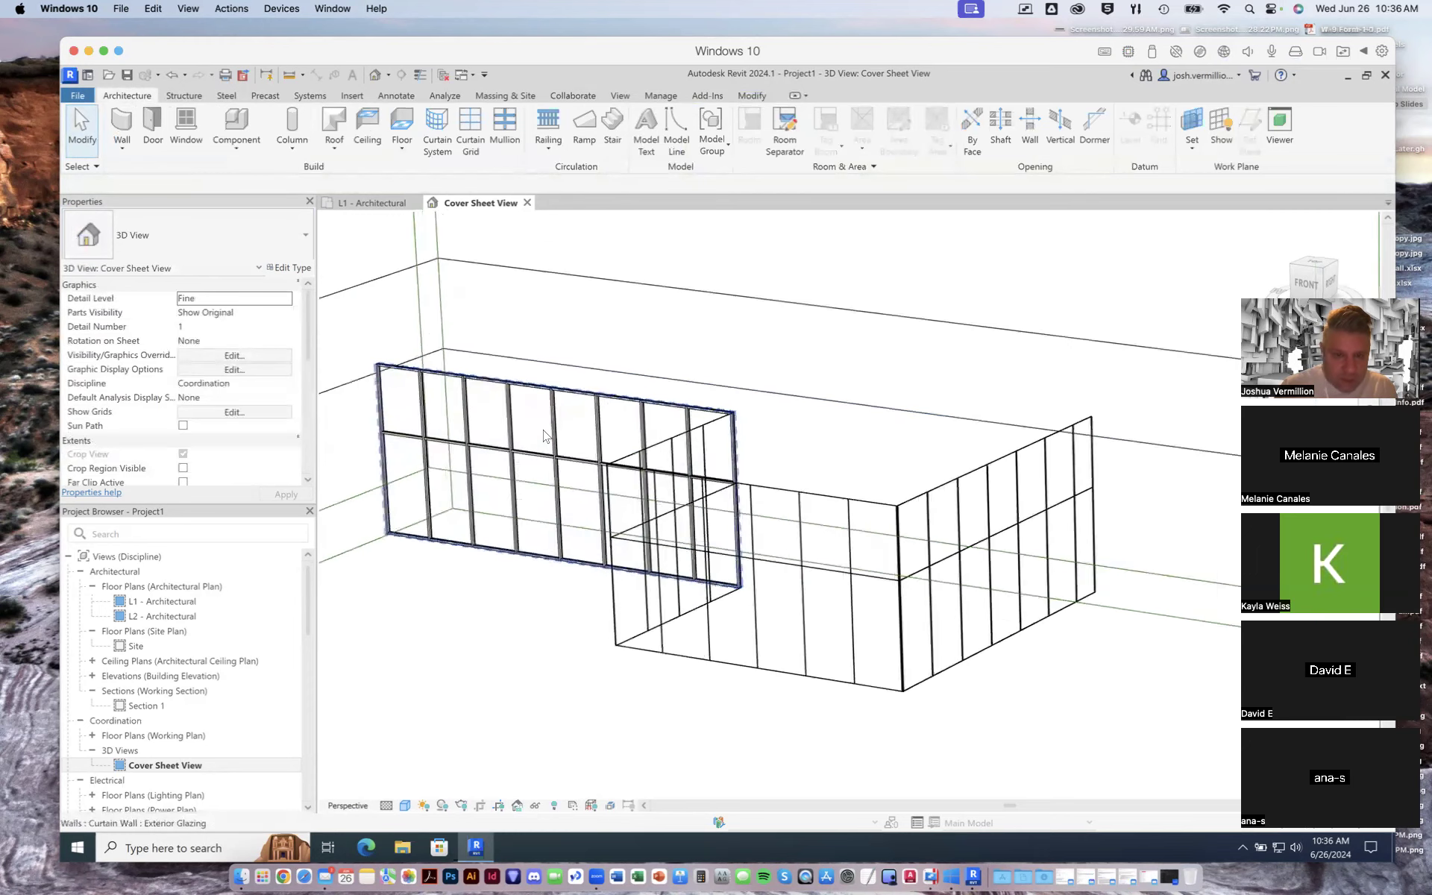
scroll(558, 410, up, 2)
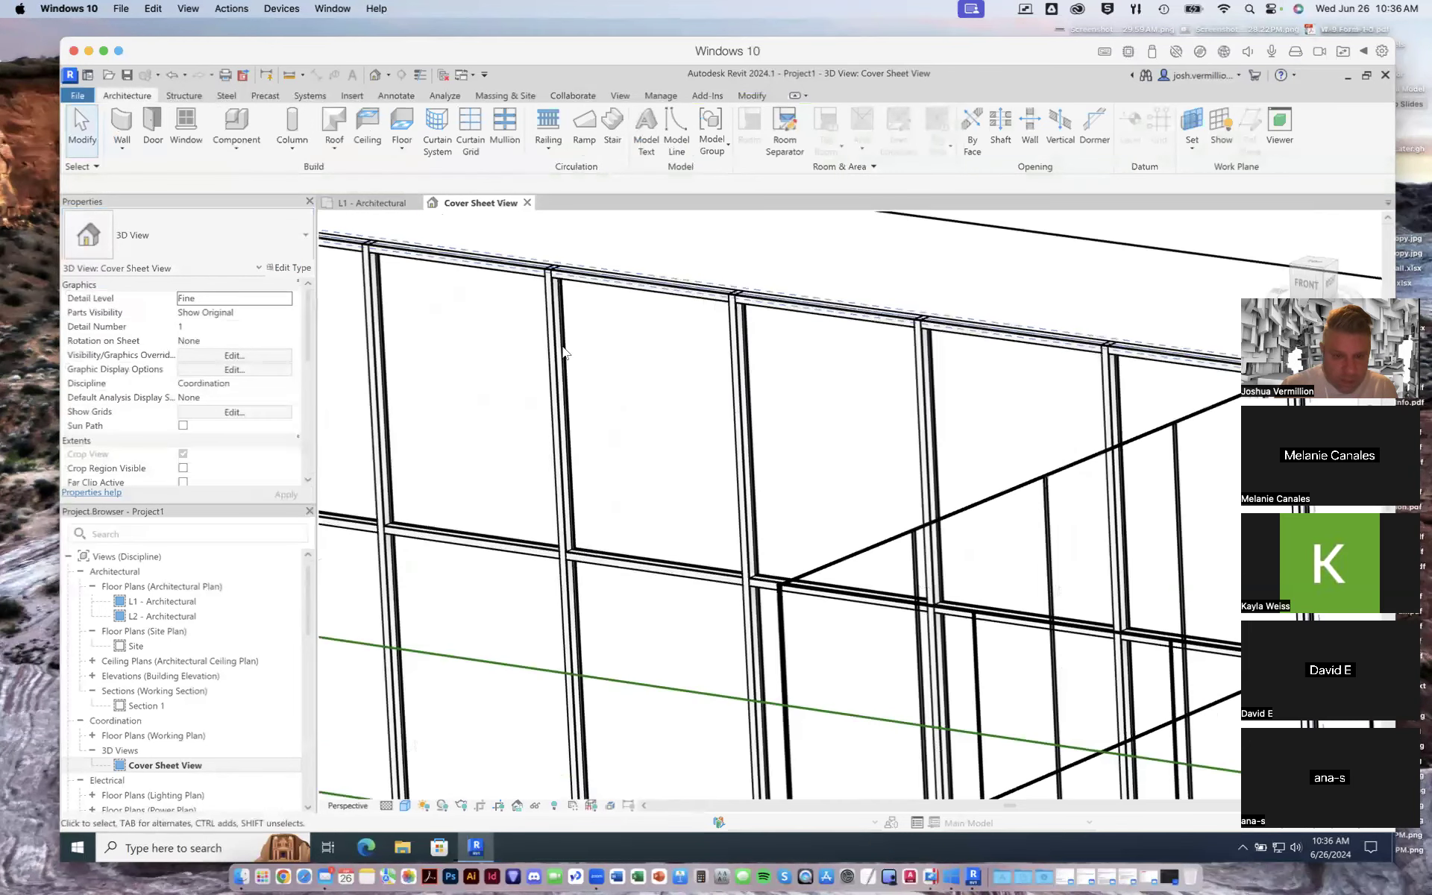
click(568, 286)
scroll(544, 378, down, 8)
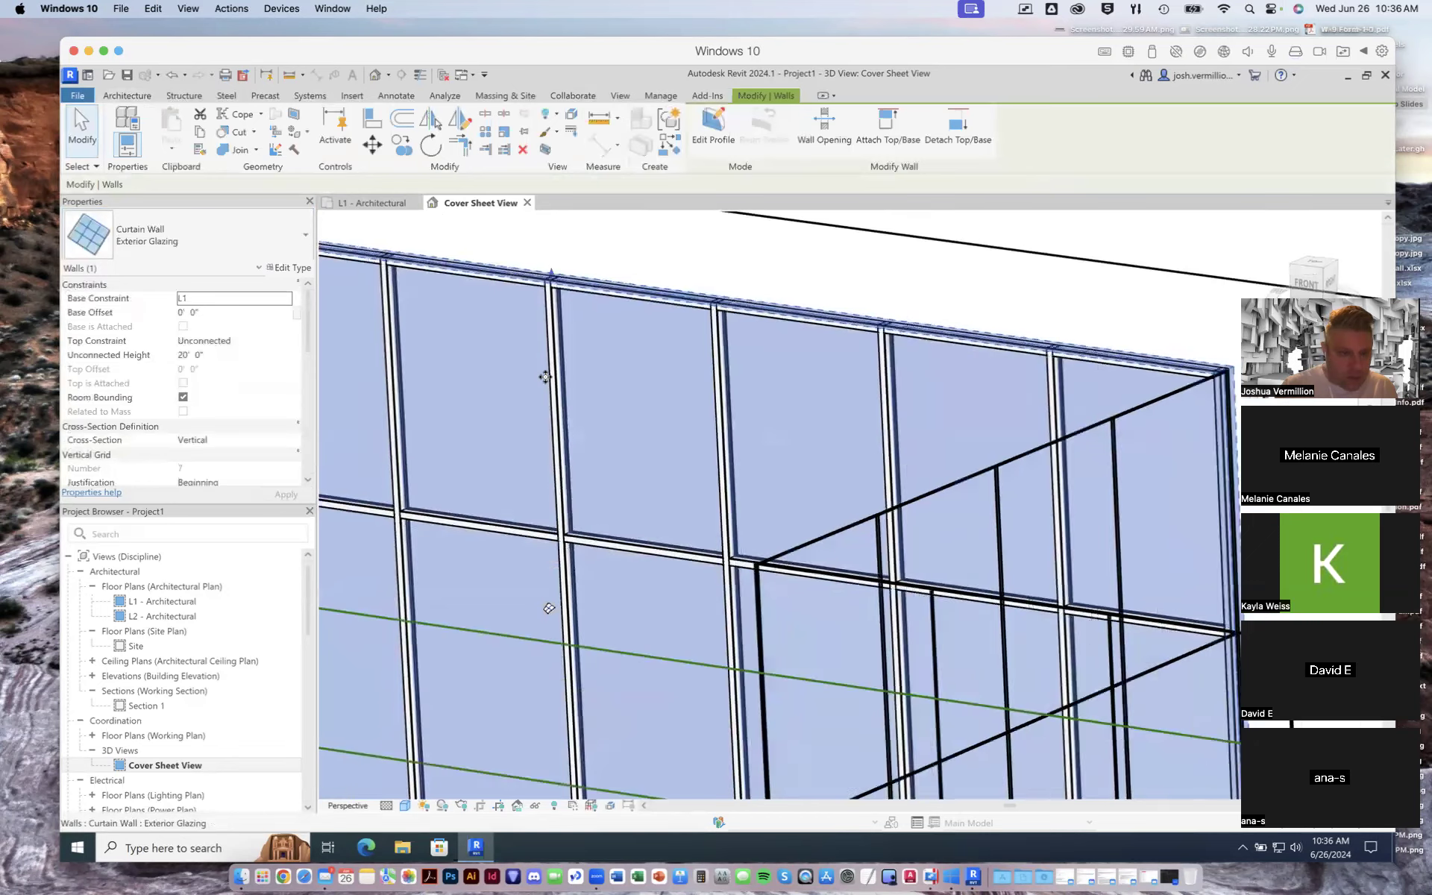
Place 1.5" x 2.5" rectangular mullions on all grid lines of the three remaining curtain walls
click(126, 96)
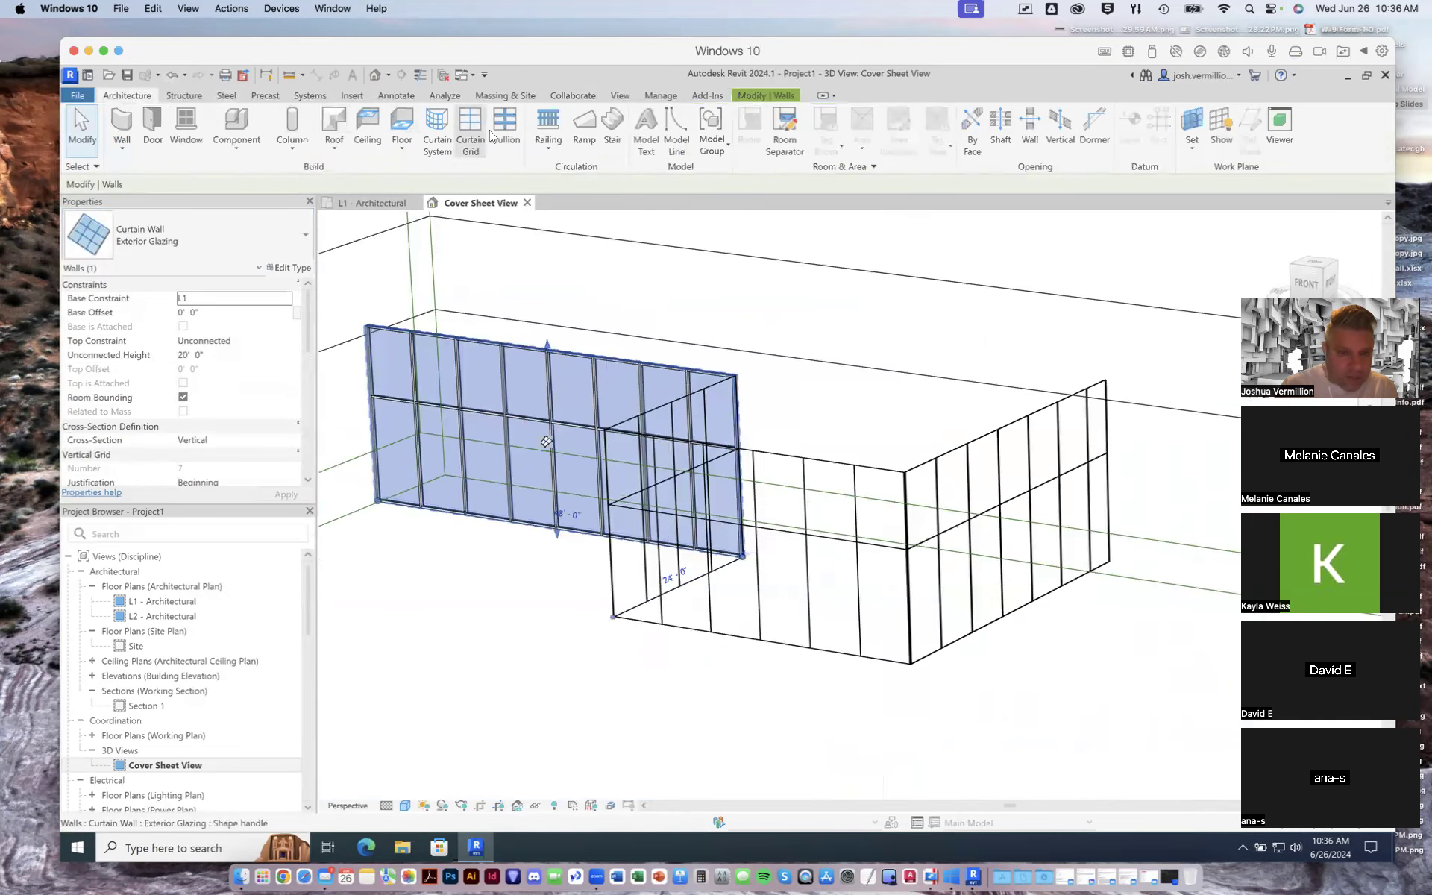
click(508, 128)
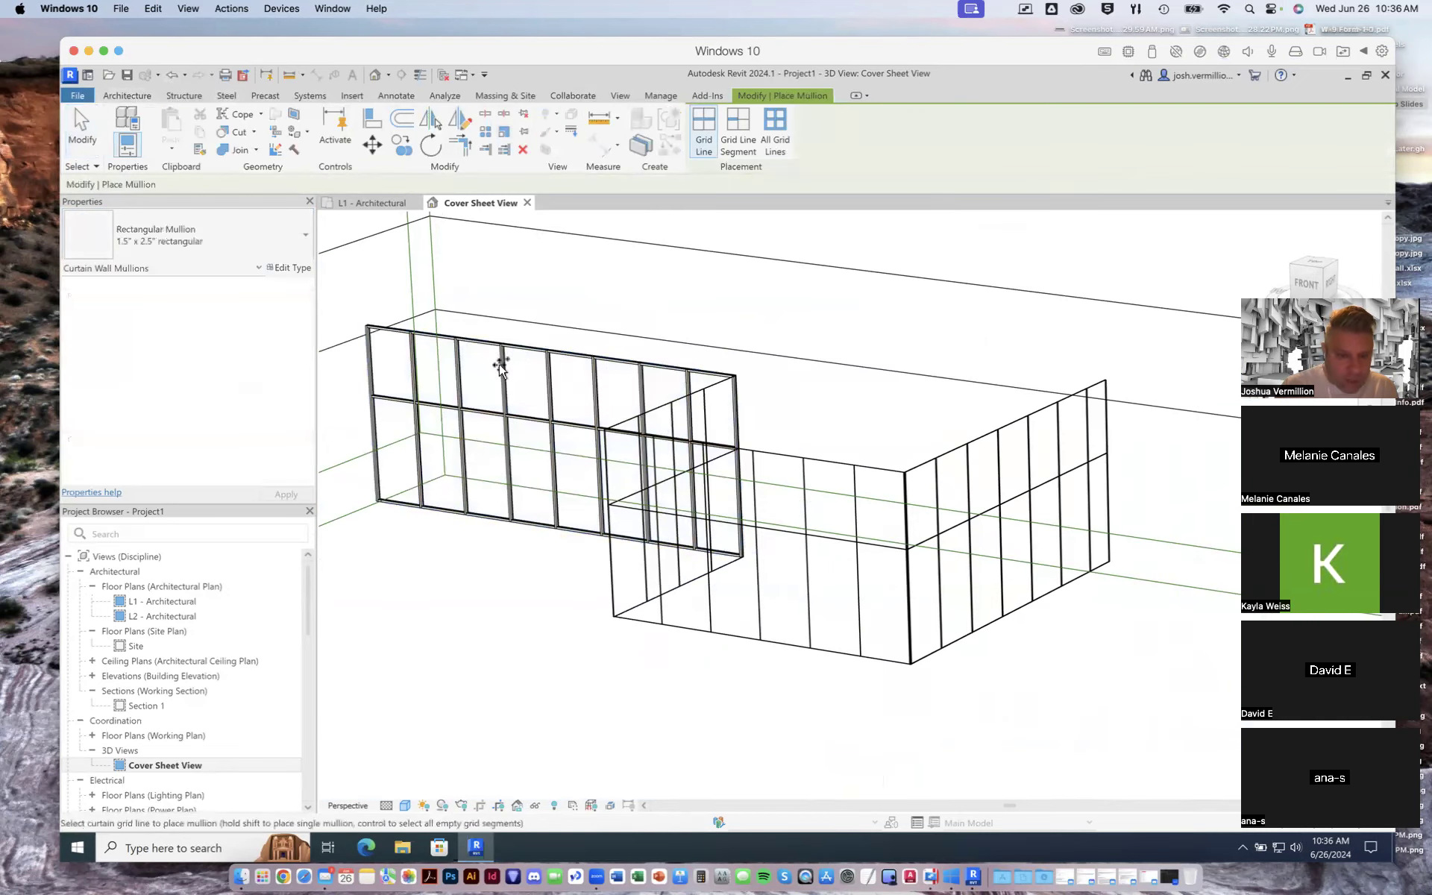
click(775, 129)
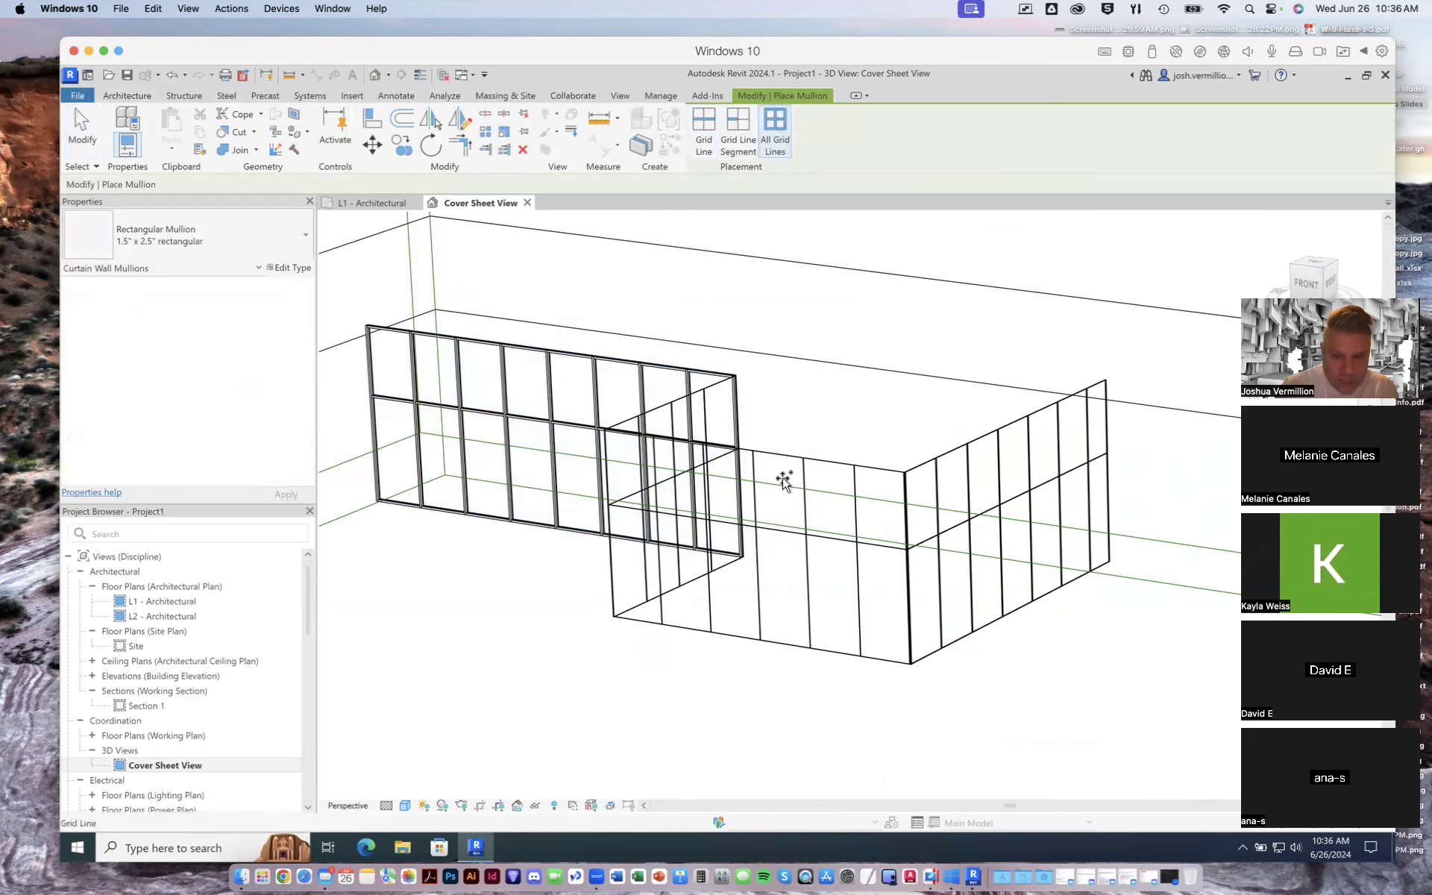
click(756, 507)
click(936, 492)
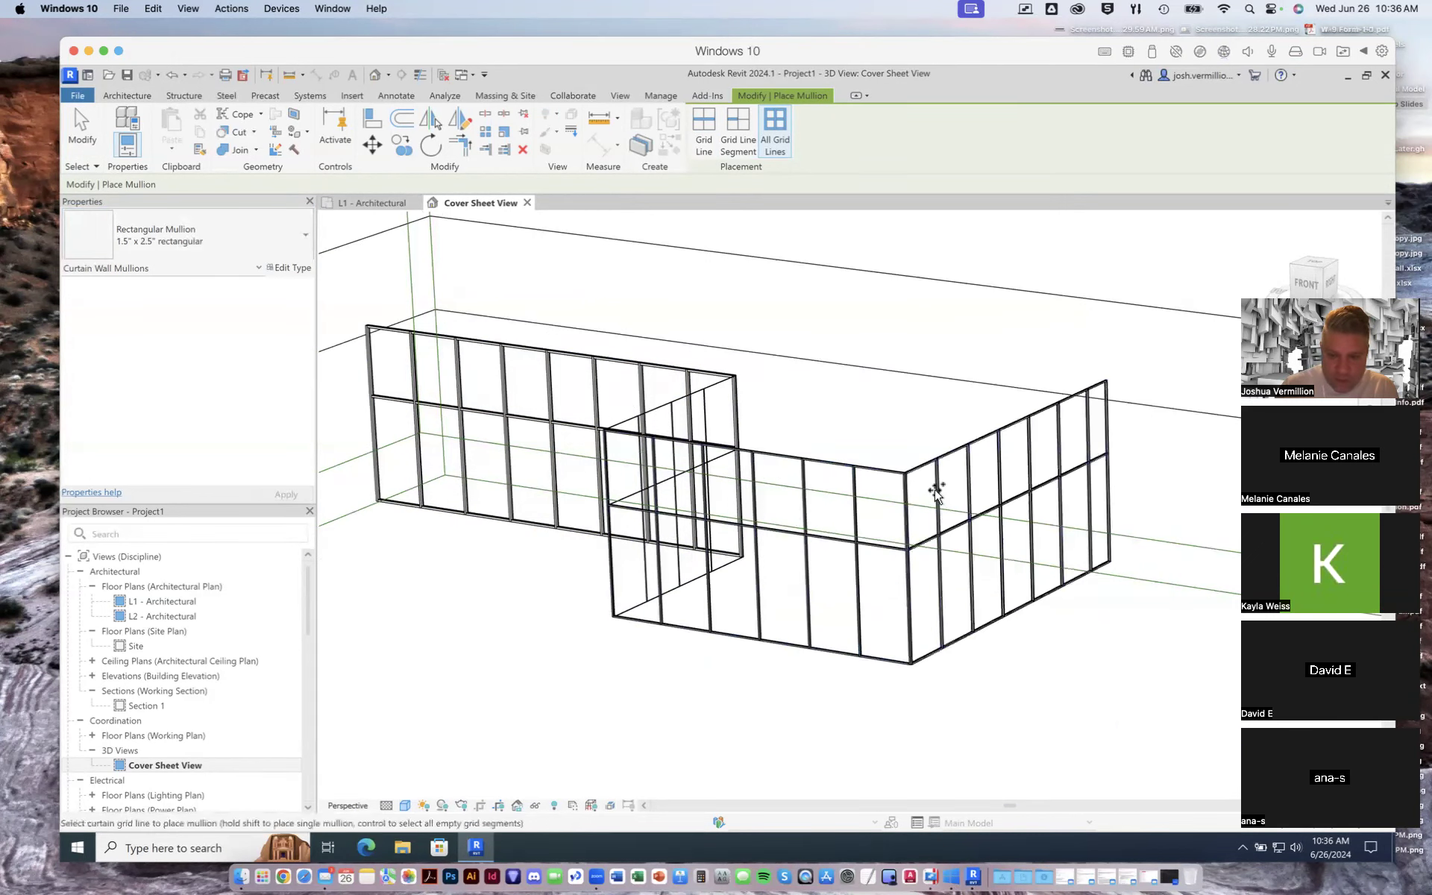
click(668, 422)
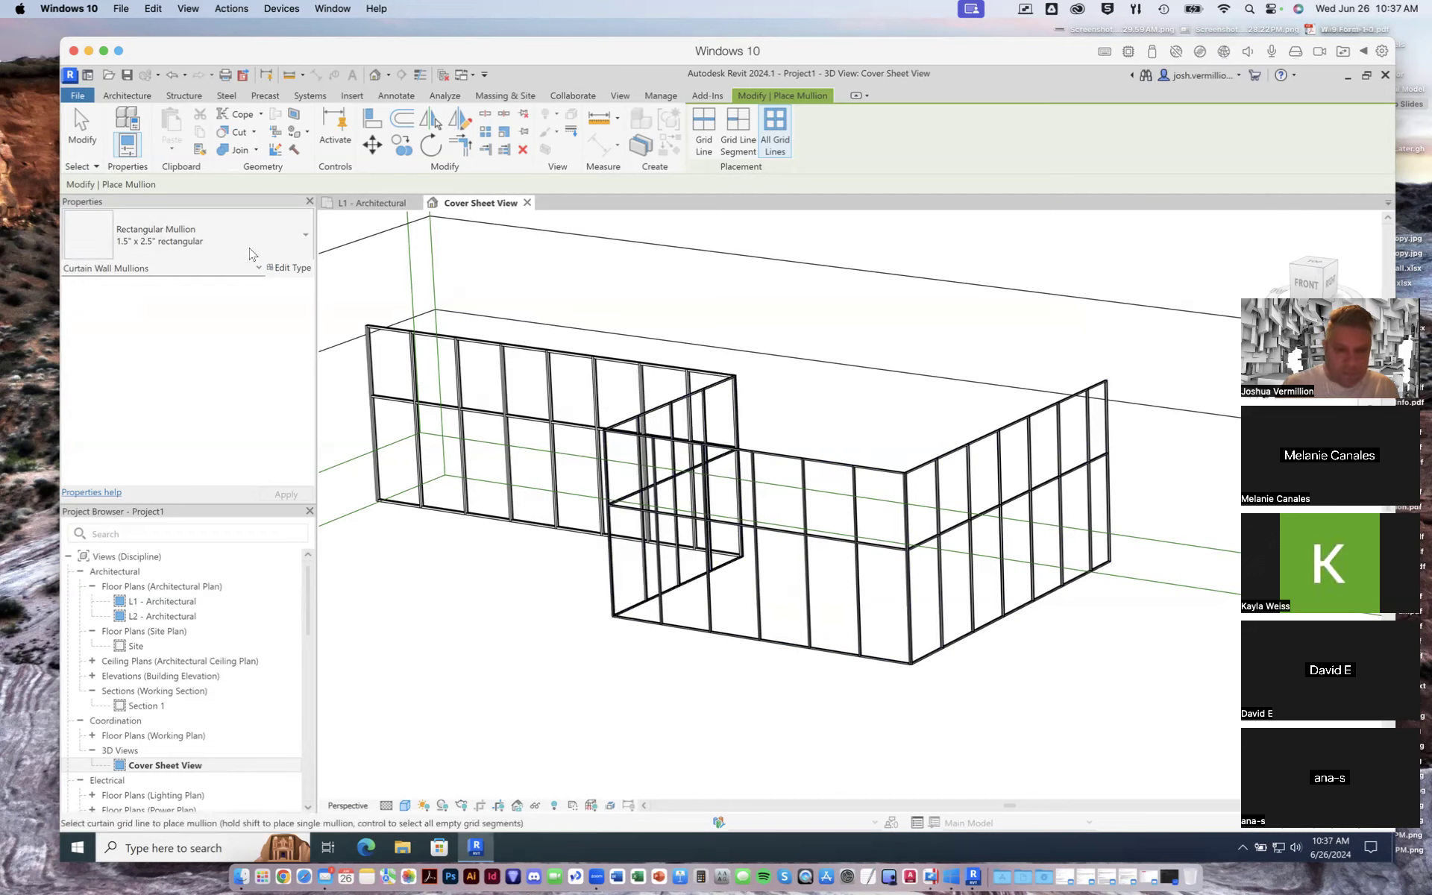
Open the South - Architectural elevation to show the curtain walls straight on
click(134, 97)
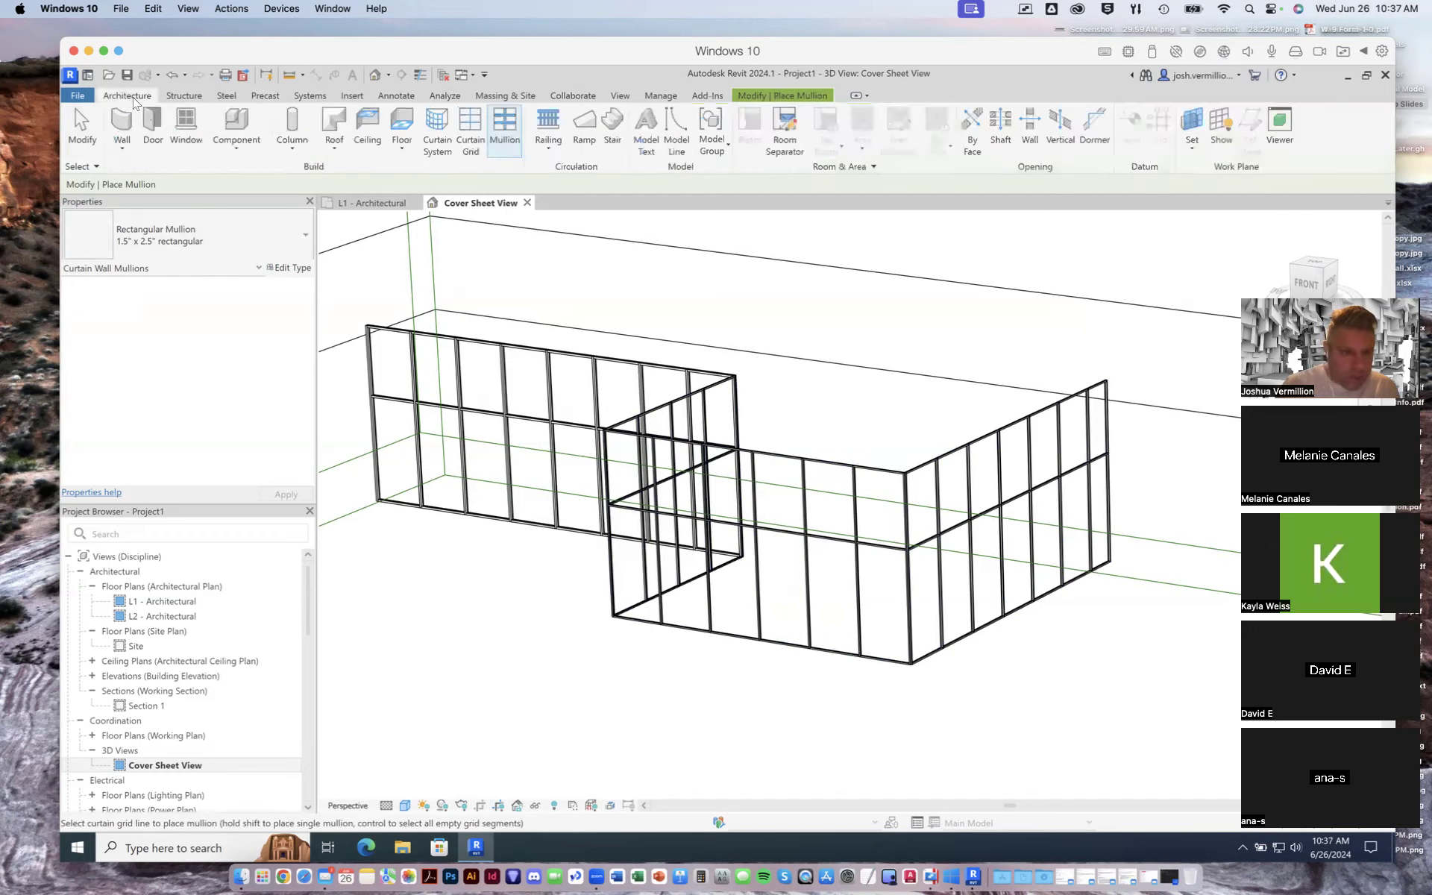
click(470, 132)
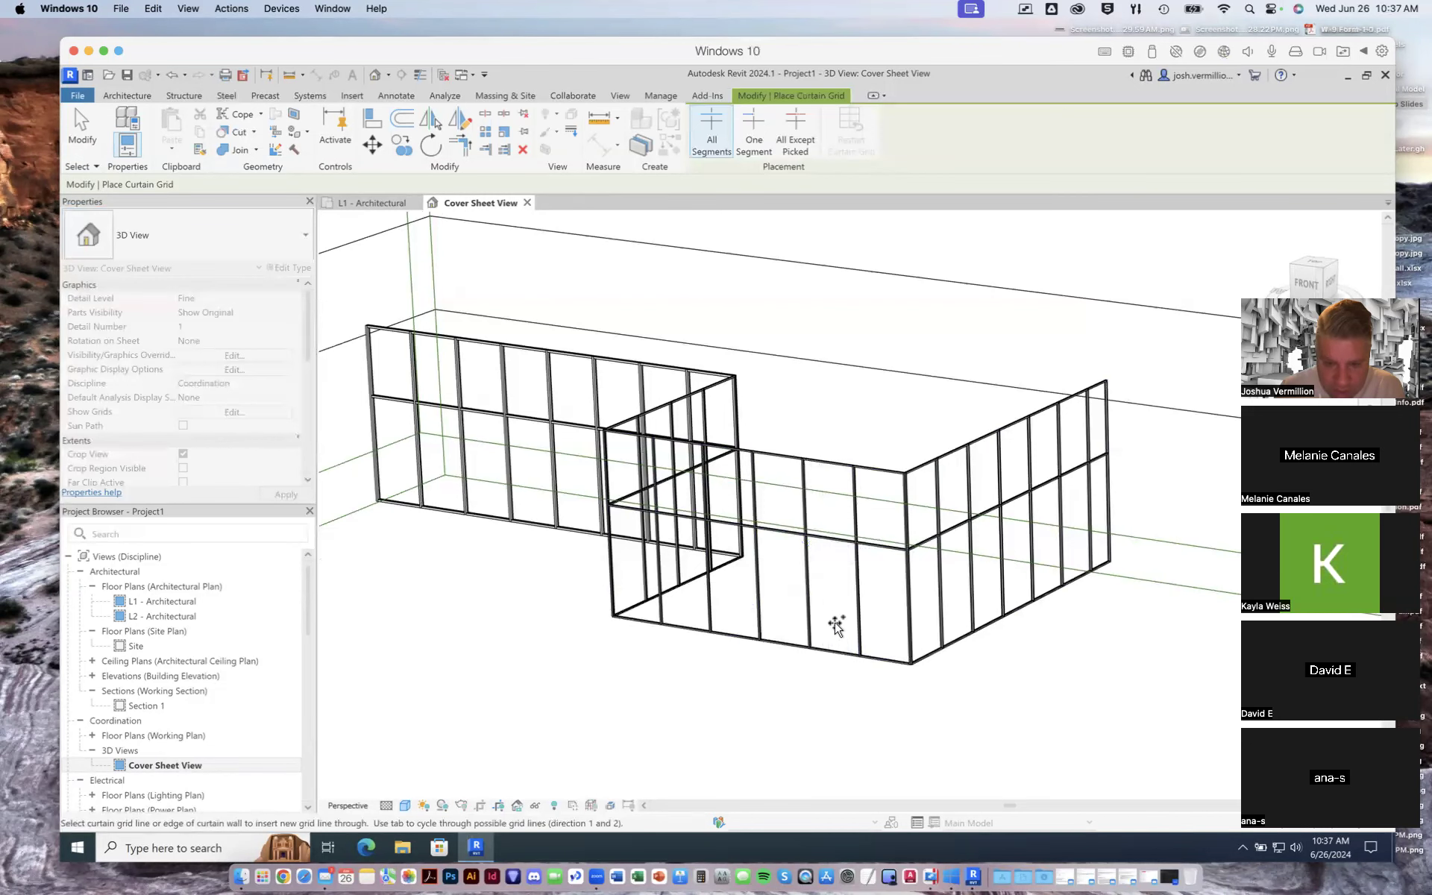
scroll(829, 633, up, 5)
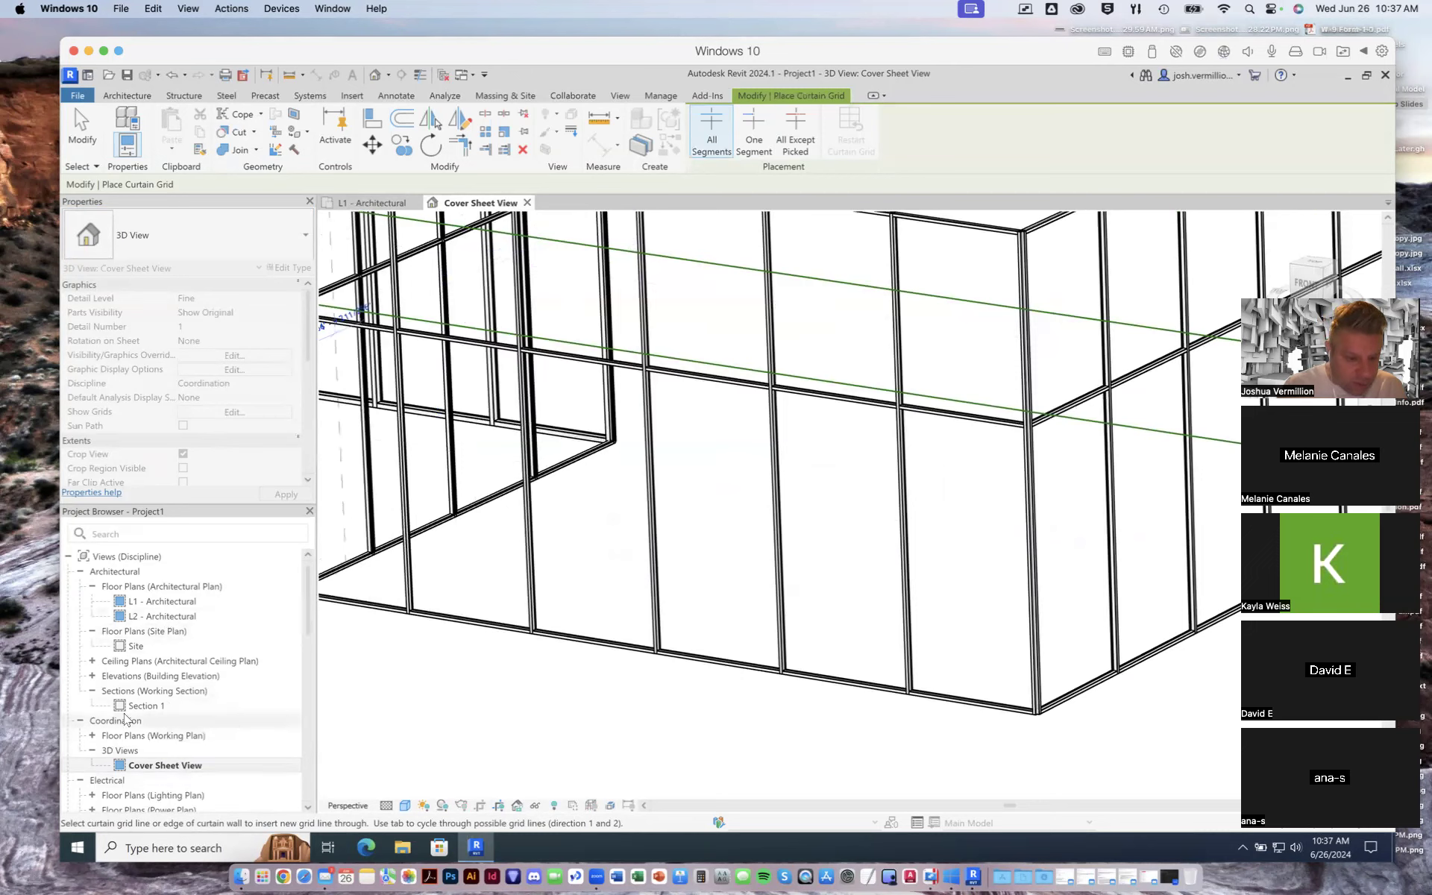
double_click(127, 676)
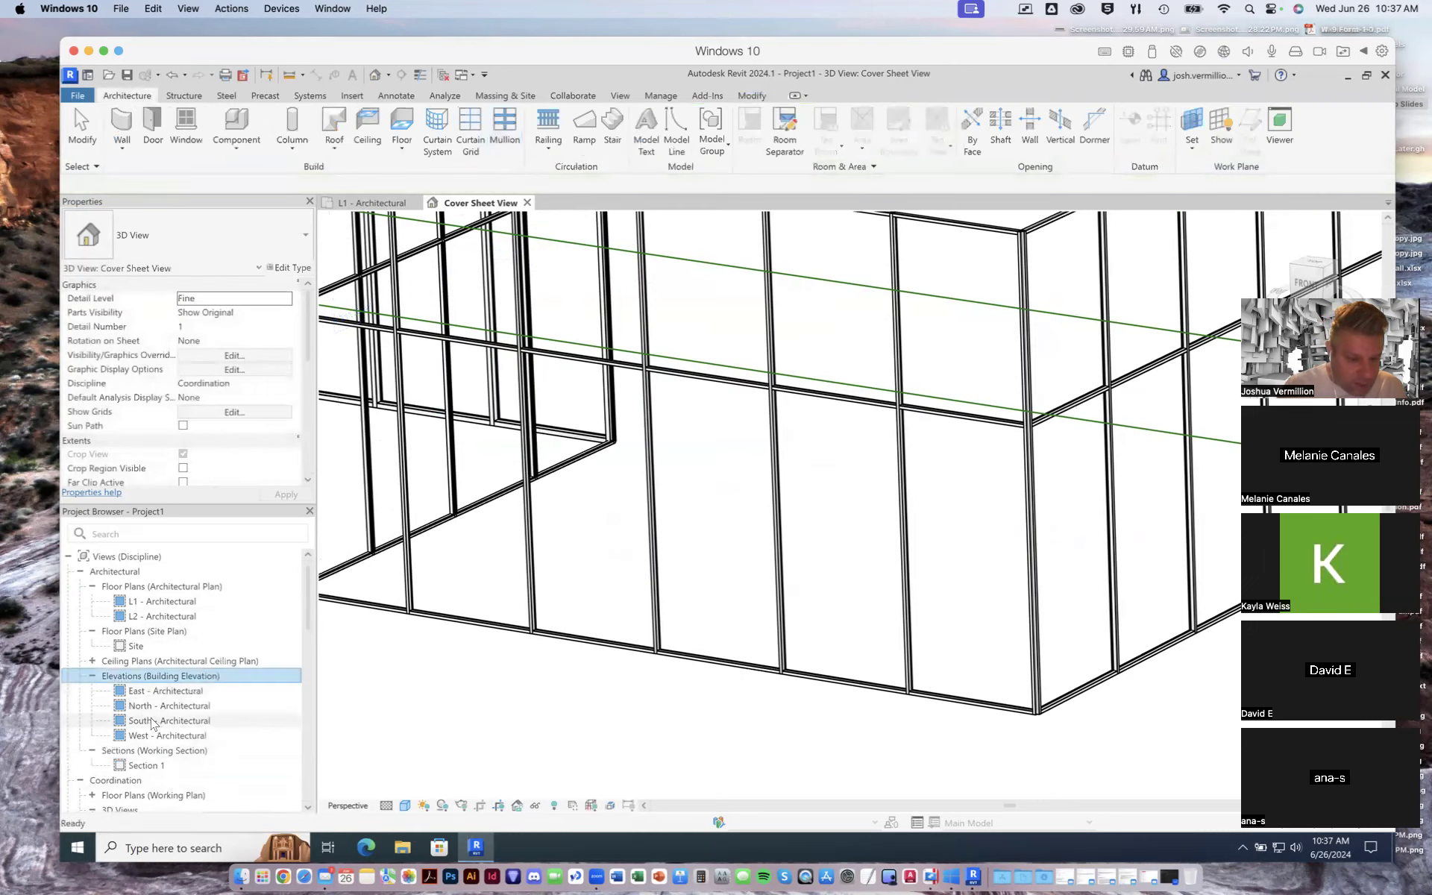
double_click(152, 721)
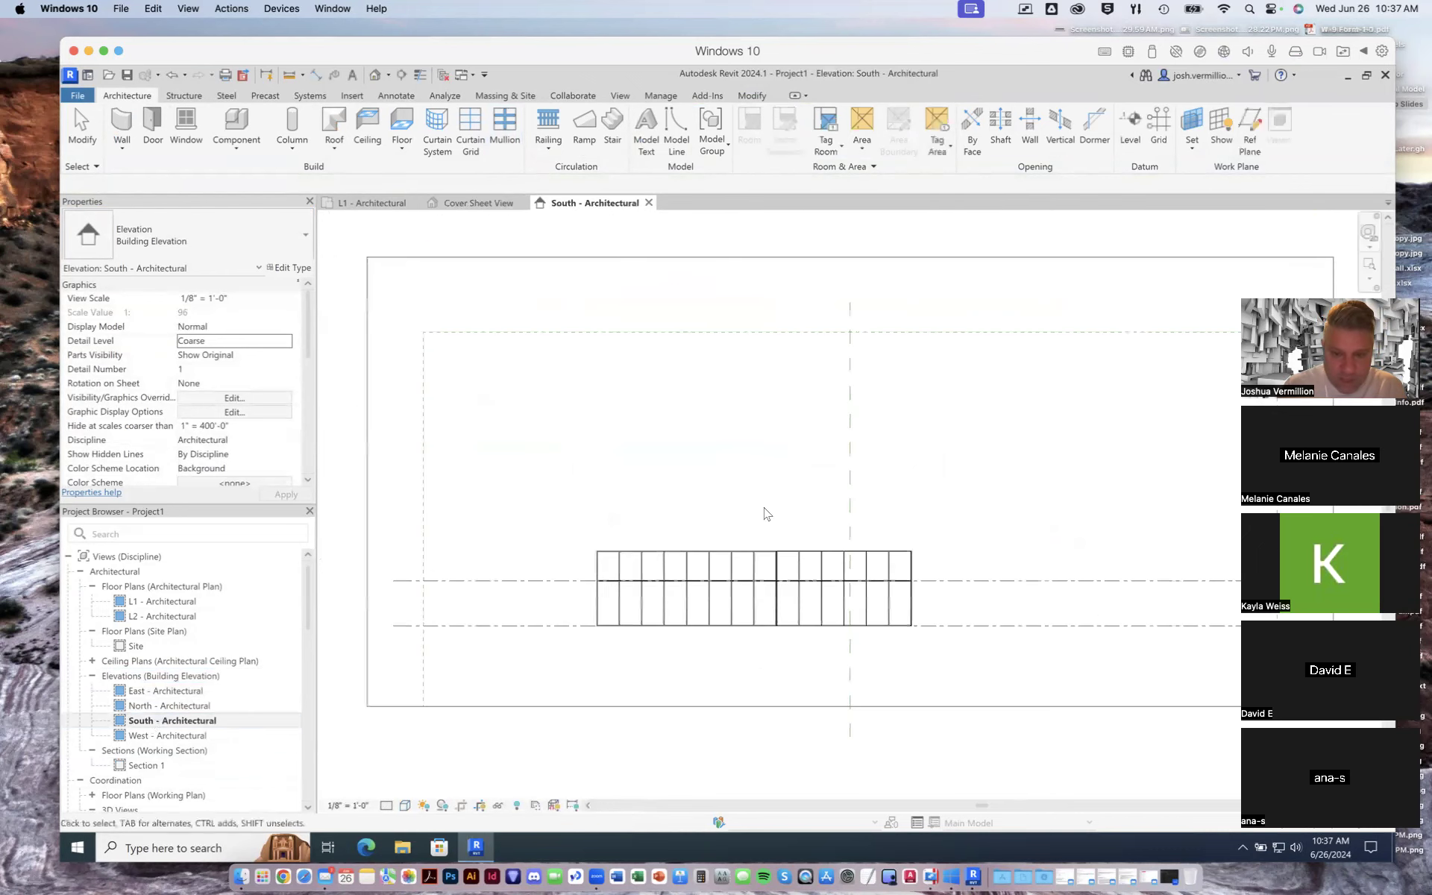
scroll(748, 589, up, 5)
scroll(783, 521, down, 3)
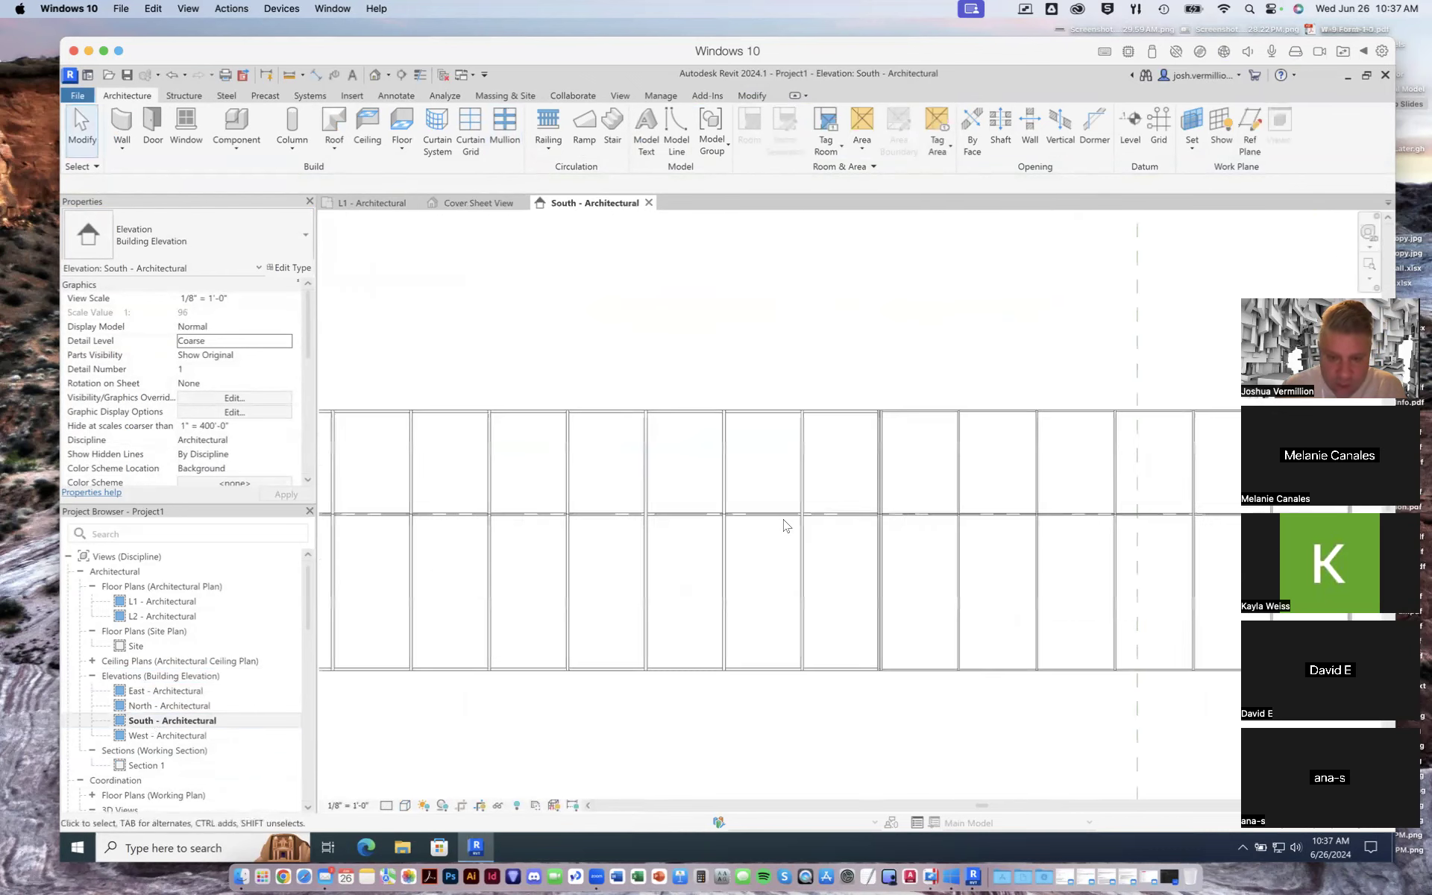
scroll(746, 524, up, 5)
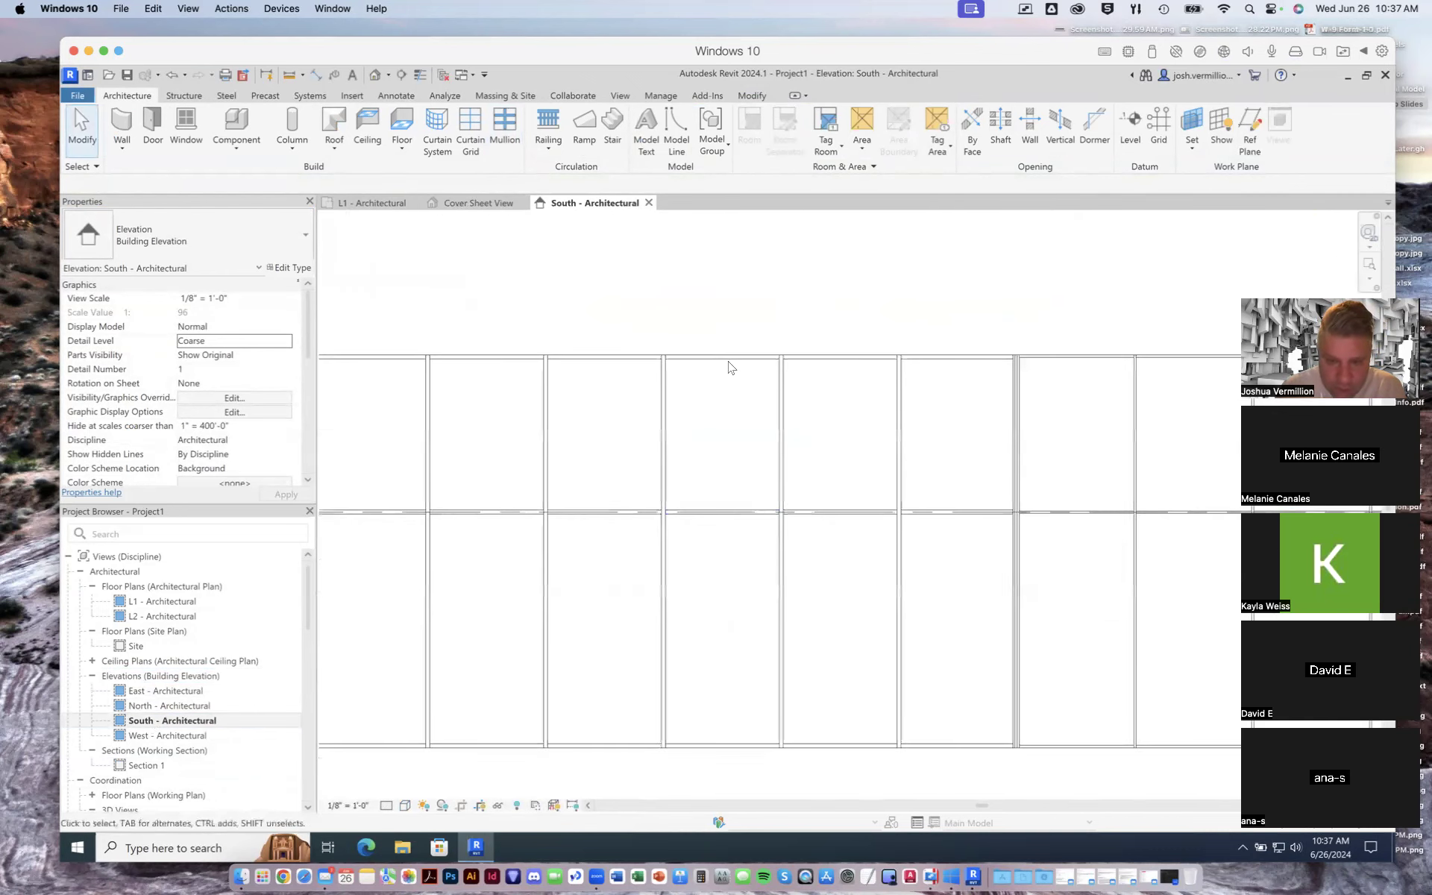
Add two horizontal curtain grid lines across the rear 48' curtain wall, 4'-0" above and 2'-6" below its middle grid line
click(472, 130)
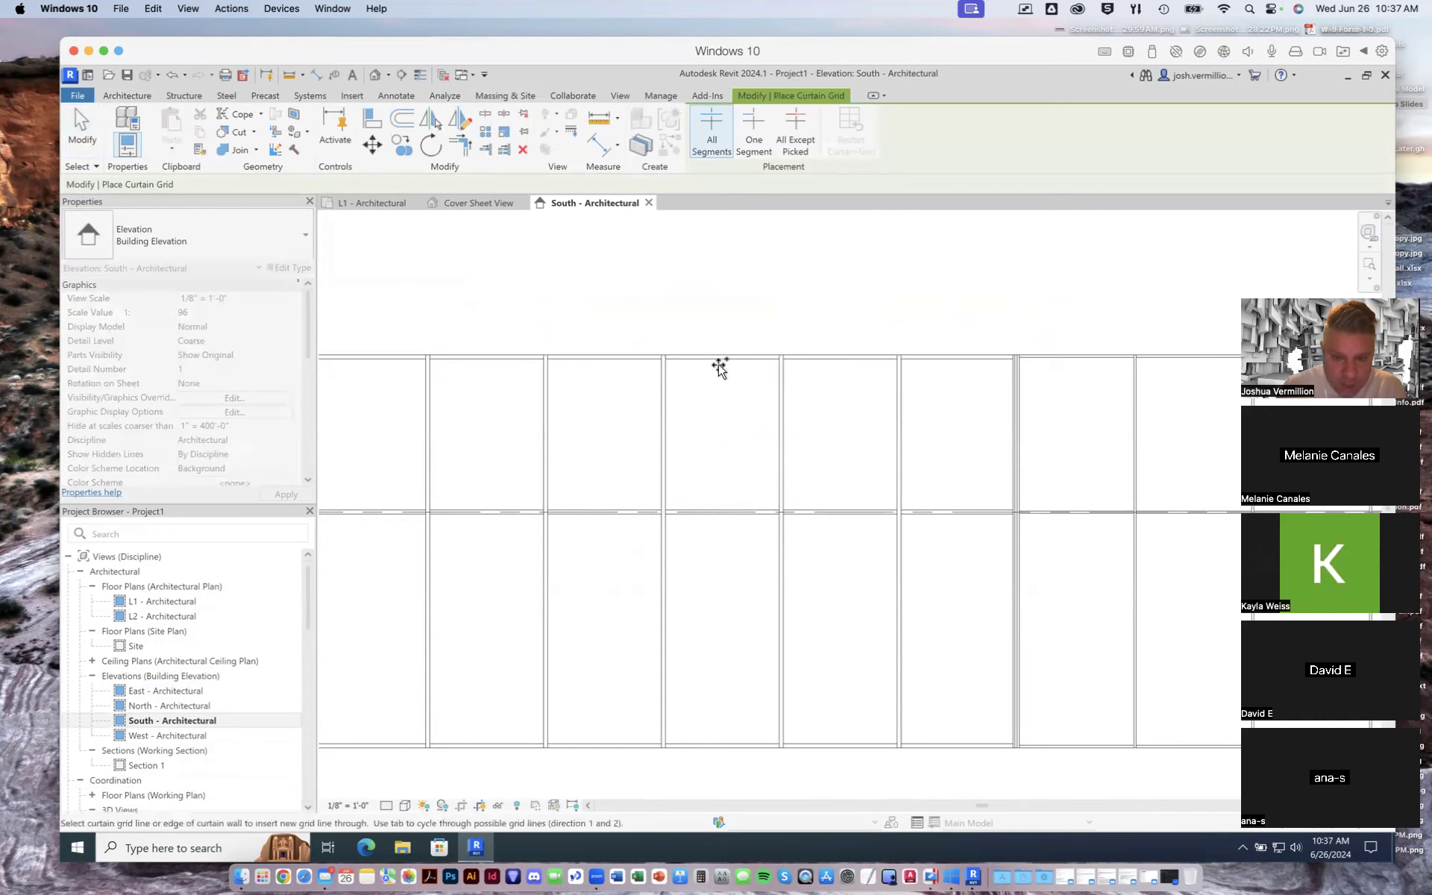
click(666, 431)
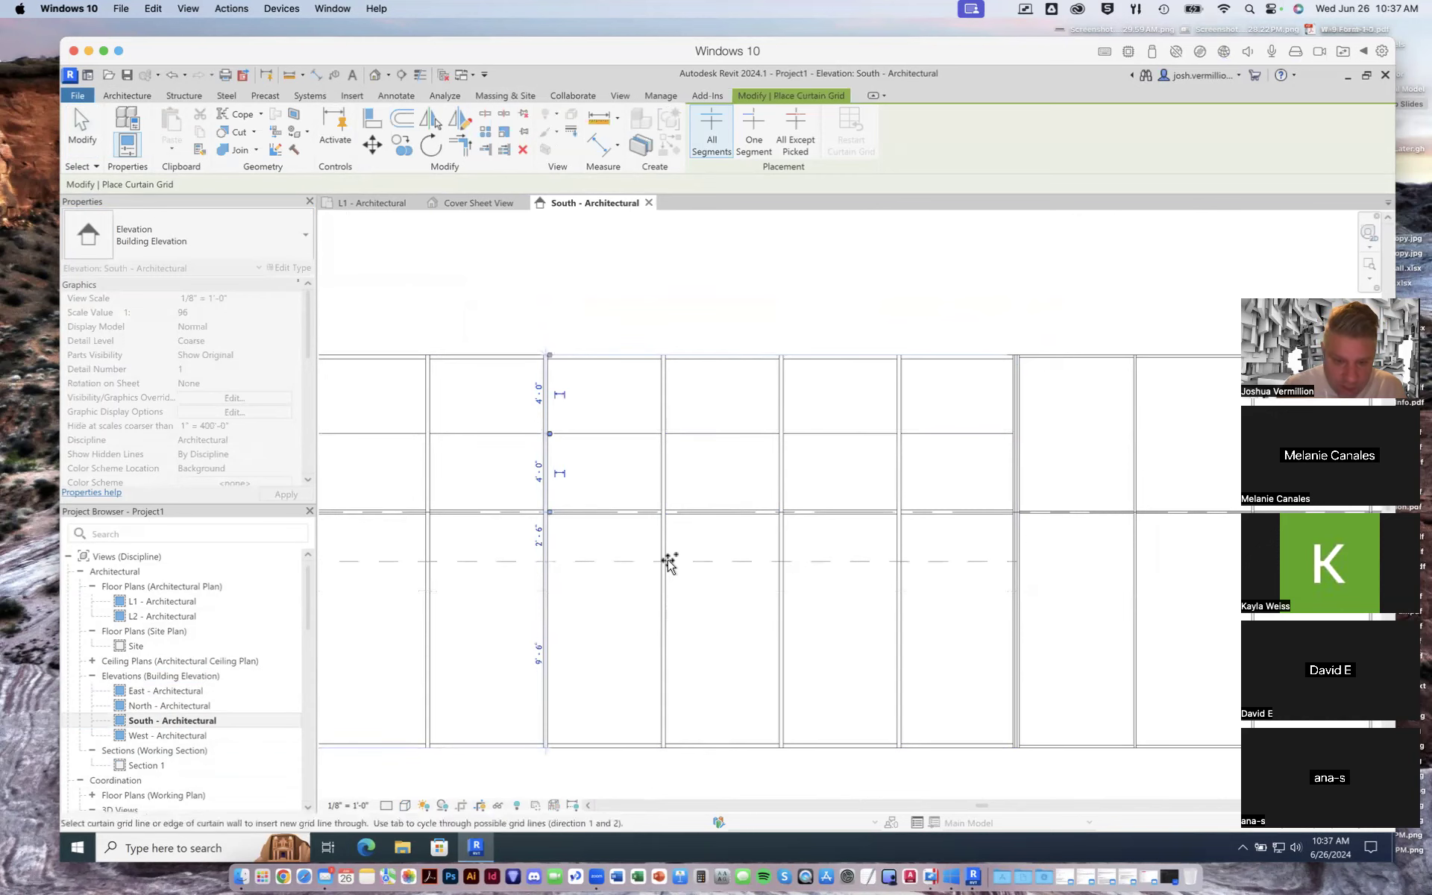
click(682, 560)
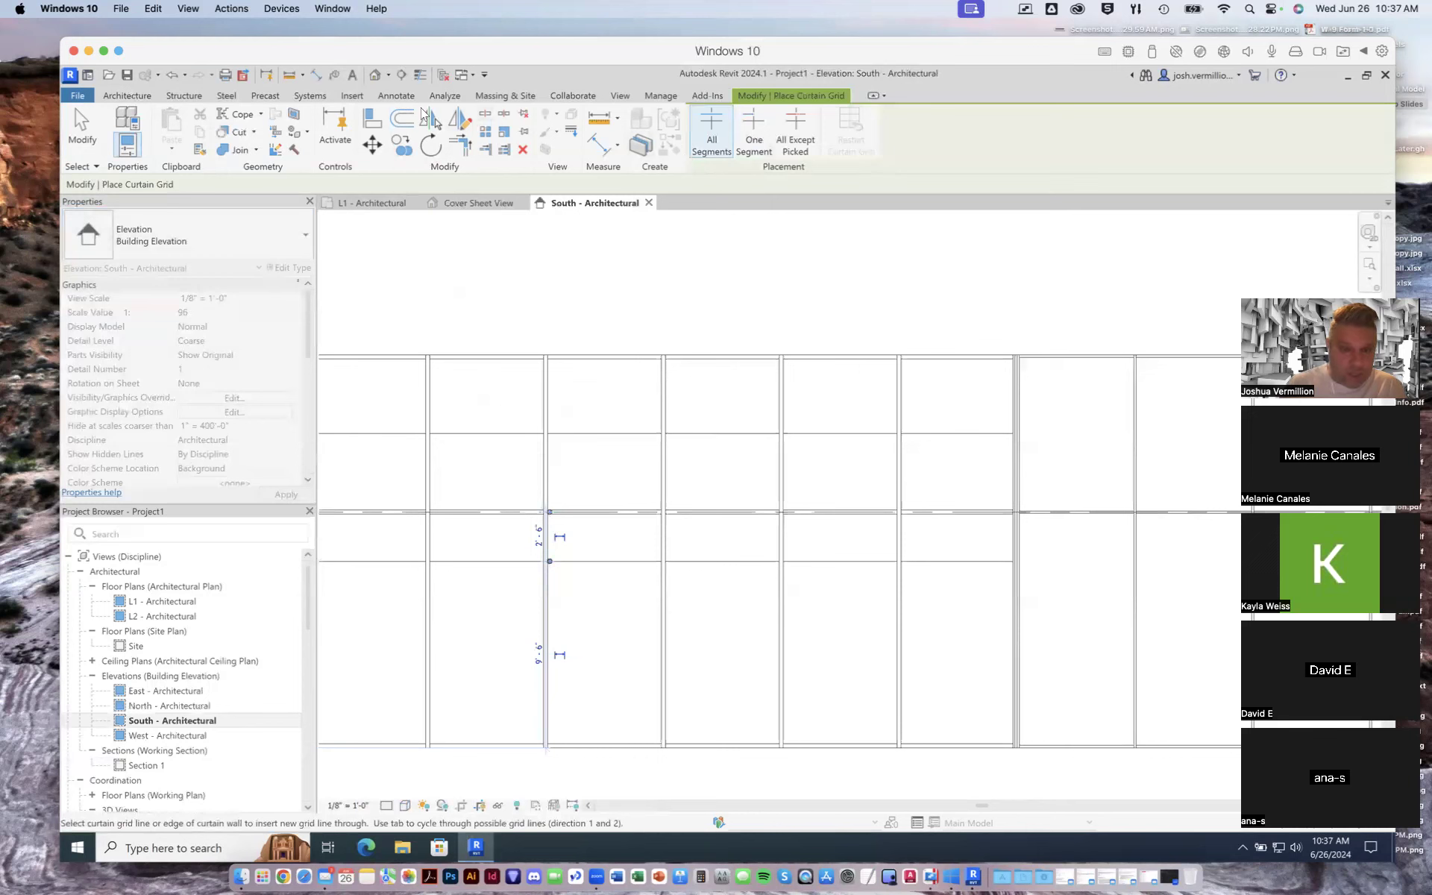
click(82, 125)
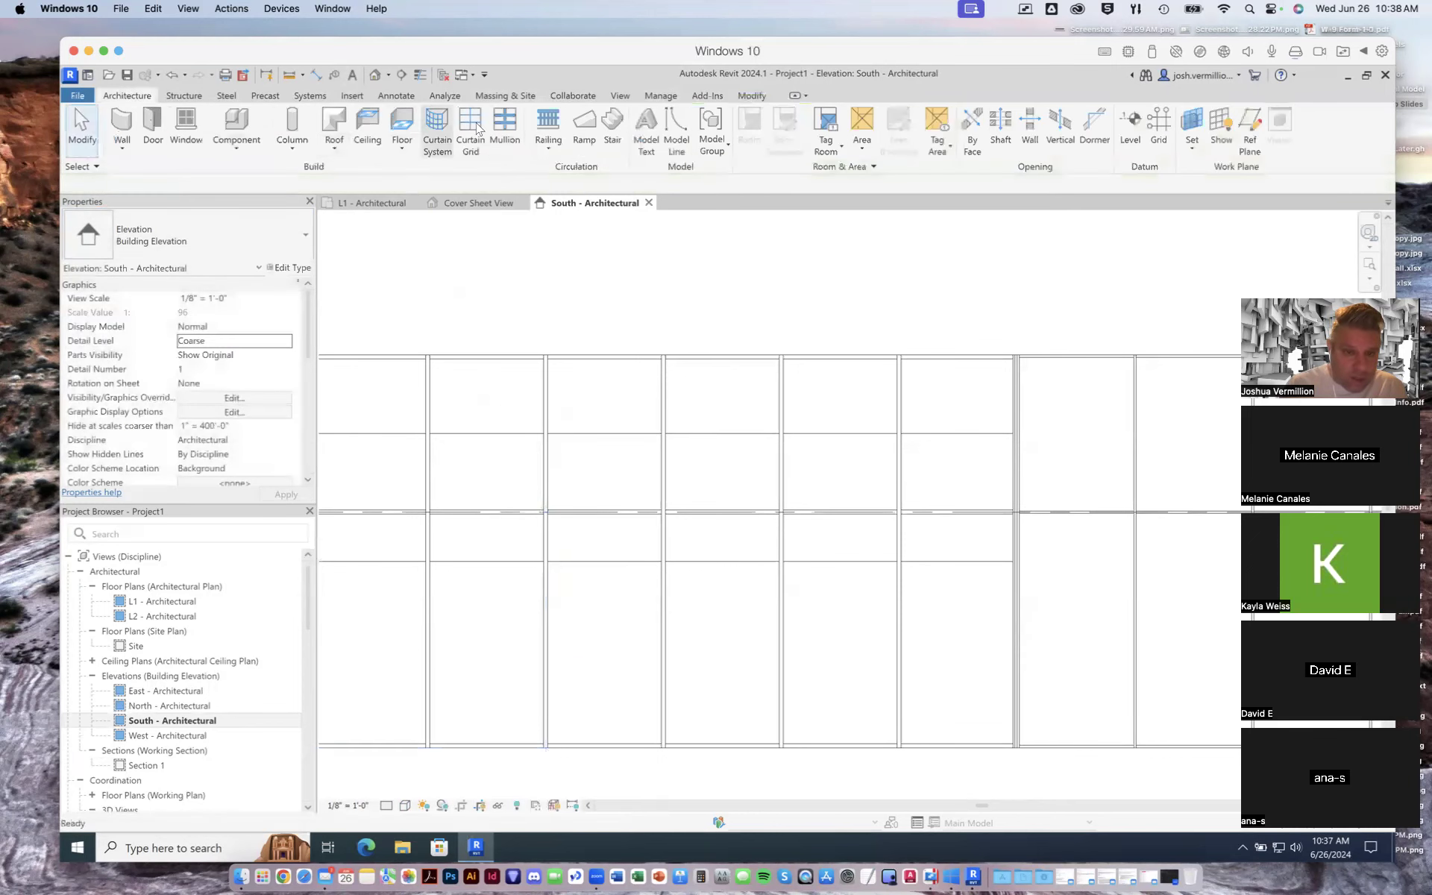
Place 1.5" x 2.5" rectangular mullions along the two added horizontal grid lines of the rear curtain wall
click(501, 127)
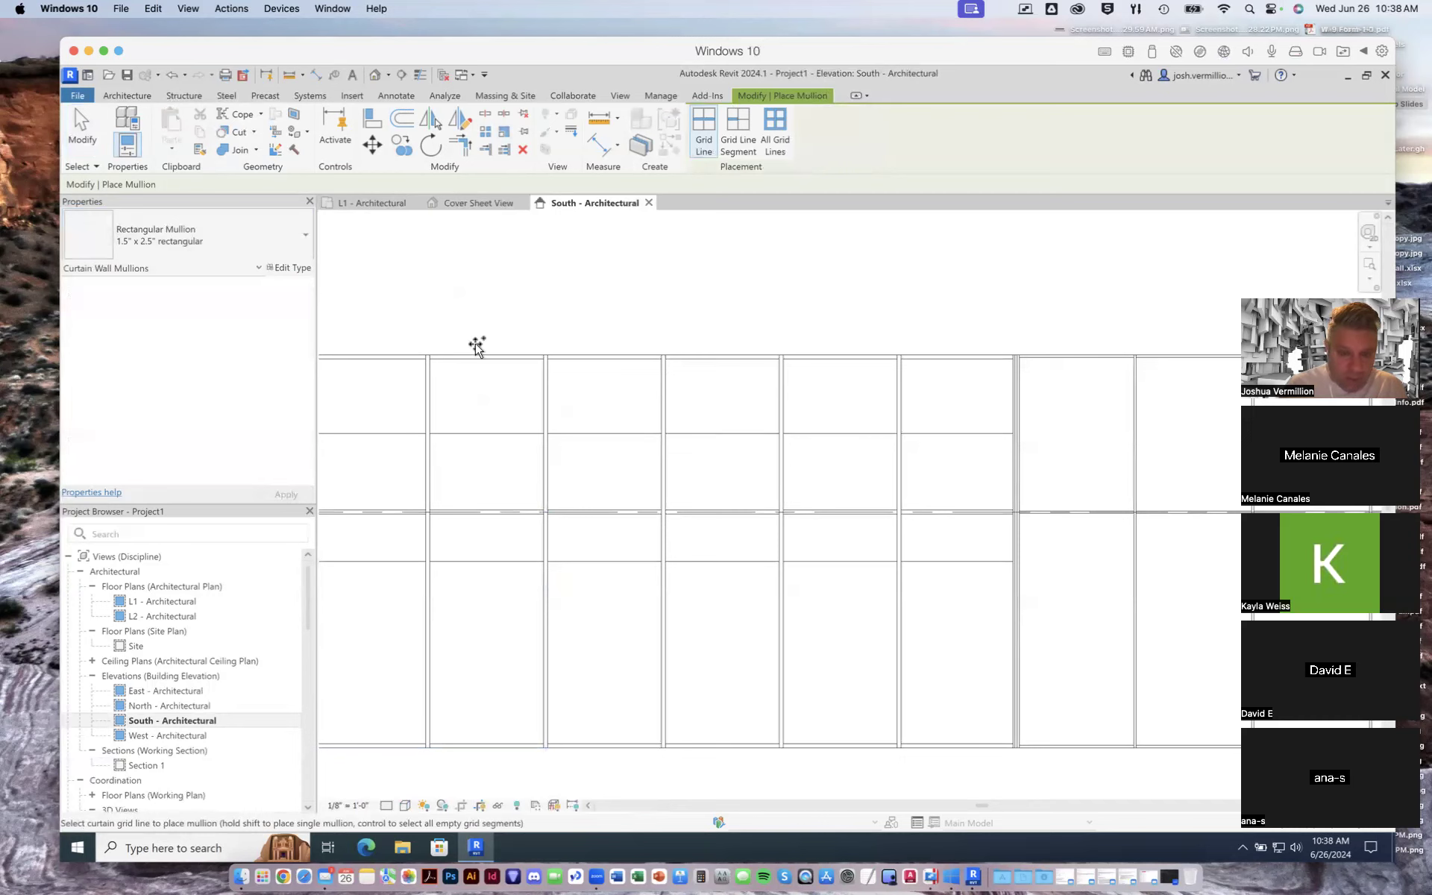
click(602, 435)
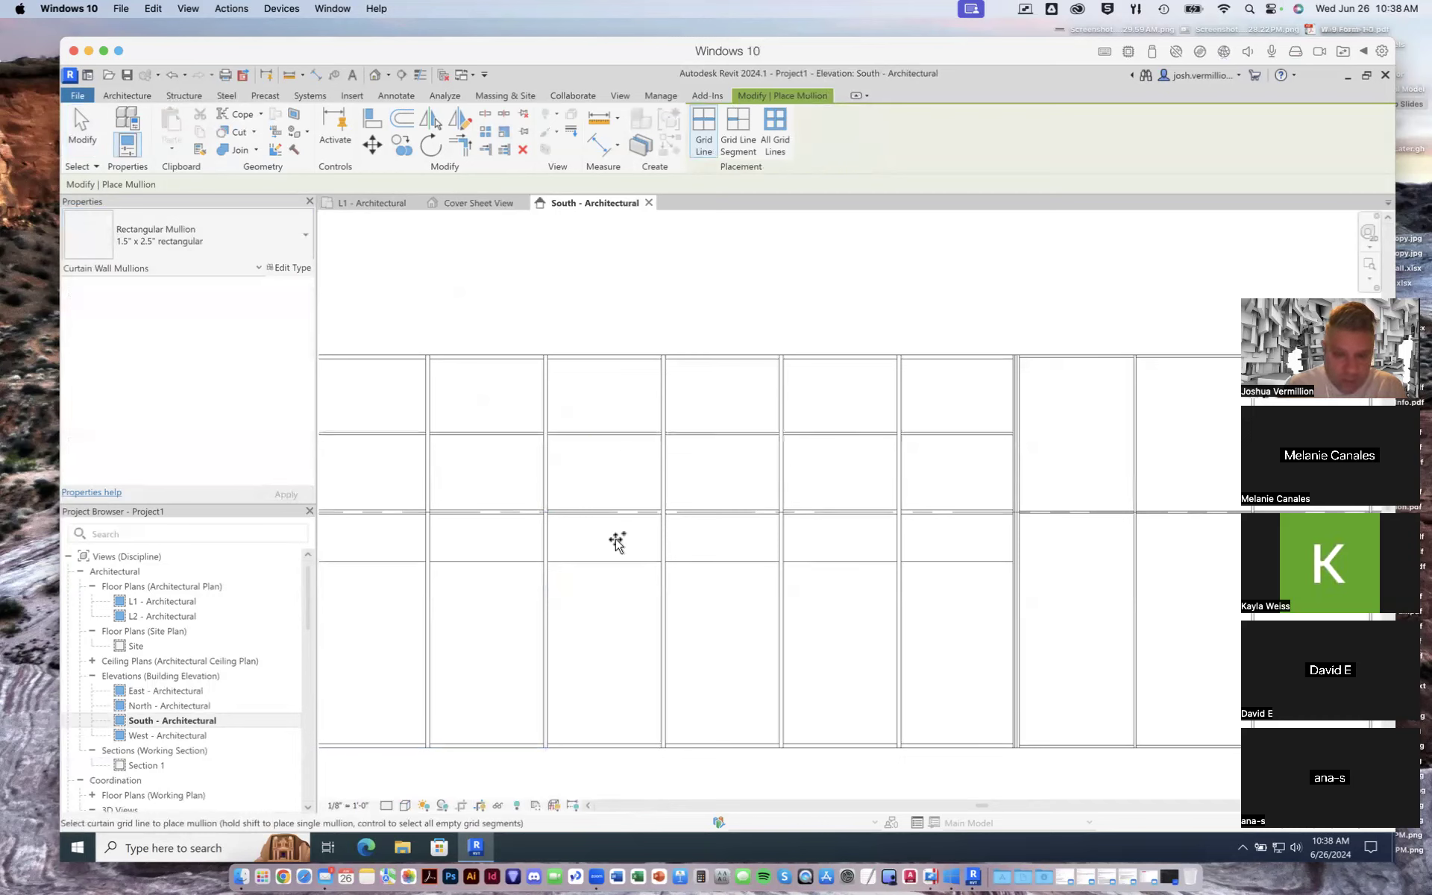
click(623, 563)
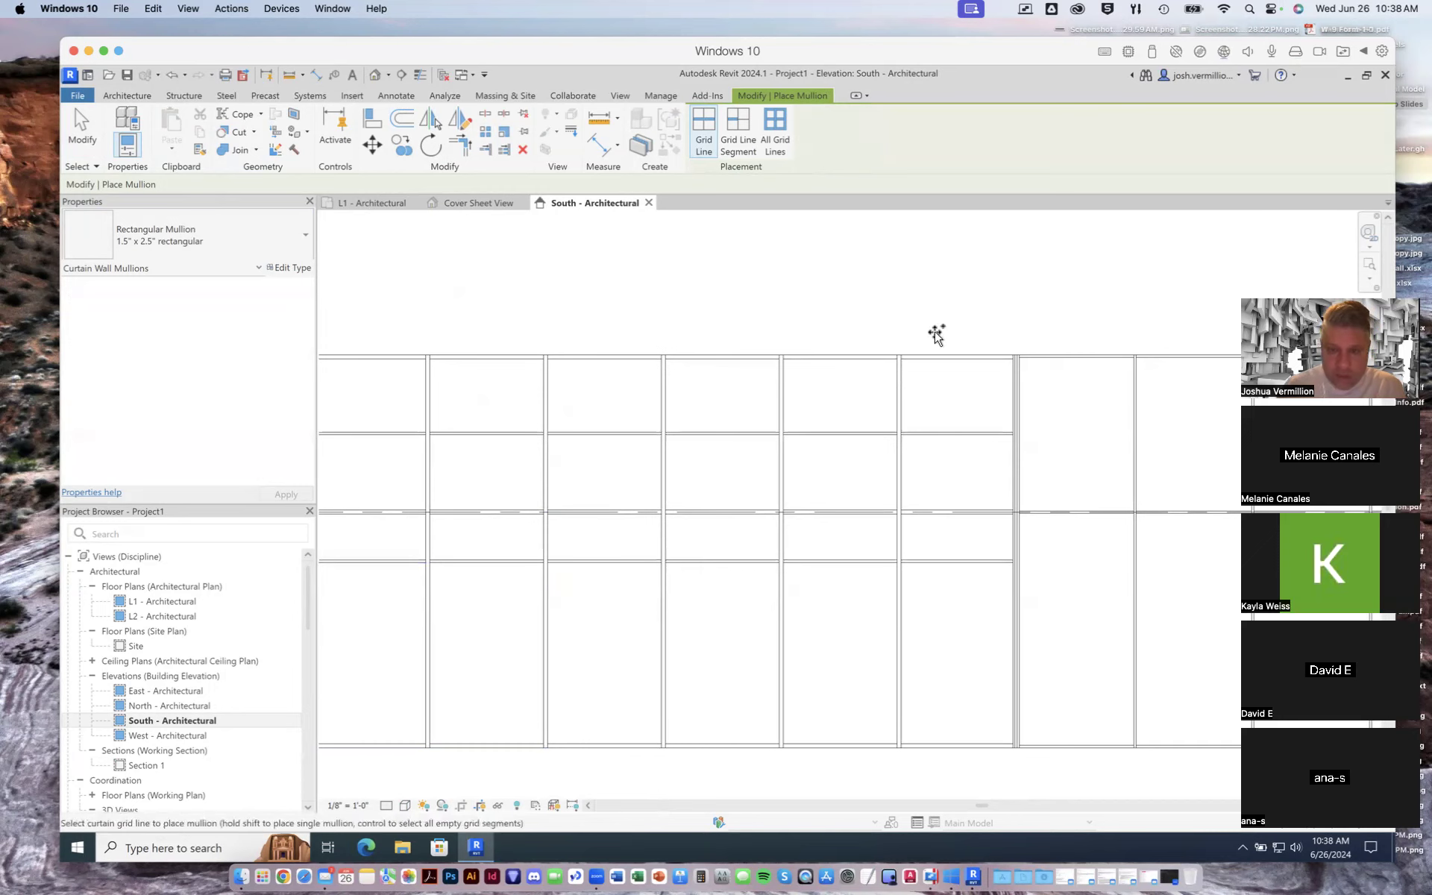
scroll(932, 343, down, 3)
scroll(933, 351, down, 2)
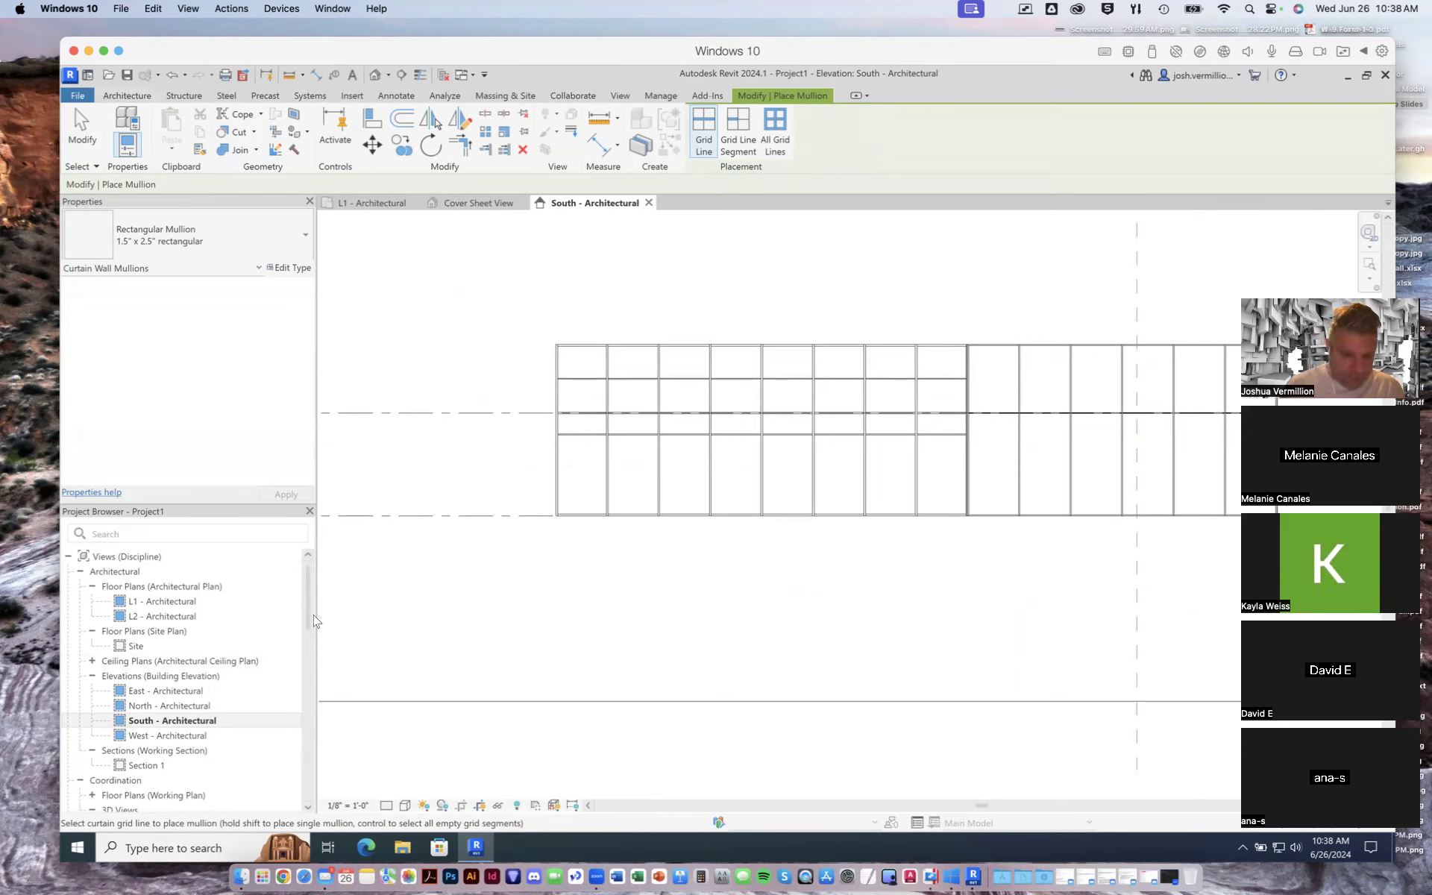
Return to the Cover Sheet View and examine the mullions on the whole chain of curtain walls
drag(307, 609, 303, 655)
double_click(179, 654)
scroll(764, 497, down, 6)
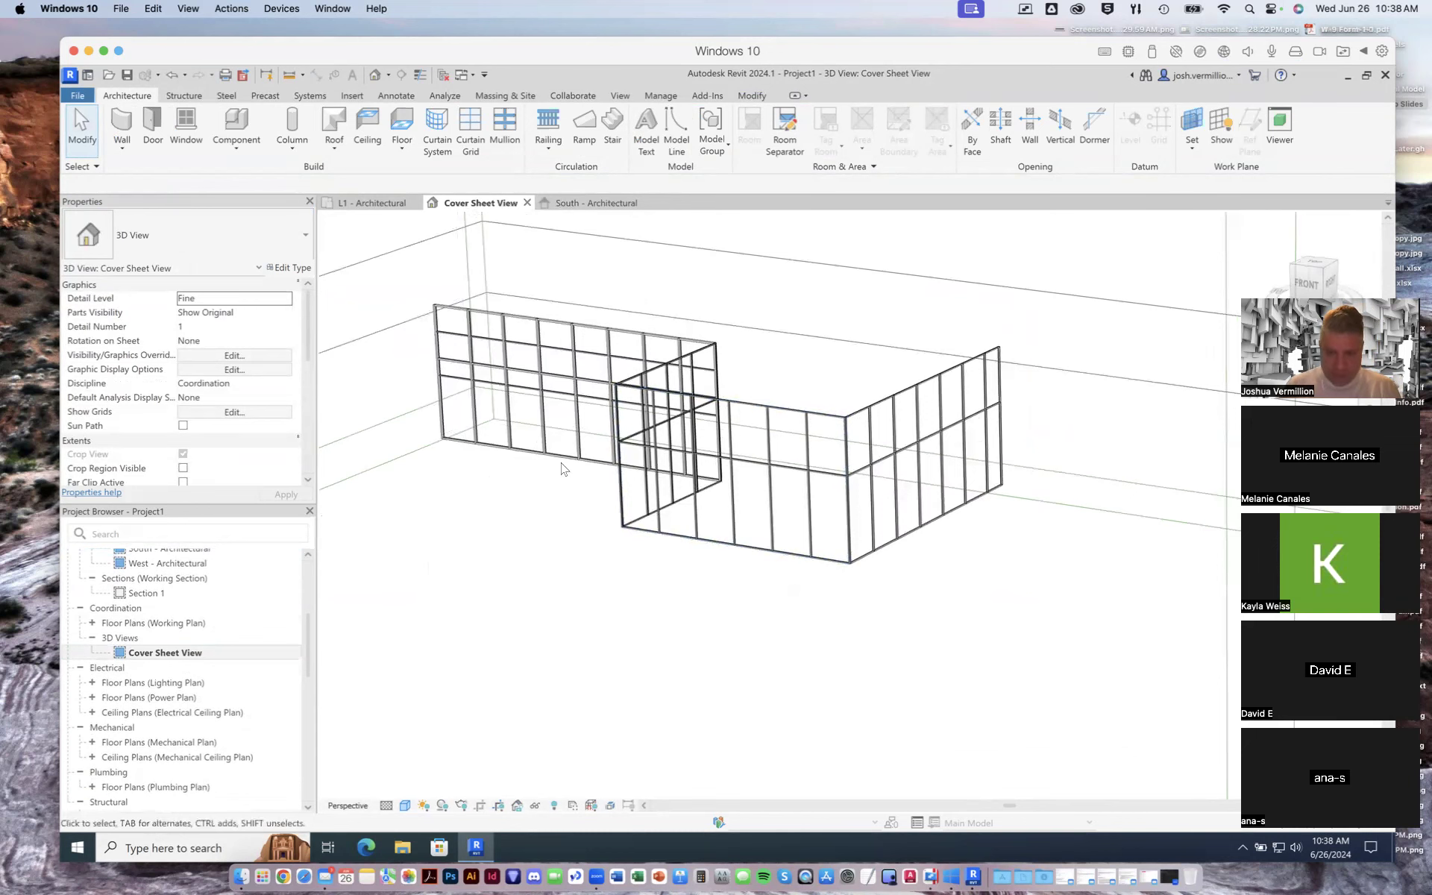
scroll(578, 369, up, 4)
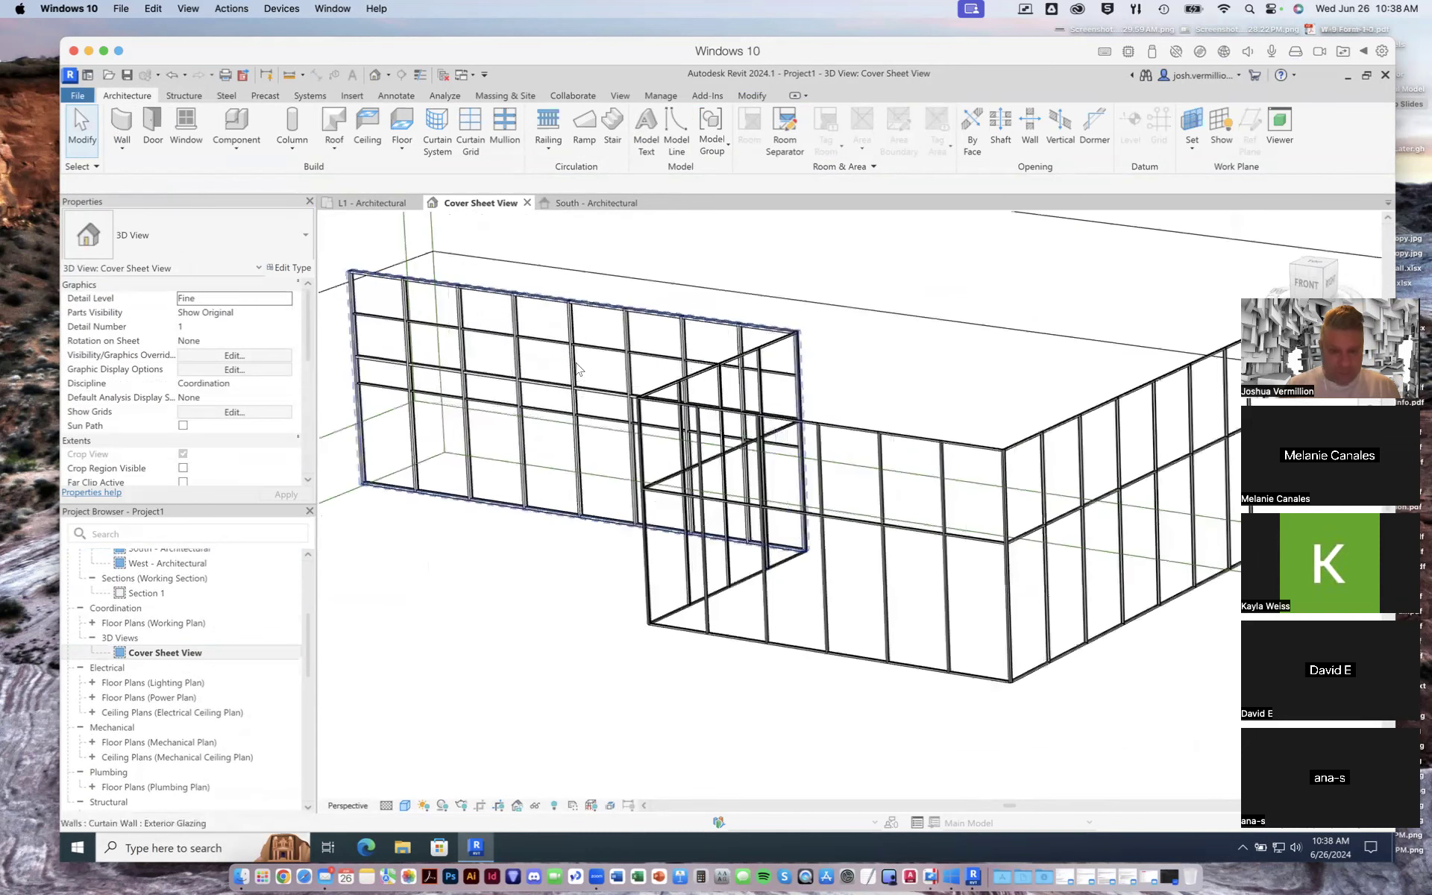
scroll(578, 369, up, 2)
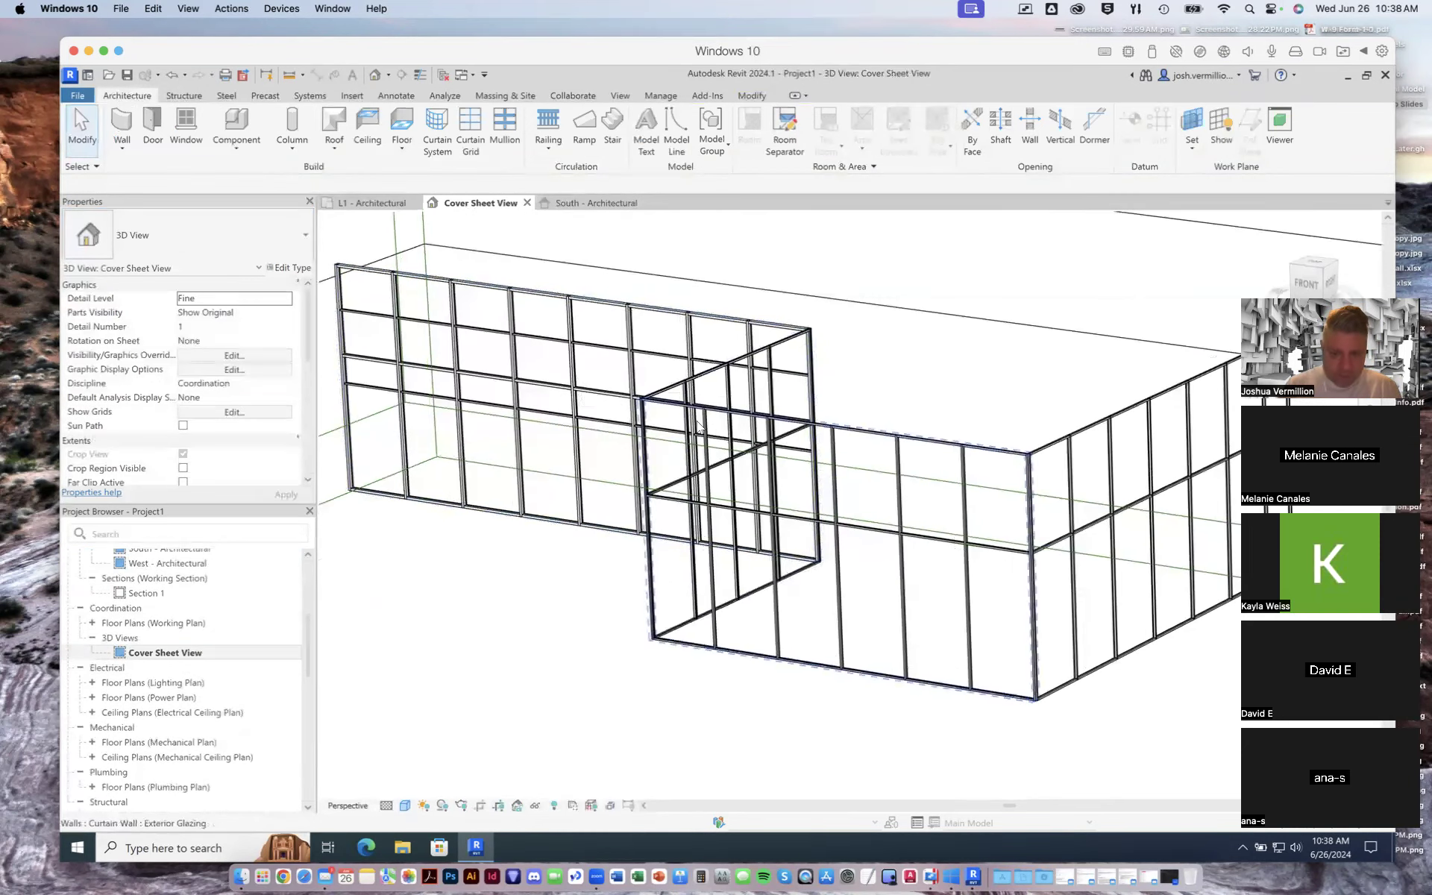
scroll(697, 427, down, 3)
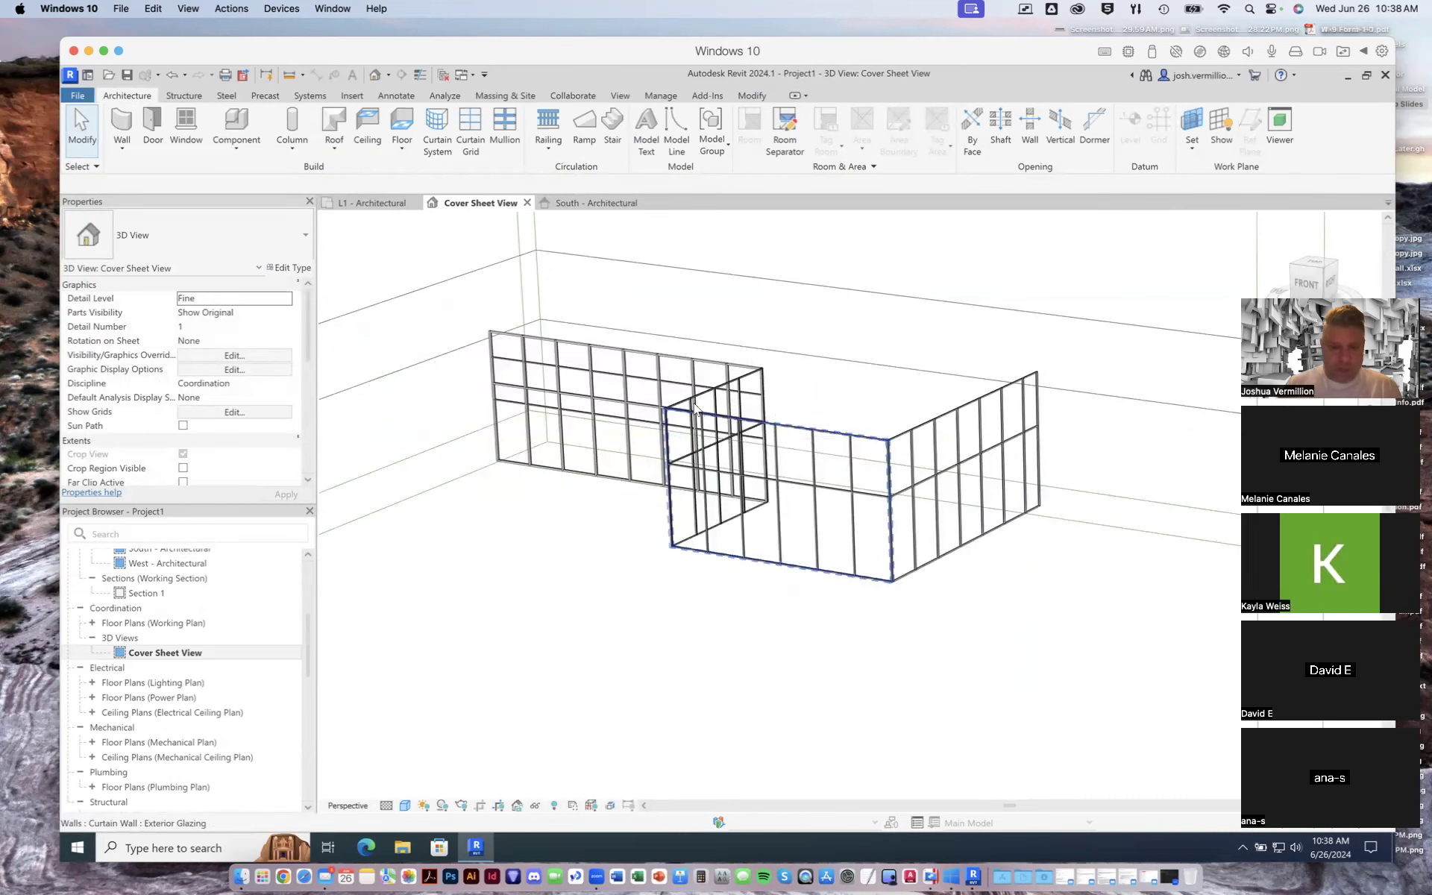
scroll(693, 406, down, 2)
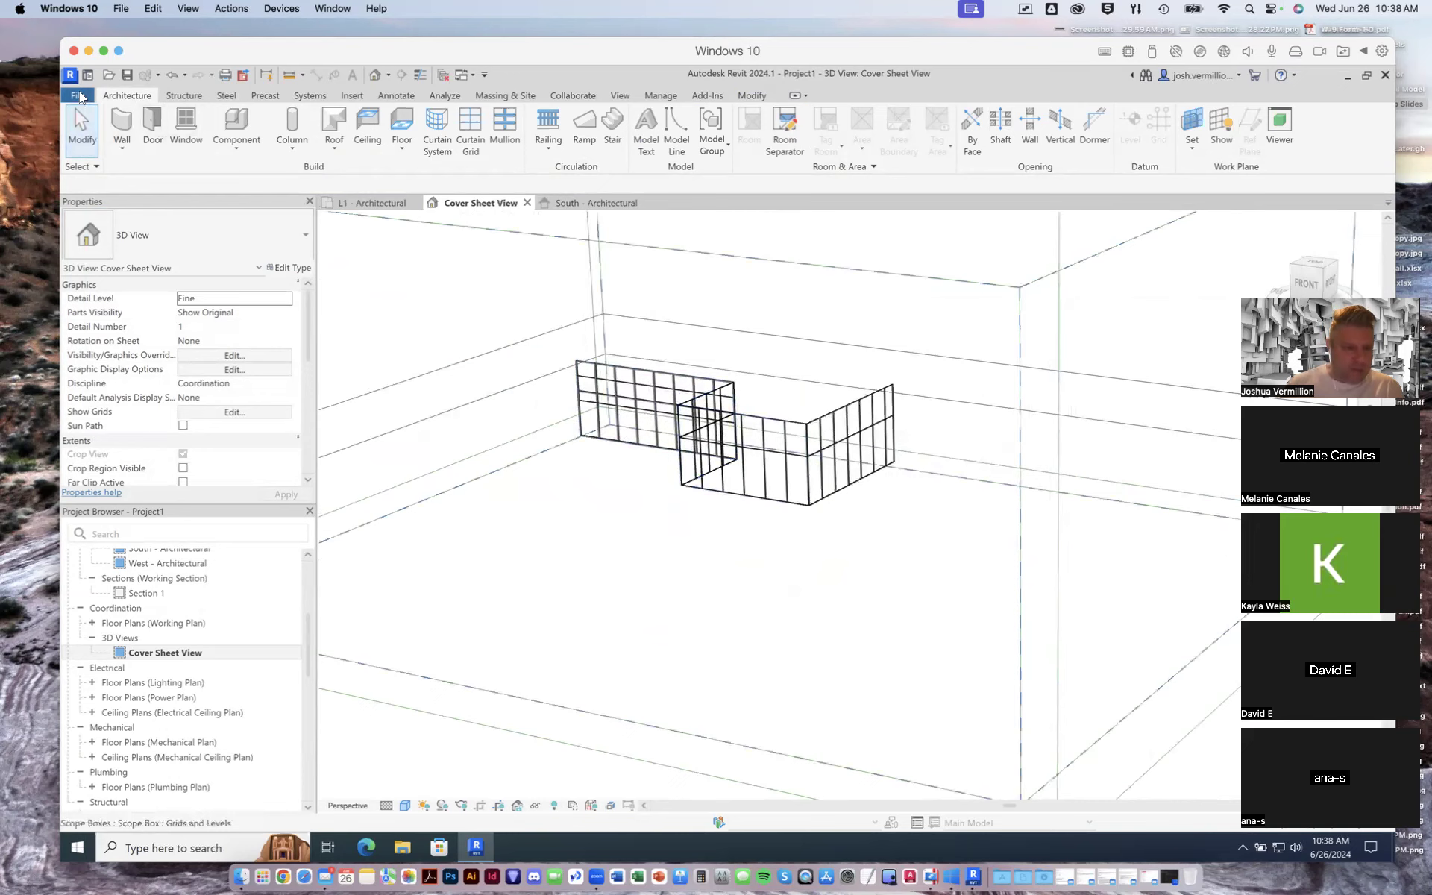
Close the curtain wall project and open the recent model 767 Demo01
click(1385, 75)
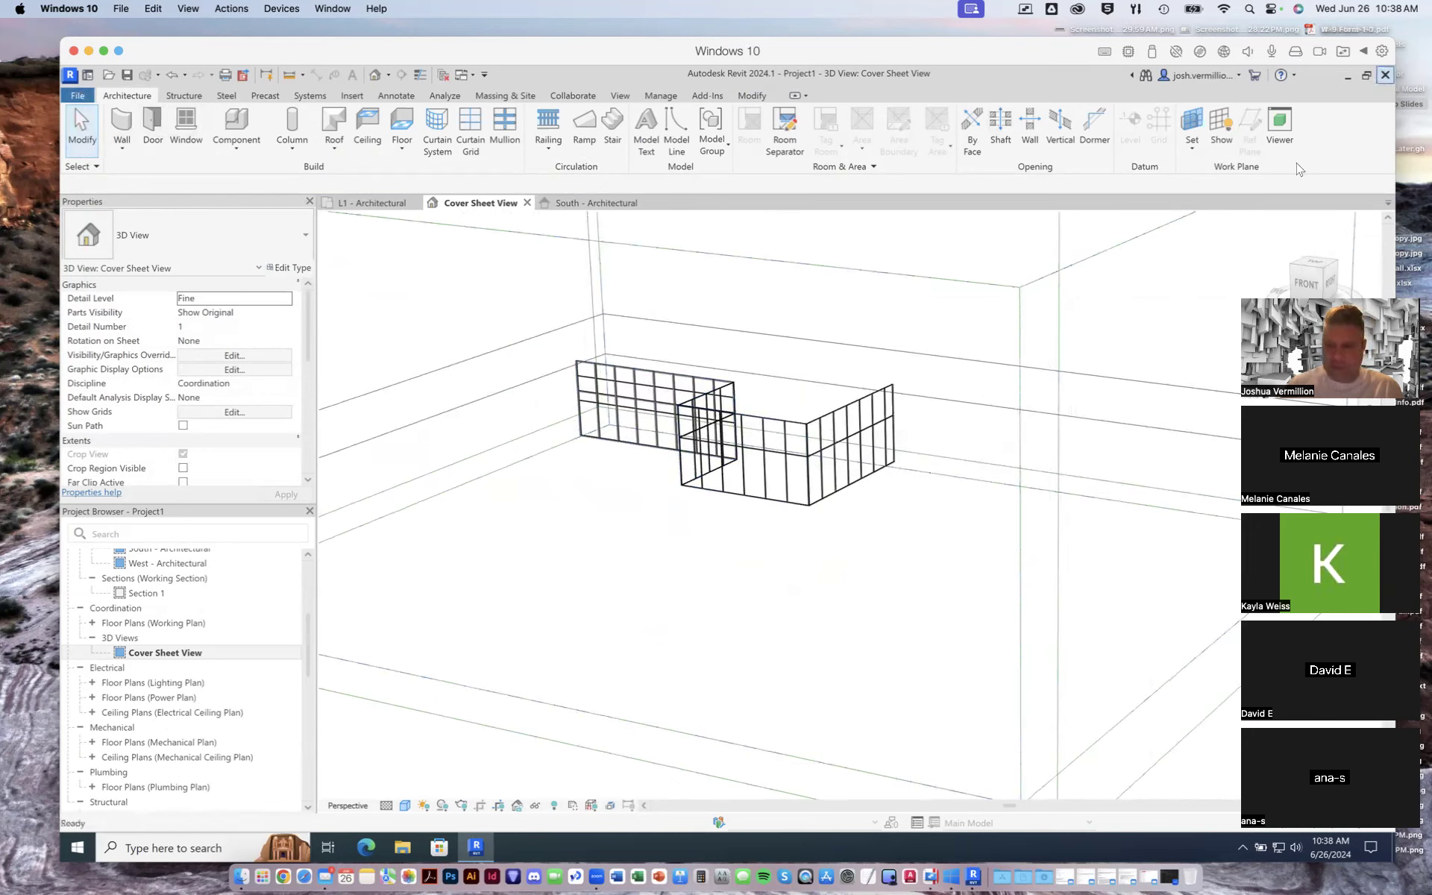
click(761, 458)
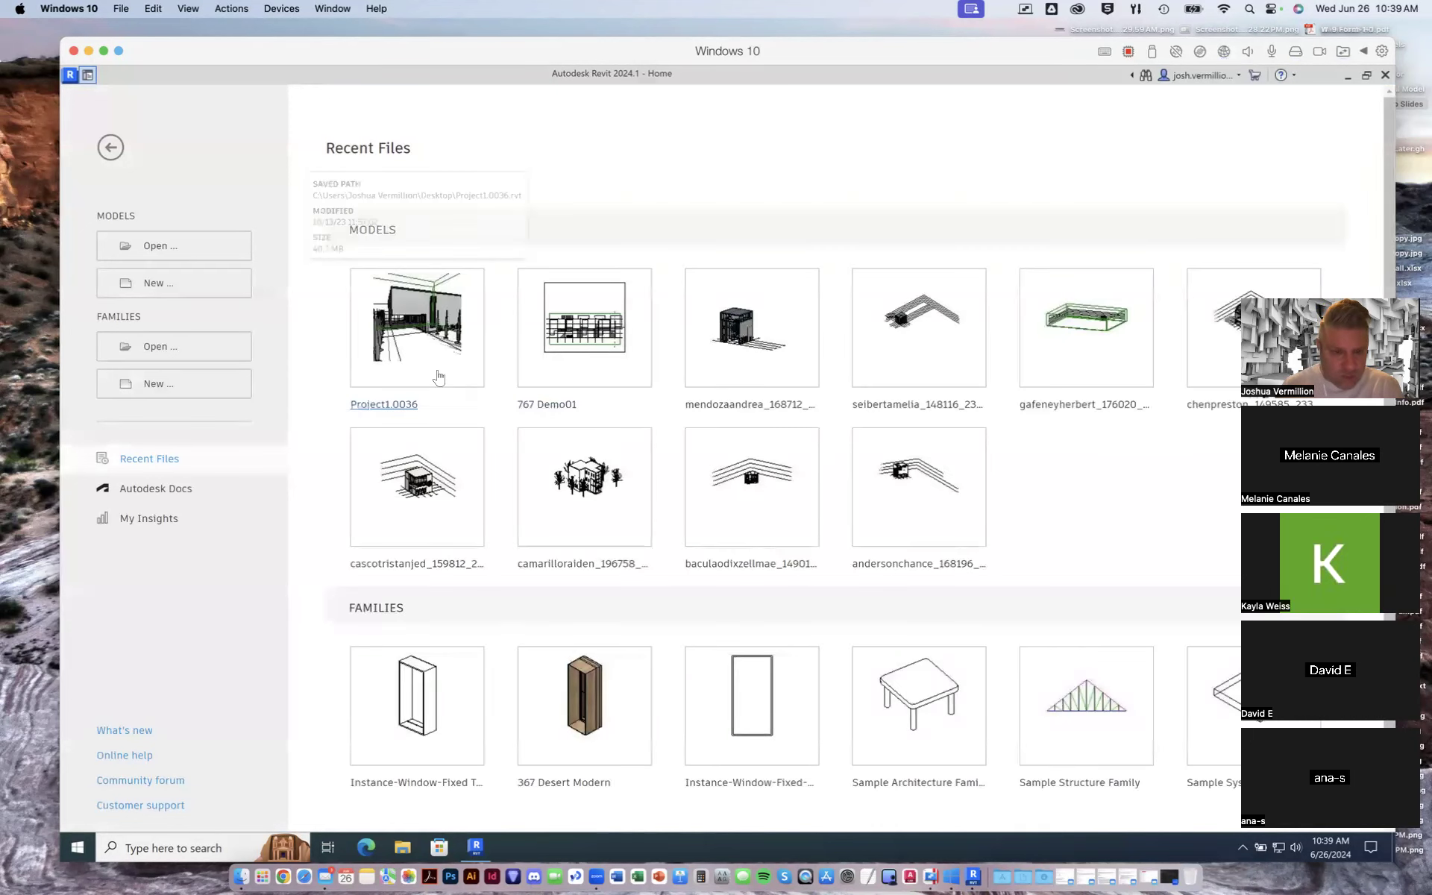
click(595, 339)
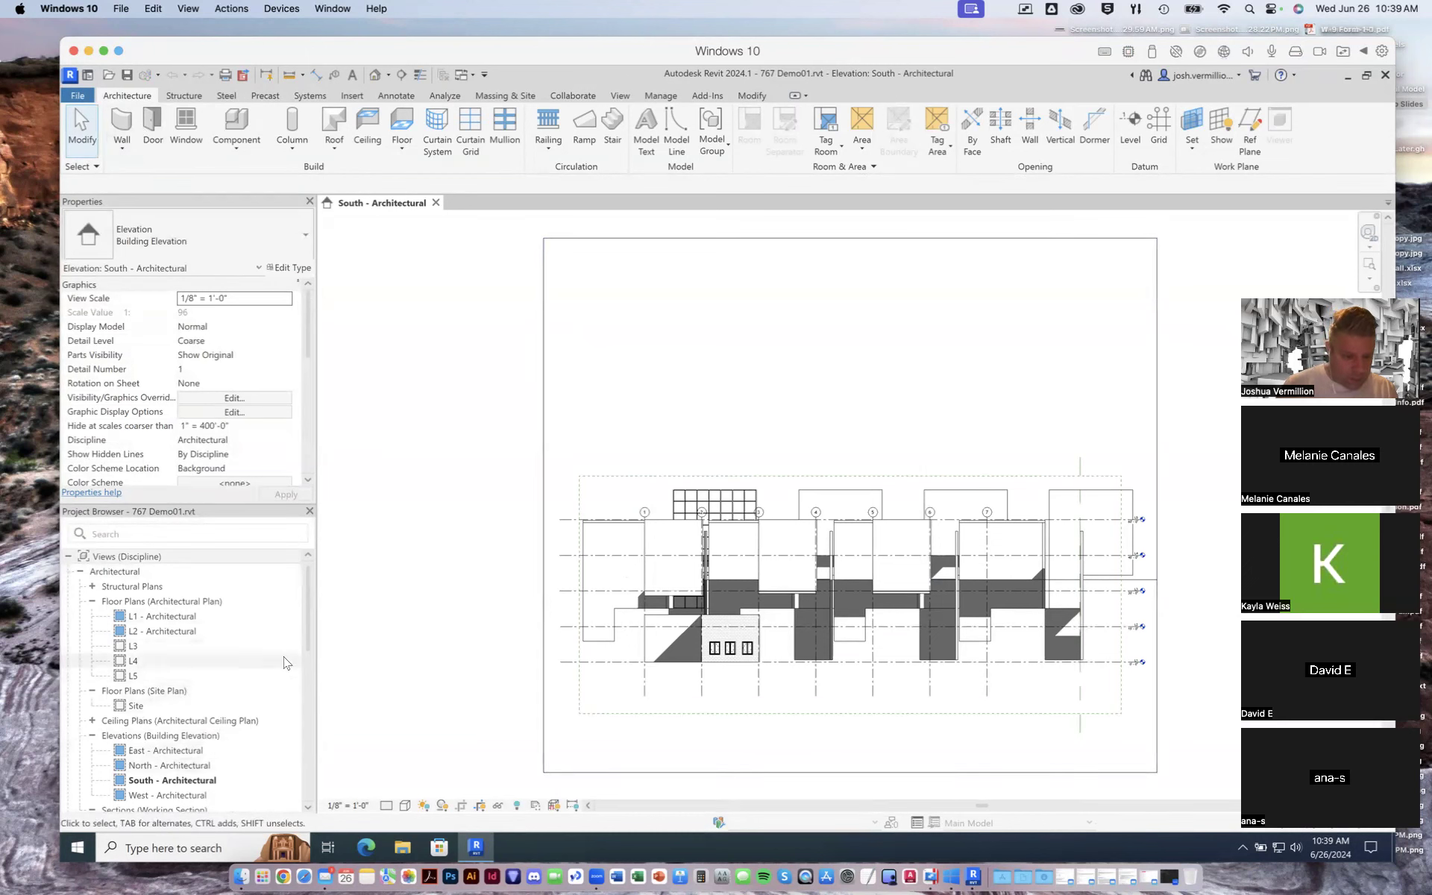
Open the Axon 3D view of the 767 Demo01 model
drag(308, 619, 306, 650)
scroll(305, 650, down, 1)
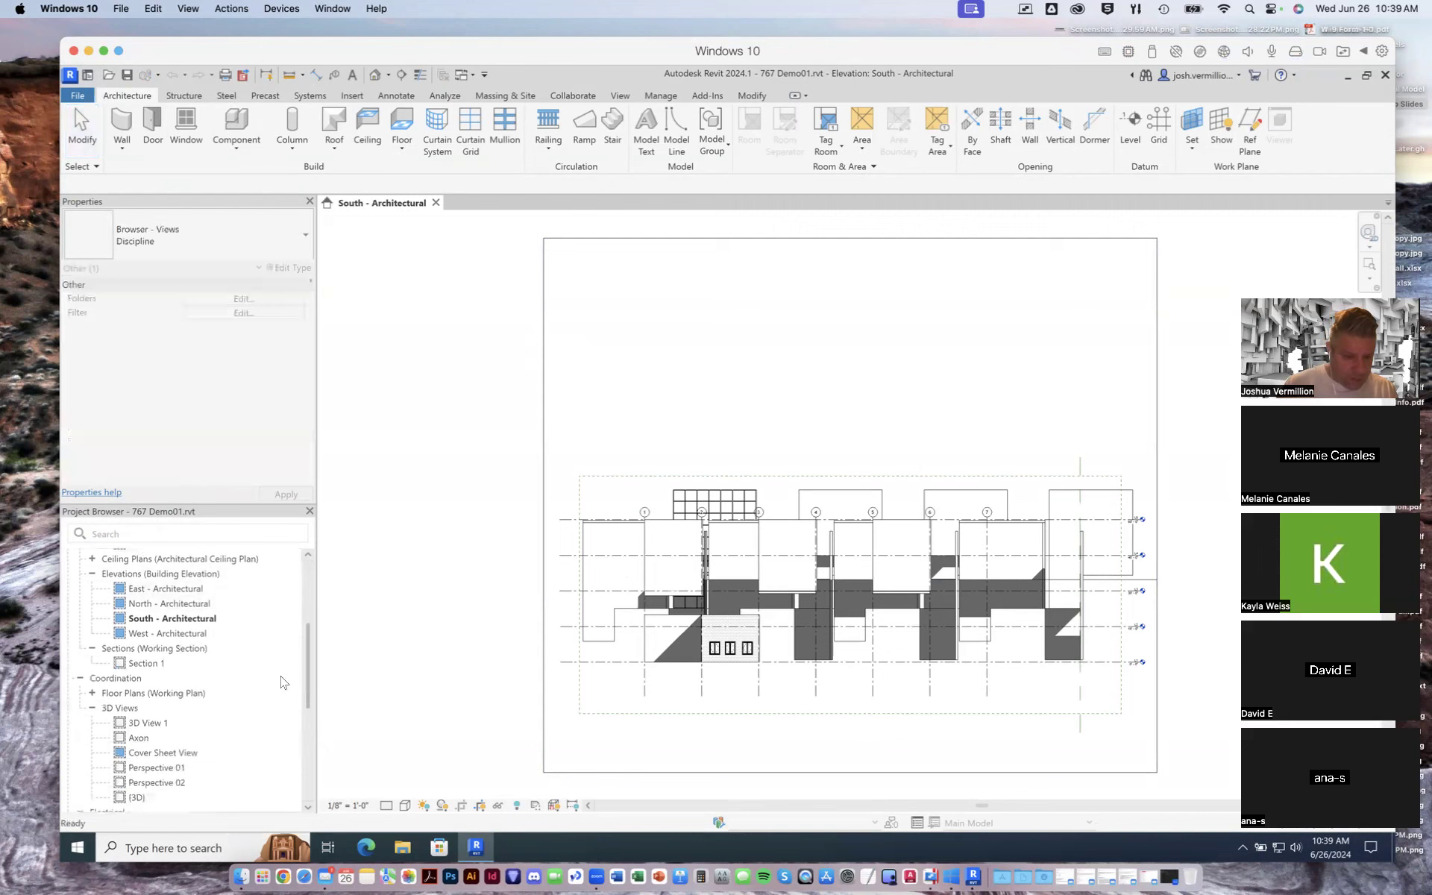
click(143, 734)
double_click(246, 733)
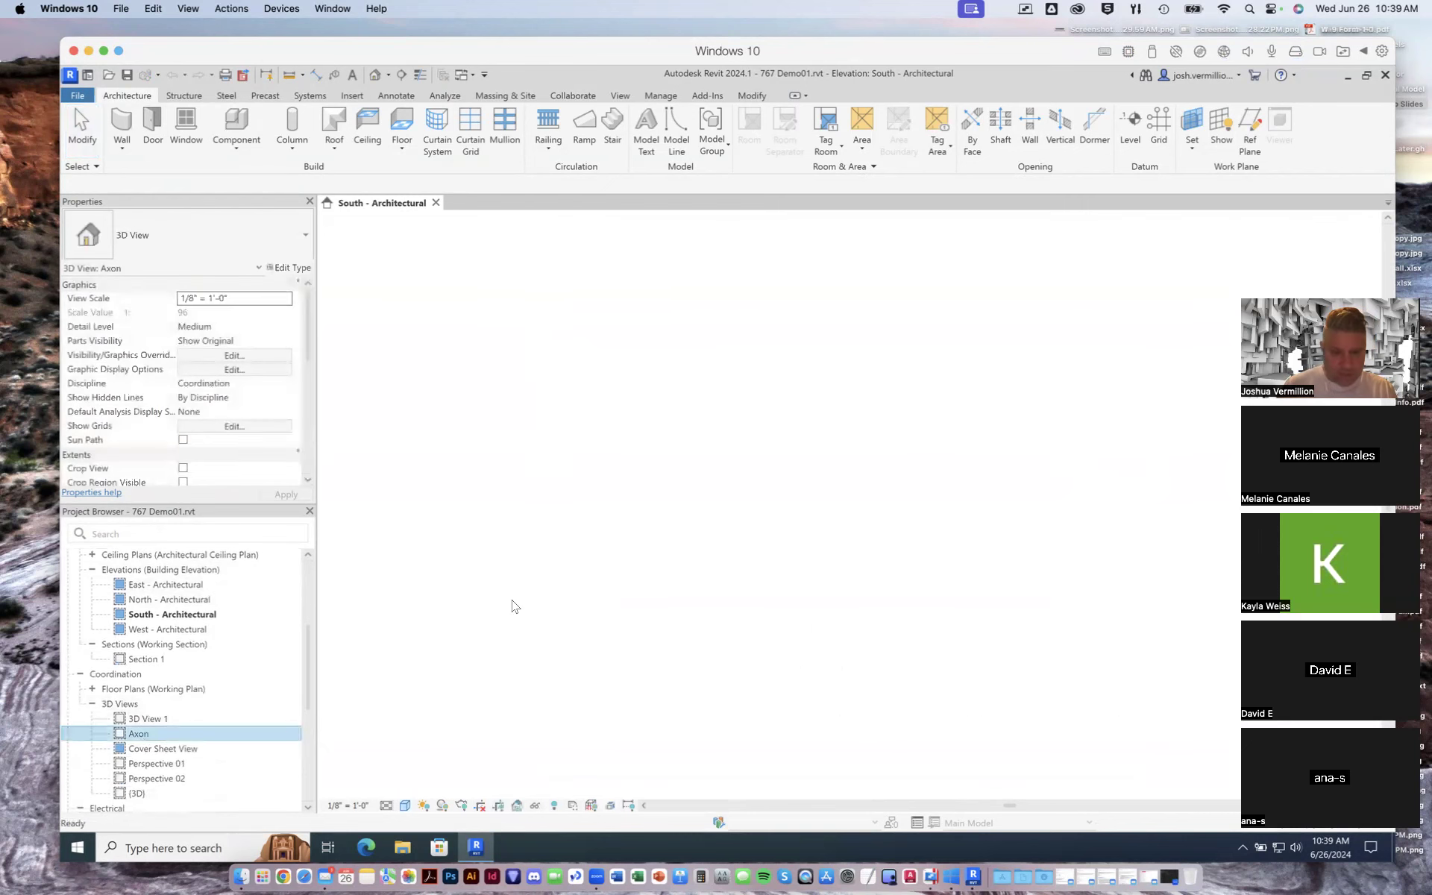
Change the generic 6" wall adjoining the windowed masonry wall to the Storefront curtain wall type
scroll(756, 586, up, 5)
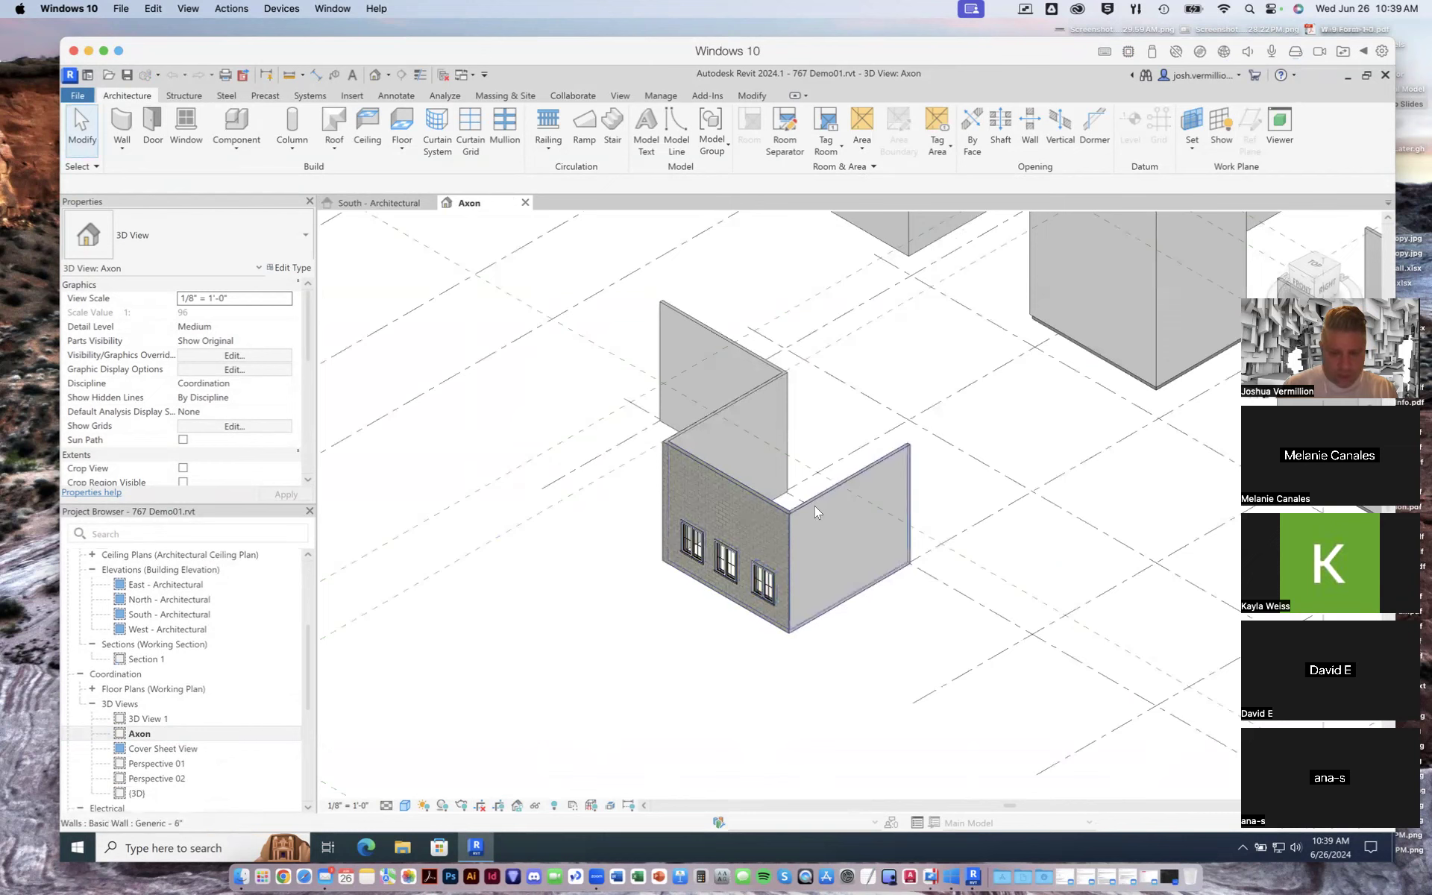
click(814, 505)
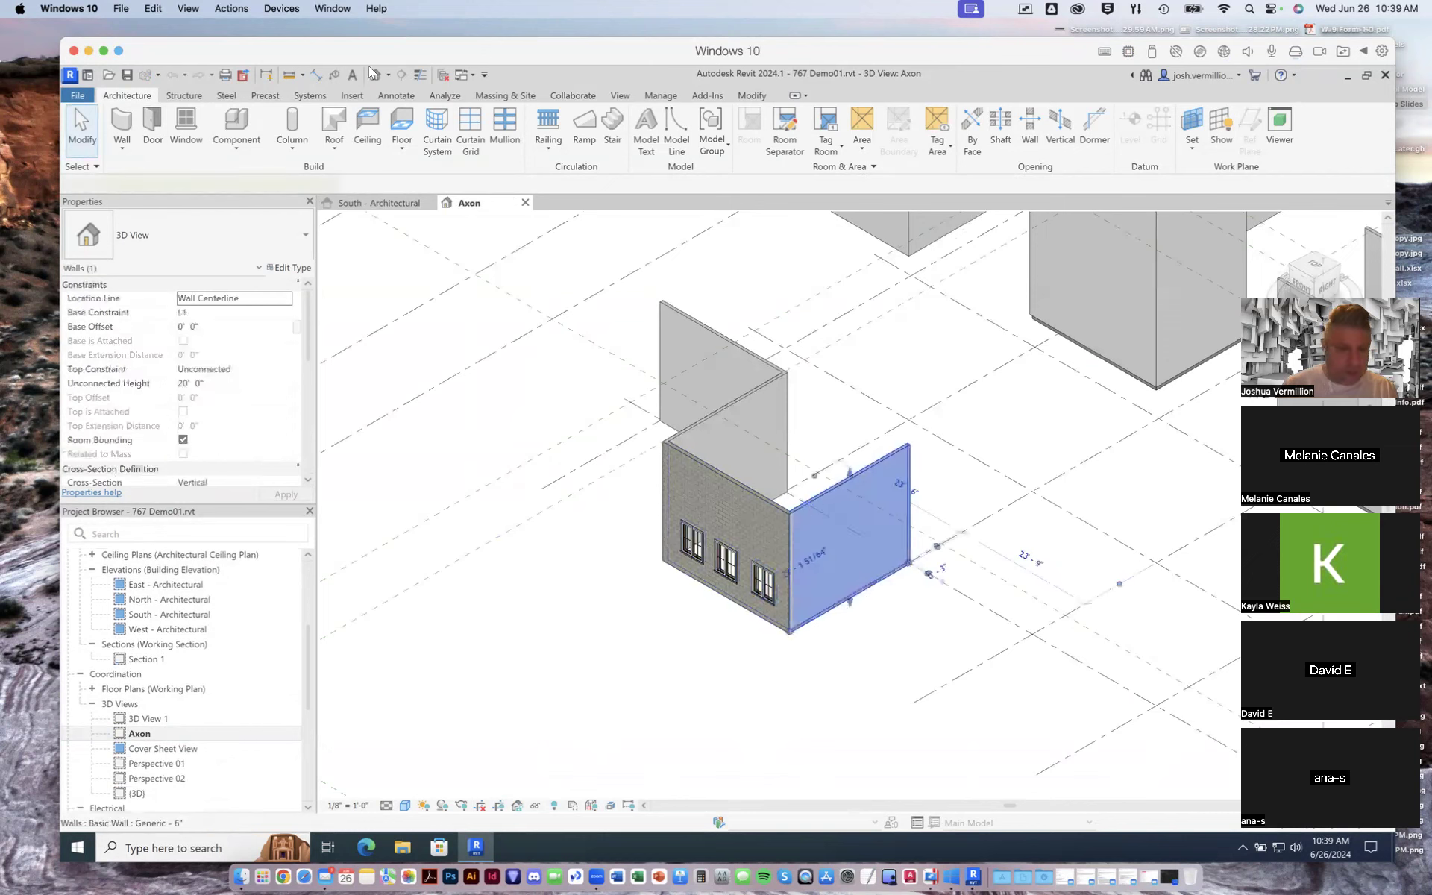
click(295, 240)
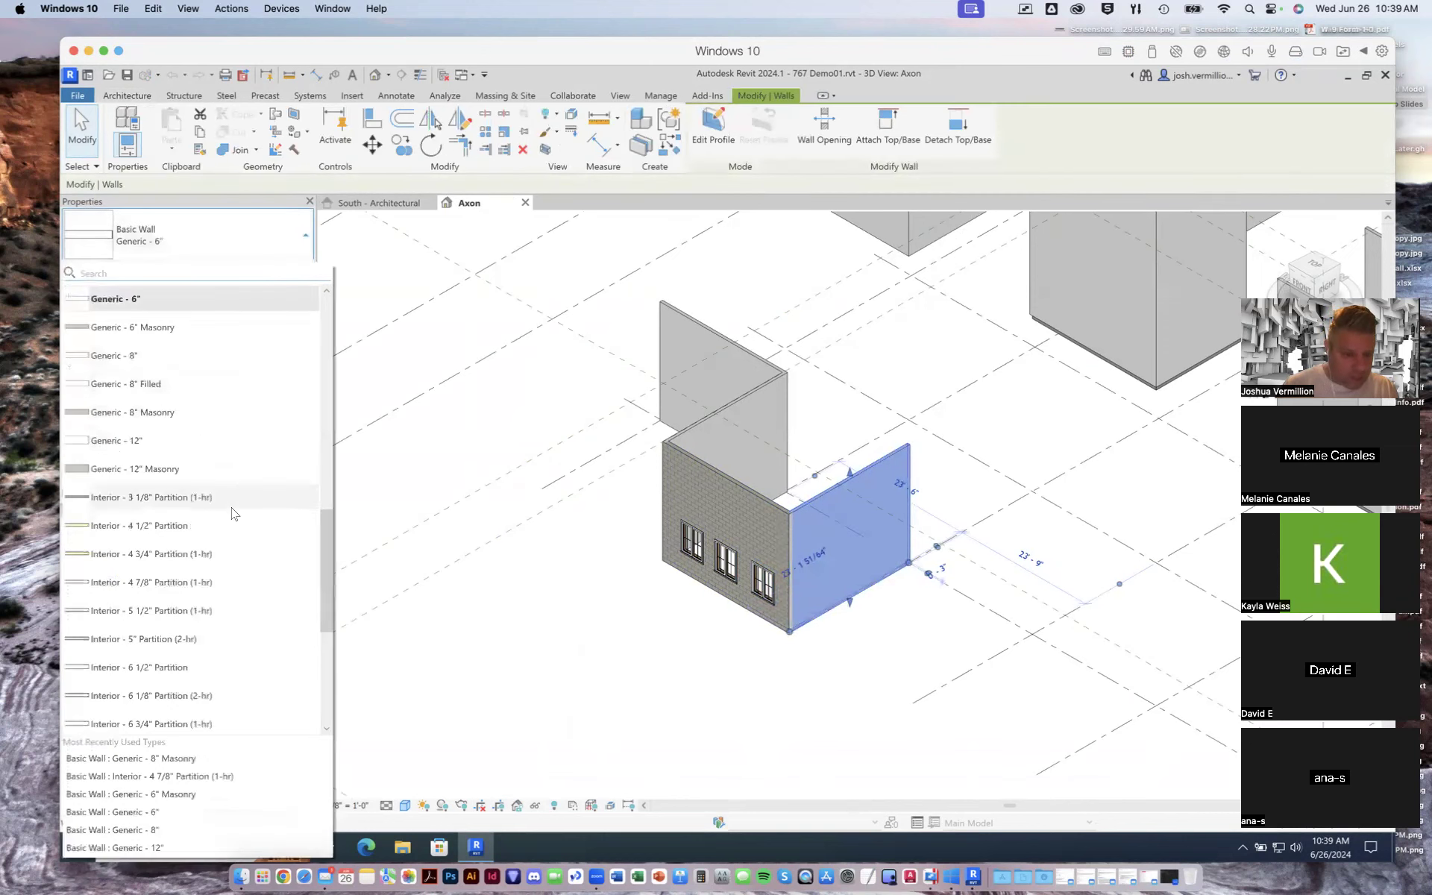
scroll(233, 507, down, 3)
scroll(233, 507, up, 1)
scroll(227, 543, down, 3)
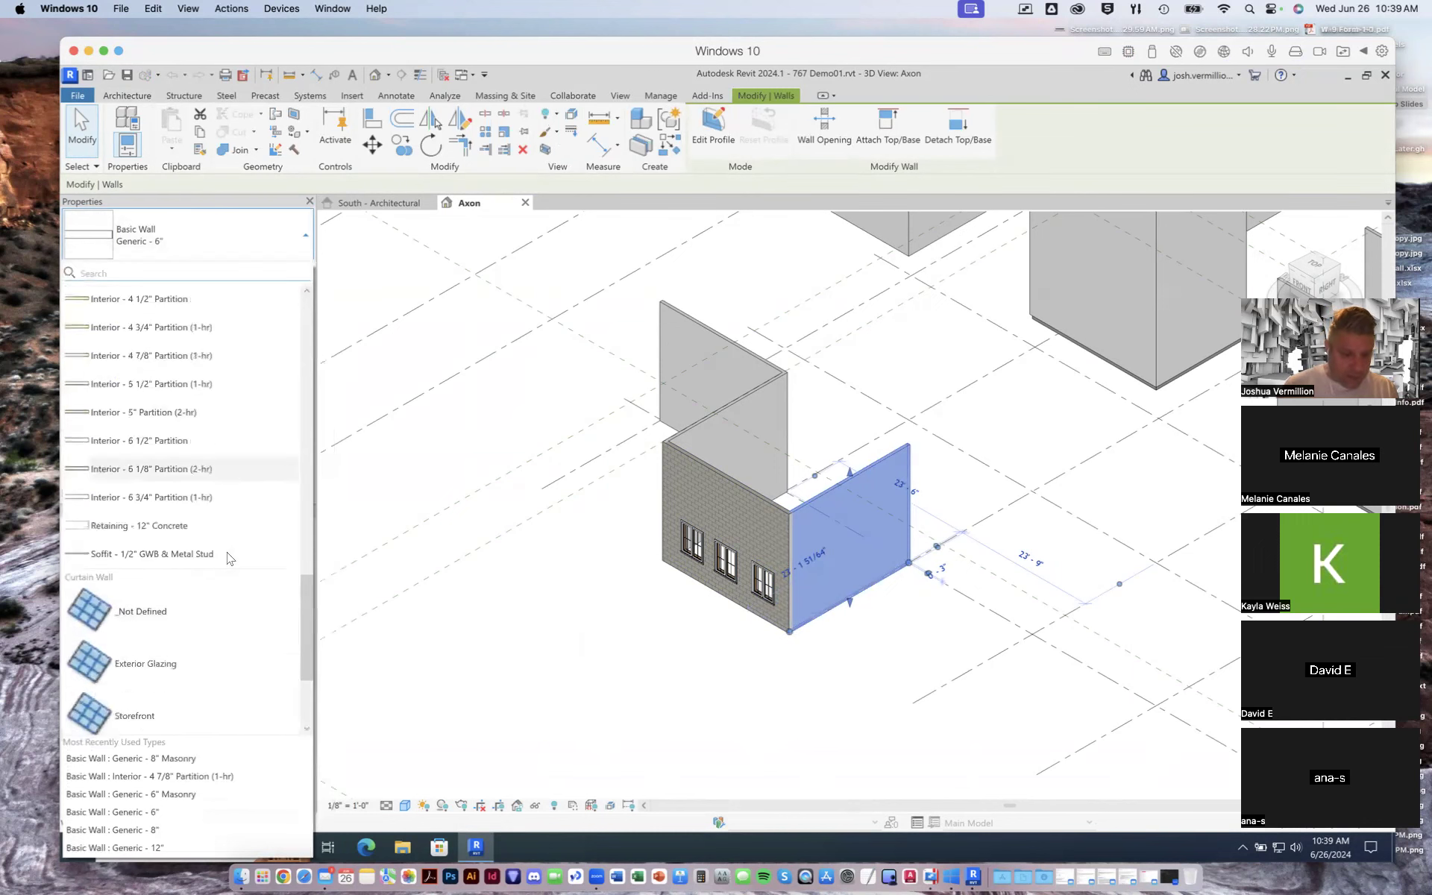
scroll(203, 580, up, 2)
scroll(203, 580, down, 3)
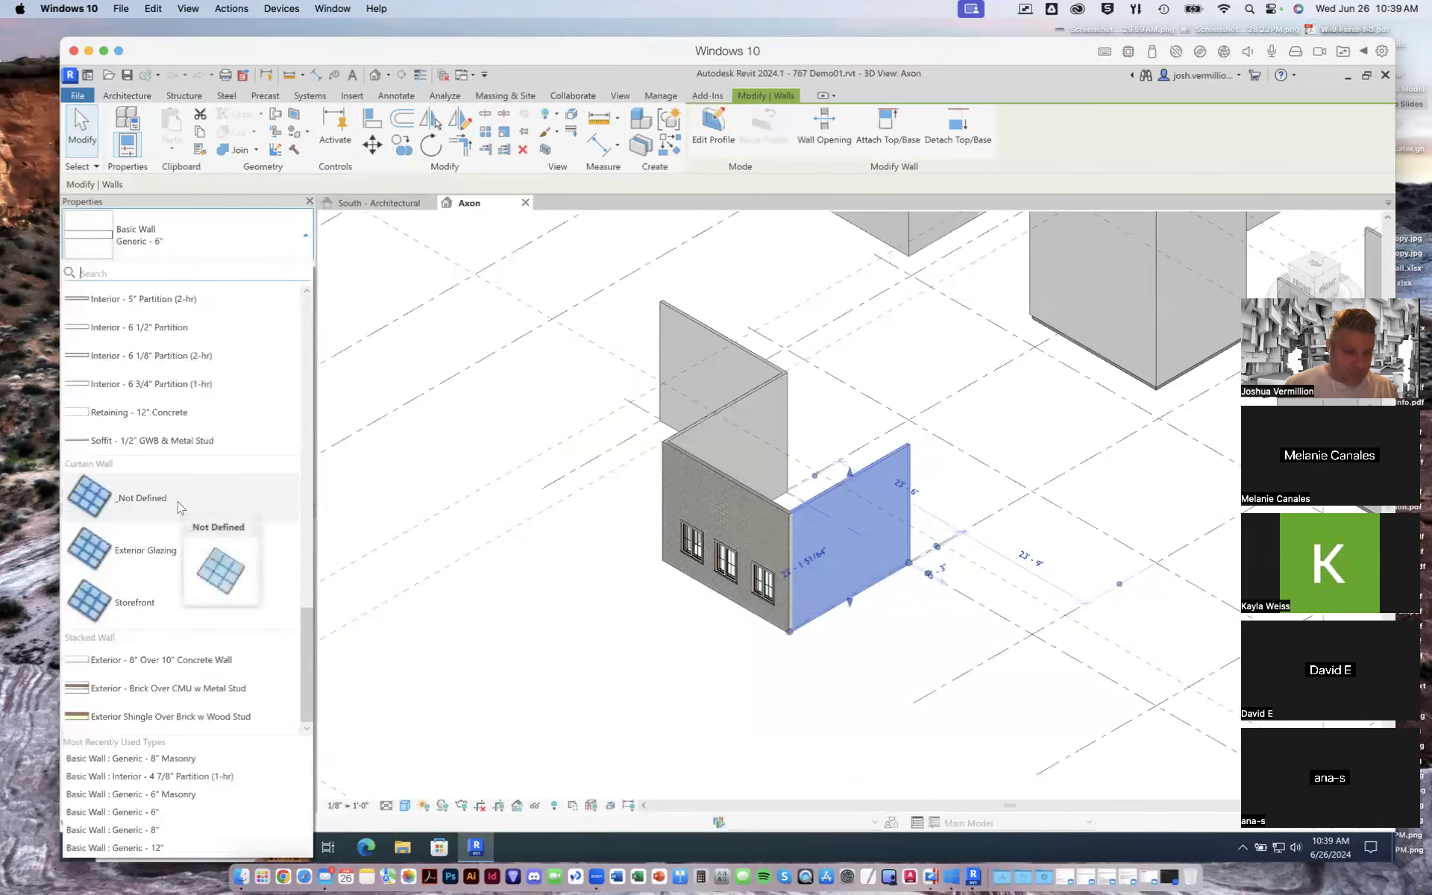
click(158, 601)
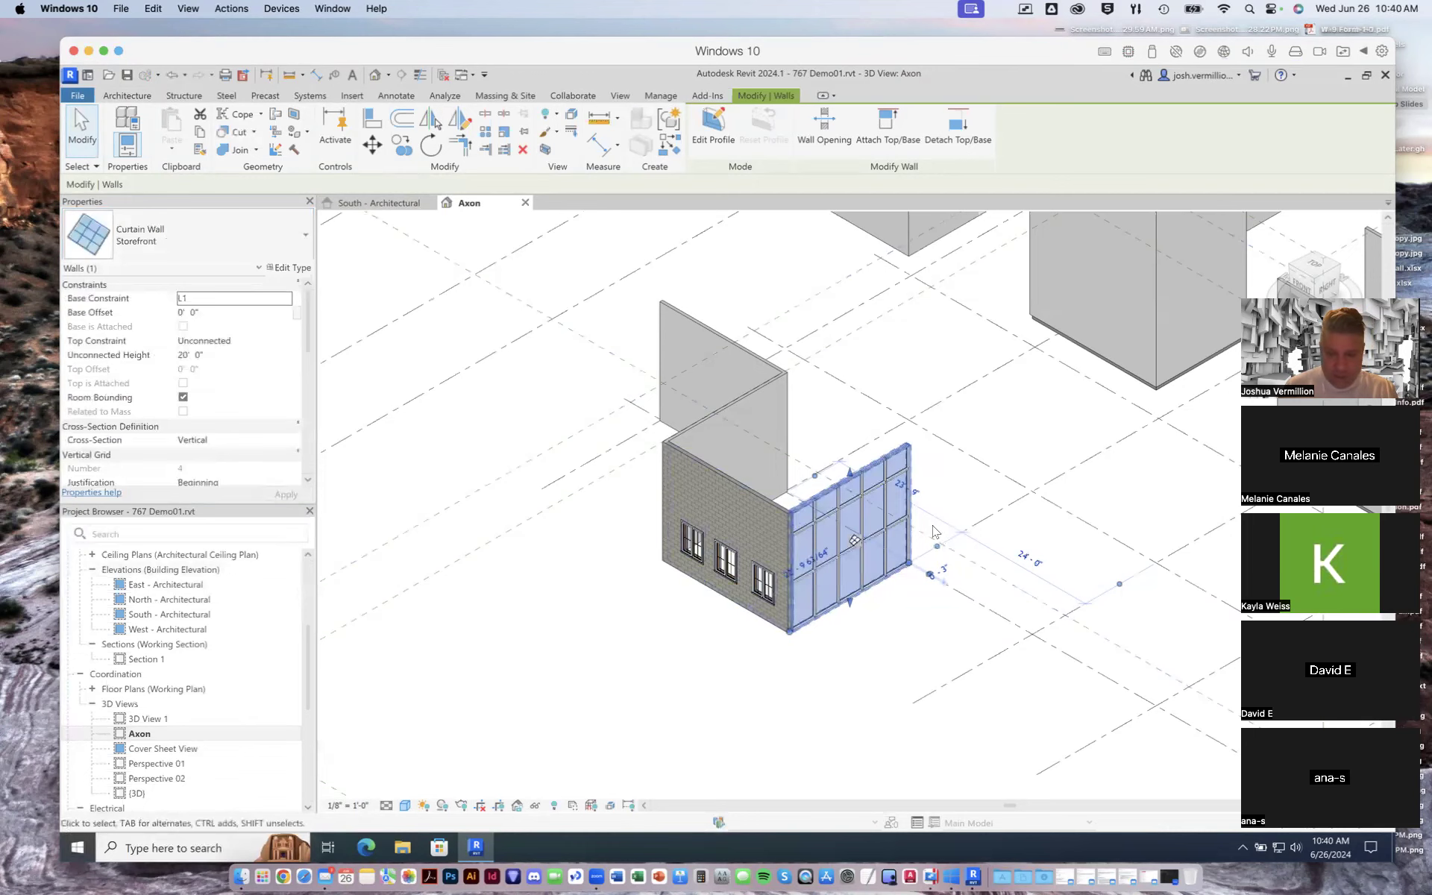
Examine the storefront wall's mullions and its instance properties
scroll(895, 526, up, 5)
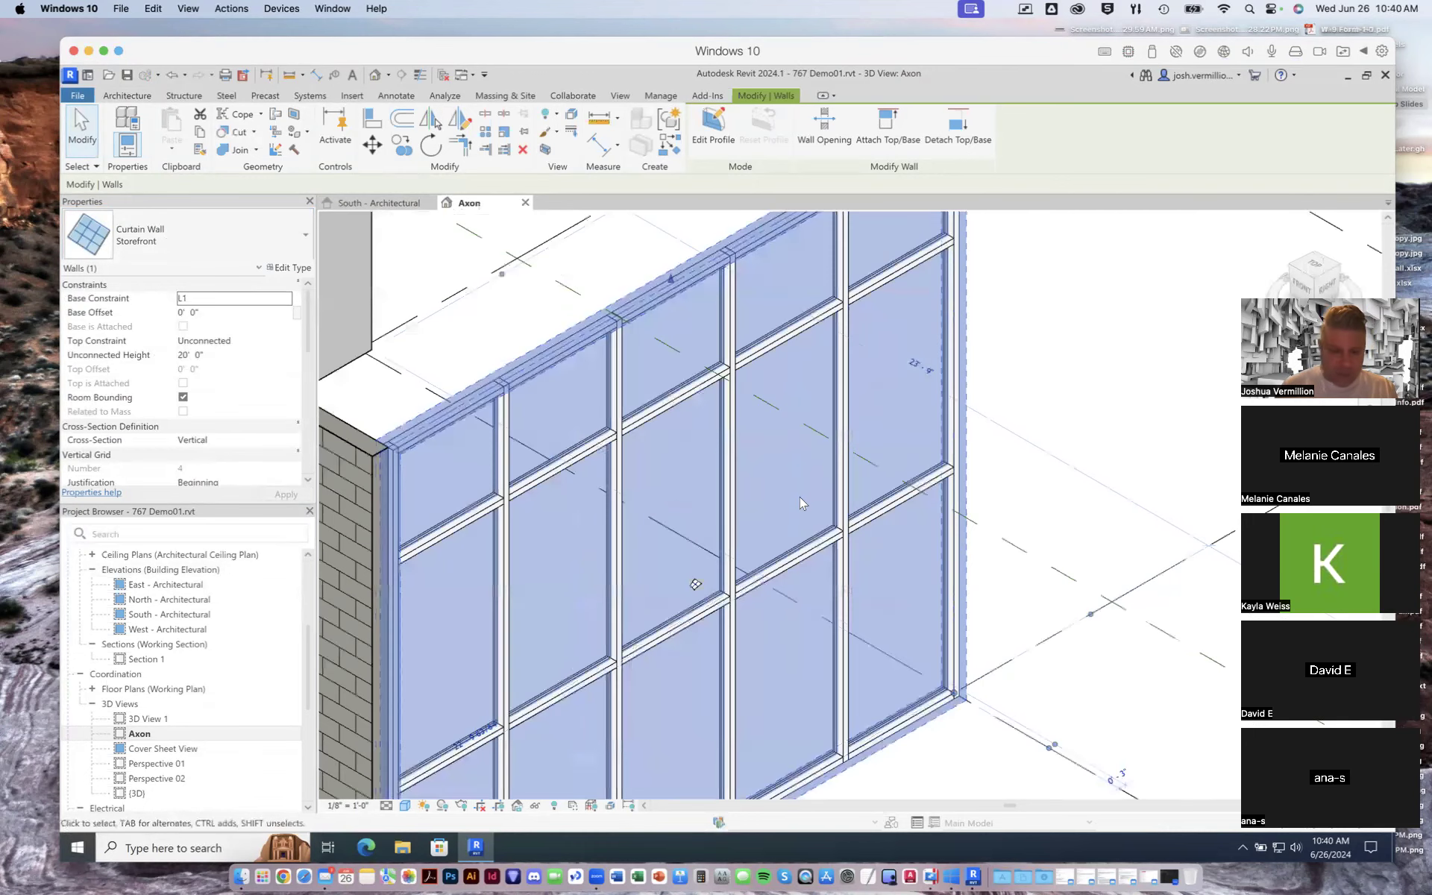
scroll(798, 500, down, 5)
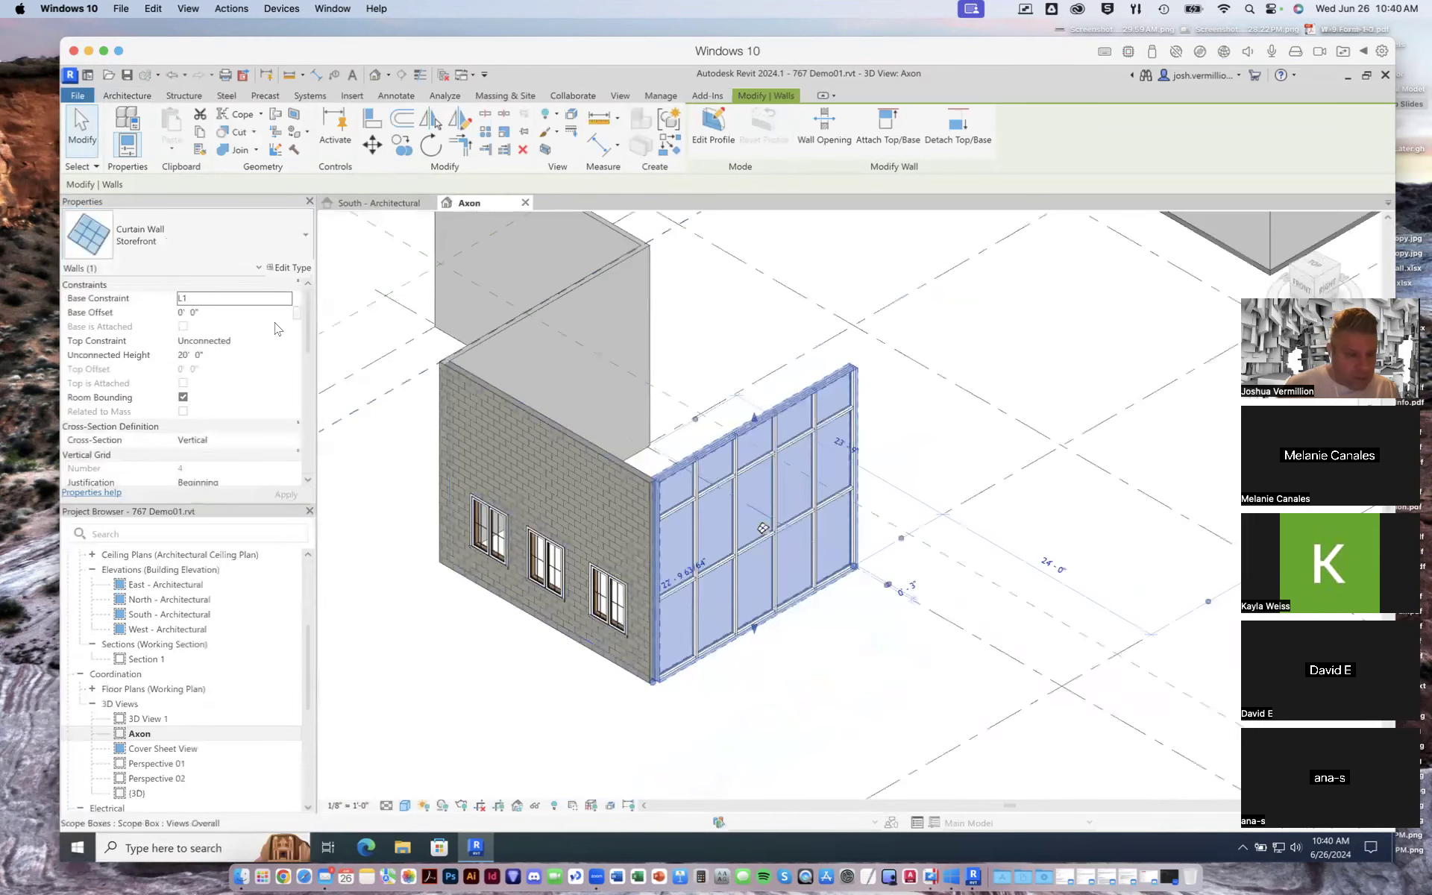
scroll(302, 378, down, 5)
scroll(301, 377, down, 5)
scroll(297, 431, down, 3)
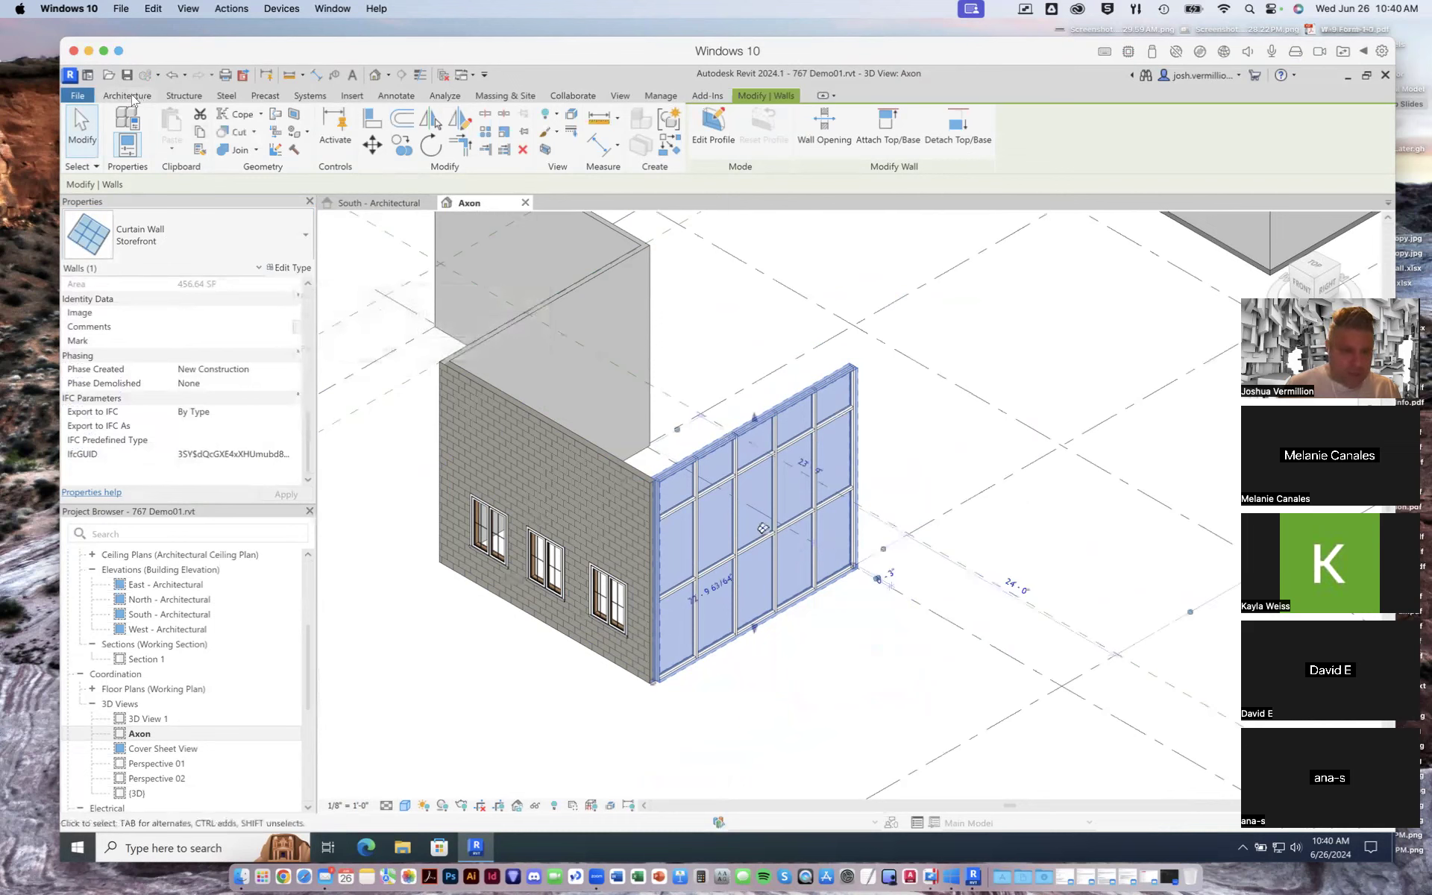
click(133, 101)
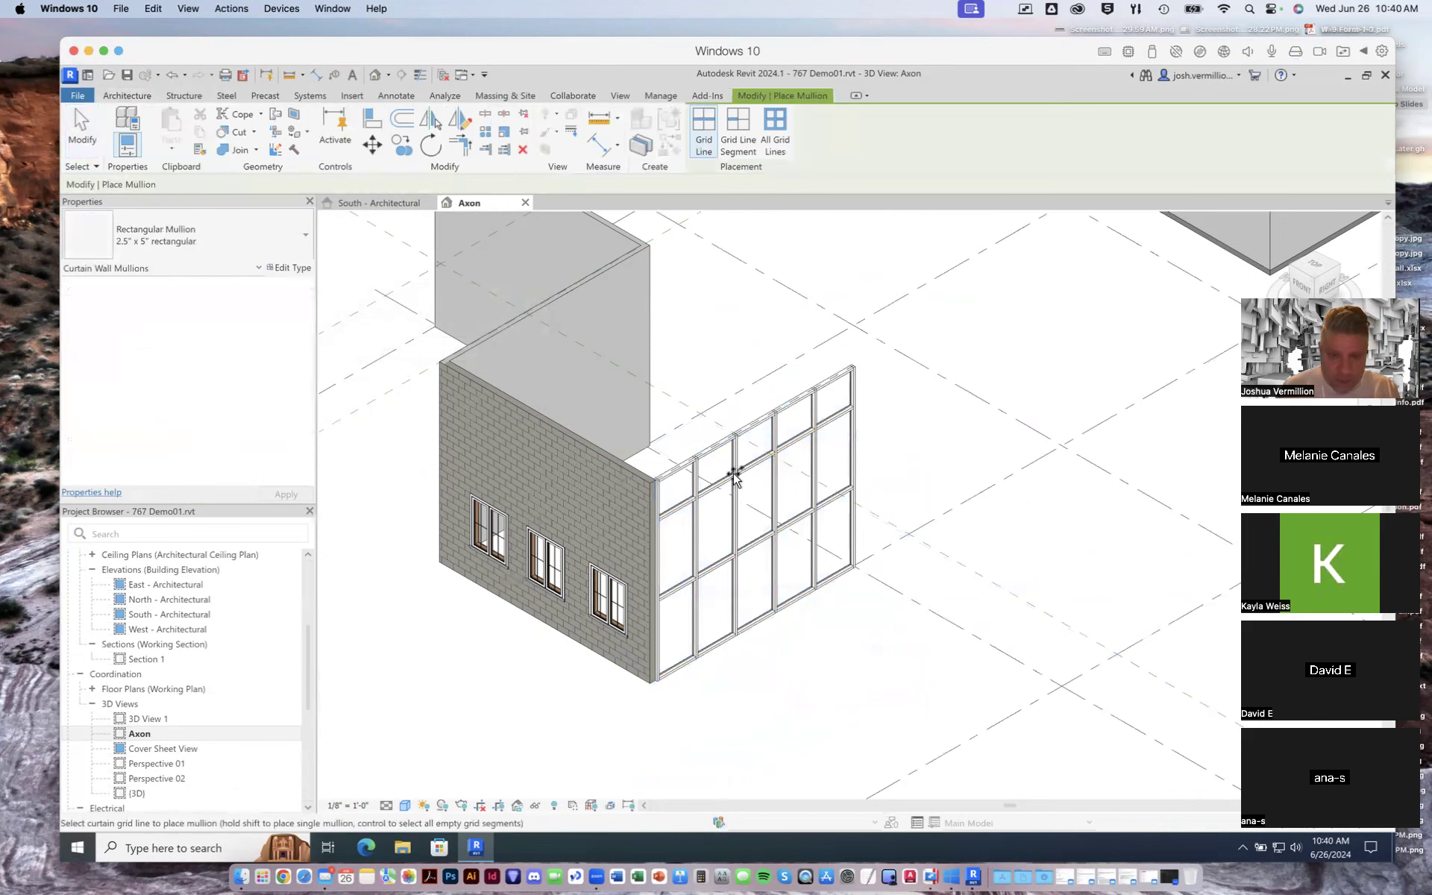
click(775, 132)
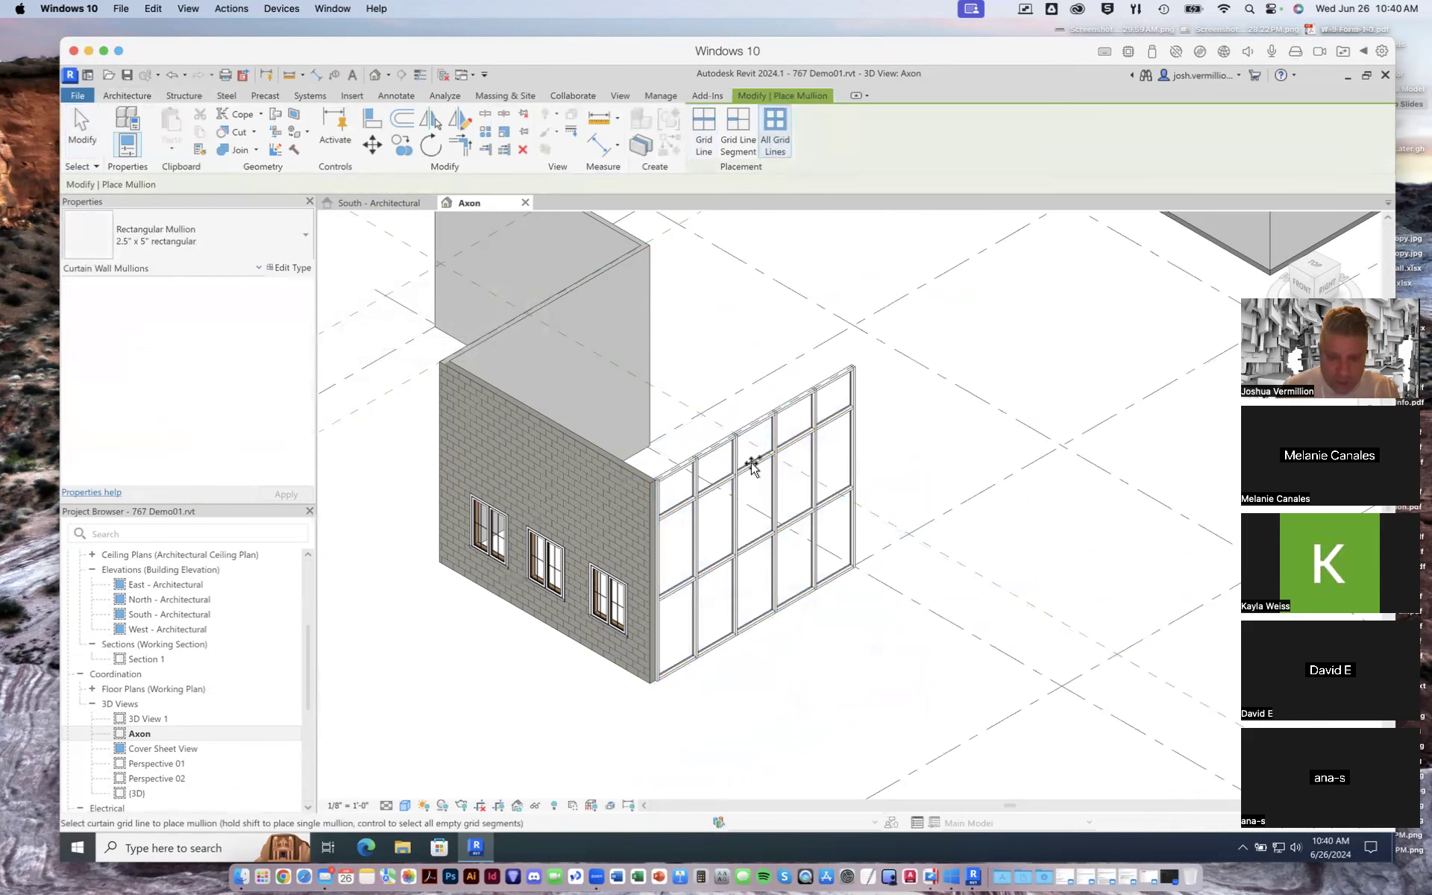
click(303, 240)
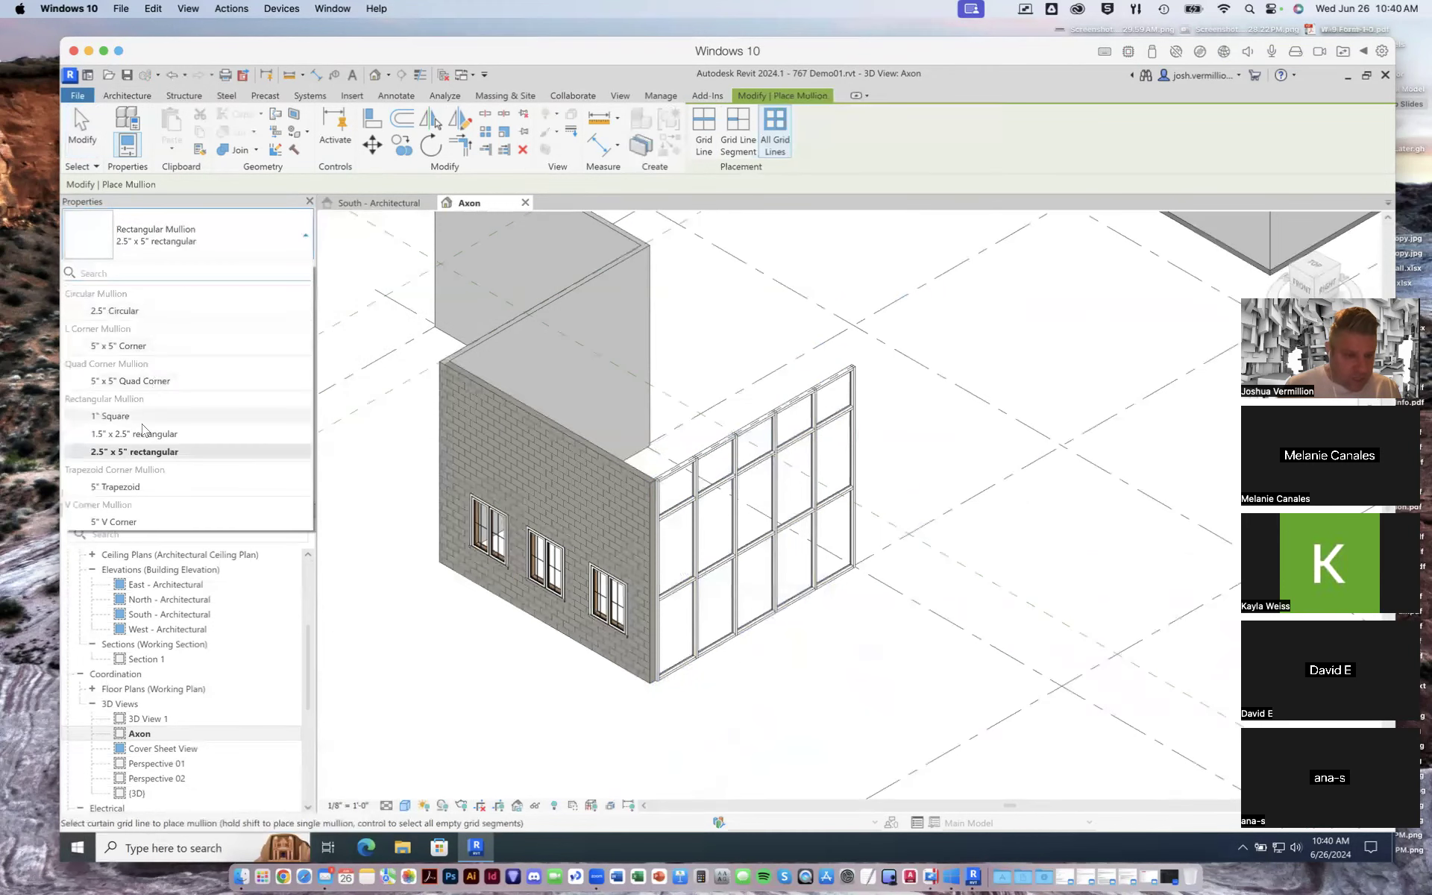
click(145, 433)
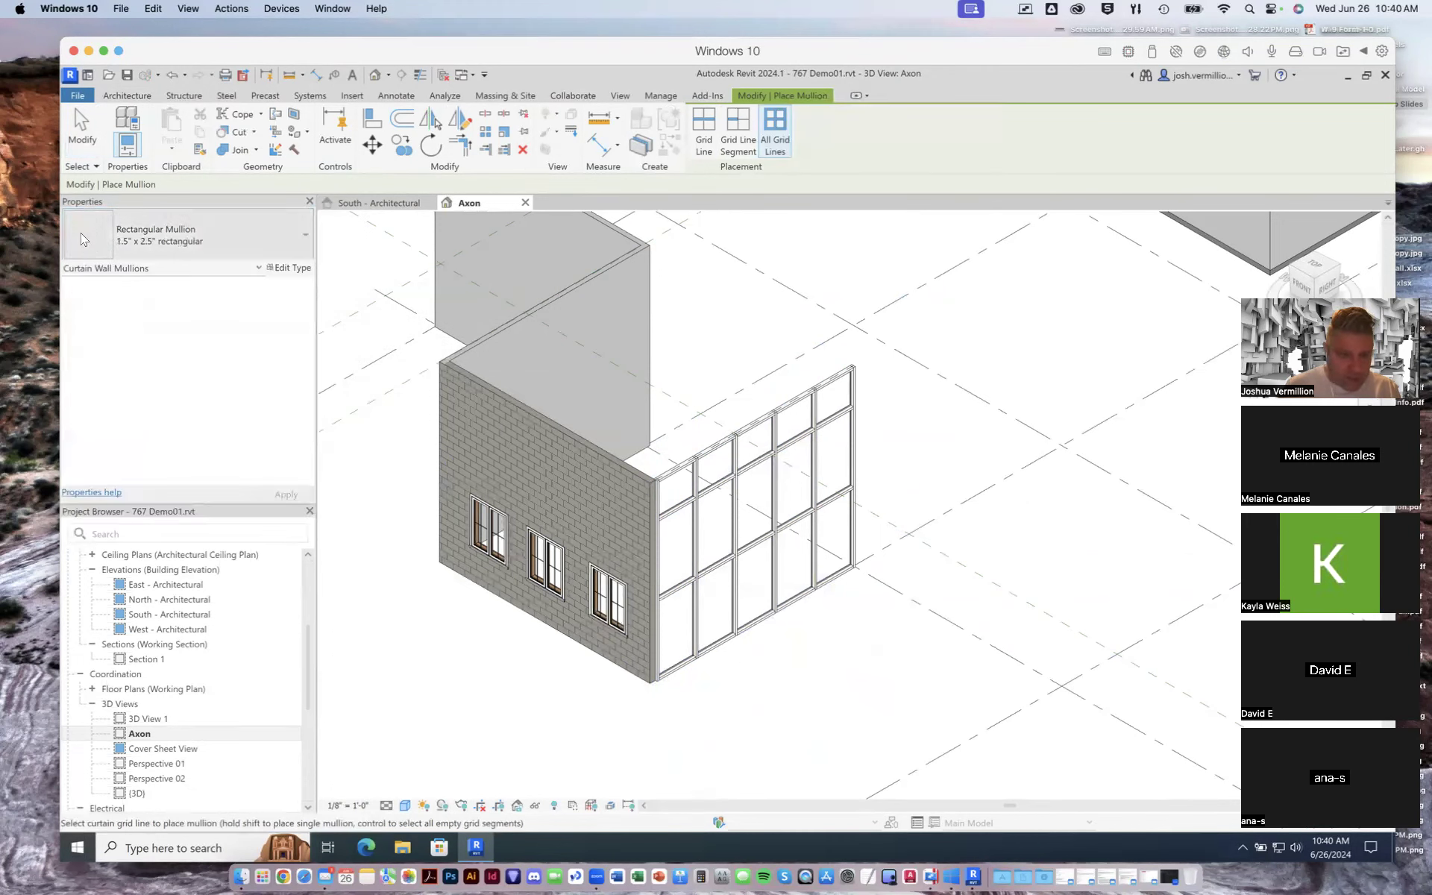
click(82, 130)
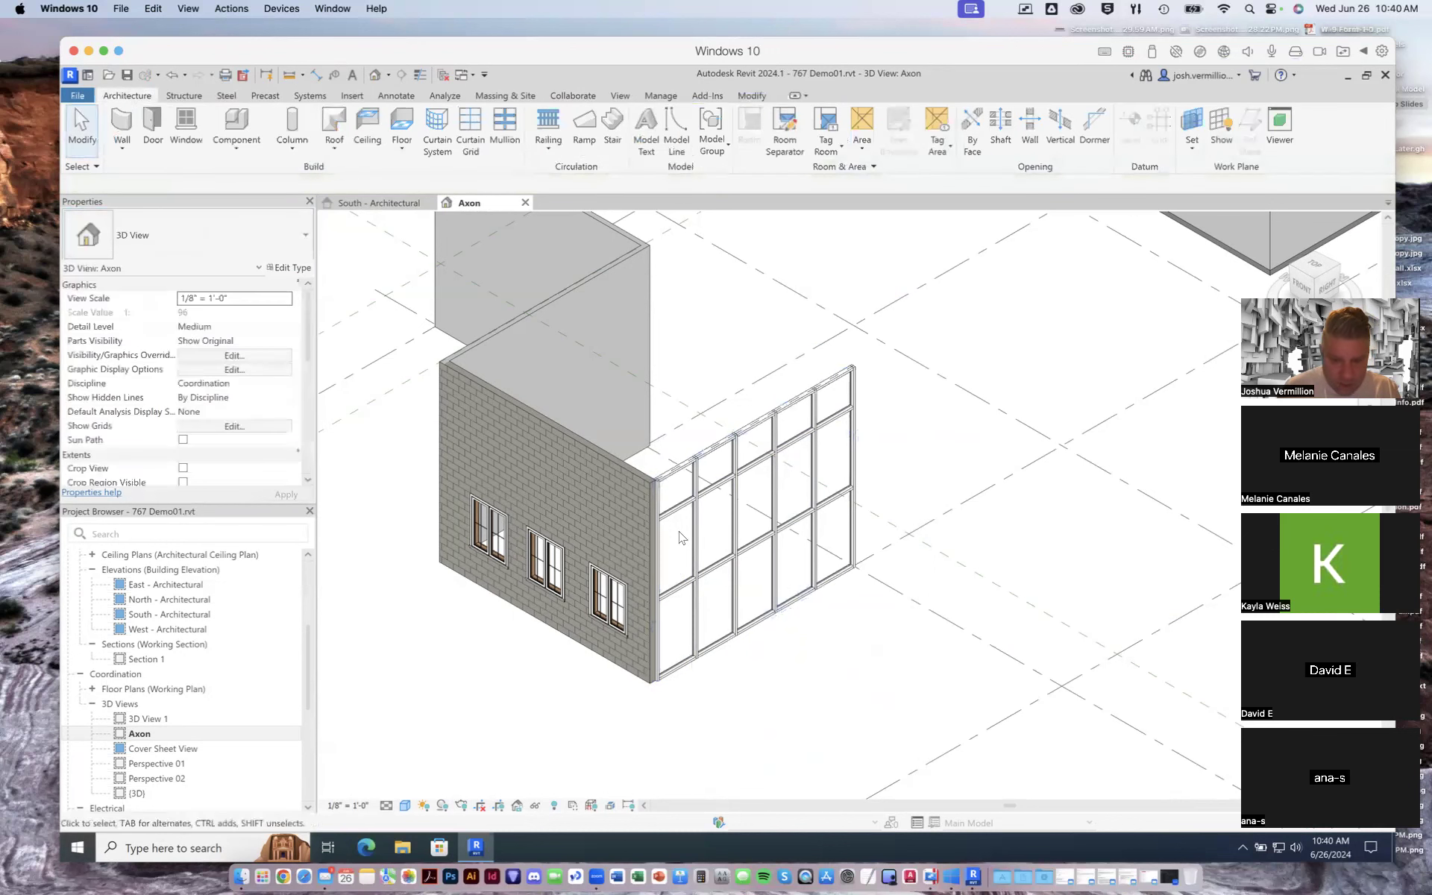
Preview possible additional grid line positions on the storefront wall with the Curtain Grid command
click(689, 522)
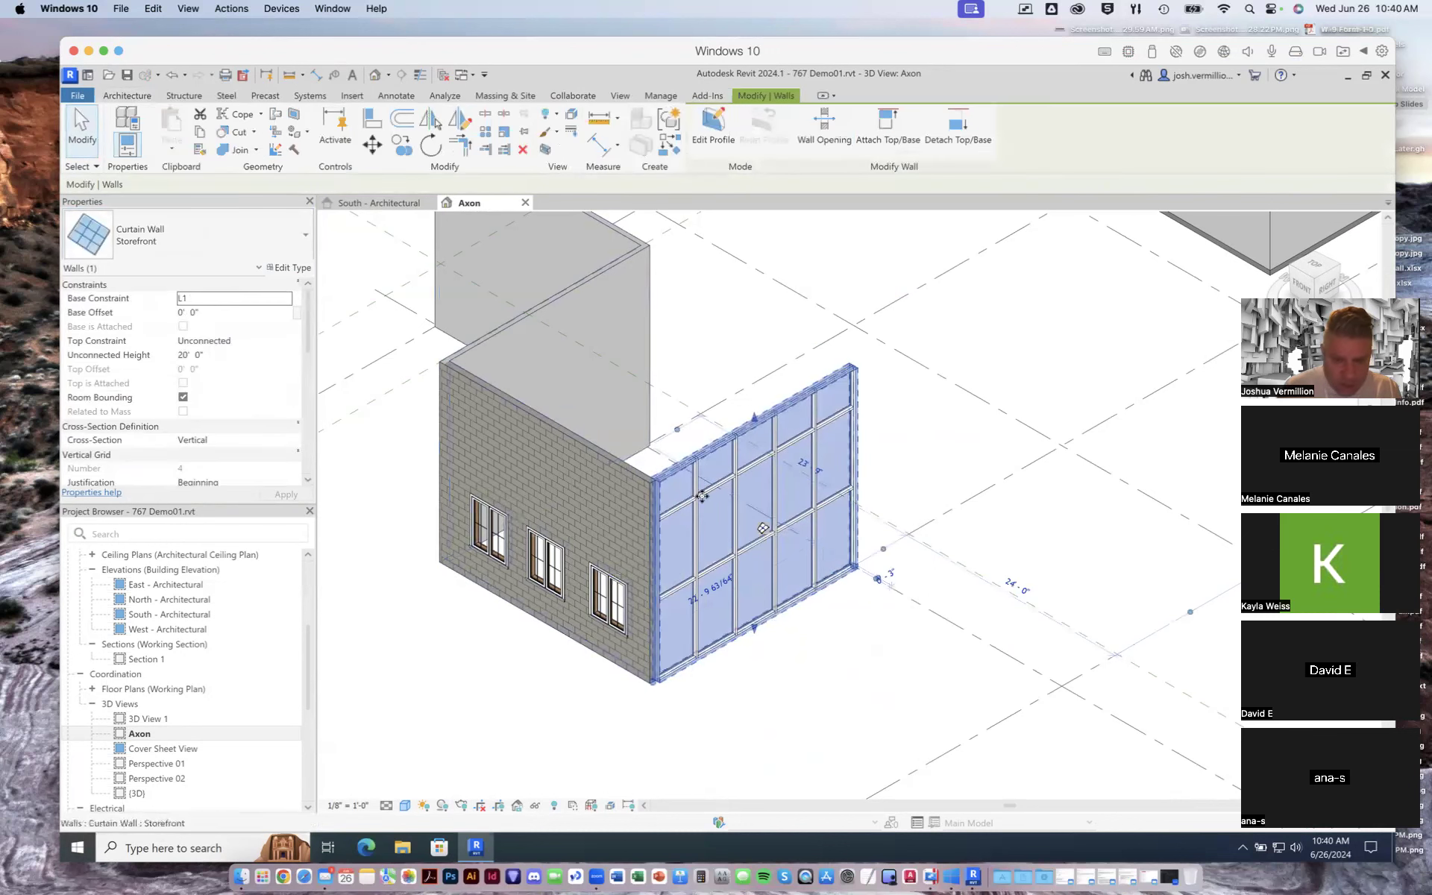
click(148, 97)
click(472, 135)
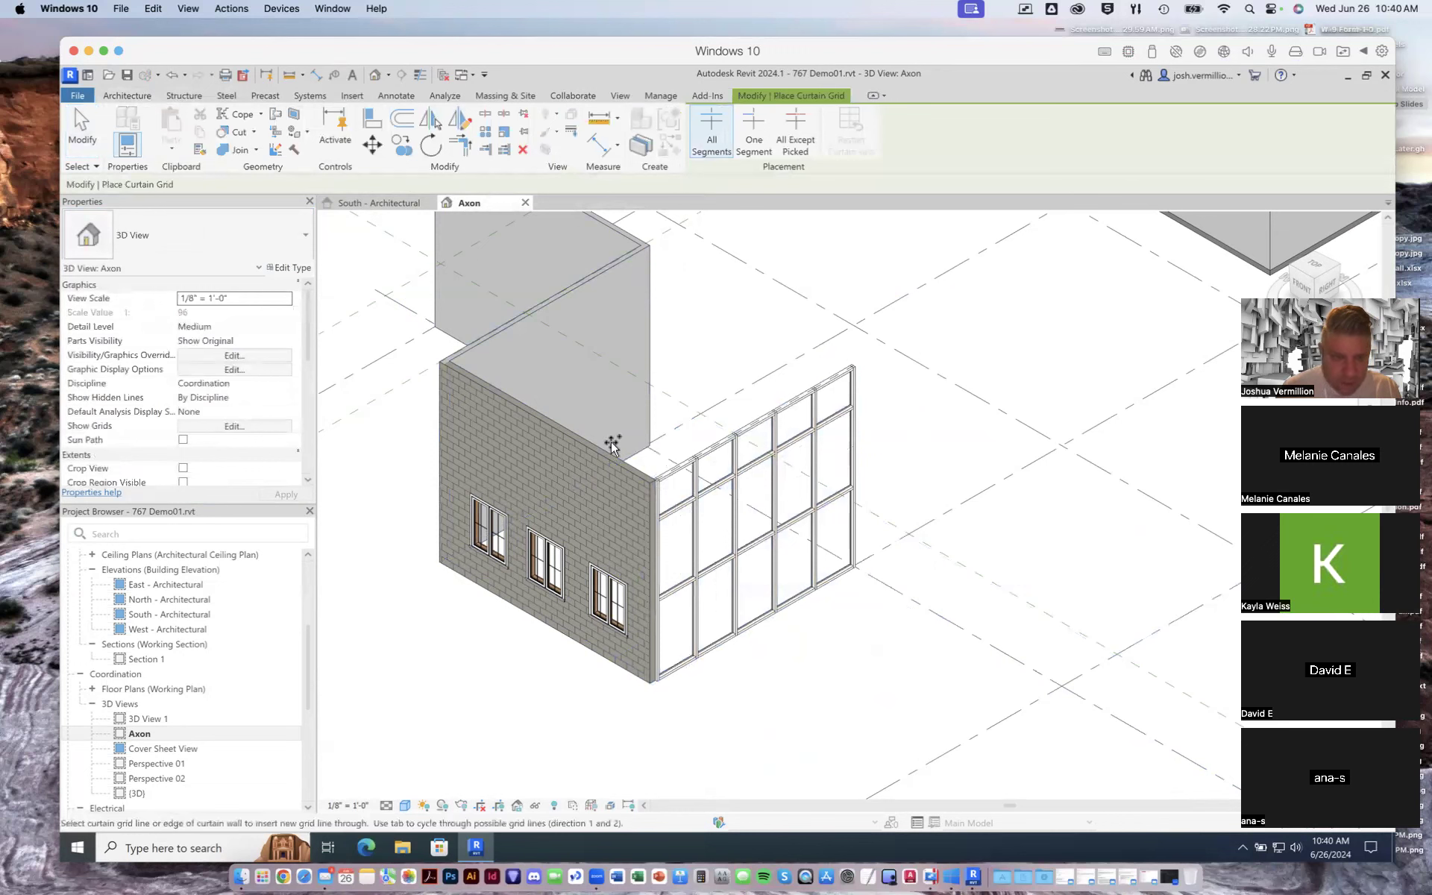
click(148, 95)
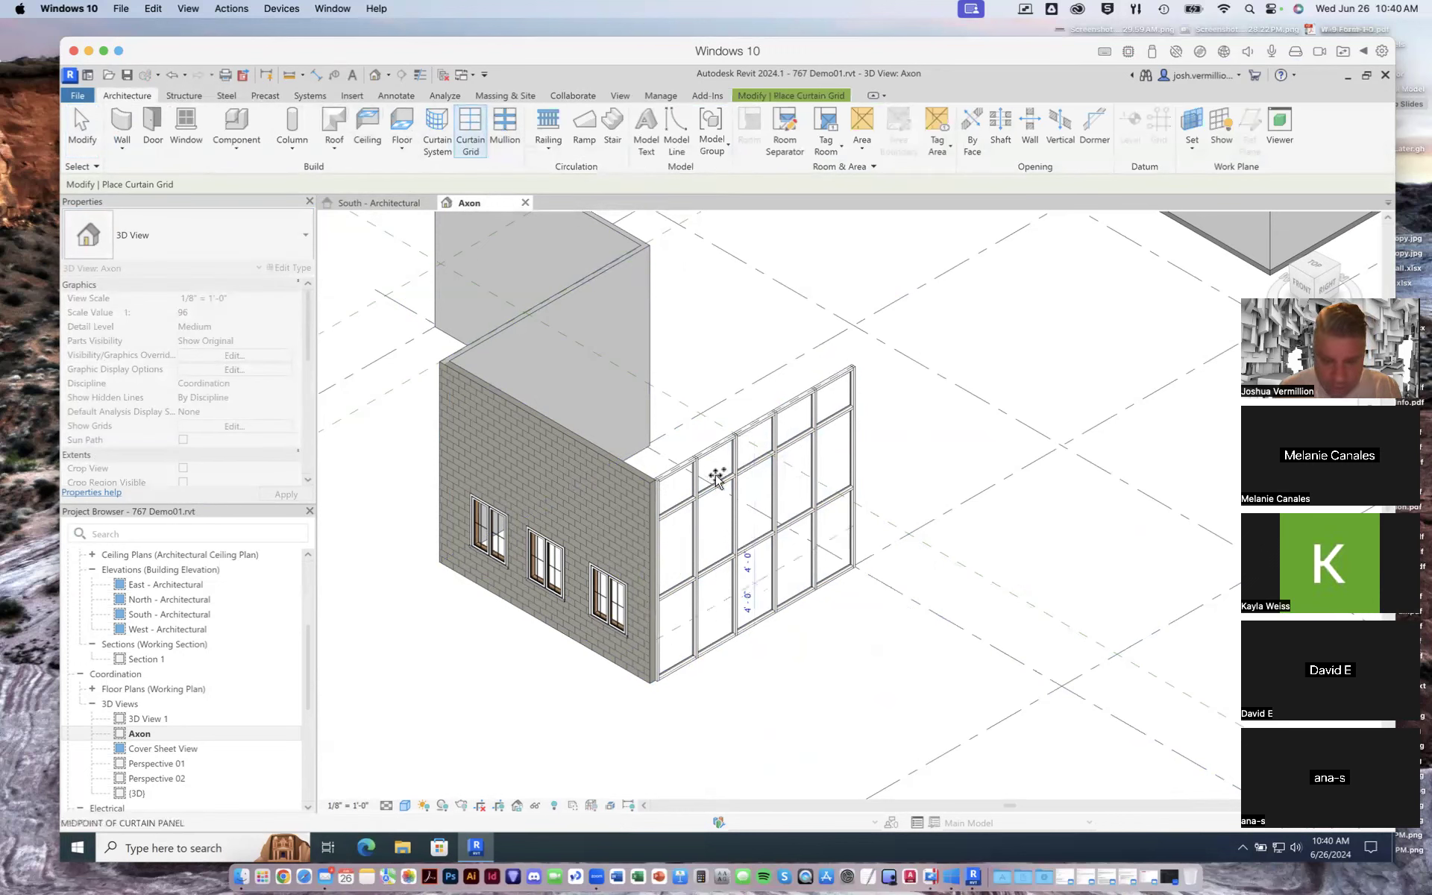
scroll(694, 473, up, 5)
scroll(673, 485, up, 5)
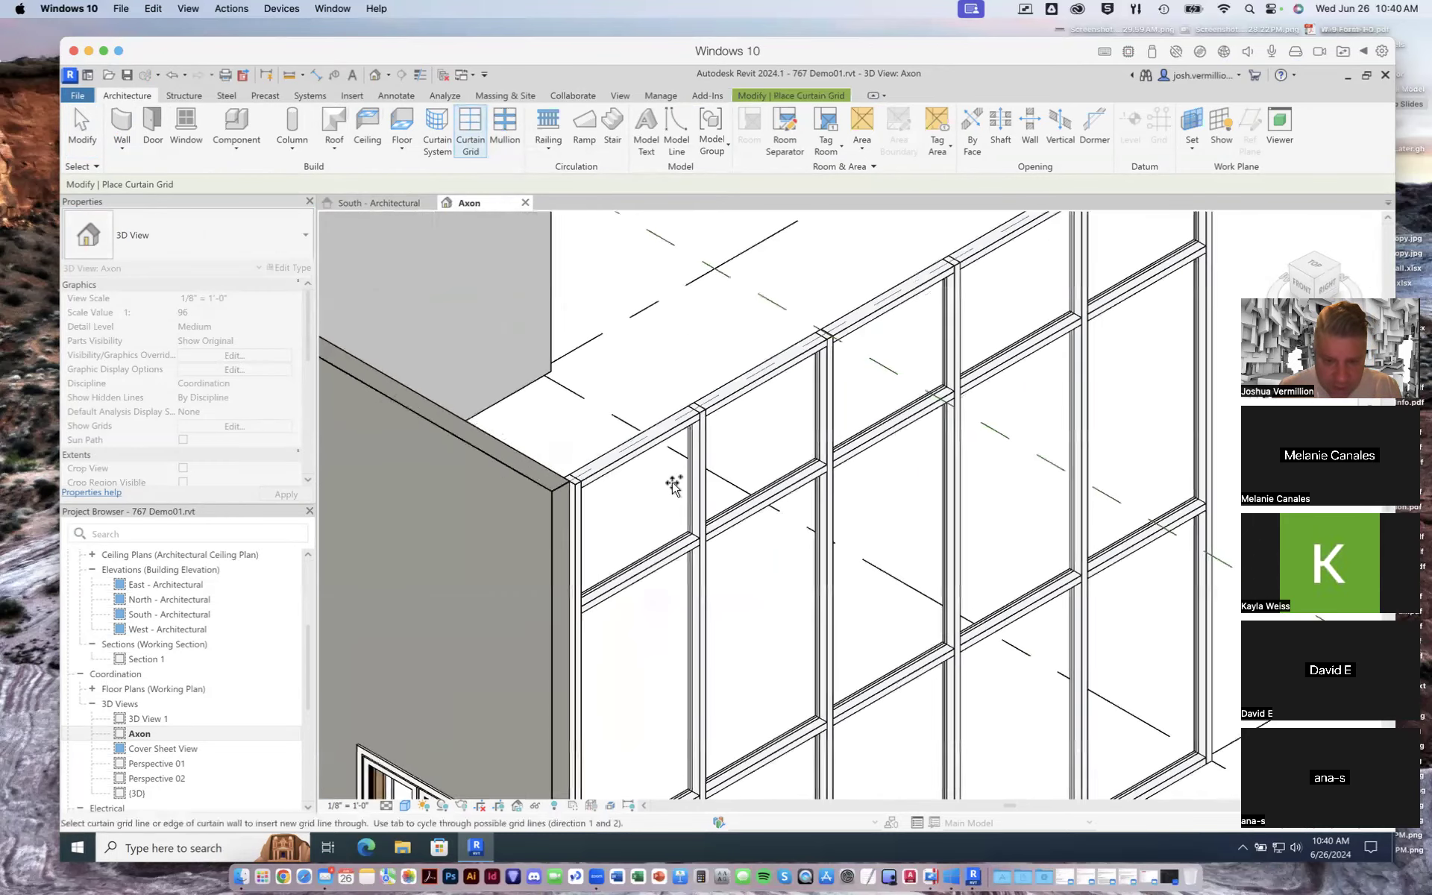
scroll(684, 495, up, 3)
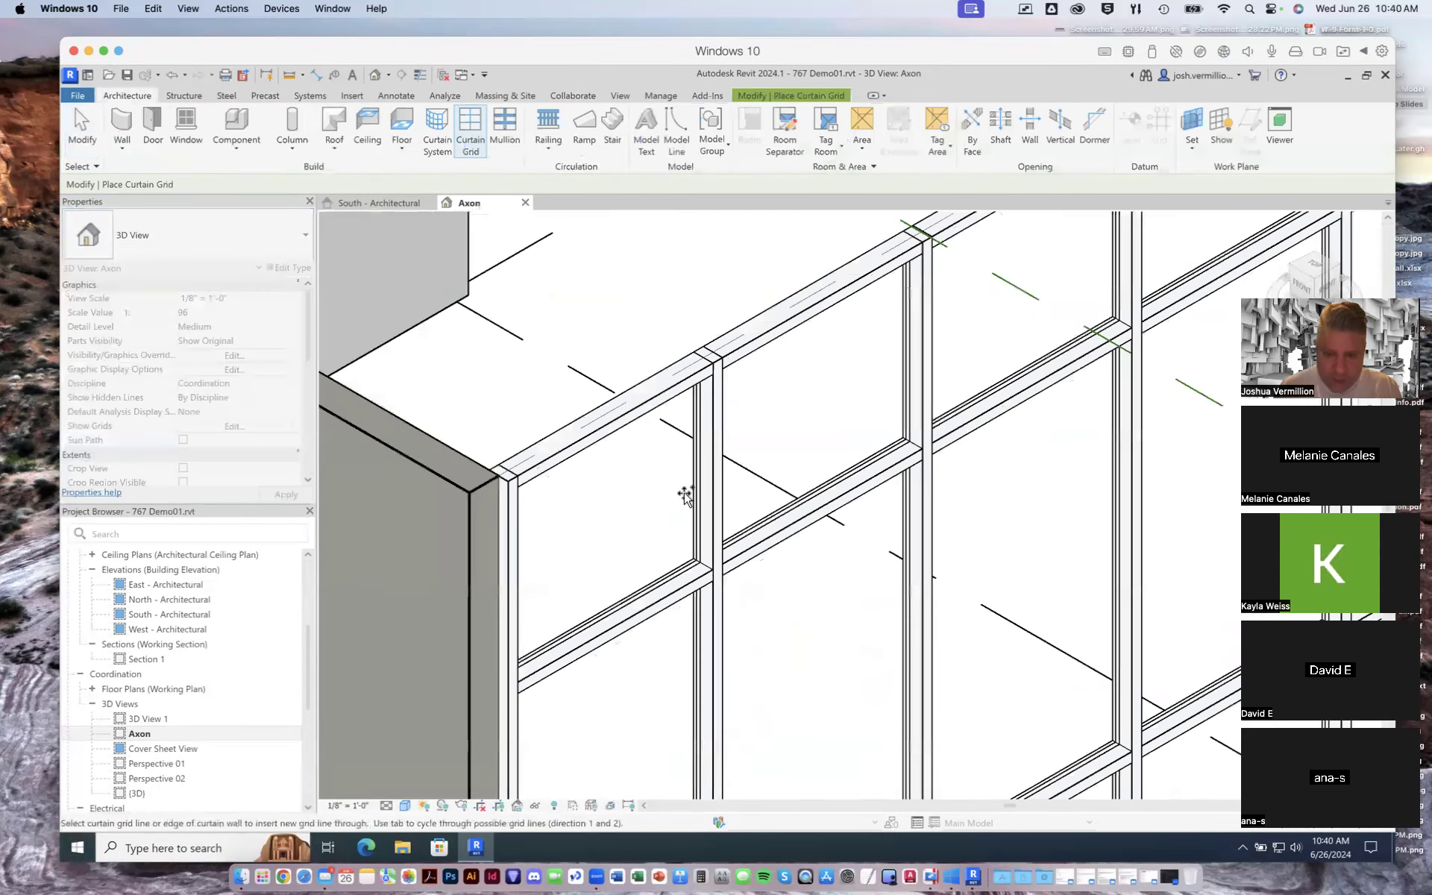
scroll(721, 417, down, 6)
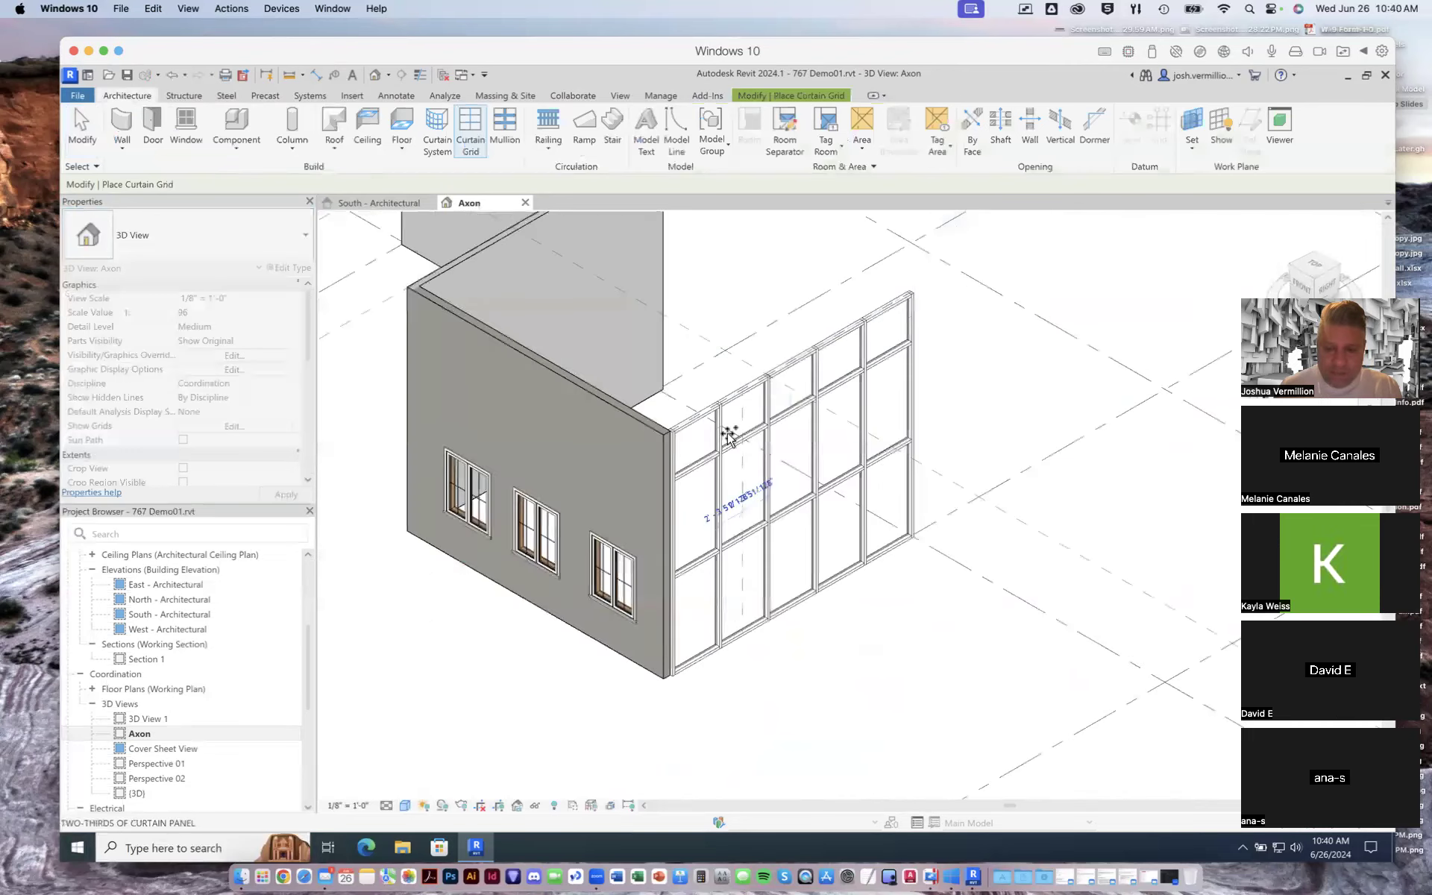
scroll(876, 612, up, 2)
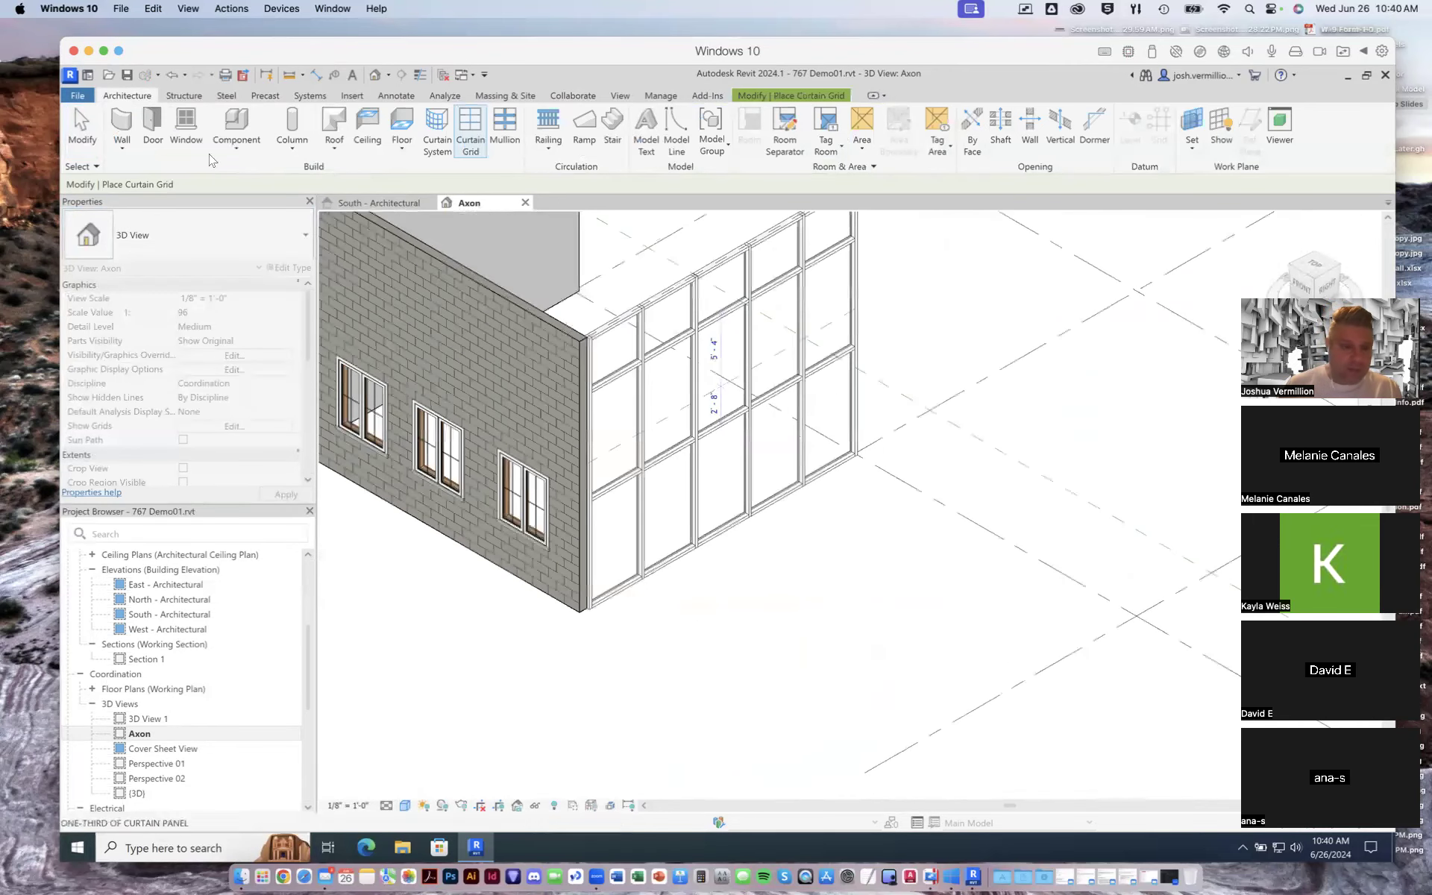
click(82, 127)
click(122, 148)
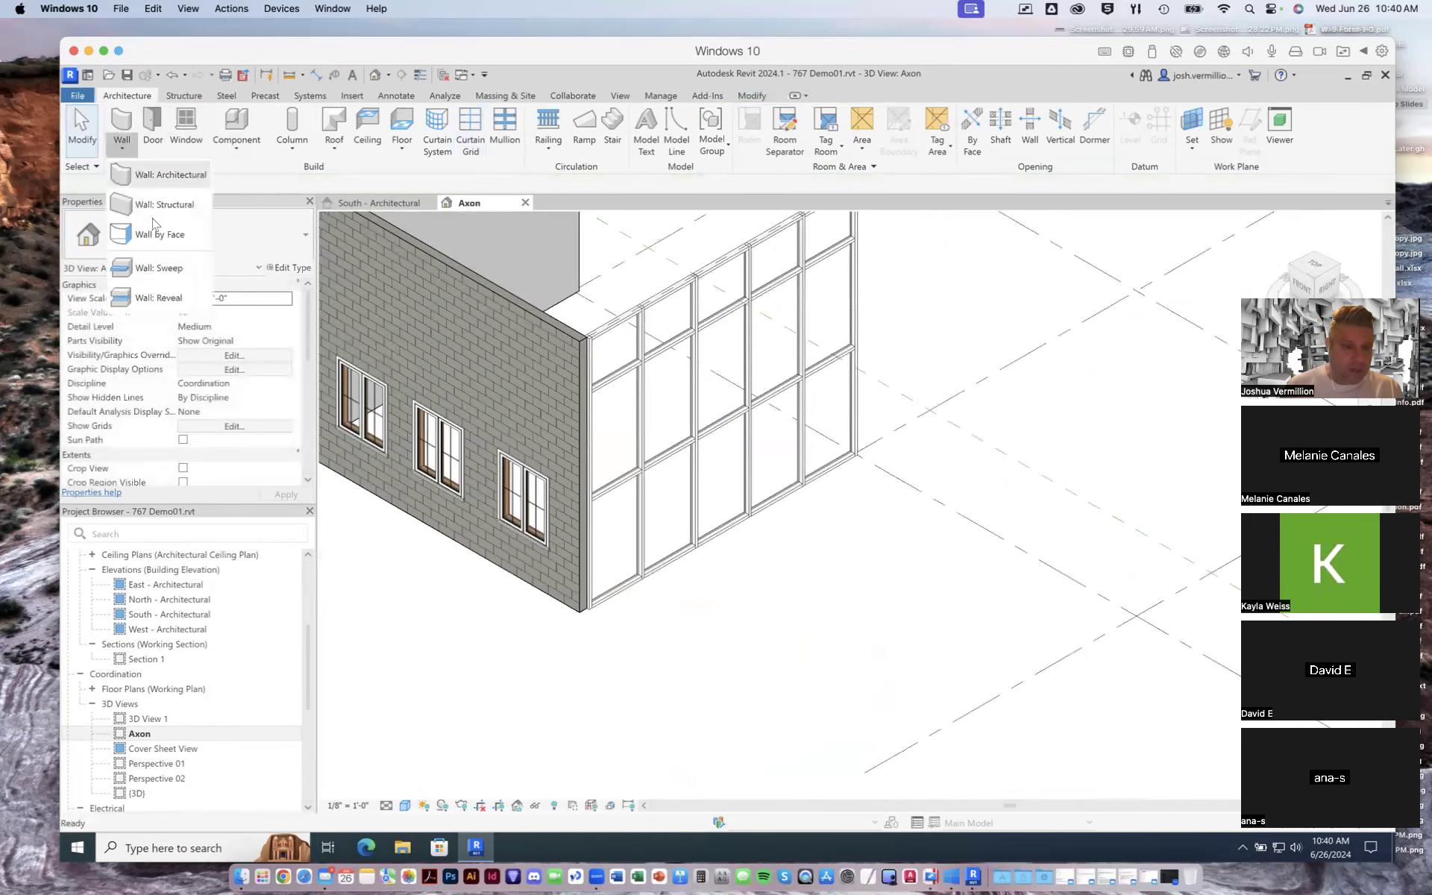
click(163, 174)
scroll(246, 425, down, 6)
scroll(248, 431, up, 6)
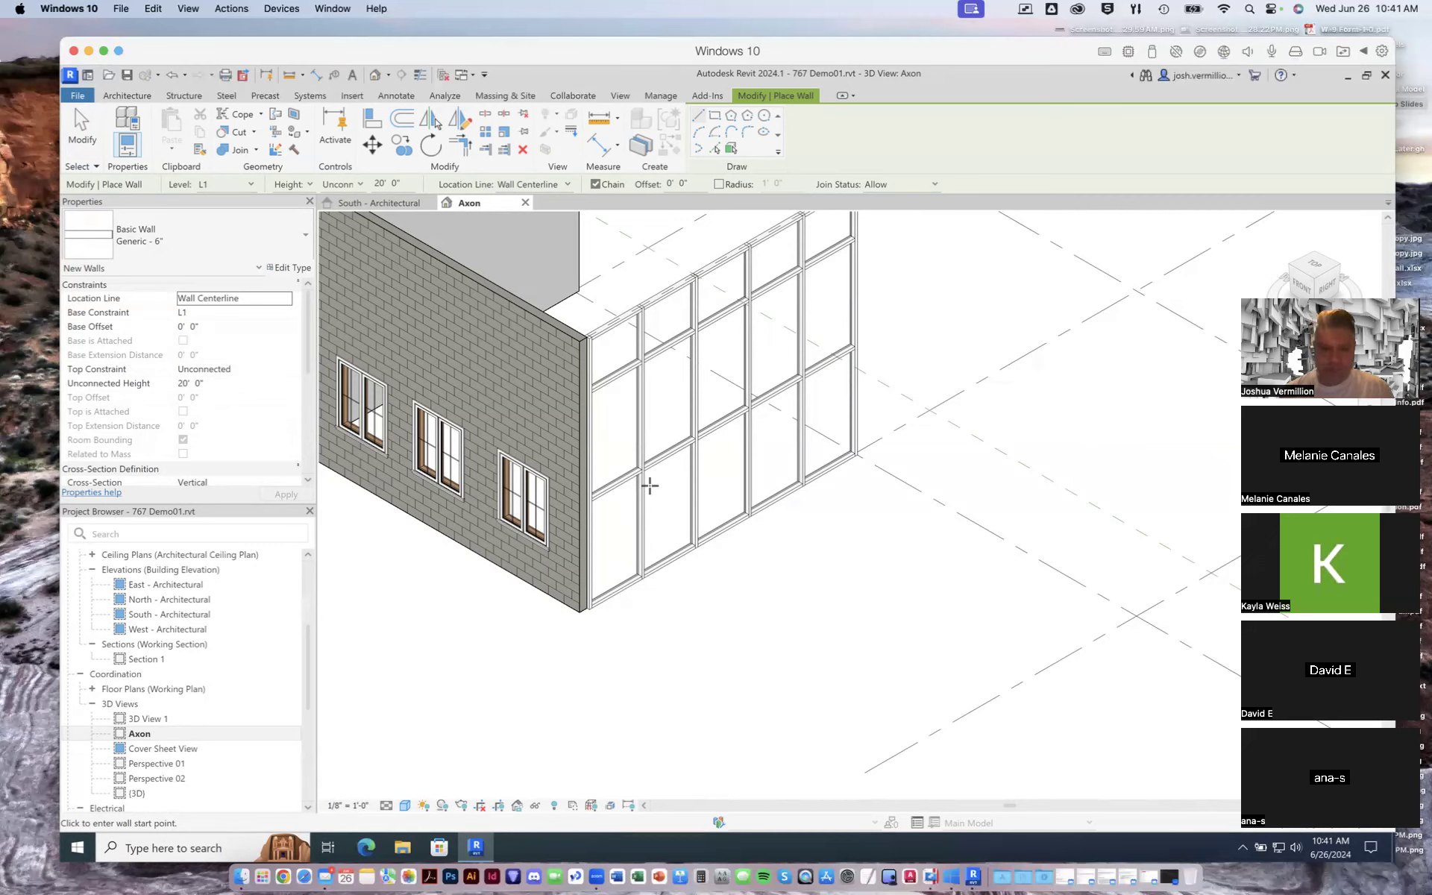
scroll(642, 384, up, 2)
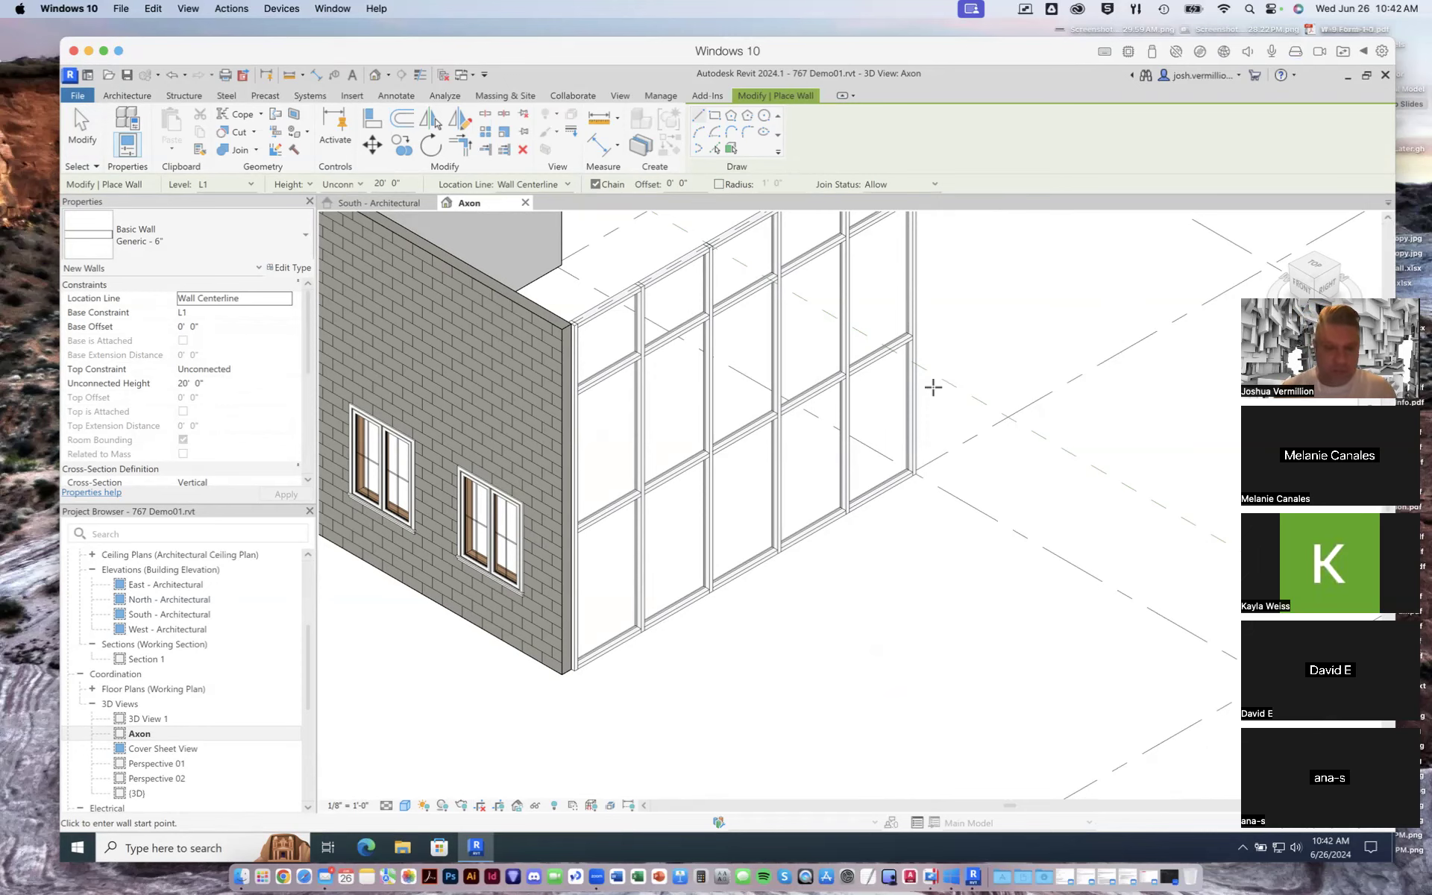
scroll(924, 396, down, 1)
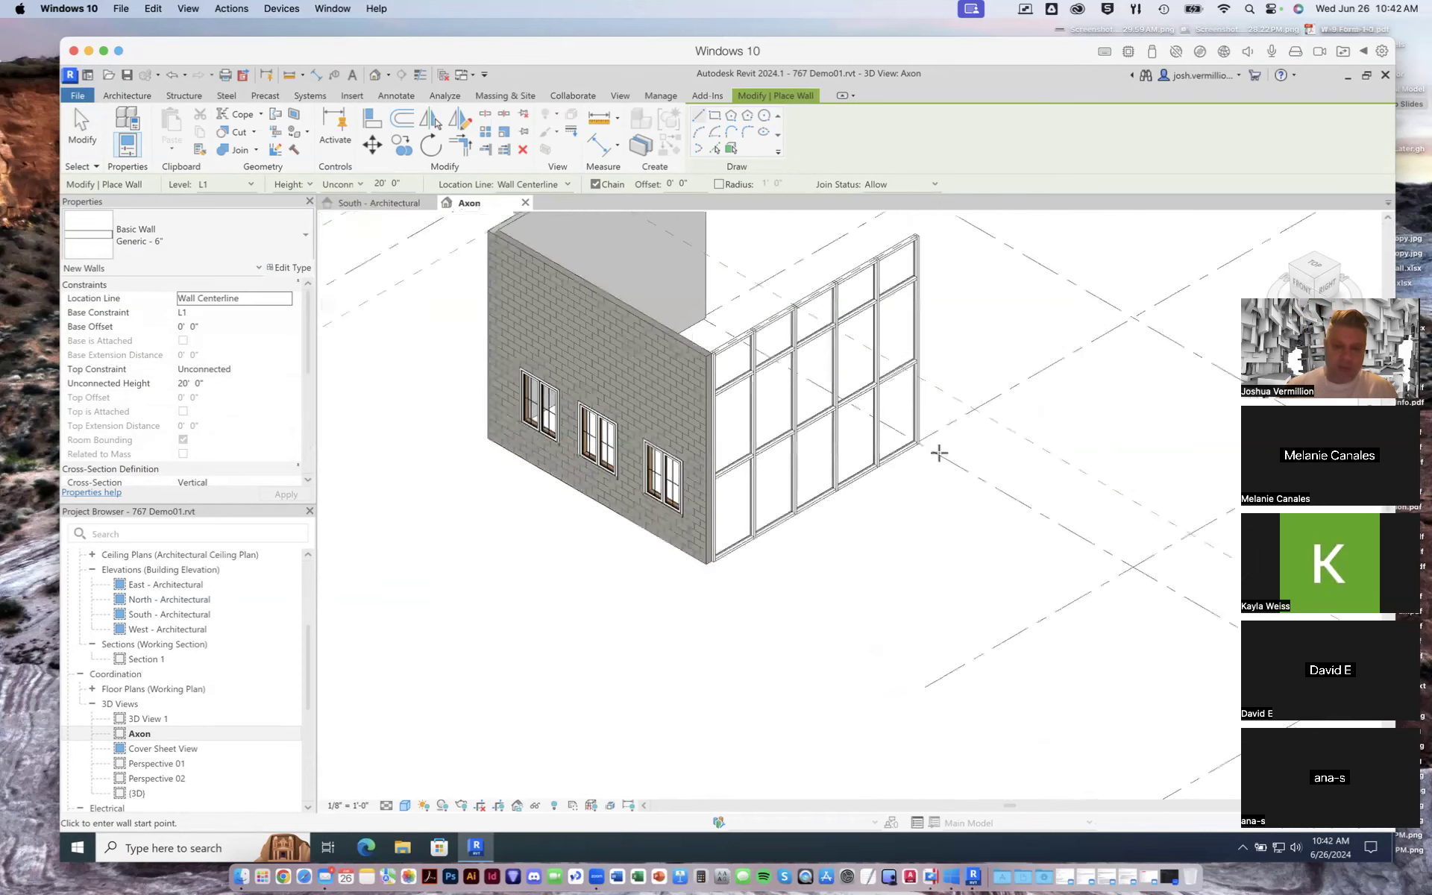
scroll(840, 400, down, 2)
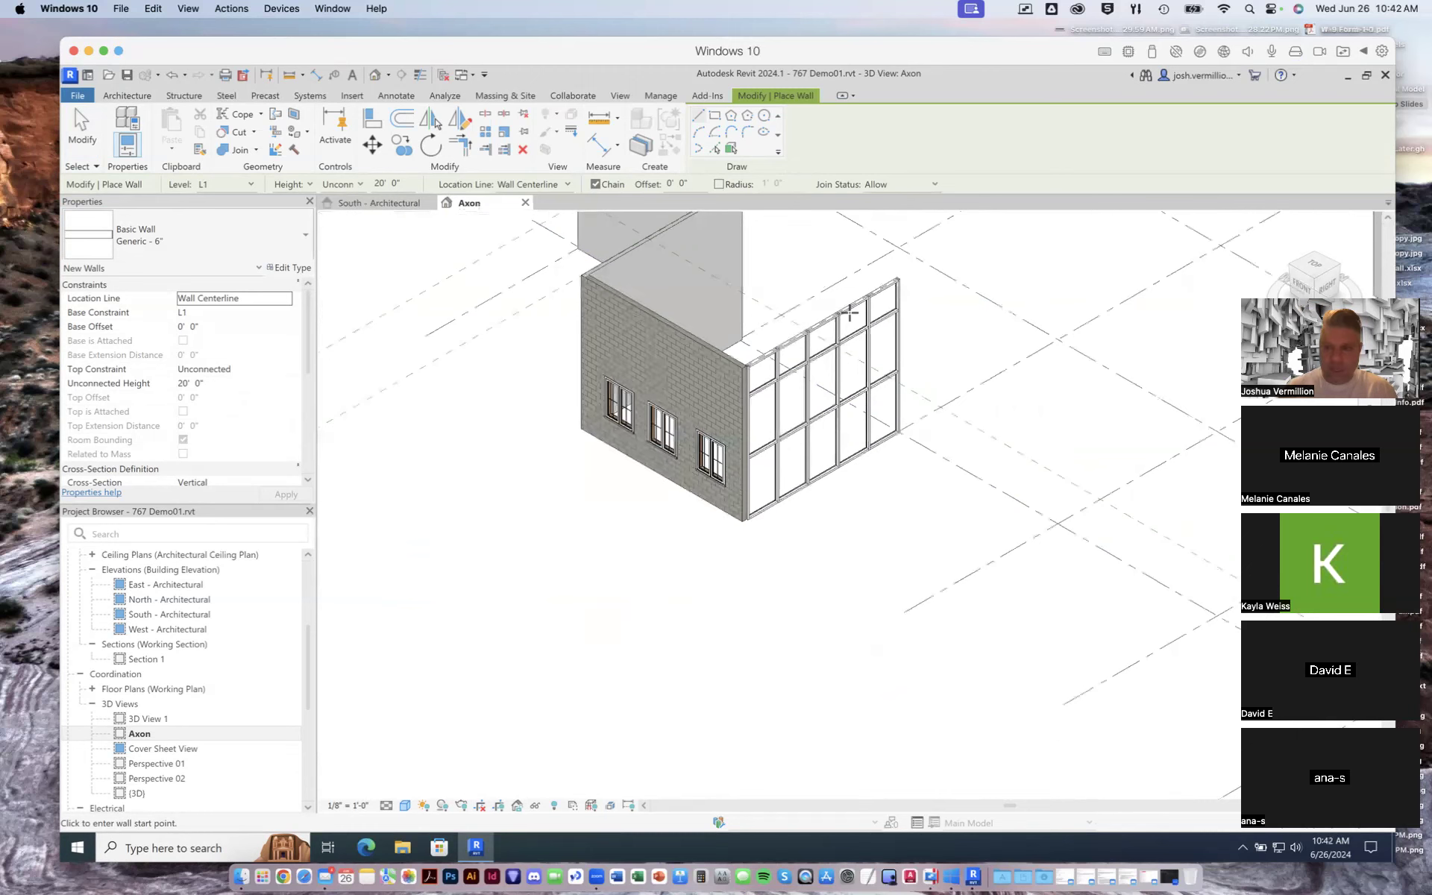
click(82, 128)
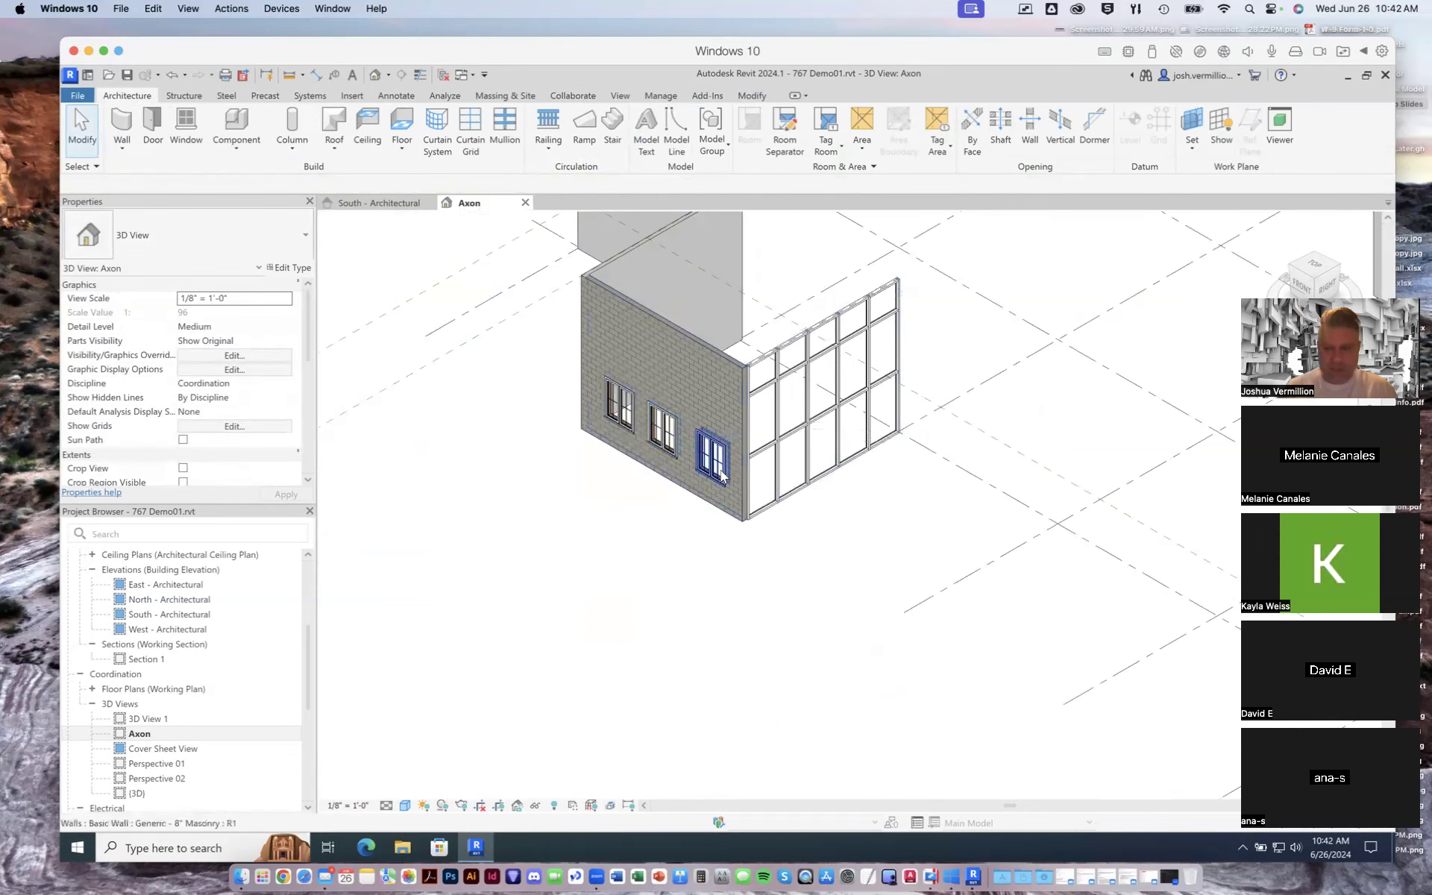
Examine the casement windows in the masonry wall and the surrounding walls of the model
scroll(709, 462, up, 8)
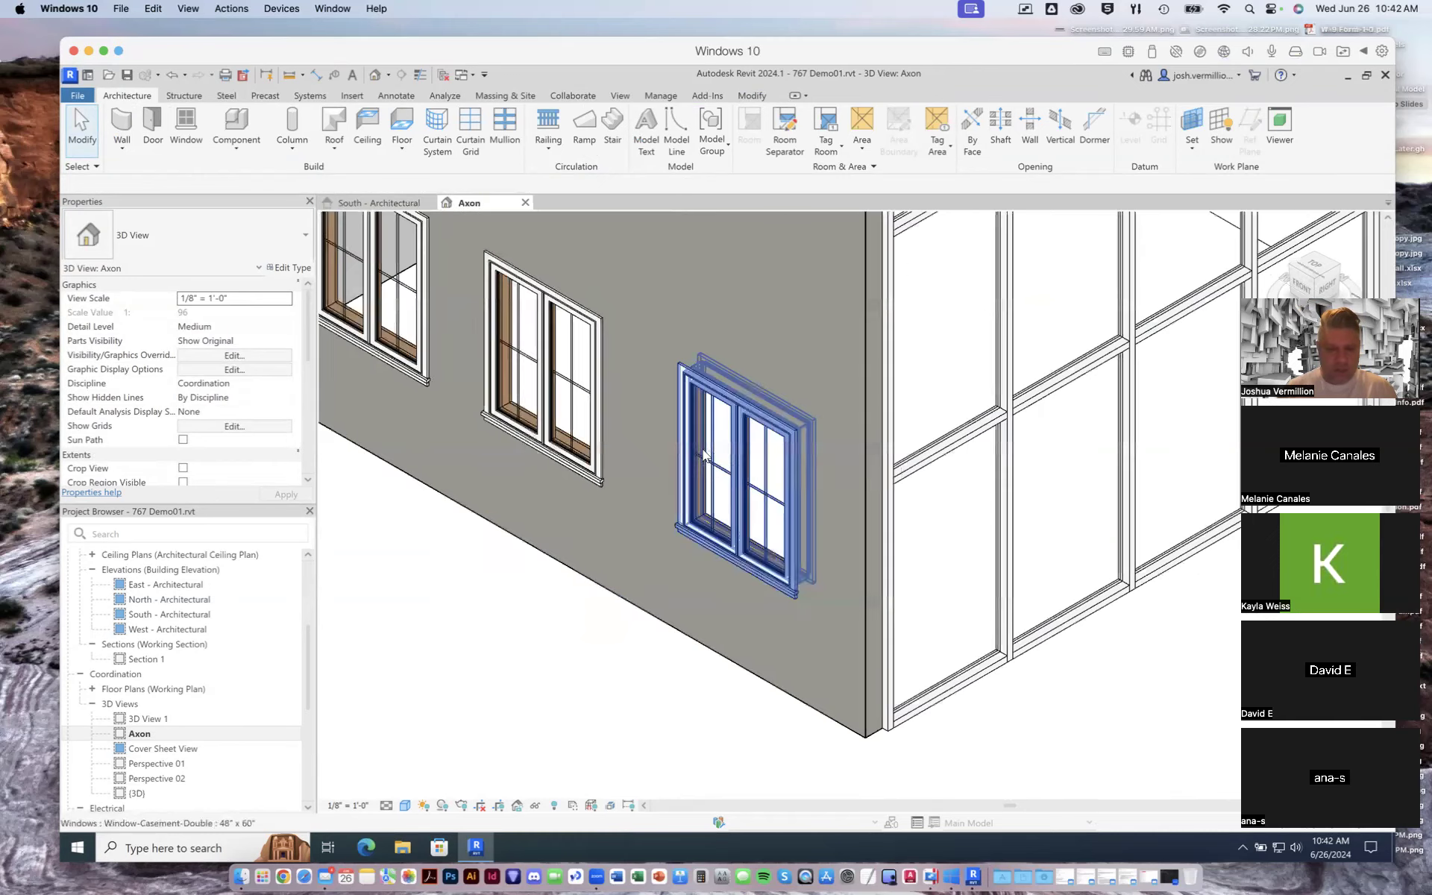
scroll(708, 464, down, 6)
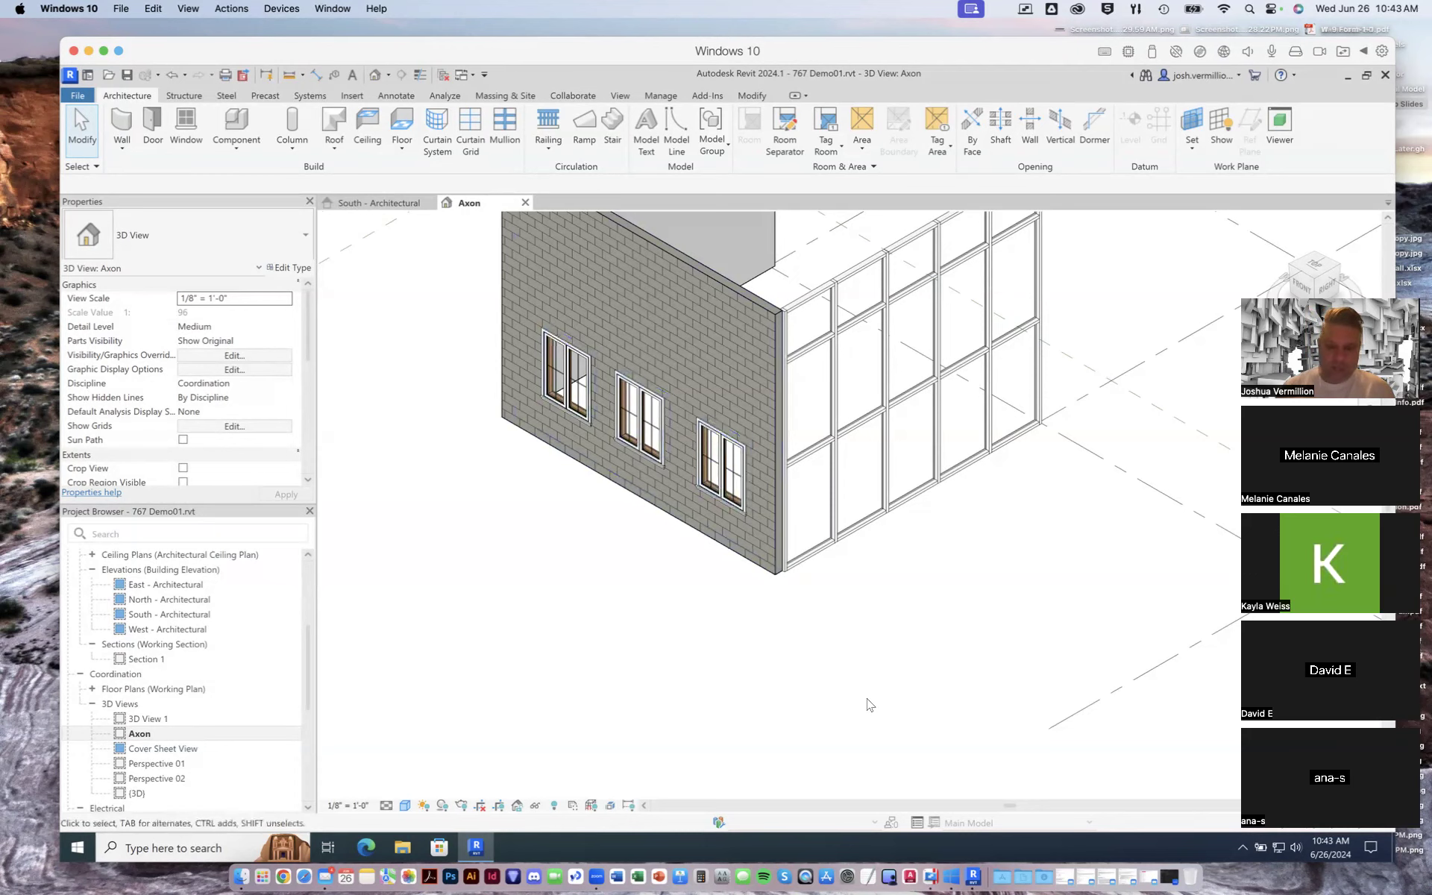
scroll(865, 703, down, 3)
scroll(895, 339, up, 3)
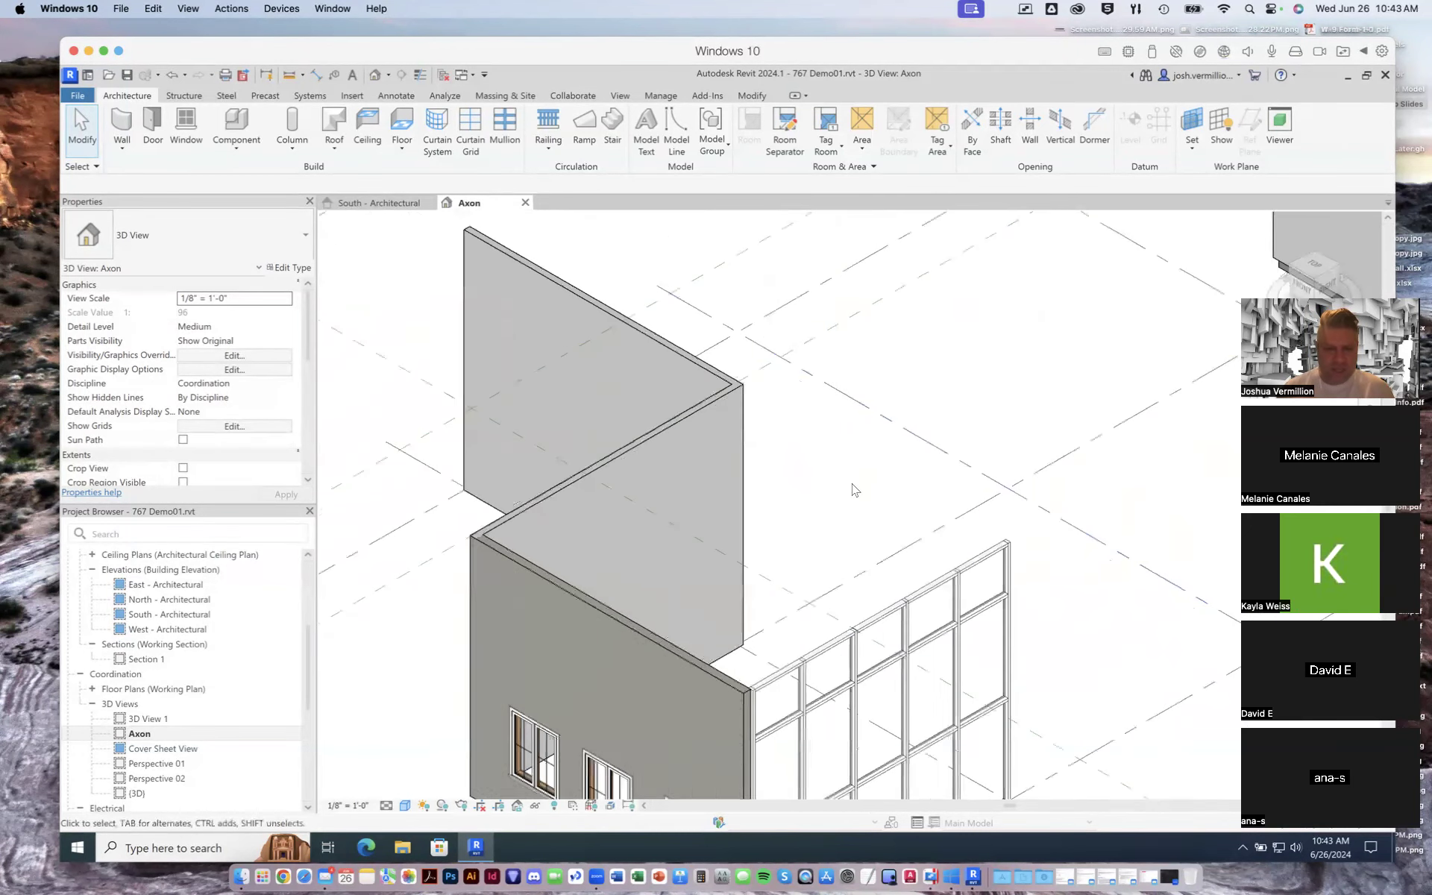
scroll(850, 489, down, 4)
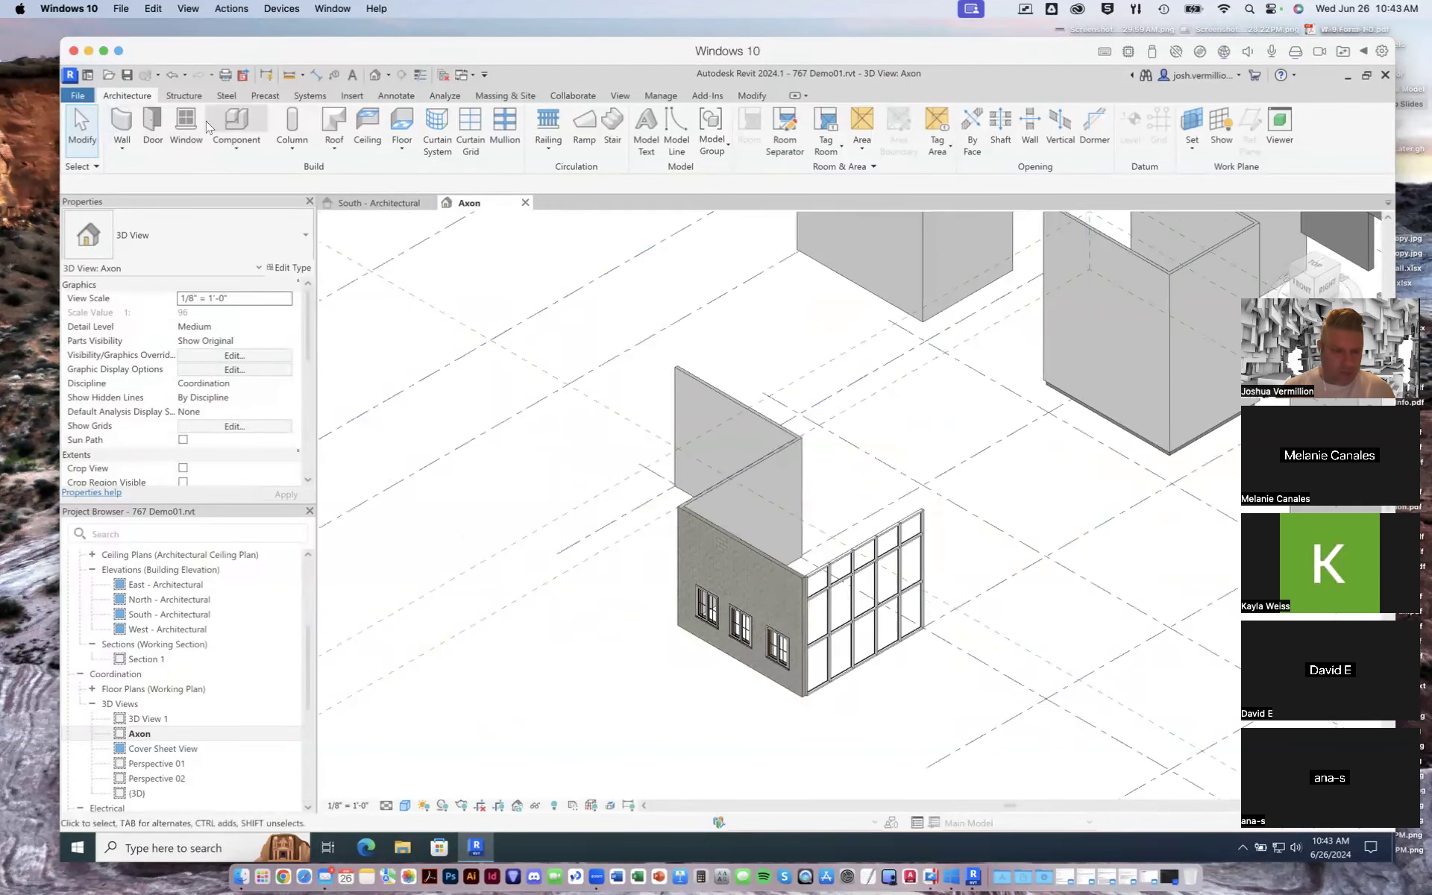
Start the Door command and review the available door families and sizes
click(153, 128)
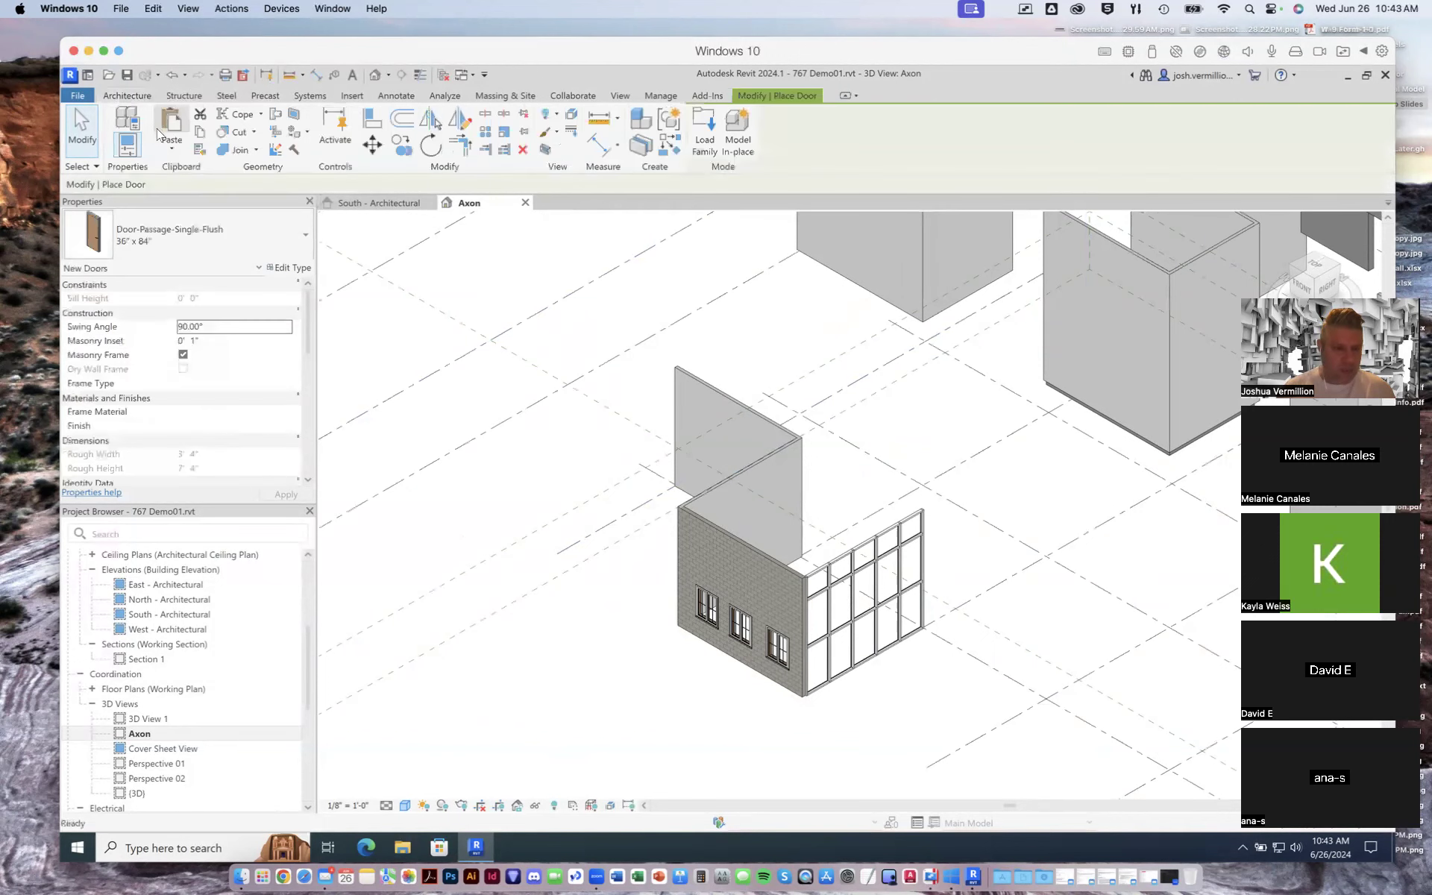
click(305, 231)
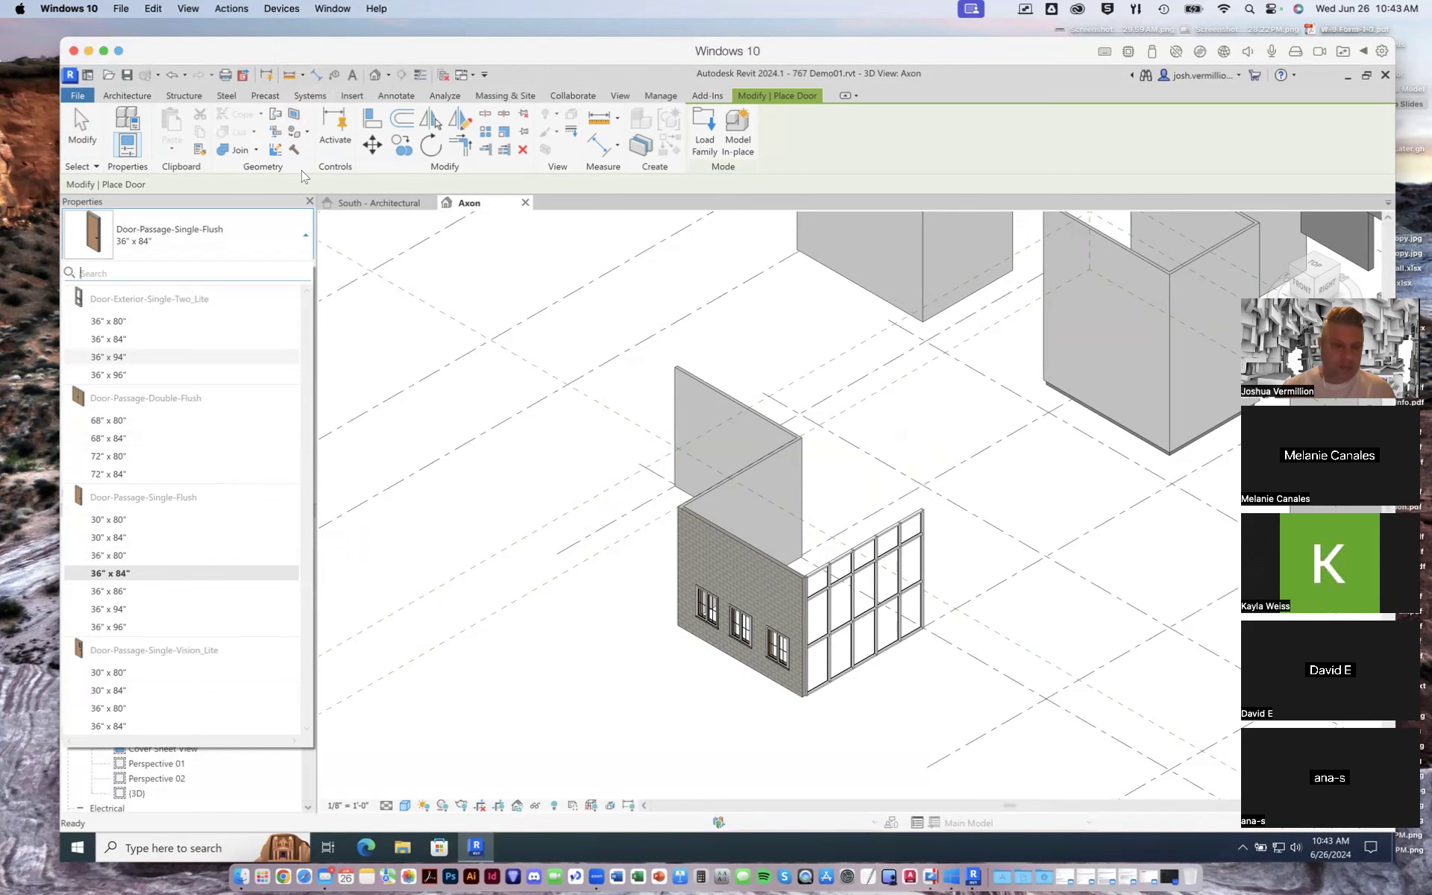
click(373, 247)
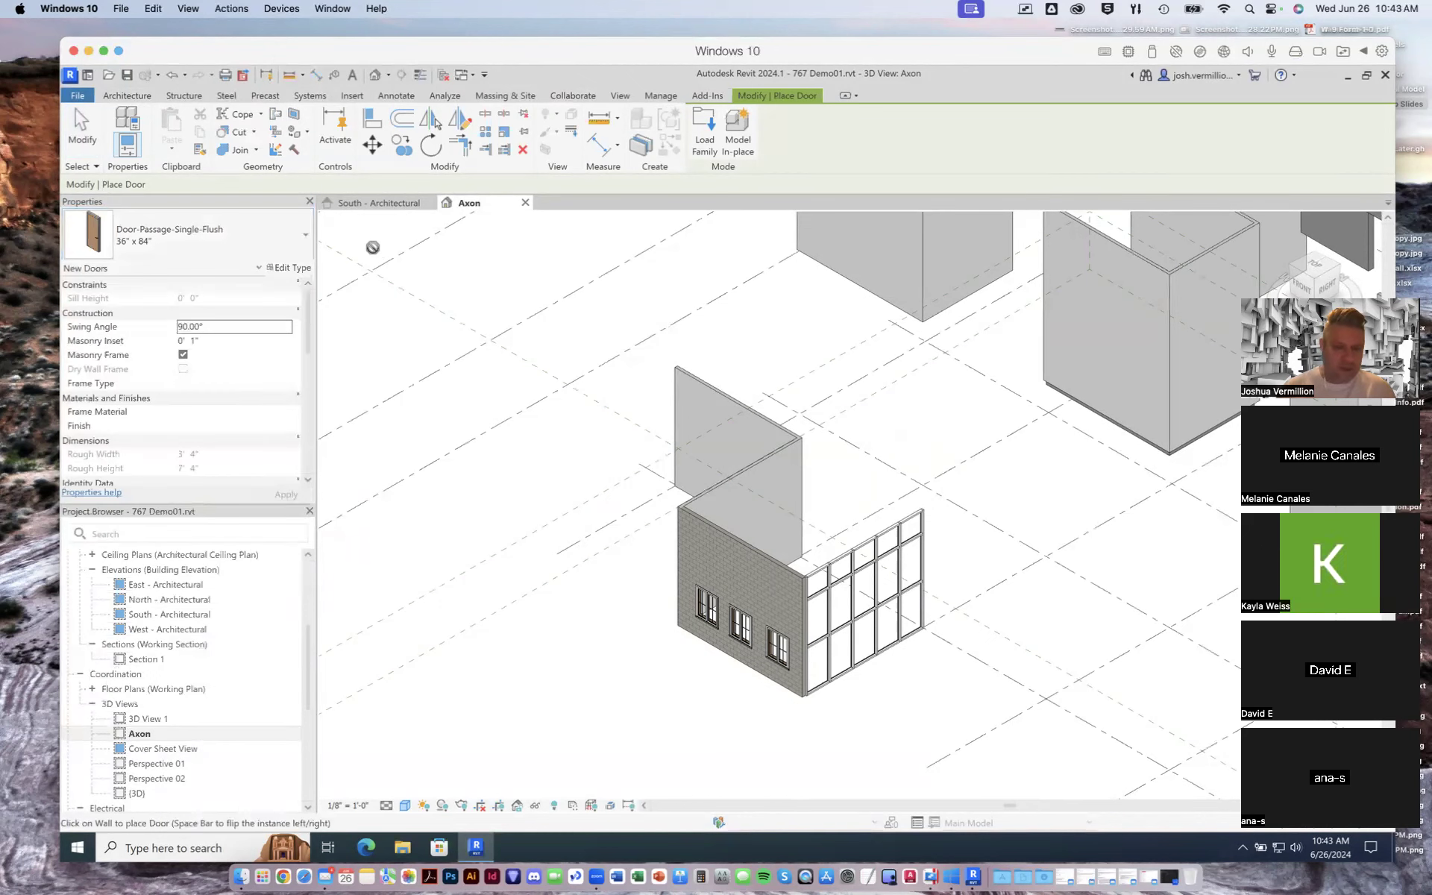